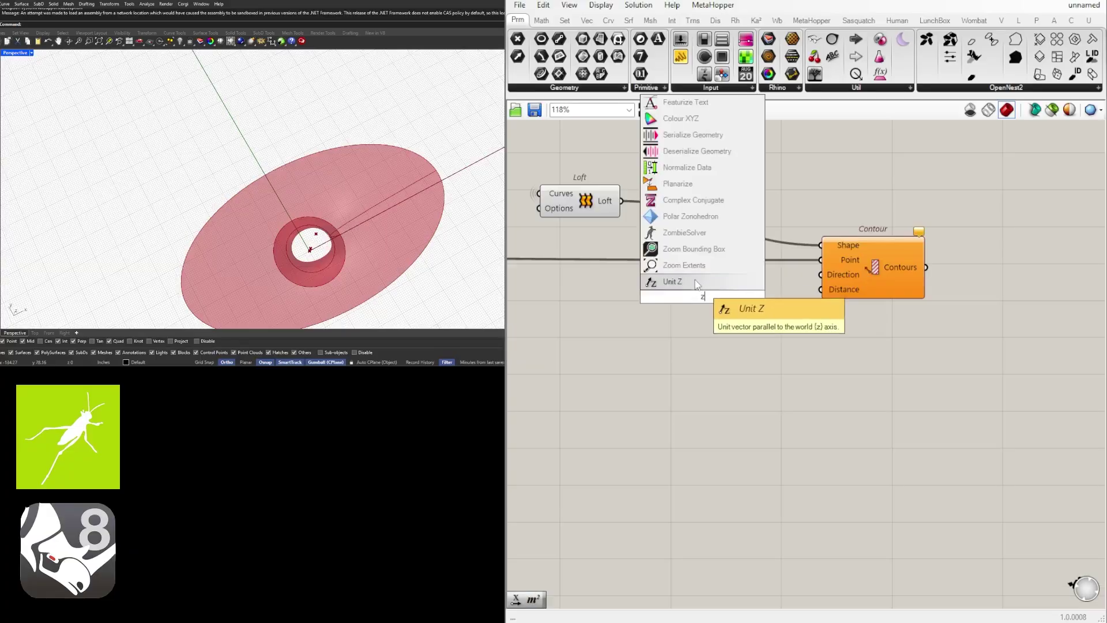
left_click(709, 284)
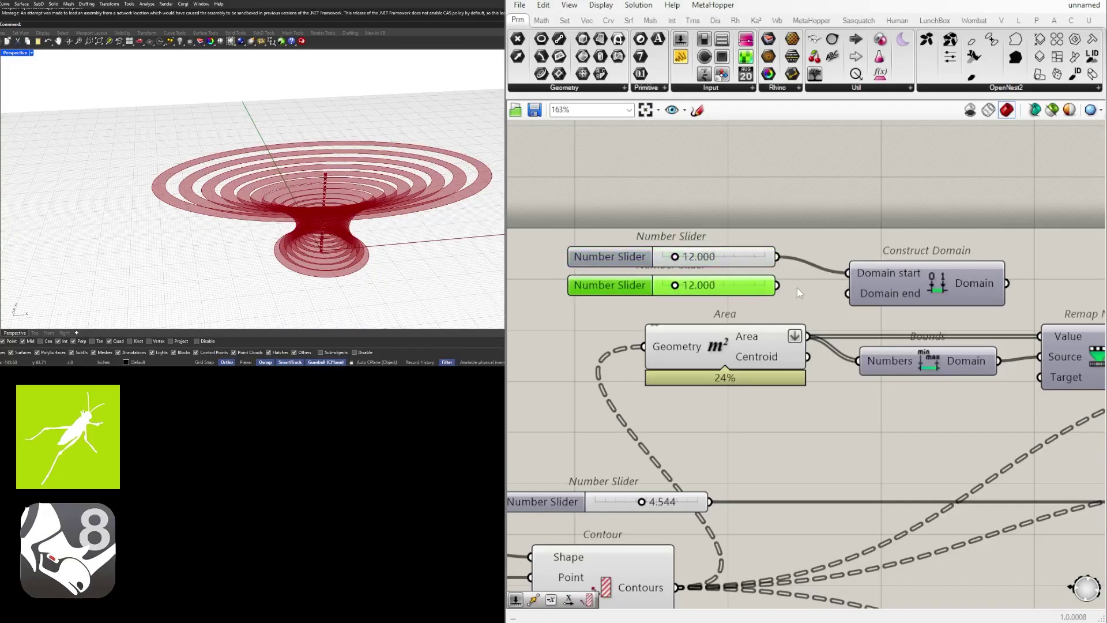
left_click_drag(692, 255, 672, 255)
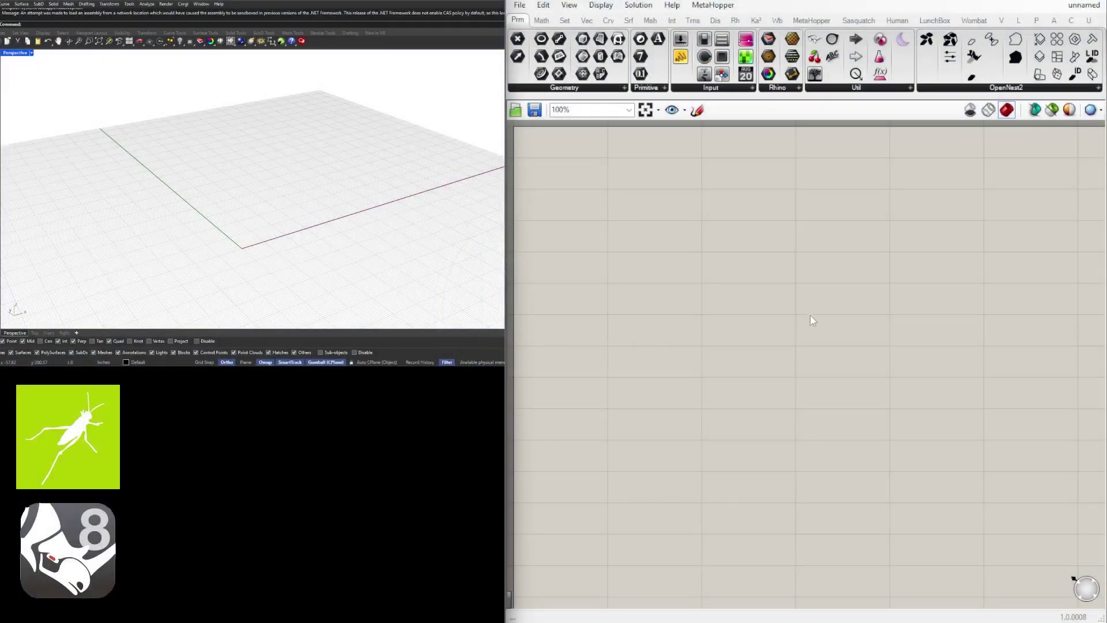
Add a Construct Point component to the empty canvas
double_click(618, 221)
type("construct")
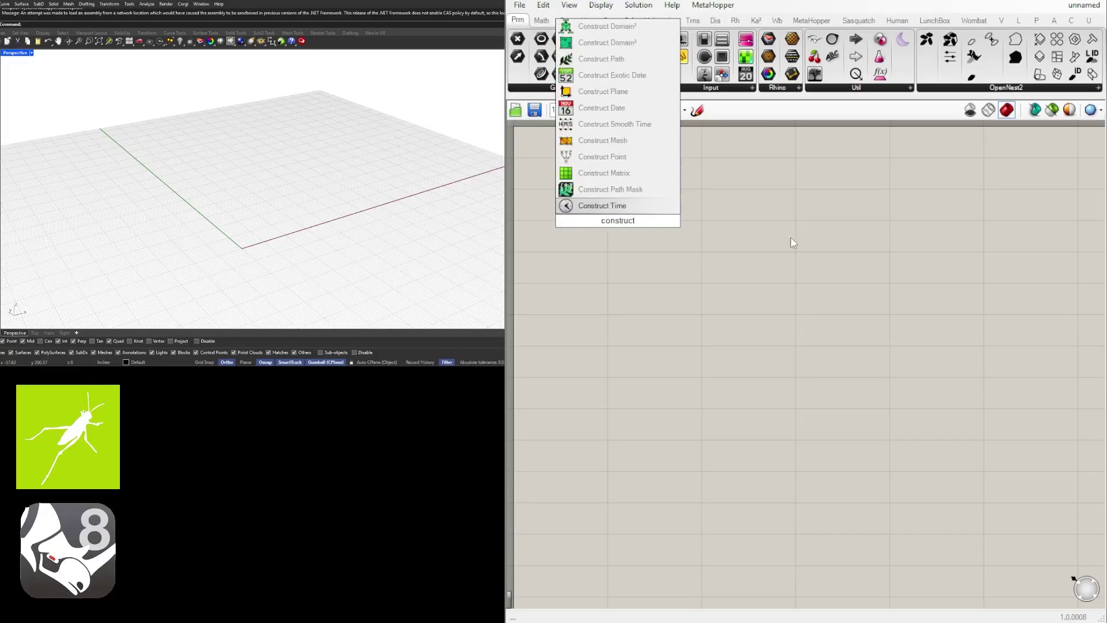
left_click(611, 156)
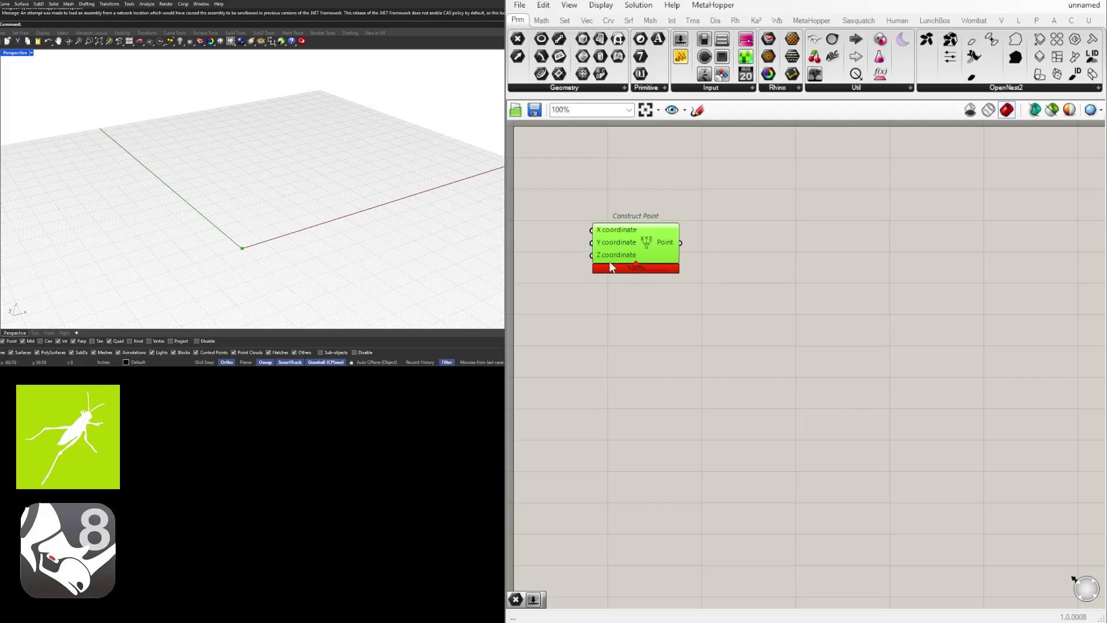
Add a Point parameter beside Construct Point and connect the constructed point to it
double_click(737, 257)
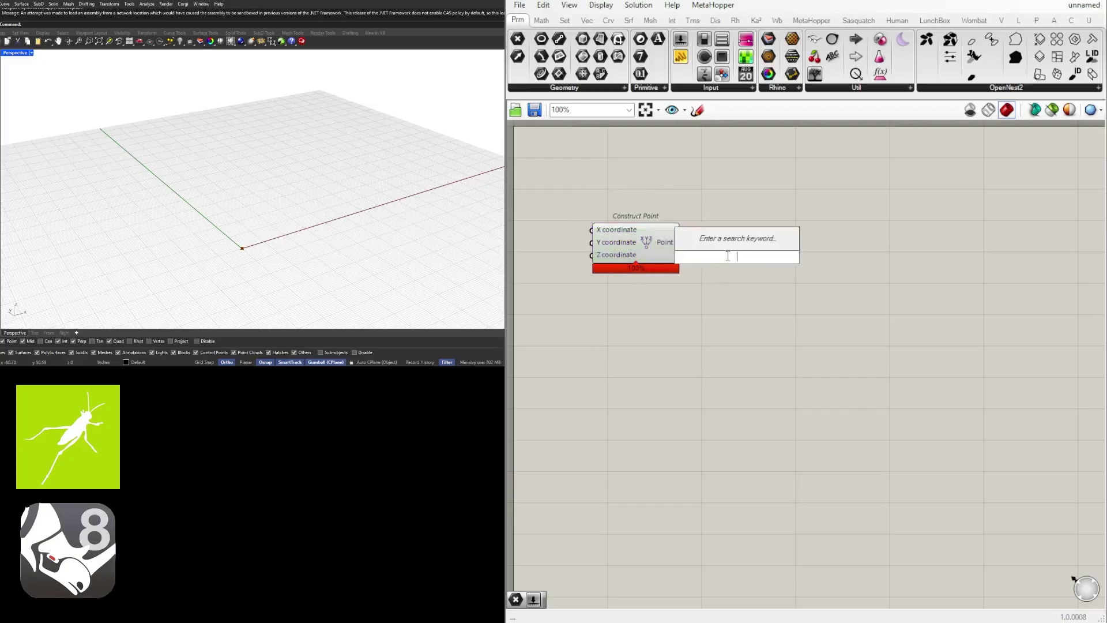
type("point")
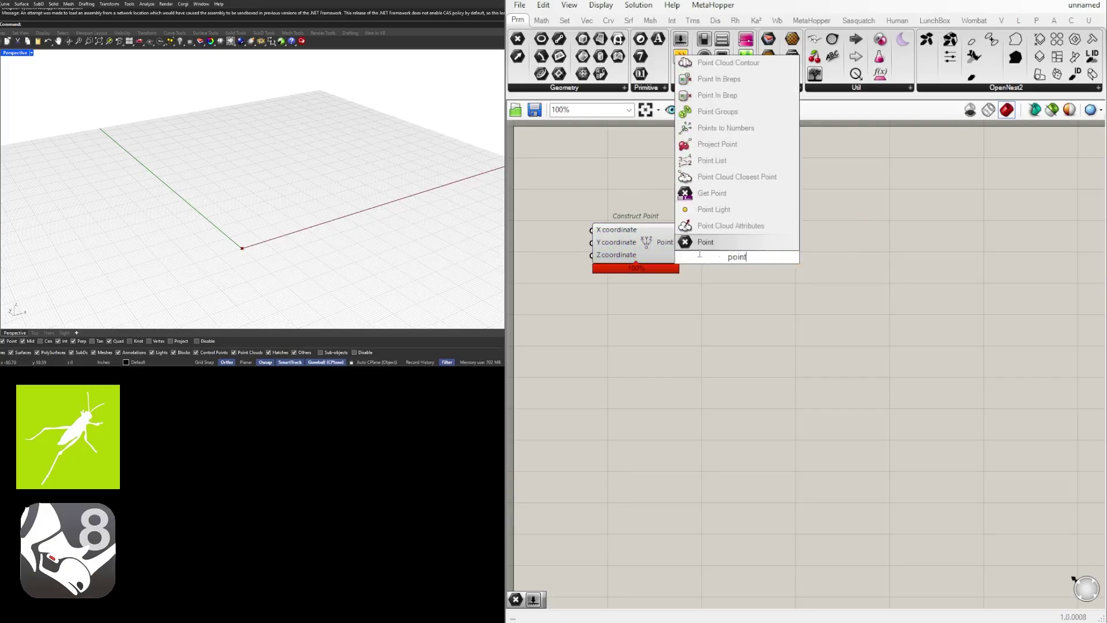
left_click(698, 242)
left_click_drag(681, 242, 755, 253)
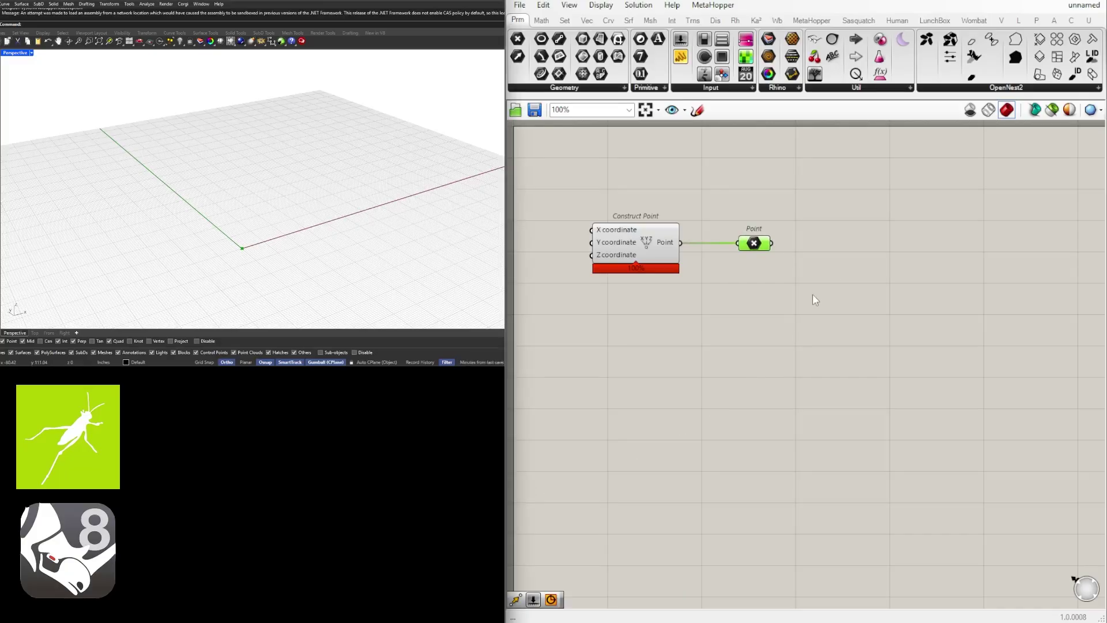
left_click(862, 308)
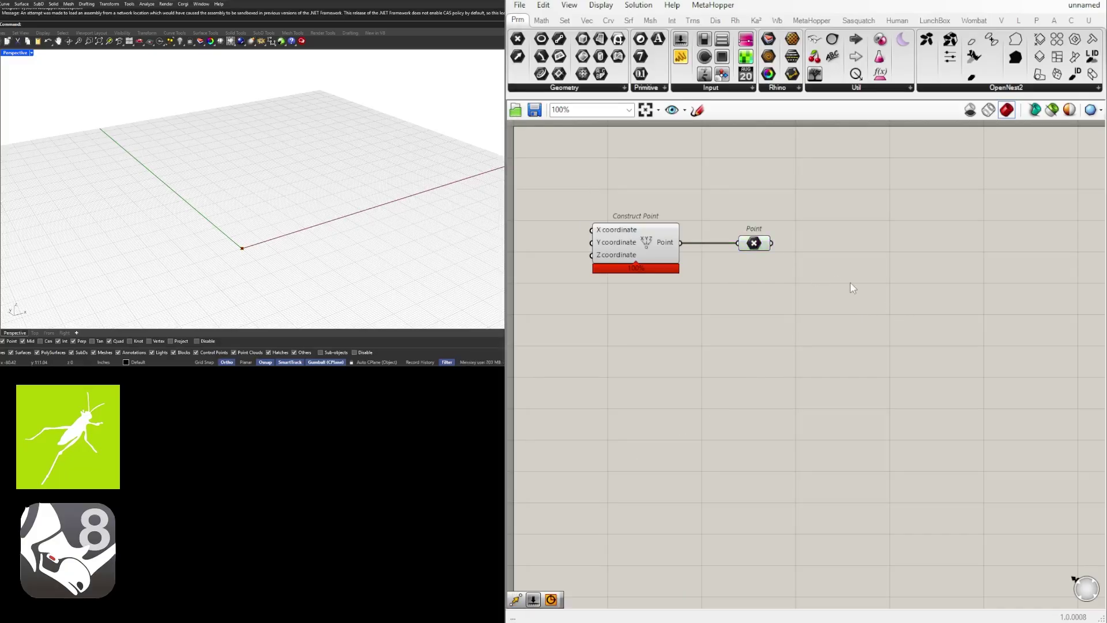
Add the Circle component with Plane and Radius inputs and connect the Point parameter to its Plane
double_click(854, 264)
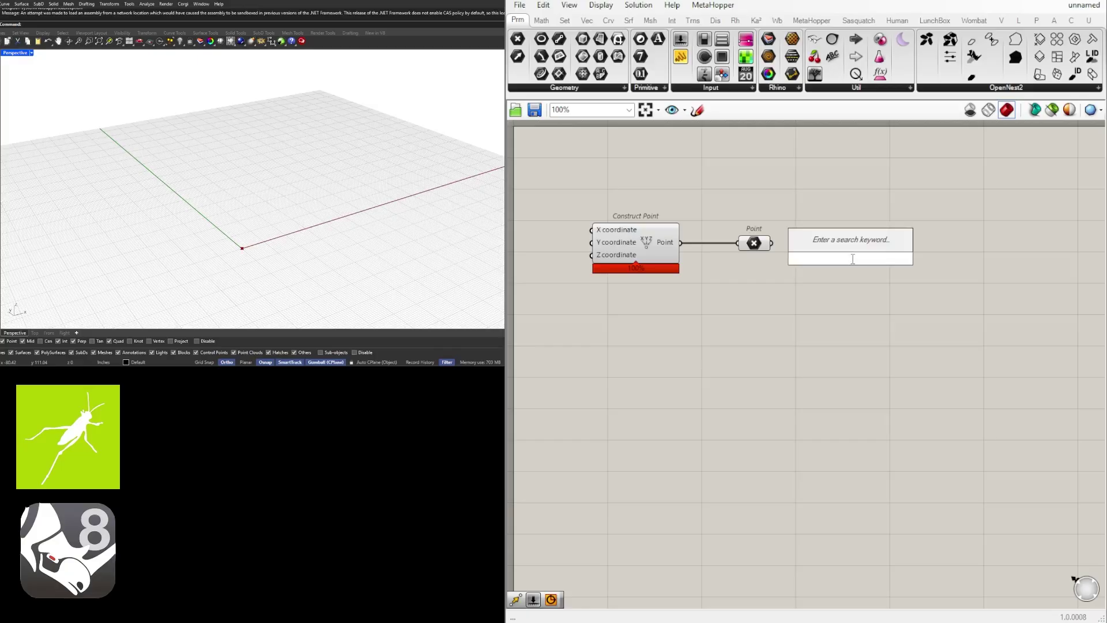
type("circle")
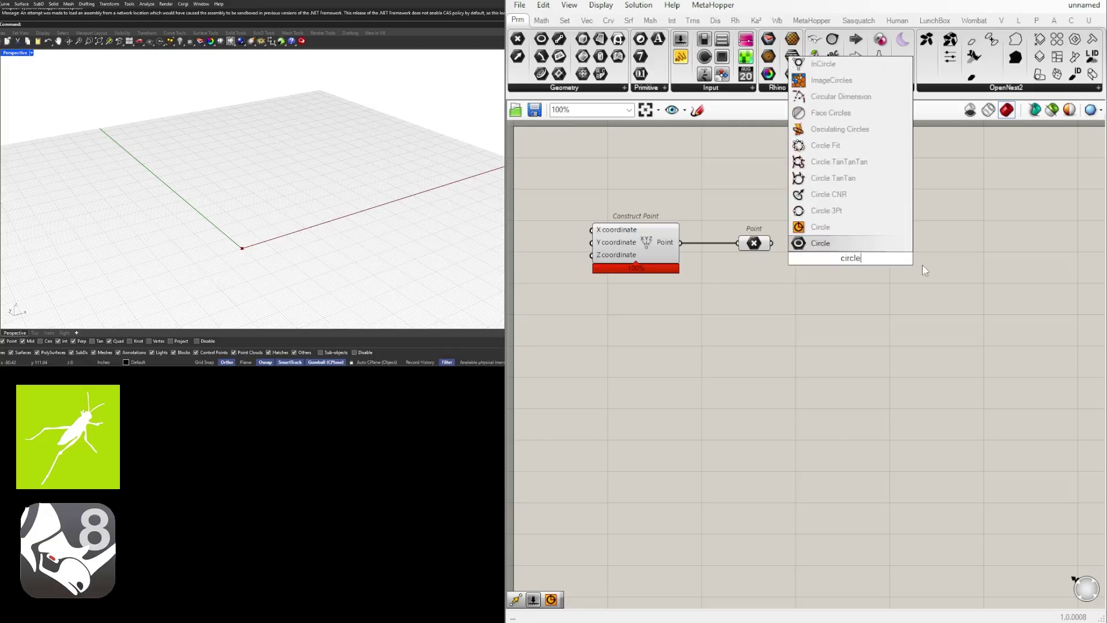
left_click(860, 227)
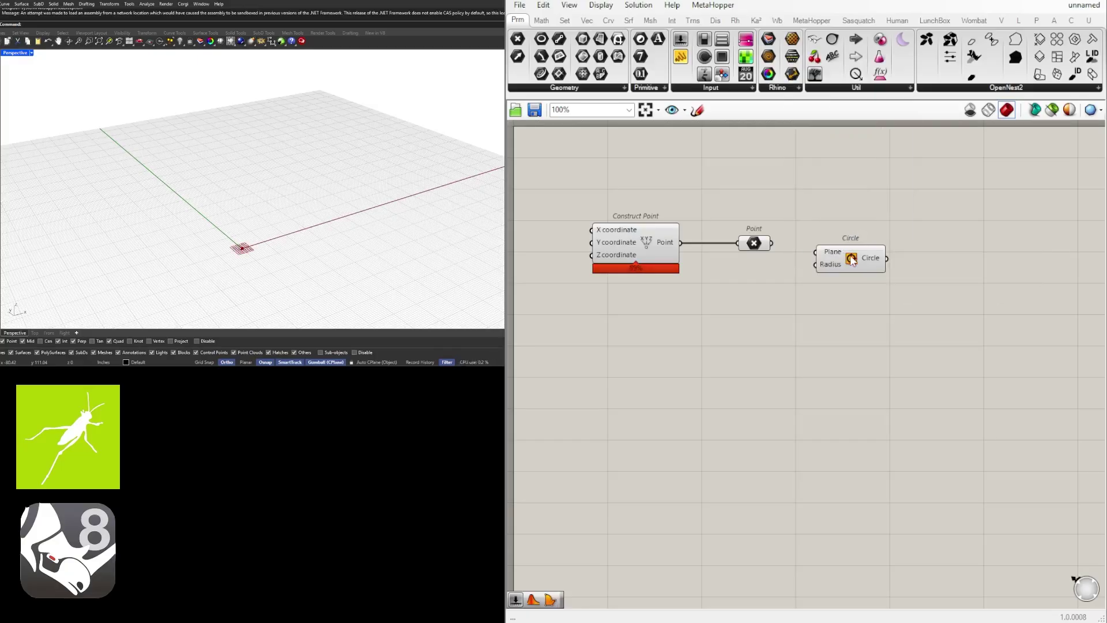
left_click_drag(891, 261, 905, 258)
left_click_drag(771, 243, 938, 282)
left_click(937, 320)
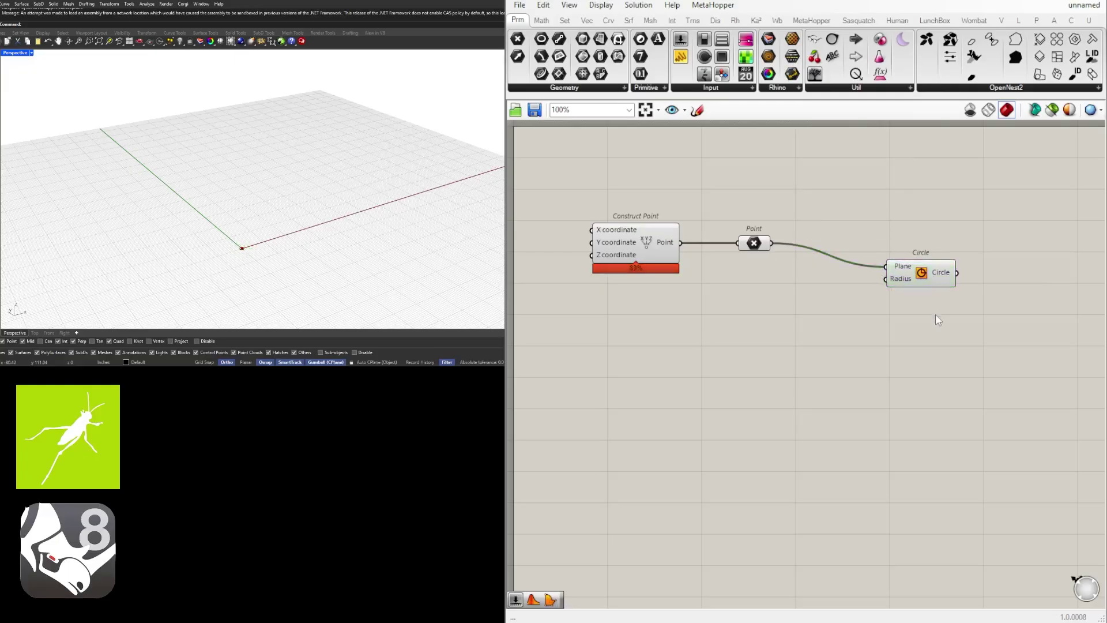
Add a number slider set to 60.00 and connect it to the Circle's Radius input
double_click(841, 300)
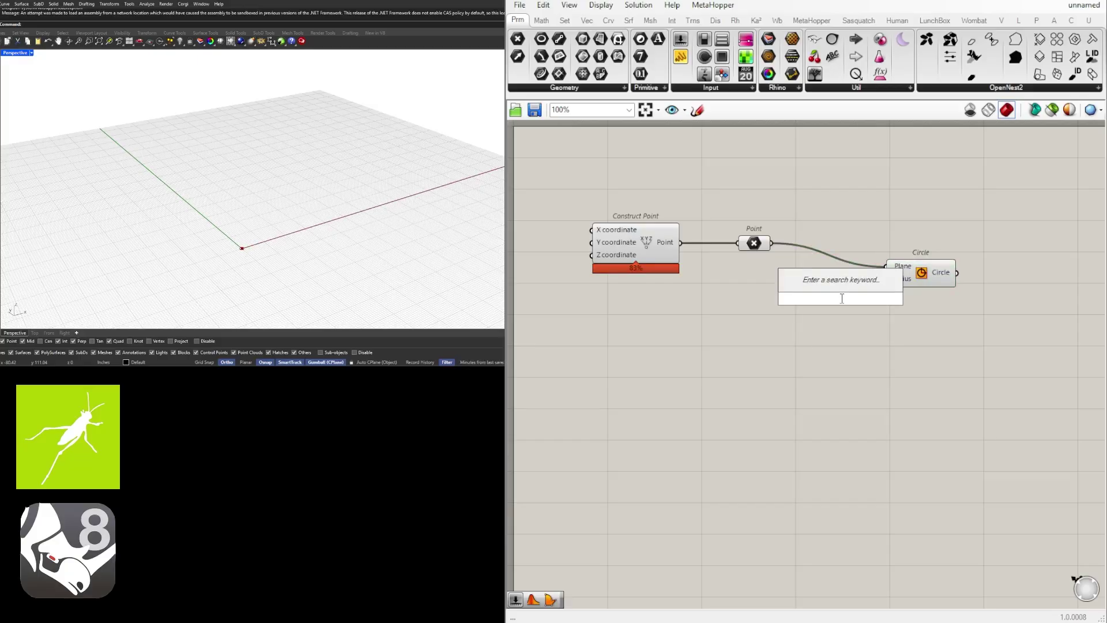
type("0")
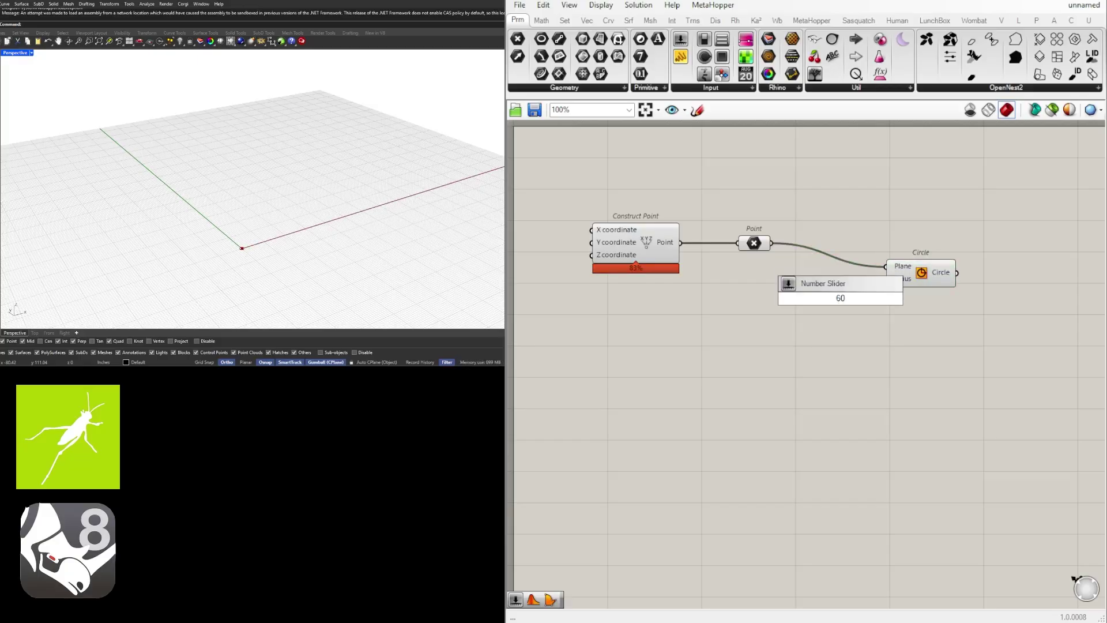
key("Return")
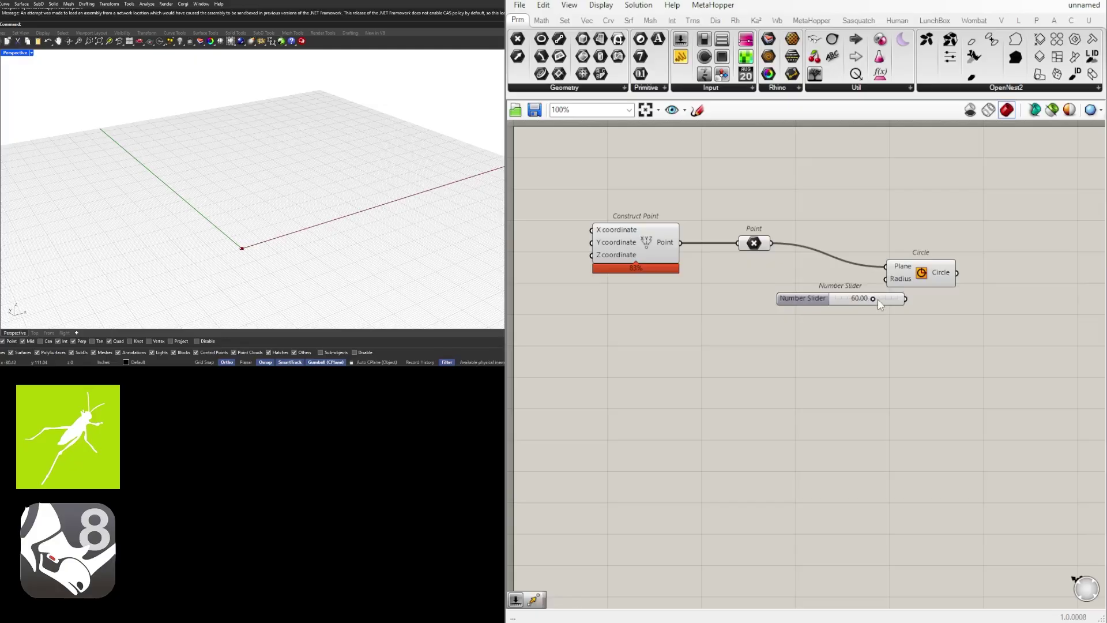
scroll(773, 279, "up", 2)
left_click_drag(771, 293, 746, 285)
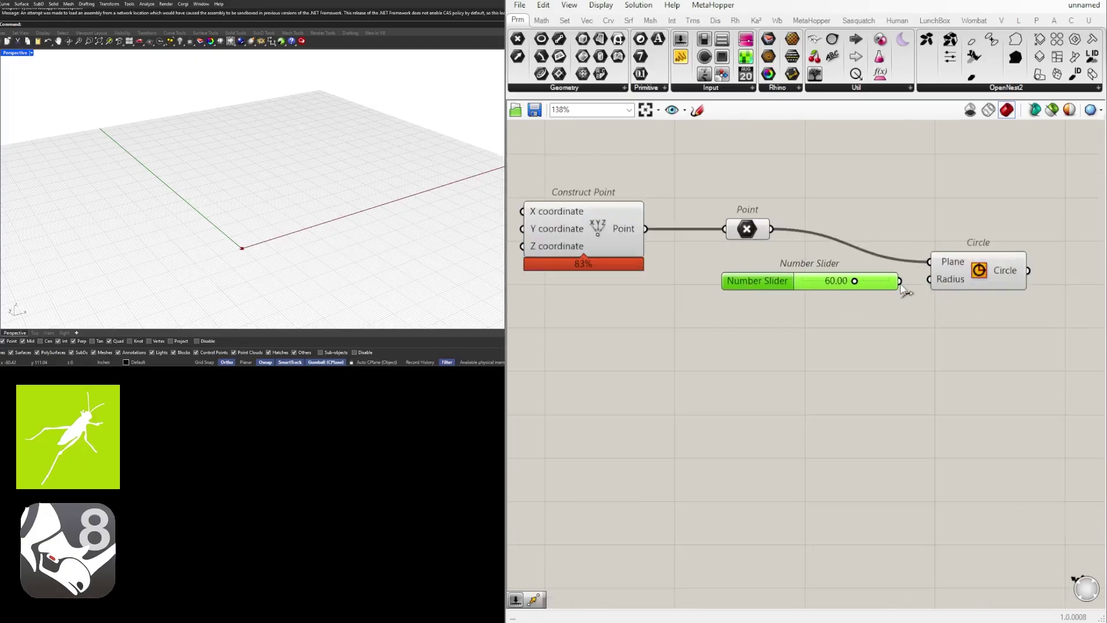
left_click_drag(899, 281, 929, 279)
left_click(980, 271)
scroll(403, 172, "down", 5)
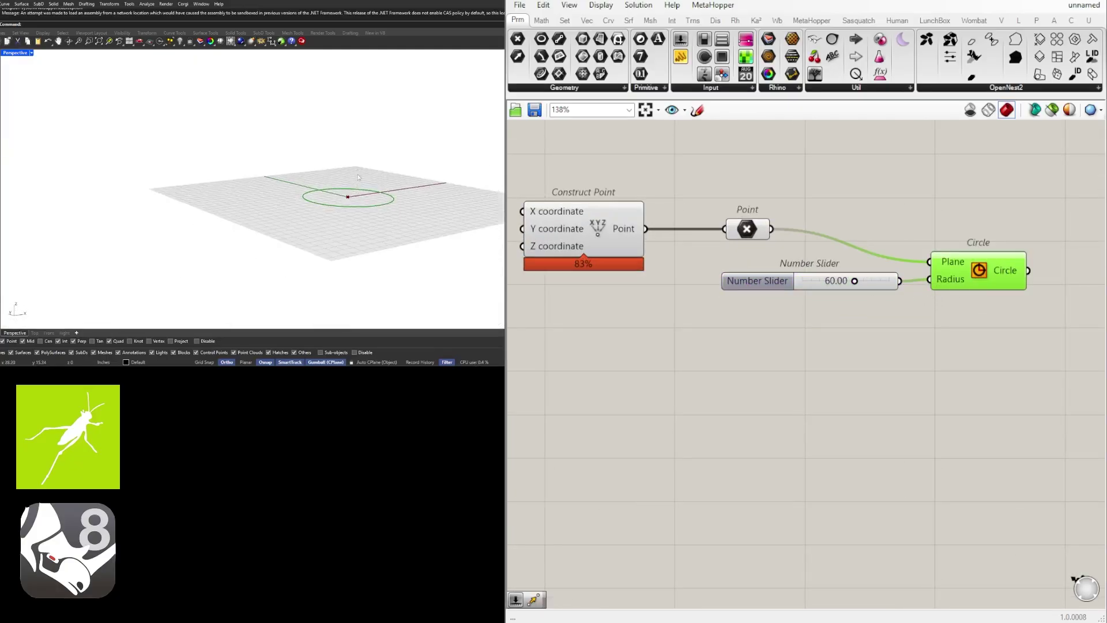
scroll(358, 177, "up", 3)
scroll(835, 332, "up", 3)
scroll(900, 276, "down", 4)
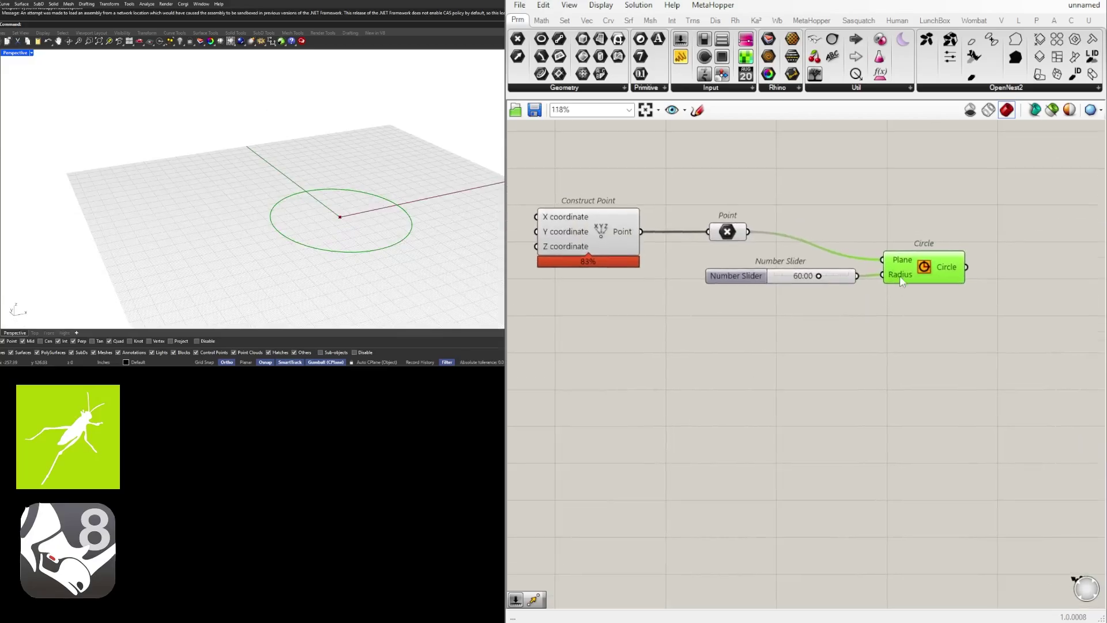
Insert a divide-by-2 Division component between the 60.00 slider and the Circle's Radius input
left_click_drag(900, 276, 989, 275)
left_click(812, 288)
left_click_drag(777, 277, 773, 275)
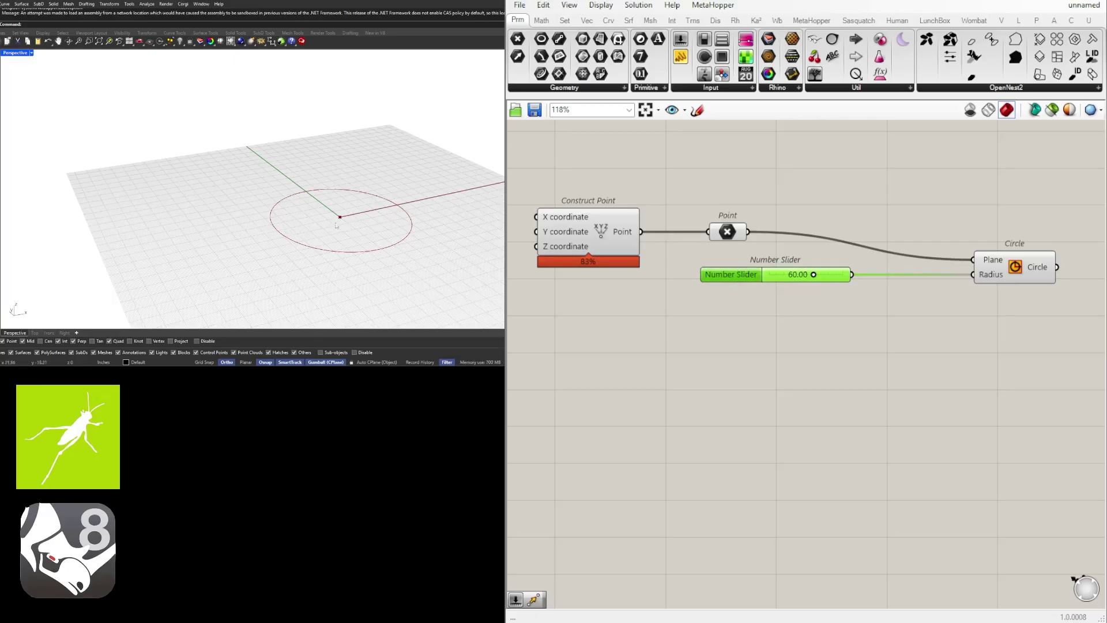
scroll(911, 311, "up", 2)
double_click(907, 304)
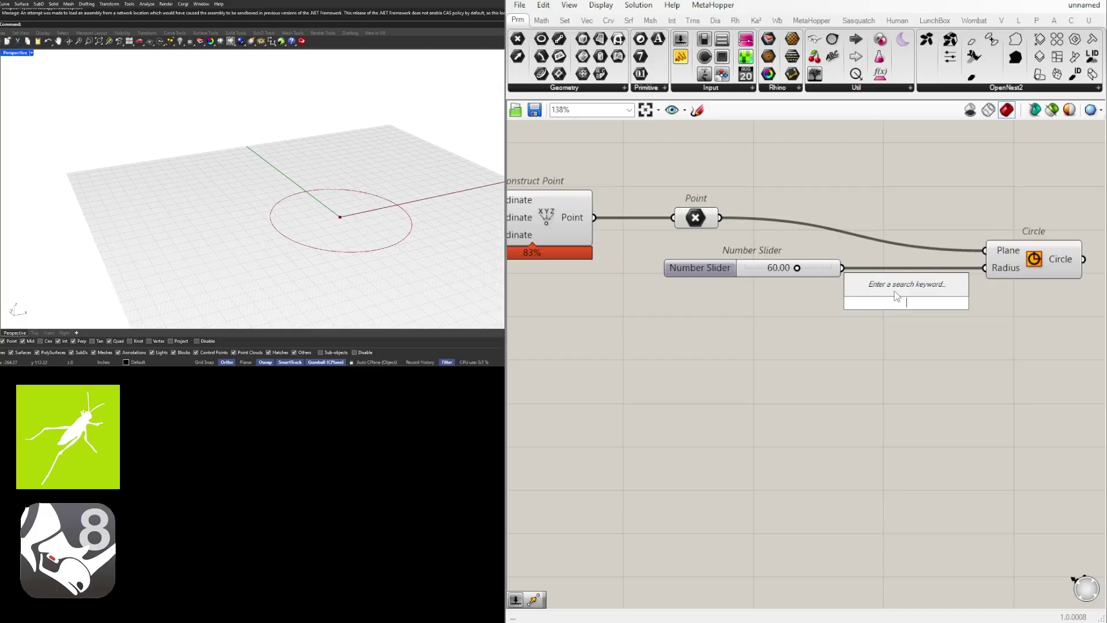
type("/2")
key("Return")
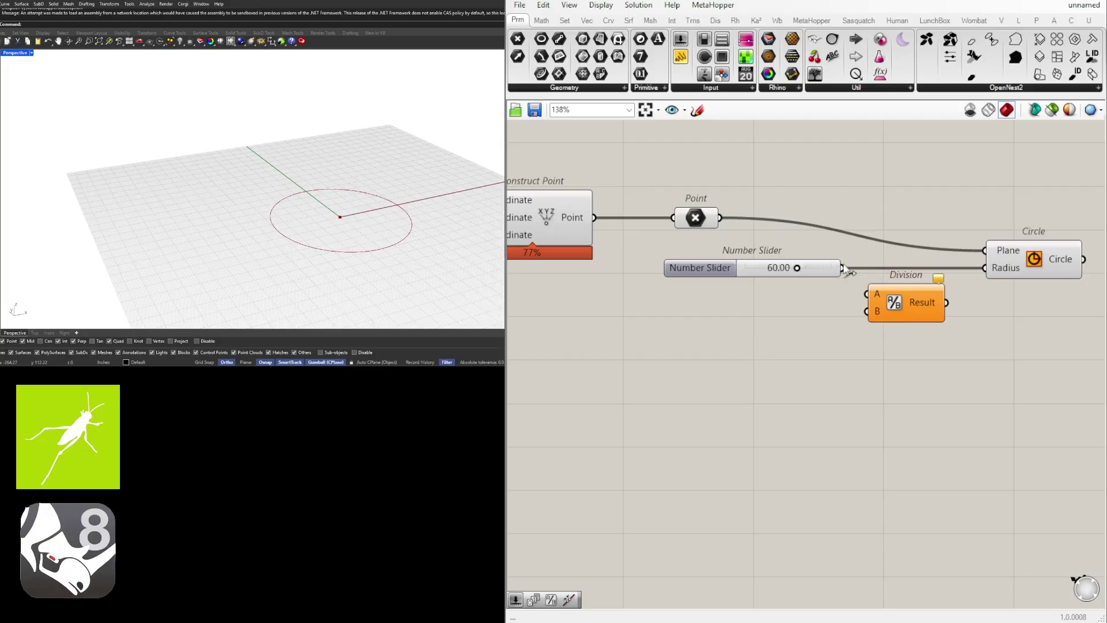
left_click_drag(850, 271, 992, 261)
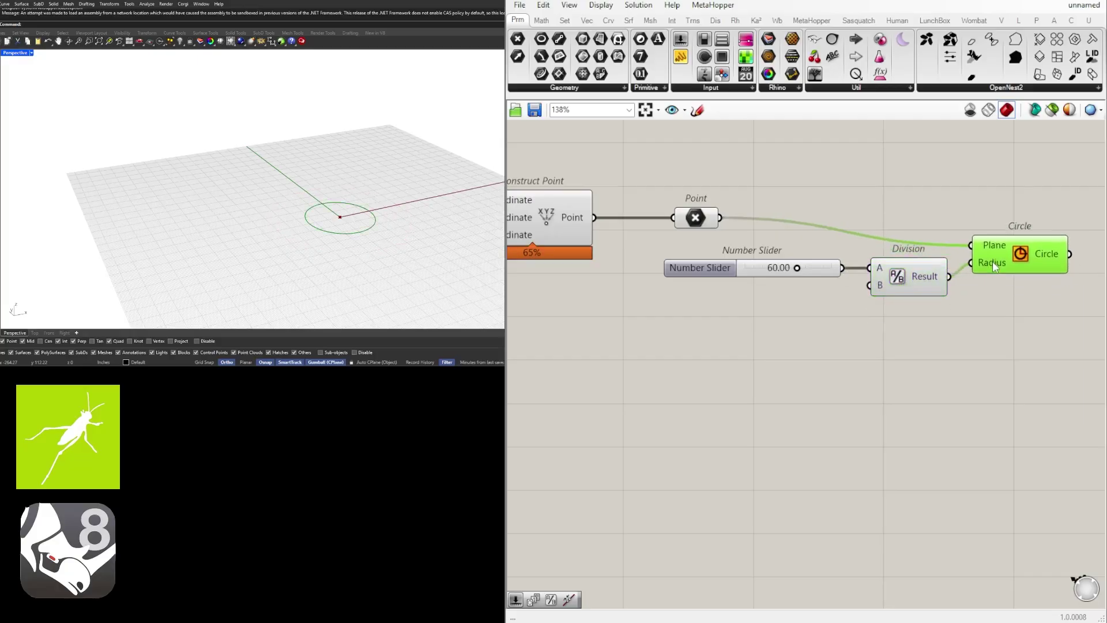
Move the radius slider, Division and Circle components together to a spot below the Point parameter
left_click(796, 243)
scroll(1050, 263, "down", 3)
right_click_drag(1050, 263, 917, 271)
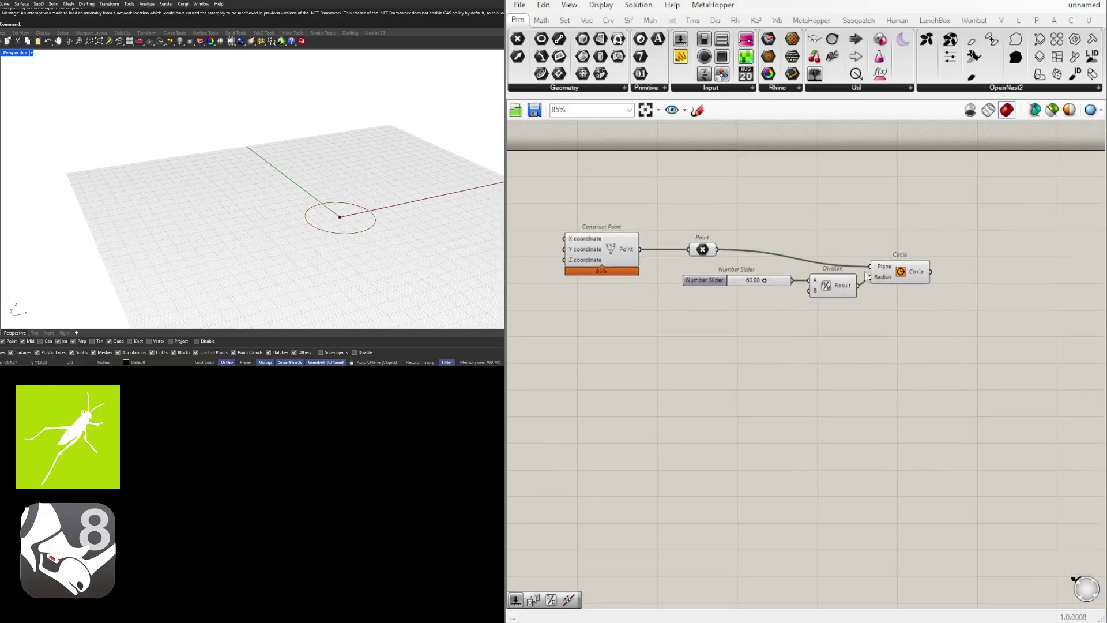
left_click_drag(932, 342, 697, 246)
left_click_drag(854, 284, 838, 325)
left_click(990, 348)
Add a Move component and connect the Point parameter to its Geometry input
left_click(698, 249)
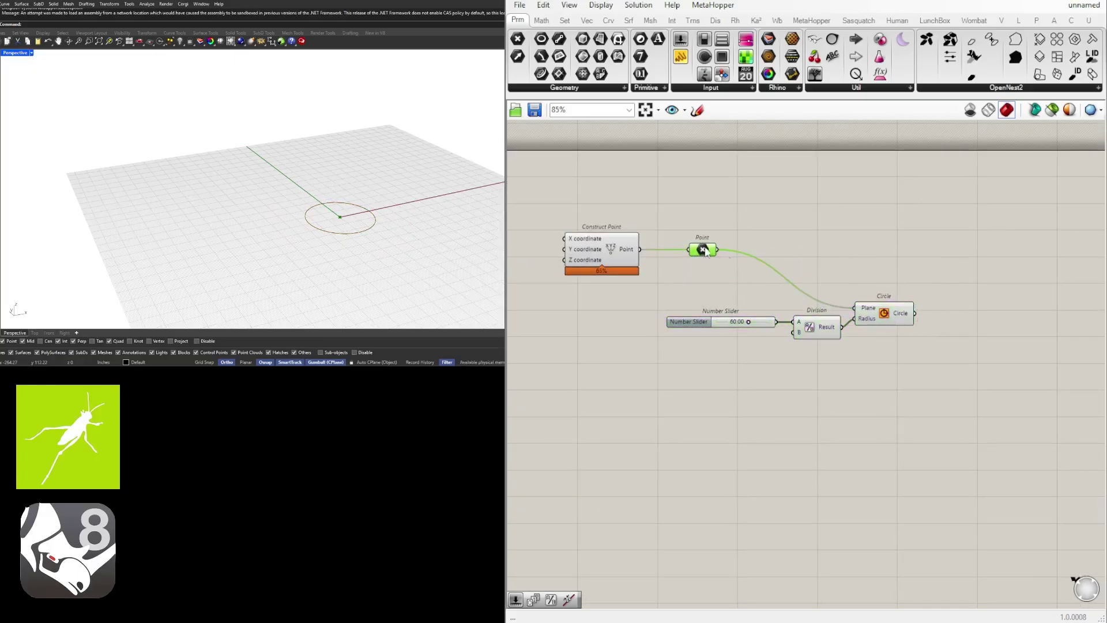
right_click_drag(363, 217, 318, 238)
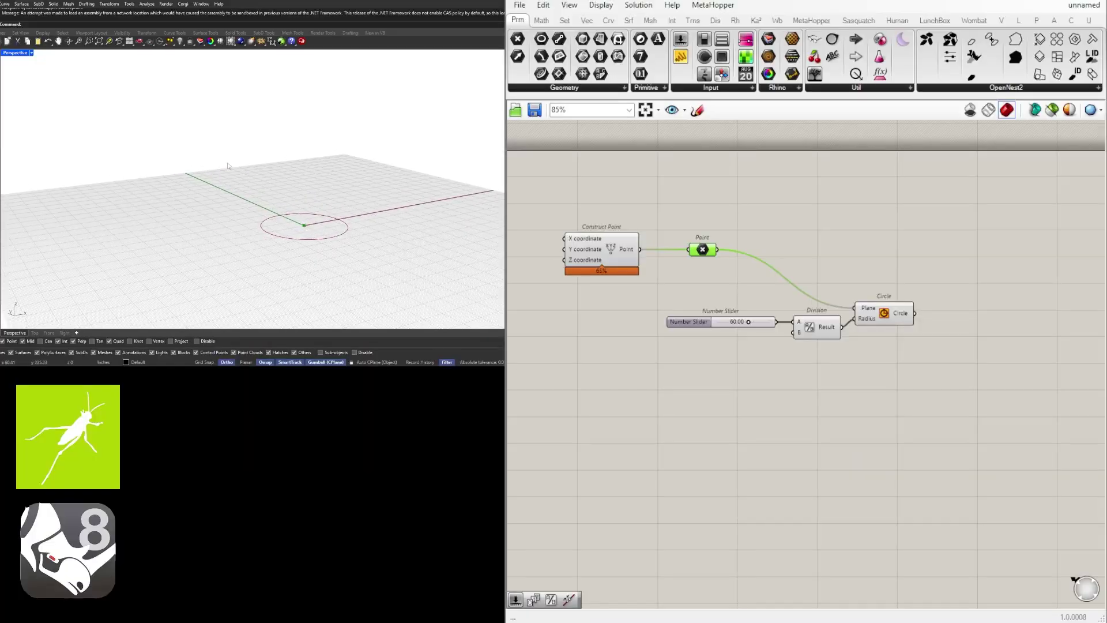
left_click(927, 333)
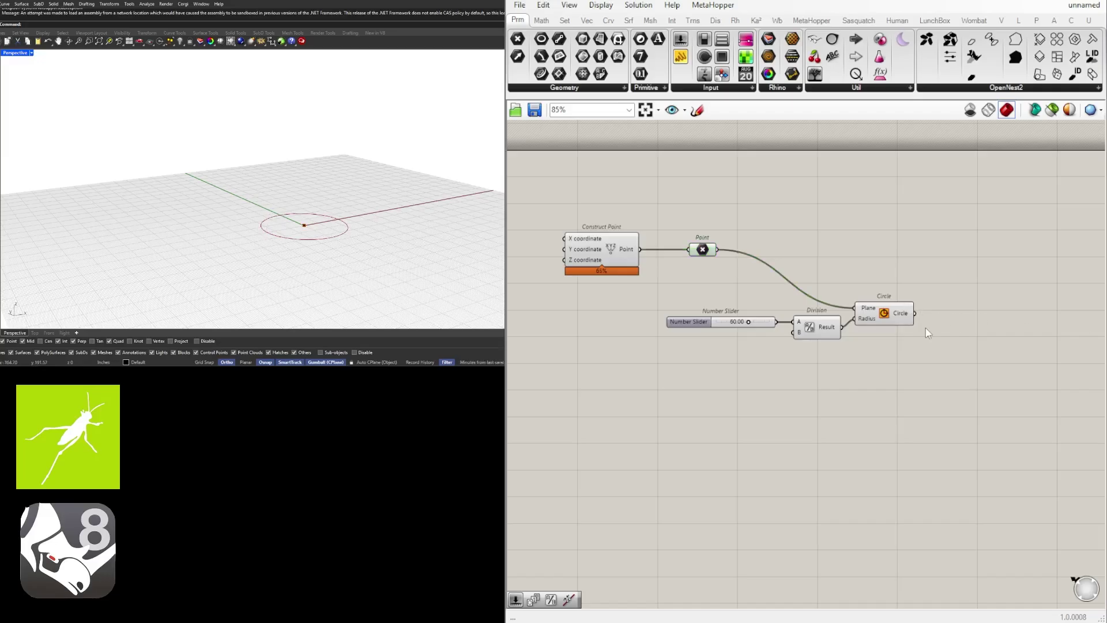
double_click(894, 280)
type("move")
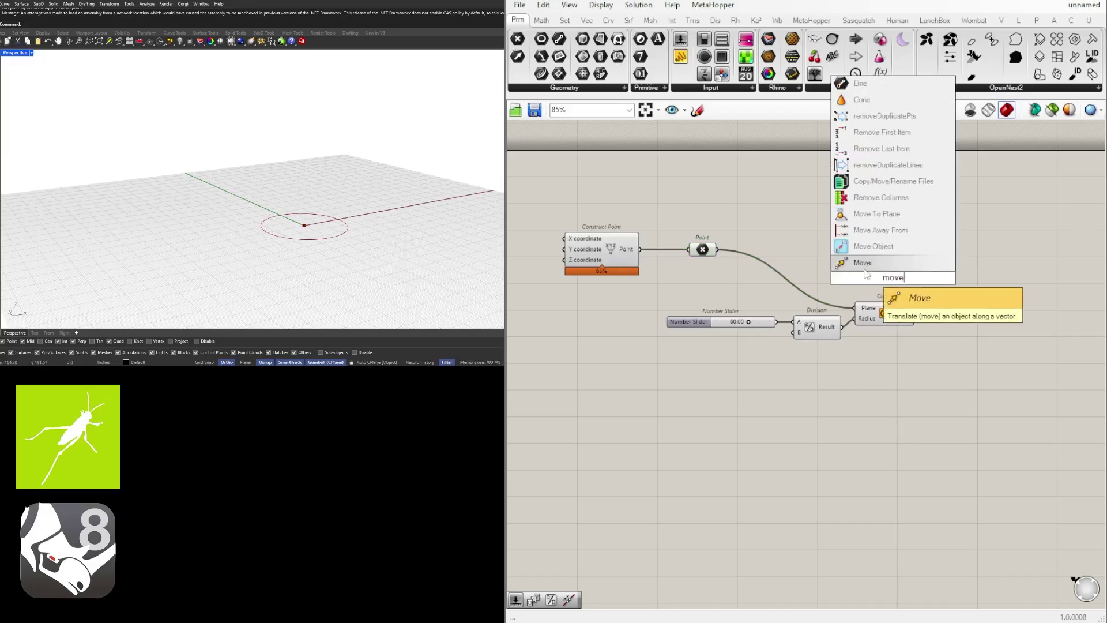
left_click(865, 267)
left_click_drag(876, 285, 942, 256)
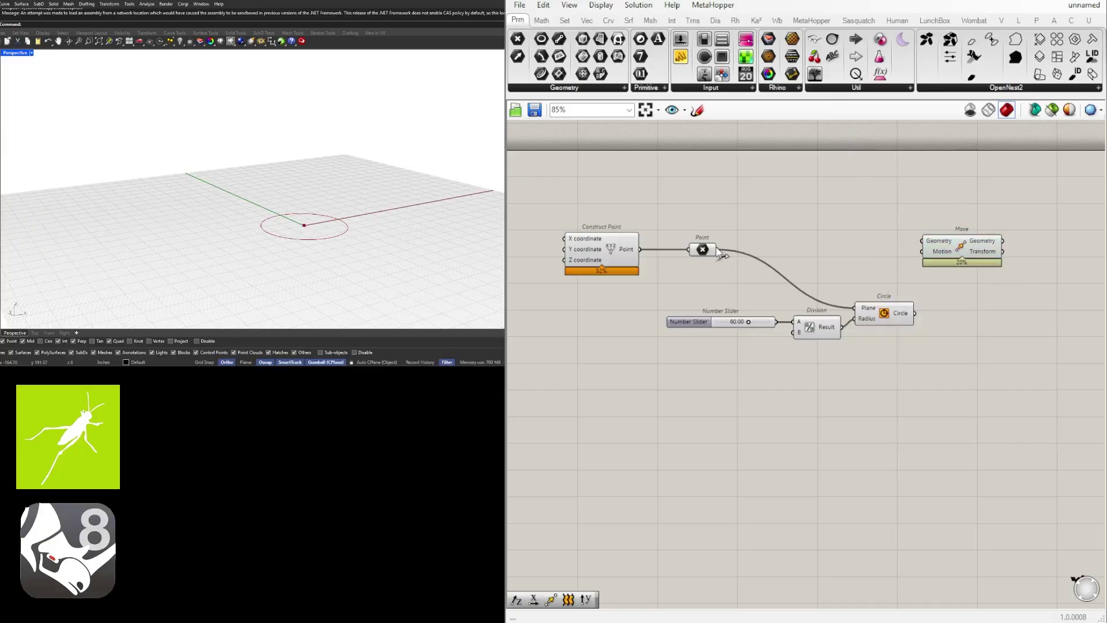
left_click_drag(716, 249, 927, 229)
Add a Unit Z component and drive its Factor with a new number slider set to 12.00
double_click(834, 218)
type("unit z")
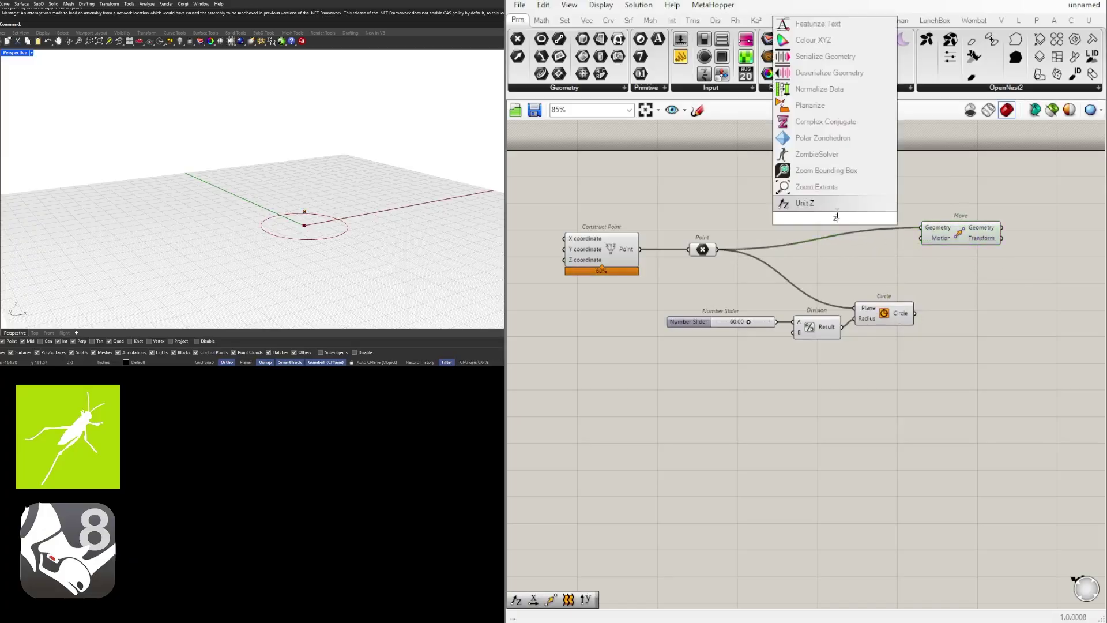
left_click(841, 212)
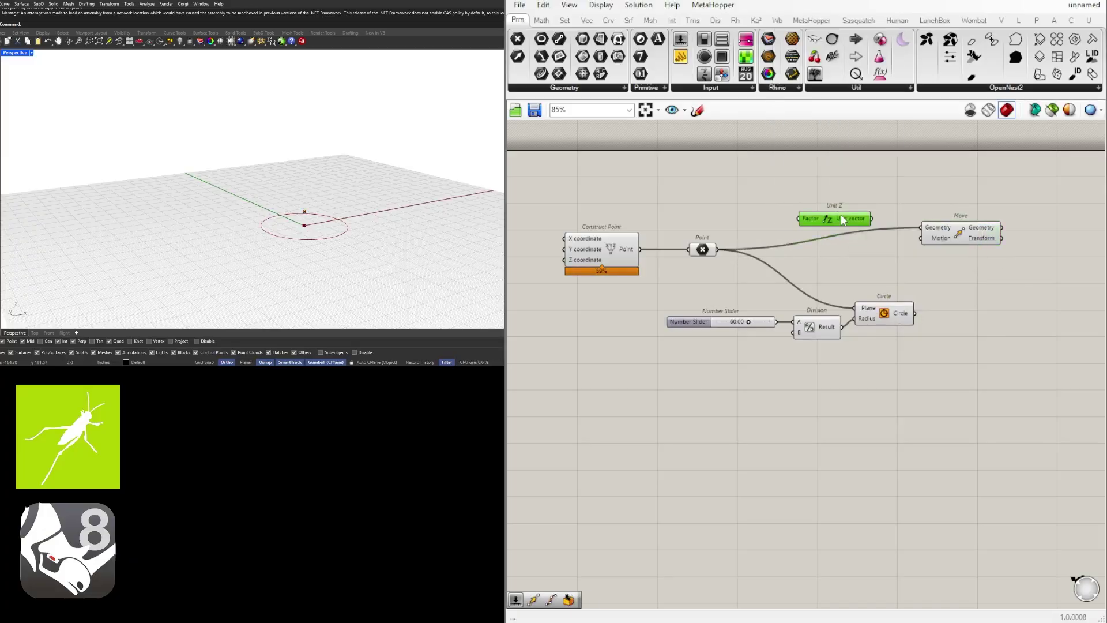
double_click(711, 207)
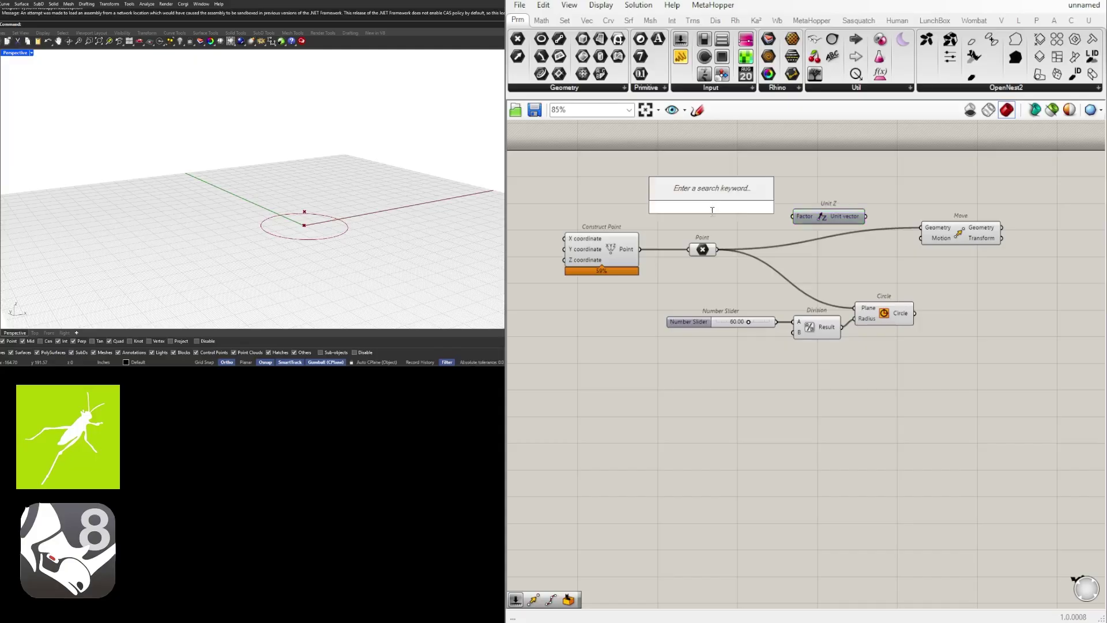
type("6")
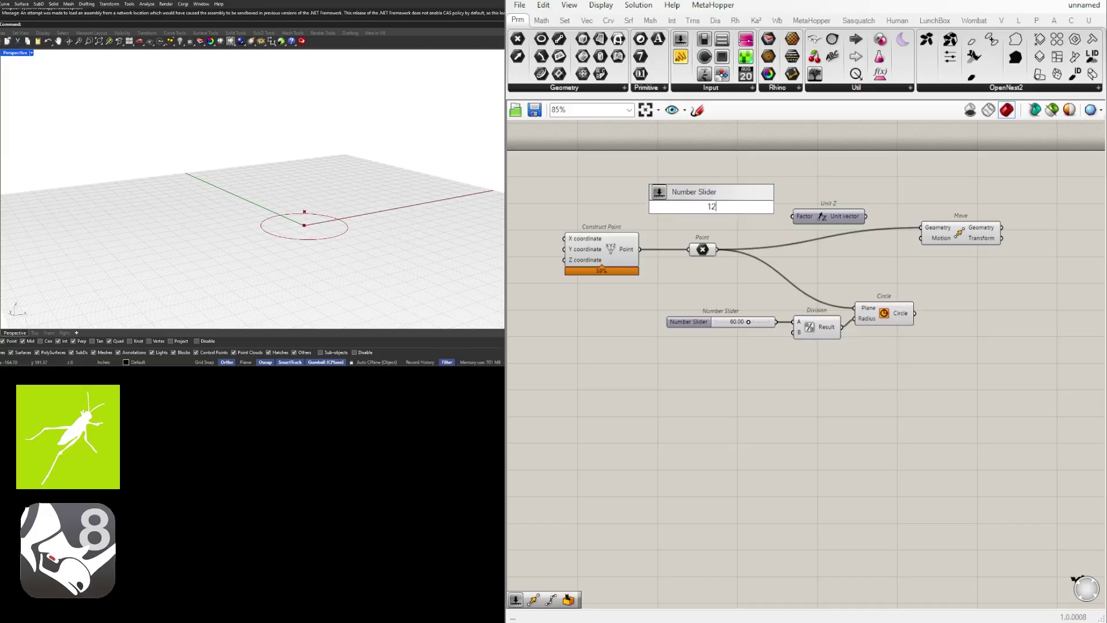
key("Return")
scroll(742, 206, "up", 3)
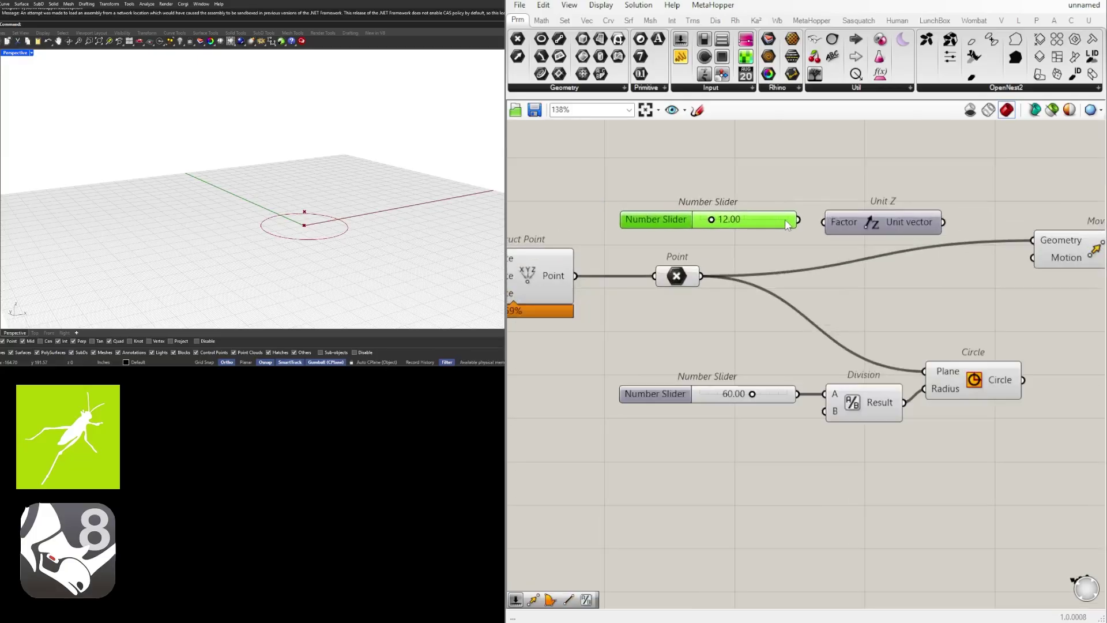
left_click_drag(801, 220, 855, 224)
left_click(855, 224)
Connect the Unit Z vector to the Move component's Motion input
right_click_drag(937, 220, 818, 217)
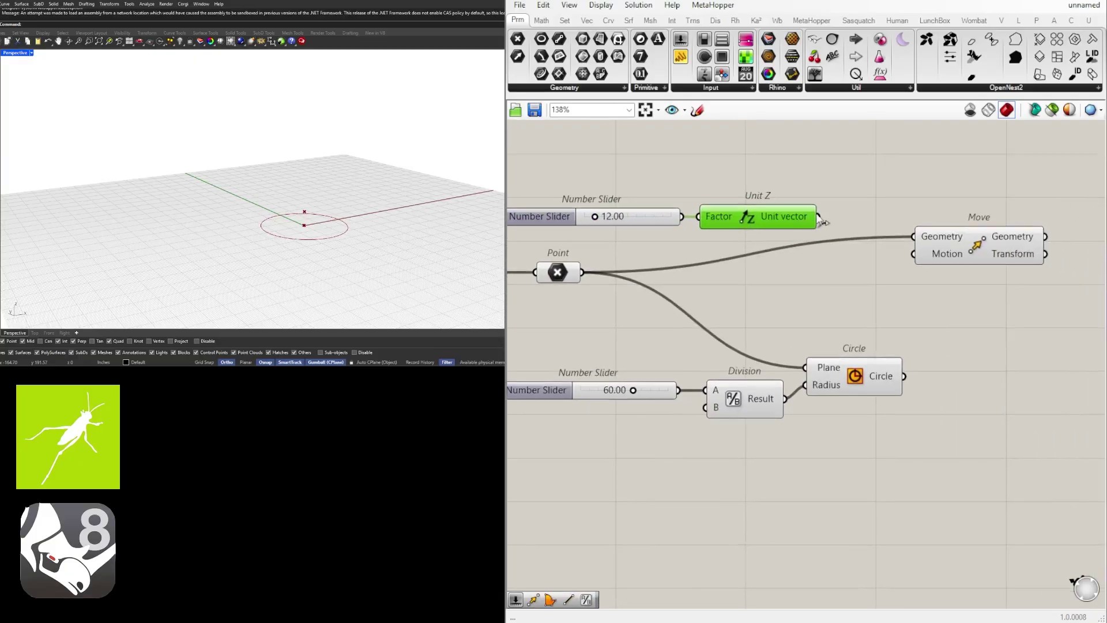
left_click_drag(818, 216, 913, 254)
scroll(914, 264, "down", 2)
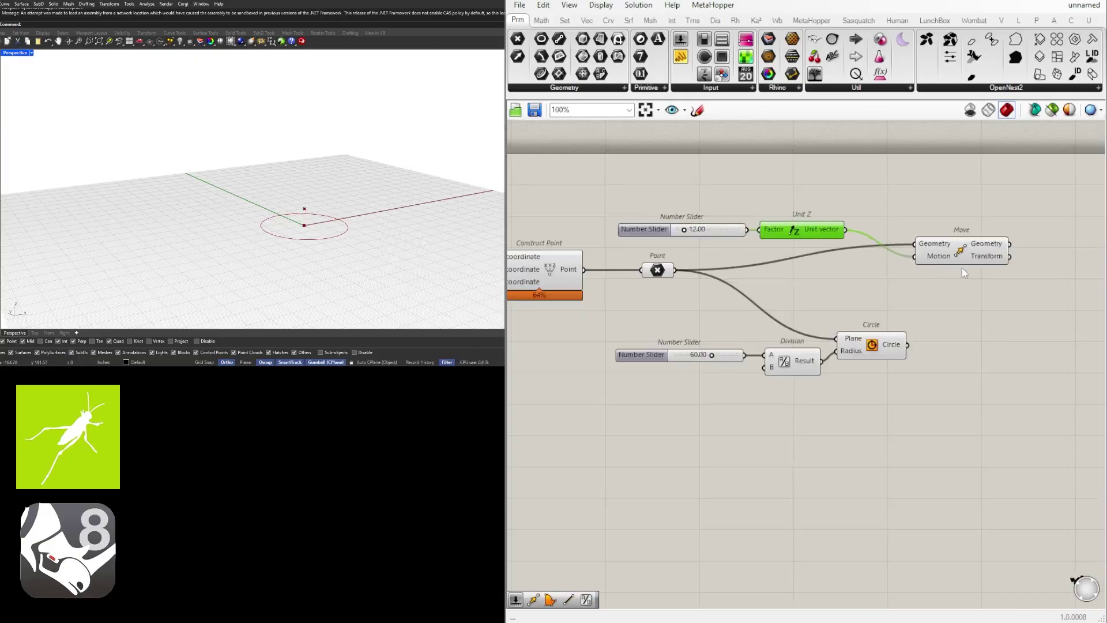
Align the Move component with the Point parameter and place a copy of the radius slider, Division and Circle group just beyond it
left_click(921, 266)
left_click_drag(921, 267, 914, 272)
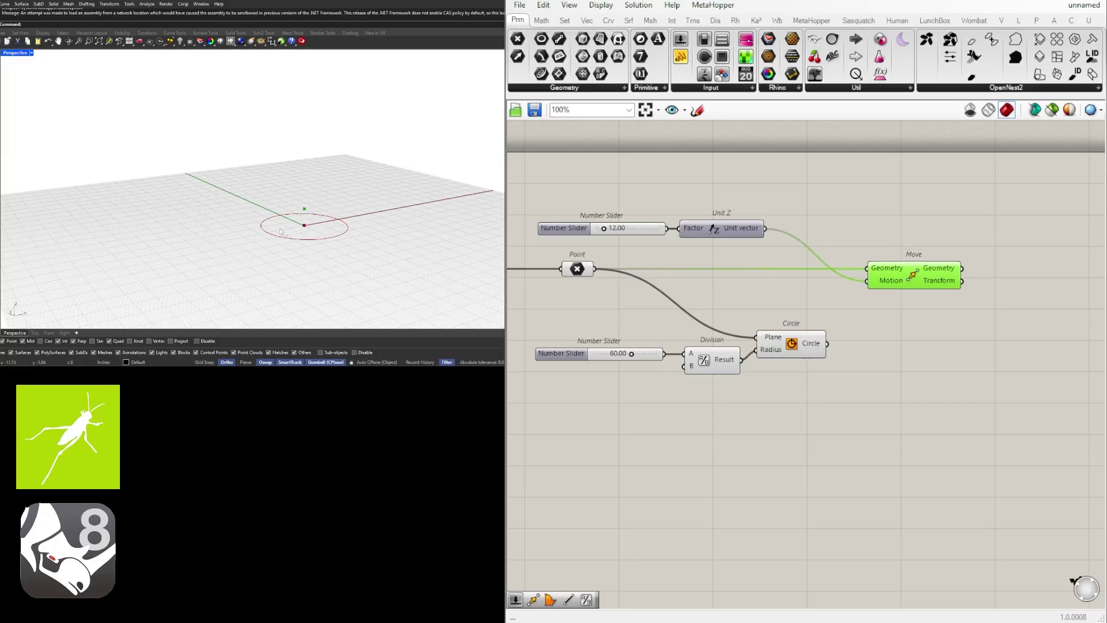
left_click_drag(880, 423, 519, 326)
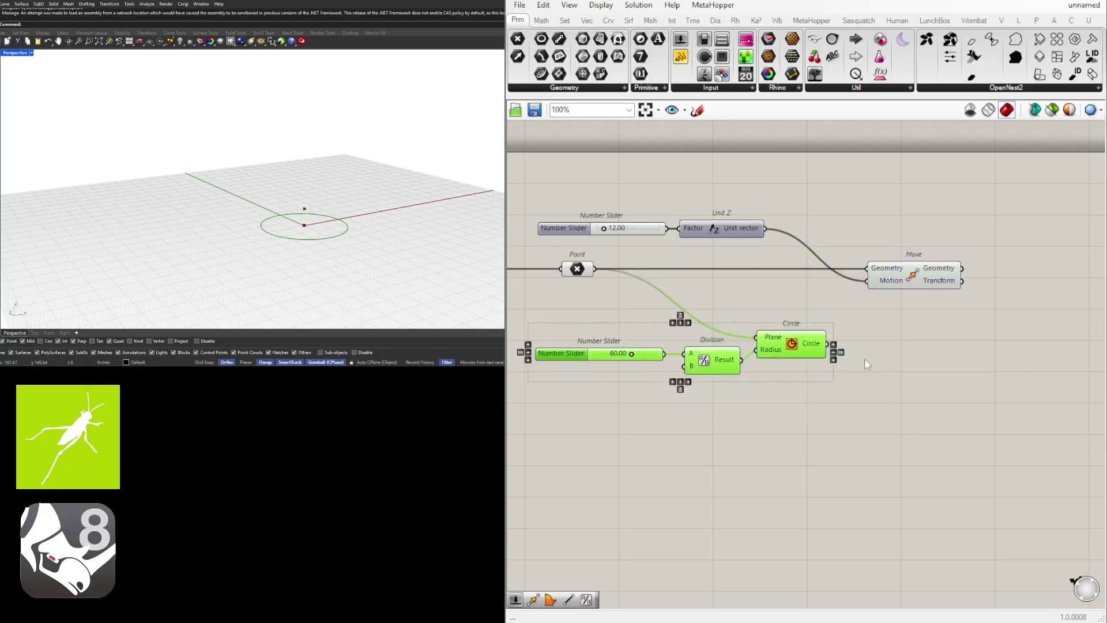
right_click_drag(863, 358, 827, 322)
left_click_drag(779, 309, 808, 341)
scroll(807, 342, "down", 2)
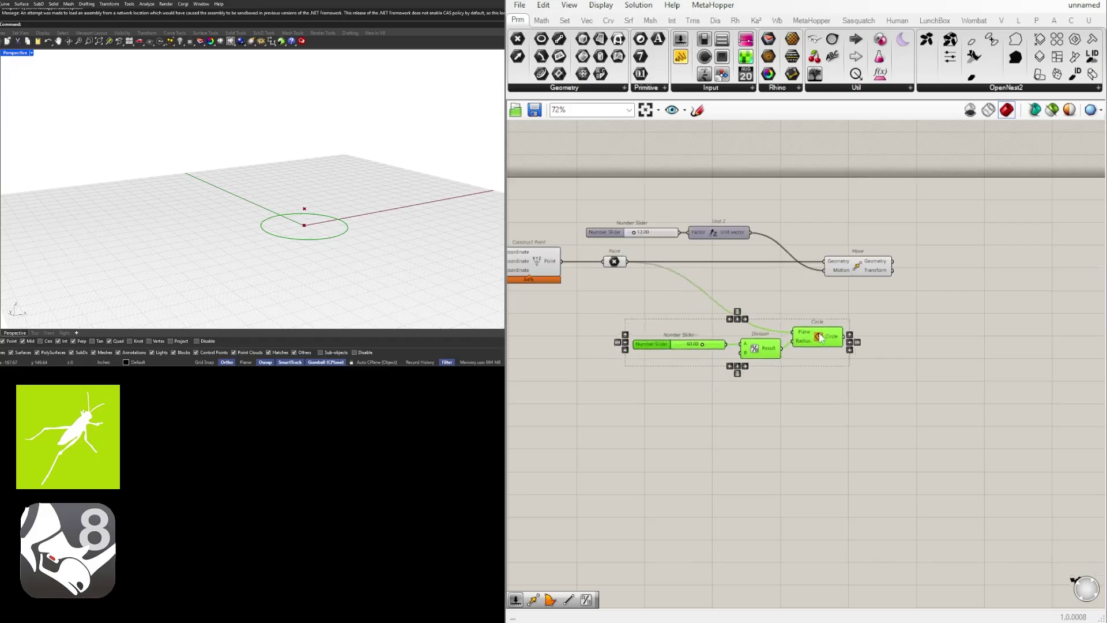
left_click_drag(949, 283, 948, 282, "alt")
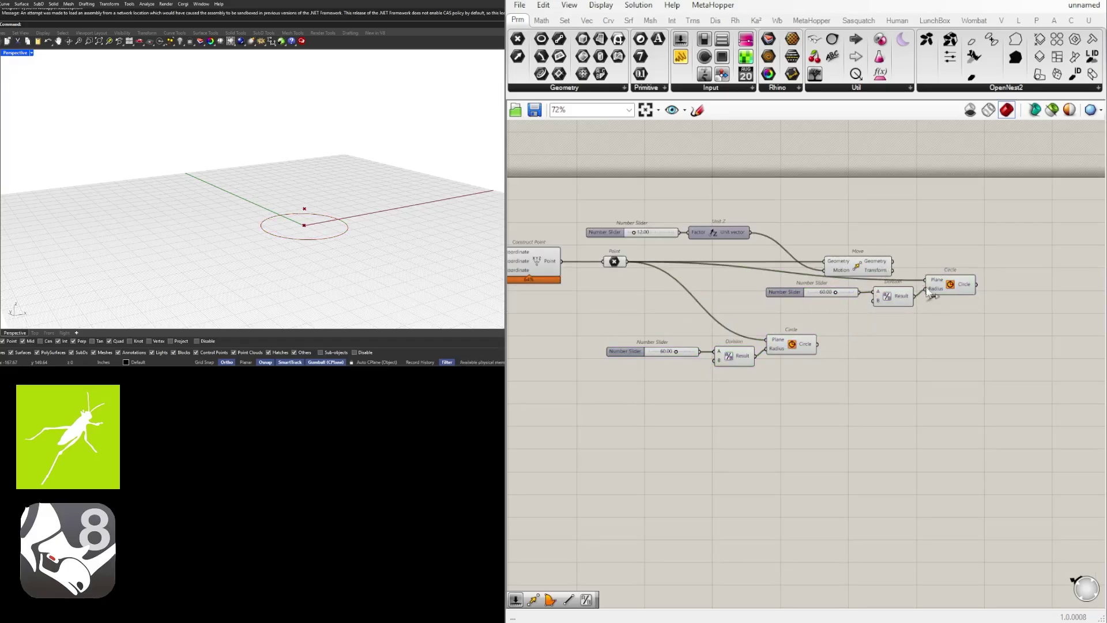
left_click_drag(989, 314, 761, 274)
left_click_drag(942, 286, 986, 282)
left_click(935, 241)
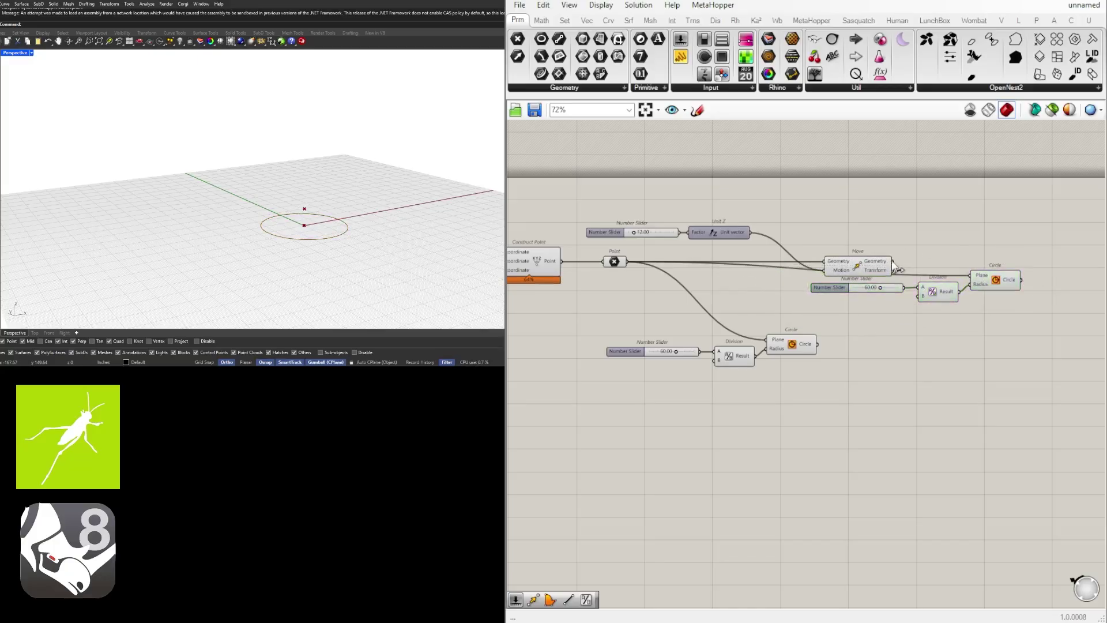
Connect the Move component's Geometry output to the copied Circle's Plane input and set that circle's radius slider to 37.55
left_click_drag(896, 267, 977, 278)
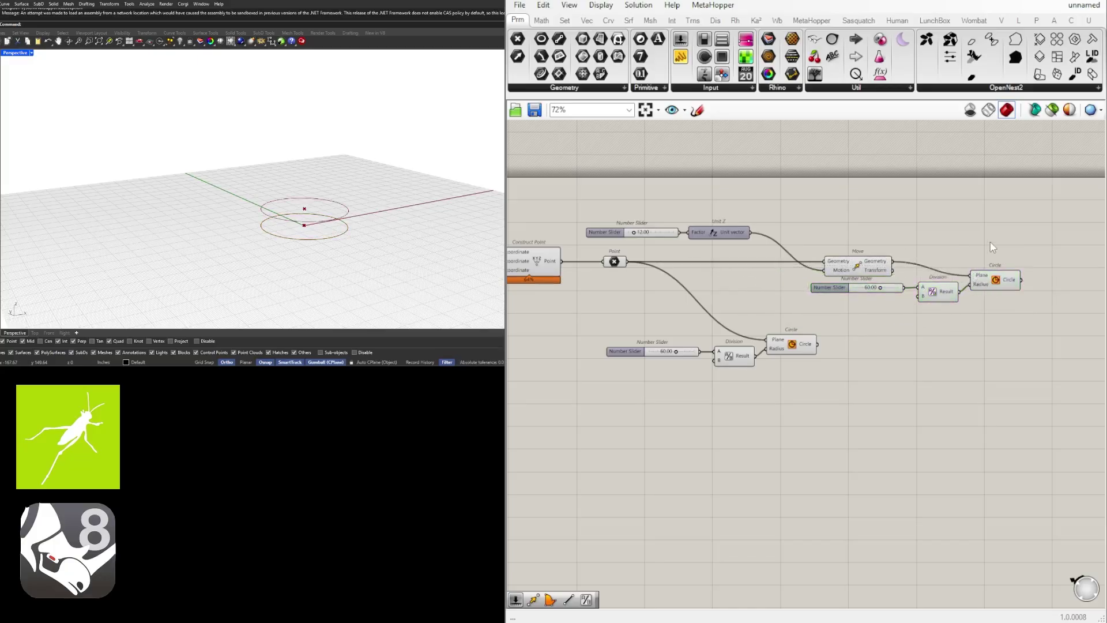
scroll(846, 259, "up", 5)
left_click_drag(934, 336, 907, 338)
scroll(829, 311, "down", 4)
Move the base circle's slider, Division and Circle components together closer to the Point parameter
right_click_drag(603, 388, 687, 379)
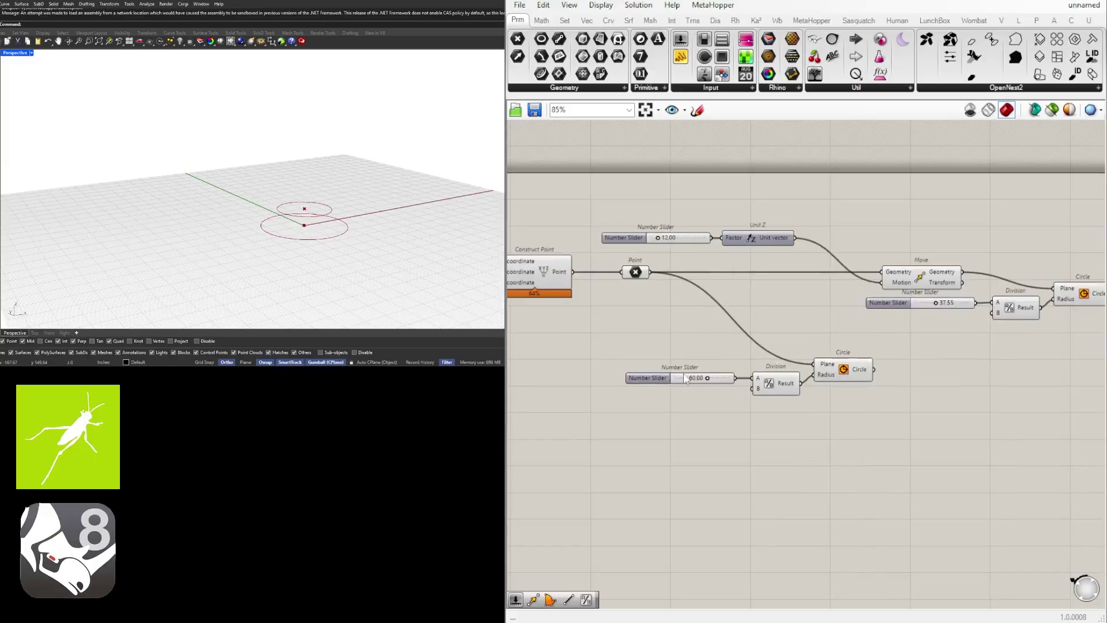
left_click_drag(895, 429, 626, 348)
left_click_drag(835, 369, 749, 327)
left_click(632, 344)
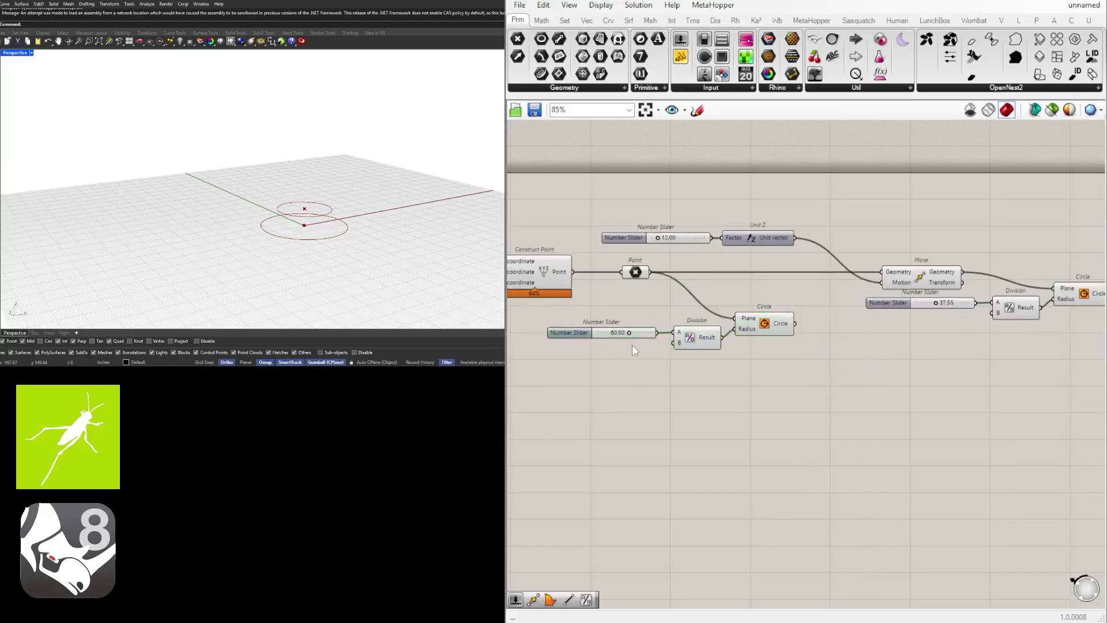
Set the number slider driving the Unit Z factor to 12.61
right_click_drag(903, 316, 790, 337)
scroll(690, 273, "up", 3)
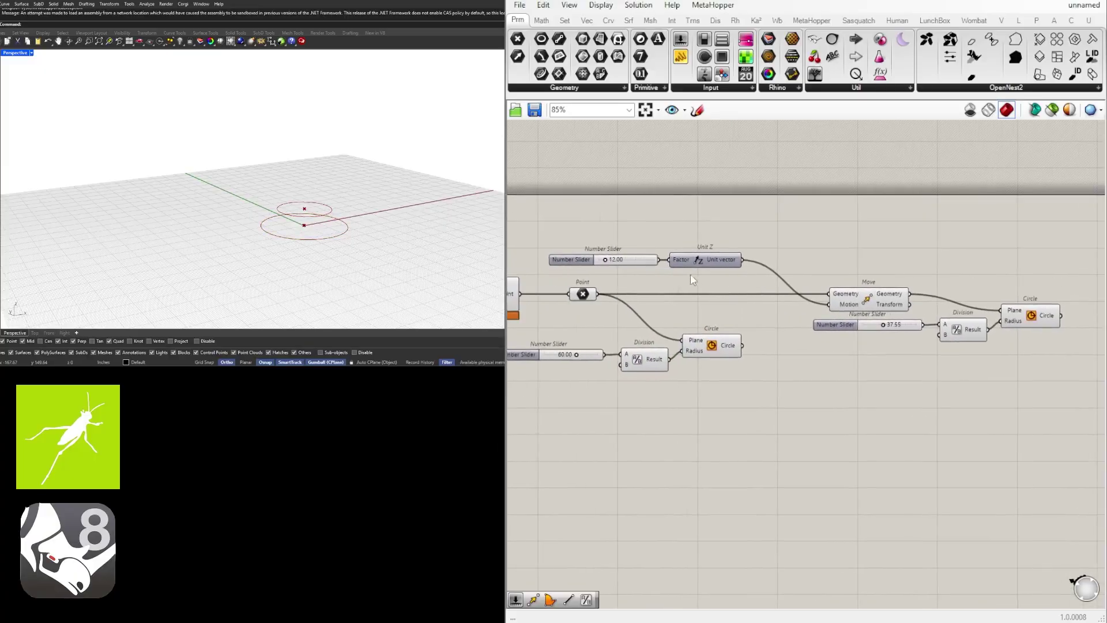
mouse_move(601, 271)
left_mouse_down()
mouse_move(616, 275)
mouse_move(605, 278)
left_mouse_up()
scroll(783, 259, "down", 5)
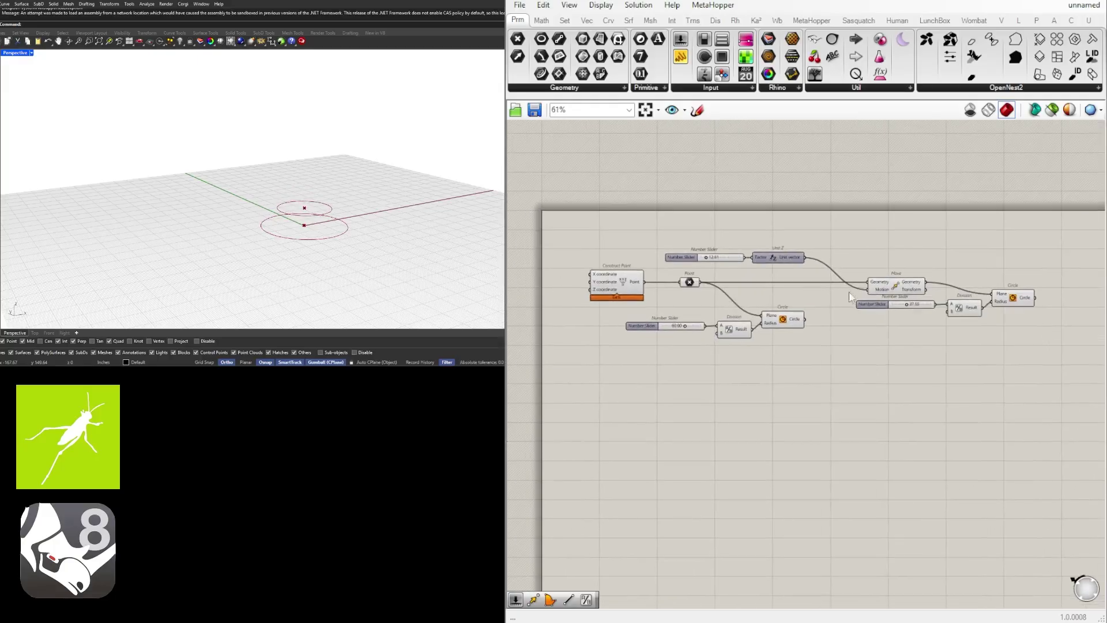
Move the height slider and Unit Z component down beside the Move component's Motion input
left_click(904, 297)
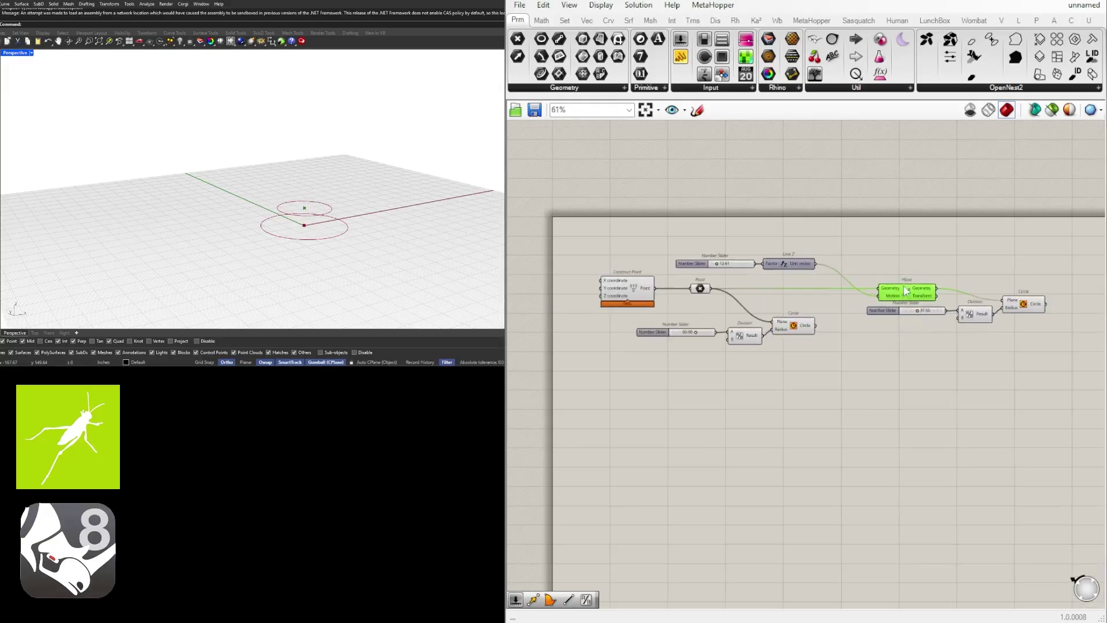
left_click(836, 340)
right_click_drag(789, 325, 710, 315)
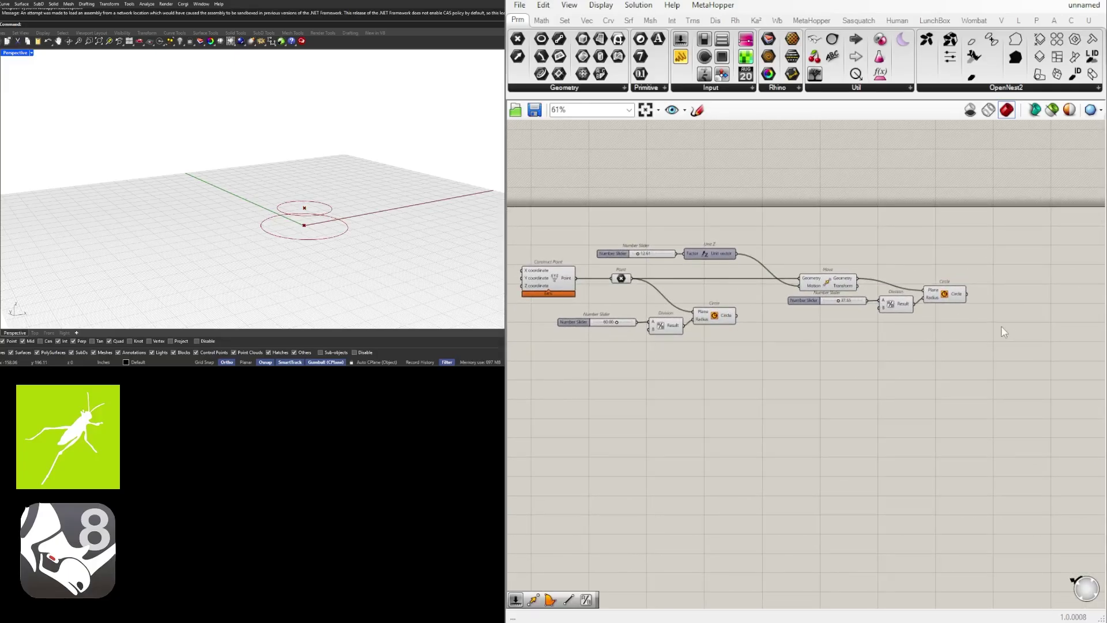
left_click_drag(996, 331, 818, 301)
left_click_drag(707, 259, 763, 289)
left_click(970, 339)
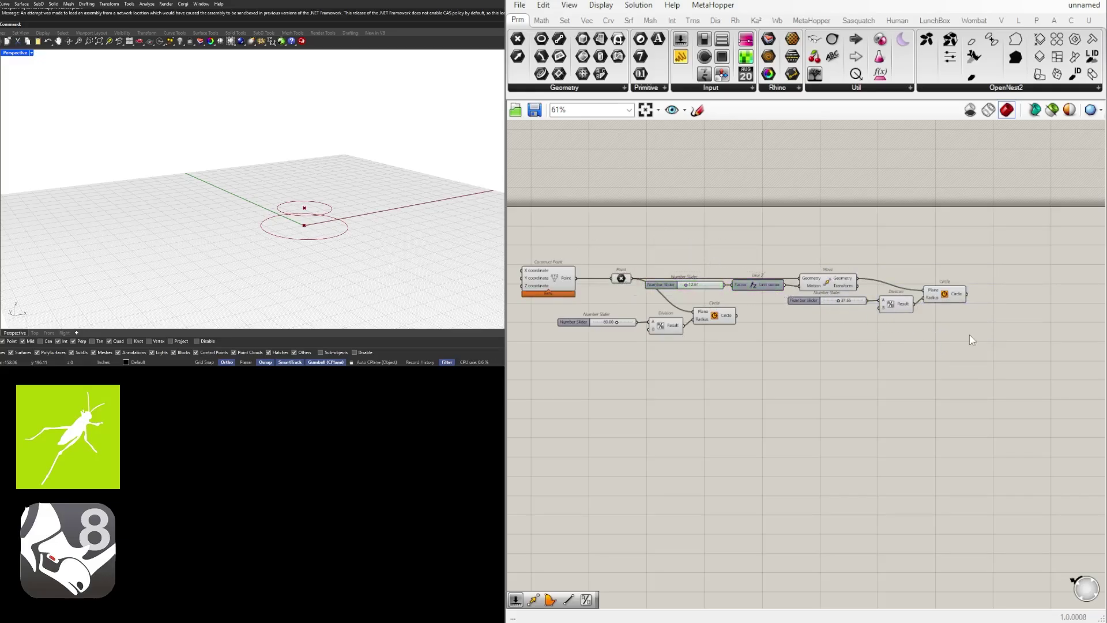
Shift the height slider, Unit Z, Move and second circle's components together clear of the base Circle component
scroll(753, 312, "up", 3)
left_click_drag(568, 276, 807, 314)
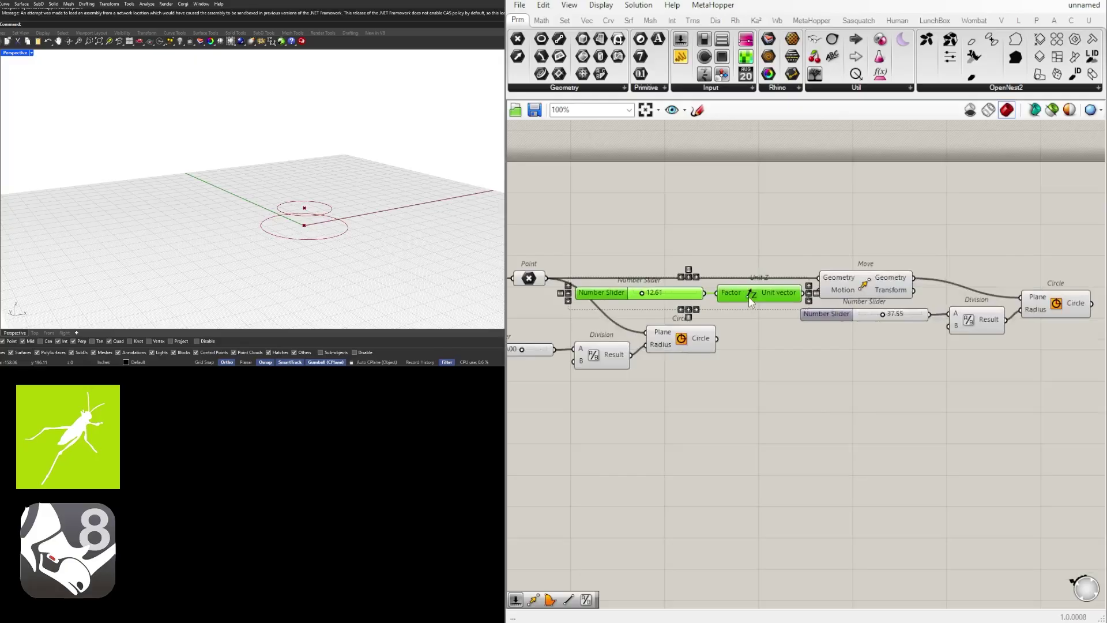
scroll(749, 296, "down", 2)
left_click_drag(1032, 354, 867, 313)
left_click(750, 313, "shift")
left_click(1048, 330)
scroll(1048, 329, "down", 2)
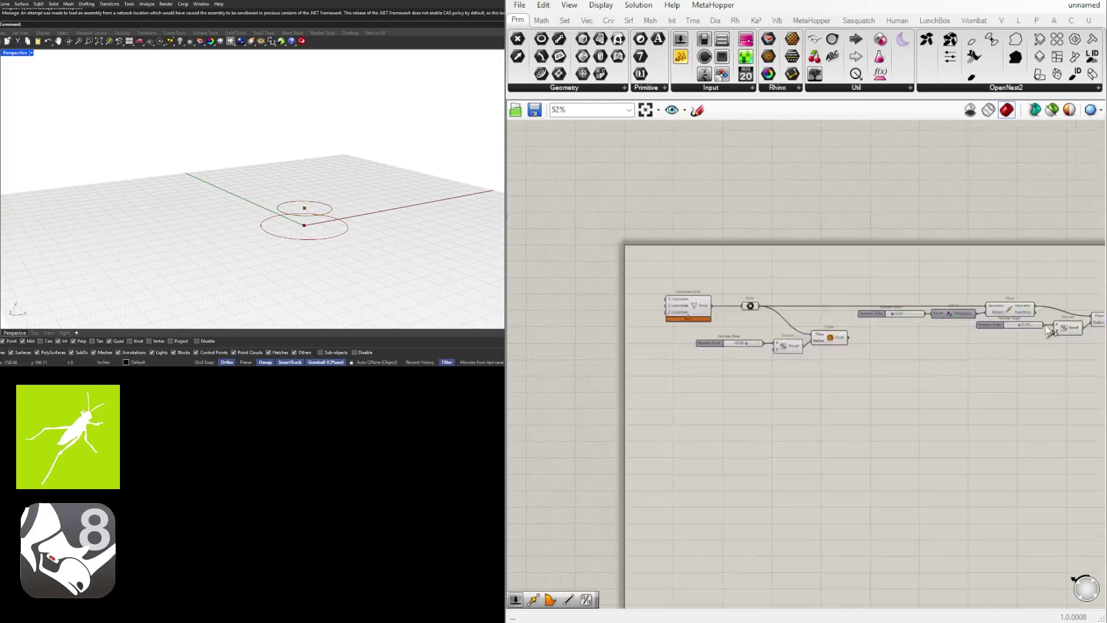
Duplicate the whole moved-circle group, from height slider to Circle, and place the copy directly above the original
right_click_drag(1048, 330, 999, 364)
left_click_drag(999, 364, 770, 288)
scroll(882, 294, "up", 2)
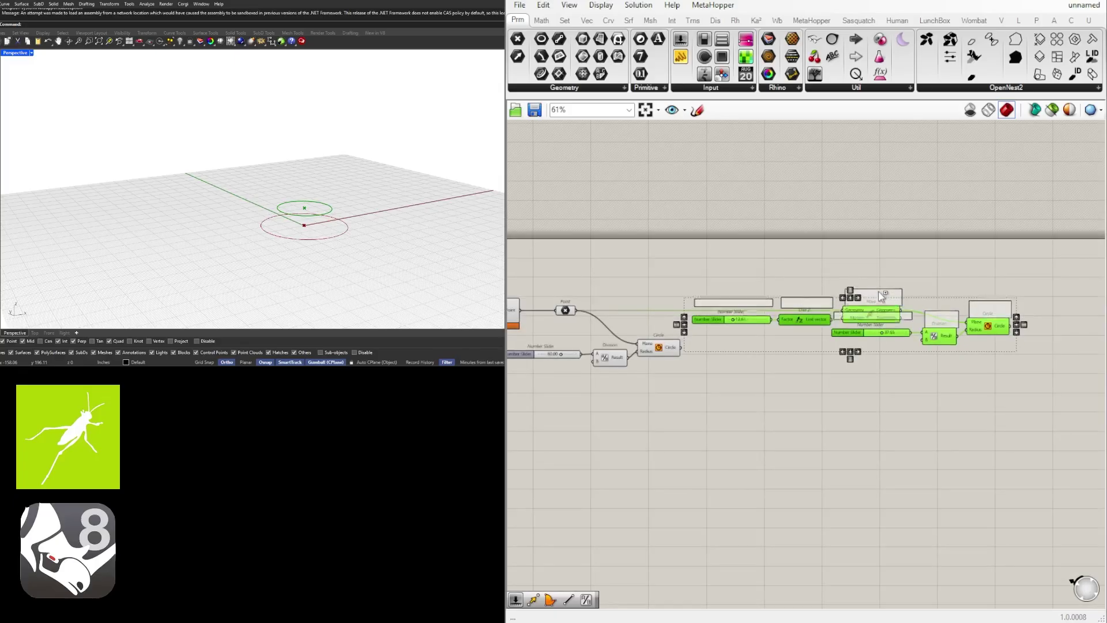
left_click_drag(875, 266, 871, 262, "alt")
left_click(859, 285)
Set the height slider feeding the upper copied Unit Z component to 32
scroll(859, 285, "up", 4)
scroll(731, 290, "up", 4)
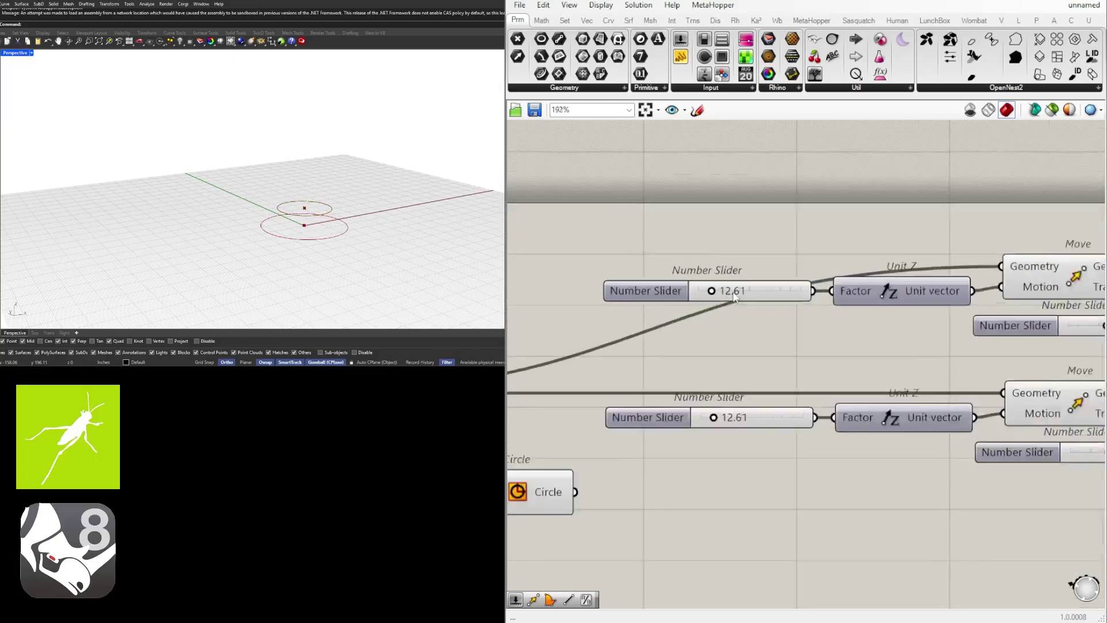
double_click(732, 290)
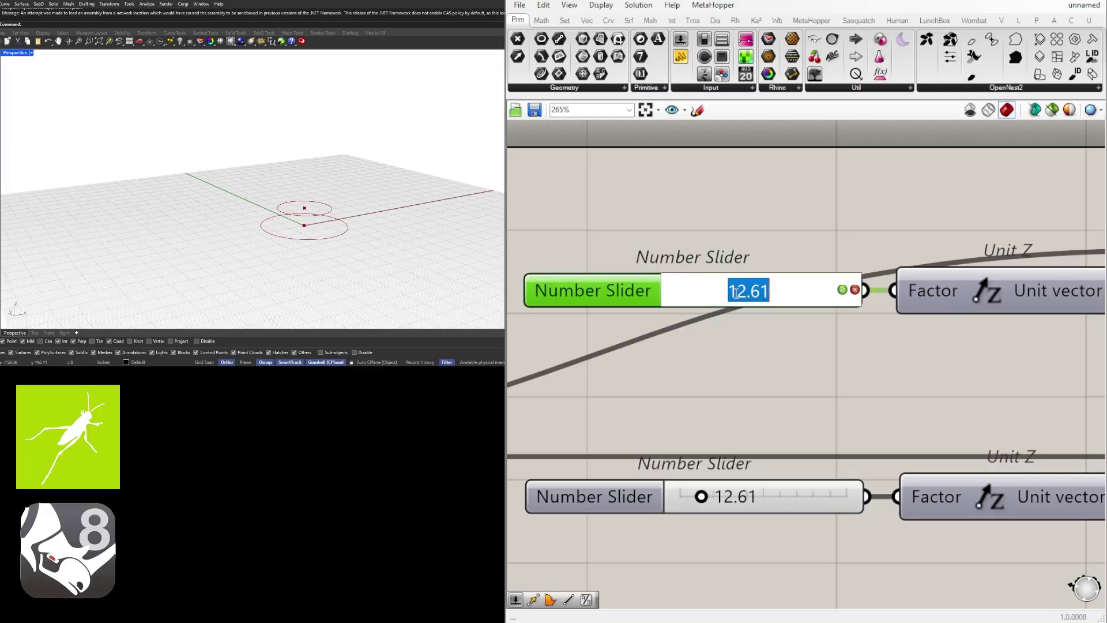
type("32")
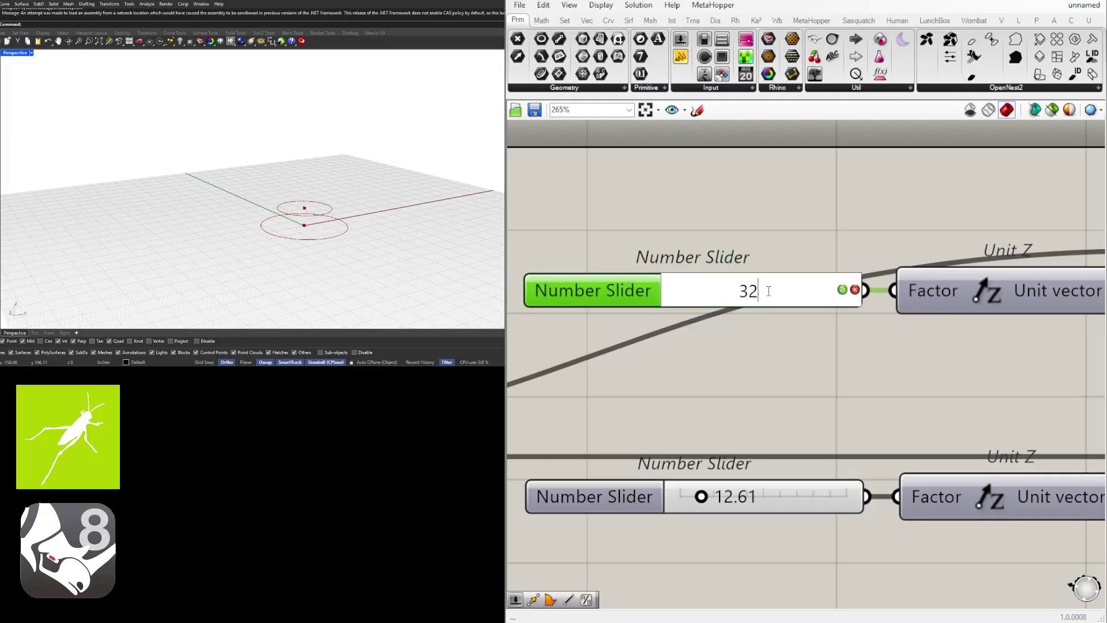
key("Return")
scroll(884, 216, "down", 5)
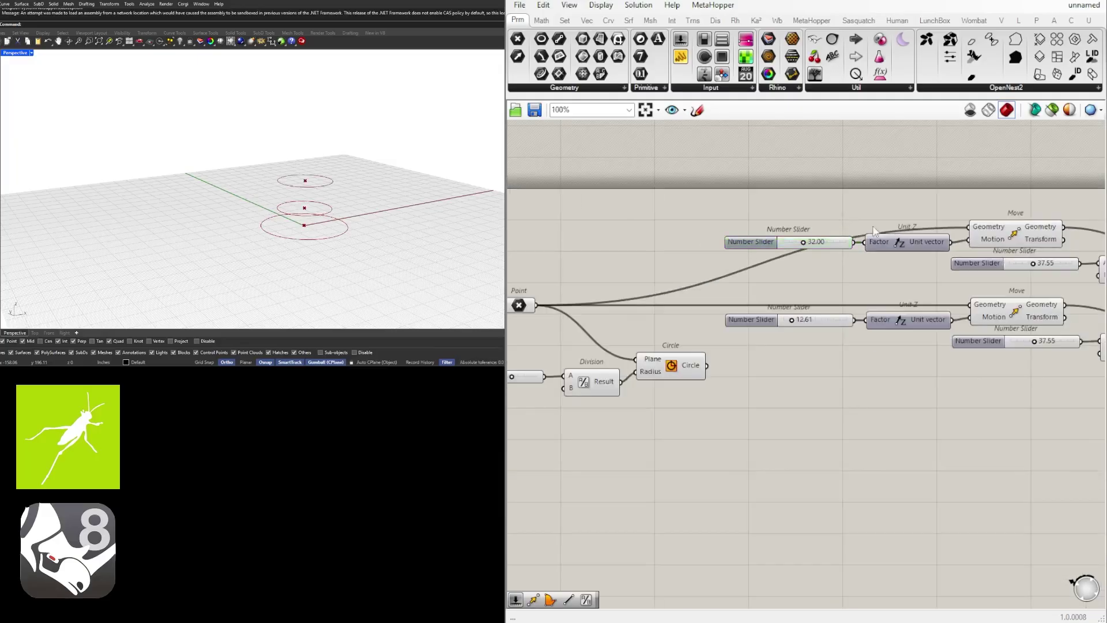
Set the radius slider of the upper copied circle to 65.73
scroll(831, 287, "up", 2)
left_click_drag(823, 283, 853, 287)
scroll(817, 222, "down", 4)
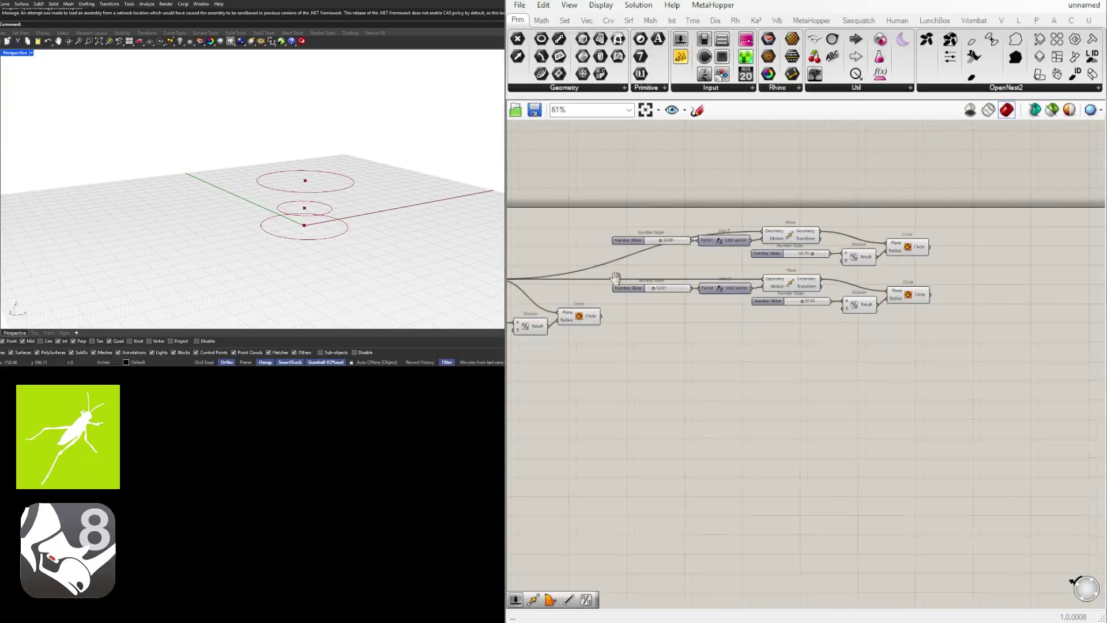
Set the radius slider of the base circle to 24
scroll(632, 333, "up", 8)
double_click(637, 330)
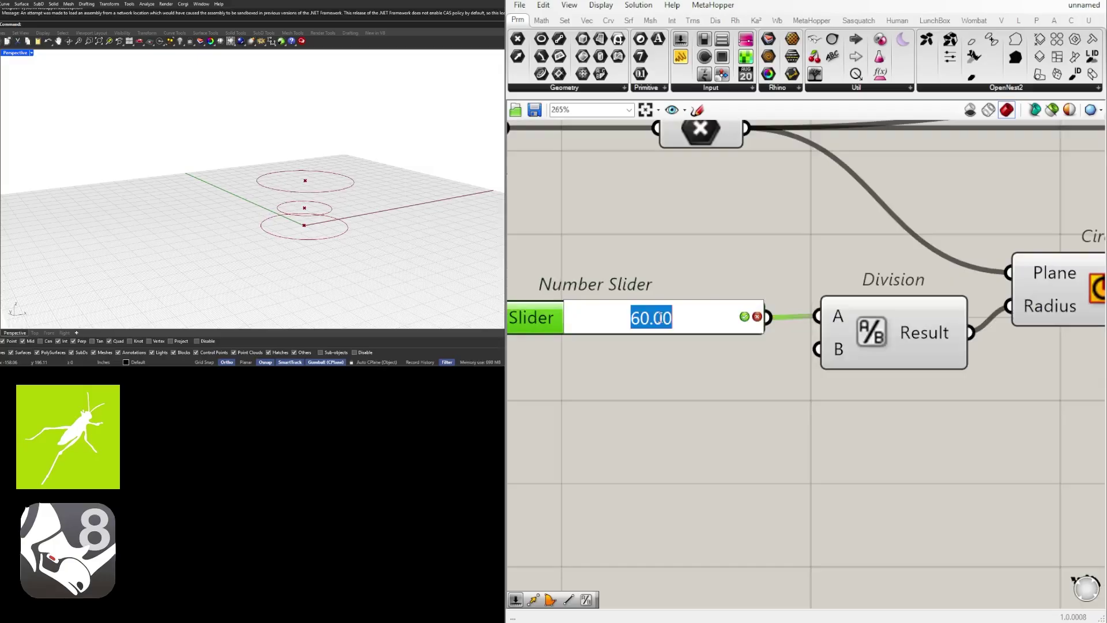
type("24")
key("Return")
scroll(750, 268, "down", 4)
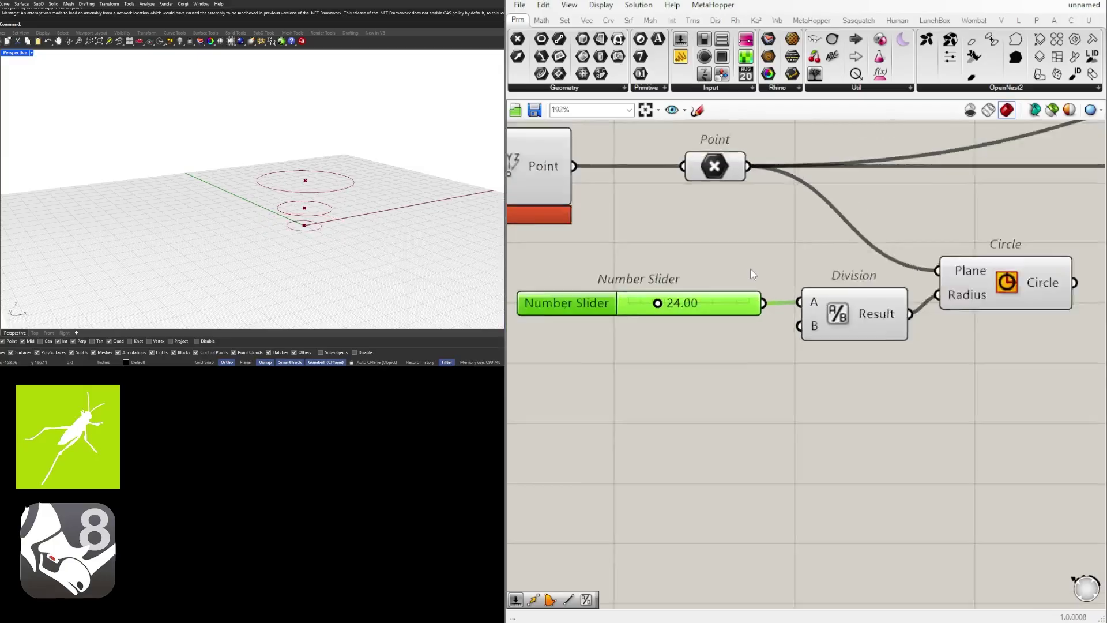
Set the radius slider of the middle circle to 18.32
scroll(892, 321, "down", 2)
right_click_drag(1058, 316, 825, 314)
scroll(836, 297, "up", 3)
right_click_drag(915, 288, 855, 295)
scroll(853, 295, "up", 3)
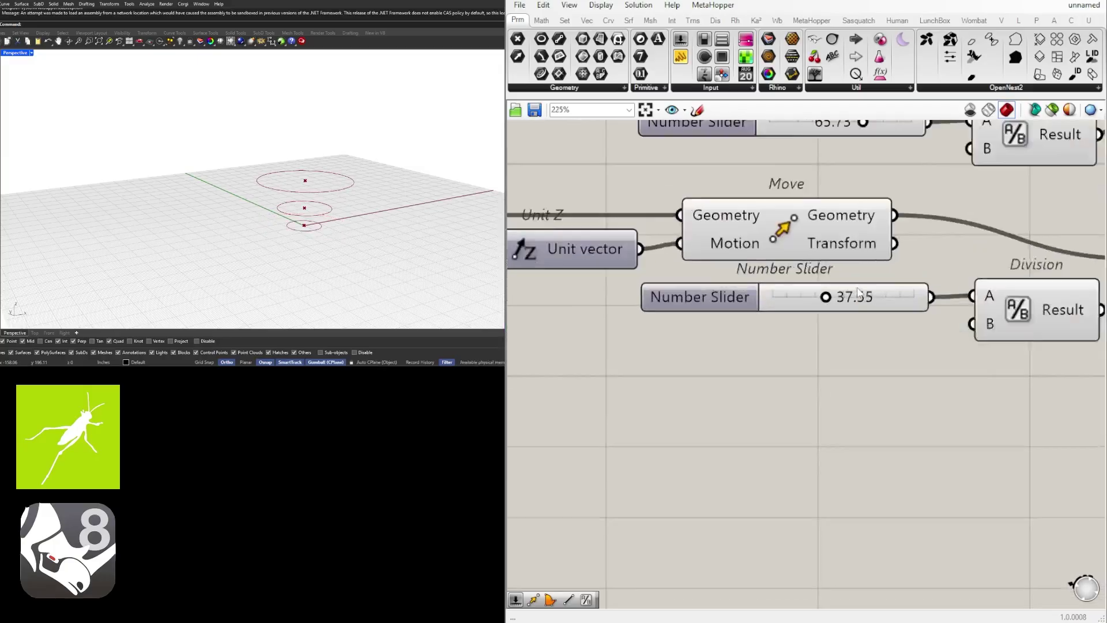
left_click_drag(824, 300, 793, 302)
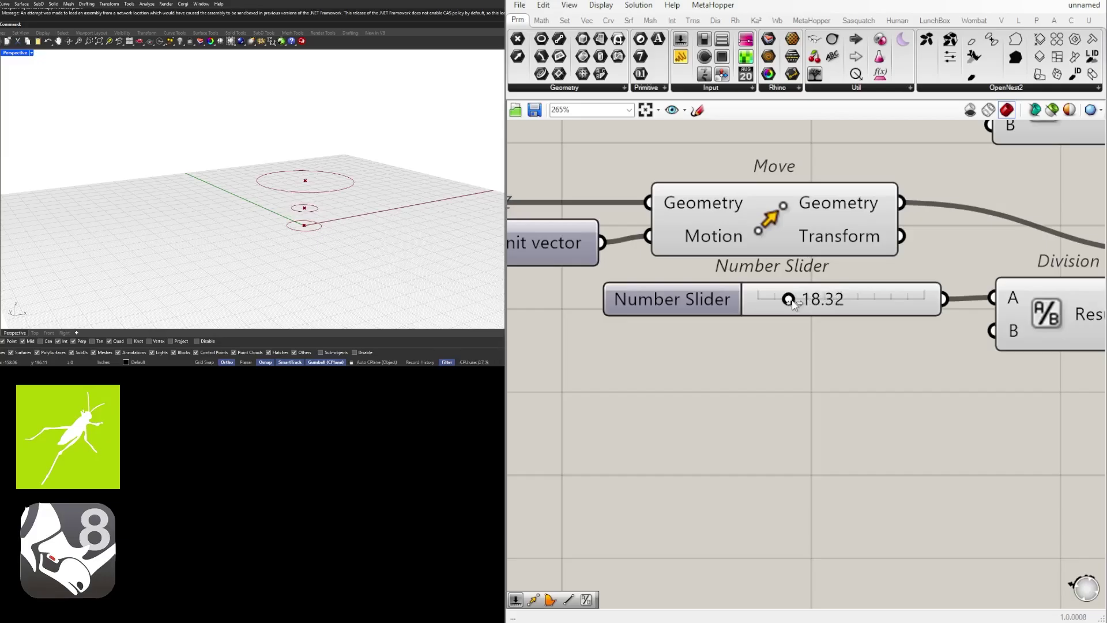
Examine which circle in the Rhino viewport each of the three Circle components produces, viewing them from different angles
right_click_drag(323, 218, 326, 171)
scroll(859, 284, "down", 8)
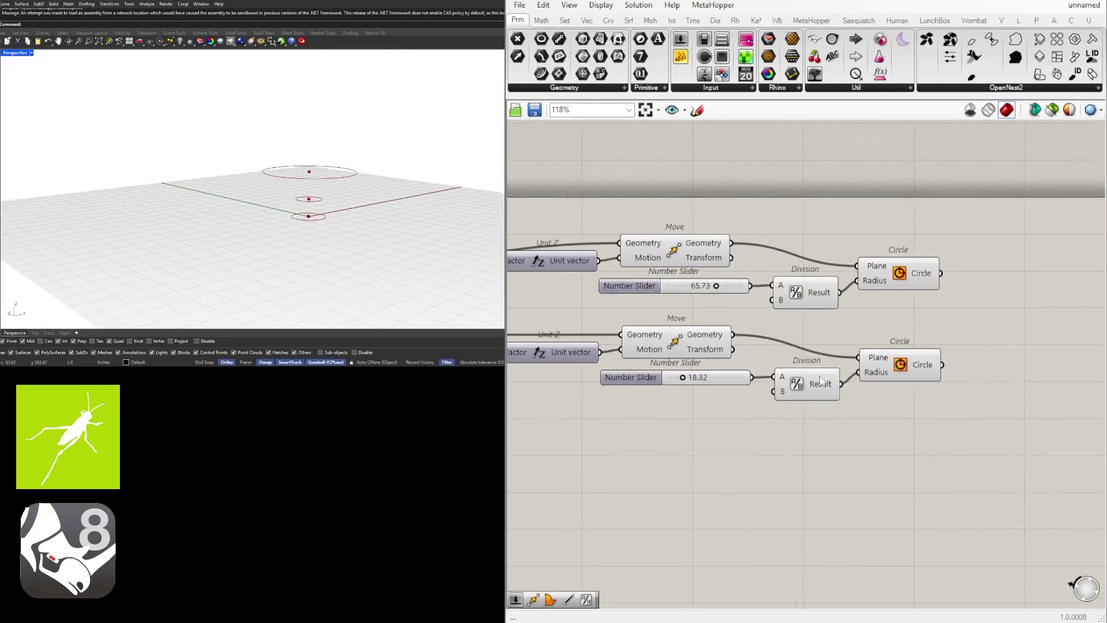
left_click(922, 293)
left_click(922, 341)
right_click_drag(719, 433, 803, 419)
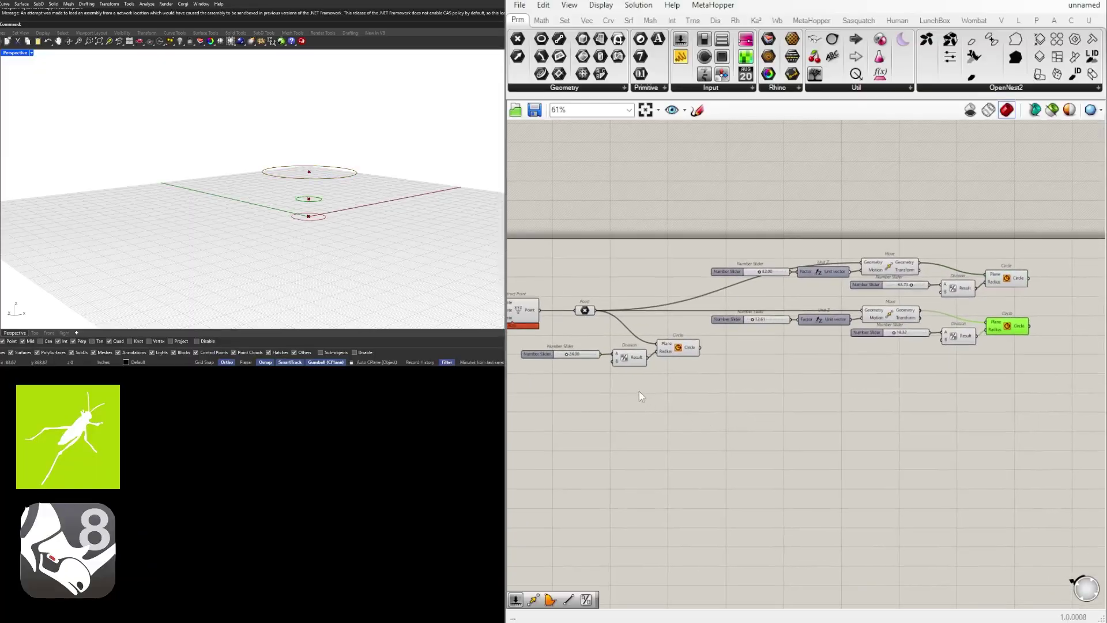
left_click(672, 348)
right_click_drag(979, 343, 823, 354)
scroll(862, 341, "up", 3)
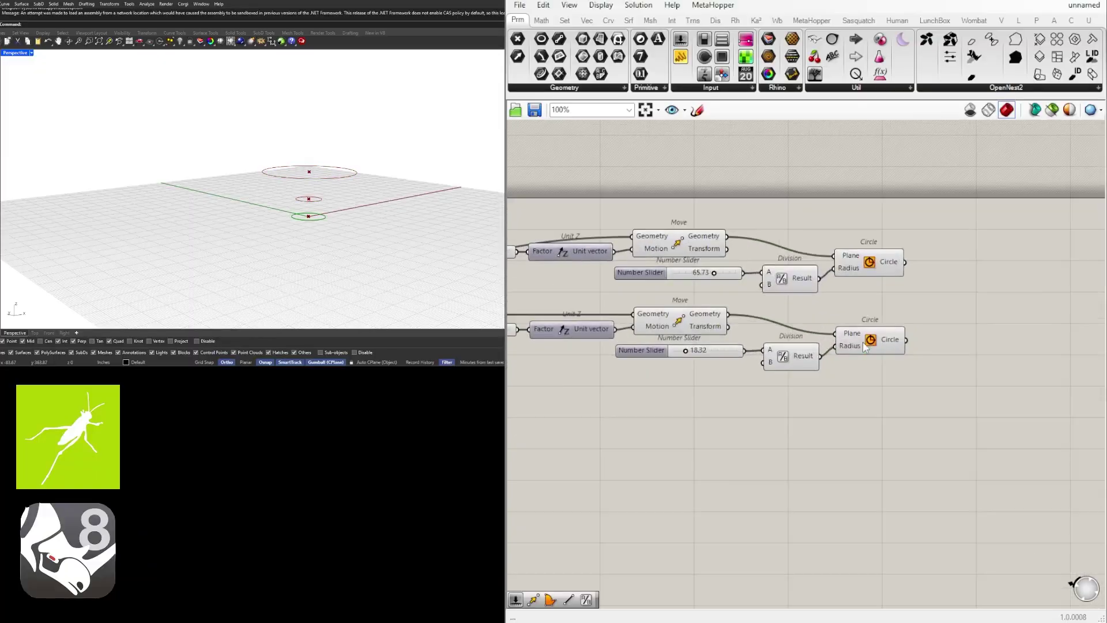
left_click(875, 270)
left_click(893, 349)
right_click_drag(314, 168, 302, 217)
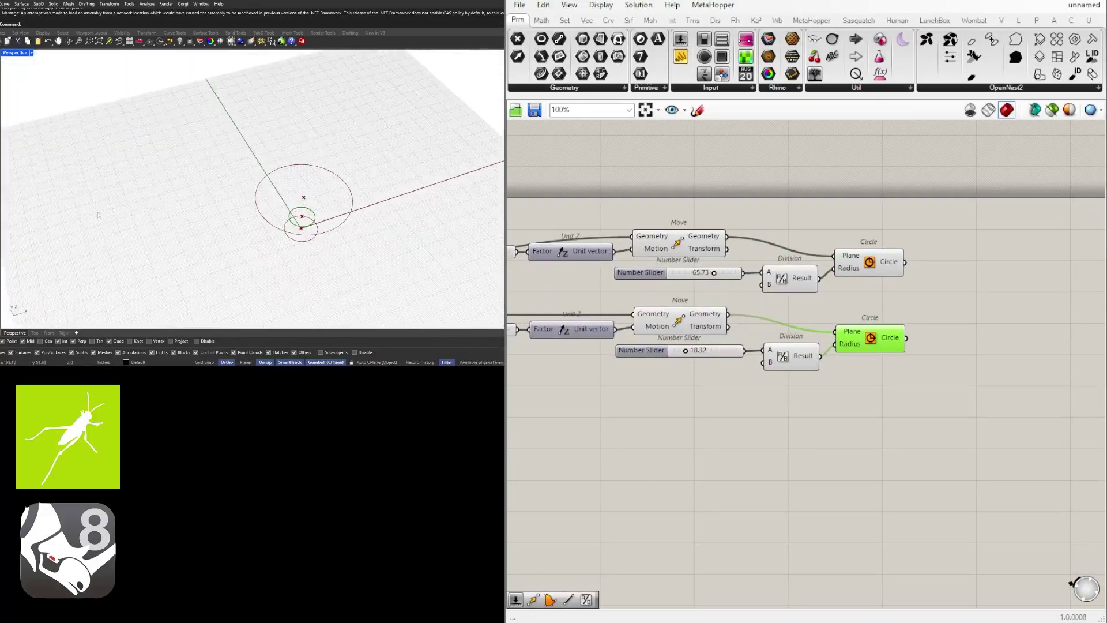
scroll(781, 396, "down", 3)
right_click_drag(782, 396, 939, 354)
scroll(928, 265, "up", 3)
left_click(929, 264)
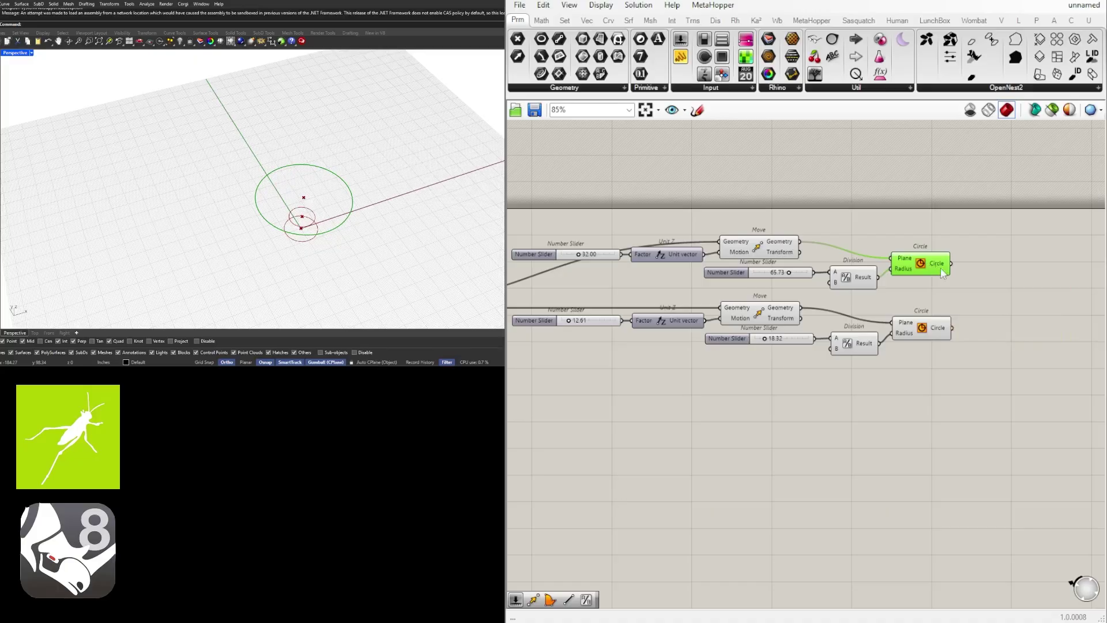
right_click_drag(940, 267, 829, 276)
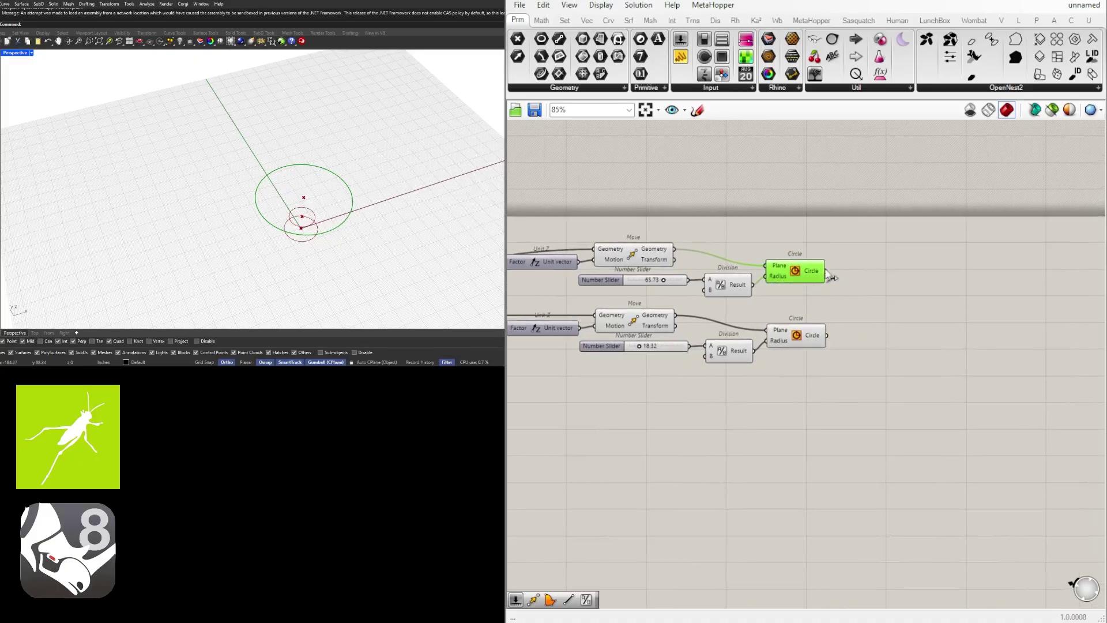
left_click(892, 287)
right_click_drag(714, 391, 790, 371)
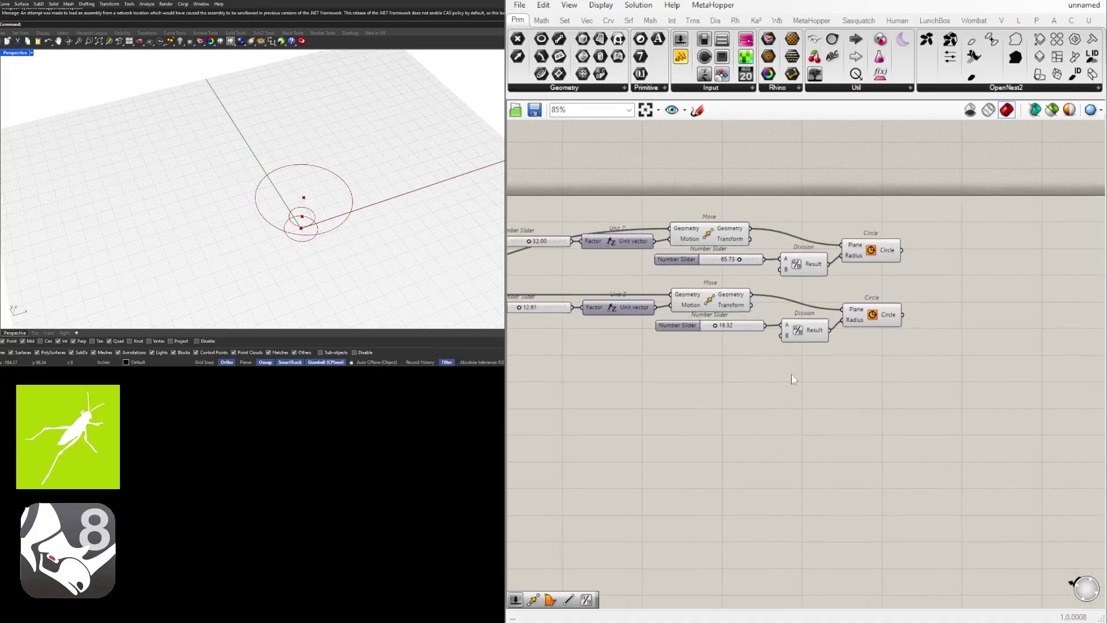
Add a Loft component below the Circle components and select the base Circle component
double_click(781, 391)
type("loft")
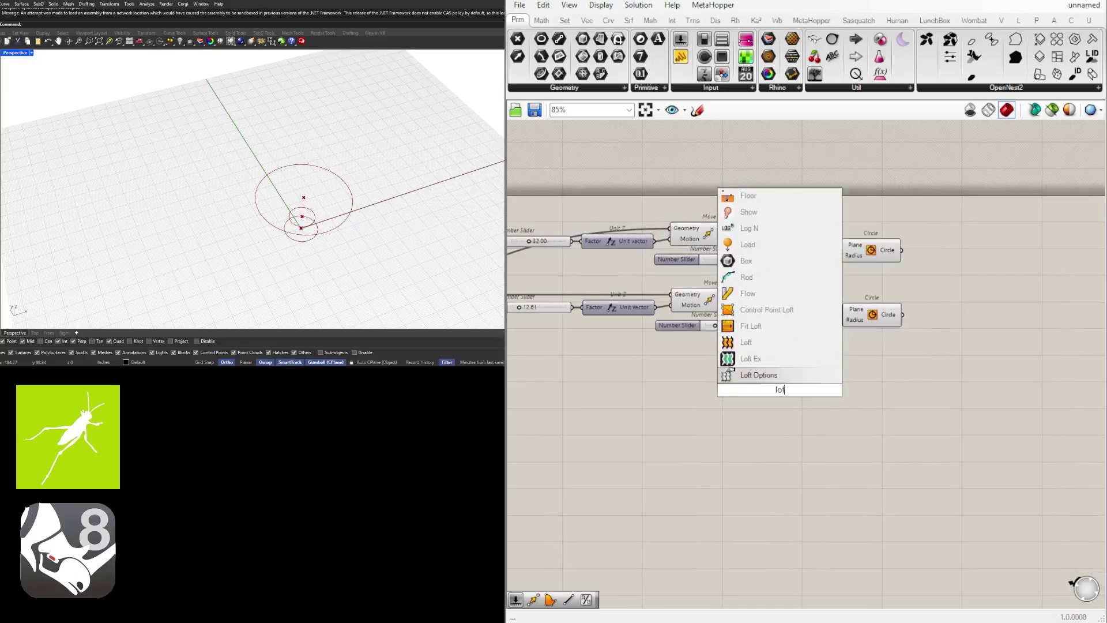
left_click(746, 374)
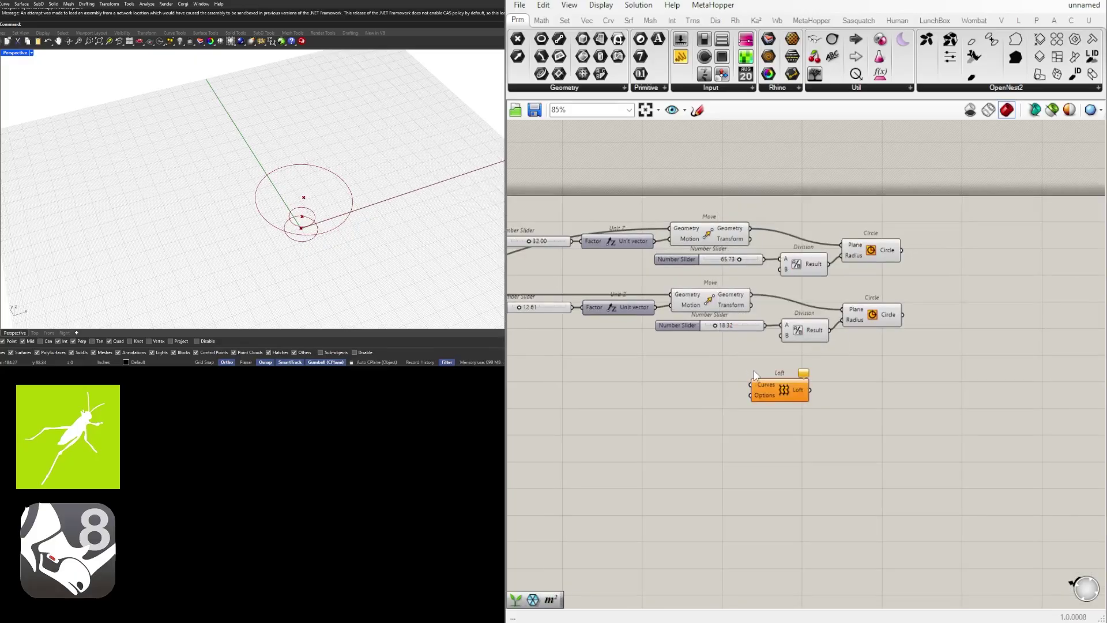
scroll(905, 331, "down", 2)
left_click(546, 342)
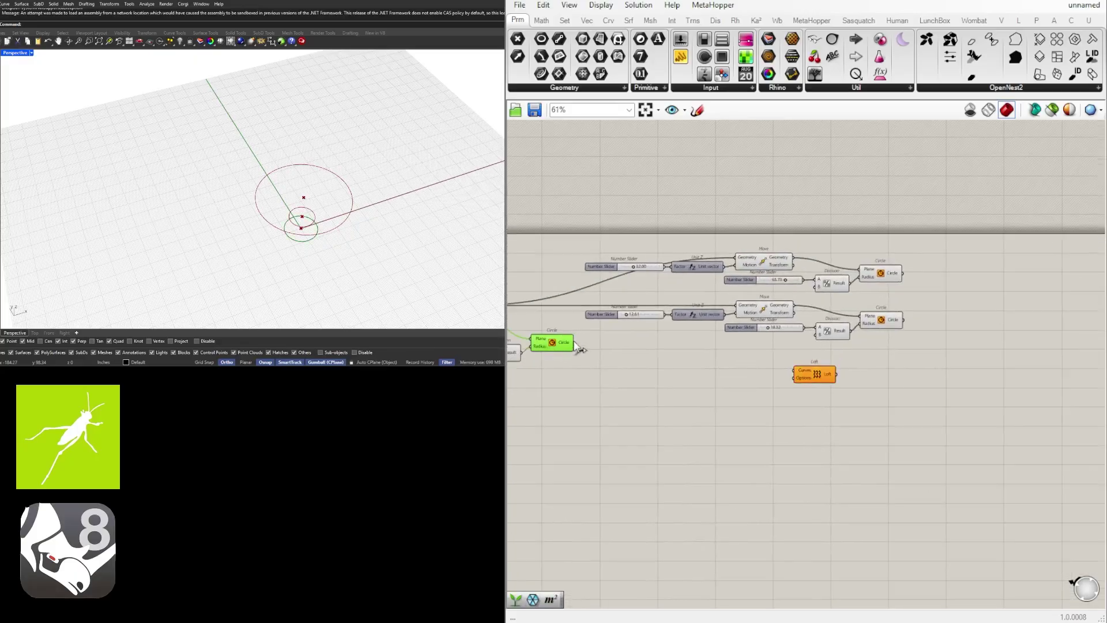
Connect the base, middle and top Circle outputs together into the Loft component's Curves input and place Loft beside the upper Circles
left_click_drag(574, 342, 799, 372)
left_click_drag(578, 345, 985, 321)
scroll(984, 321, "up", 1)
right_click_drag(860, 325, 713, 337)
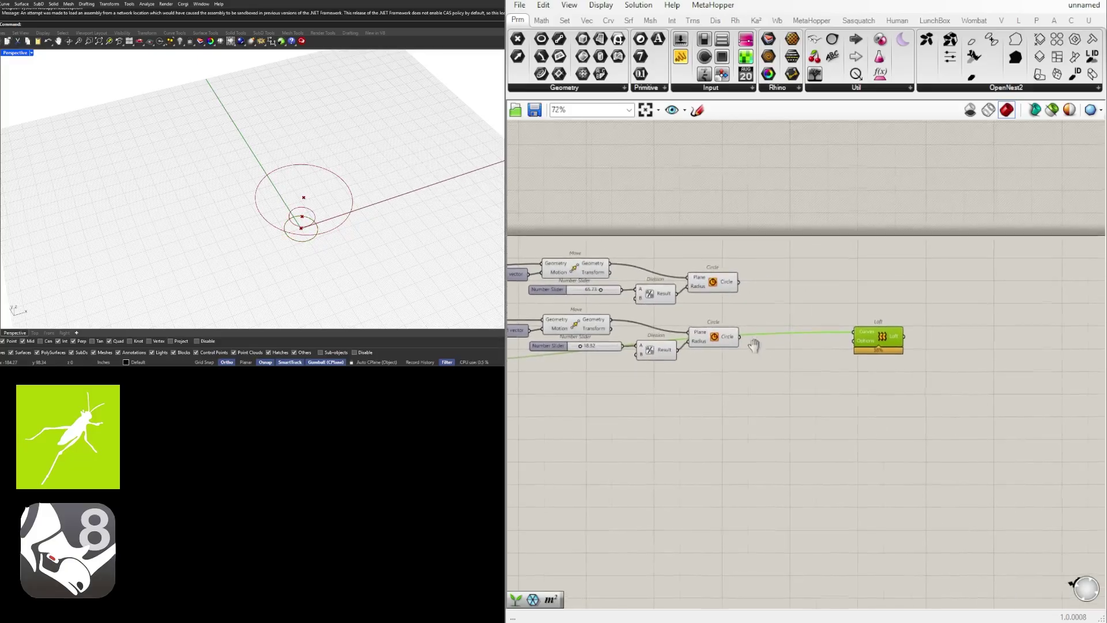
left_click(719, 333)
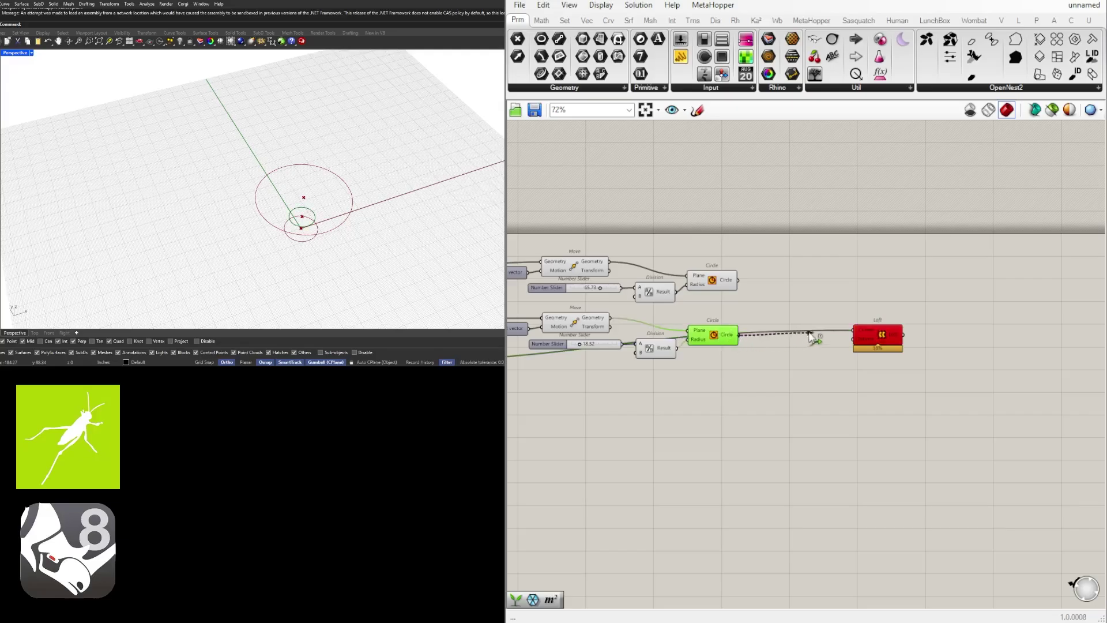
left_click_drag(877, 344, 877, 308)
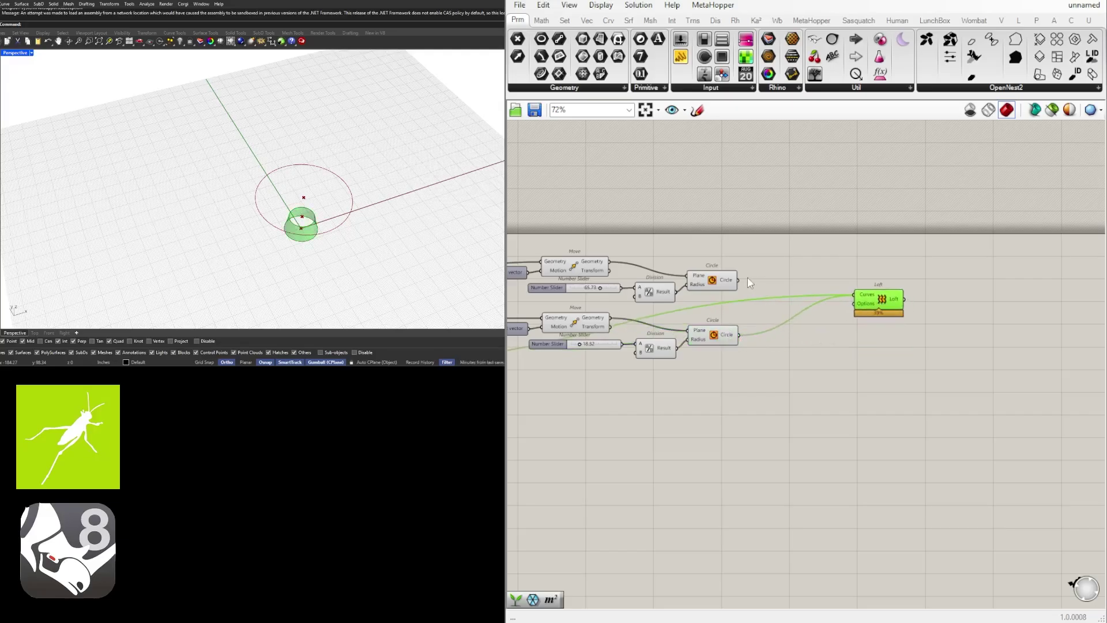
left_click_drag(739, 280, 854, 294, "shift")
right_click_drag(323, 190, 323, 139)
scroll(297, 149, "up", 3)
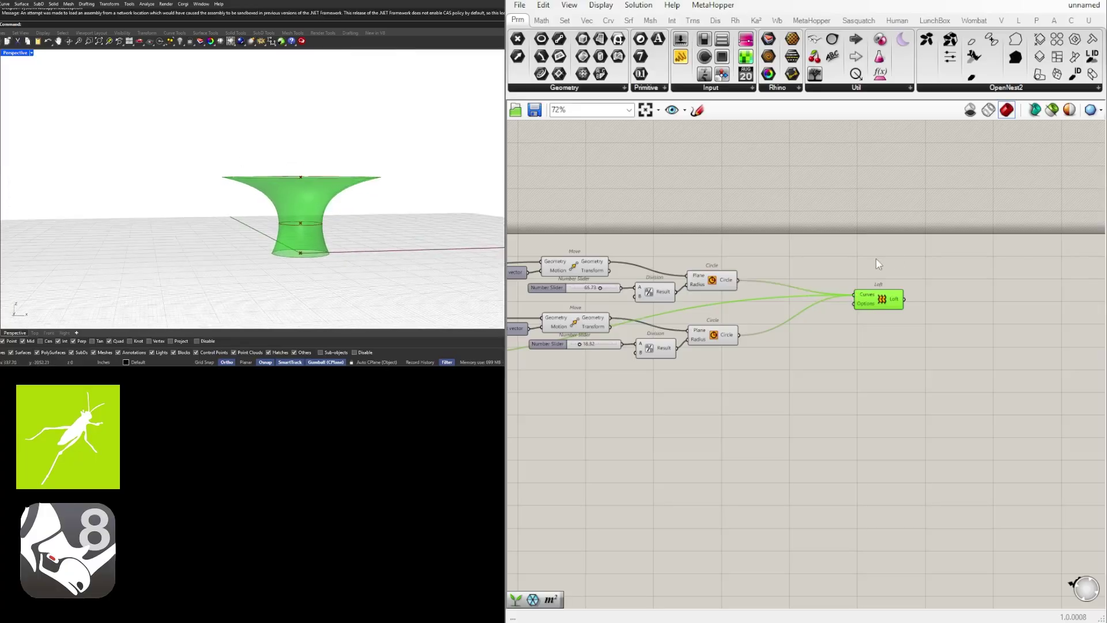
left_click_drag(874, 302, 835, 292)
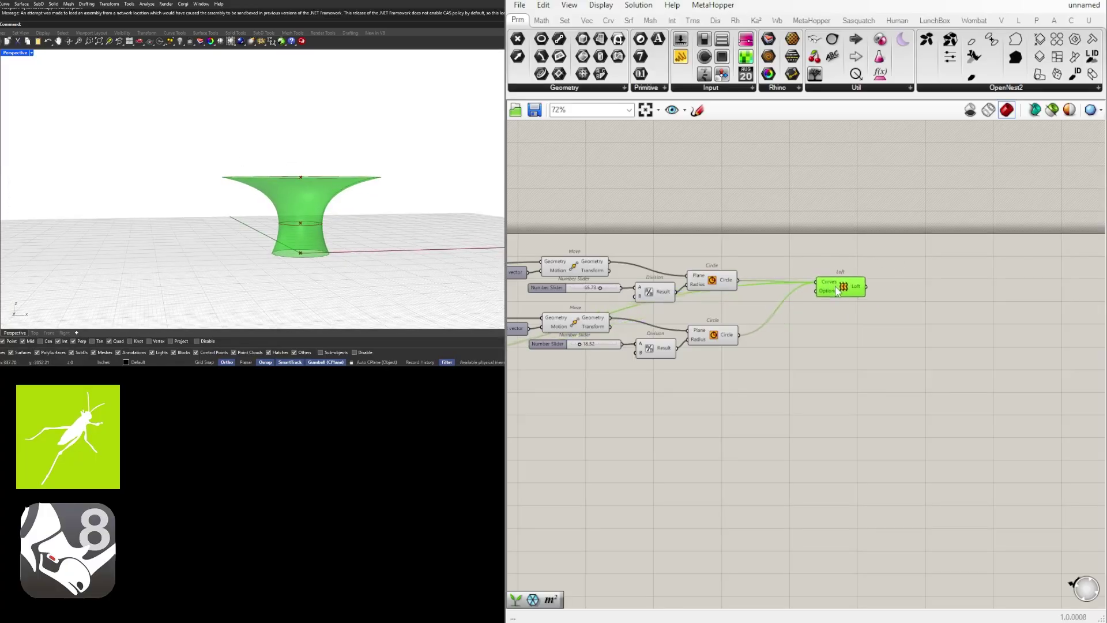
left_click(849, 274)
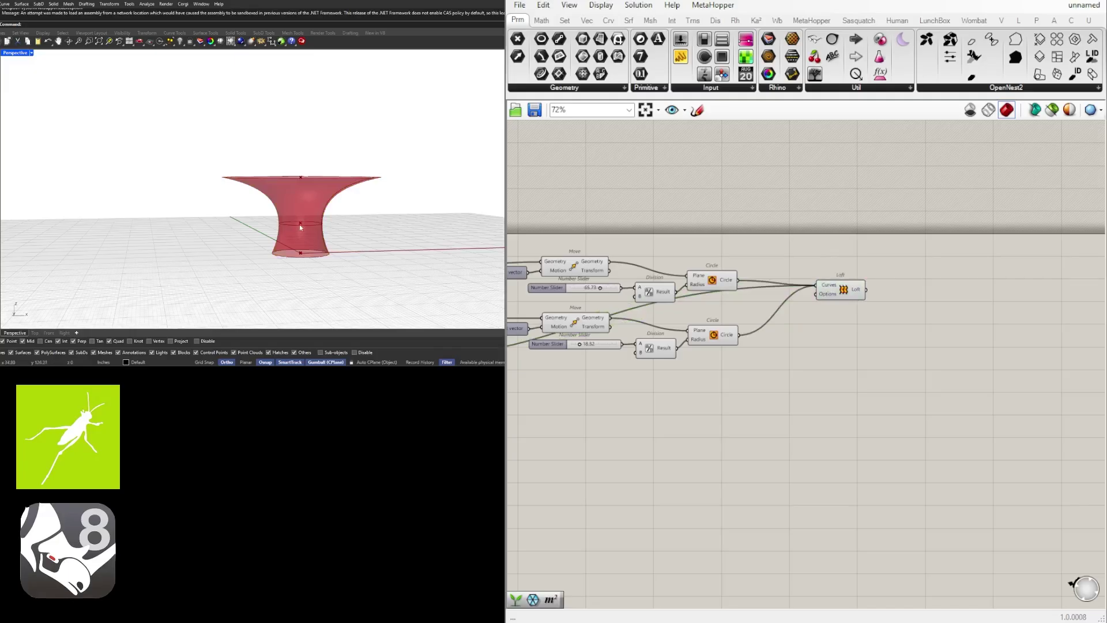
Examine the loft types and other settings available in the Loft component's loft options without changing them
scroll(843, 338, "up", 4)
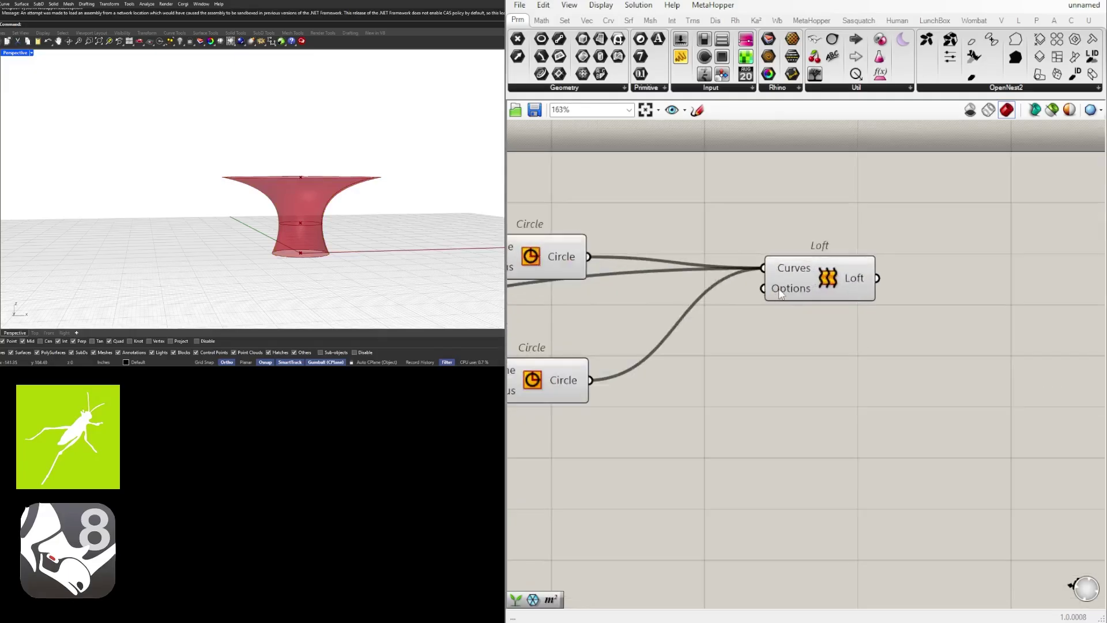
right_click(779, 294)
mouse_move(890, 406)
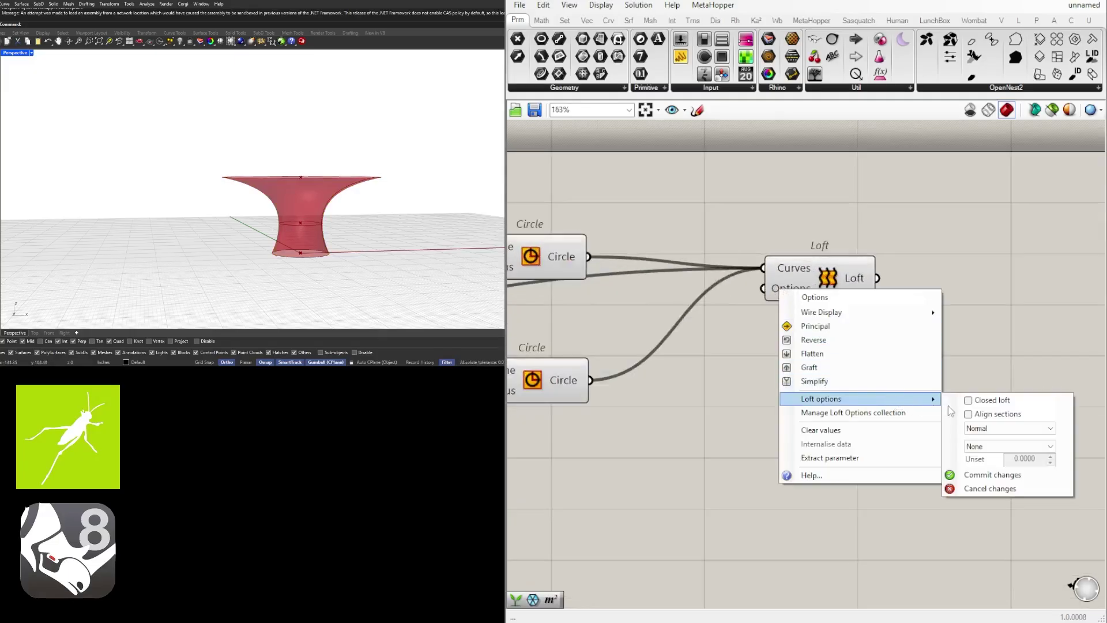
left_click(990, 430)
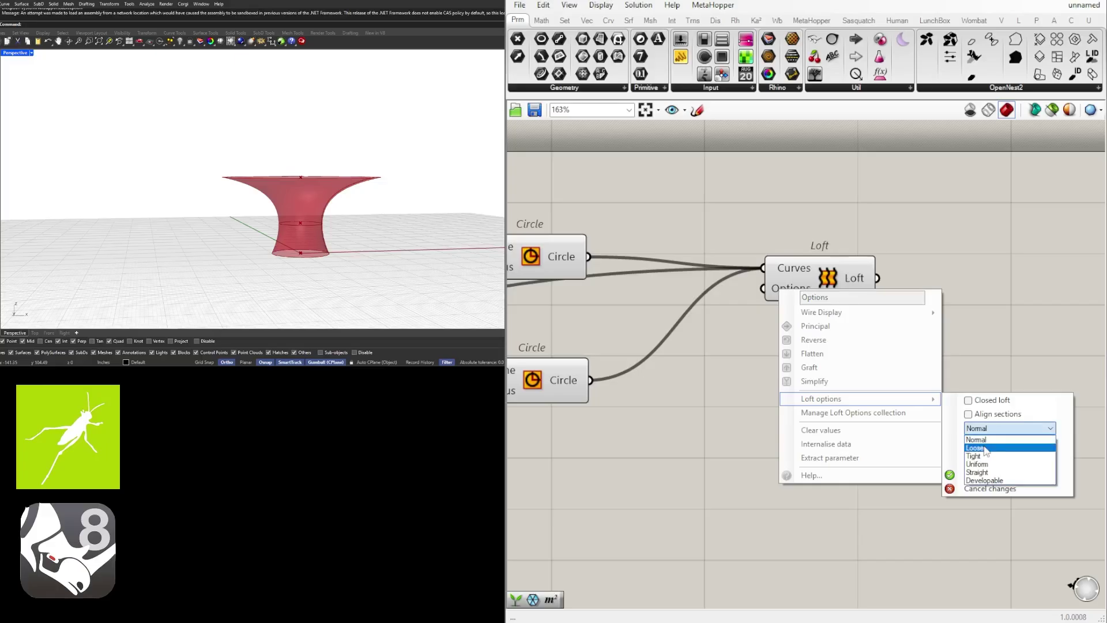
left_click(1003, 329)
scroll(828, 317, "down", 3)
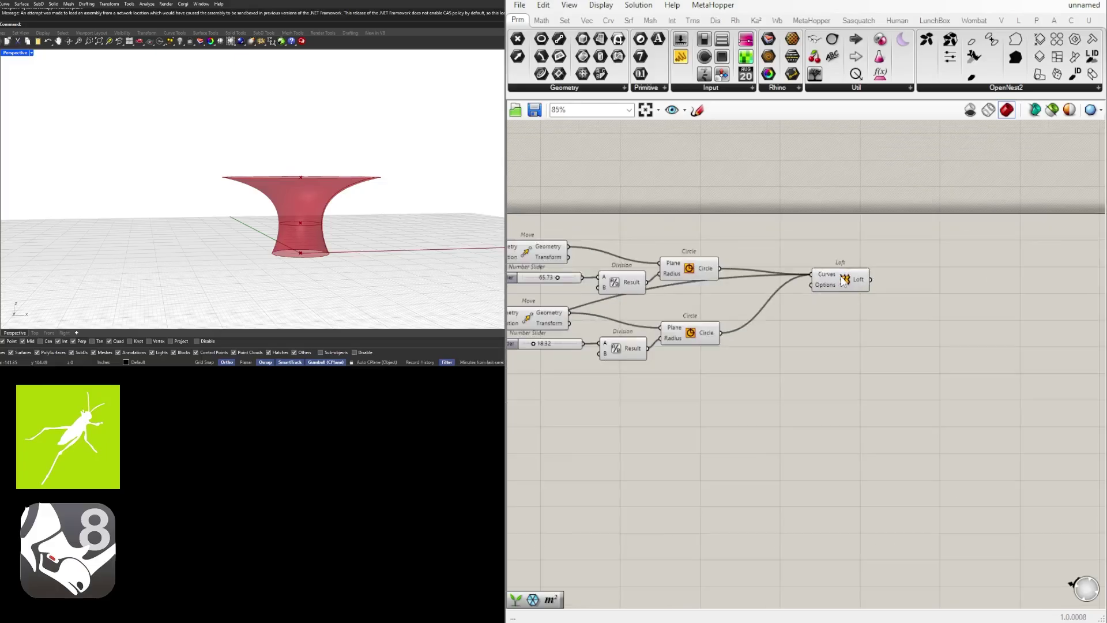
left_click(827, 296)
right_click(819, 303)
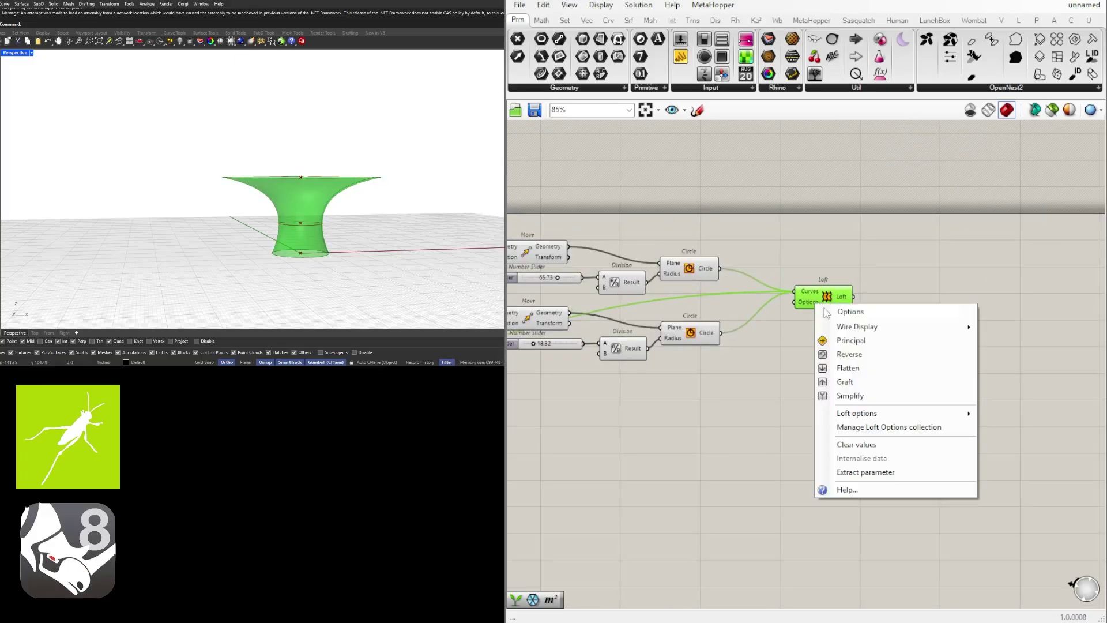
mouse_move(860, 412)
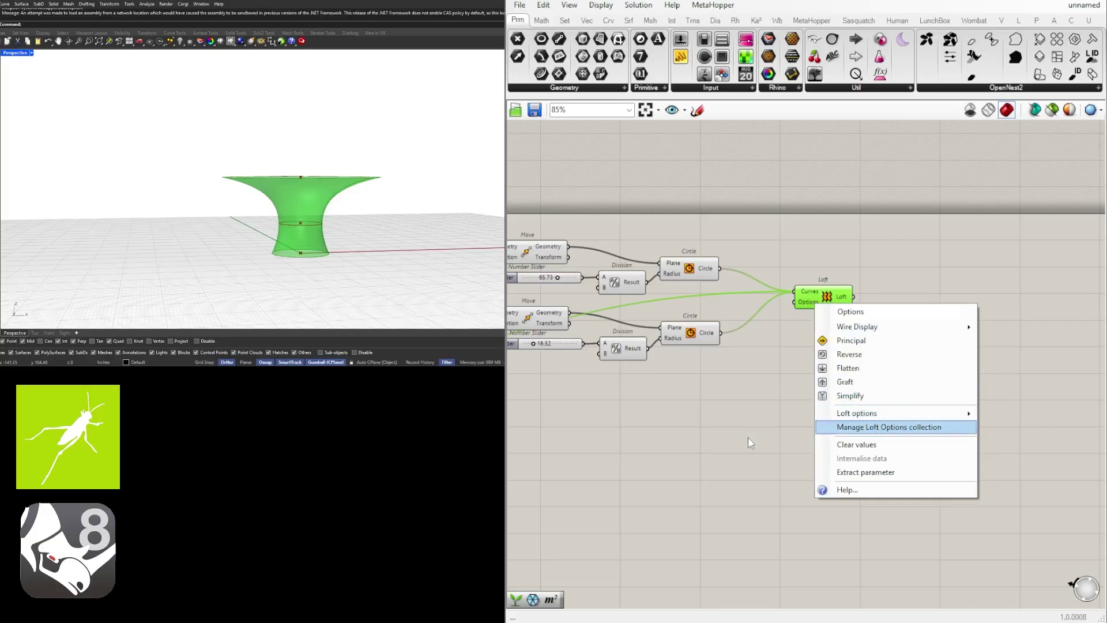
left_click(990, 401)
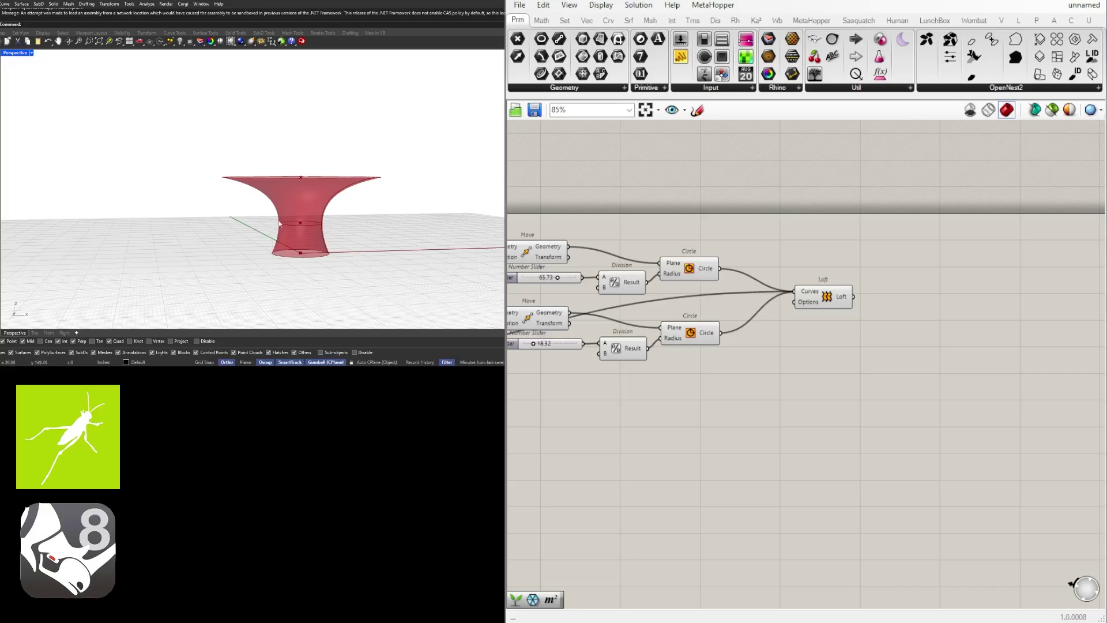
Set the wire display of the Loft component's Curves input to Hidden
left_click_drag(836, 301, 827, 306)
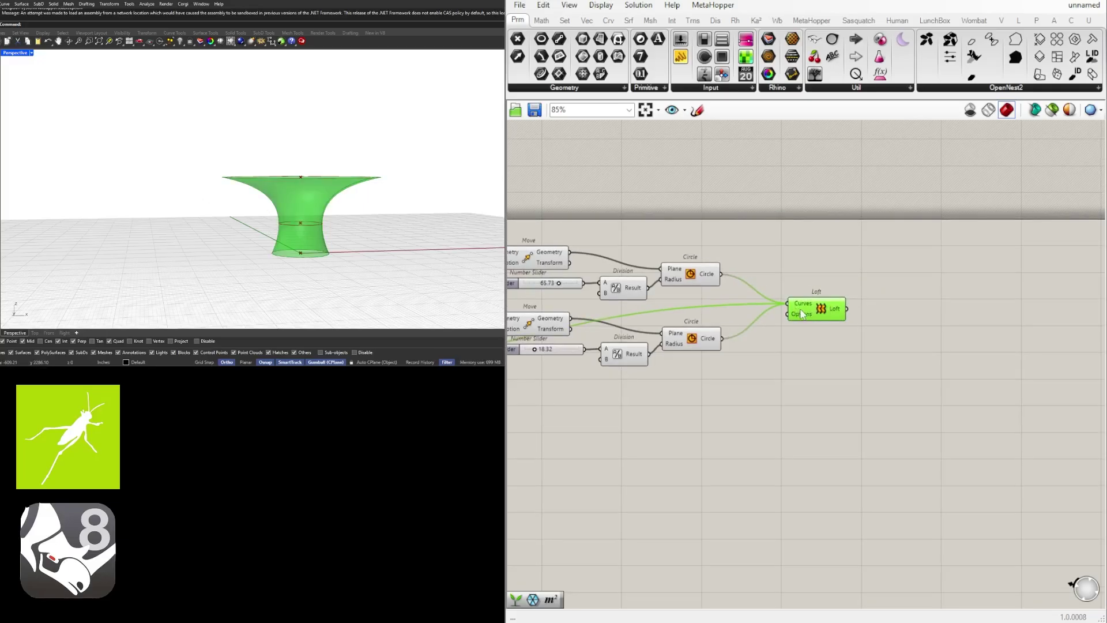
right_click_drag(805, 313, 734, 326)
right_click(730, 319)
mouse_move(819, 353)
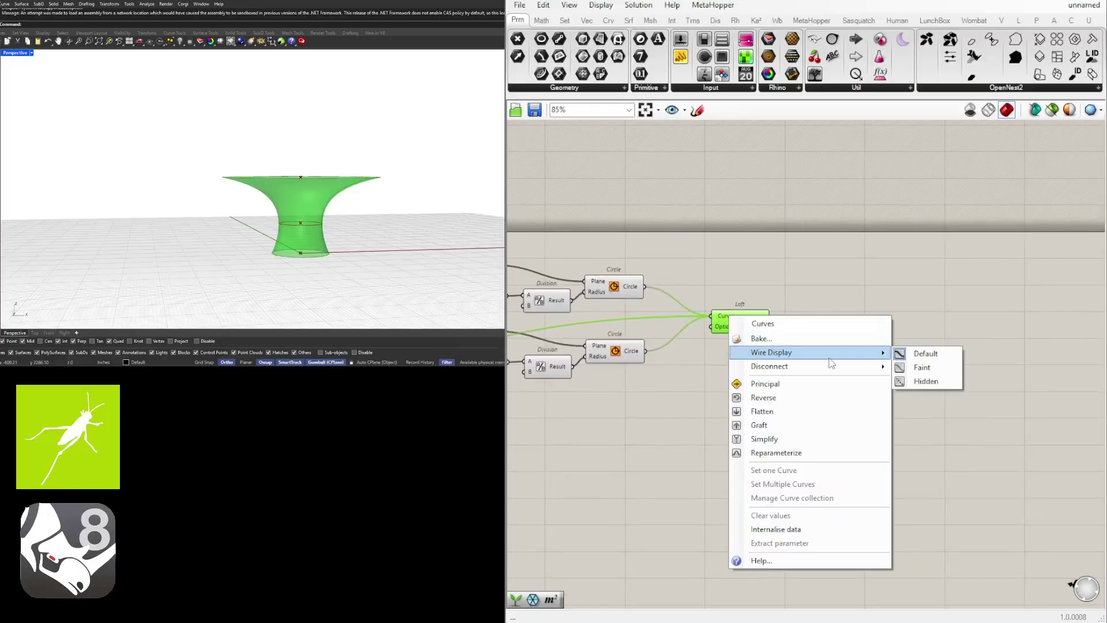
left_click(925, 365)
left_click(875, 372)
scroll(875, 372, "down", 3)
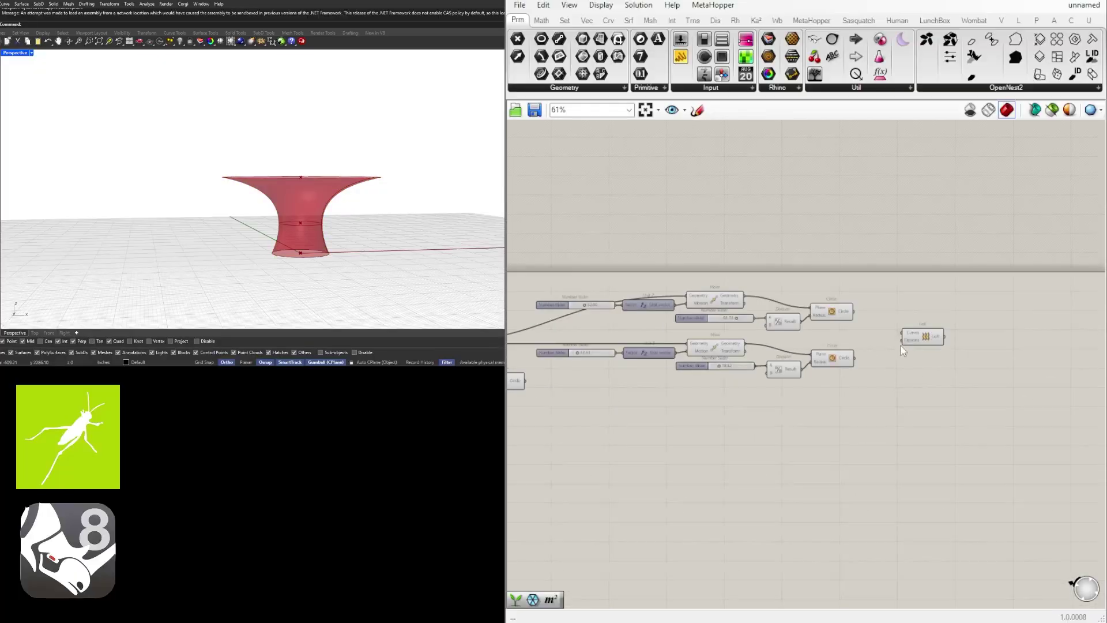
Move the Loft component farther from the Circle components to free space between them
left_click_drag(918, 325, 982, 352)
left_click(989, 376)
right_click_drag(988, 376, 904, 380)
left_click_drag(906, 351, 960, 341)
left_click(974, 365)
Add a Scale NU component and connect the top Circle's output to its Geometry input
left_click(759, 316)
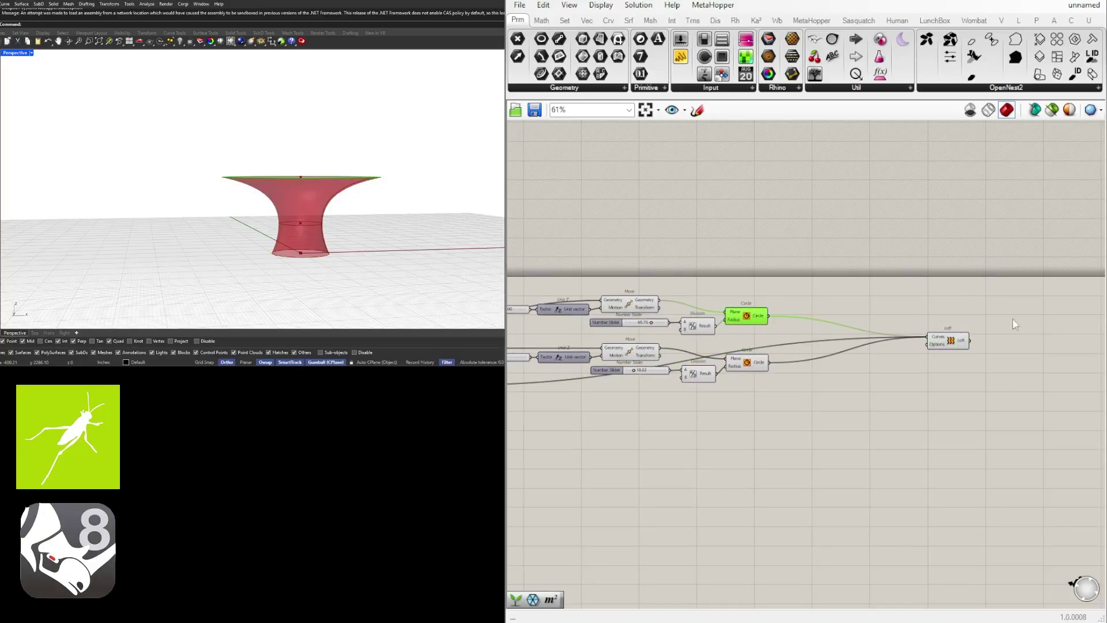
scroll(833, 310, "up", 2)
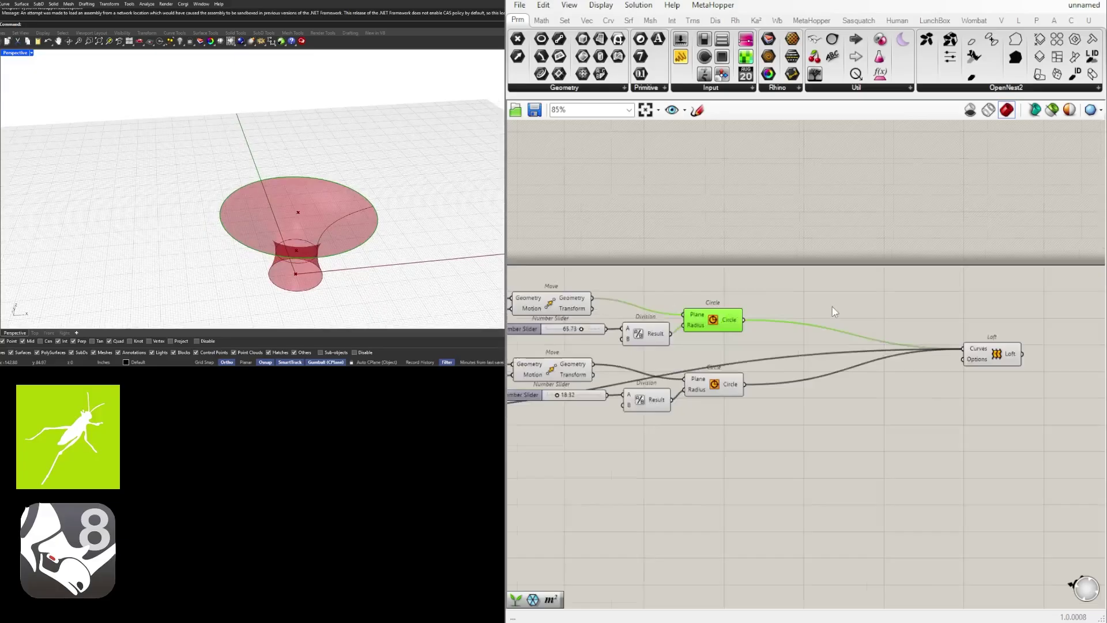
scroll(833, 311, "up", 1)
double_click(831, 311)
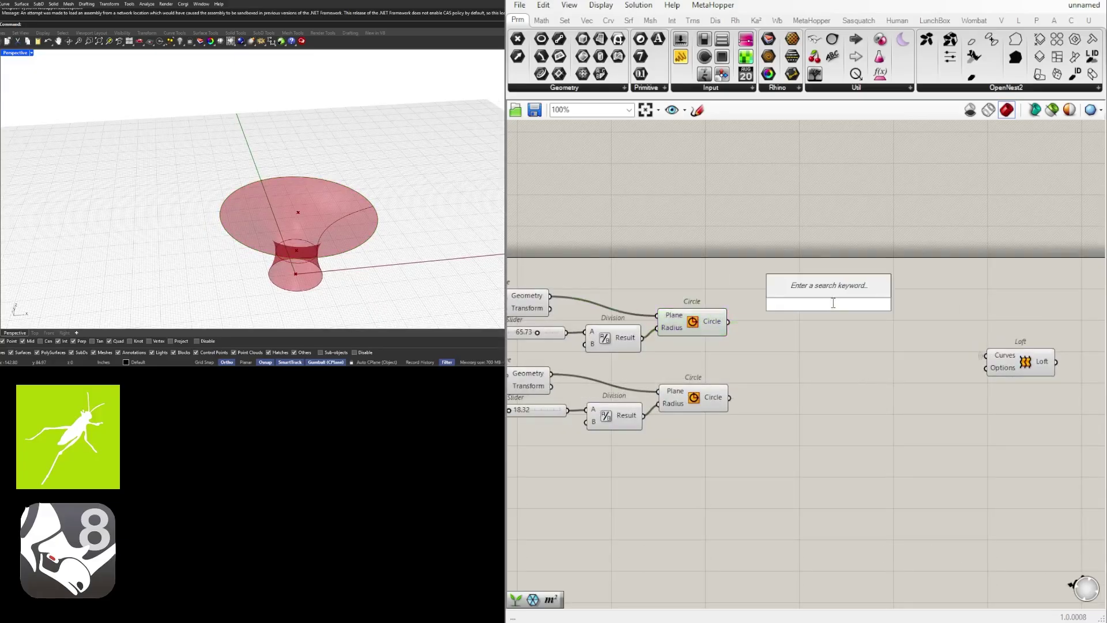
type("scale")
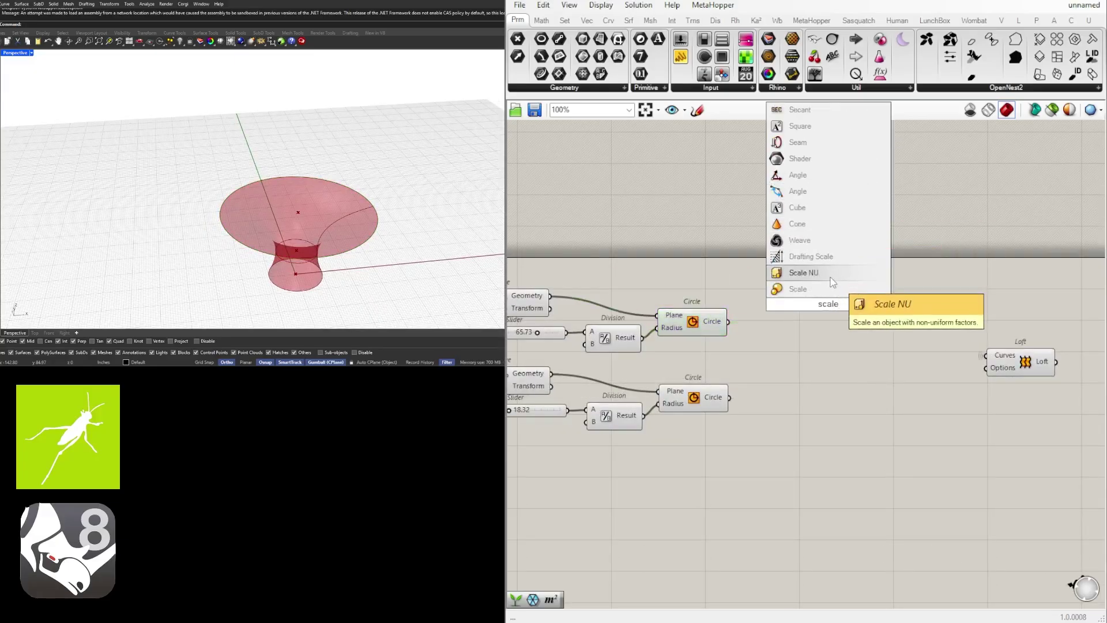
left_click(831, 277)
left_click_drag(830, 297, 919, 299)
scroll(920, 299, "down", 1)
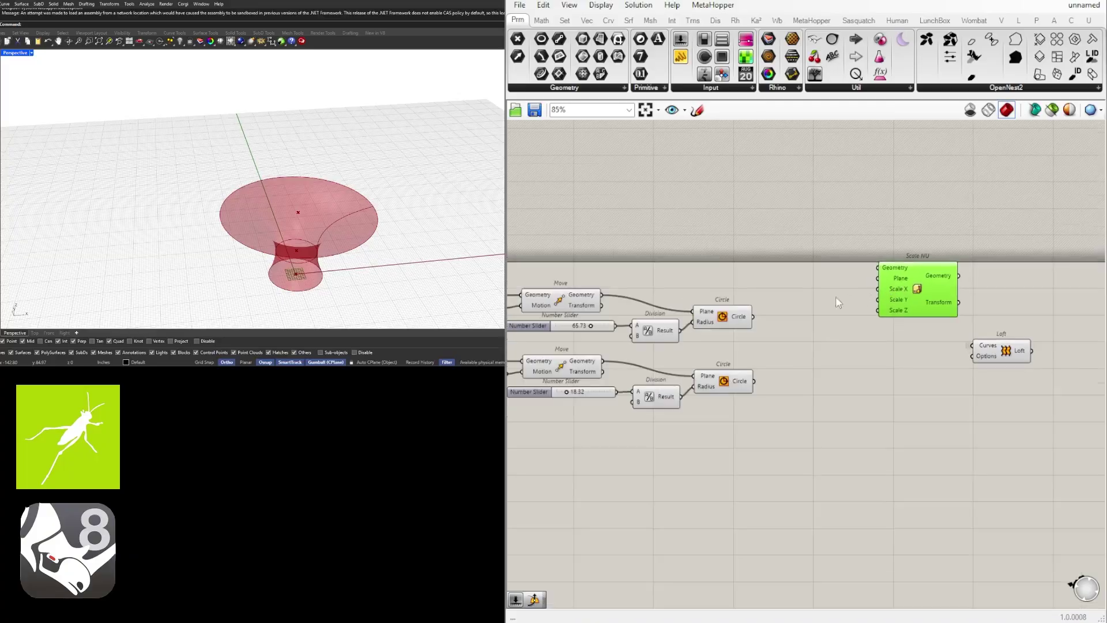
left_click_drag(753, 316, 877, 267)
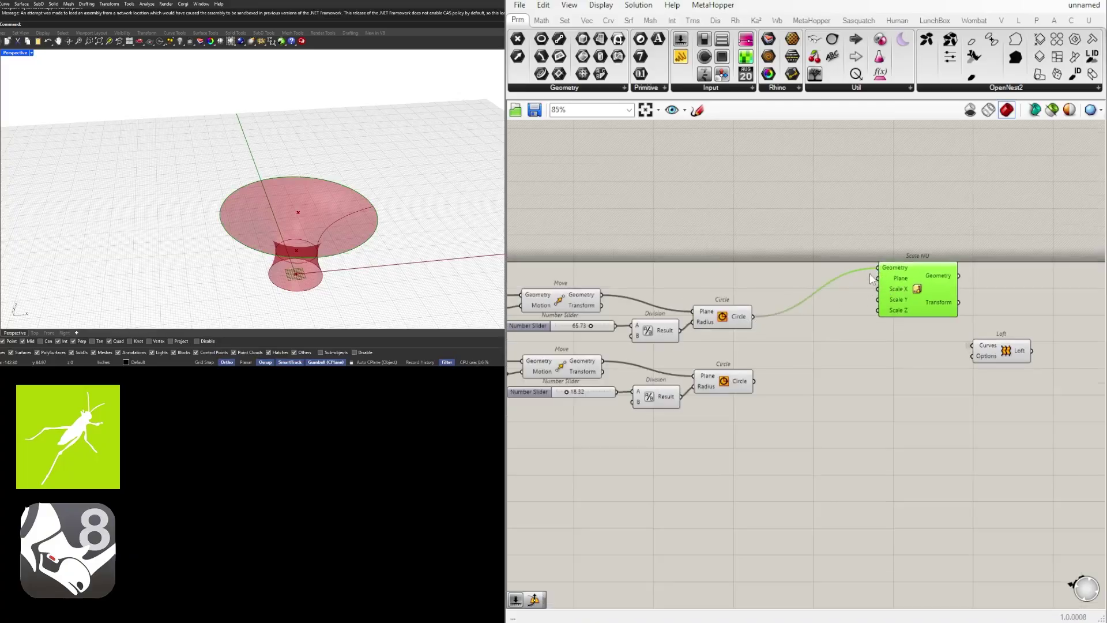
Reposition Scale NU near the top Circle and connect the upper Move component's Geometry output to its Plane input
scroll(873, 282, "down", 4)
left_click_drag(975, 416, 906, 326)
left_click(970, 383)
scroll(934, 352, "up", 4)
left_click(808, 323)
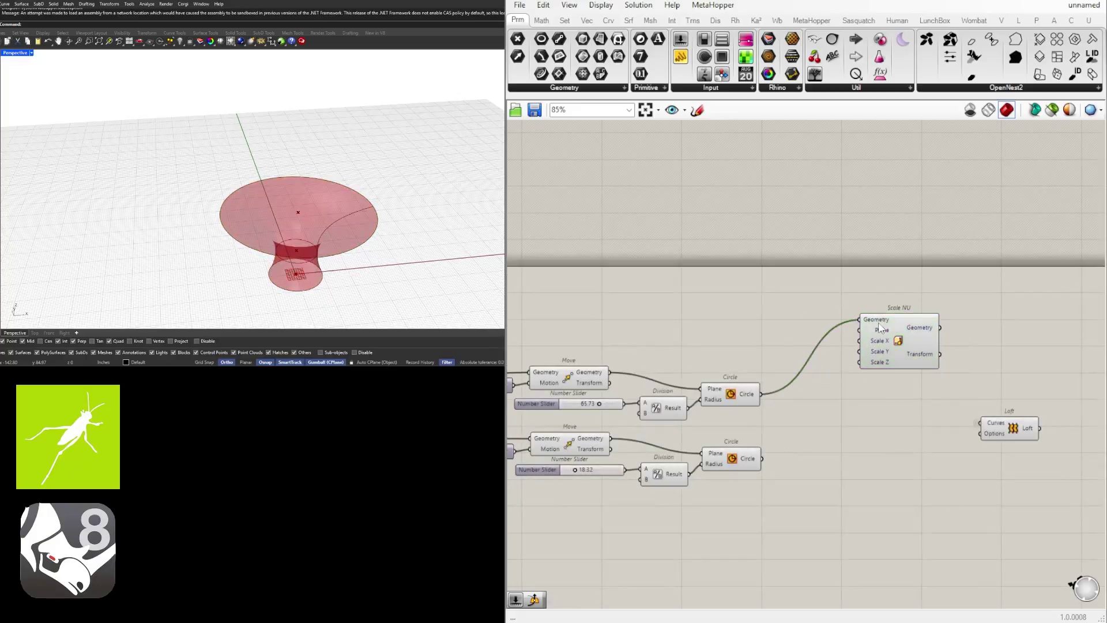
right_click_drag(605, 382, 683, 345)
left_click(728, 353)
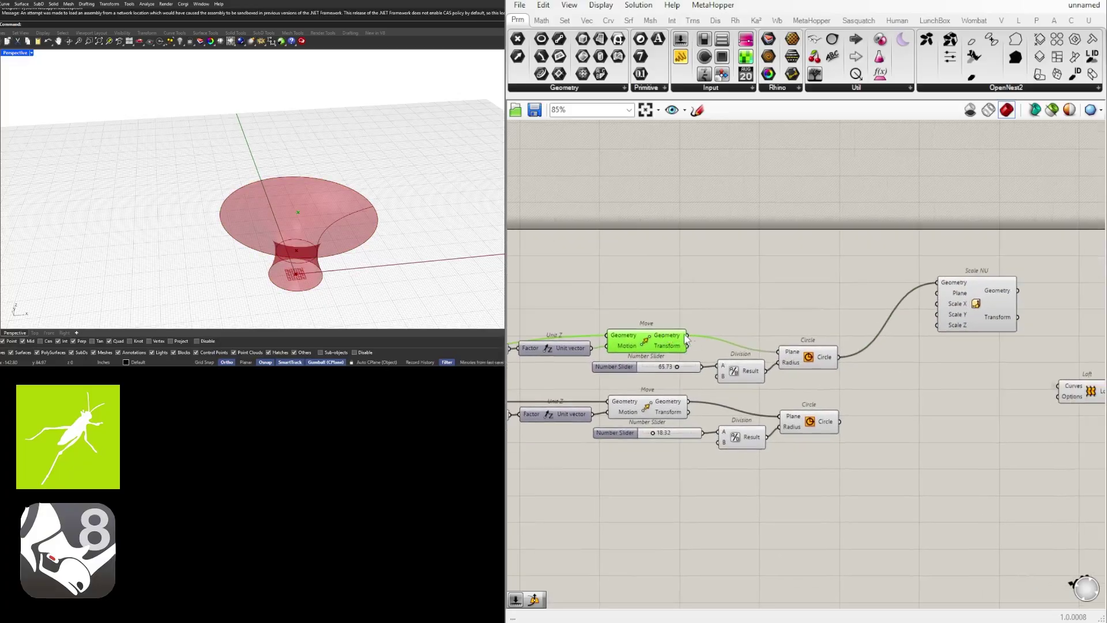
left_click_drag(686, 336, 949, 295)
right_click_drag(949, 294, 875, 277)
left_click(875, 291)
left_click(743, 271)
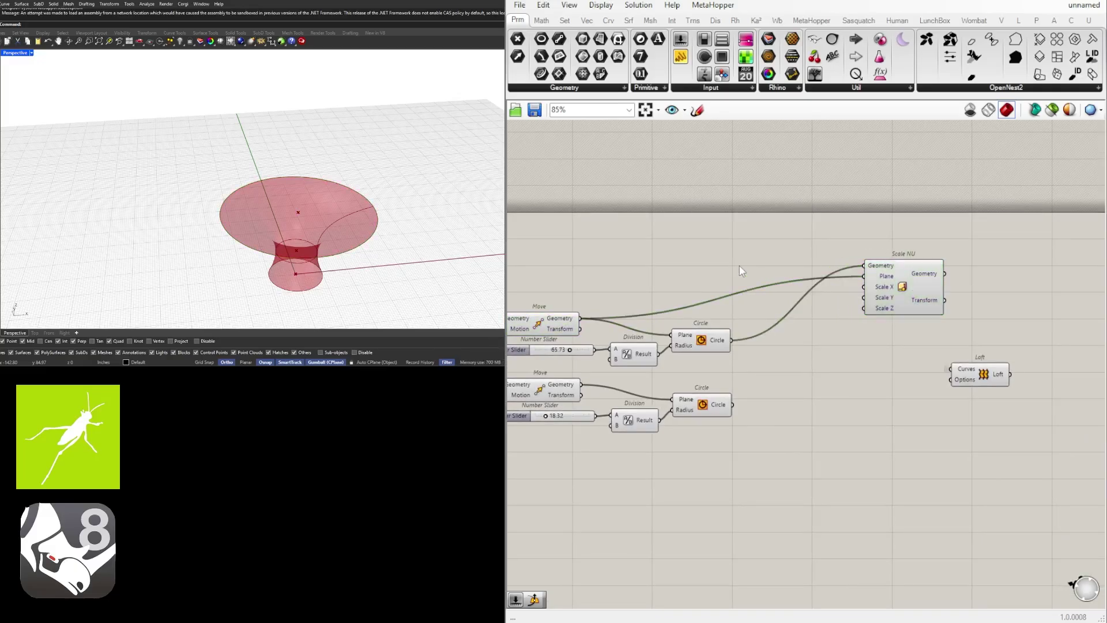
double_click(741, 266)
type("1.5")
key("Return")
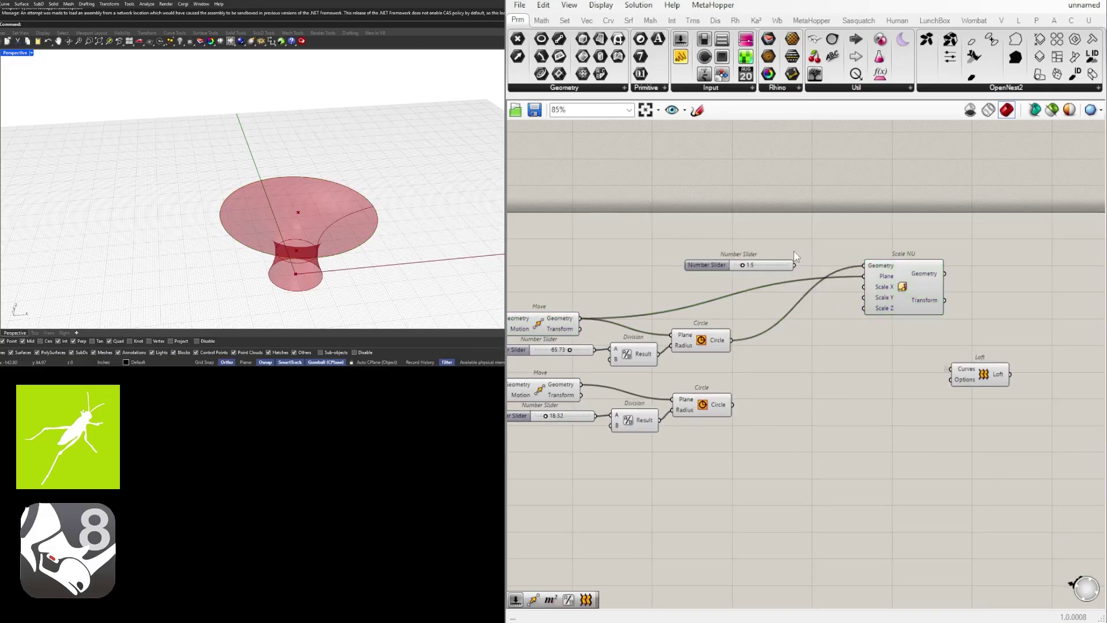
scroll(790, 262, "up", 2)
left_click(731, 269)
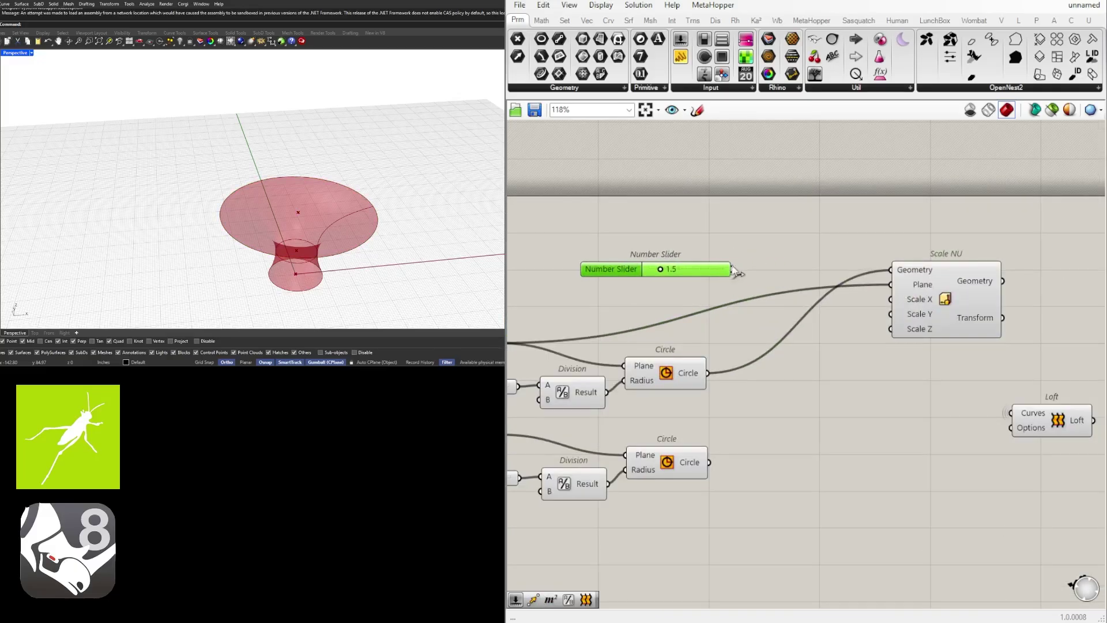
key("Delete")
Add a 1.500 Number Slider driving the Scale X input of Scale NU and adjust it to 1.746
double_click(690, 271)
type("1.50")
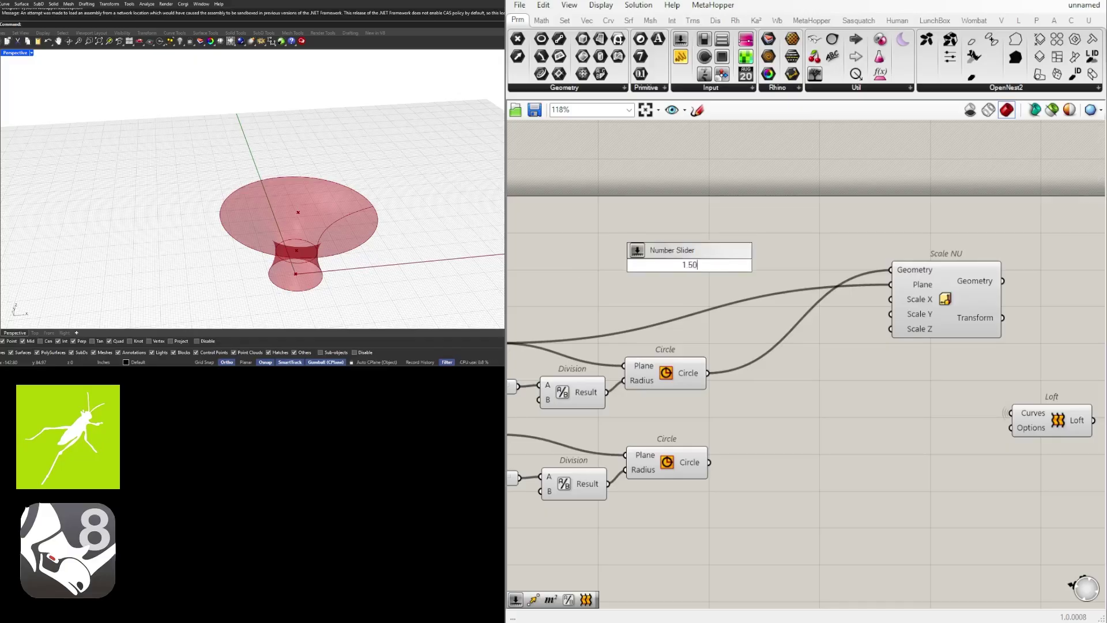
type("0")
key("Return")
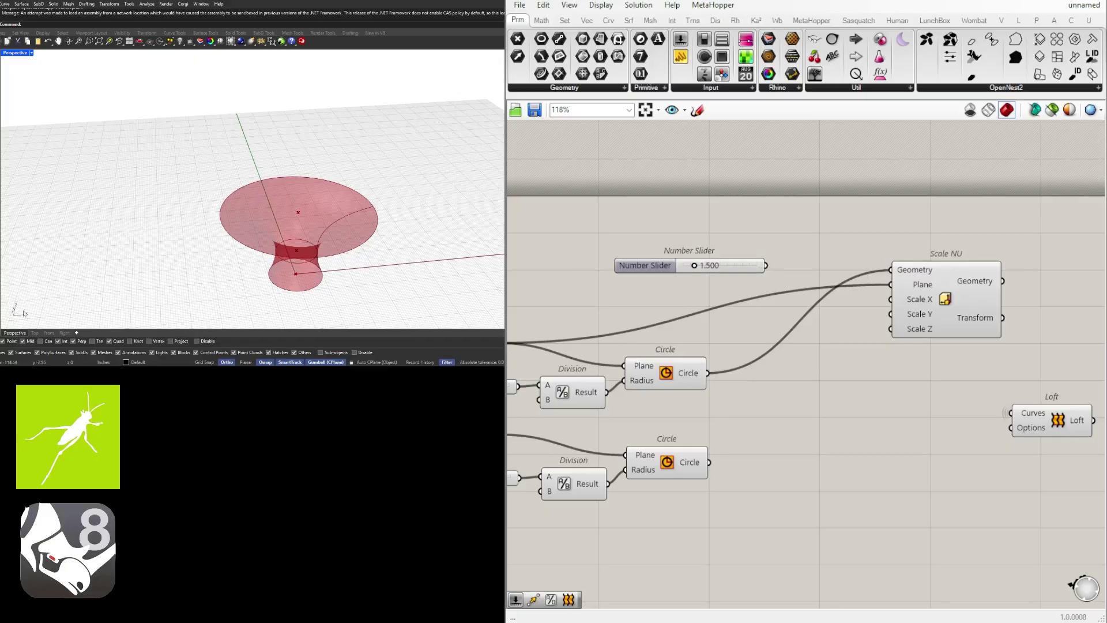
left_click_drag(769, 269, 891, 304)
scroll(703, 271, "up", 2)
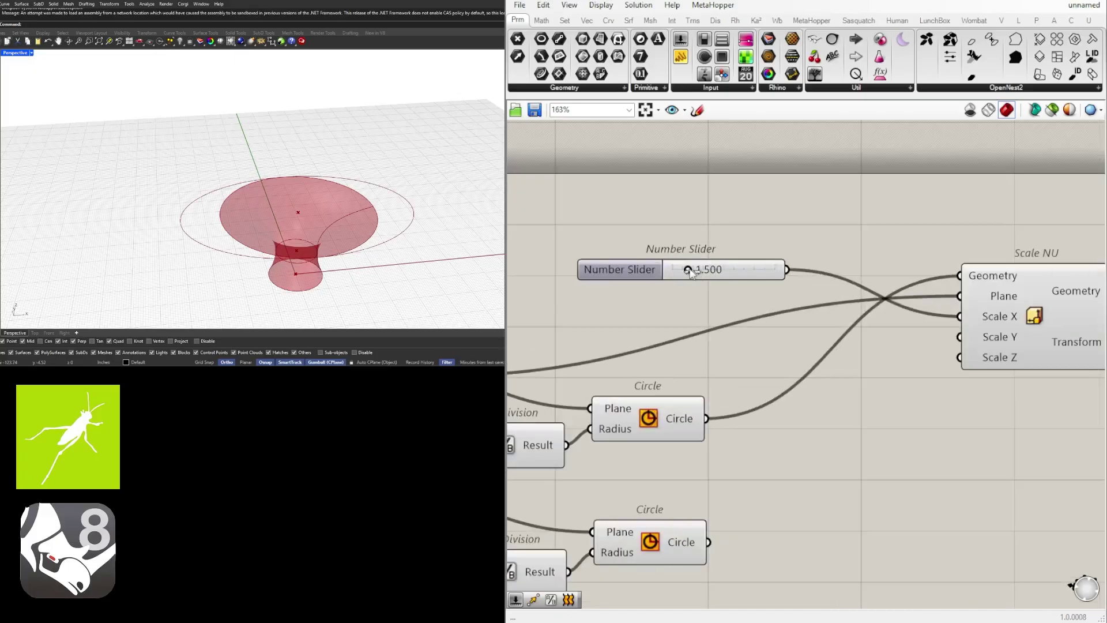
mouse_move(692, 273)
left_mouse_down()
mouse_move(701, 271)
mouse_move(691, 271)
left_mouse_up()
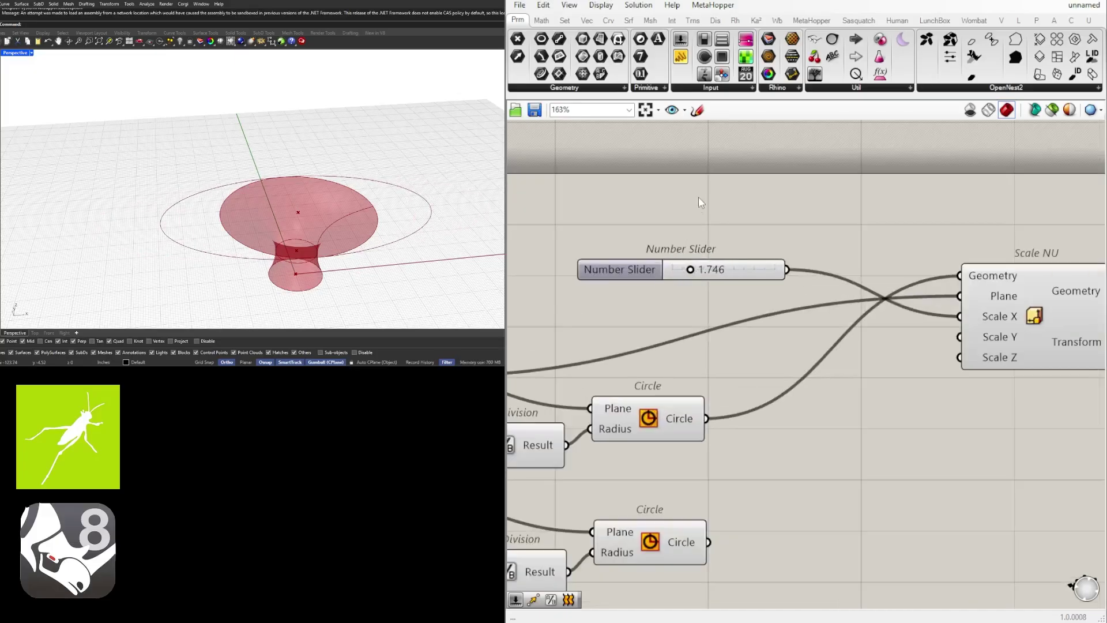
Rearrange the Scale NU and Loft components so that Loft sits farther along, clear of Scale NU
scroll(781, 265, "down", 4)
right_click_drag(890, 312, 787, 323)
left_click_drag(799, 318, 769, 359)
left_click(777, 300)
right_click_drag(828, 356, 731, 355)
left_click_drag(807, 382, 876, 398)
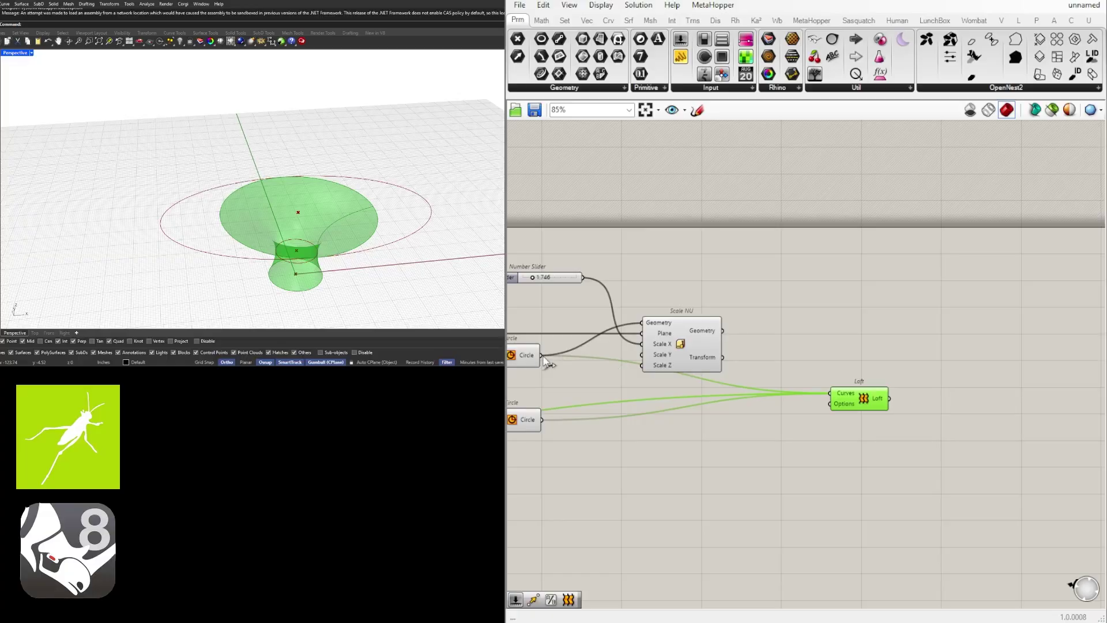
left_click_drag(665, 357, 645, 335)
Insert two Relays on the top Circle's wire to Loft, feeding Scale NU's Geometry input from the first one
double_click(575, 353)
left_click_drag(575, 353, 628, 302)
left_click(574, 358)
double_click(574, 356)
left_click_drag(641, 358, 766, 362)
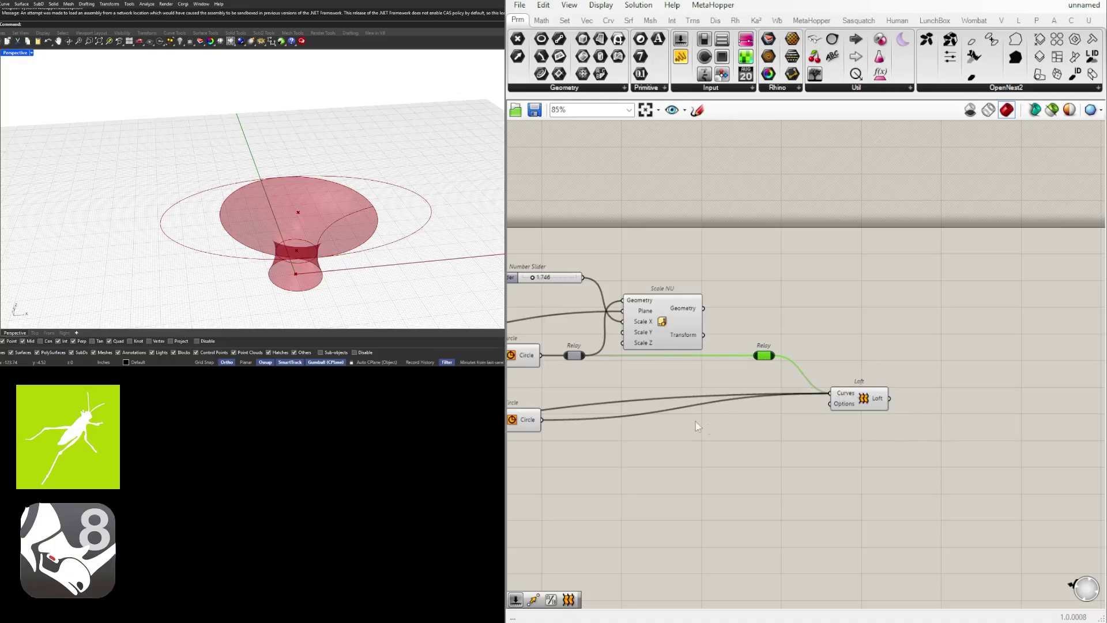
Connect Scale NU's Geometry output to the second Relay and align Scale NU between the two Relays
left_click_drag(705, 316, 756, 356)
left_click_drag(660, 332, 685, 372)
left_click(764, 360)
left_click(795, 374)
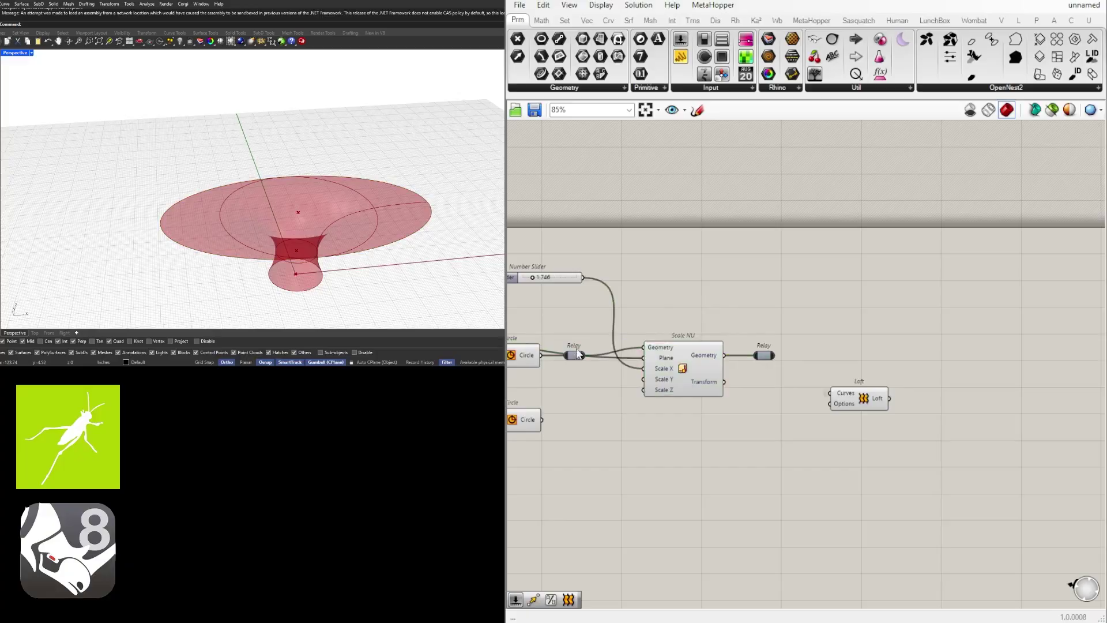
right_click_drag(621, 360, 694, 359)
left_click(758, 360)
left_click(686, 379)
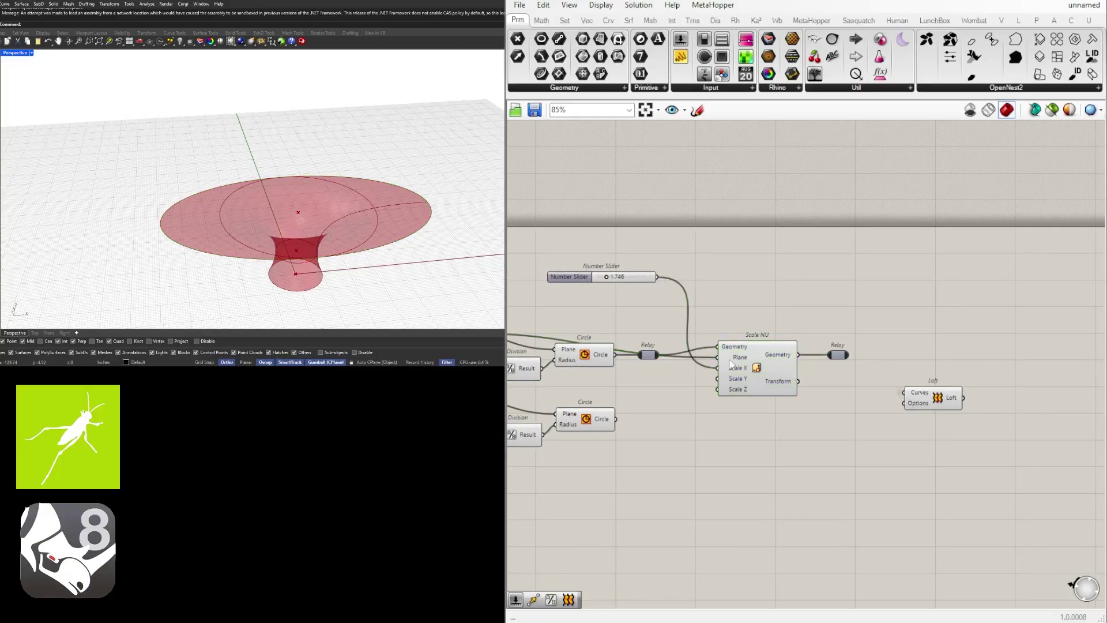
Set the wire display of Scale NU's Plane input to Hidden
right_click(728, 359)
mouse_move(804, 397)
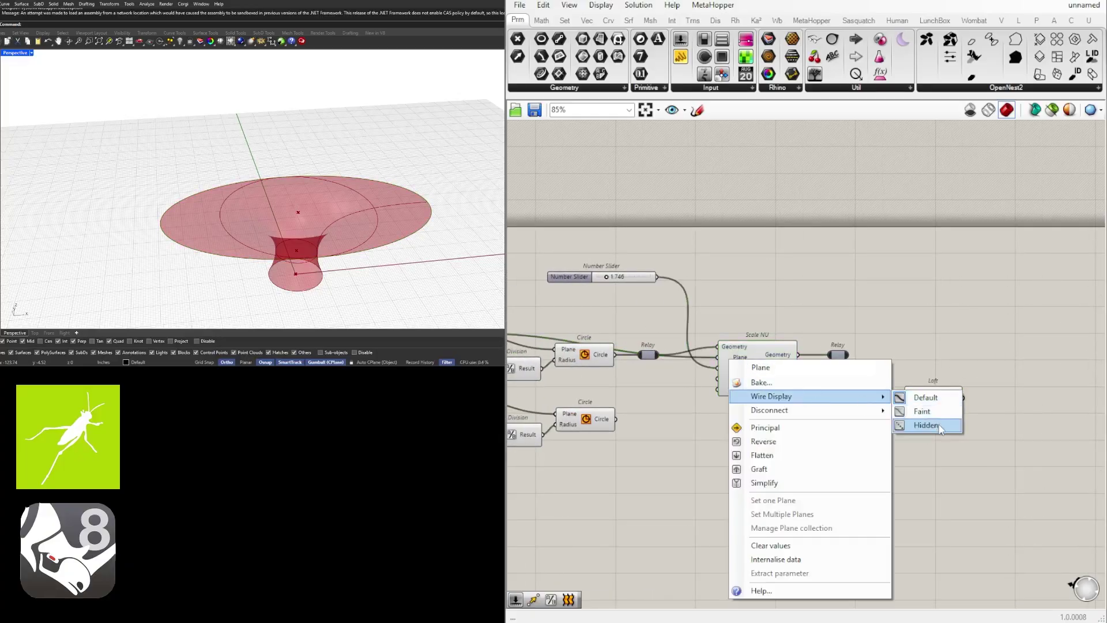
left_click(946, 425)
right_click(733, 349)
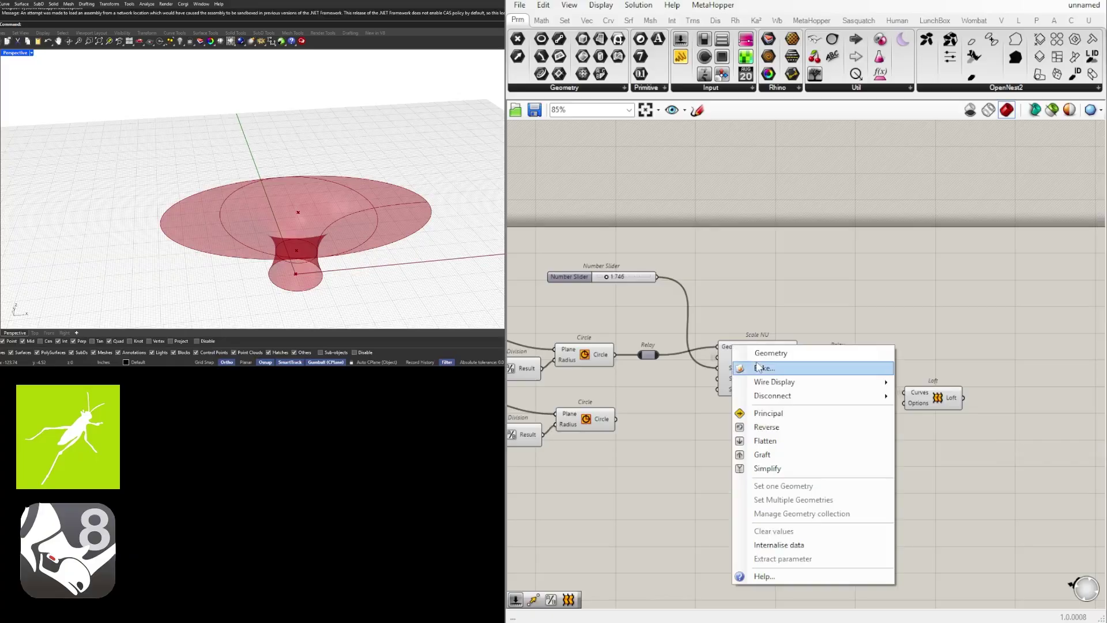
left_click(726, 301)
Delete the second Relay after Scale NU and place Loft close beside Scale NU, aligned with its Geometry output
left_click_drag(757, 369, 748, 377)
left_click_drag(837, 355, 813, 360)
left_click_drag(824, 361, 905, 388)
left_click(817, 363)
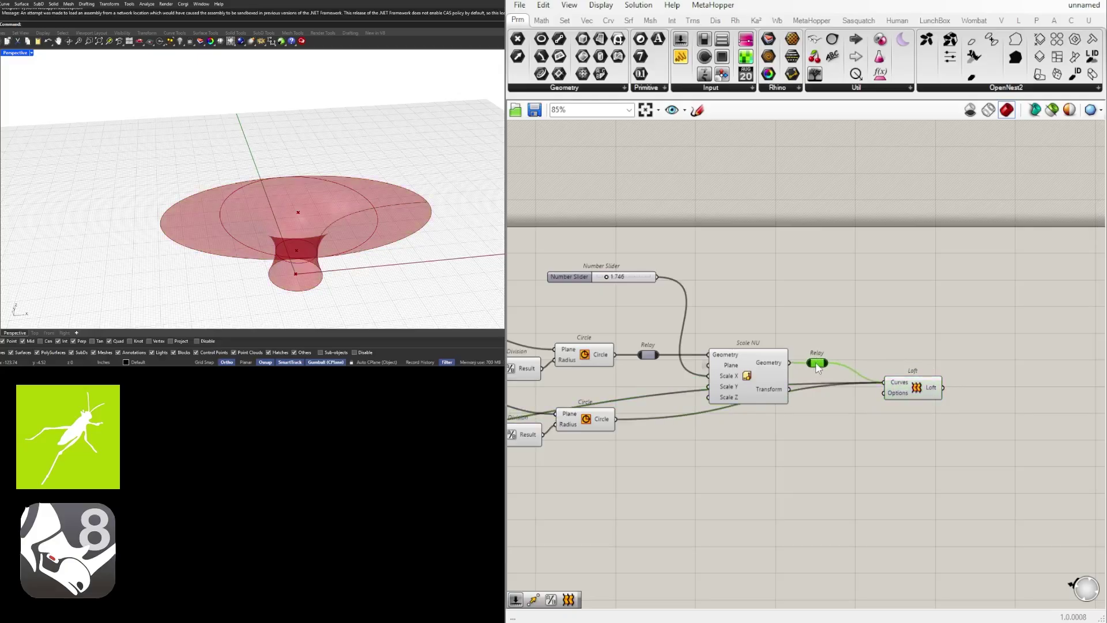
mouse_move(822, 368)
key("Delete")
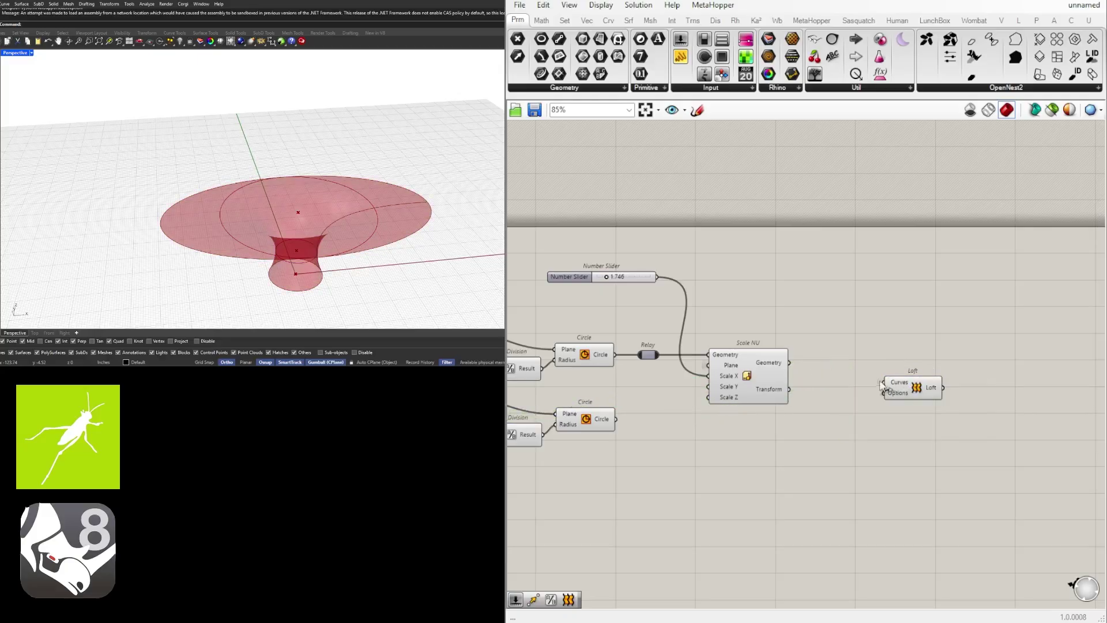
left_click_drag(915, 390, 849, 370)
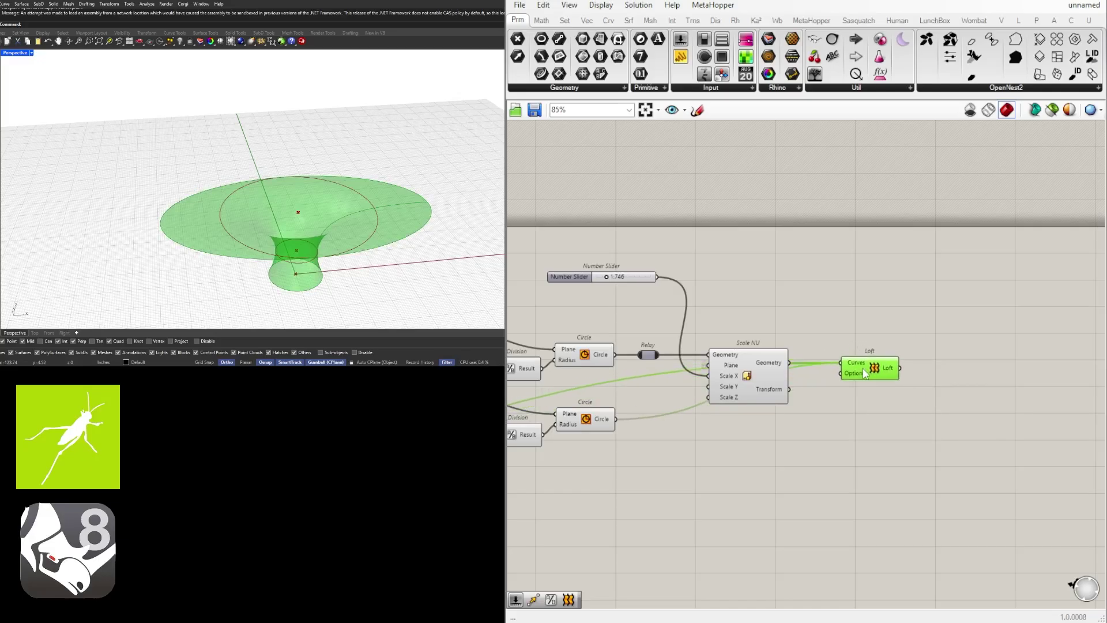
Move the Scale X slider closer above the top Circle component and set it to 1.807
left_click(659, 317)
right_click_drag(658, 318, 754, 315)
left_click_drag(729, 268, 675, 320)
scroll(715, 314, "up", 3)
Examine the loft's side profile and the edge of its top rim in the Right viewport
right_click_drag(279, 231, 279, 163)
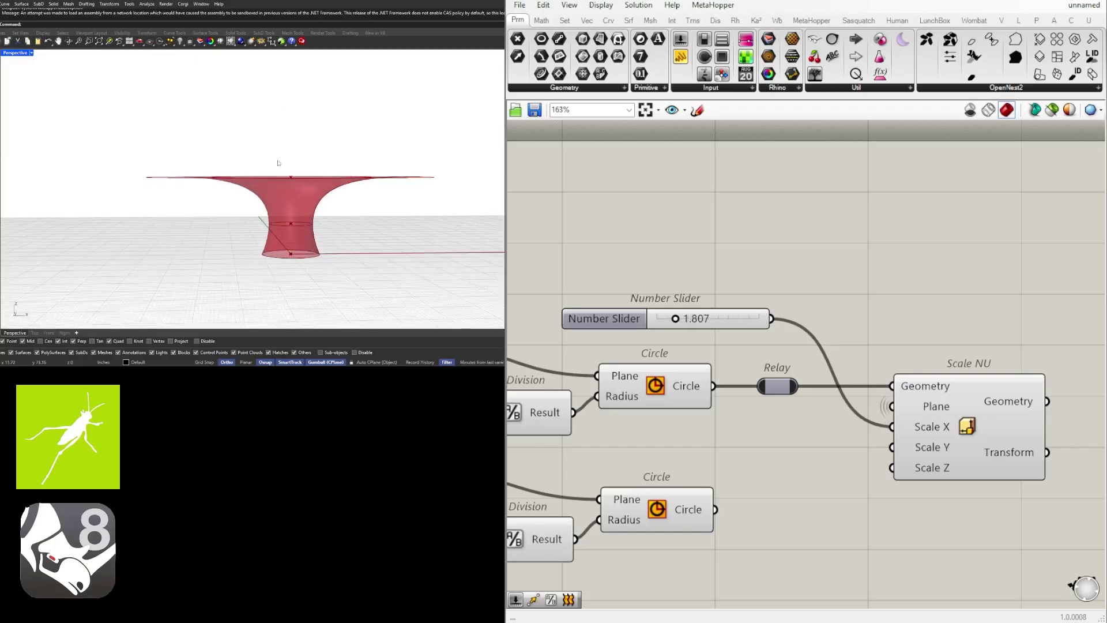
double_click(13, 54)
scroll(353, 243, "up", 5)
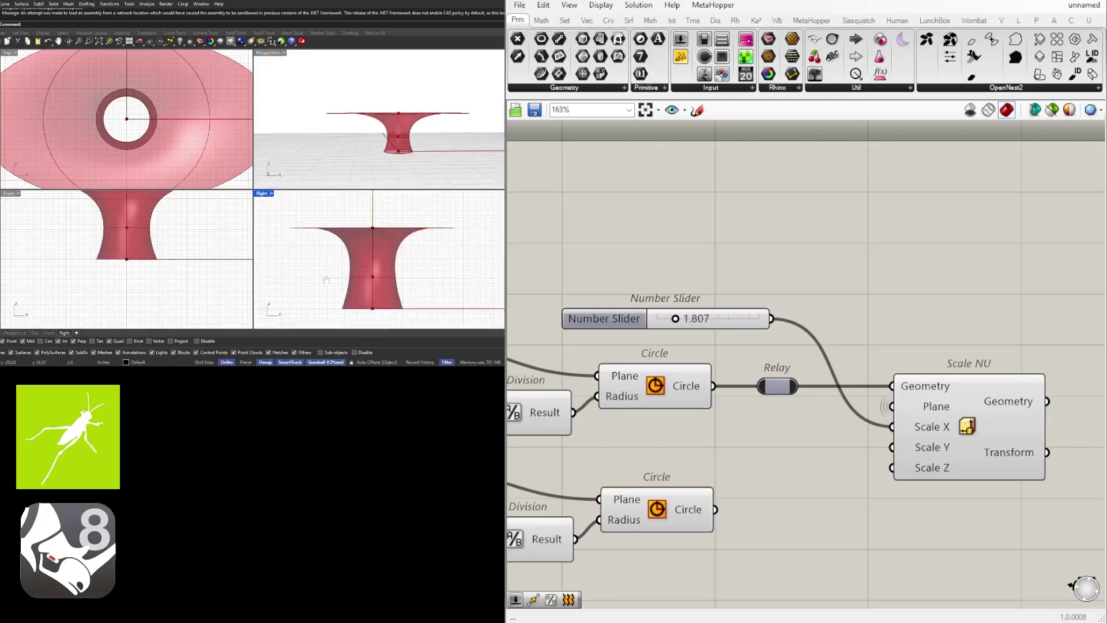
scroll(352, 243, "up", 3)
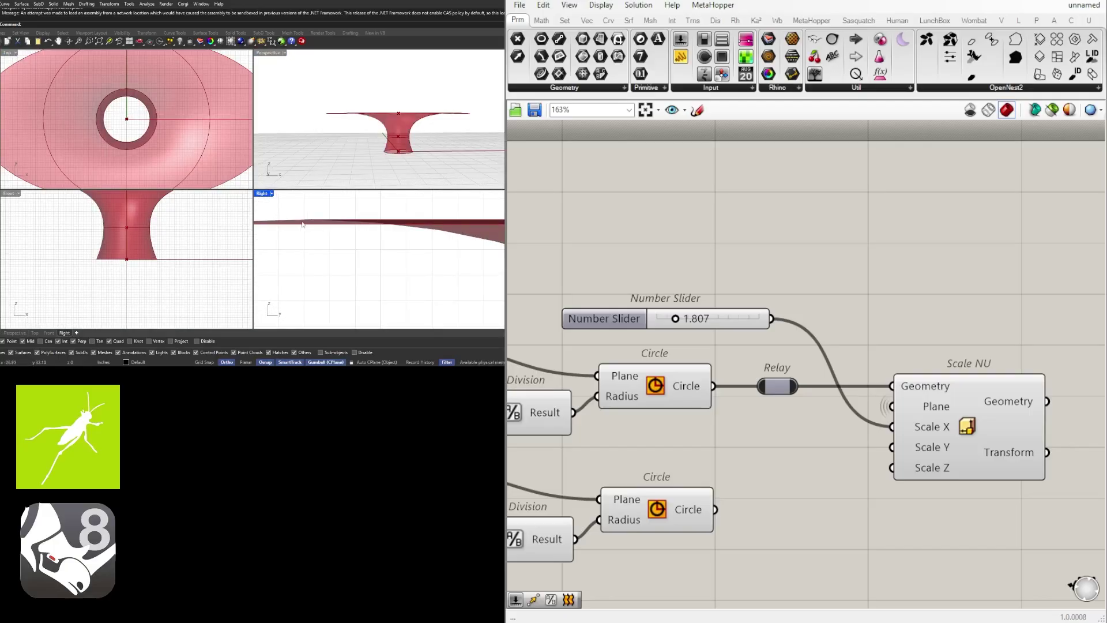
right_click_drag(302, 225, 431, 220)
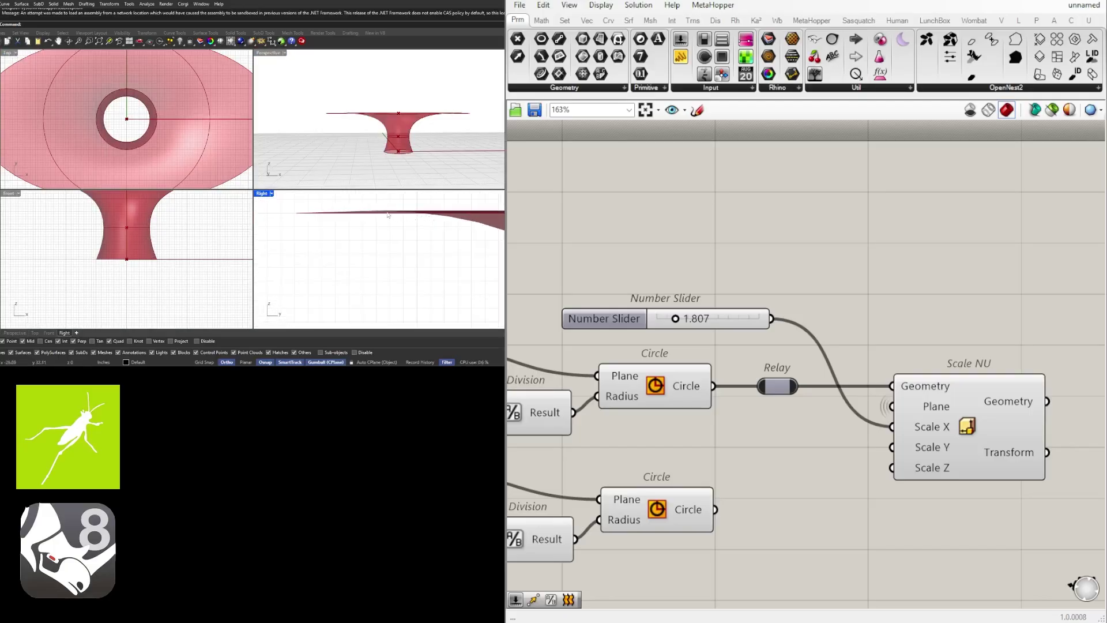
scroll(853, 359, "down", 2)
Lower the middle circle's height by setting the slider feeding its Unit Z factor to 10.48
right_click_drag(727, 389, 865, 378)
scroll(904, 418, "down", 3)
right_click_drag(991, 406, 883, 399)
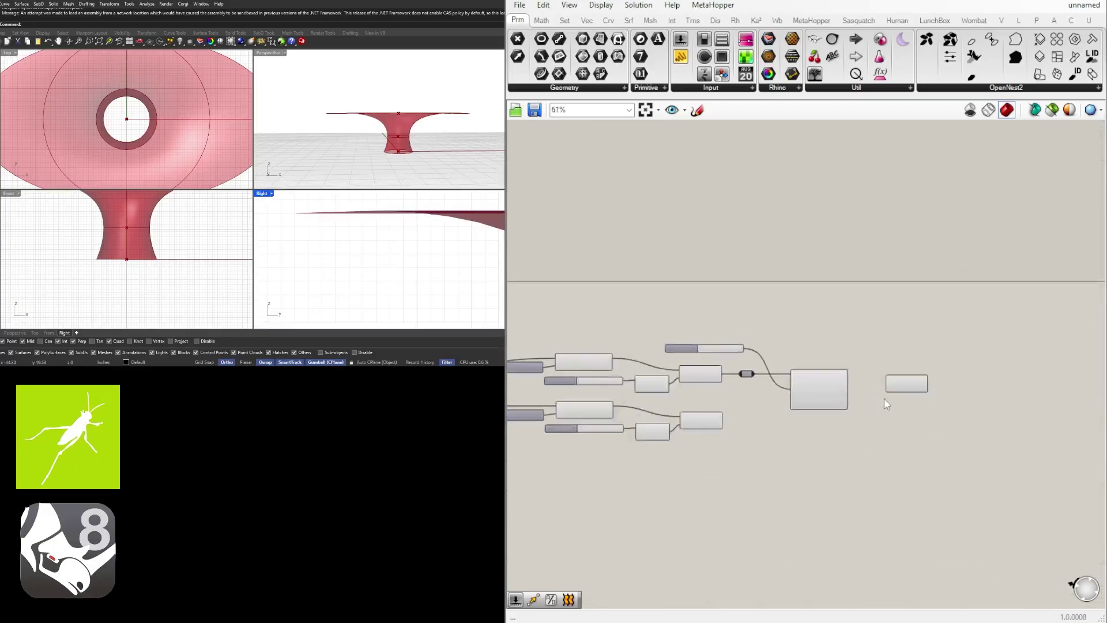
scroll(884, 399, "up", 2)
right_click_drag(686, 407, 1053, 403)
right_click_drag(568, 428, 669, 429)
scroll(641, 424, "up", 7)
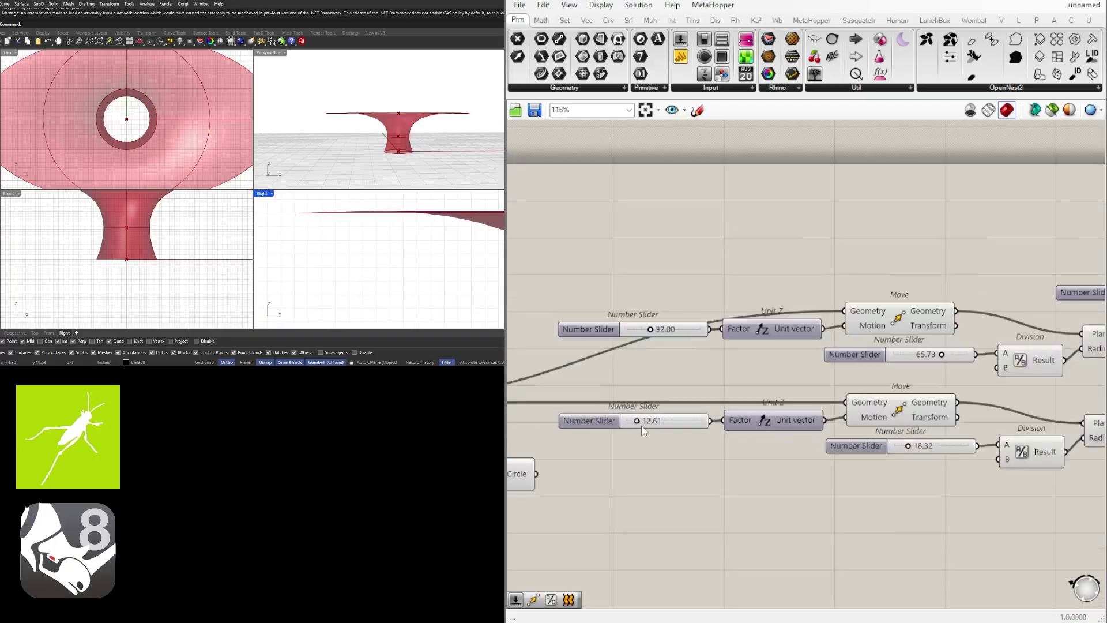
scroll(632, 421, "down", 5)
scroll(980, 398, "up", 3)
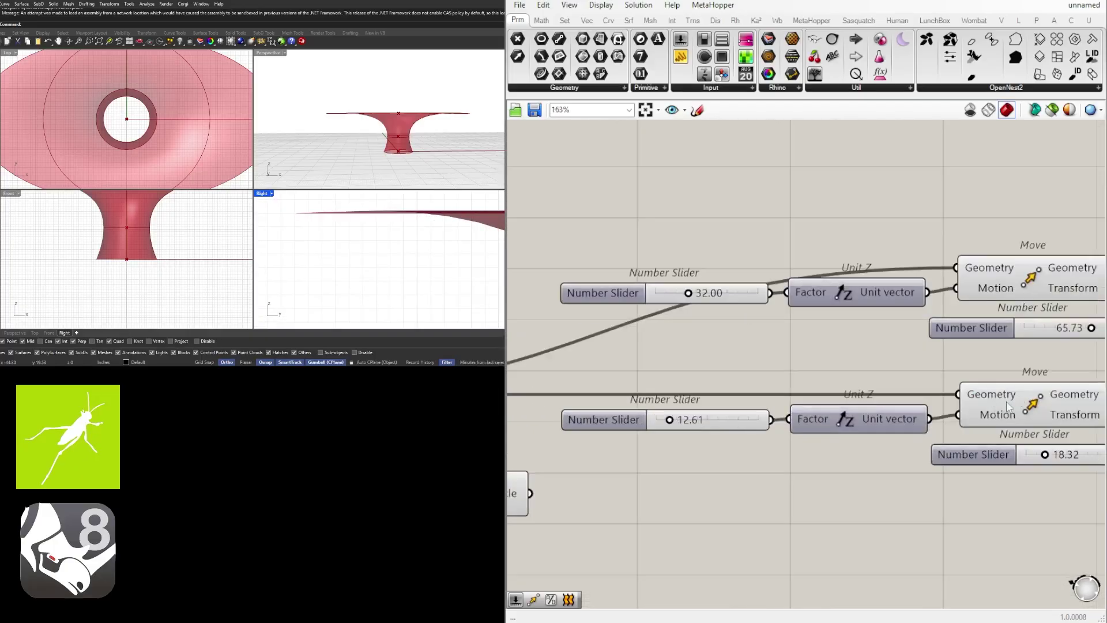
left_click(1035, 406)
scroll(680, 415, "up", 6)
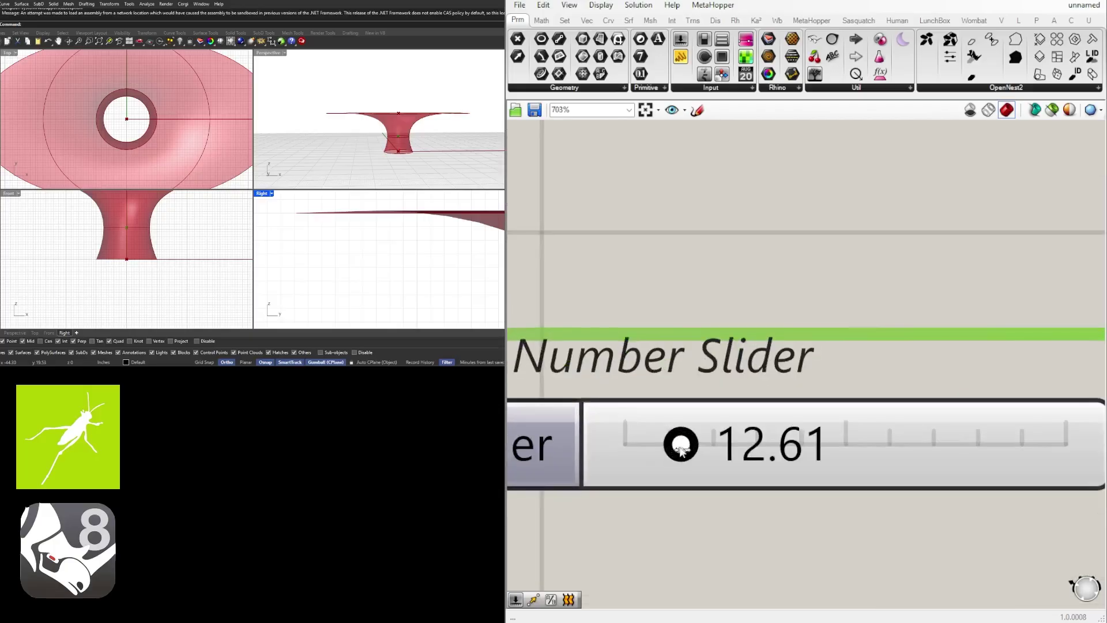
left_click_drag(679, 449, 672, 452)
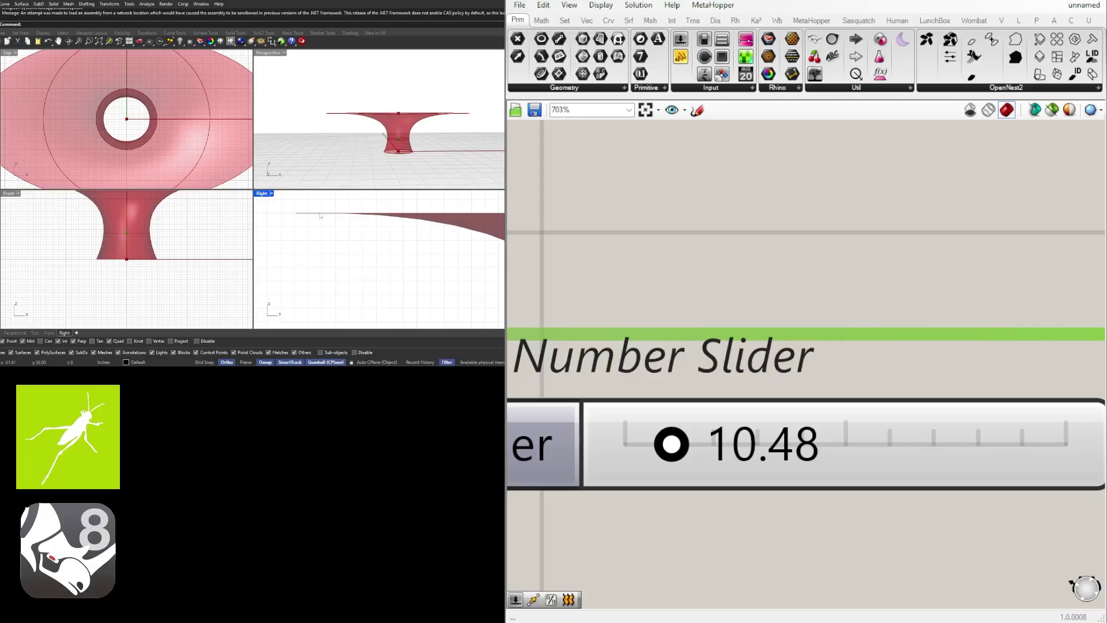
Restore the full Perspective view and turn off the preview of the unscaled top Circle component
double_click(269, 53)
right_click_drag(263, 78, 275, 143)
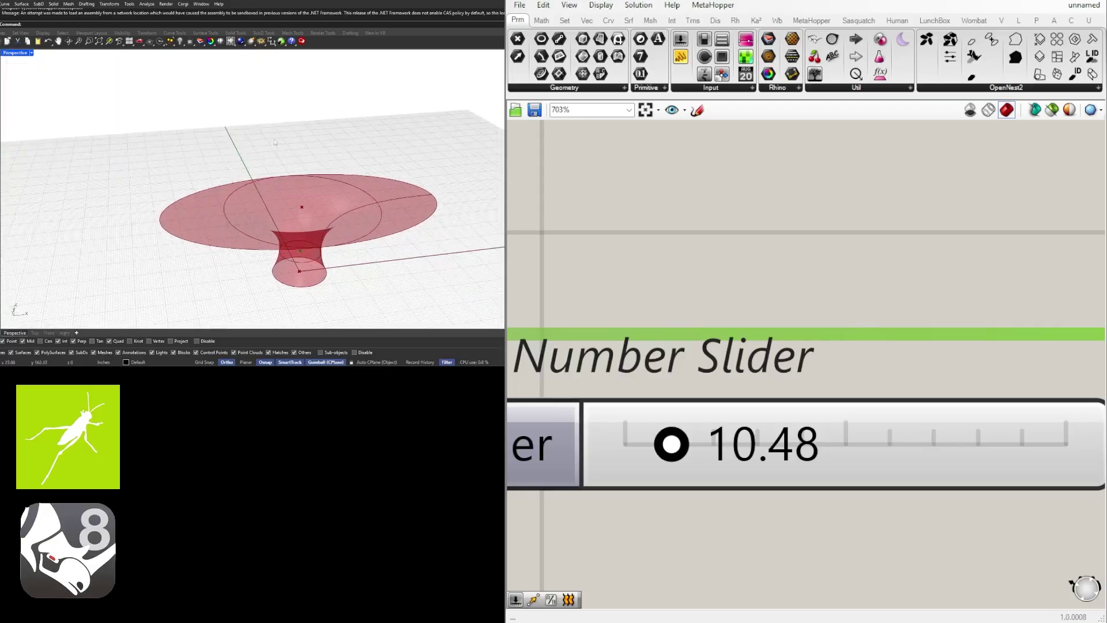
scroll(798, 297, "down", 10)
scroll(743, 241, "up", 2)
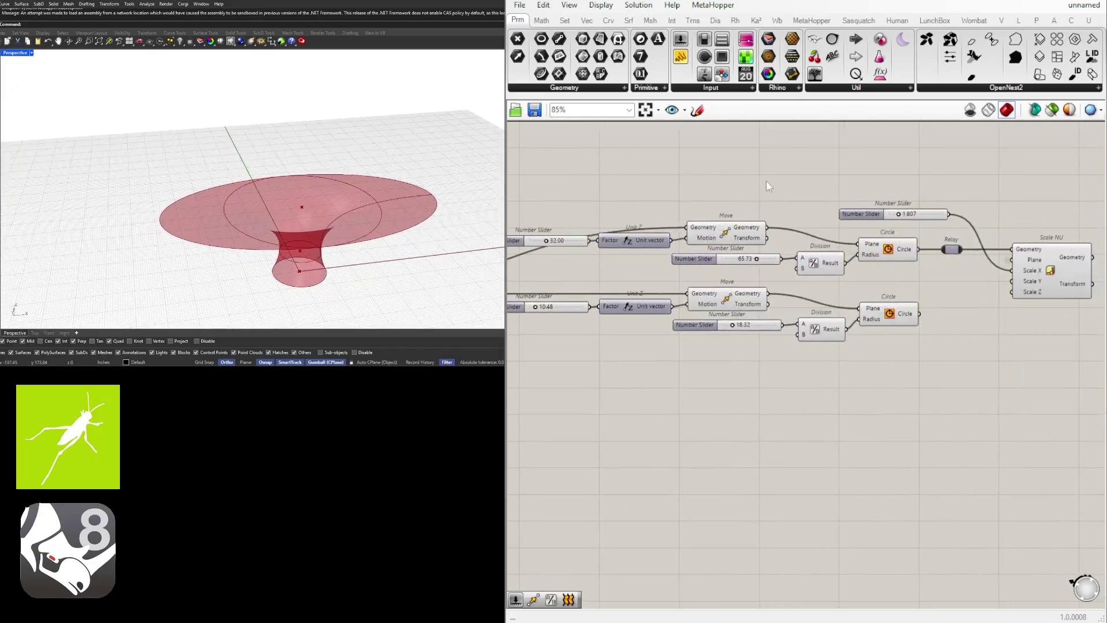
left_click(810, 280)
middle_click(810, 281)
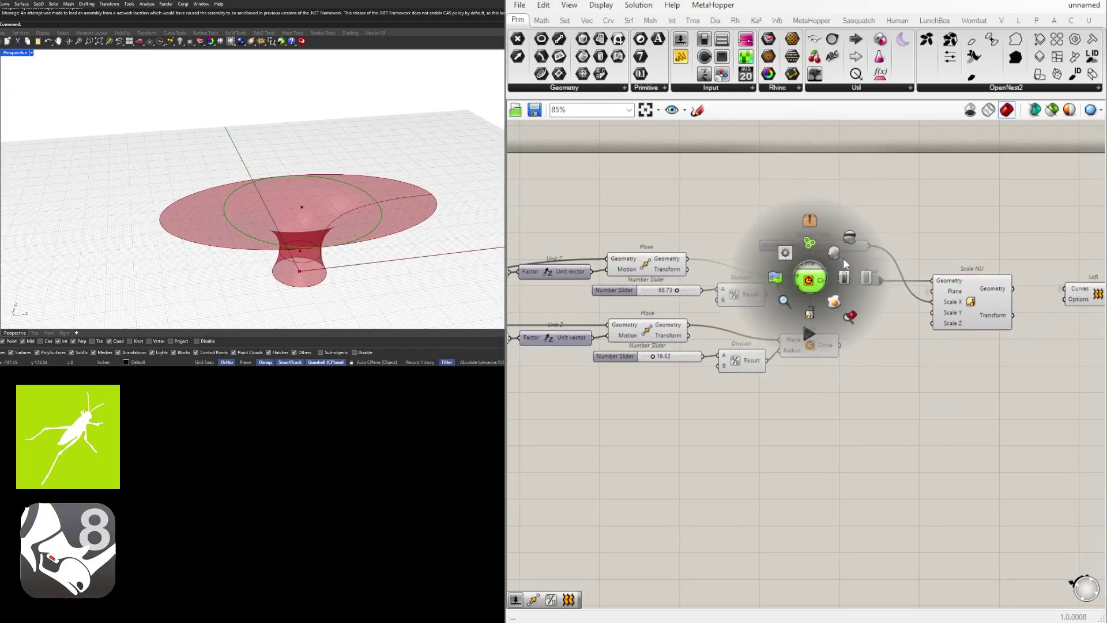
left_click(849, 238)
left_click(895, 210)
mouse_move(288, 179)
right_mouse_down()
mouse_move(298, 149)
mouse_move(289, 161)
mouse_move(300, 196)
mouse_move(301, 168)
right_mouse_up()
Adjust the slider feeding the base circle's Division component to 25.33
scroll(880, 323, "down", 3)
right_click_drag(743, 393, 940, 415)
scroll(750, 381, "up", 6)
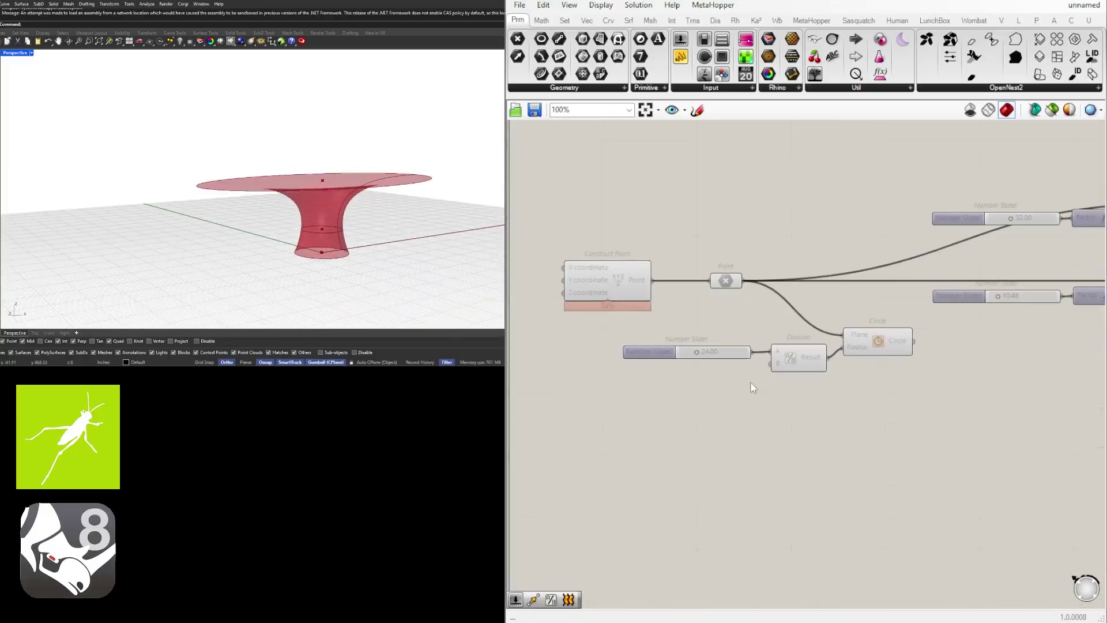
scroll(722, 320, "up", 4)
left_click_drag(664, 368, 666, 368)
Show all four viewports and try larger base circle sizes with its slider at 34.05 and 39.50
double_click(23, 54)
scroll(105, 113, "down", 8)
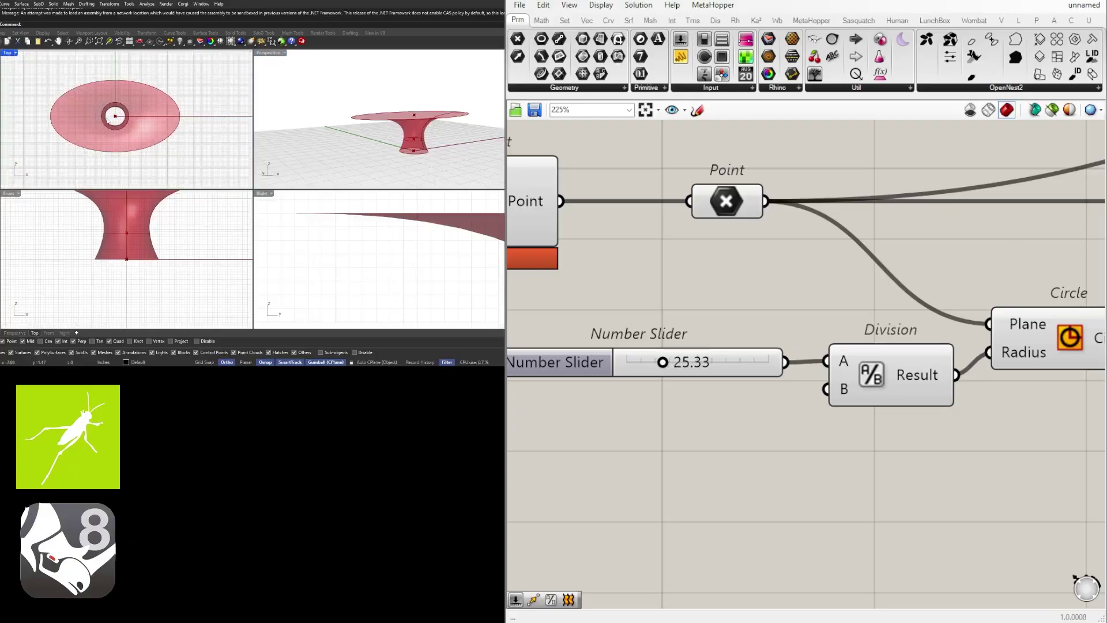
right_click_drag(105, 114, 127, 123)
scroll(126, 124, "up", 6)
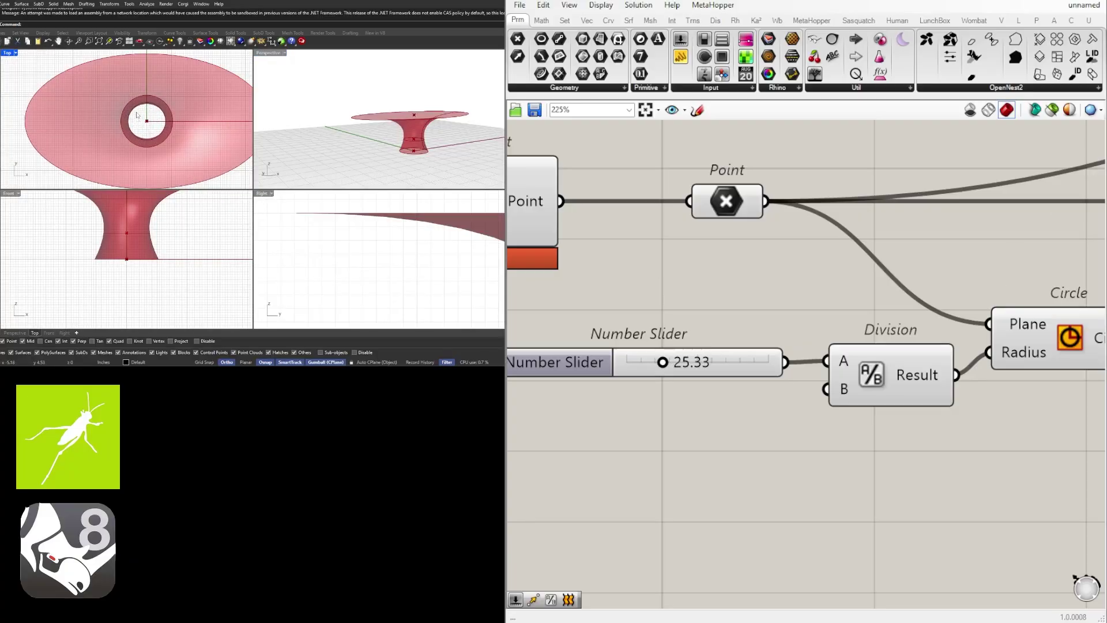
scroll(669, 363, "up", 4)
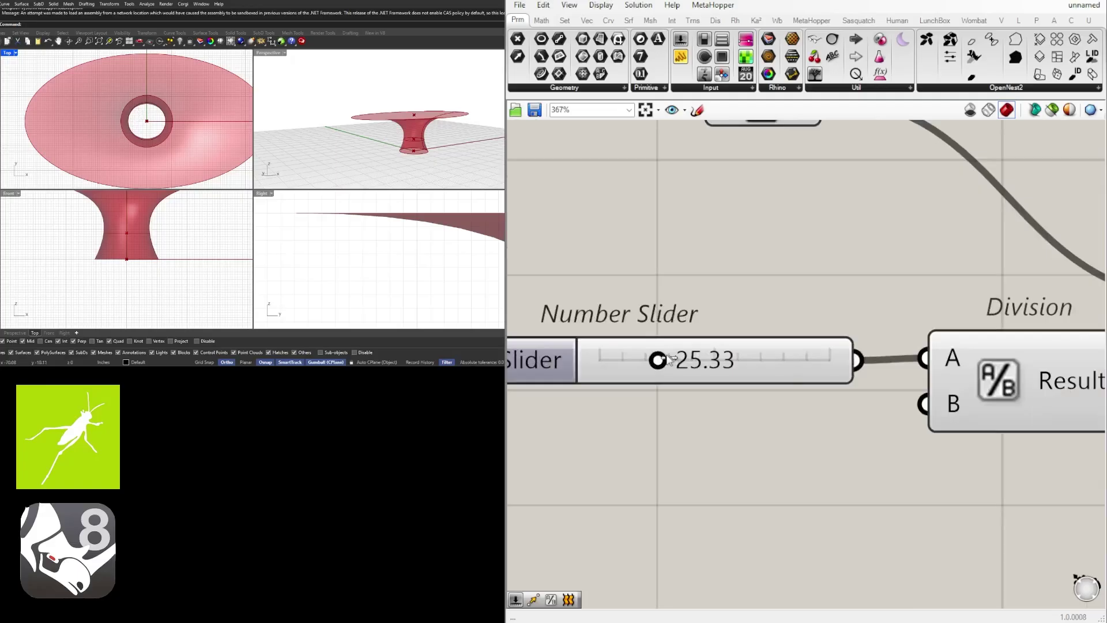
left_click_drag(667, 360, 691, 361)
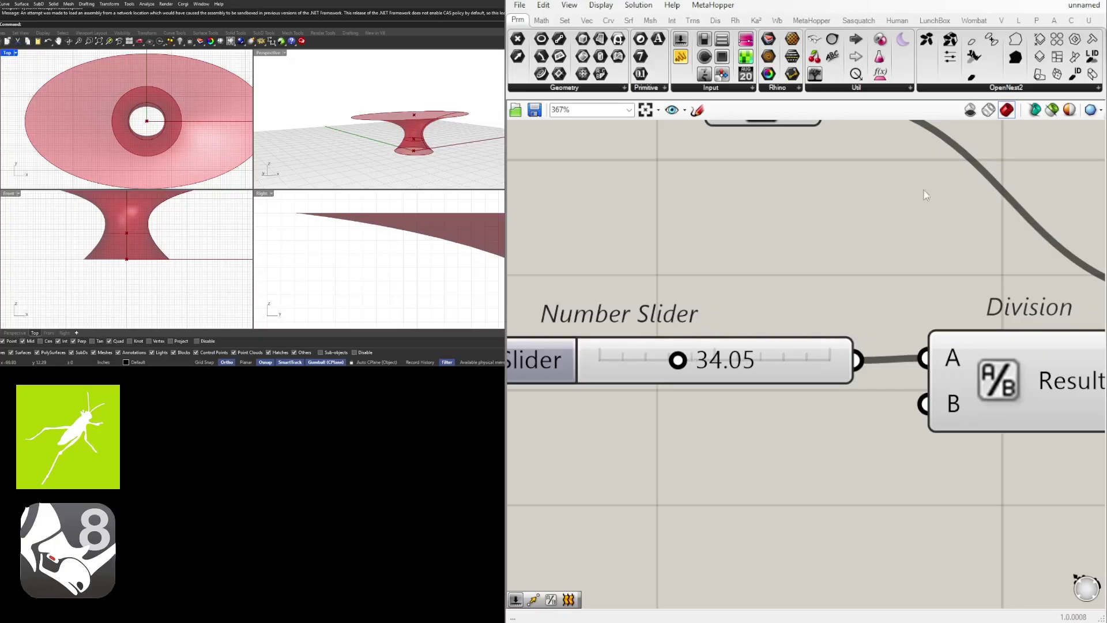
left_click_drag(679, 360, 694, 360)
Set the base circle's size slider to exactly 36
double_click(730, 367)
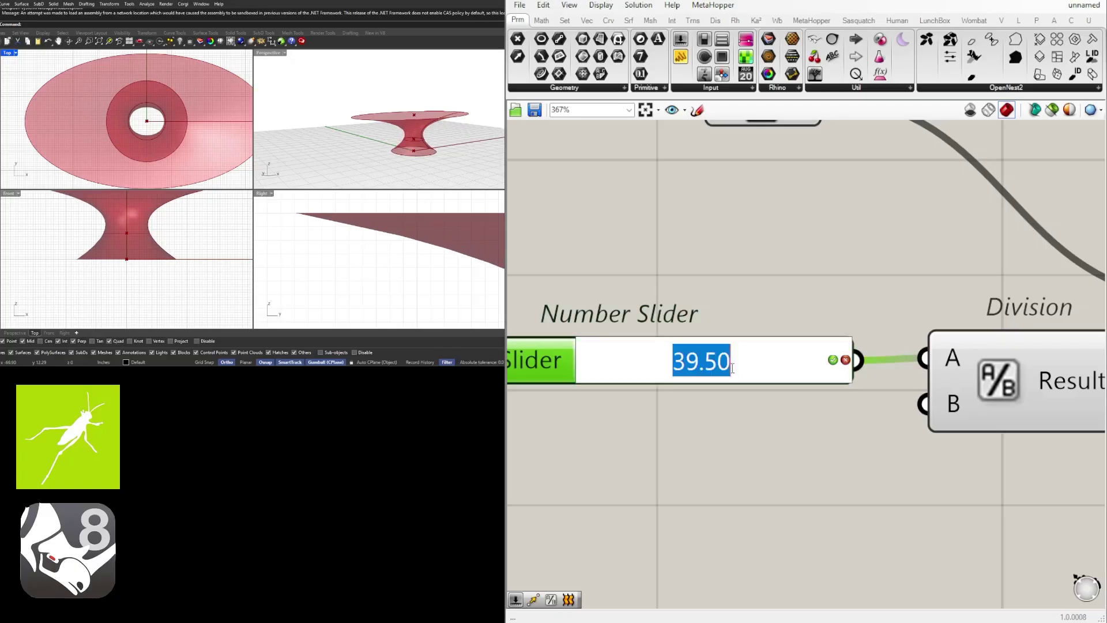
type("3")
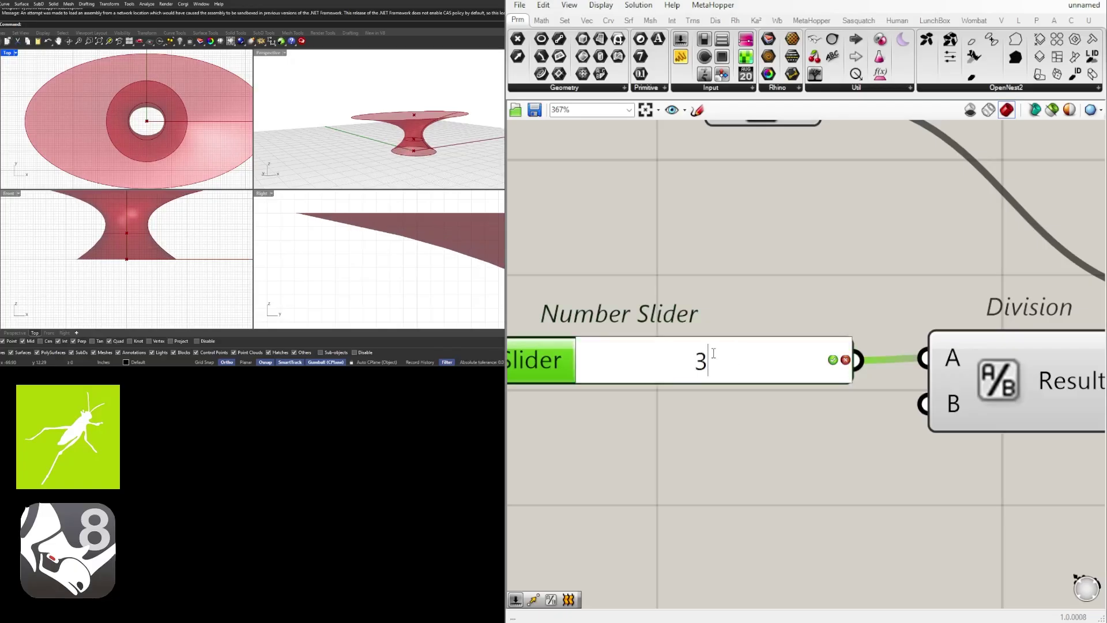
type("6")
key("Return")
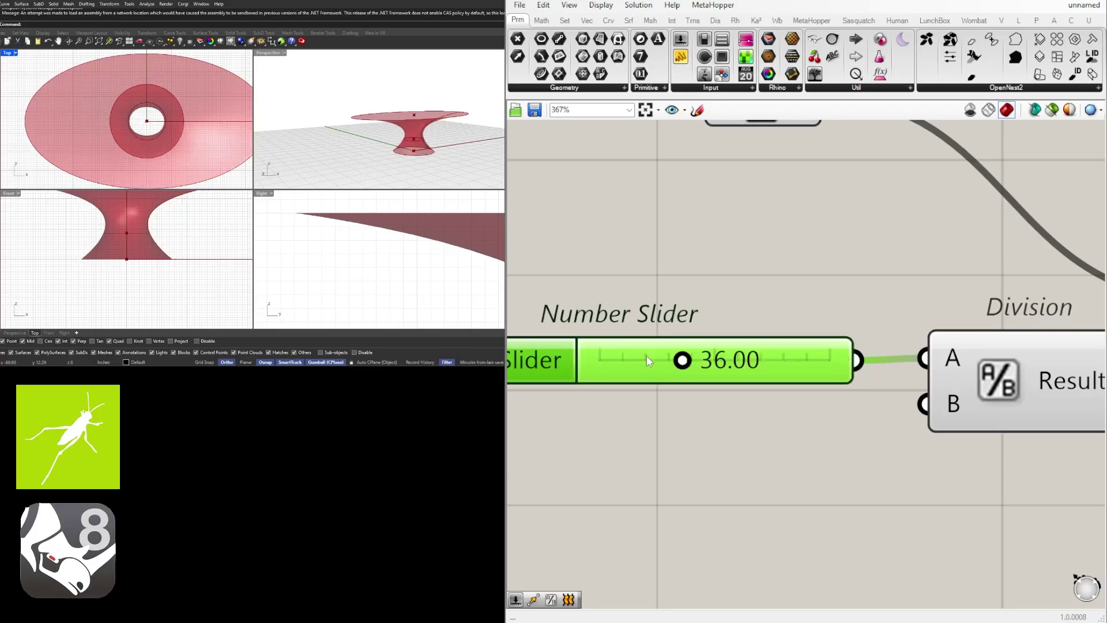
Set the slider feeding the top circle's Division component to 72
scroll(811, 246, "down", 6)
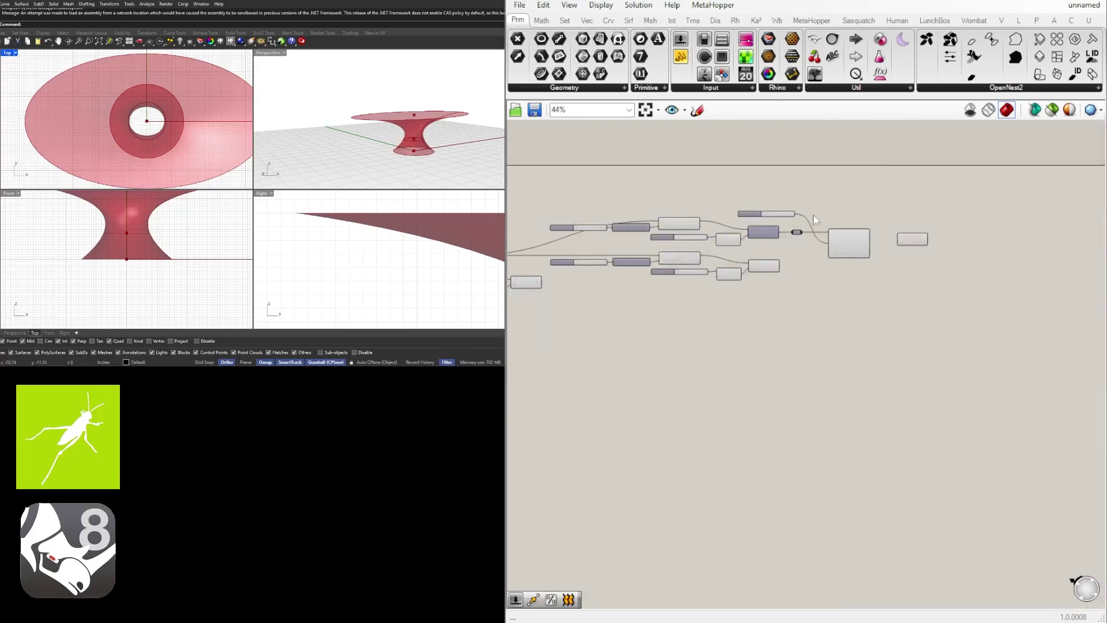
scroll(813, 214, "up", 4)
scroll(764, 291, "up", 2)
double_click(763, 292)
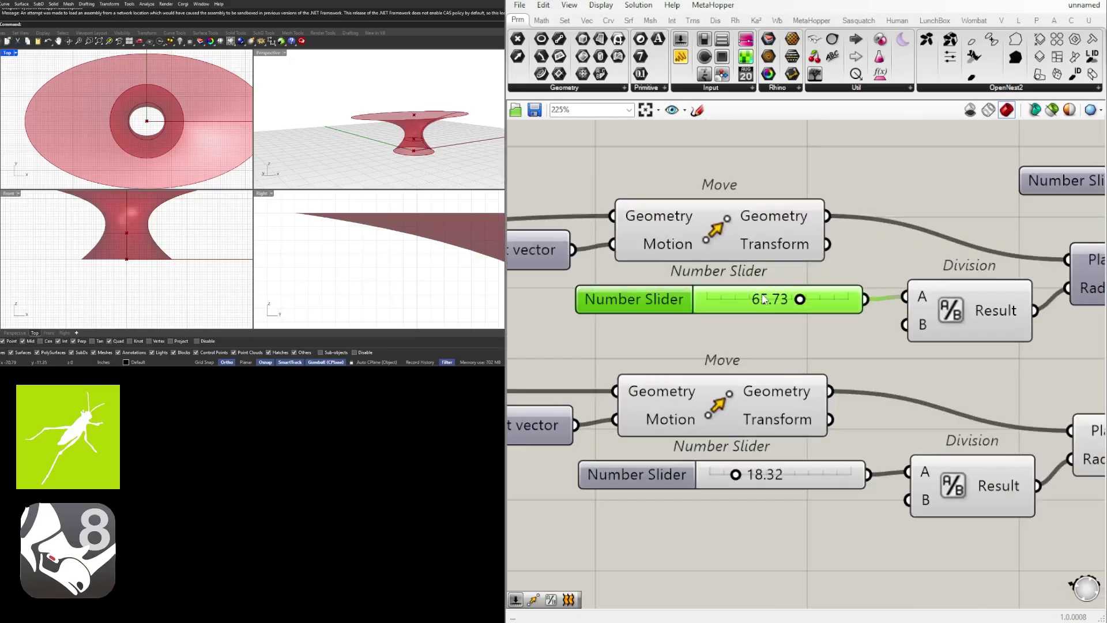
type("72")
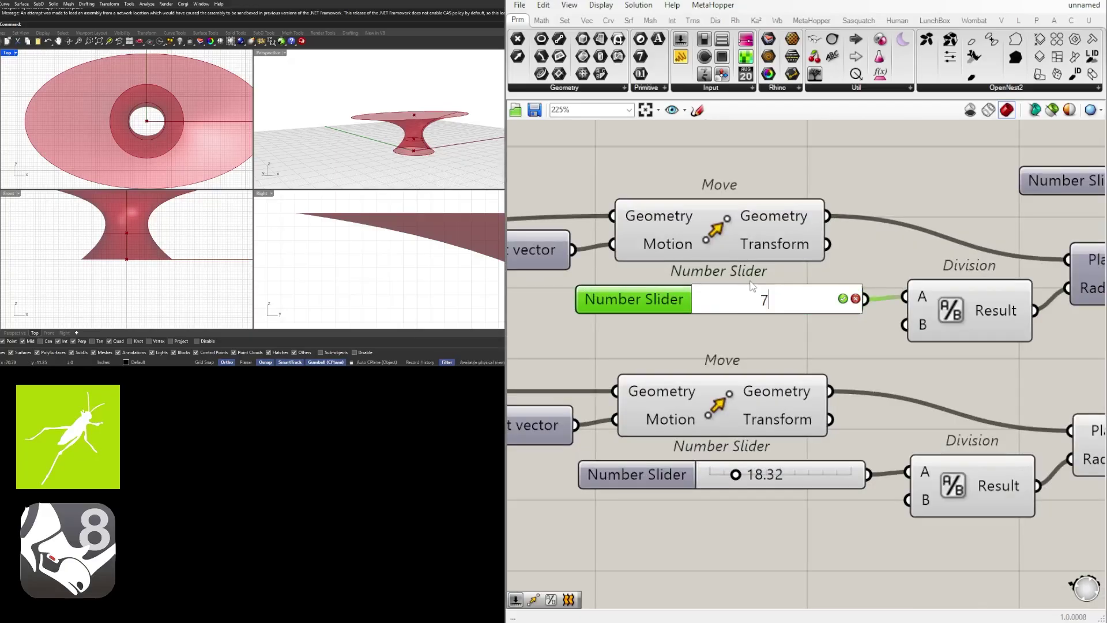
key("Return")
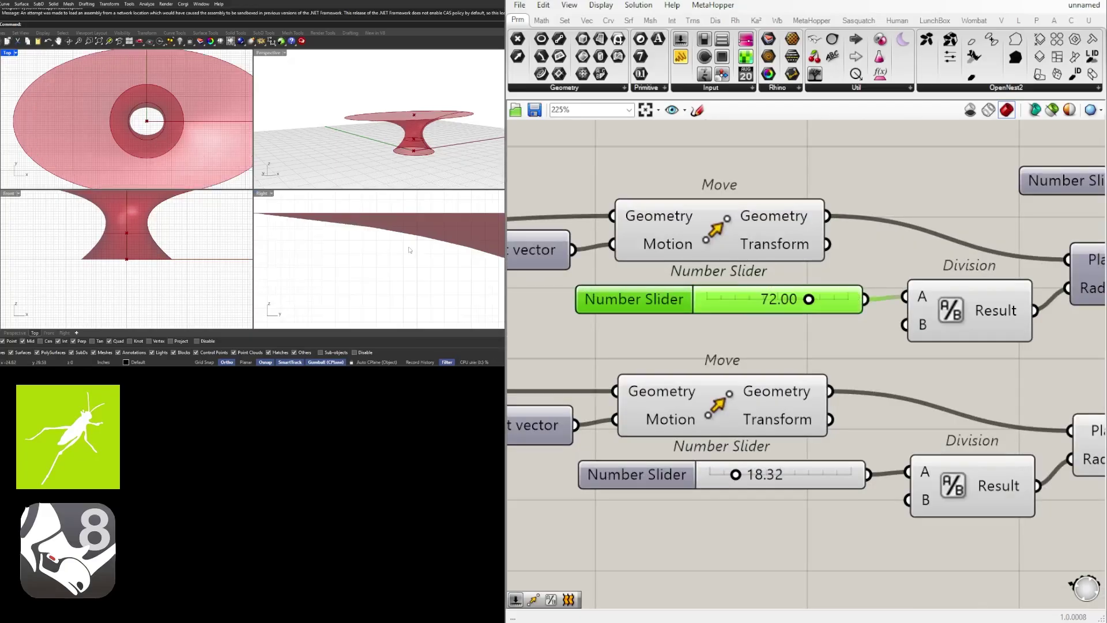
Try raising the middle circle by setting its Unit Z factor slider to 14.25, with the profile framed in the Right viewport
scroll(410, 250, "down", 3)
right_click_drag(409, 249, 397, 228)
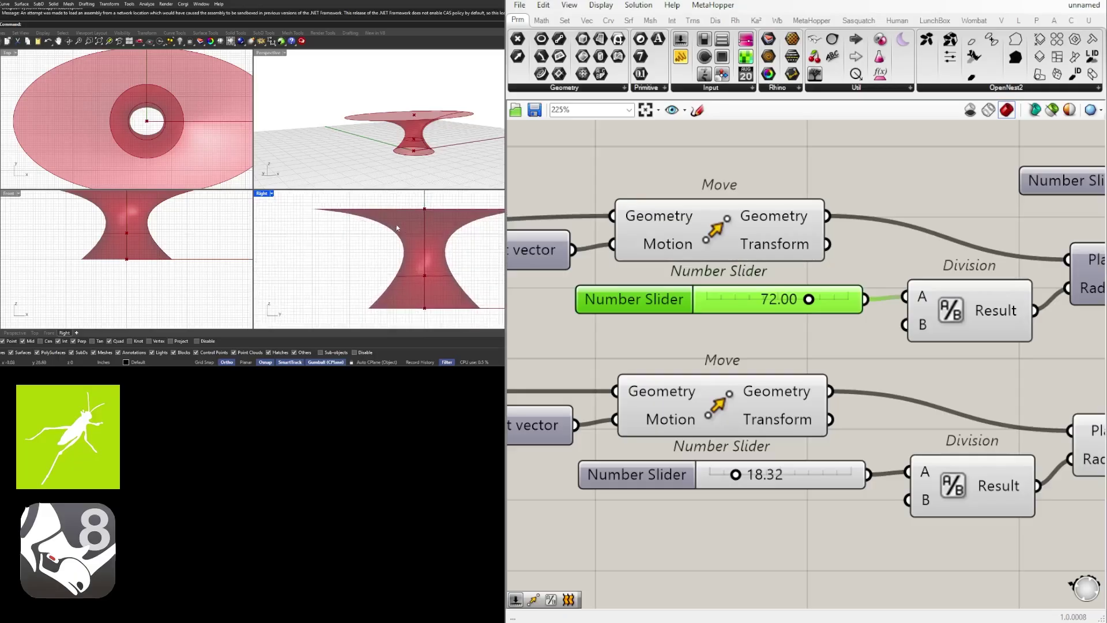
scroll(840, 432, "down", 5)
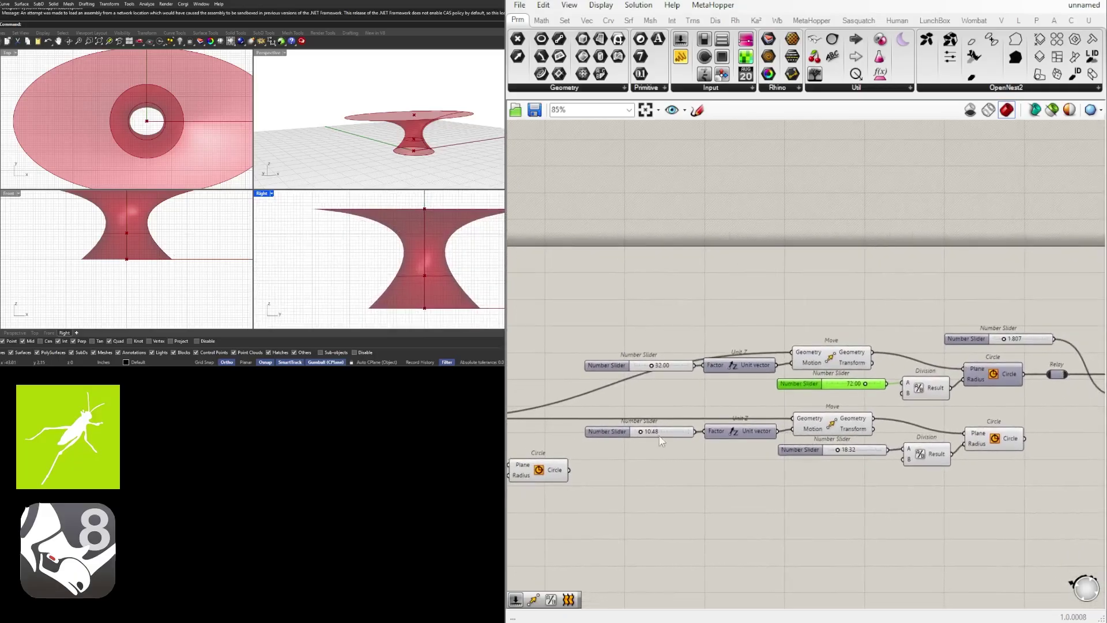
scroll(729, 422, "up", 5)
mouse_move(684, 396)
left_mouse_down()
mouse_move(675, 396)
mouse_move(692, 399)
left_mouse_up()
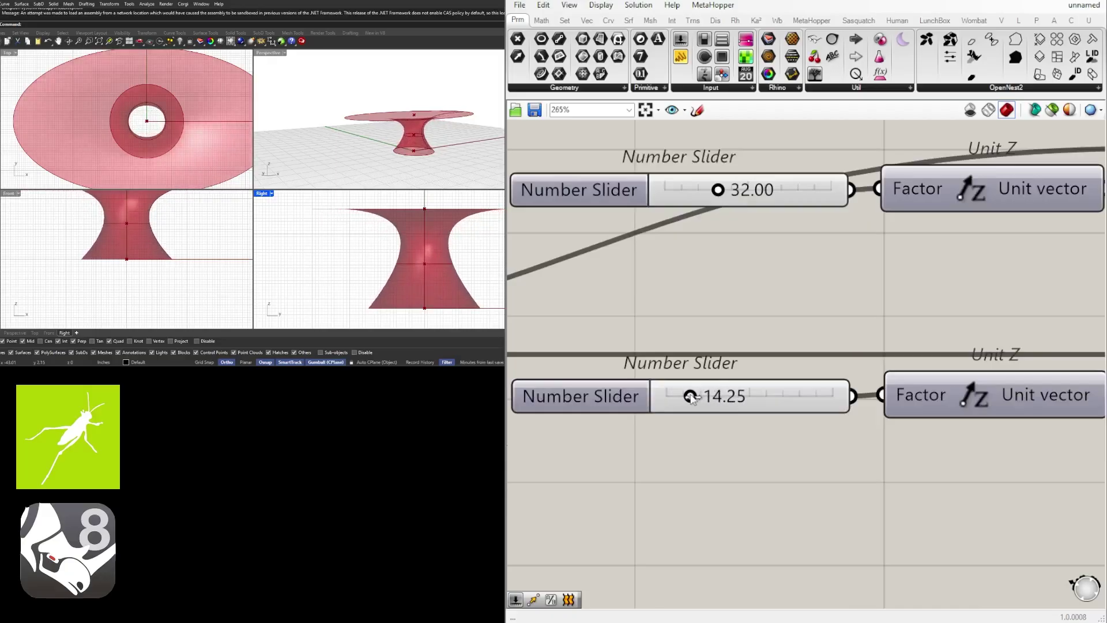
Set the middle circle's Unit Z factor slider to 7.84 and reframe the side profile
scroll(317, 250, "up", 5)
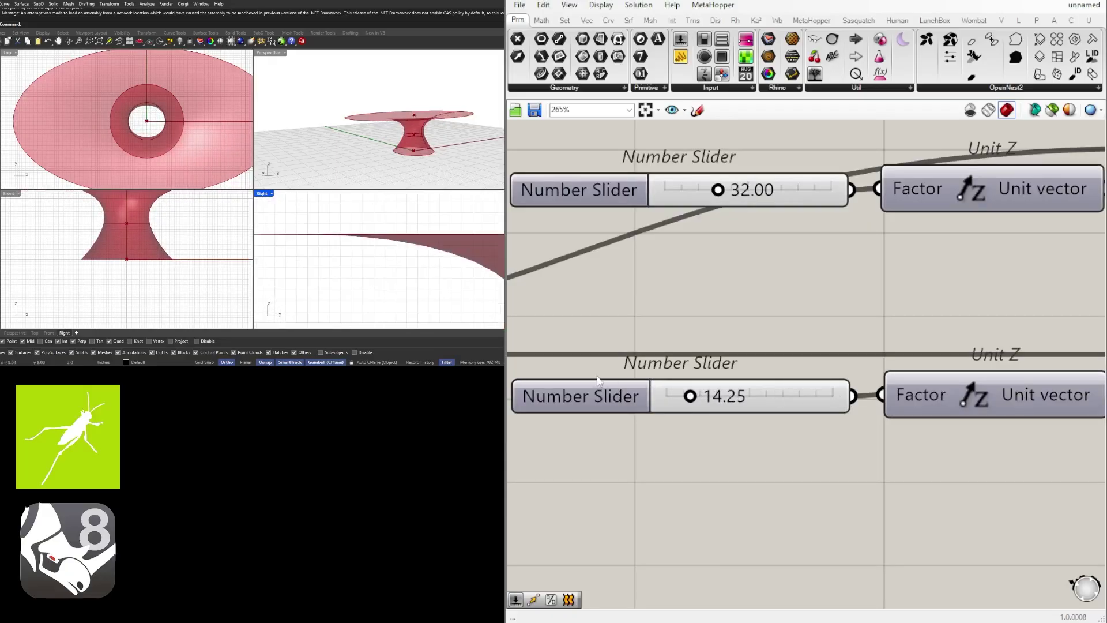
left_click_drag(691, 397, 682, 400)
scroll(305, 251, "down", 5)
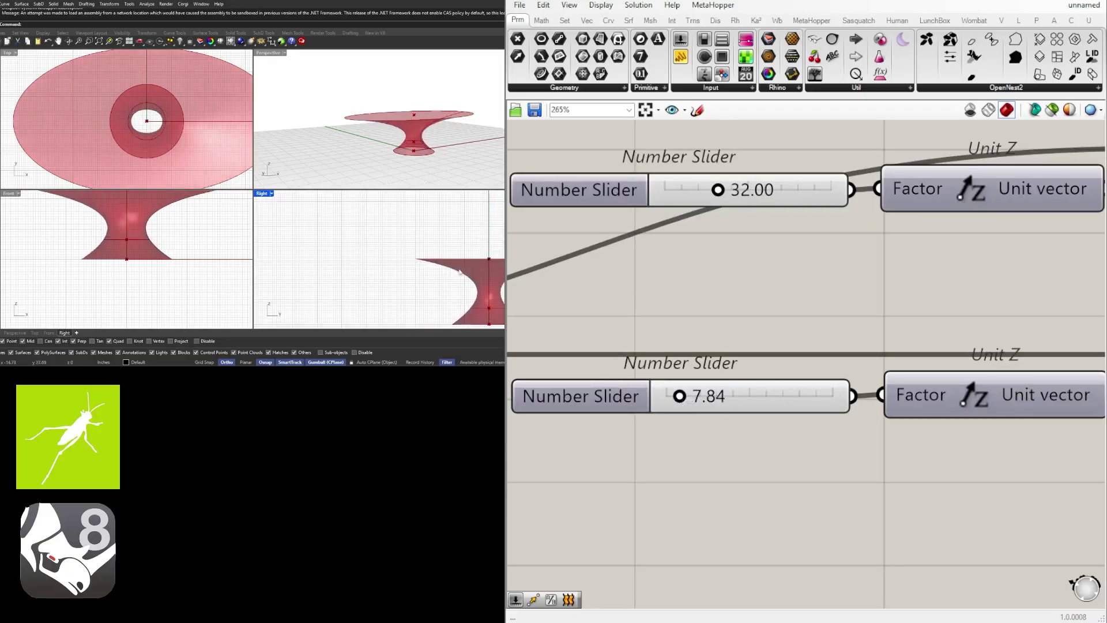
scroll(801, 440, "down", 4)
right_click_drag(801, 439, 542, 416)
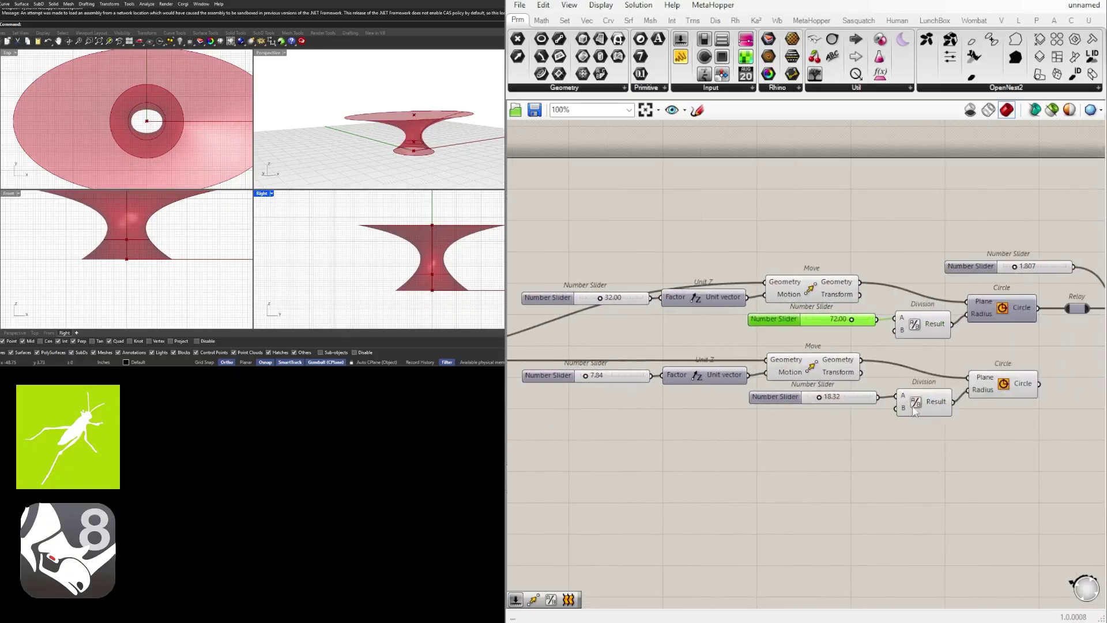
Set the slider feeding the middle circle's Division component to exactly 24
scroll(781, 403, "up", 7)
left_click_drag(780, 403, 821, 405)
scroll(805, 403, "down", 3)
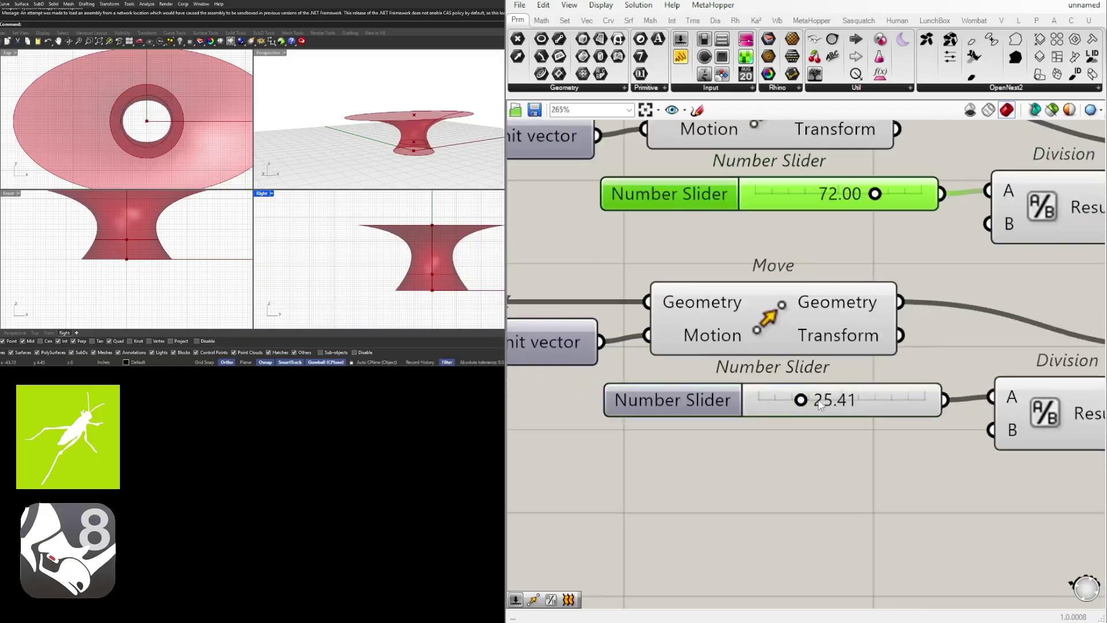
double_click(820, 403)
type("24")
key("Return")
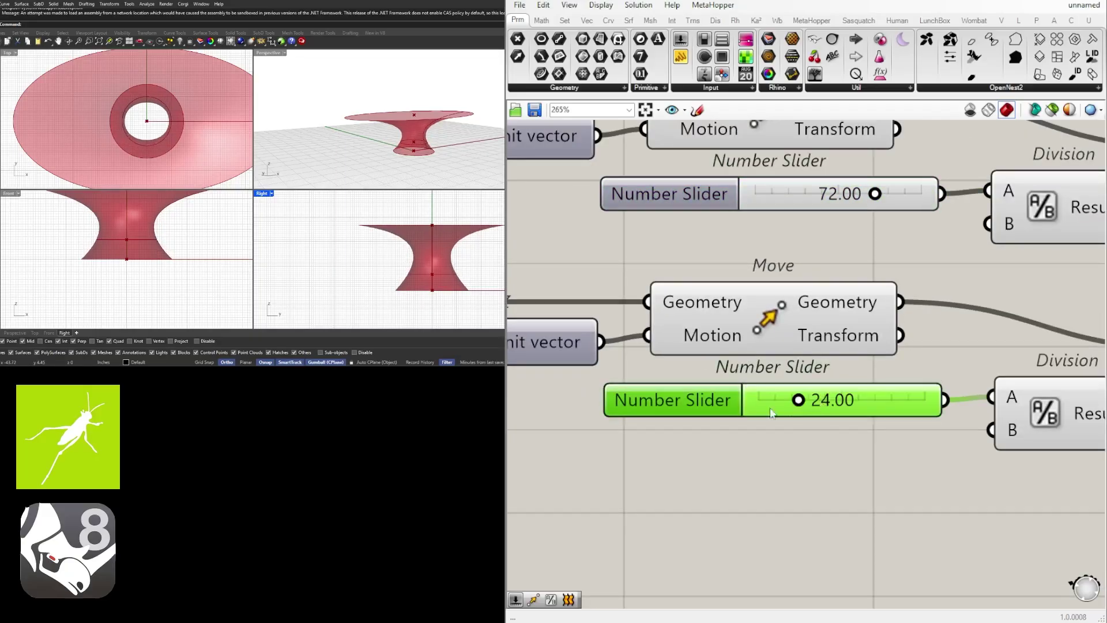
Lower the middle circle by setting its Unit Z factor slider to 5.60
scroll(766, 403, "down", 3)
scroll(558, 376, "up", 3)
left_click_drag(558, 376, 558, 369)
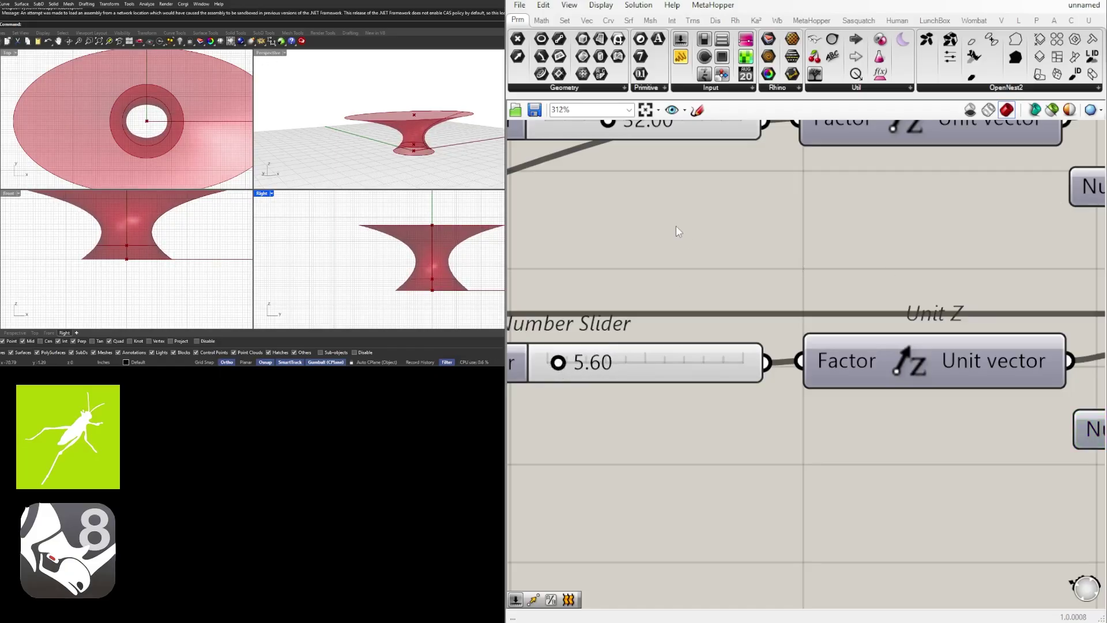
Select the Loft component and maximize the Perspective viewport to show the lofted form
scroll(675, 226, "down", 8)
left_click(933, 278)
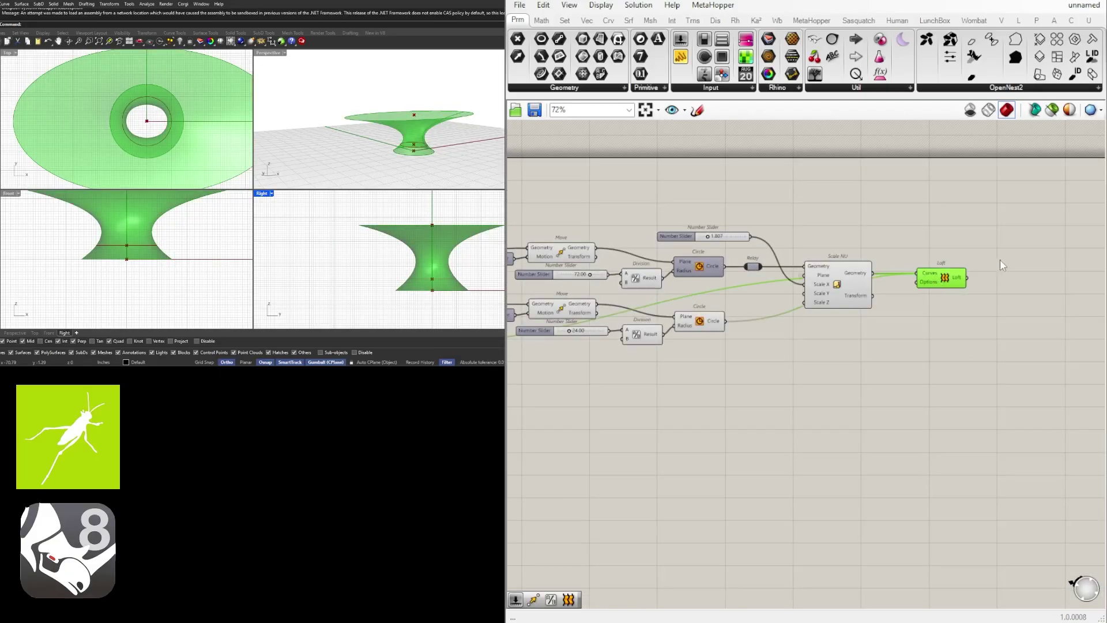
left_click(330, 126)
key("ctrl+m")
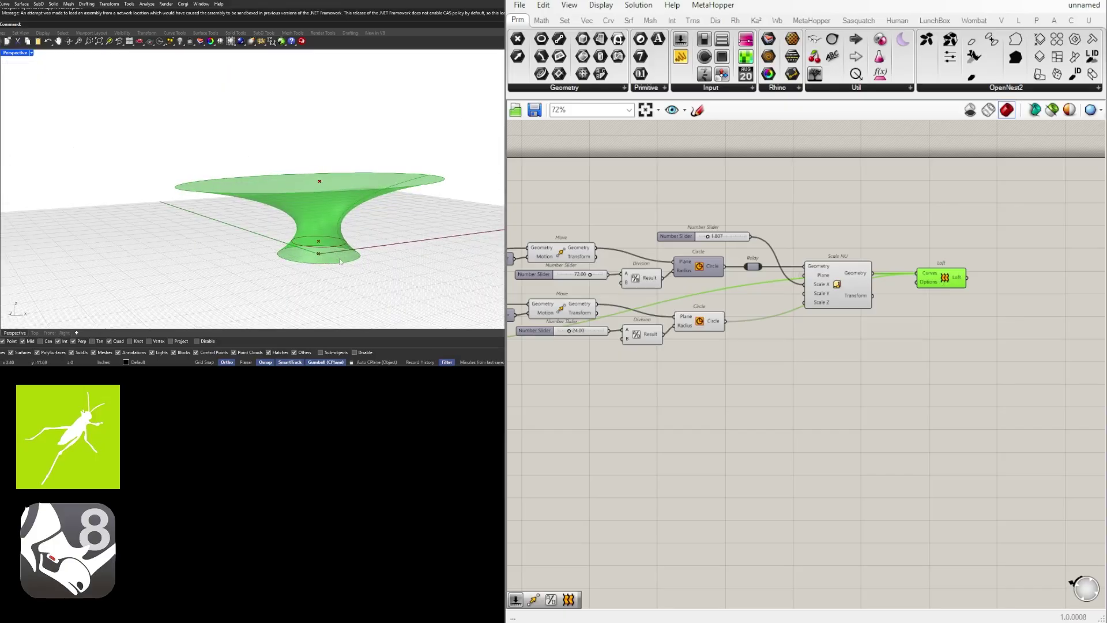
Add a Contour component beyond the Loft and wire the Loft output into its Shape input
right_click_drag(940, 283, 801, 291)
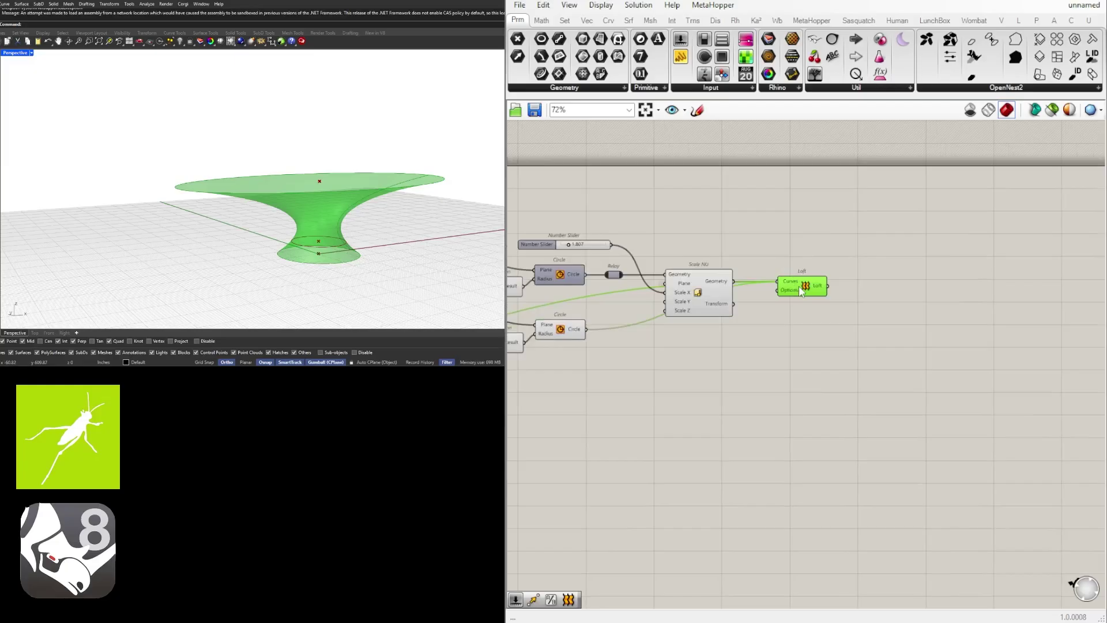
left_click(878, 303)
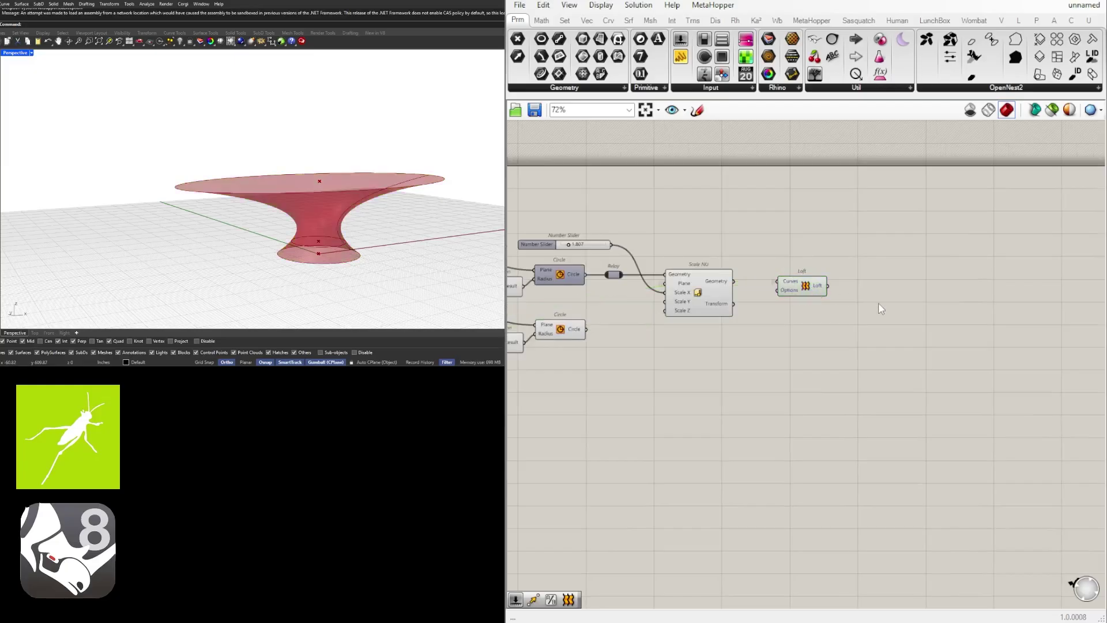
double_click(877, 302)
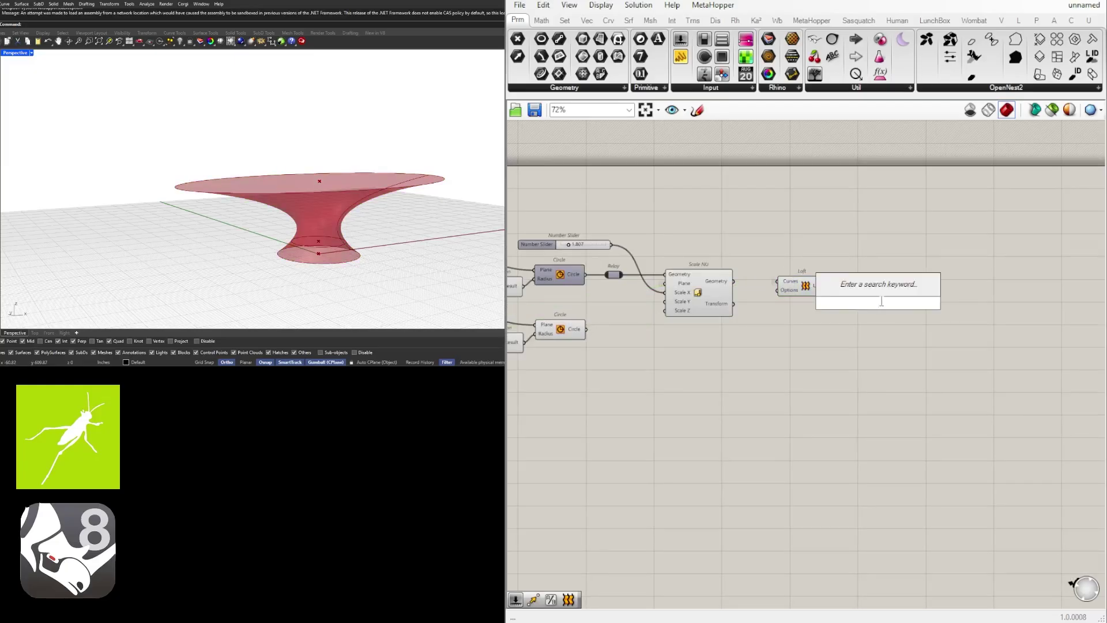
type("contour")
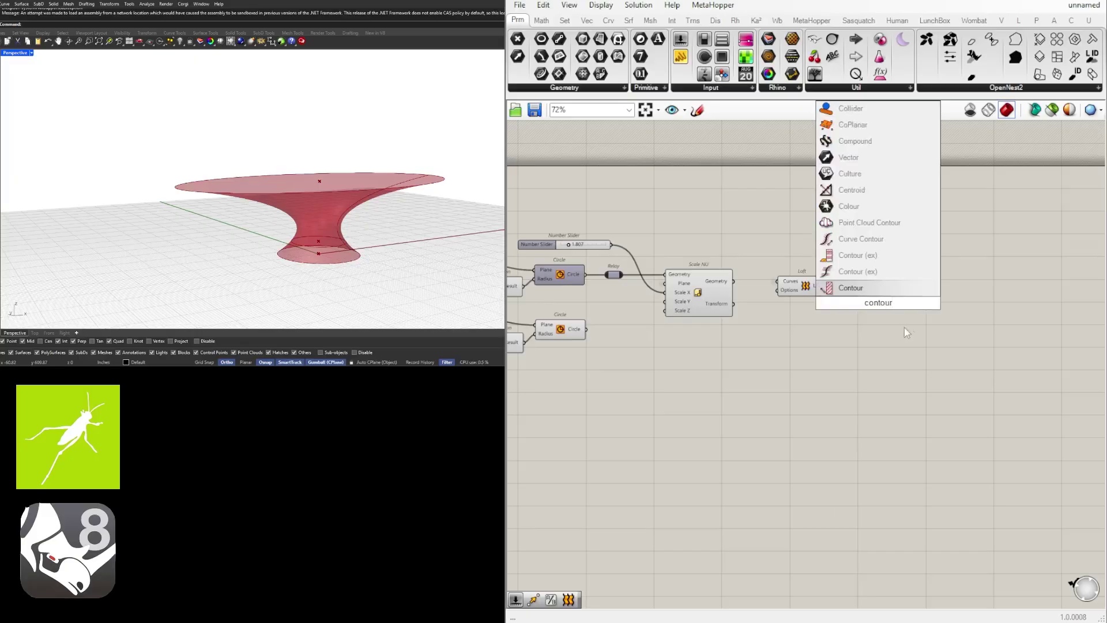
key("Return")
left_click_drag(810, 321, 913, 337)
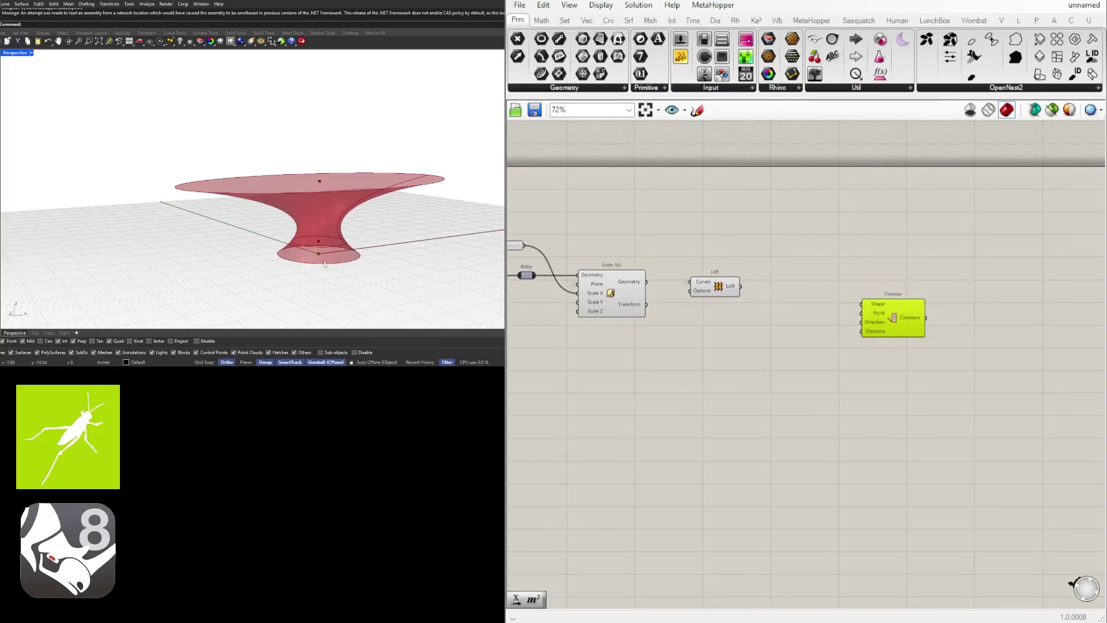
left_click(932, 347)
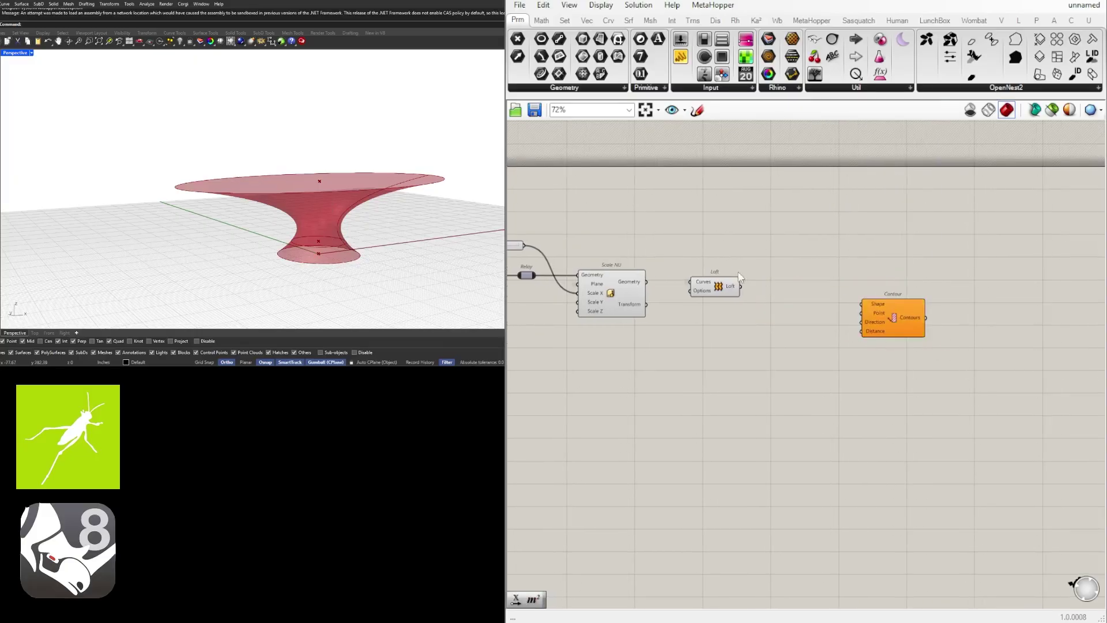
left_click(718, 291)
left_click_drag(741, 286, 871, 323)
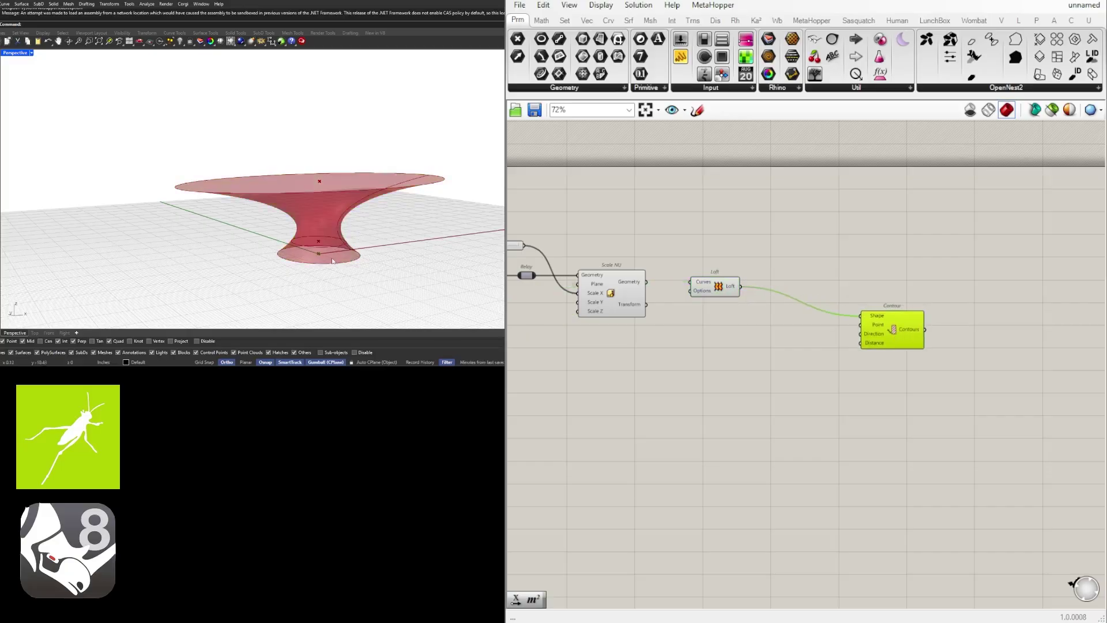
Wire the shared base Point parameter into the Contour component's Point input
right_click_drag(321, 254, 309, 259)
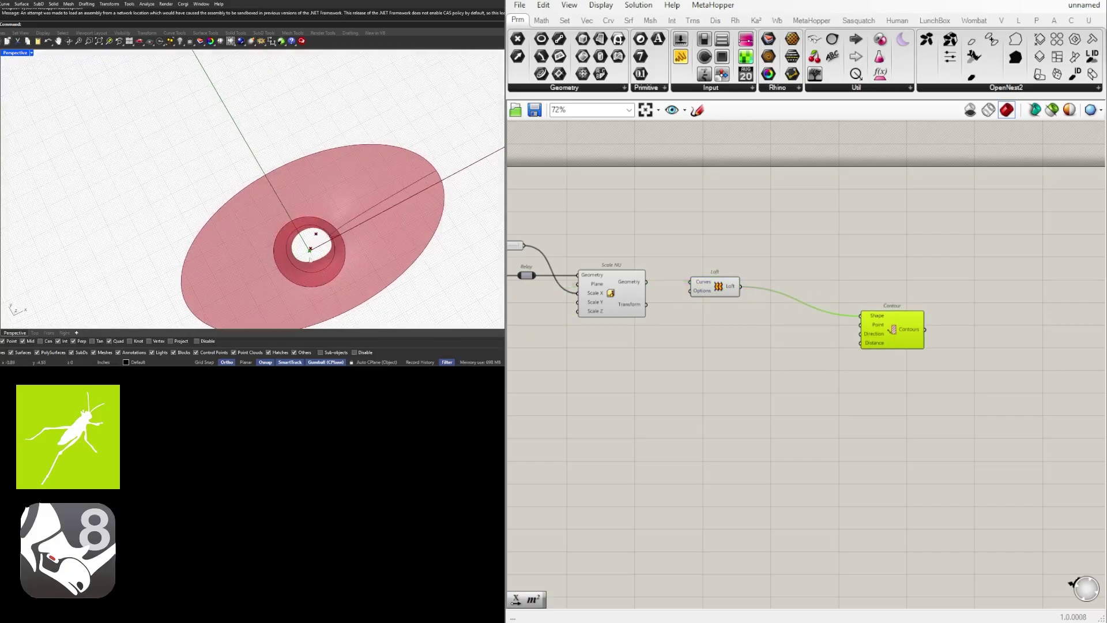
scroll(781, 323, "down", 3)
scroll(692, 304, "up", 3)
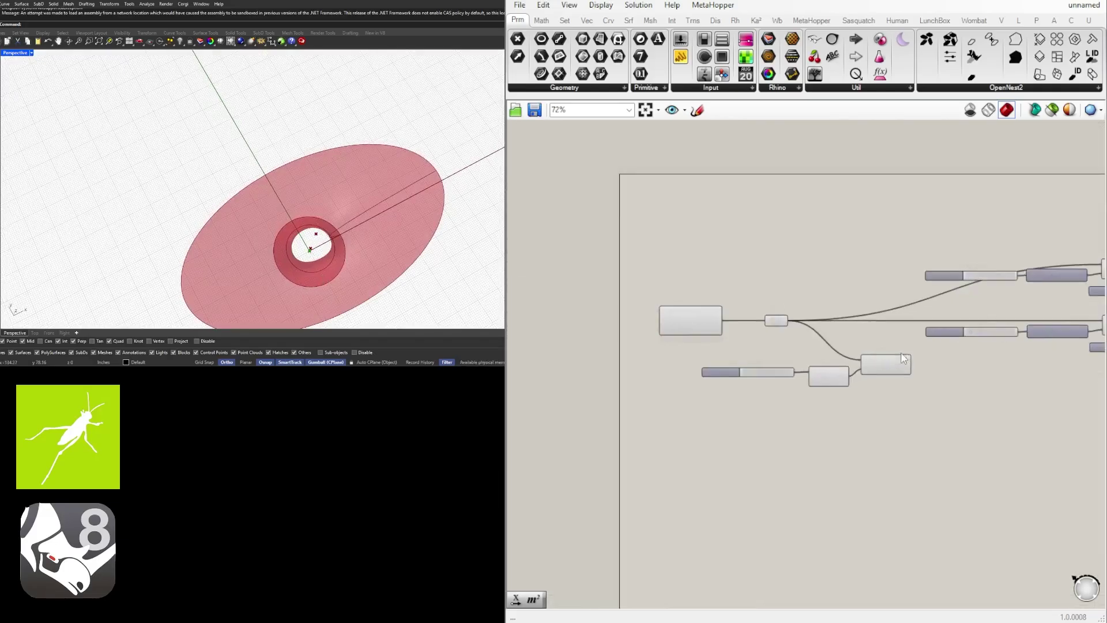
left_click(677, 305)
left_click(675, 250)
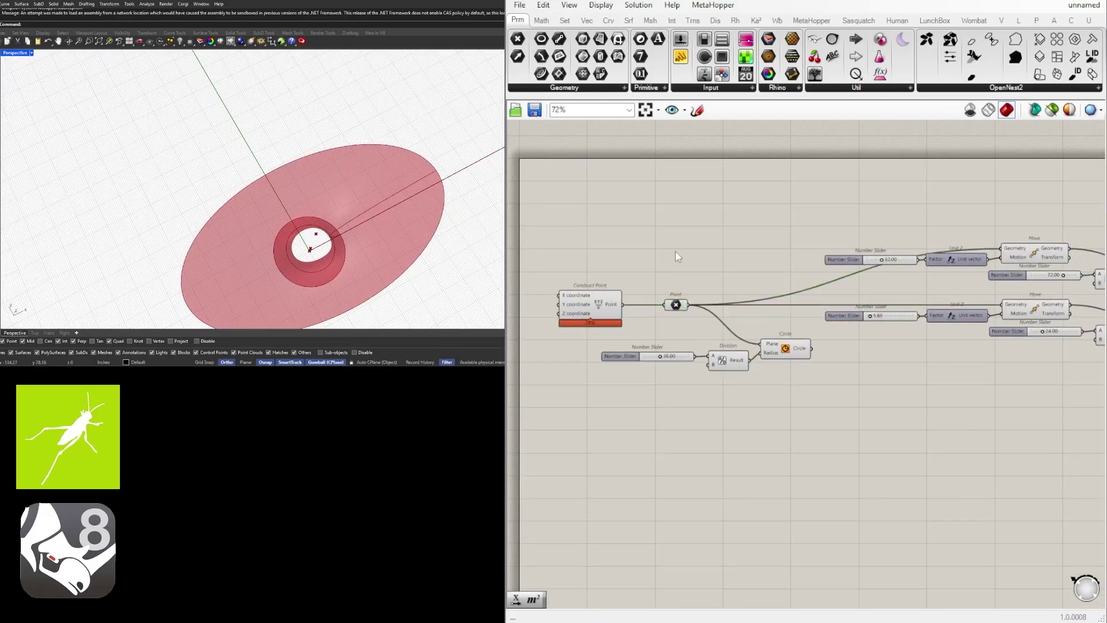
left_click(677, 306)
scroll(692, 304, "down", 3)
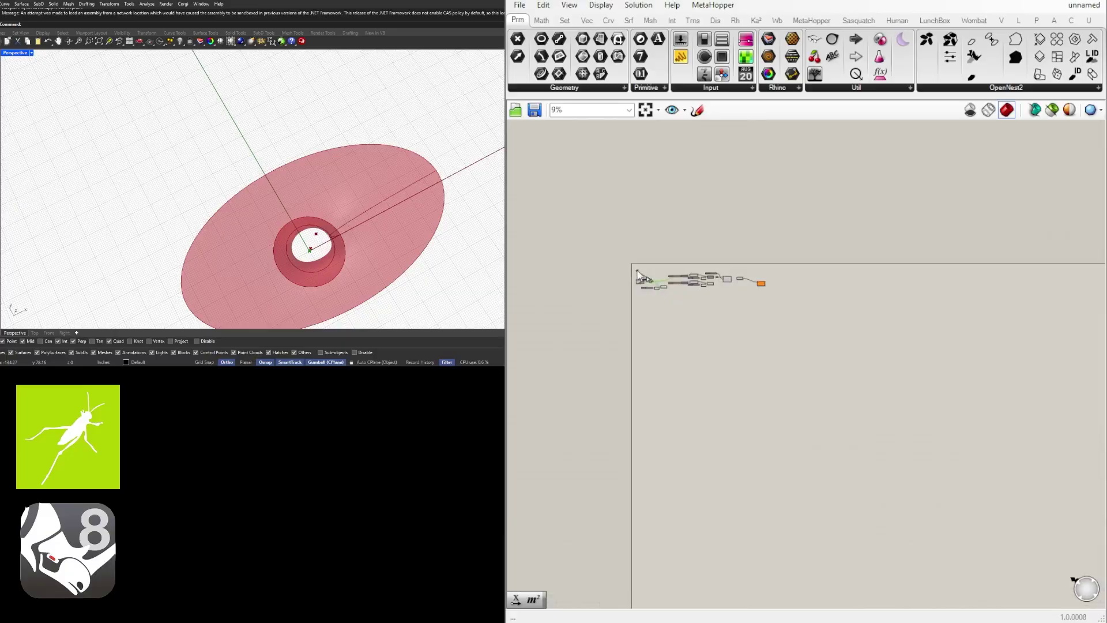
scroll(775, 302, "up", 5)
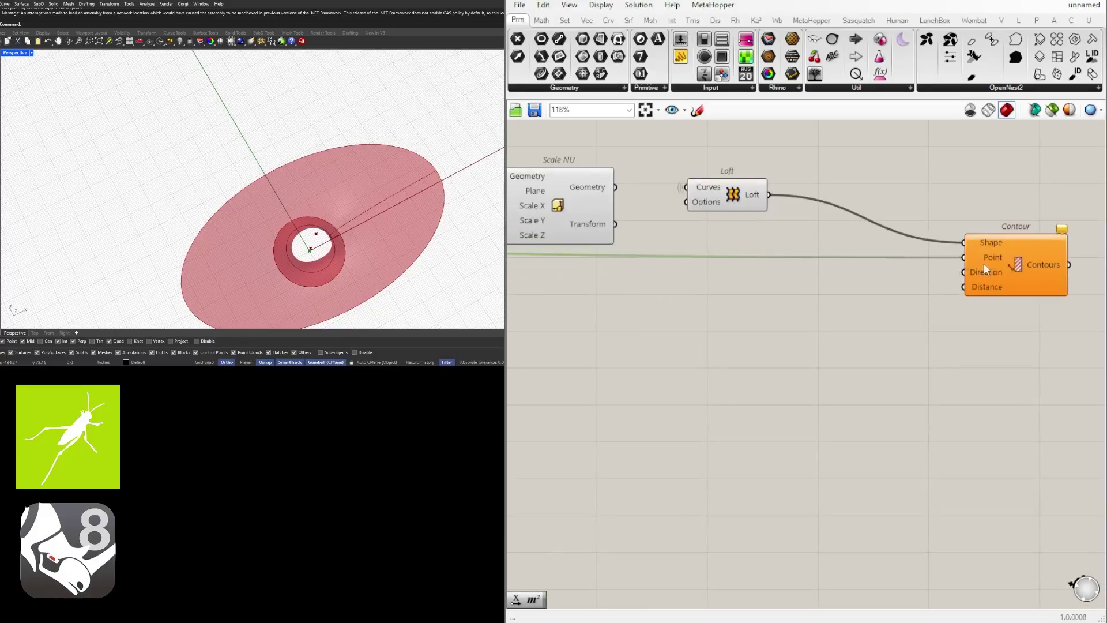
left_click(984, 269)
Add a Unit Z vector below the Loft and wire it into the Contour's Direction input
right_click_drag(846, 300, 703, 303)
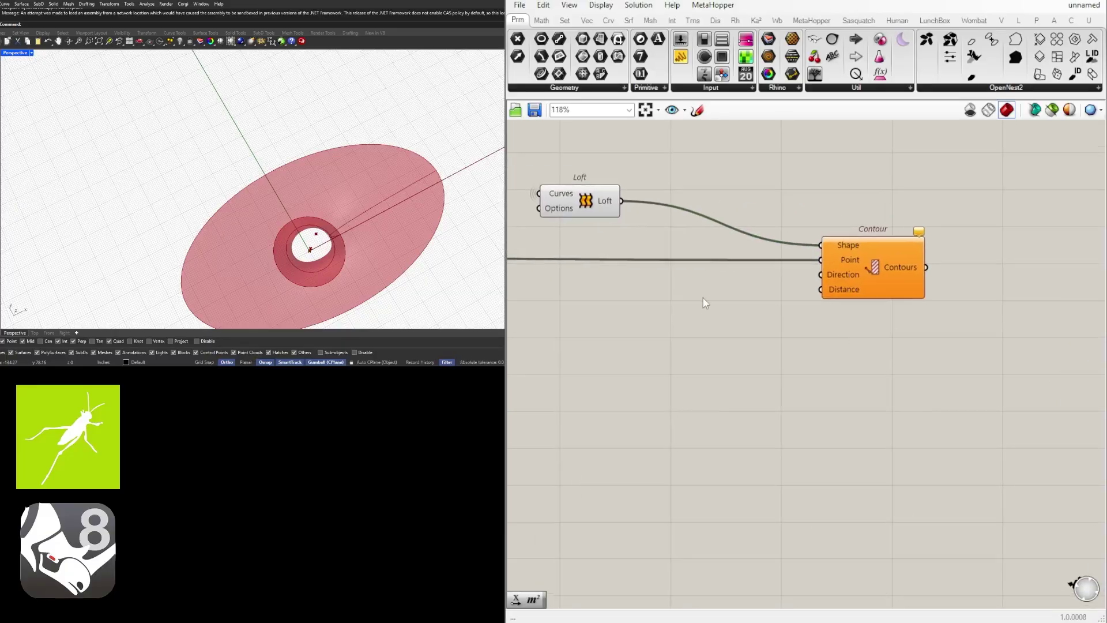
double_click(703, 298)
type("unit z")
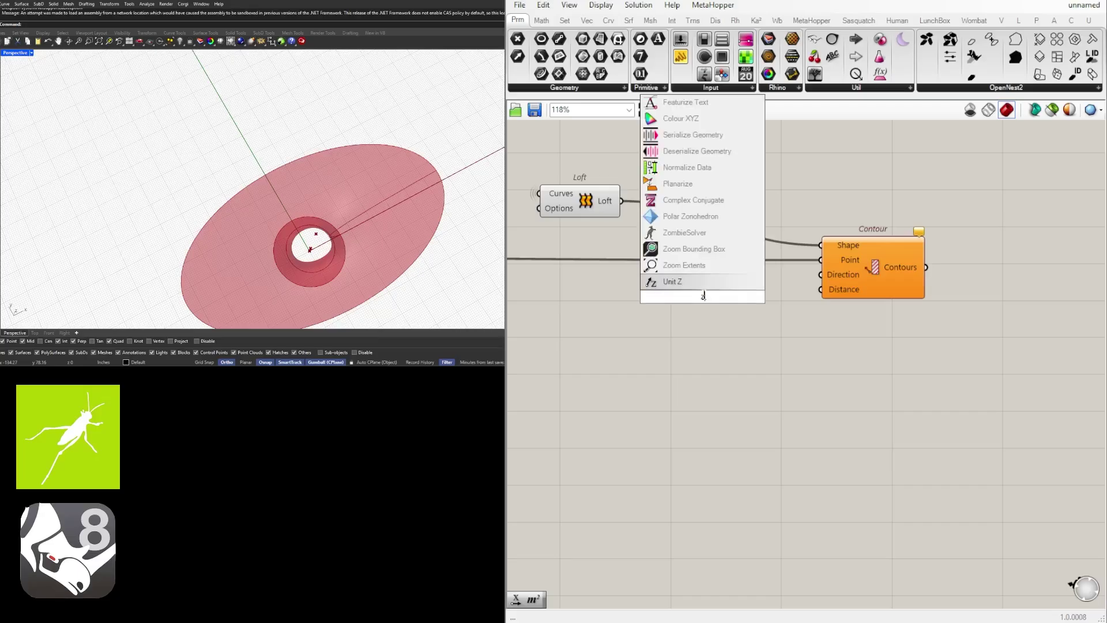
left_click(694, 278)
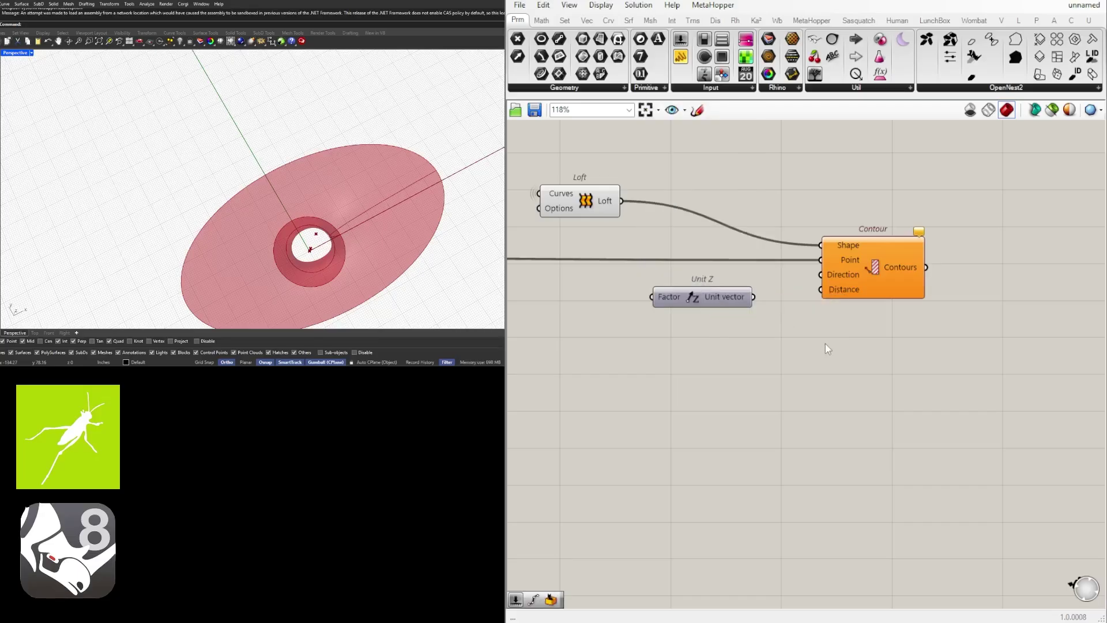
right_click_drag(26, 289, 19, 235)
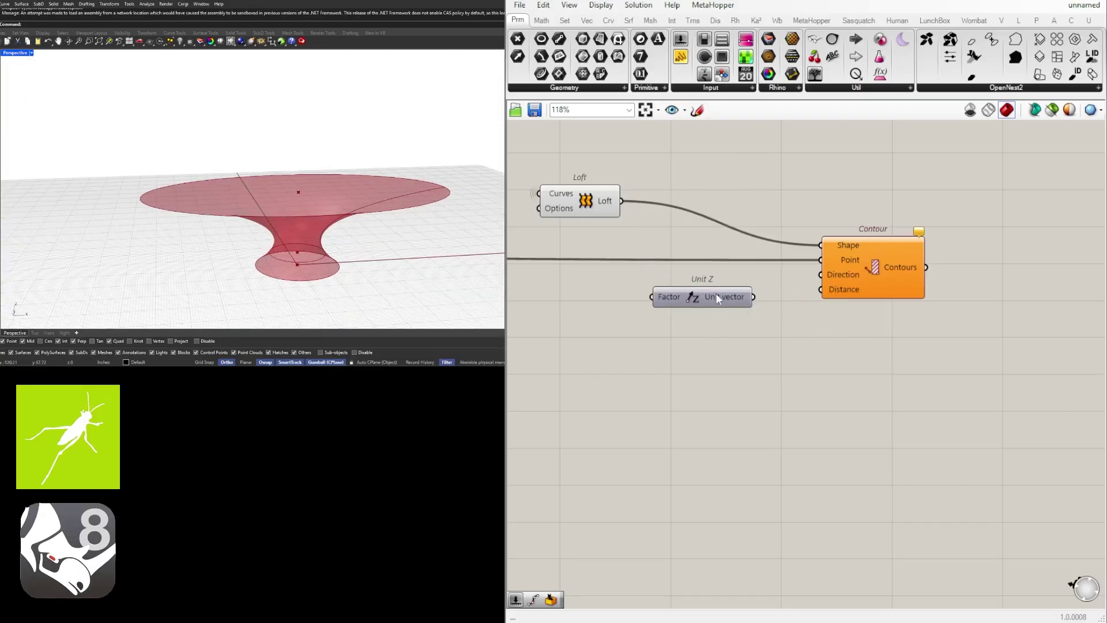
left_click_drag(717, 298, 605, 292)
left_click_drag(887, 281, 813, 279)
left_click_drag(641, 291, 748, 272)
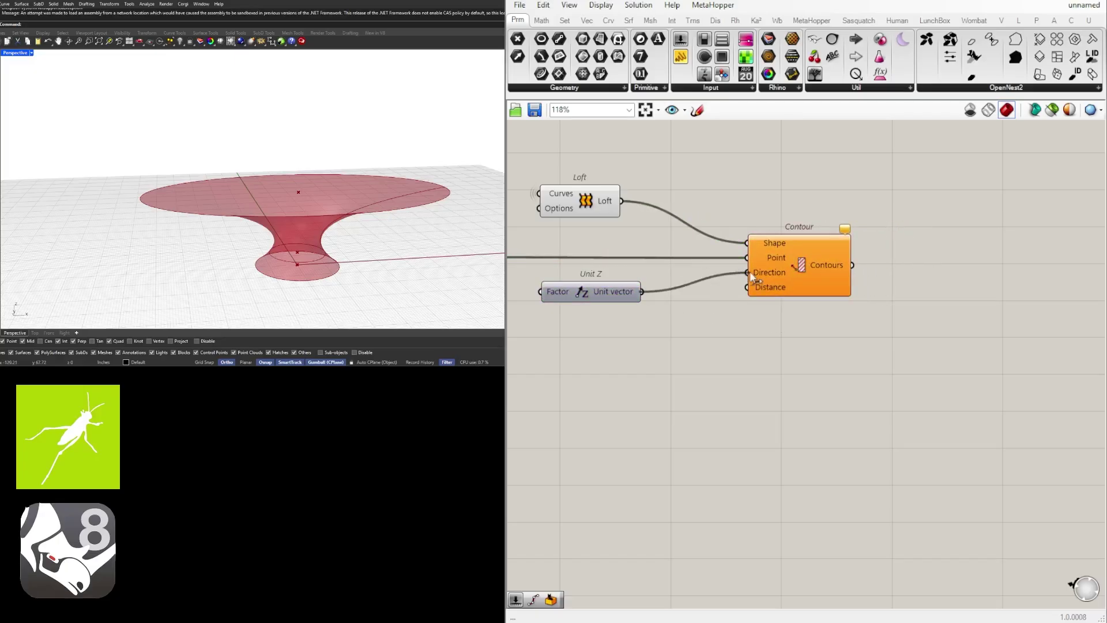
right_click_drag(618, 328, 818, 331)
left_click(784, 288)
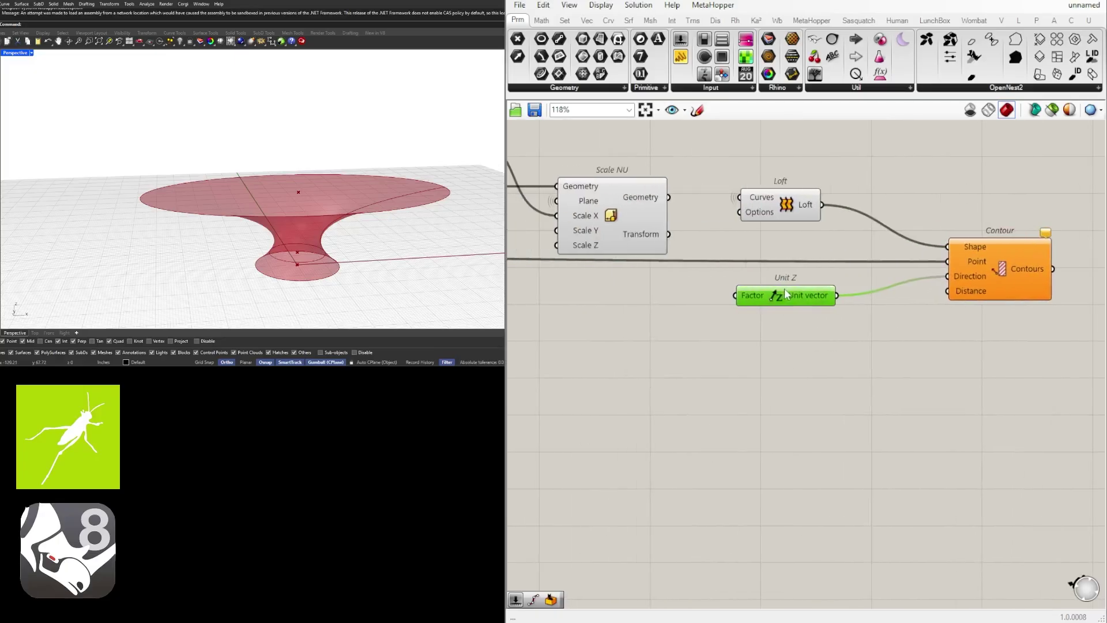
left_click(826, 334)
double_click(768, 350)
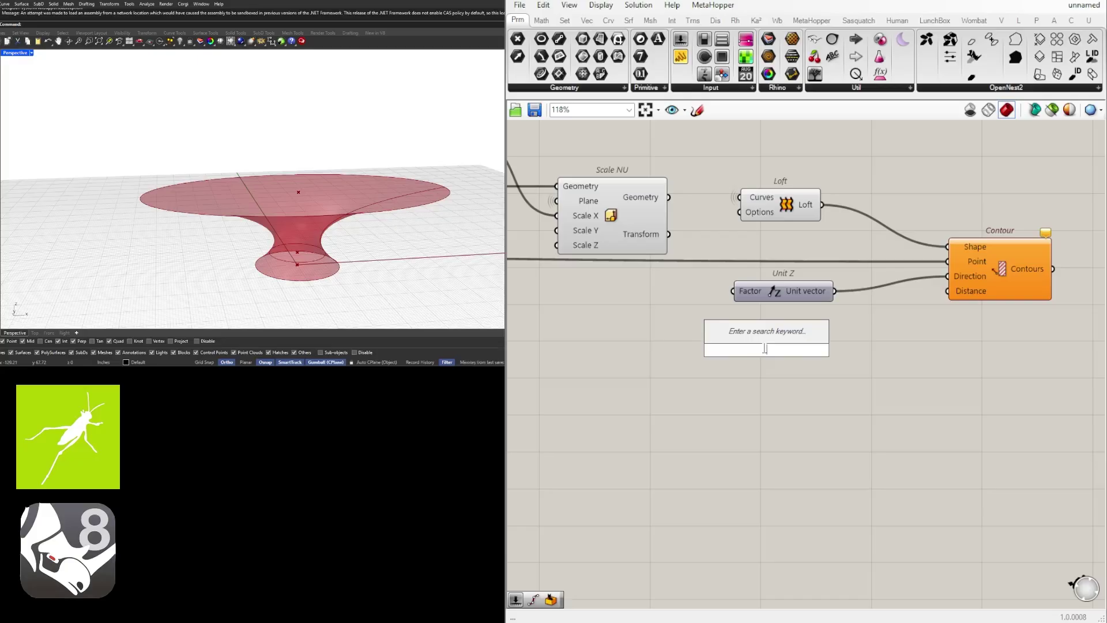
type("1")
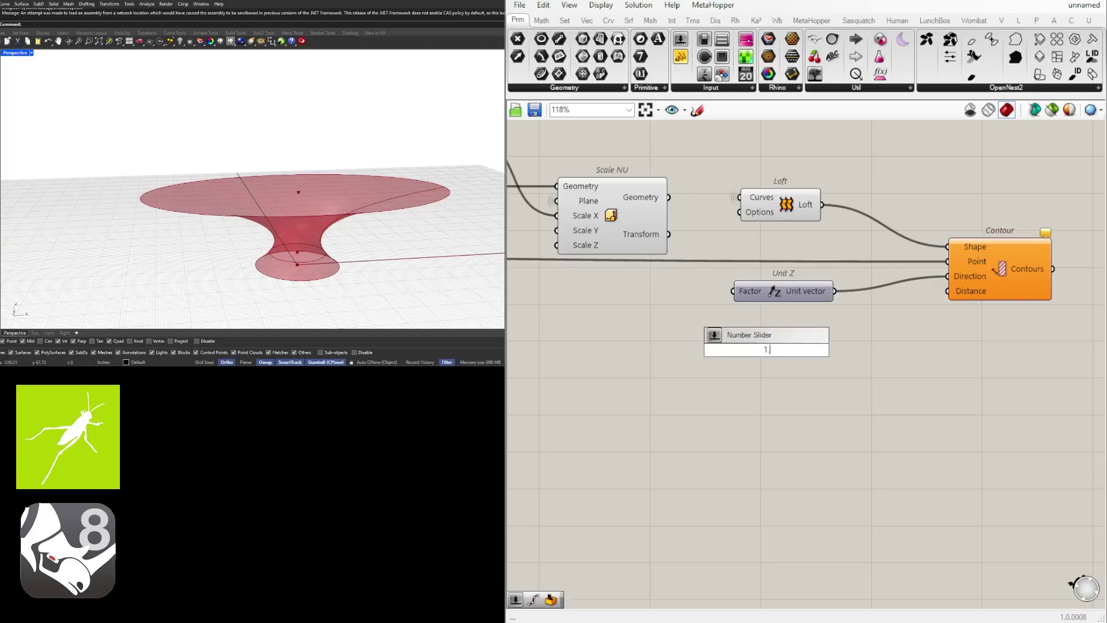
key("Return")
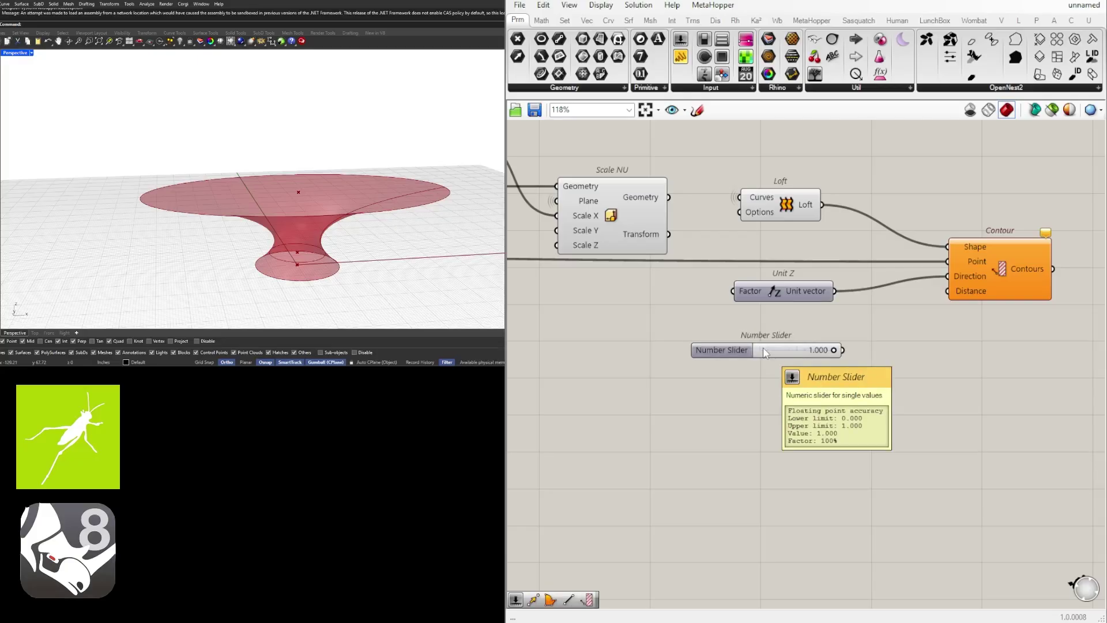
key("Delete")
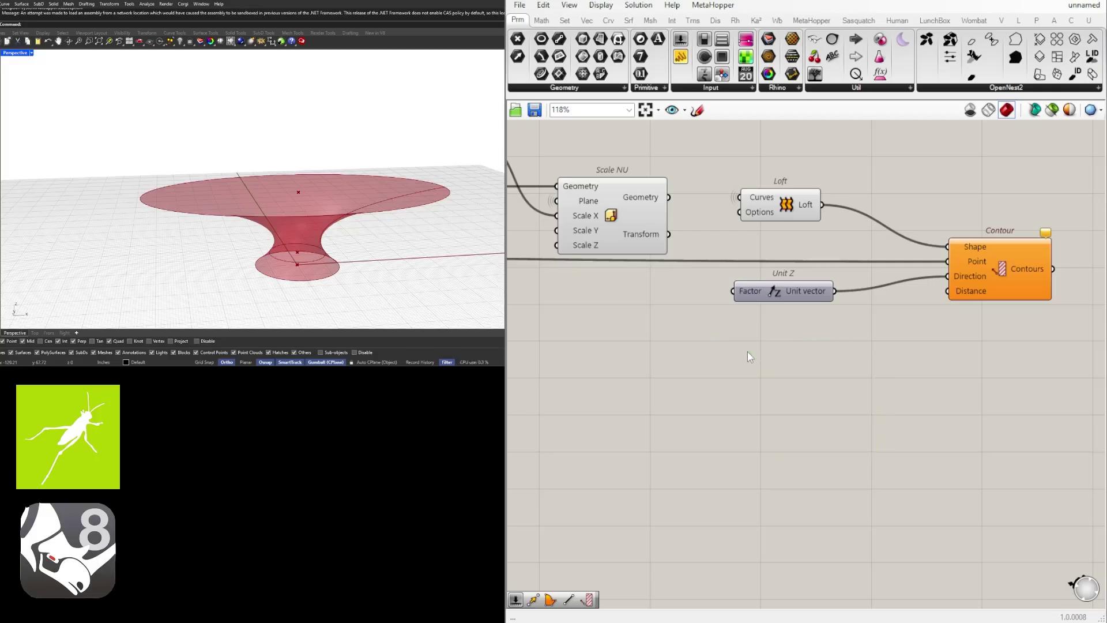
Add a number slider of 2.000 below Unit Z and wire it into the Contour's Distance input
double_click(747, 351)
type("2")
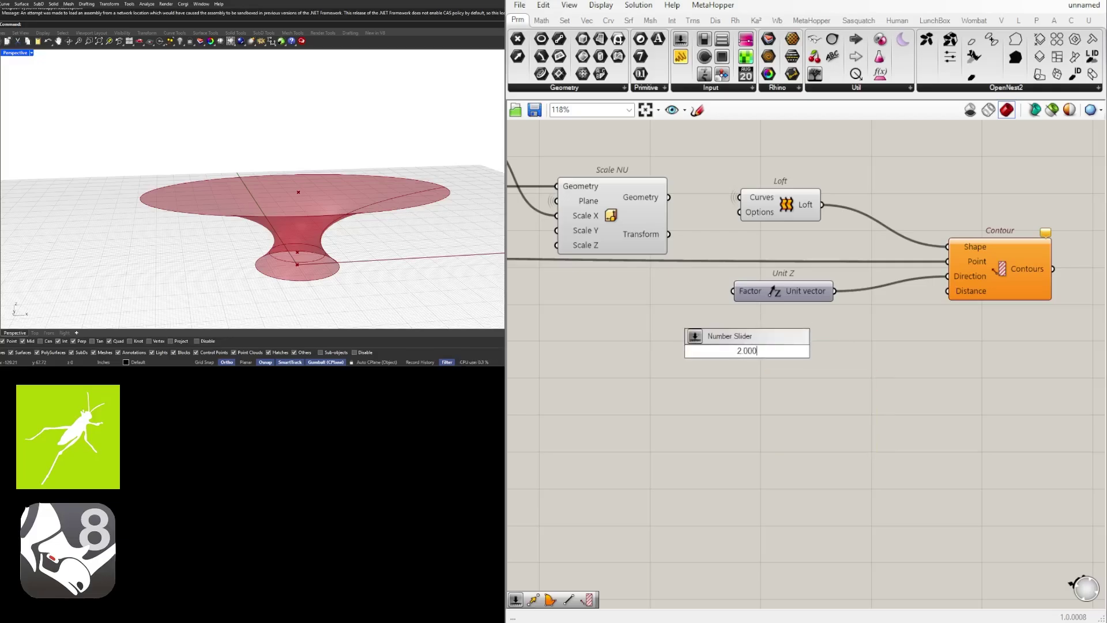
type(".000")
key("Return")
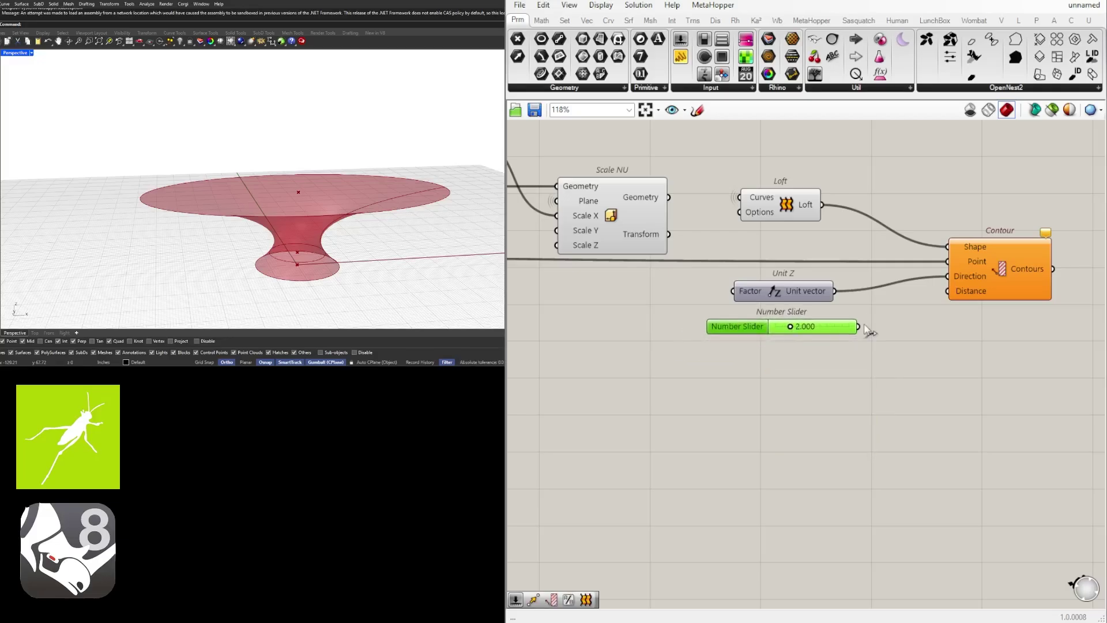
left_click_drag(859, 326, 948, 290)
mouse_move(287, 219)
right_mouse_down()
mouse_move(287, 184)
mouse_move(290, 233)
right_mouse_up()
left_click(991, 275)
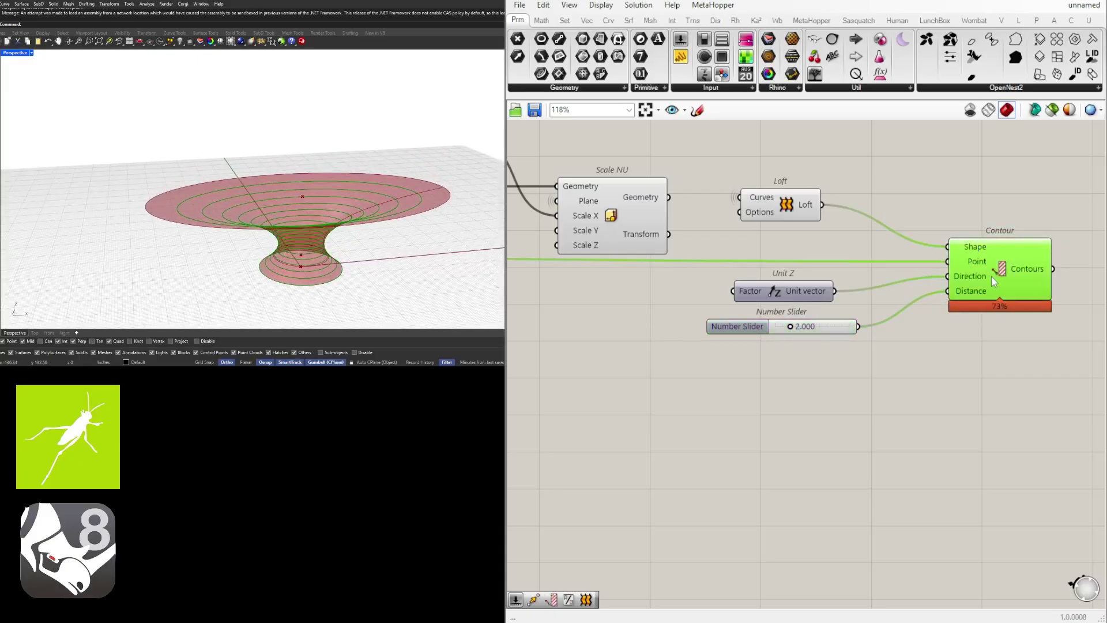
Set the Contour's Distance slider to 1.5
right_click_drag(927, 397, 828, 407)
right_click_drag(739, 358, 653, 354)
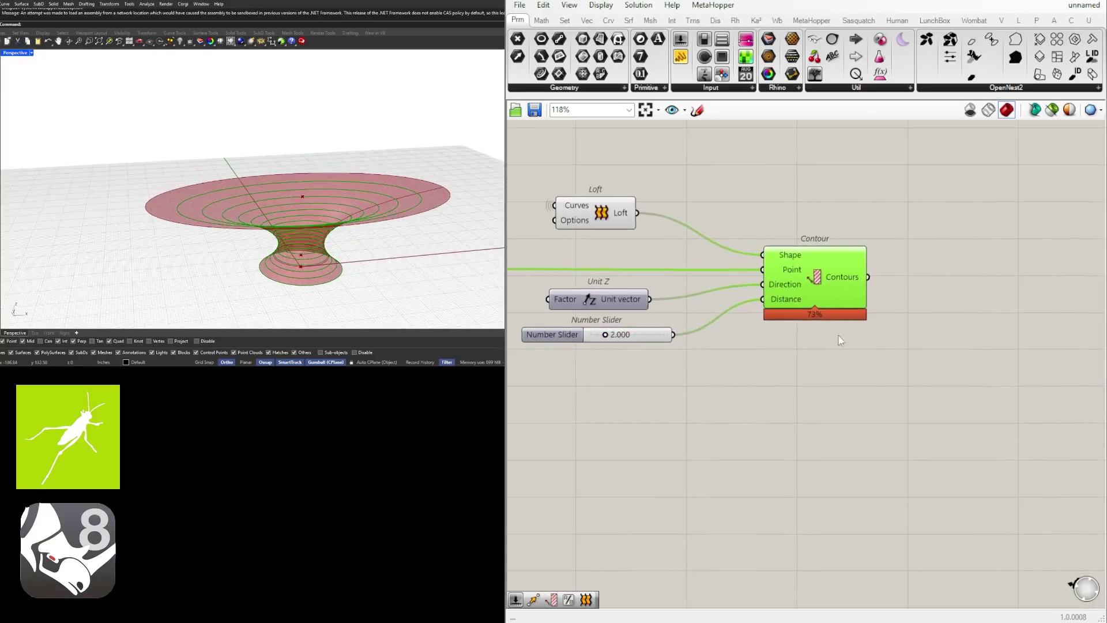
scroll(646, 353, "up", 4)
double_click(634, 337)
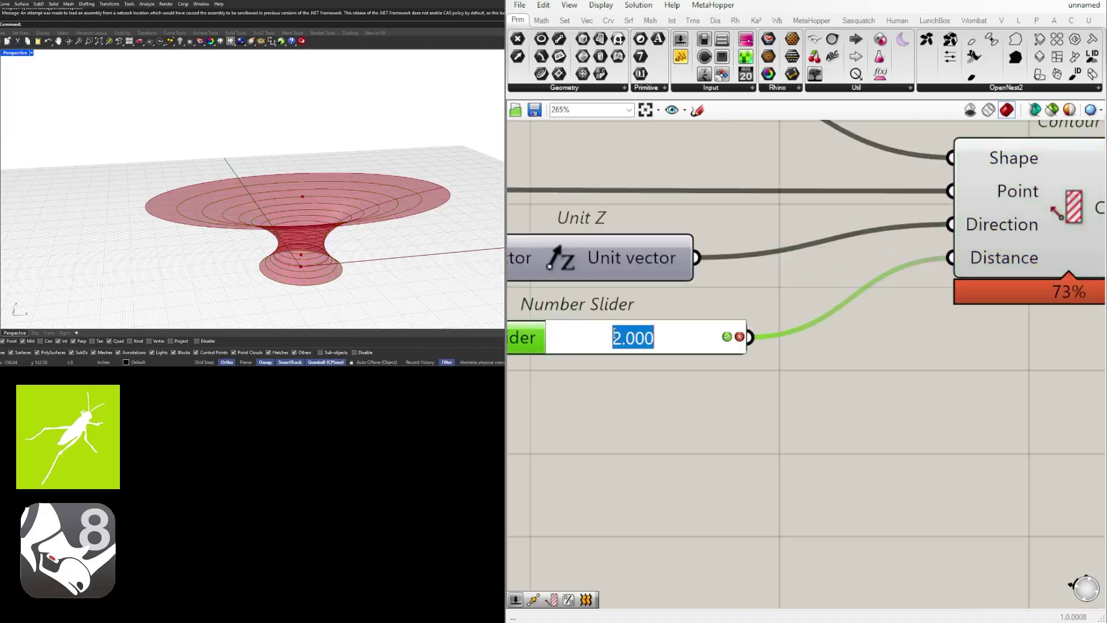
type("1.5")
key("Return")
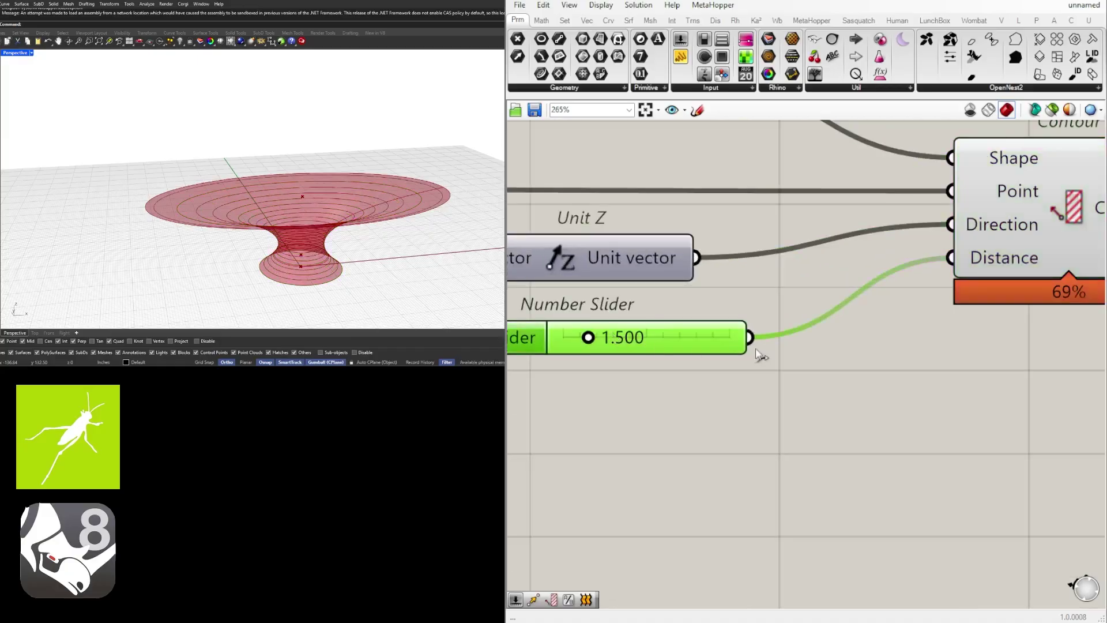
Turn off the preview of the Loft component so only its contour curves are displayed
scroll(759, 353, "down", 5)
mouse_move(197, 215)
right_mouse_down()
mouse_move(219, 207)
mouse_move(190, 220)
mouse_move(208, 216)
right_mouse_up()
right_click_drag(874, 350, 857, 354)
scroll(857, 354, "down", 2)
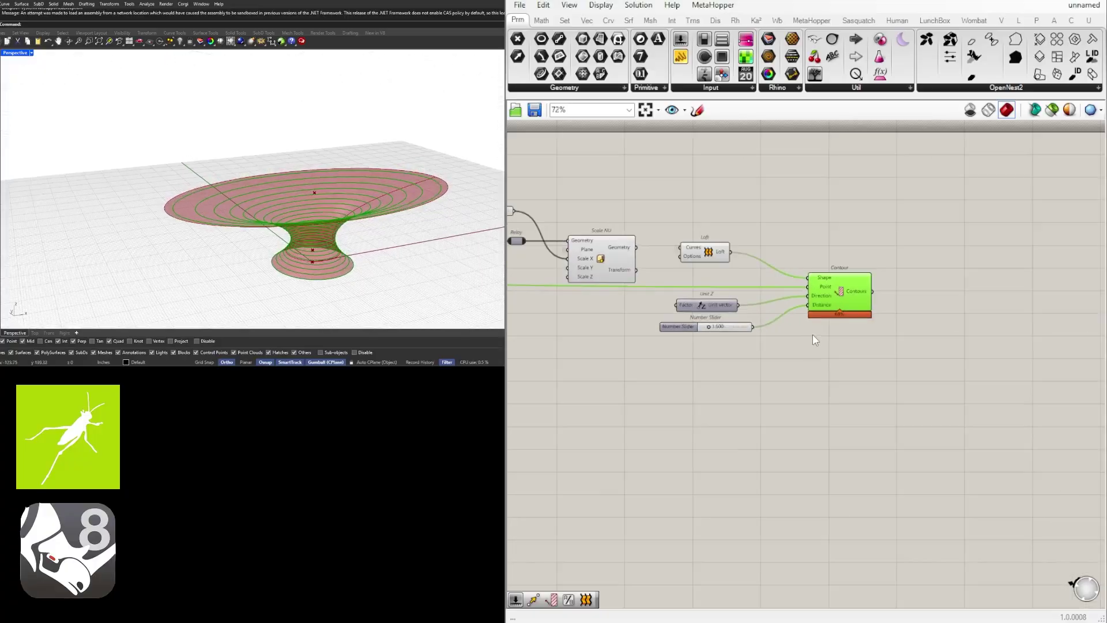
left_click(821, 390)
left_click(709, 258)
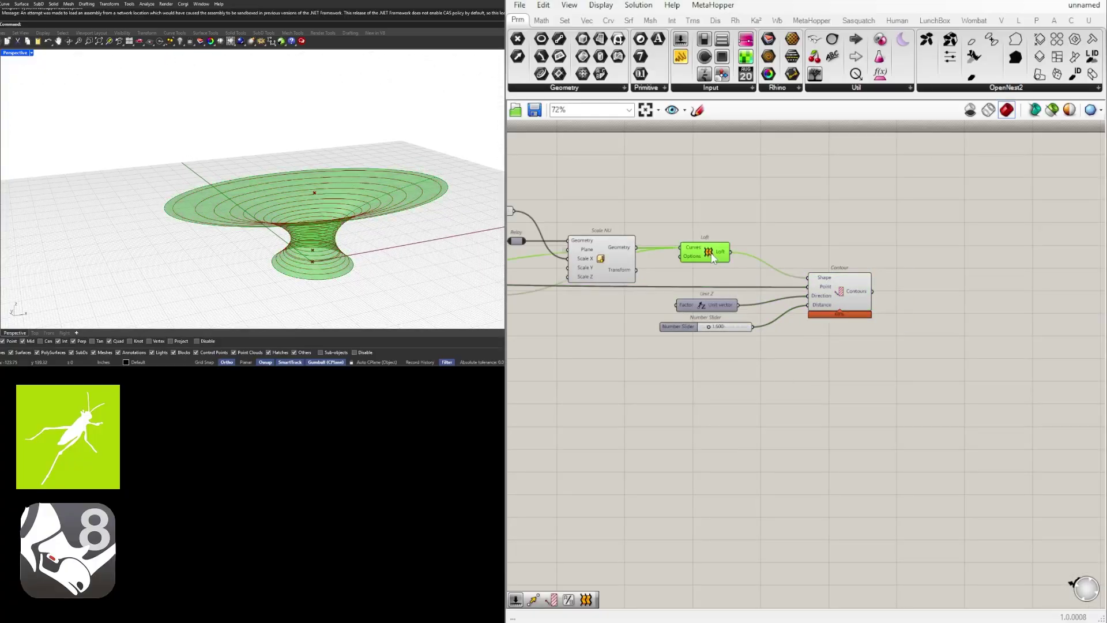
middle_click(713, 258)
left_click(709, 199)
mouse_move(312, 191)
right_mouse_down()
mouse_move(300, 167)
mouse_move(327, 179)
right_mouse_up()
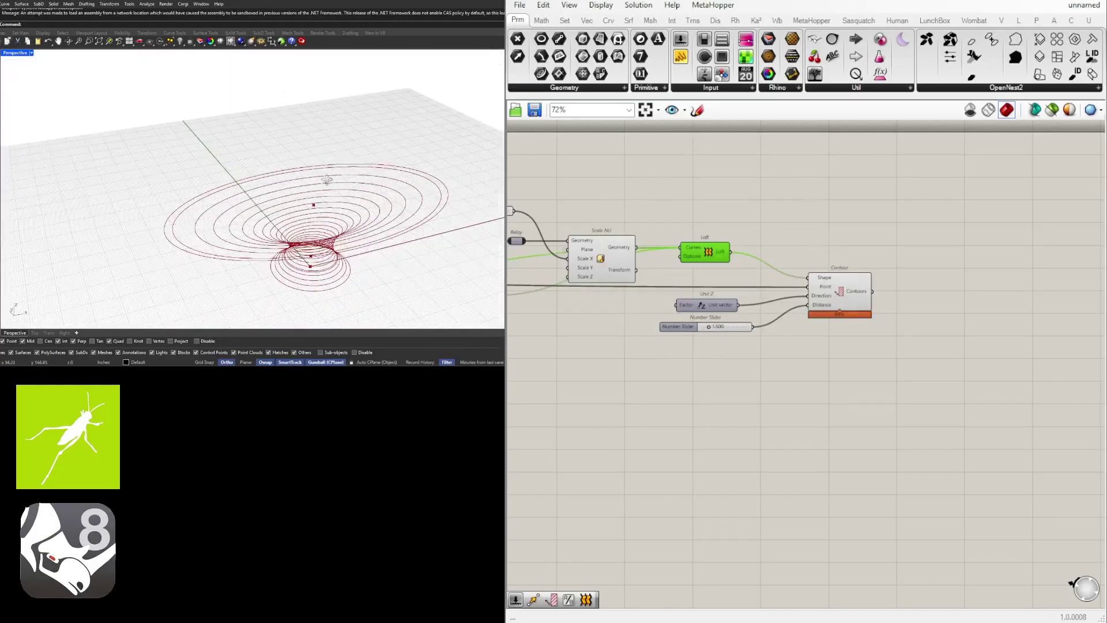
Turn off the preview of the two upper Circle components, the Relay and the Scale NU component
scroll(713, 264, "down", 2)
left_click(805, 256)
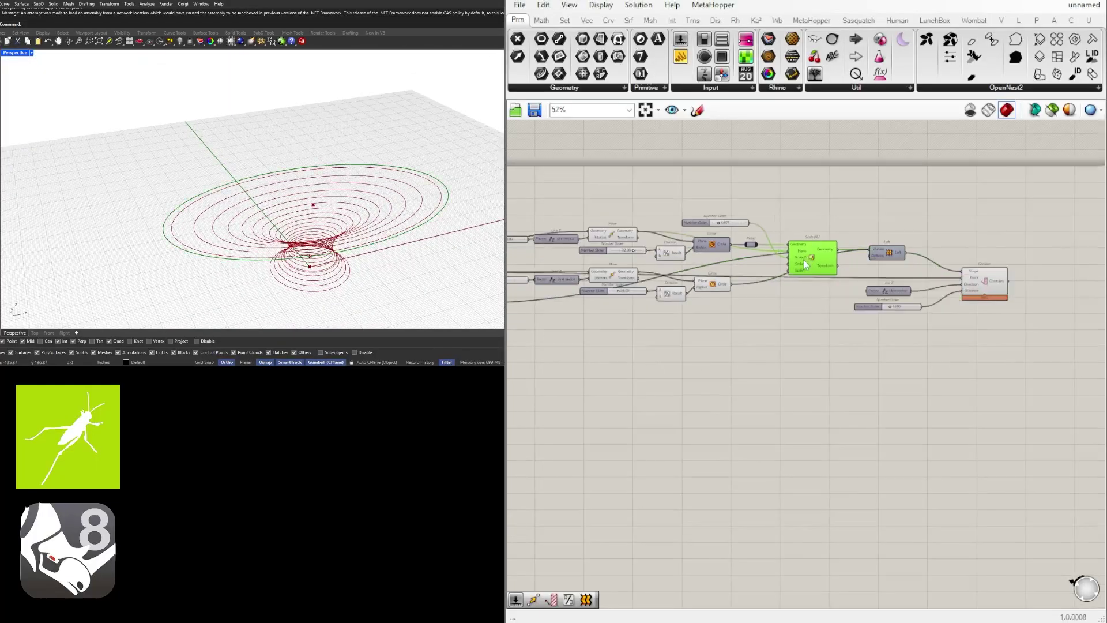
scroll(682, 251, "up", 3)
left_click_drag(902, 321, 744, 237)
middle_click(749, 239)
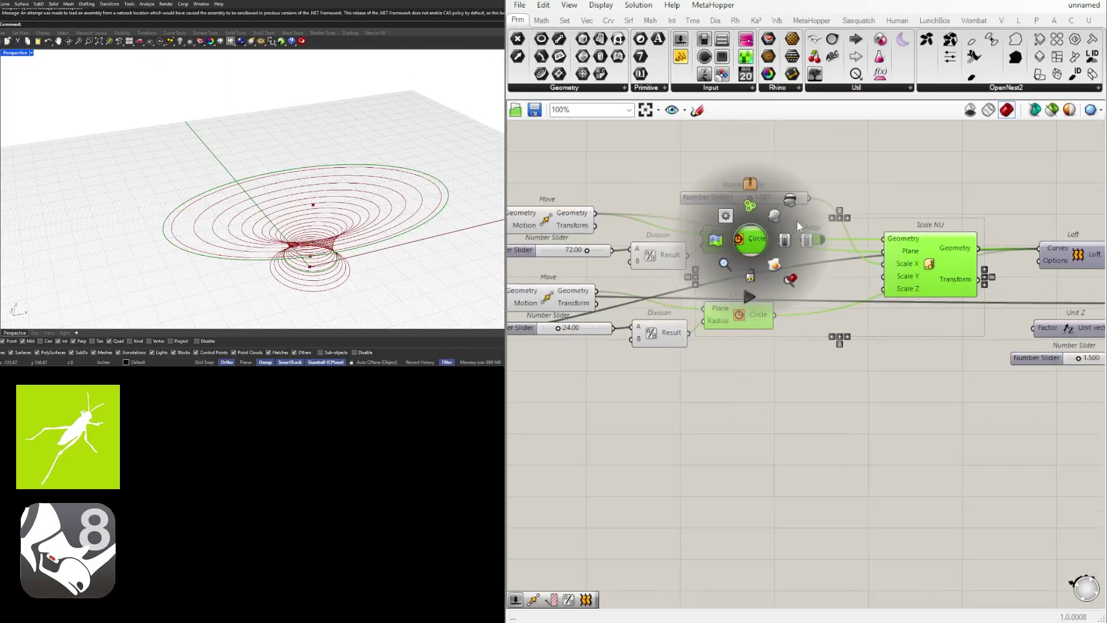
left_click(799, 208)
right_click_drag(89, 155, 354, 234)
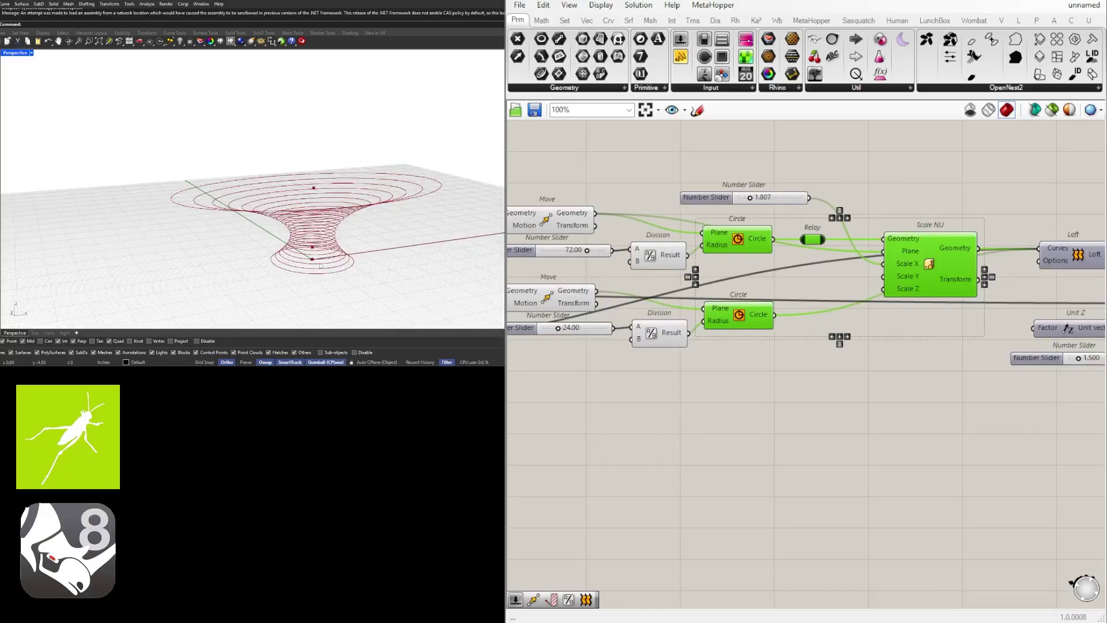
right_click_drag(893, 372, 676, 372)
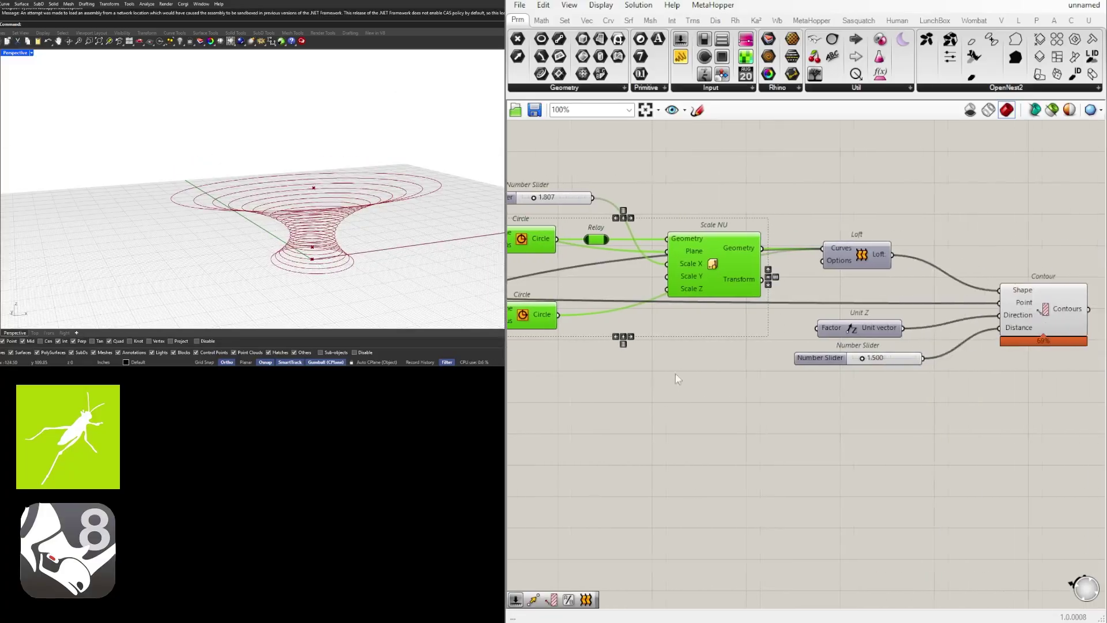
left_click(875, 272)
left_click(871, 247)
right_click_drag(1098, 319, 1003, 312)
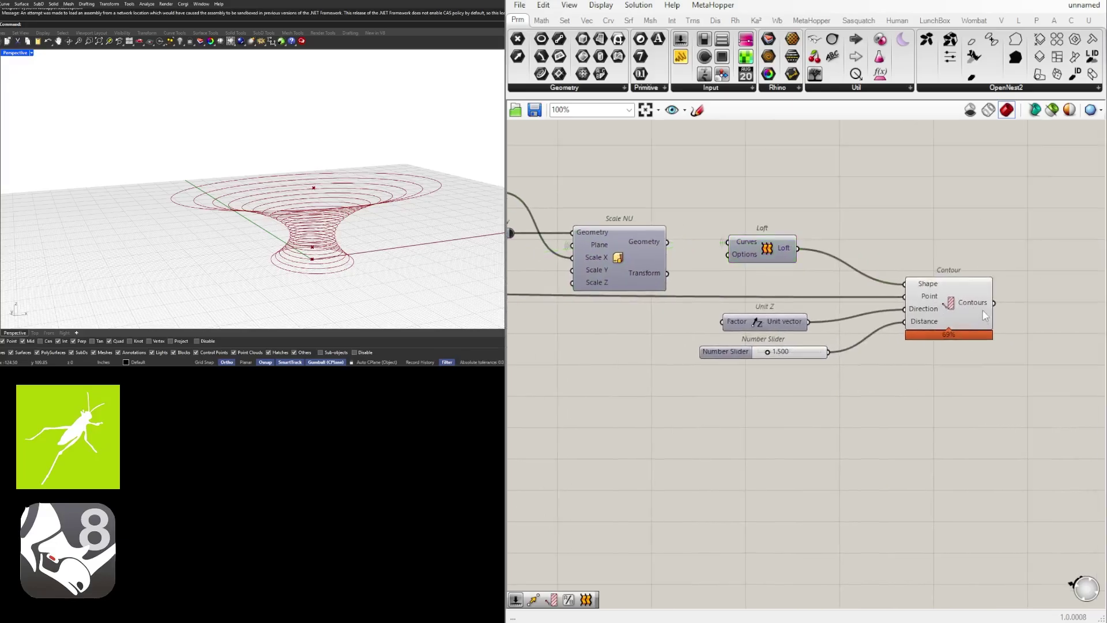
left_click(985, 315)
left_click(1037, 363)
Move the Contour's Distance slider further down and add a Unit X vector between it and Unit Z
left_click_drag(749, 353, 749, 402)
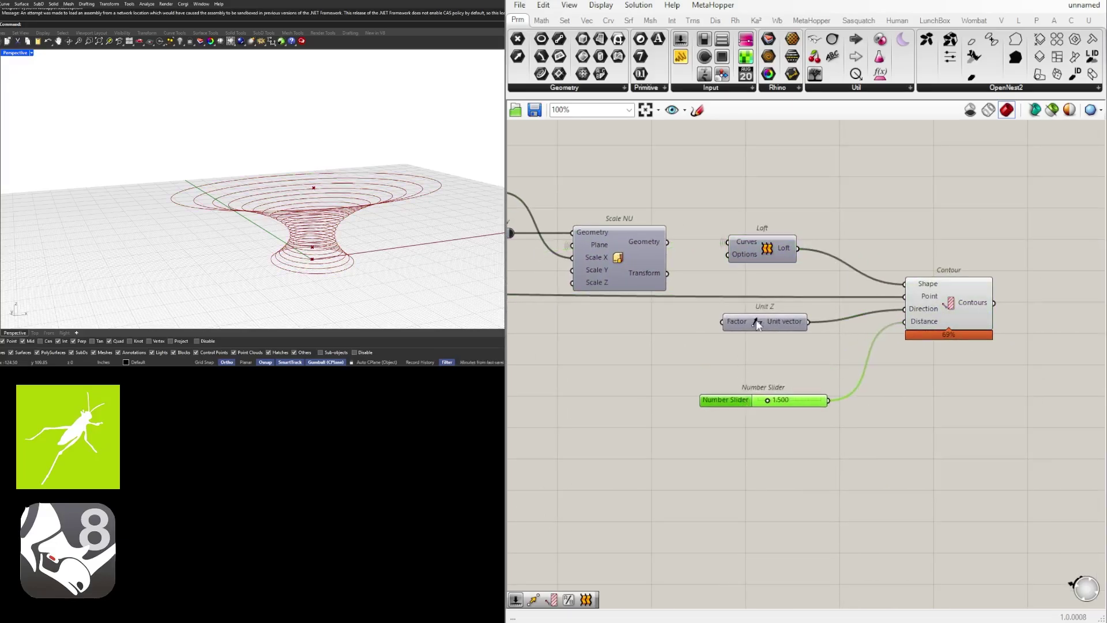
scroll(765, 318, "up", 2)
left_click(766, 317)
double_click(661, 320)
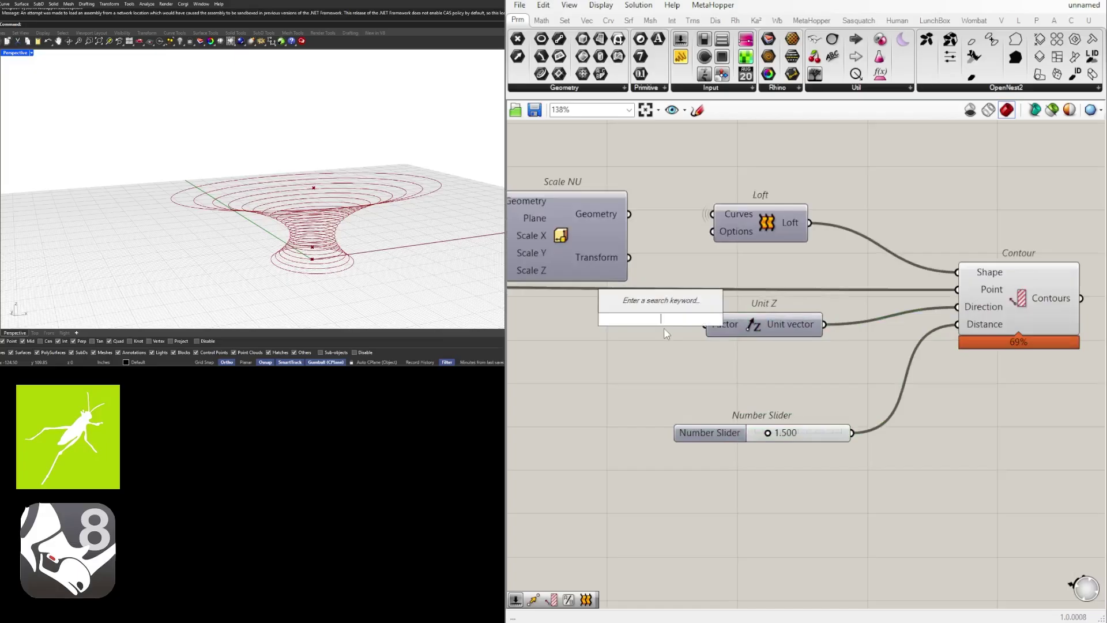
type("unit x")
left_click(670, 305)
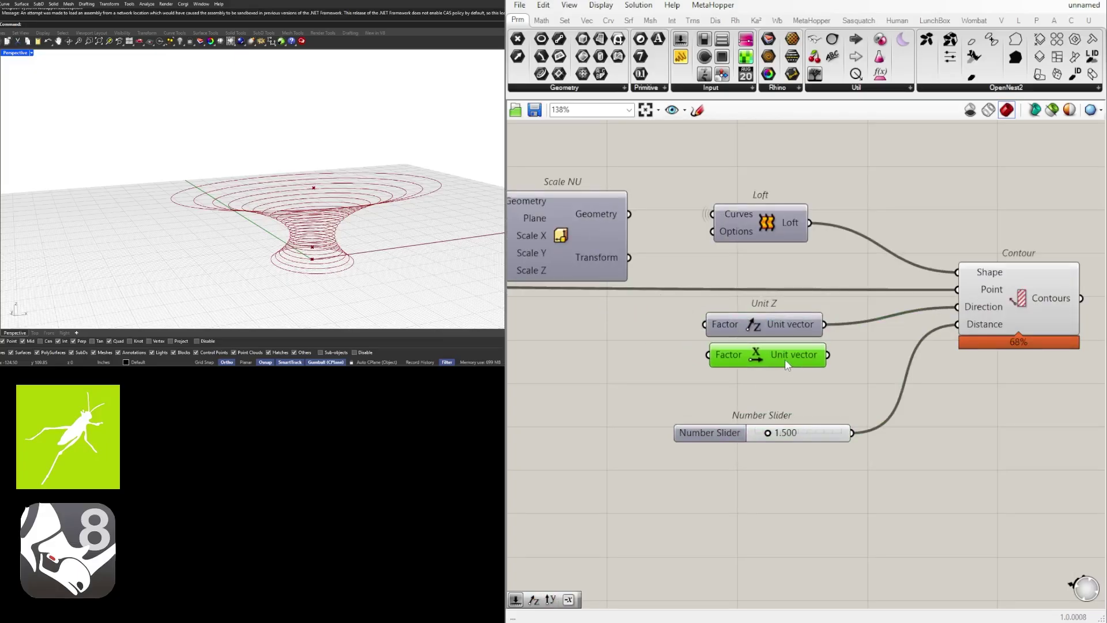
Try the Unit X vector as the Contour's Direction, inspect the slices, and reconnect Unit Z
left_click_drag(827, 356, 957, 306)
right_click_drag(433, 231, 114, 200)
left_click_drag(824, 324, 958, 307)
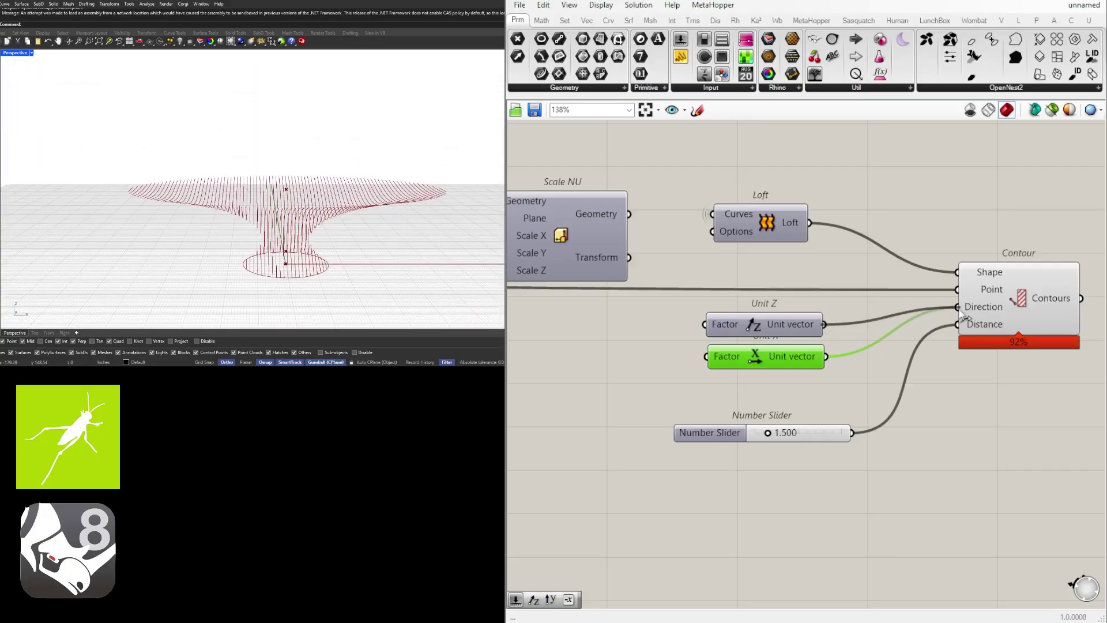
Show the four-viewport layout in Rhino and examine the stacked horizontal contours in the side views
right_click_drag(987, 328, 870, 341)
left_click(904, 316)
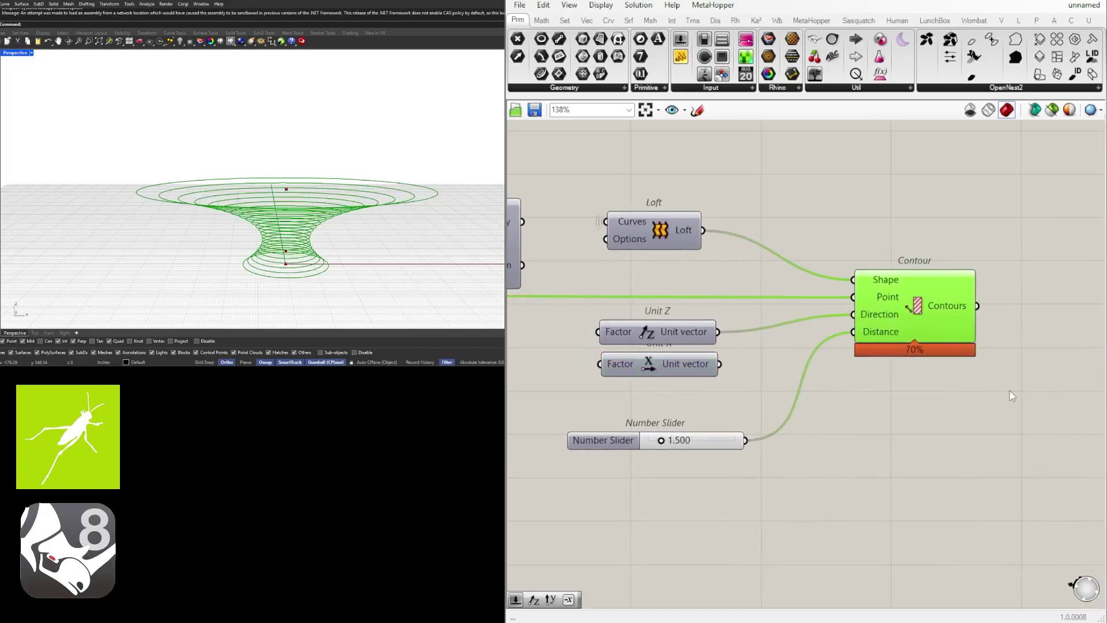
right_click_drag(1013, 394, 898, 388)
left_click(898, 388)
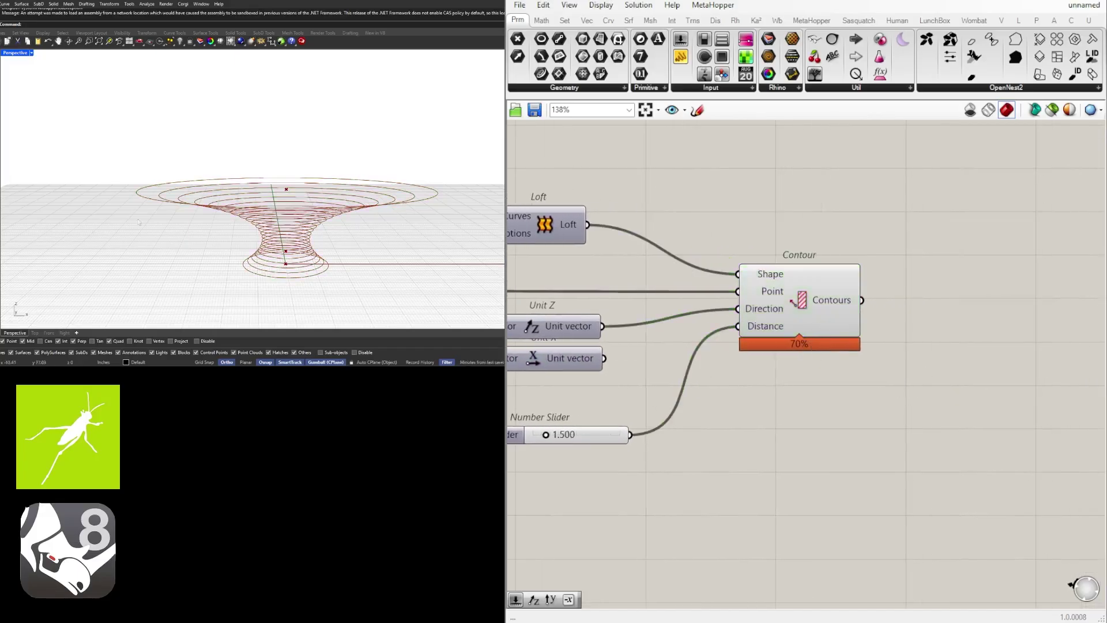
double_click(21, 55)
right_click_drag(422, 264, 347, 245)
scroll(348, 268, "up", 10)
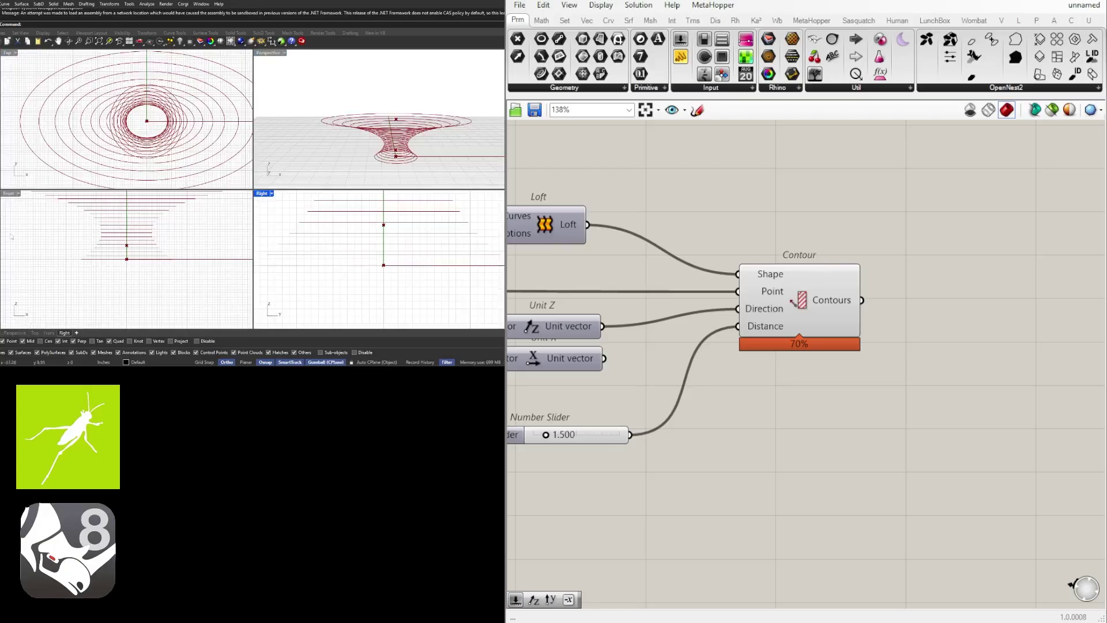
scroll(822, 414, "down", 2)
left_click(826, 328)
left_click(899, 414)
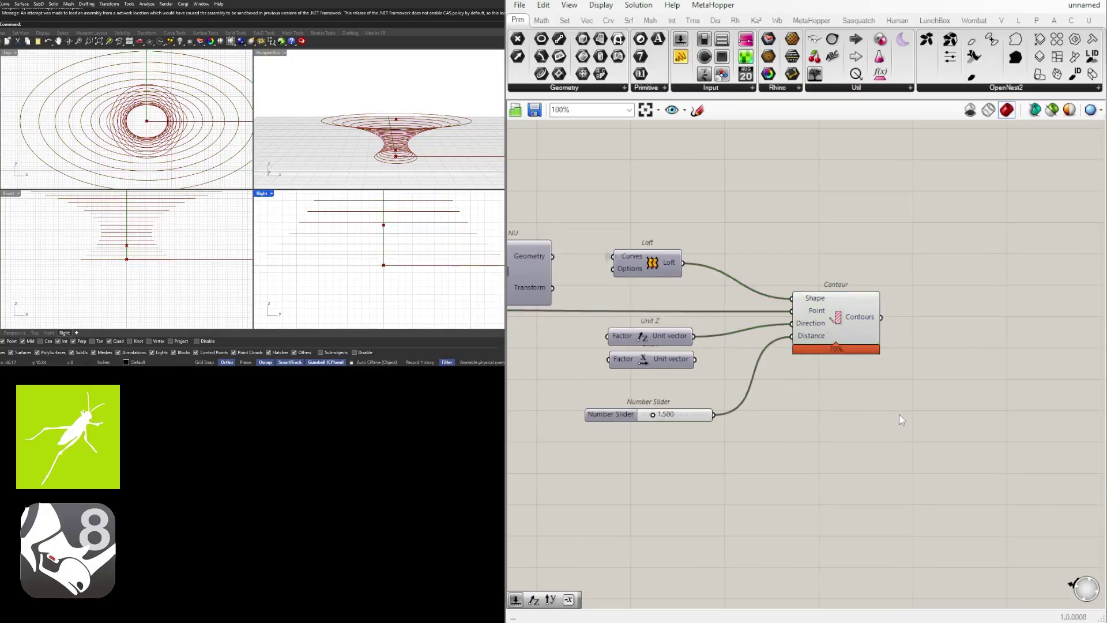
double_click(900, 413)
type("extr")
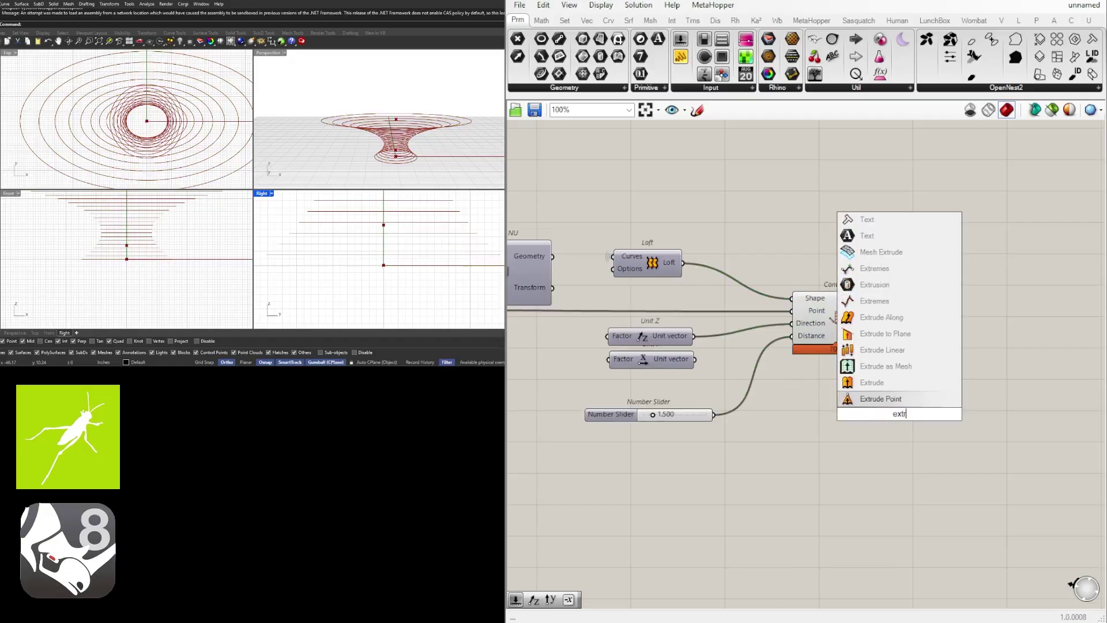
key("Up")
left_click(442, 171)
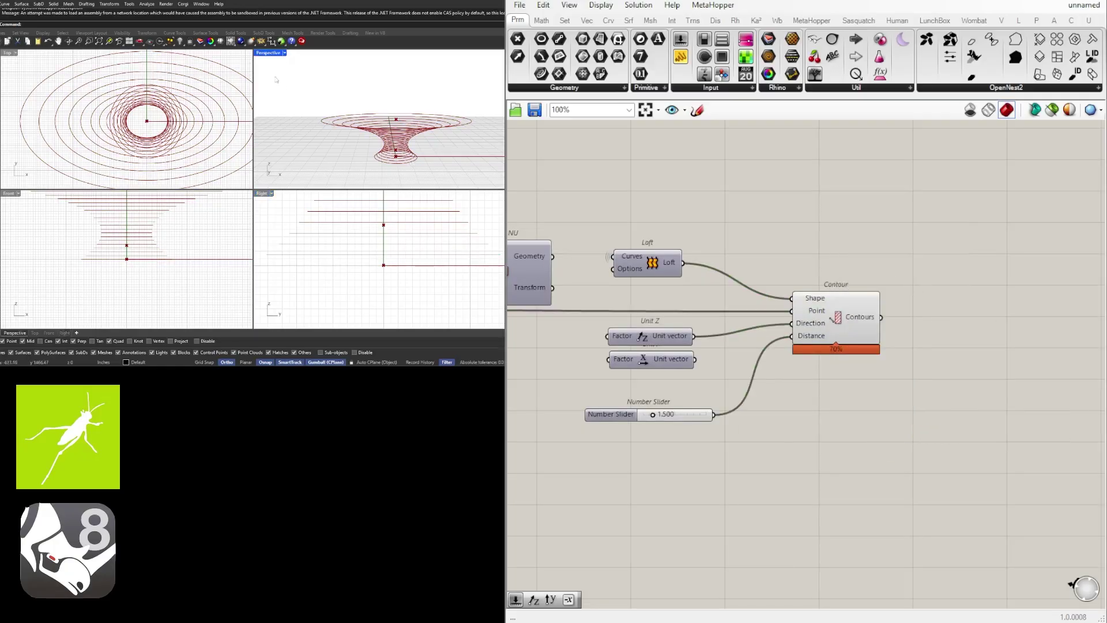
right_click_drag(916, 358, 857, 363)
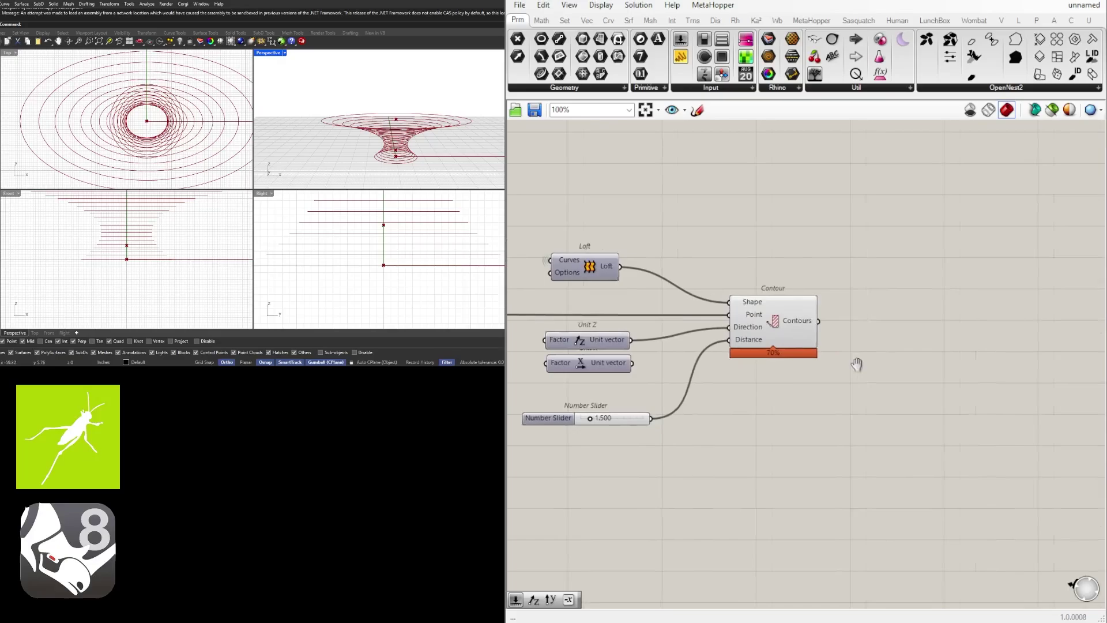
double_click(888, 369)
type("bou")
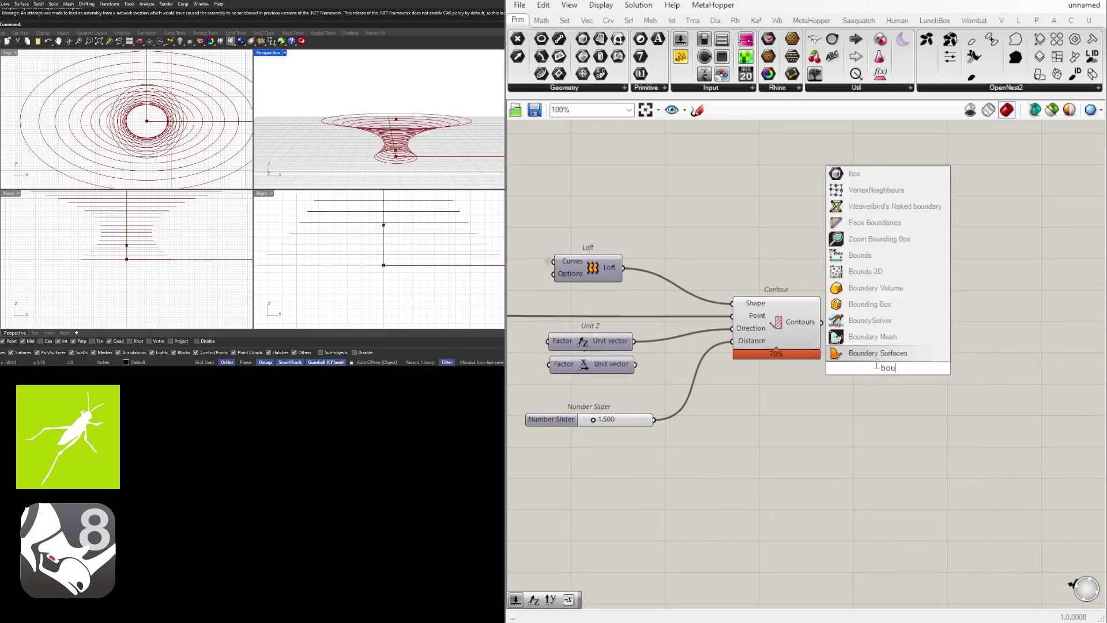
Maximize the Perspective viewport and add a Boundary Surfaces component with its Edges fed by the Contour's Contours output
double_click(270, 53)
right_click_drag(222, 135, 254, 186)
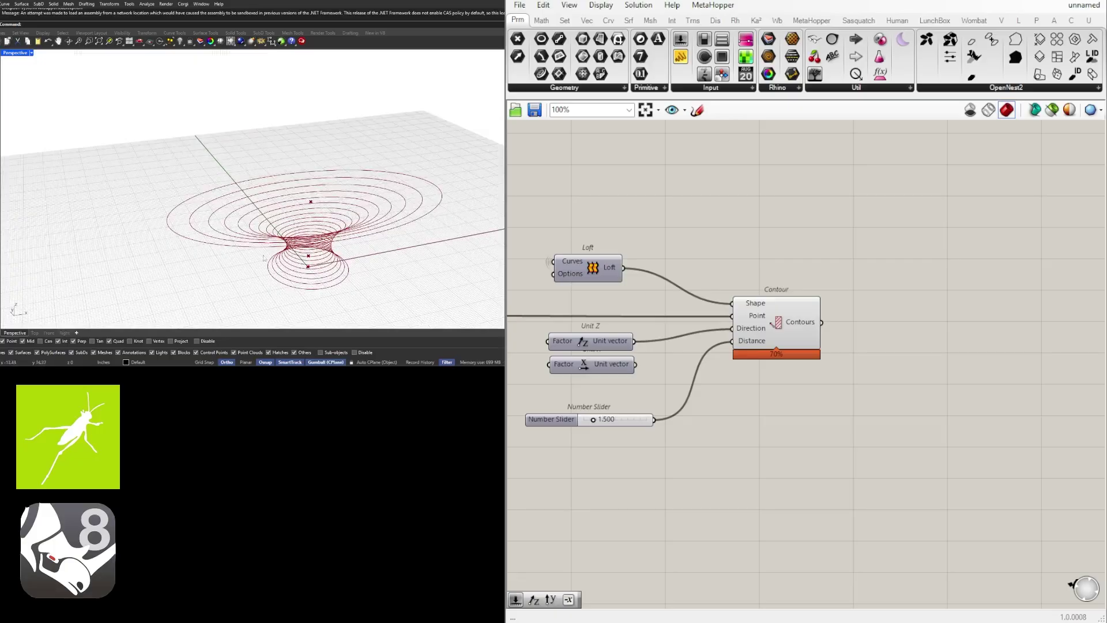
double_click(934, 359)
type("bound")
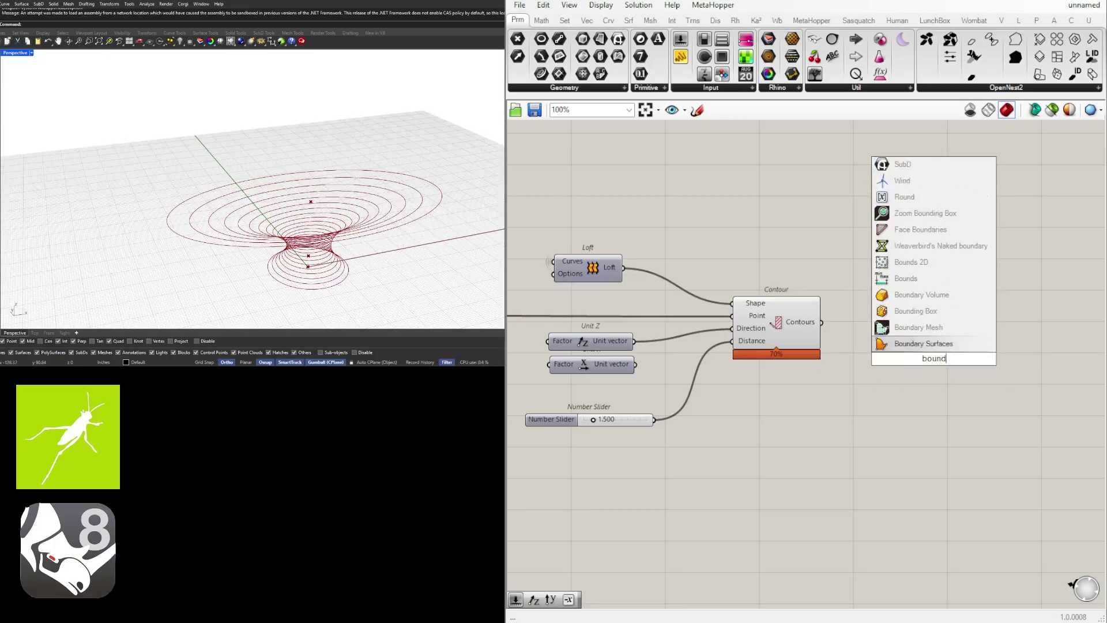
left_click(906, 345)
left_click_drag(822, 322, 922, 329)
right_click_drag(169, 276, 304, 270)
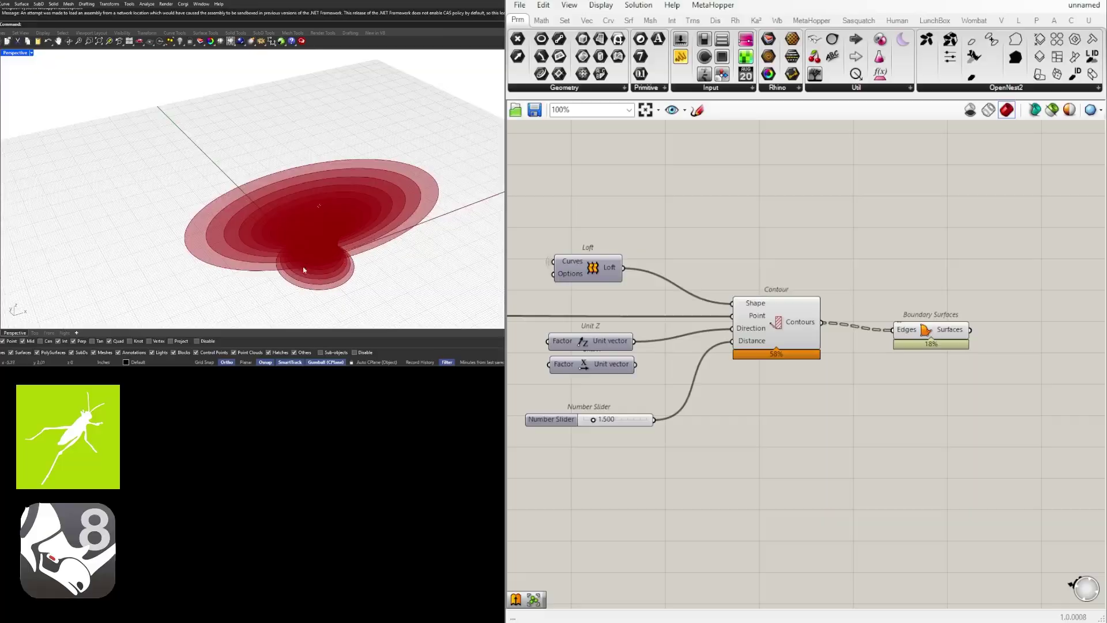
left_click_drag(932, 351, 908, 343)
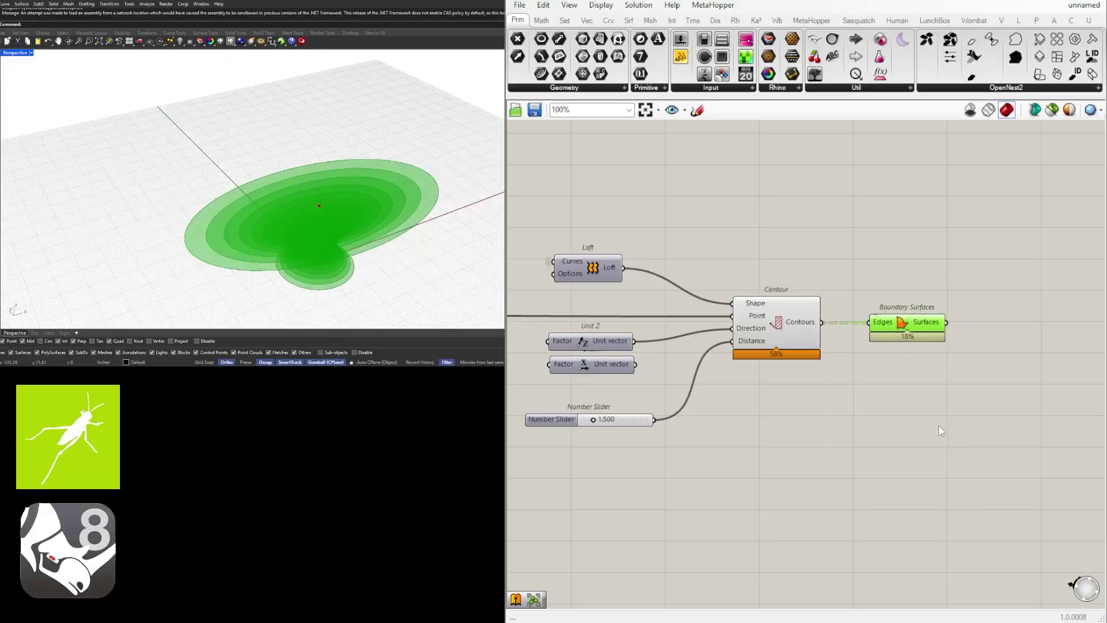
Add an Extrude component and feed the Boundary Surfaces output into its Base input
double_click(944, 440)
type("extr")
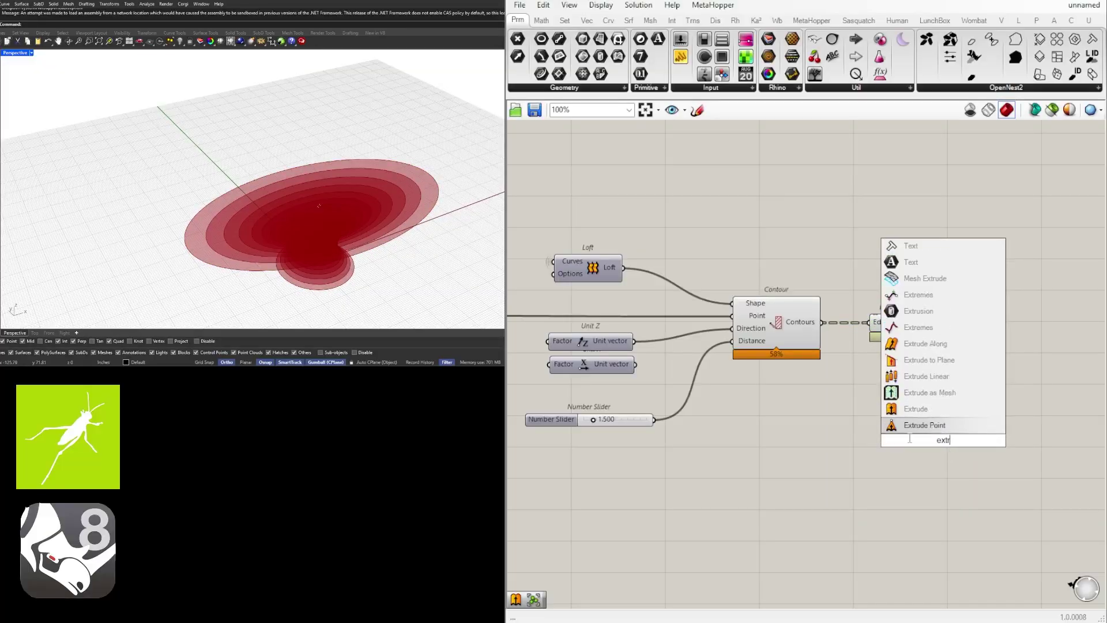
left_click(917, 411)
left_click_drag(928, 340, 1009, 368)
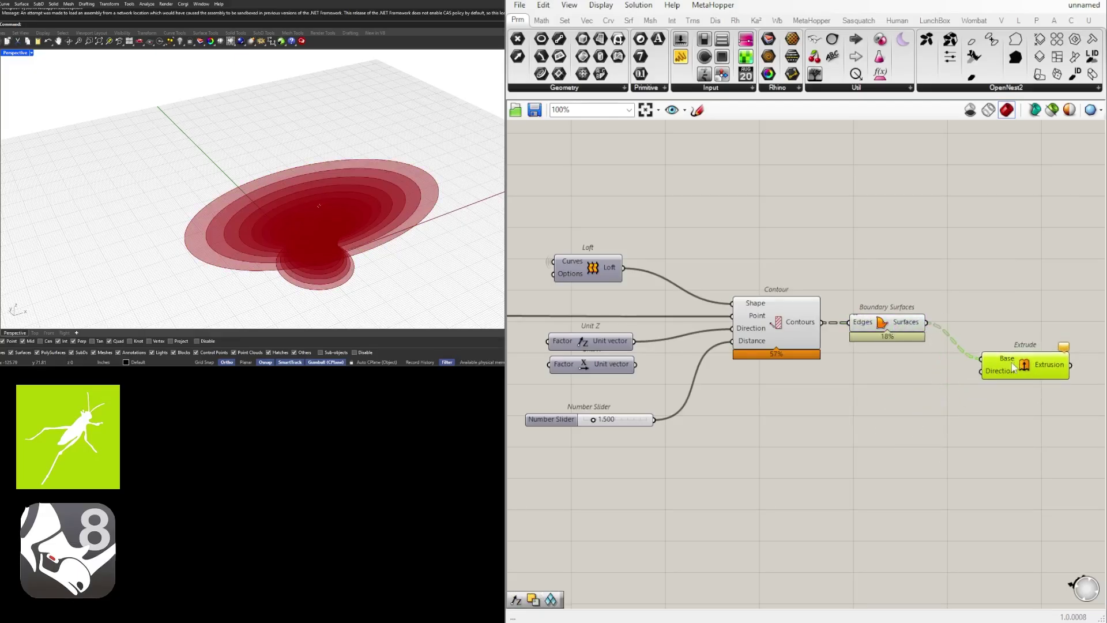
Add a Unit Z vector driven by the 1.500 distance slider and wire it into the Extrude's Direction input
double_click(855, 386)
type("unit")
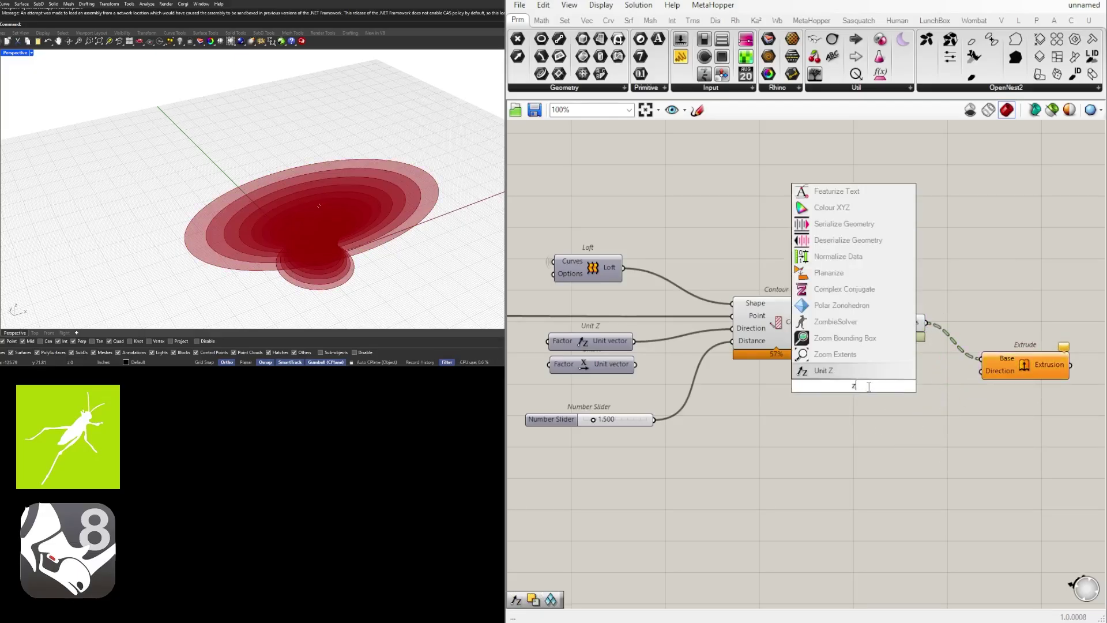
left_click(865, 374)
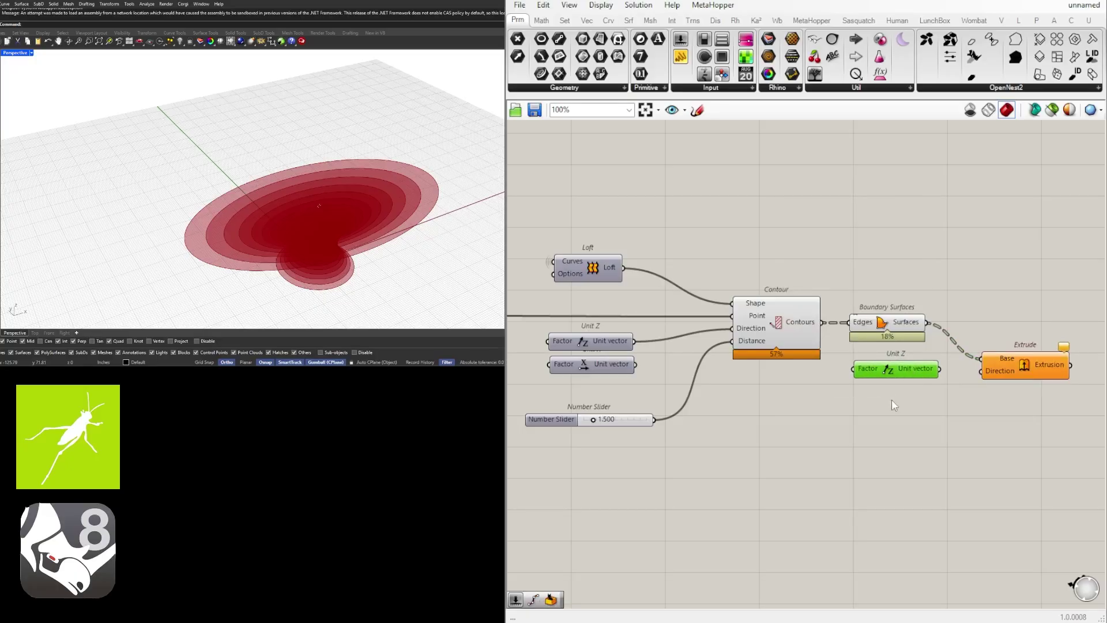
left_click_drag(660, 423, 837, 372)
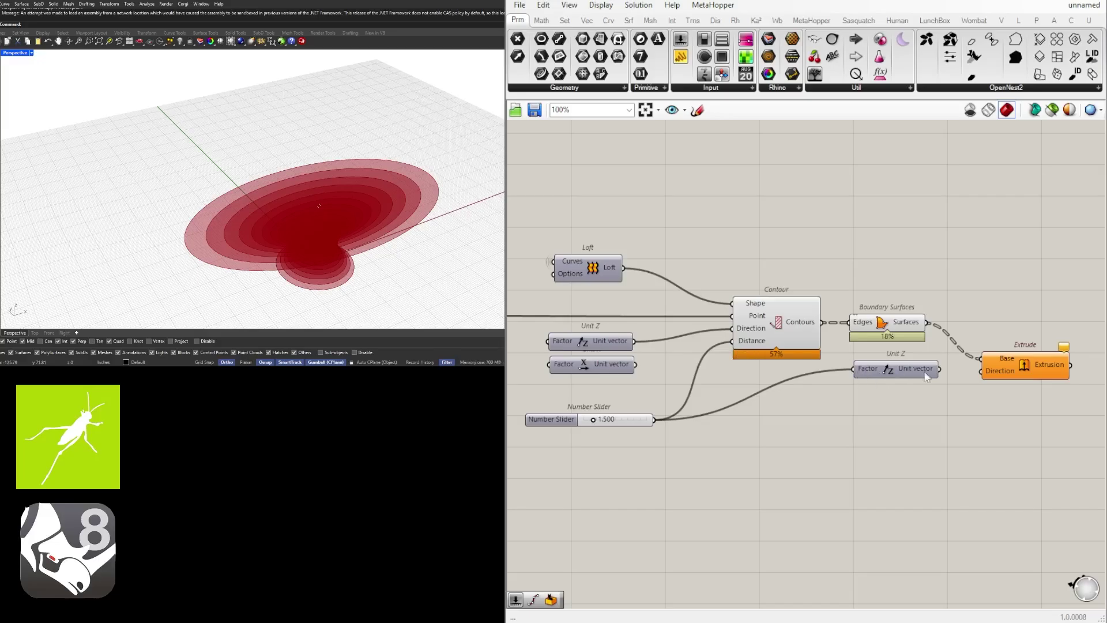
left_click_drag(943, 374, 1010, 365)
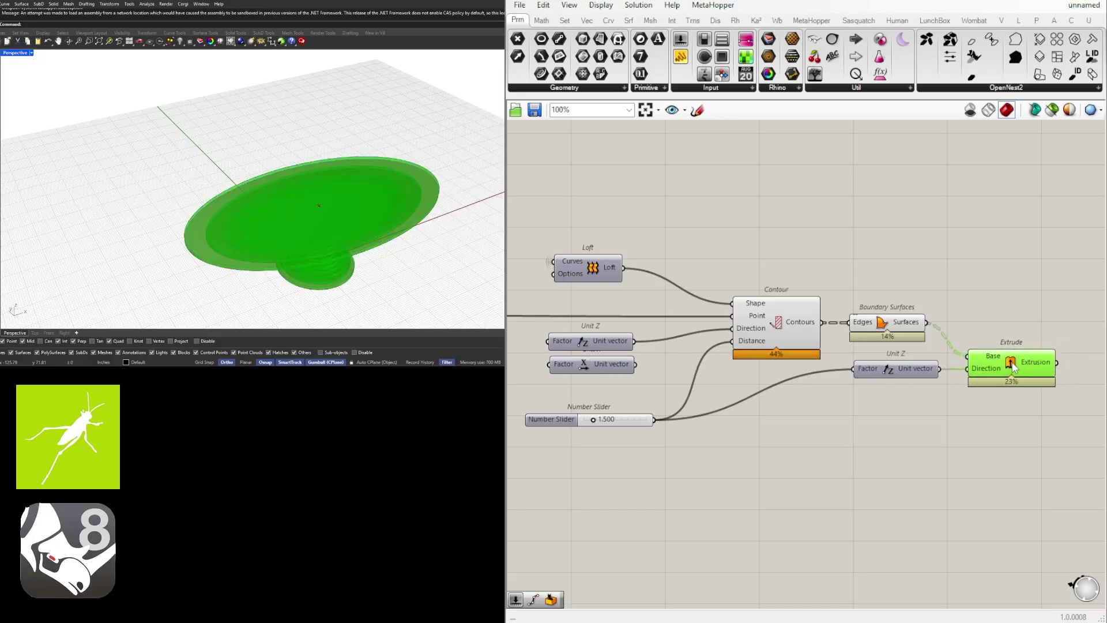
left_click(952, 407)
right_click_drag(350, 228, 344, 199)
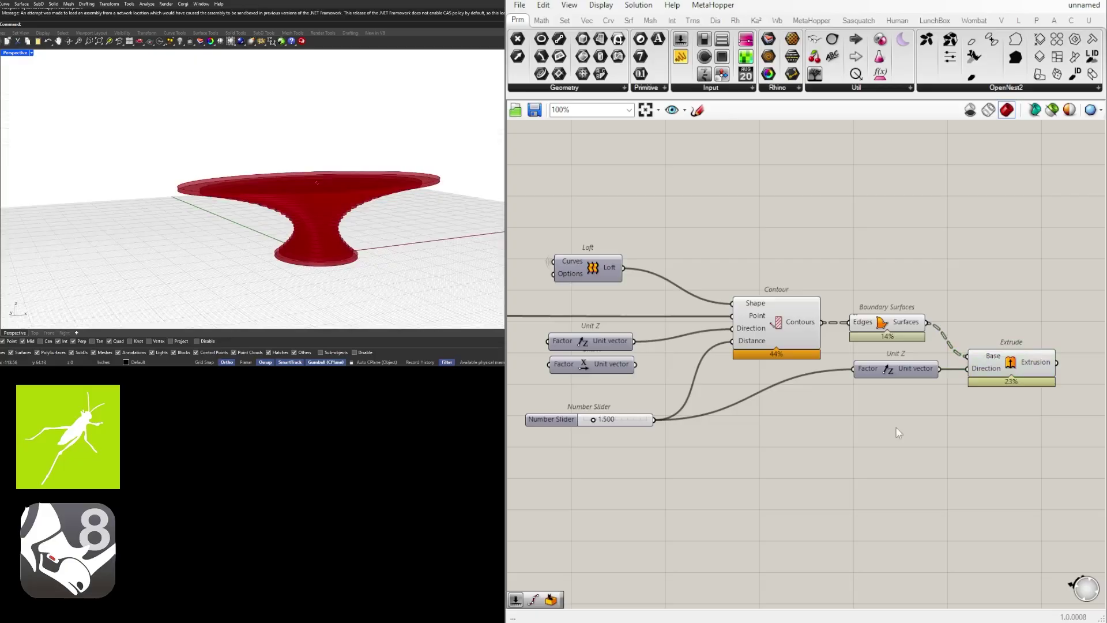
Turn off the preview of the Contour, Boundary Surfaces and second Unit Z components, and inspect the extruded layers
left_click_drag(911, 438, 789, 291)
middle_click(824, 252)
left_click(856, 219)
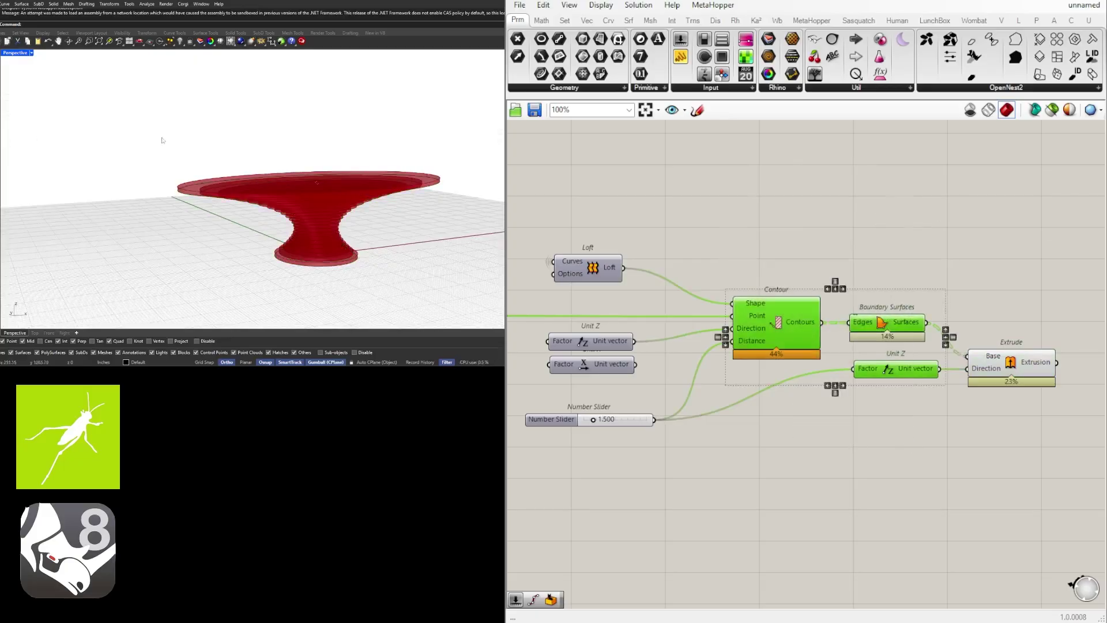
right_click_drag(267, 136, 281, 167)
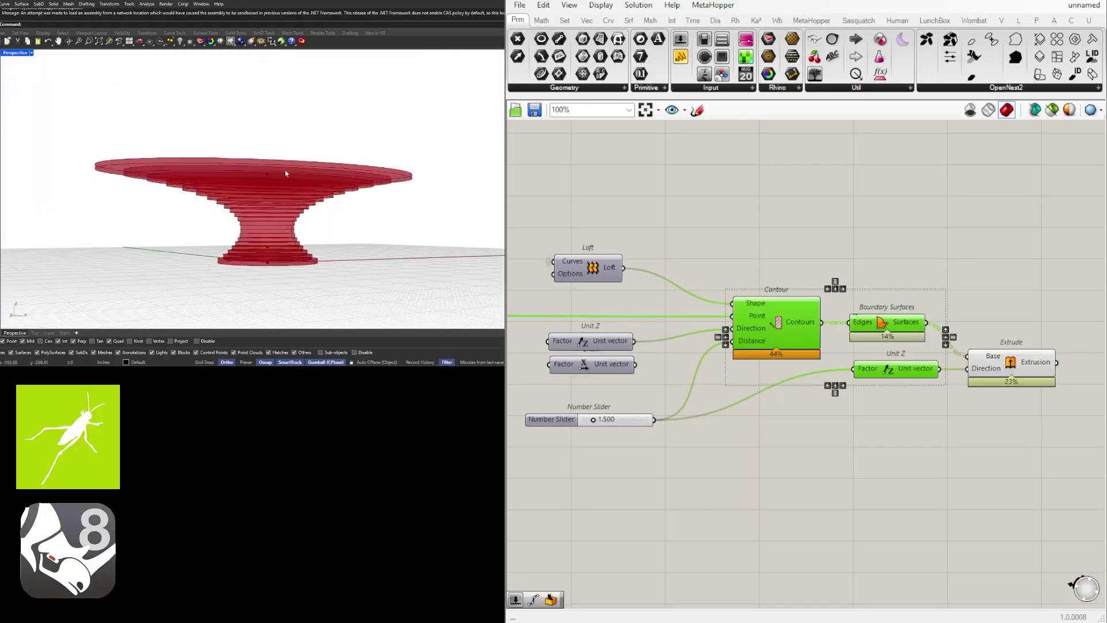
scroll(276, 240, "up", 2)
right_click_drag(277, 240, 269, 239)
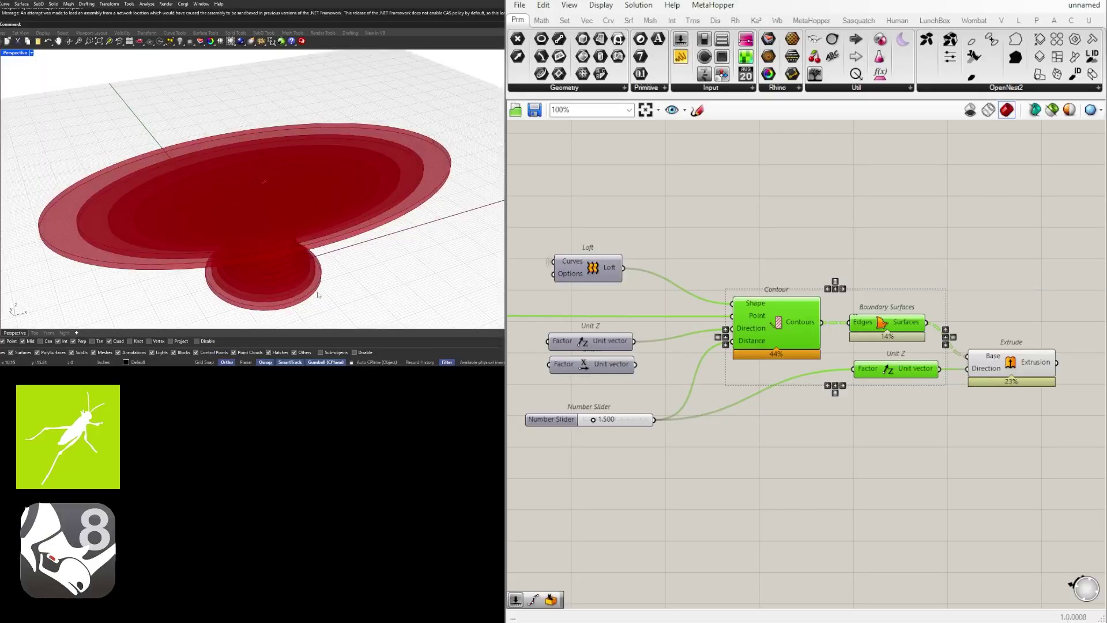
right_click_drag(307, 292, 300, 278)
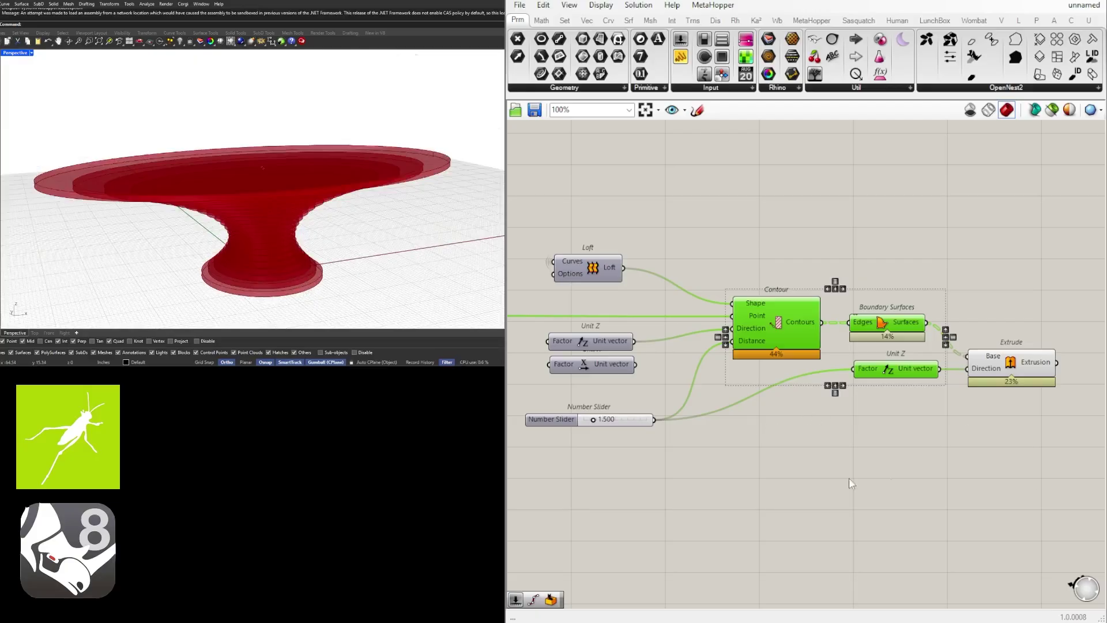
Move the Boundary Surfaces, second Unit Z and Extrude components farther from the Contour and disable the Extrude component
scroll(1032, 397, "down", 2)
left_click(1023, 378)
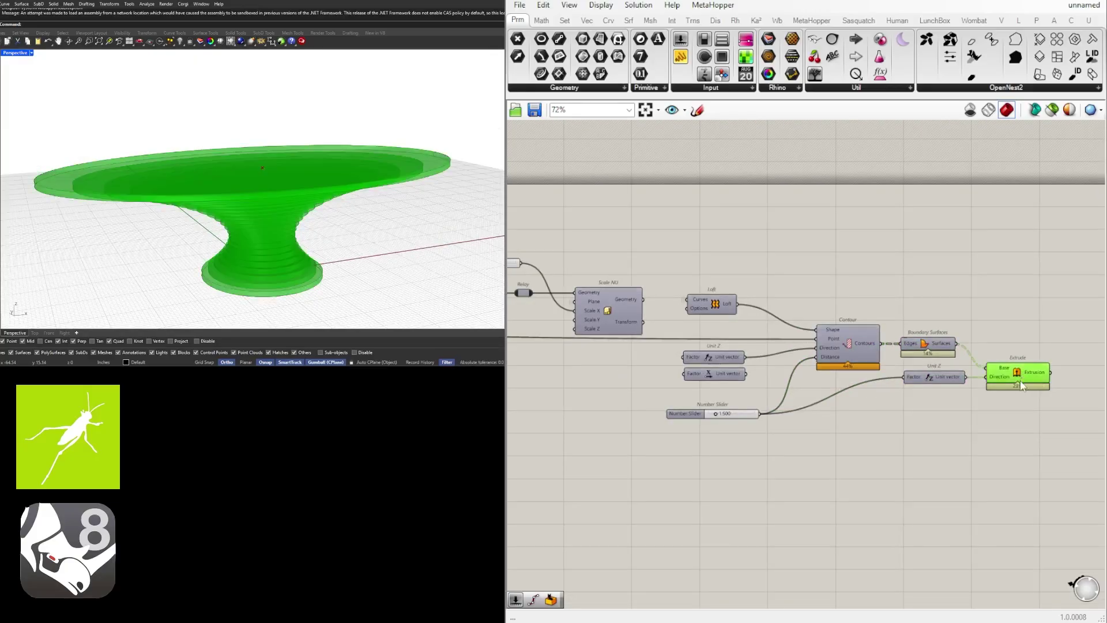
scroll(1020, 385, "up", 1)
left_click_drag(980, 443, 949, 361)
left_click(882, 316)
scroll(864, 375, "down", 2)
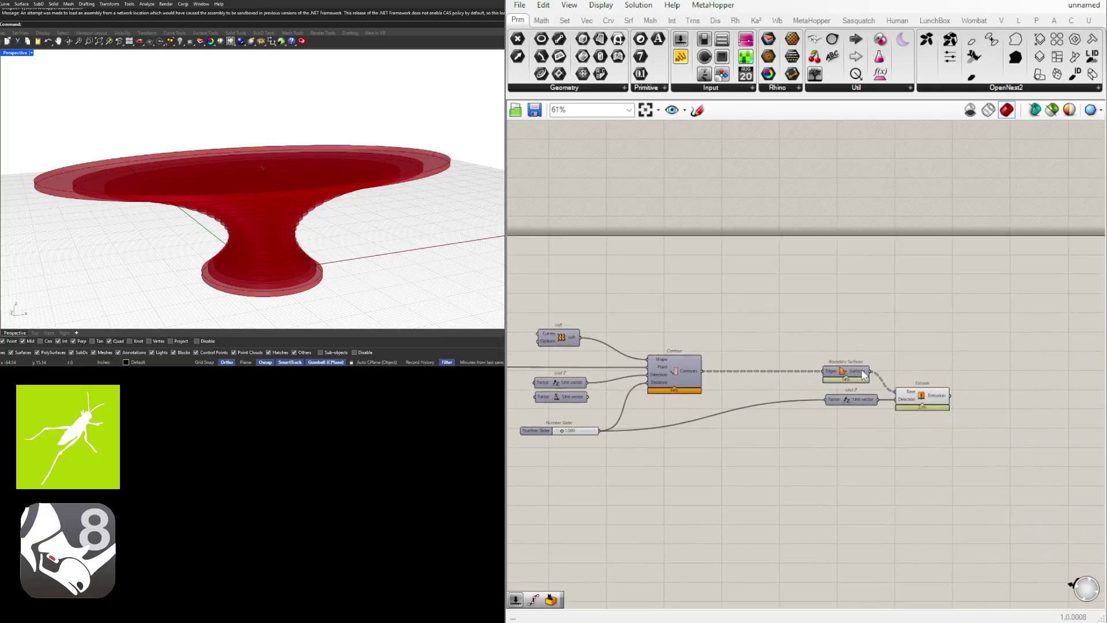
scroll(930, 408, "up", 1)
left_click(919, 402)
left_click_drag(909, 400, 951, 399)
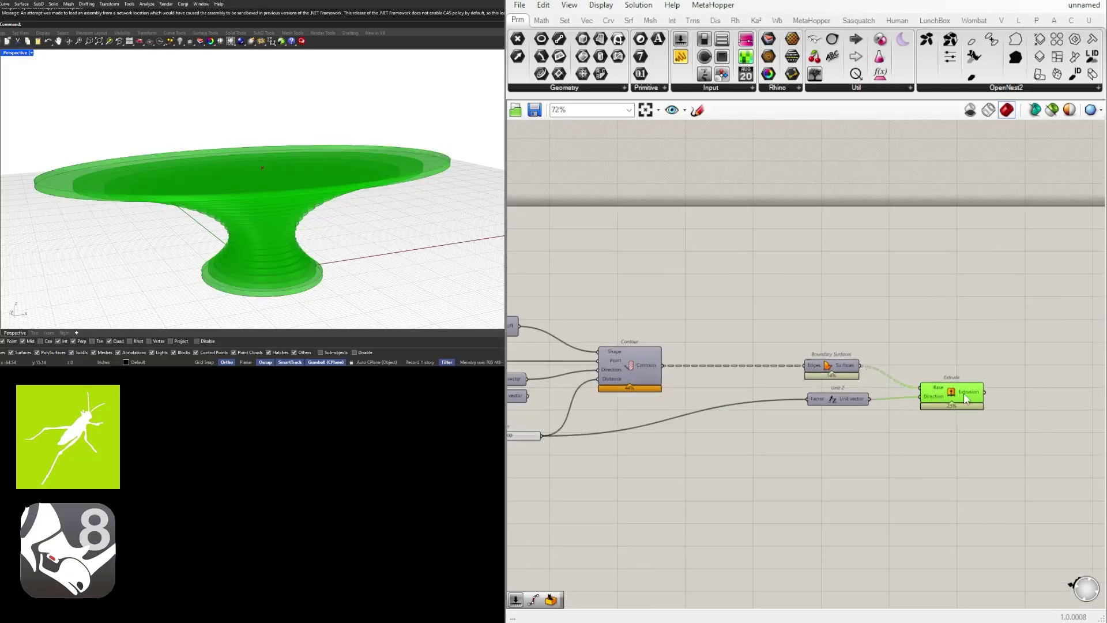
middle_click(963, 394)
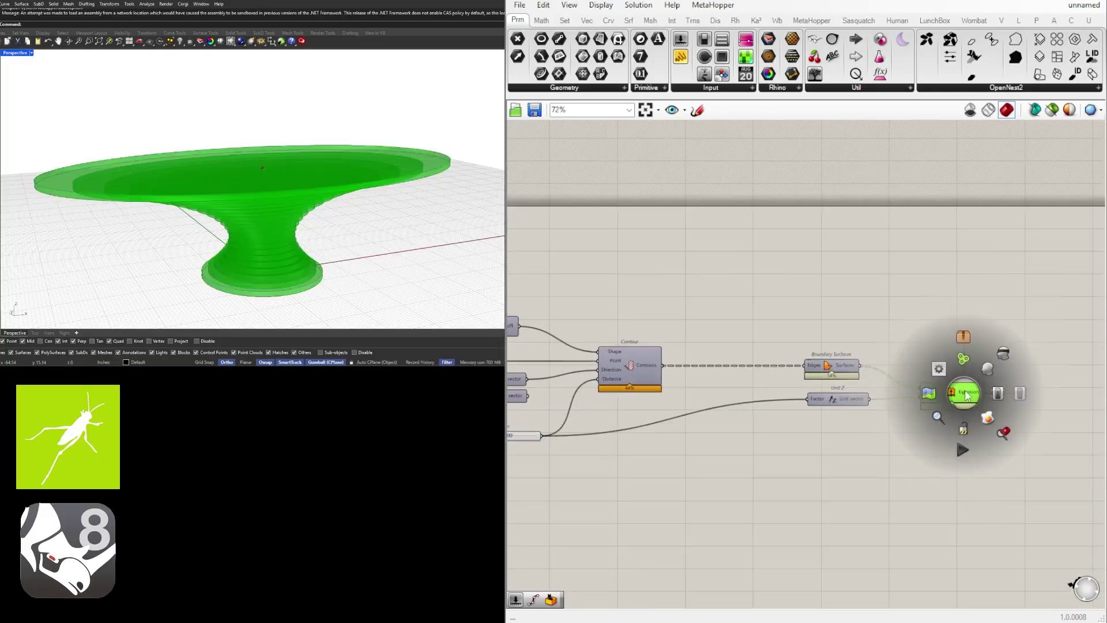
left_click(1019, 395)
left_click_drag(951, 393, 950, 398)
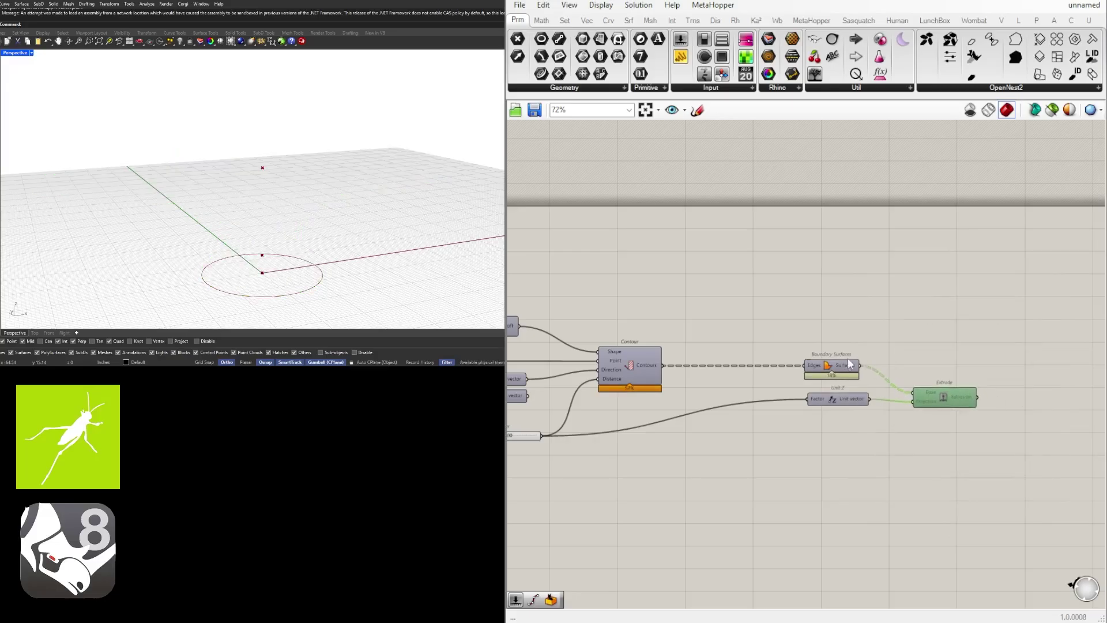
Turn the Contour's preview back on and move the Boundary Surfaces, second Unit Z and Extrude components lower on the canvas
left_click(831, 367)
left_click(624, 358)
middle_click(624, 360)
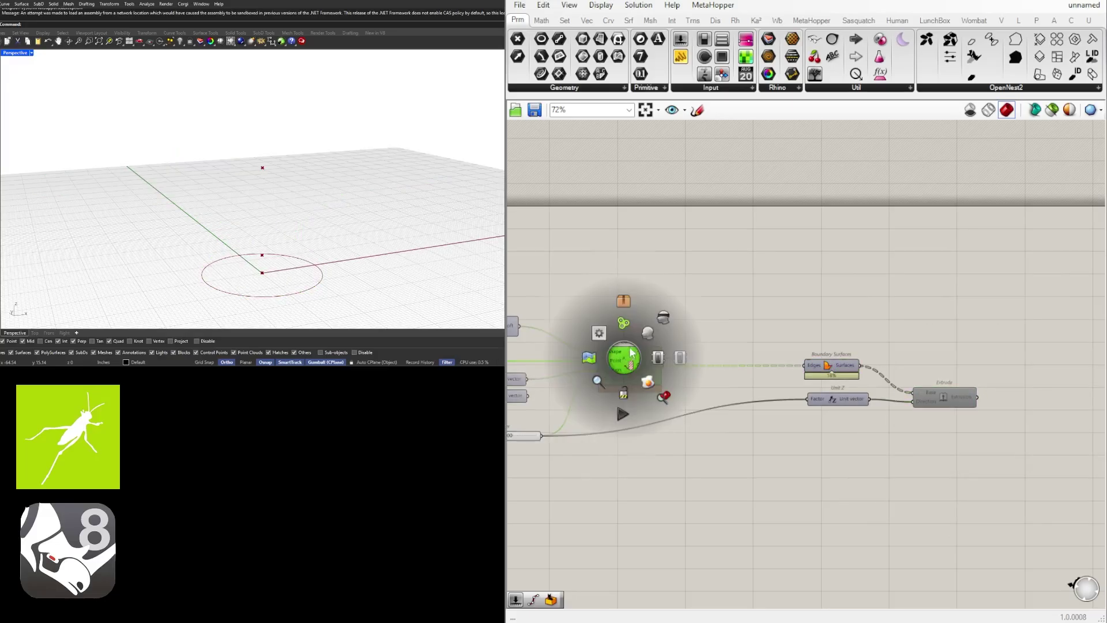
left_click(646, 334)
left_click(678, 324)
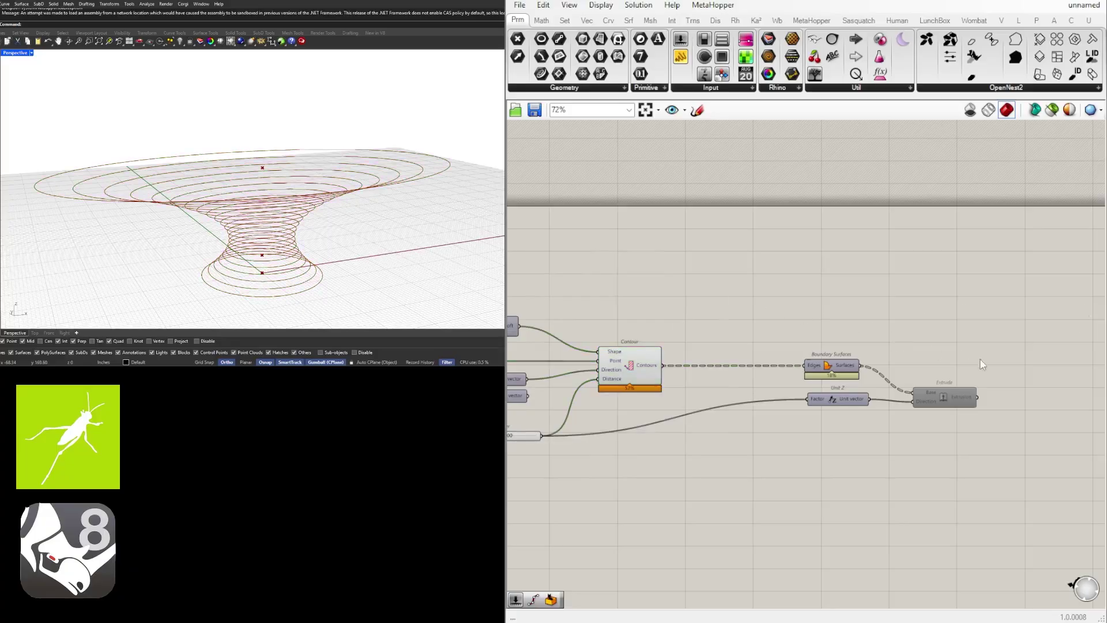
left_click_drag(950, 394, 948, 391)
left_click_drag(1010, 416, 842, 416)
Add an Offset Curve component and feed the Contour's Contours output into its Curve input
double_click(763, 358)
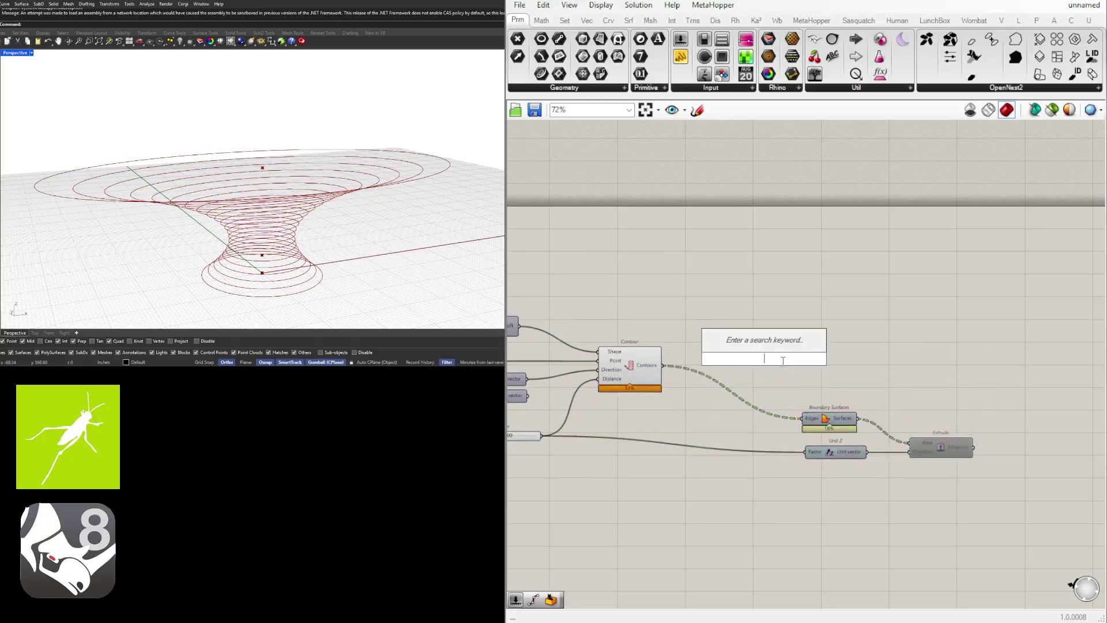
type("off")
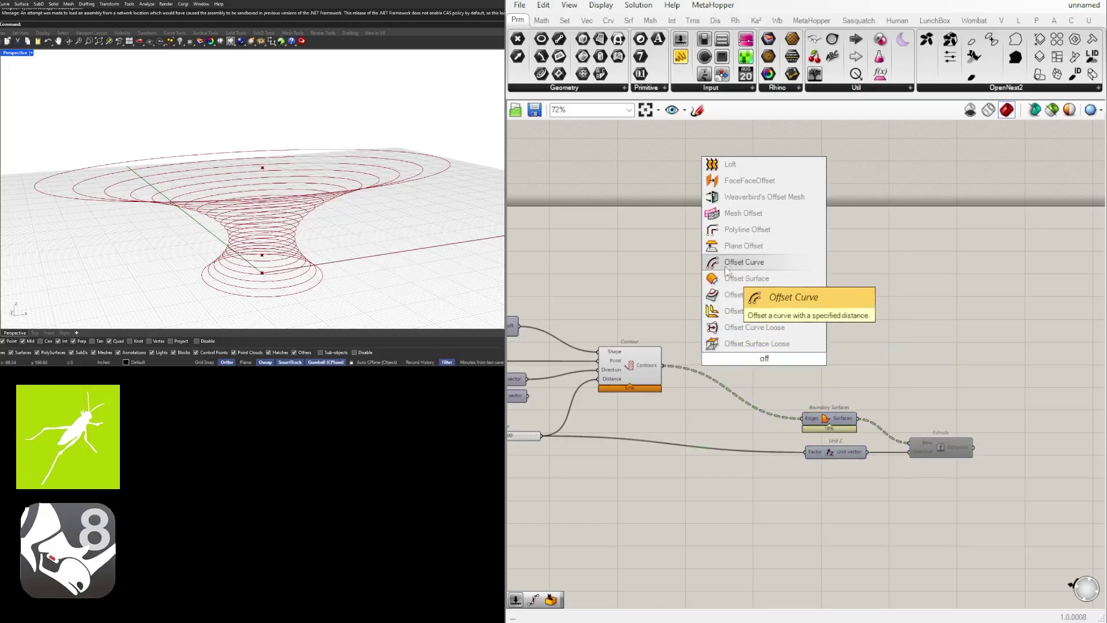
left_click(726, 265)
left_click_drag(669, 375, 834, 333)
Add a Negative component and wire its Result into the Offset Curve's Distance input
double_click(723, 306)
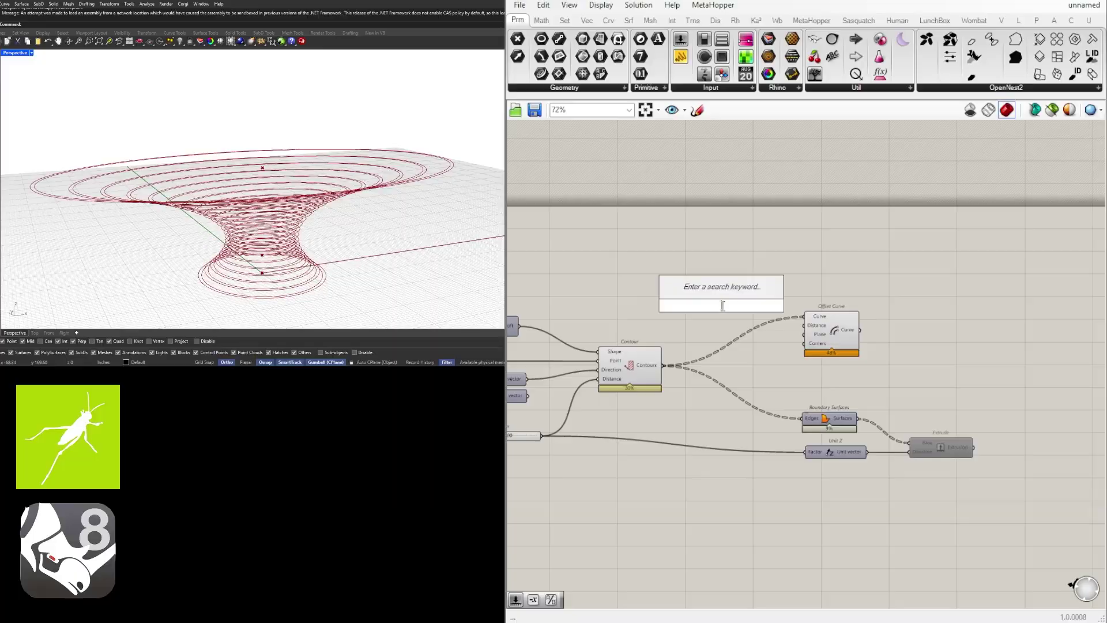
type("neg")
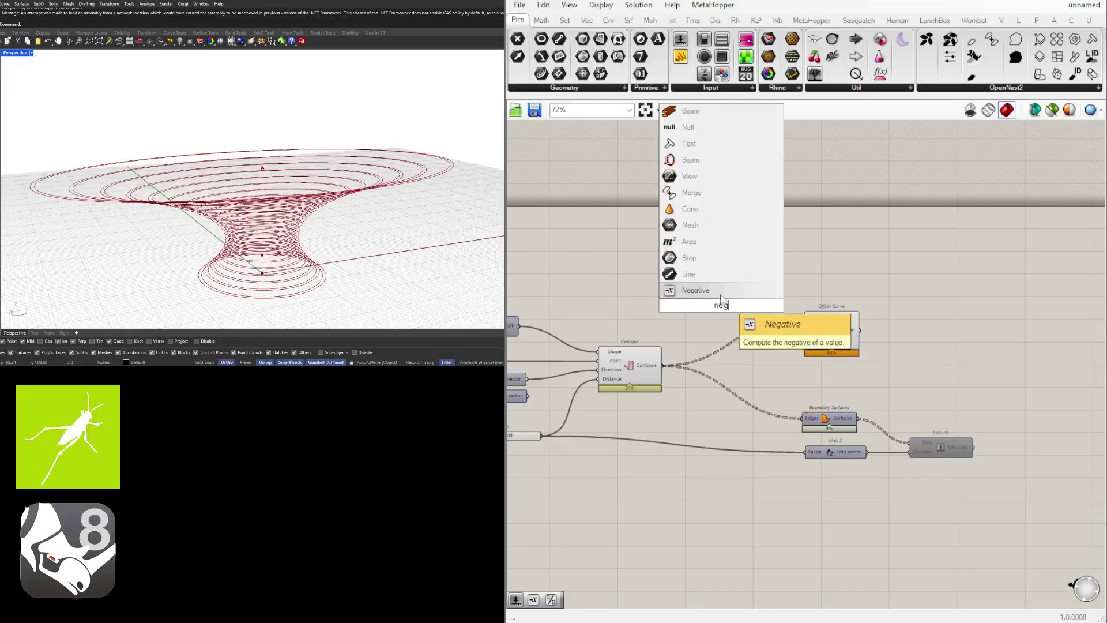
left_click(711, 290)
scroll(728, 304, "up", 1)
left_click_drag(732, 308, 750, 333)
Add a 3.500 number slider, wire it into the Negative's Value input, and inspect the offset curves
double_click(679, 322)
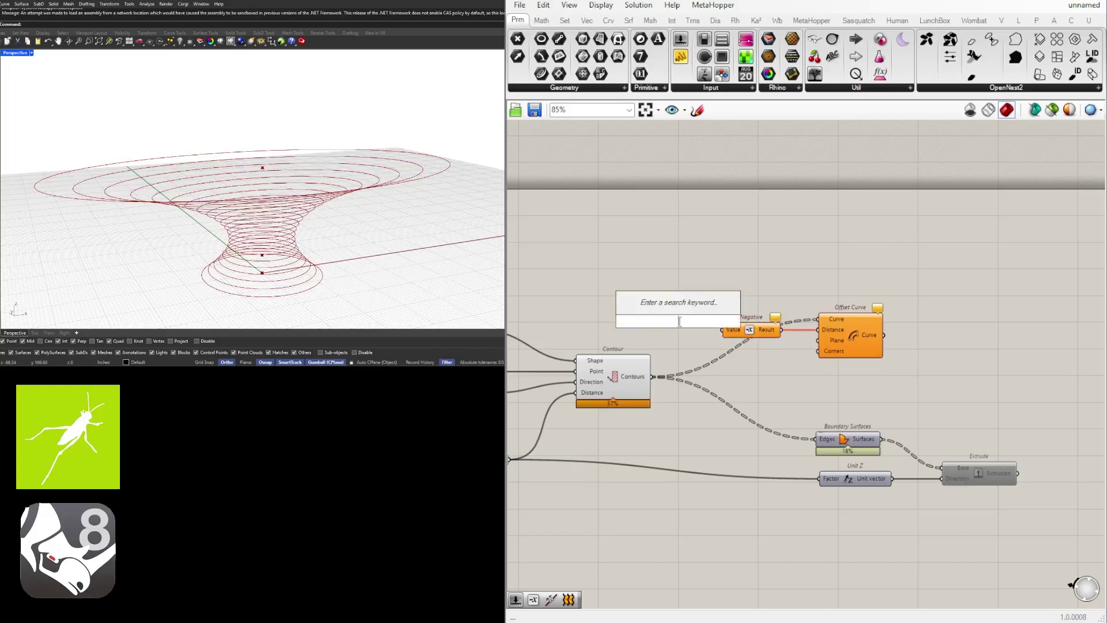
type("3")
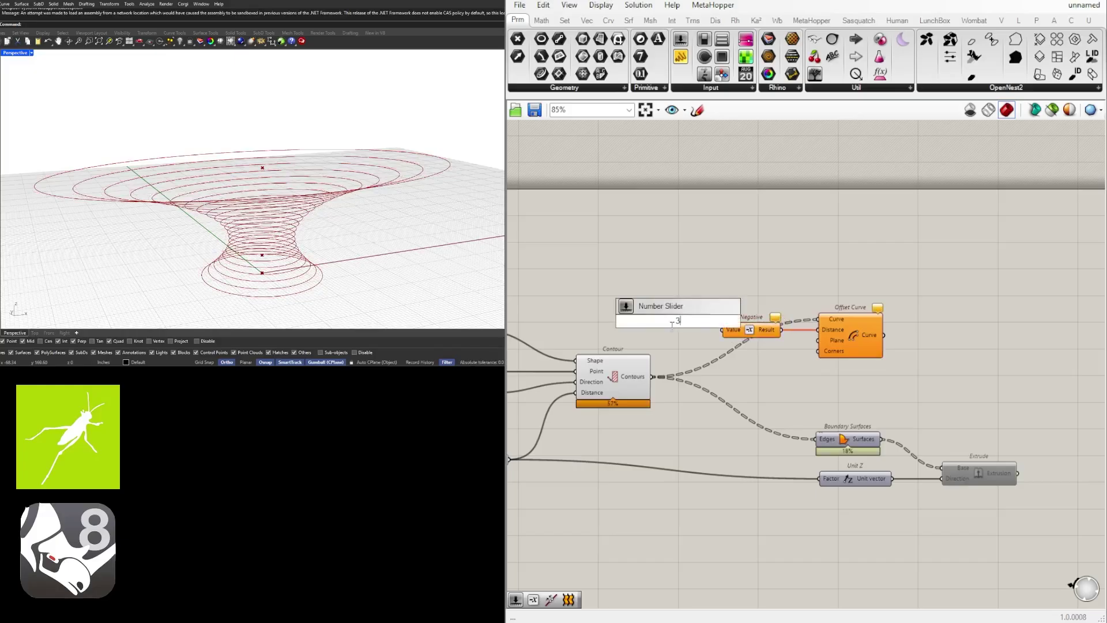
type(".5")
key("Return")
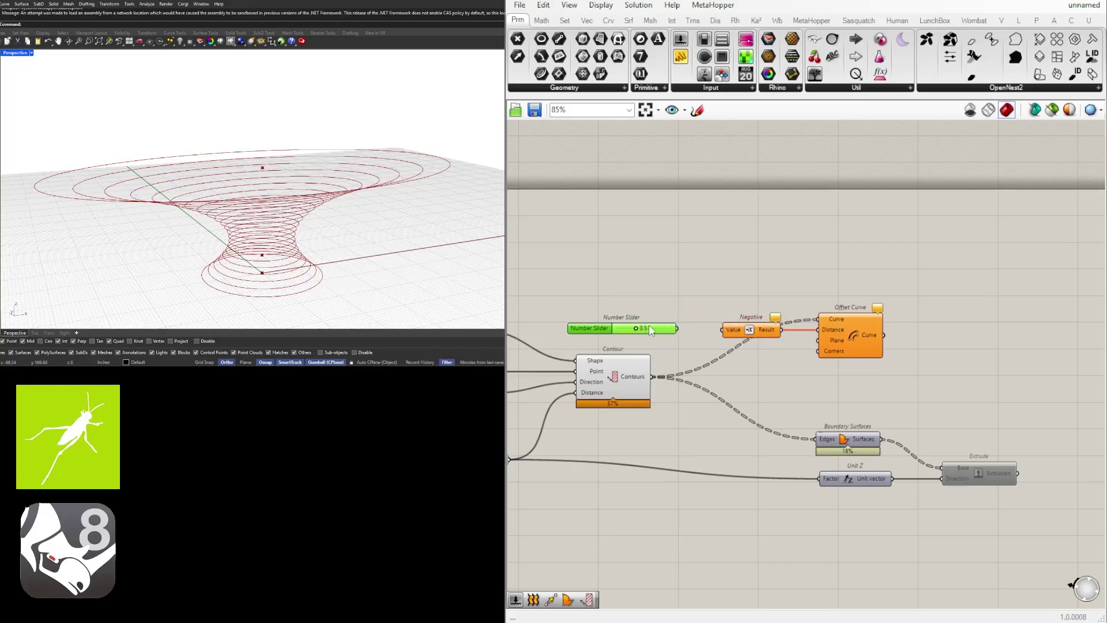
double_click(656, 326)
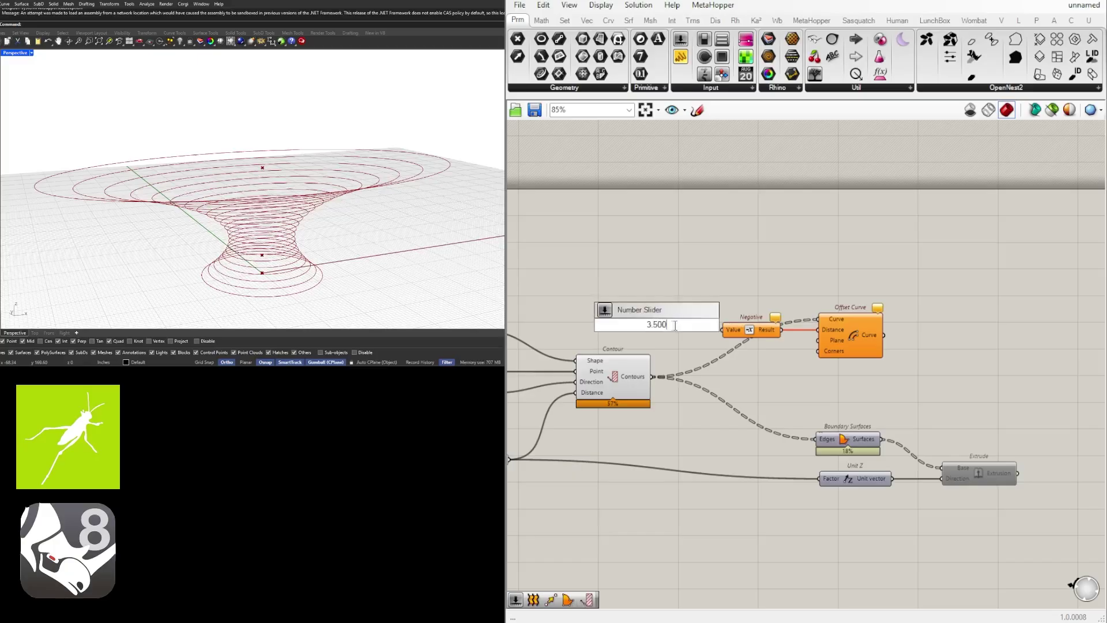
key("Return")
left_click_drag(693, 323, 721, 331)
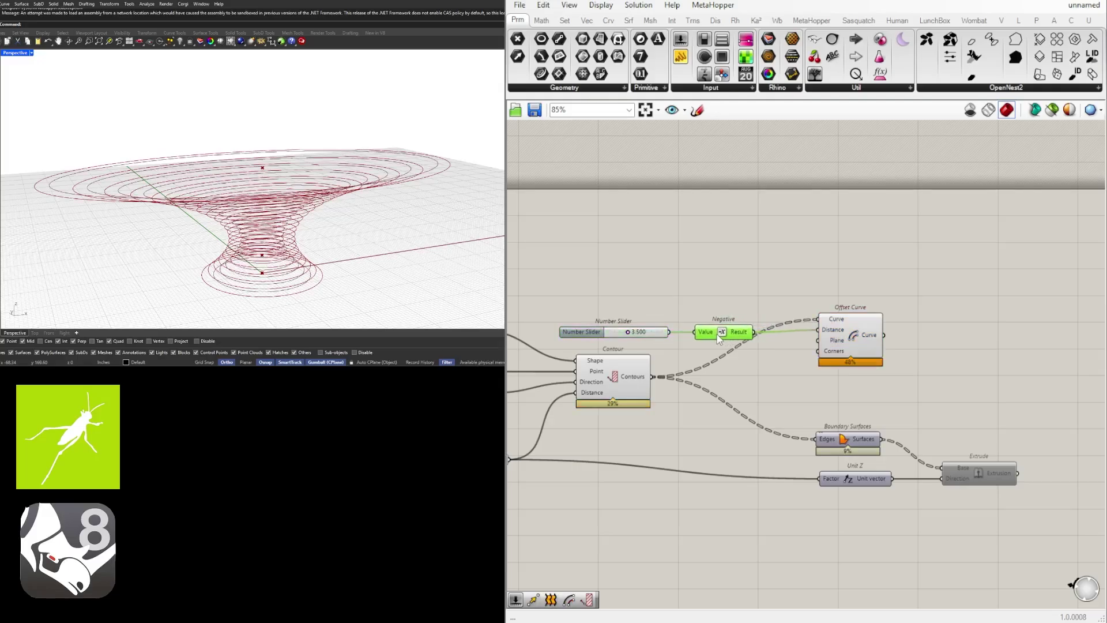
left_click(843, 341)
mouse_move(173, 191)
right_mouse_down()
mouse_move(167, 248)
mouse_move(144, 185)
mouse_move(177, 157)
mouse_move(172, 191)
right_mouse_up()
left_click_drag(846, 334, 841, 354)
Add a new Boundary Surfaces component and feed both the Contours output and the Offset Curve output into its Edges input
double_click(945, 377)
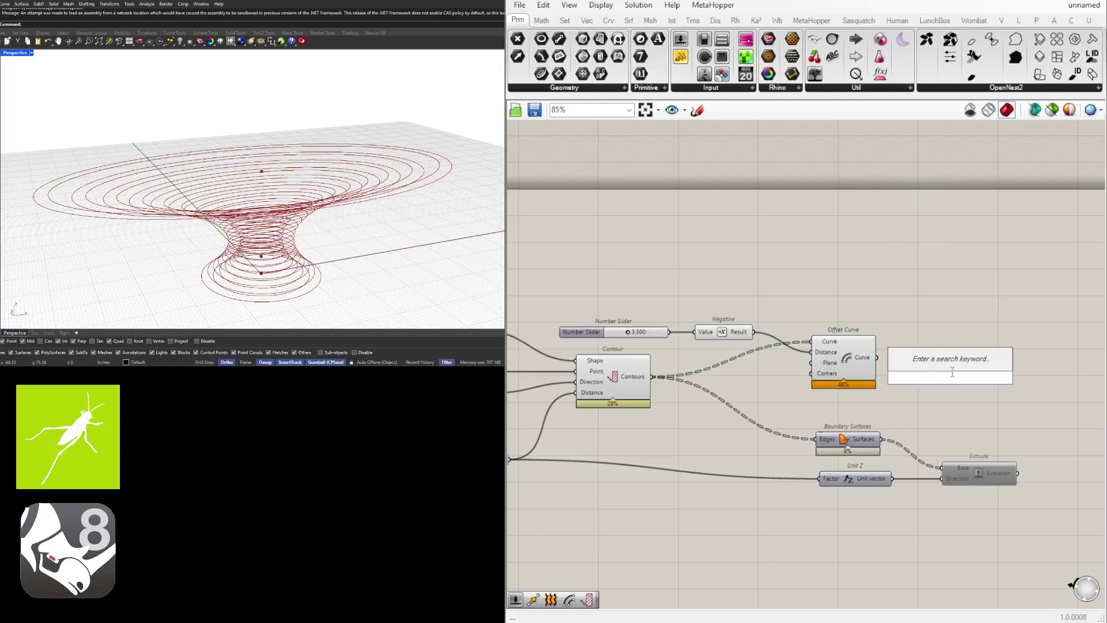
type("bound")
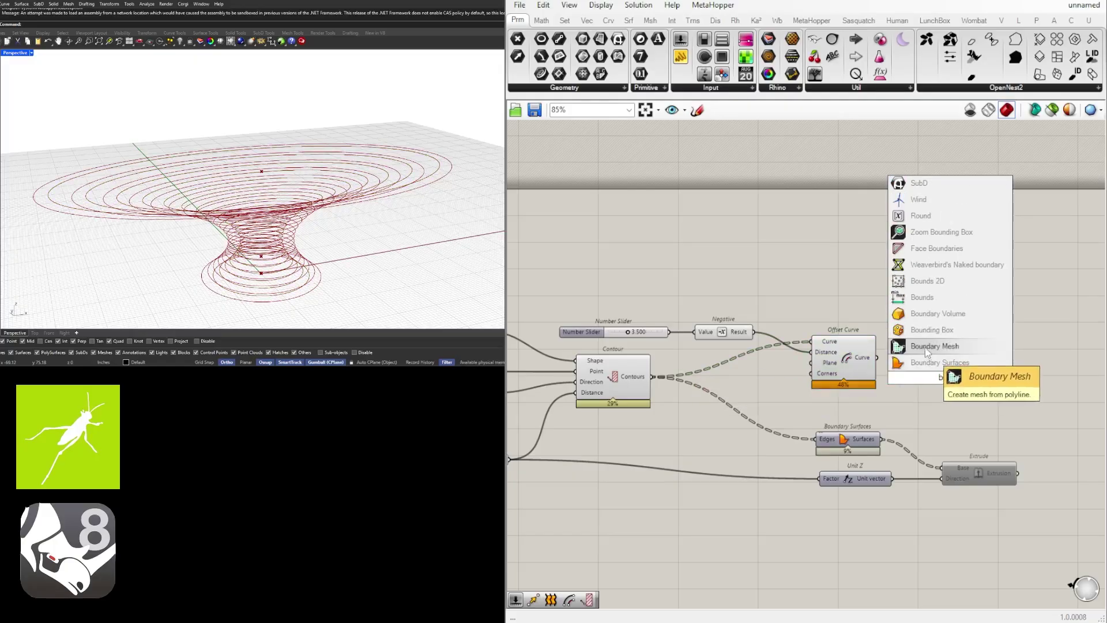
left_click(929, 362)
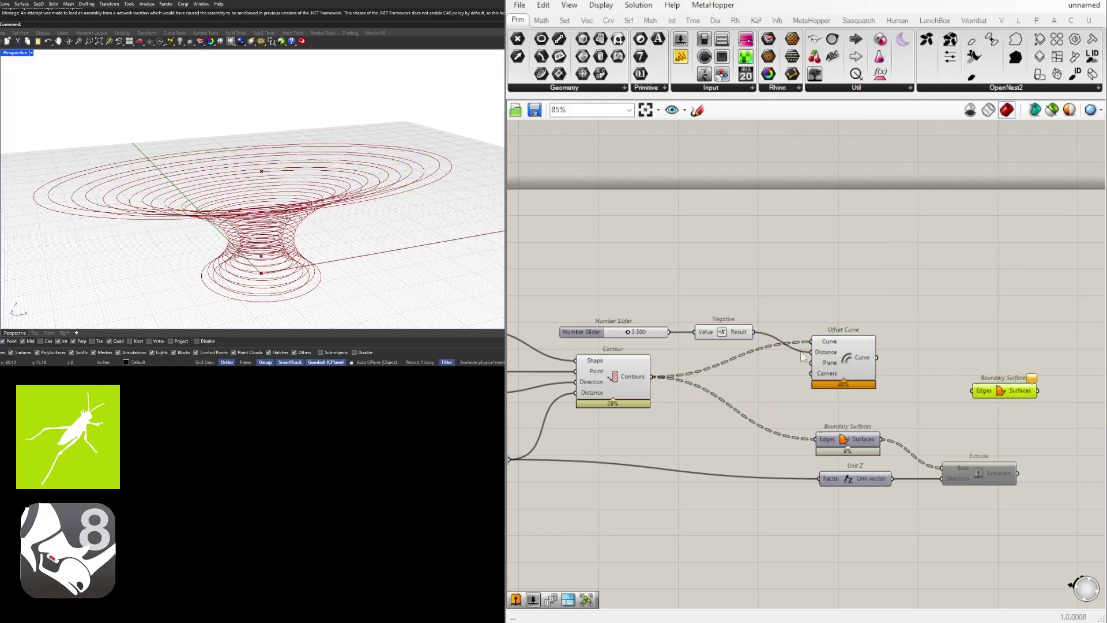
left_click_drag(861, 355, 865, 336)
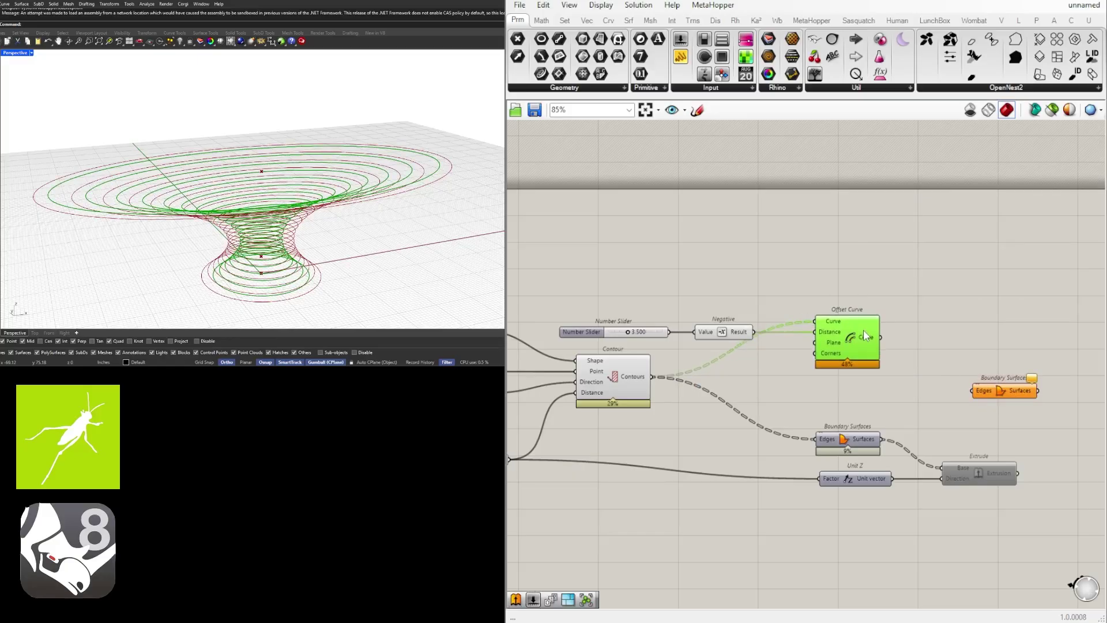
left_click_drag(654, 377, 973, 390)
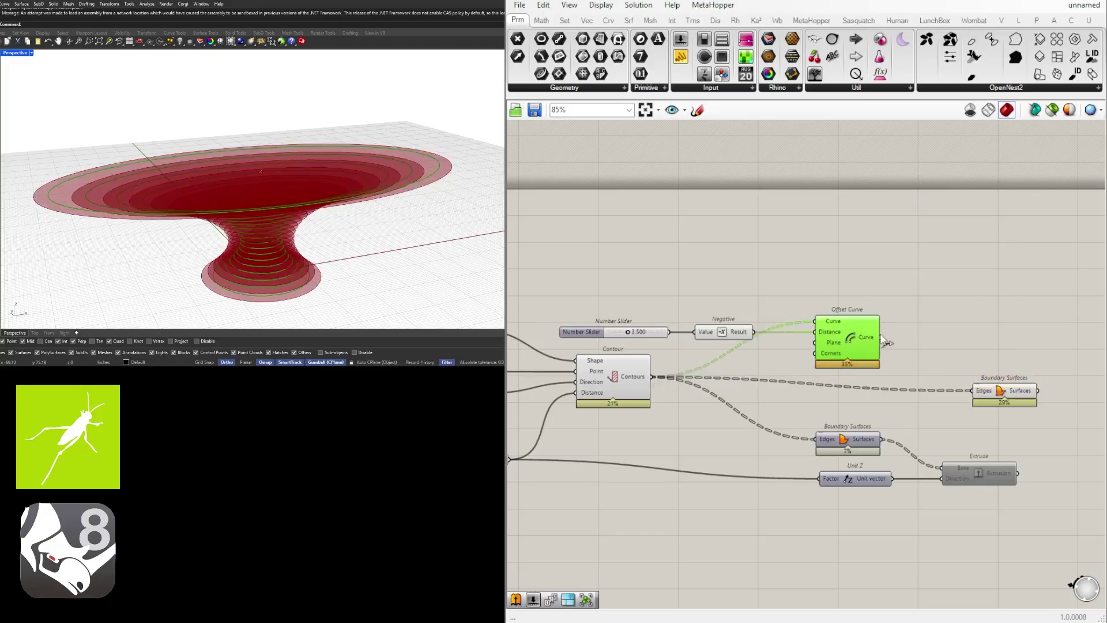
left_click_drag(880, 337, 973, 390, "shift")
Disconnect the Contours output from the new Boundary Surfaces' Edges input and move that component farther from the Offset Curve
left_click(986, 376)
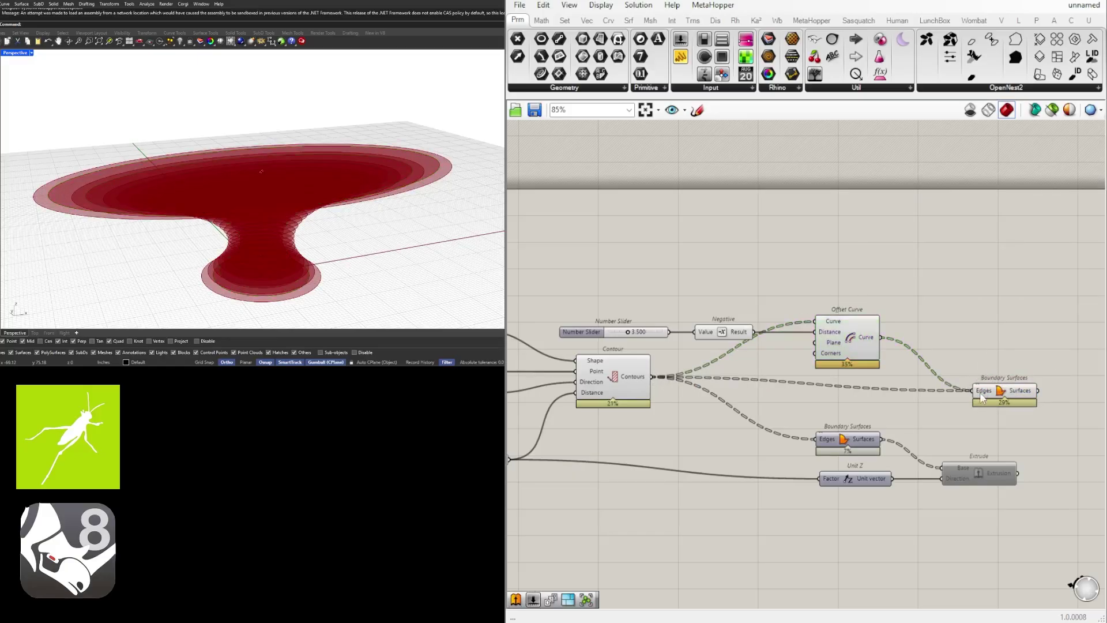
right_click(986, 373)
left_click(998, 326)
left_click(610, 370)
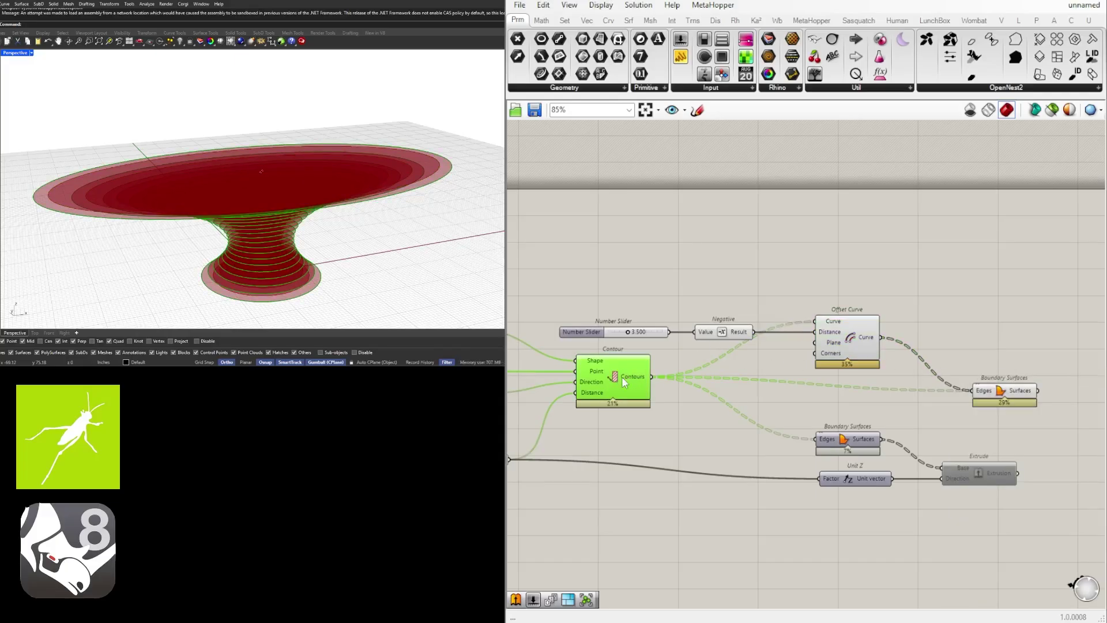
mouse_move(642, 375)
left_click(987, 294)
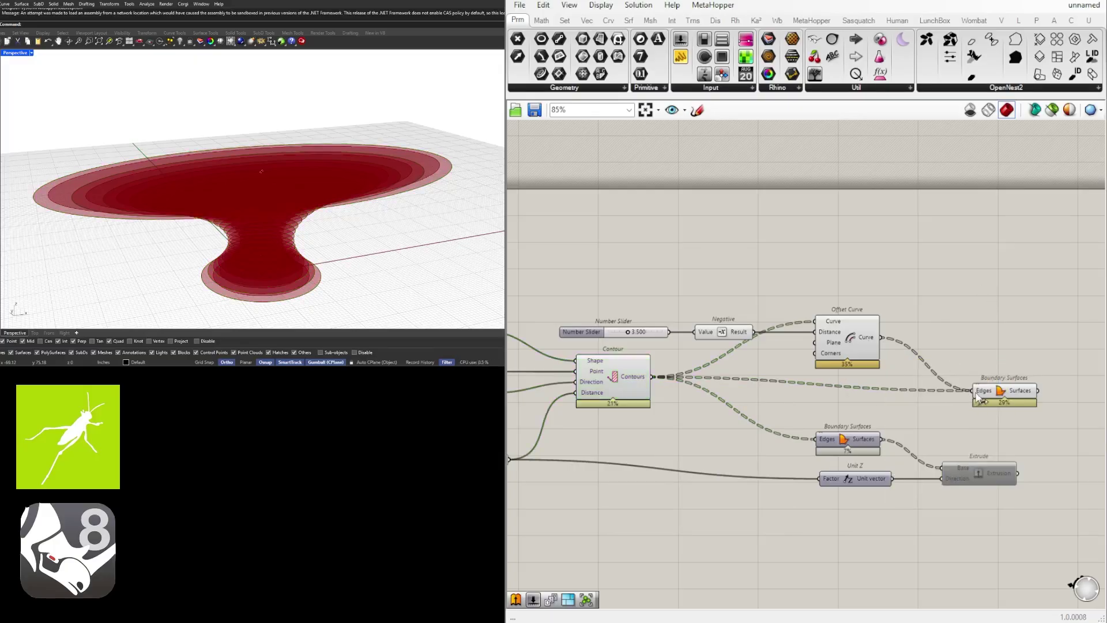
left_click_drag(973, 390, 657, 380)
left_click_drag(1003, 390, 1067, 341)
Duplicate the Offset Curve component above the original, fed by the Contours output, and set the copy's Distance to 0
left_click(930, 313)
left_click_drag(842, 328, 795, 291, "alt")
right_click(828, 284)
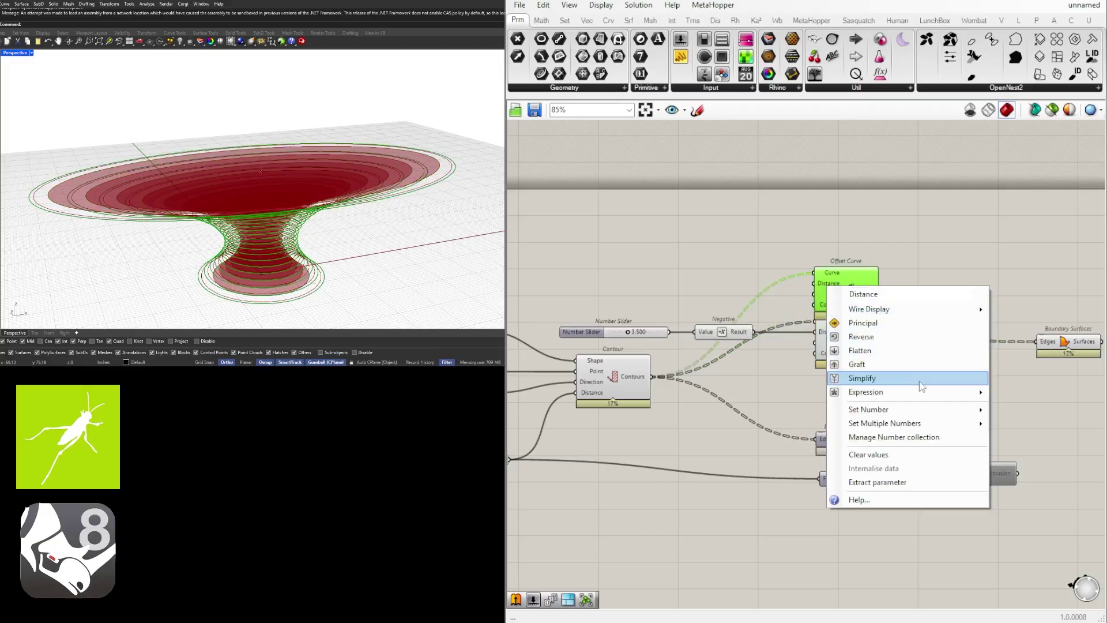
mouse_move(912, 414)
mouse_move(723, 415)
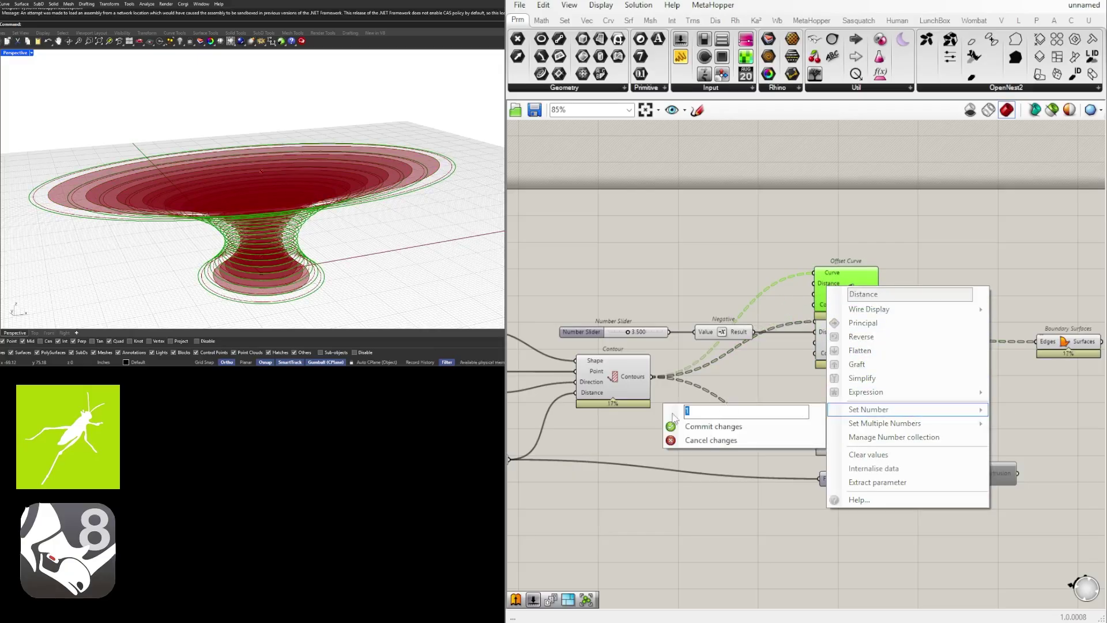
type("0")
left_click(754, 425)
left_click_drag(851, 293, 854, 282)
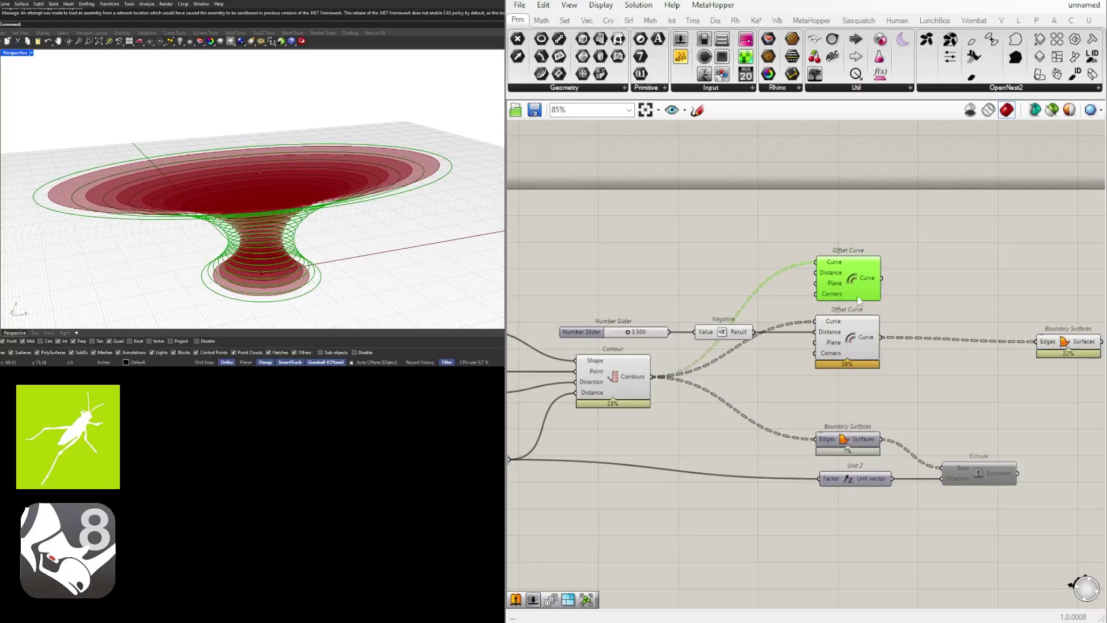
Add the zero-distance Offset Curve's output to the new Boundary Surfaces' Edges input and inspect the rings from above
left_click(848, 345)
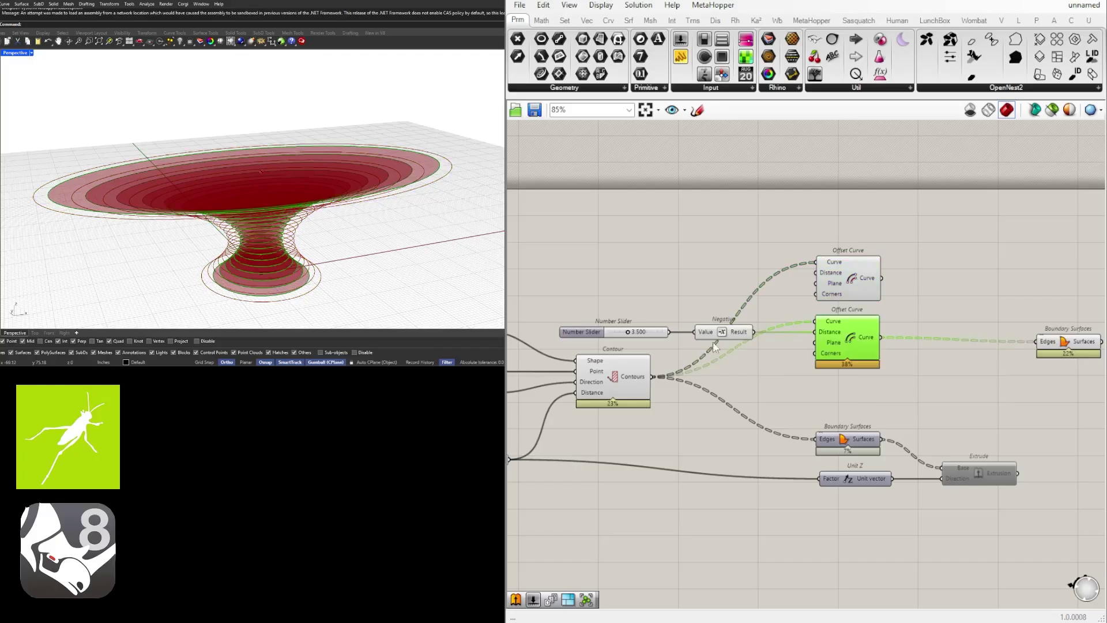
right_click_drag(914, 304, 830, 304)
left_click_drag(799, 278, 960, 346)
right_click_drag(270, 190, 269, 271)
left_click(807, 369)
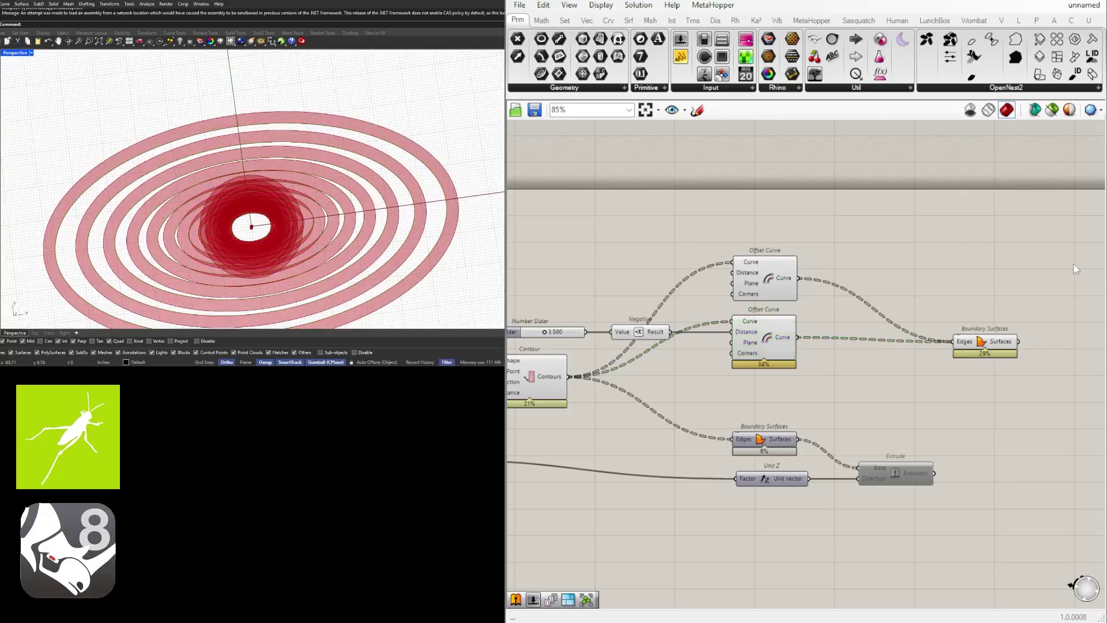
mouse_move(254, 173)
right_mouse_down()
mouse_move(249, 160)
mouse_move(245, 172)
right_mouse_up()
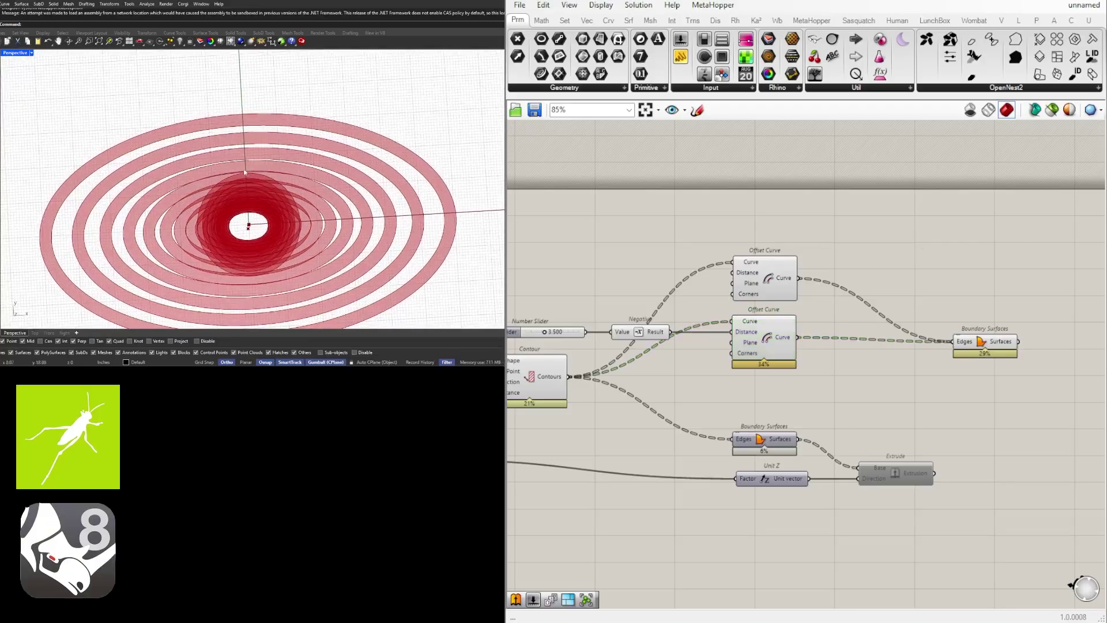
Set the offset distance slider to 4.544 and inspect the ring surfaces from several angles
scroll(663, 354, "up", 4)
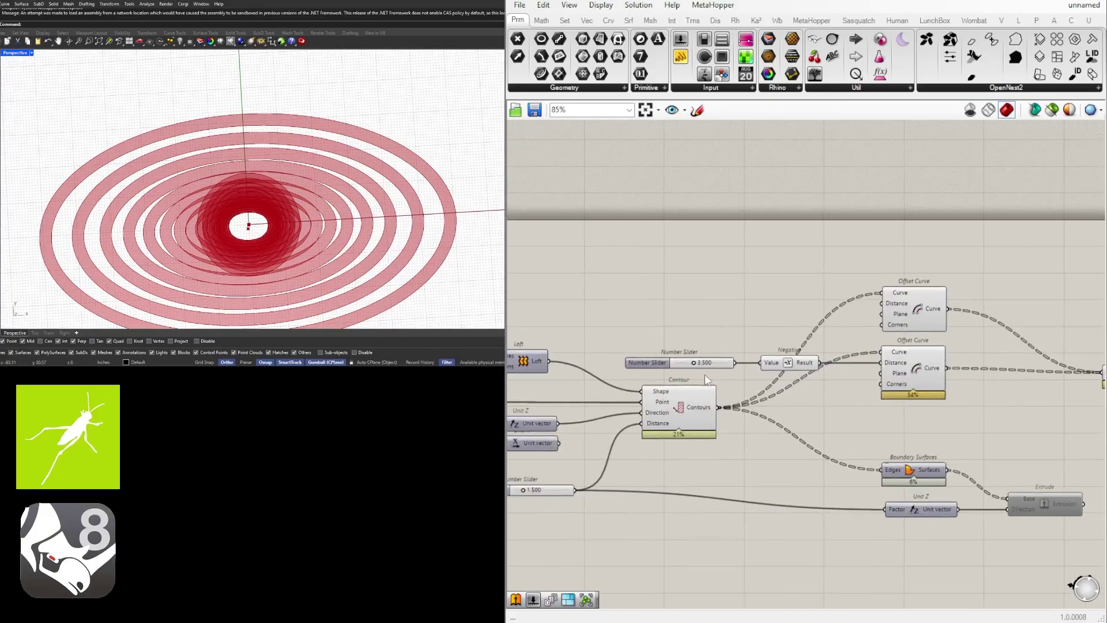
mouse_move(688, 352)
left_mouse_down()
mouse_move(744, 354)
mouse_move(690, 353)
left_mouse_up()
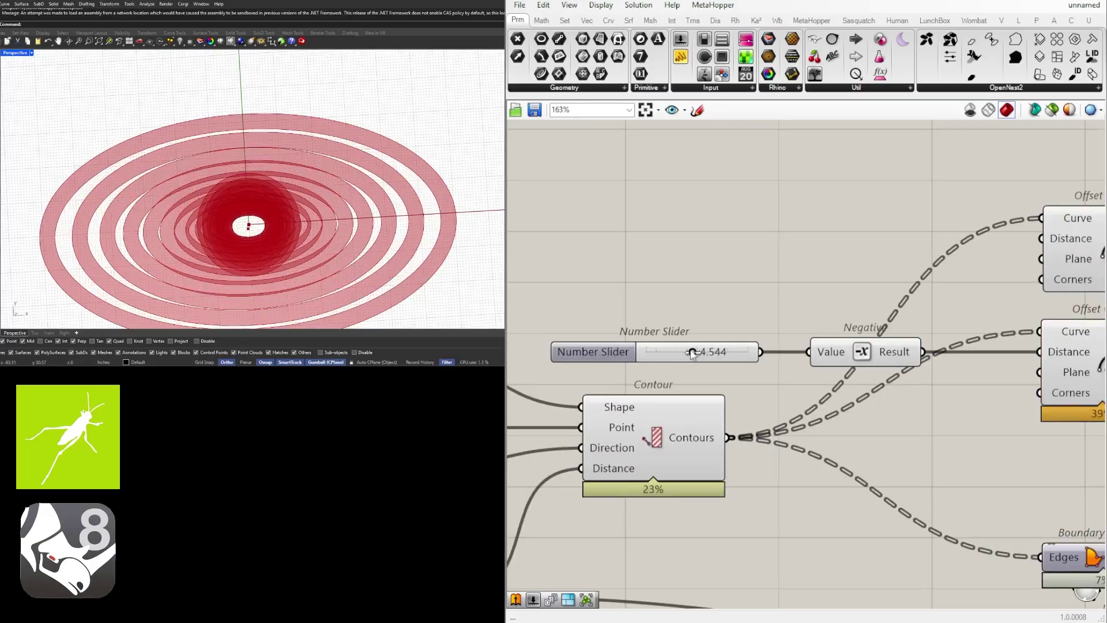
right_click_drag(767, 227, 740, 172)
right_click_drag(277, 181, 301, 262)
right_click_drag(275, 226, 354, 151)
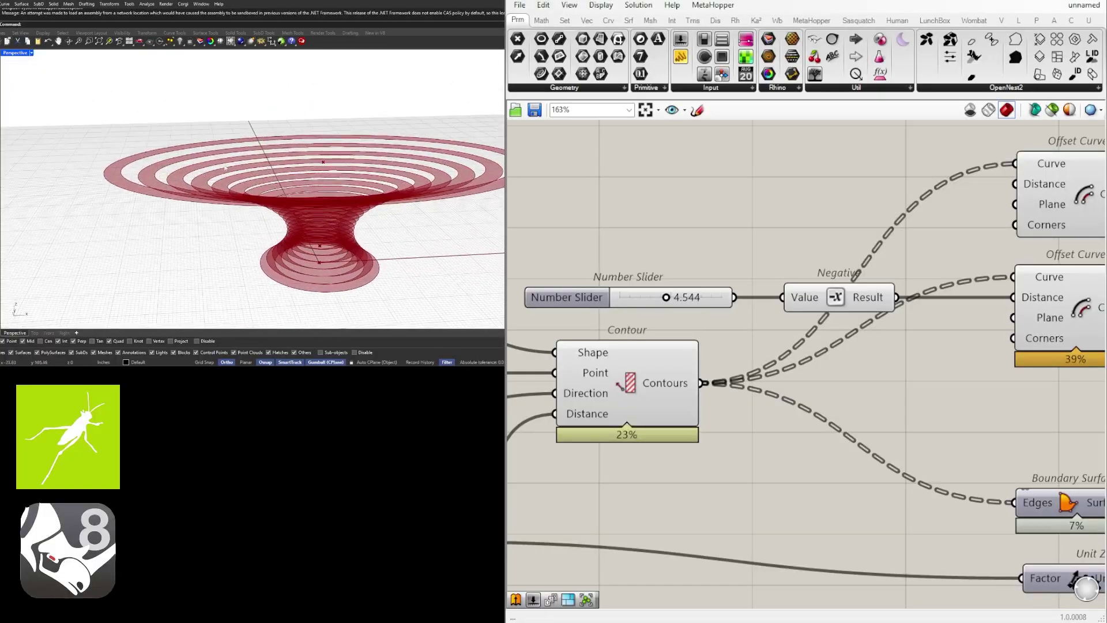
scroll(796, 257, "down", 3)
left_click(890, 321)
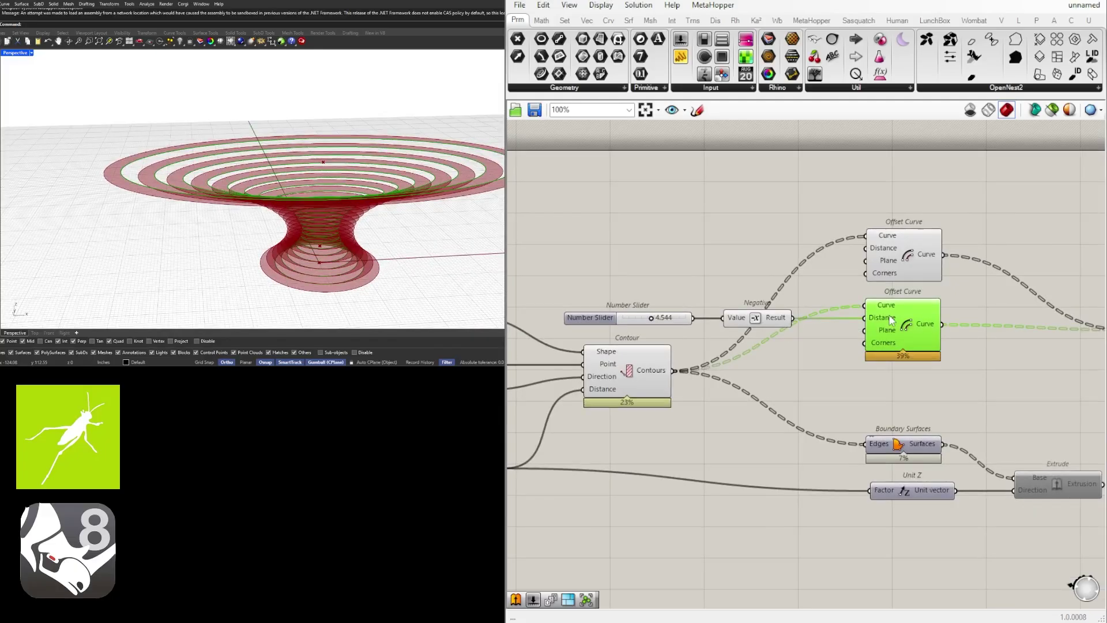
right_click_drag(308, 231, 305, 283)
right_click_drag(318, 228, 328, 256)
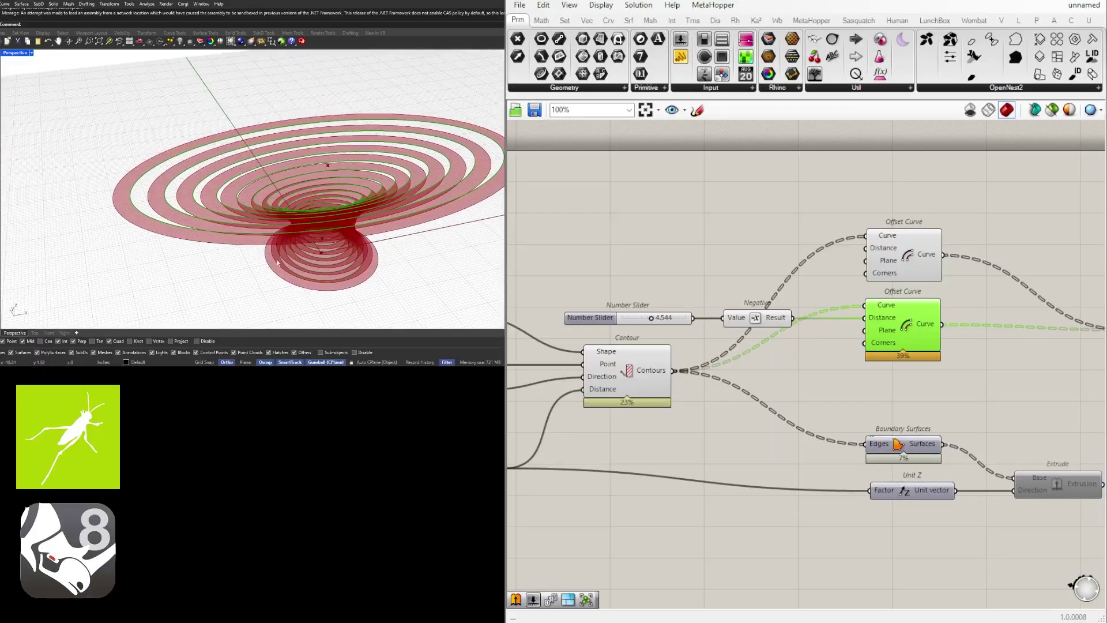
Compare the curves of the two Offset Curve components against the ring surfaces in the perspective view
right_click_drag(324, 206, 330, 223)
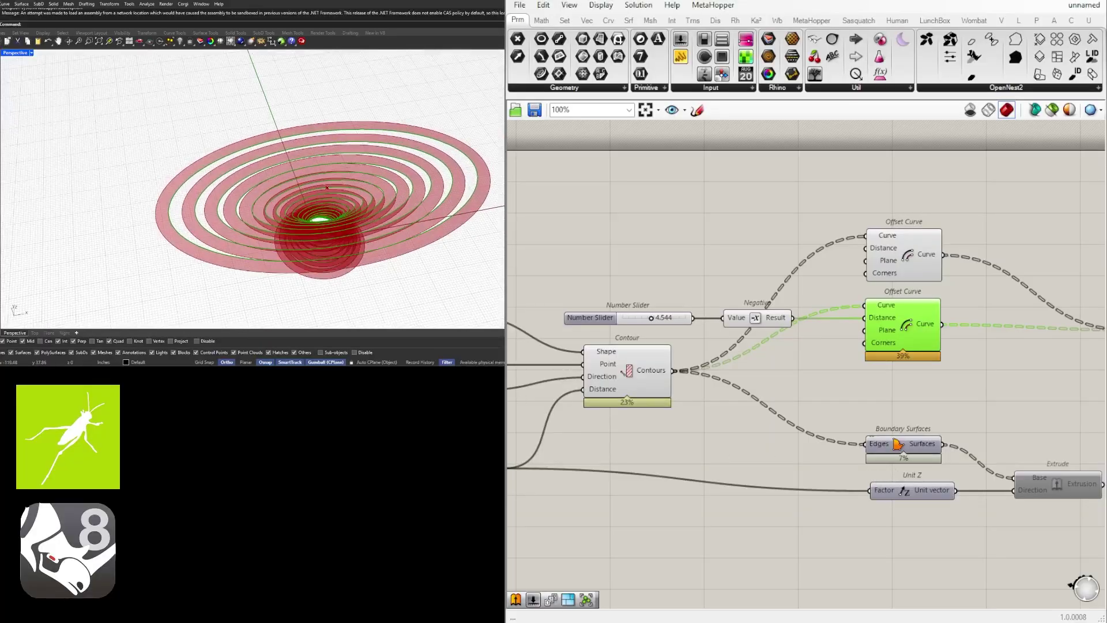
middle_click(861, 422)
scroll(862, 422, "down", 2)
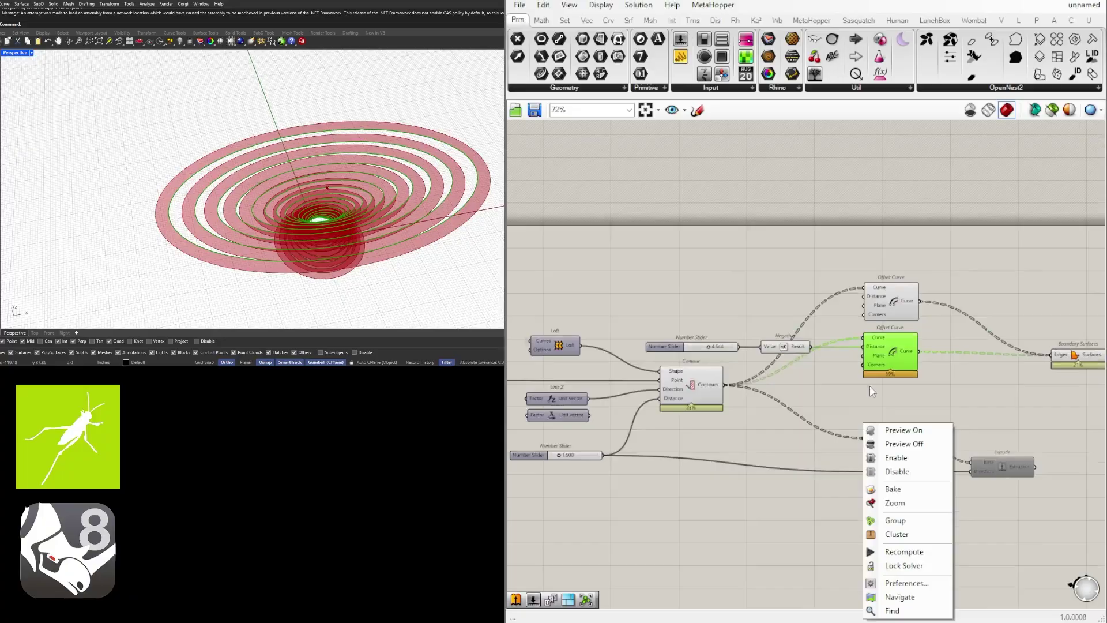
left_click(869, 386)
right_click_drag(952, 384, 805, 378)
left_click(755, 346)
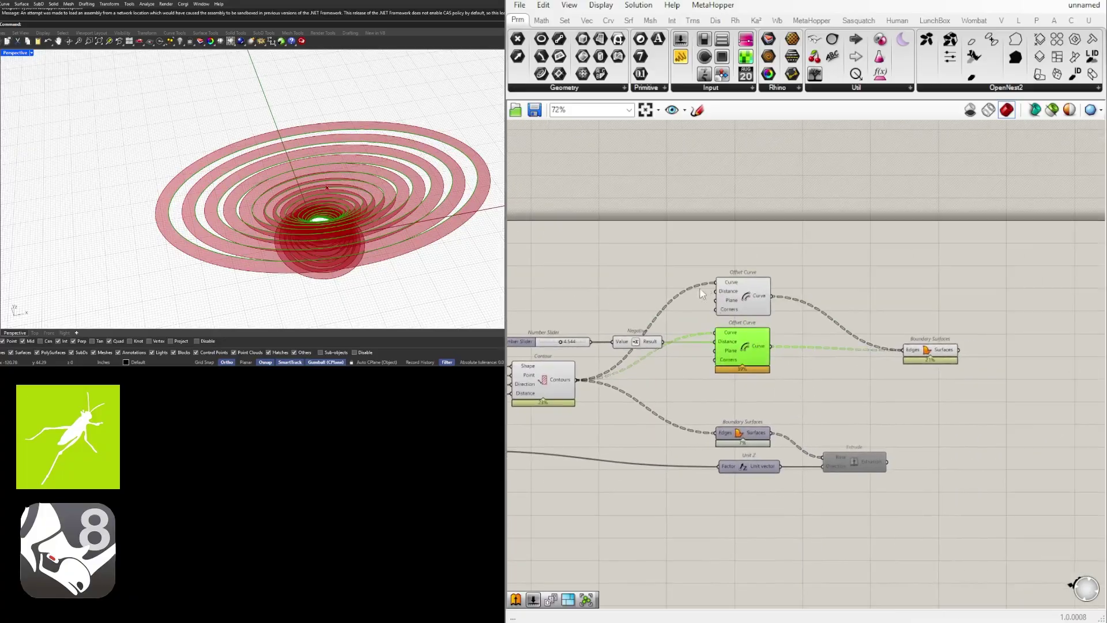
left_click(737, 288)
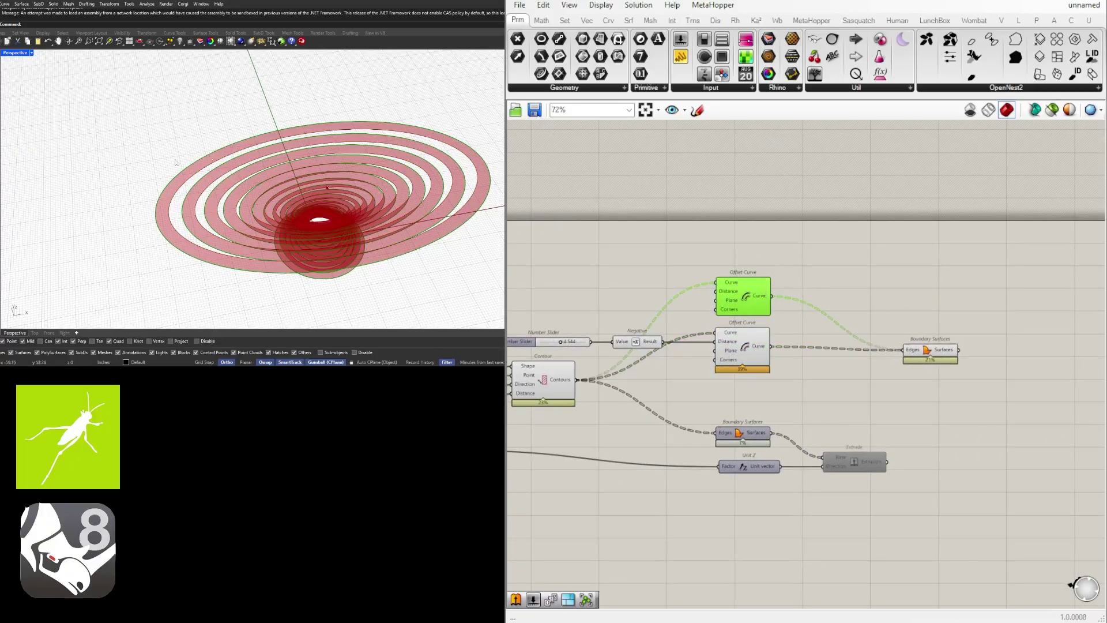
Add an Area component above the Boundary Surfaces and feed it the zero-distance Offset Curve's output
double_click(833, 275)
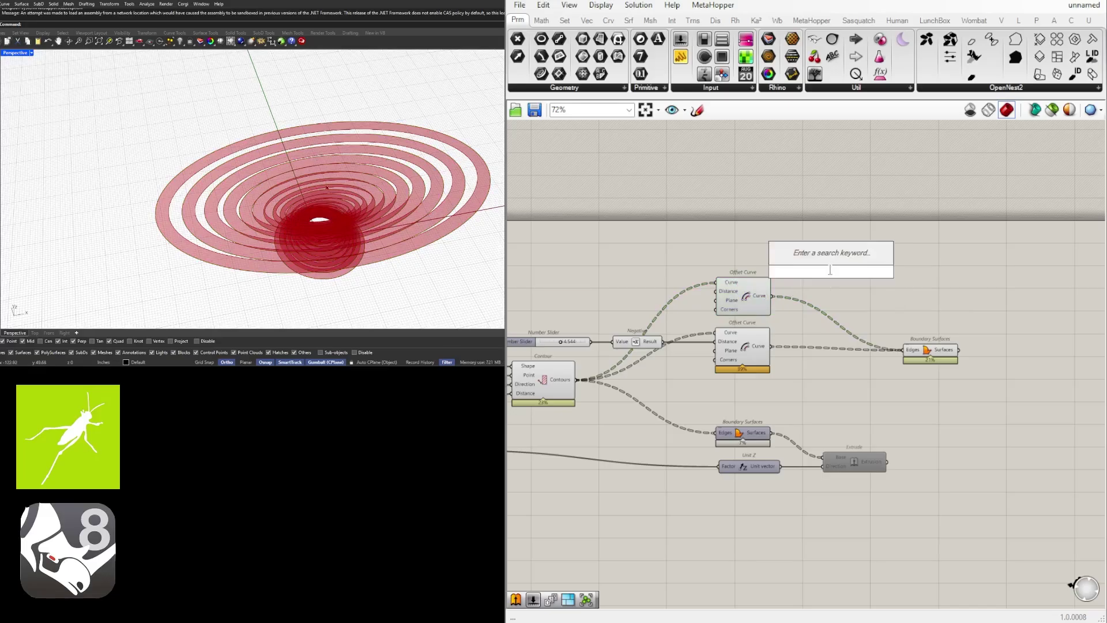
type("area")
key("Return")
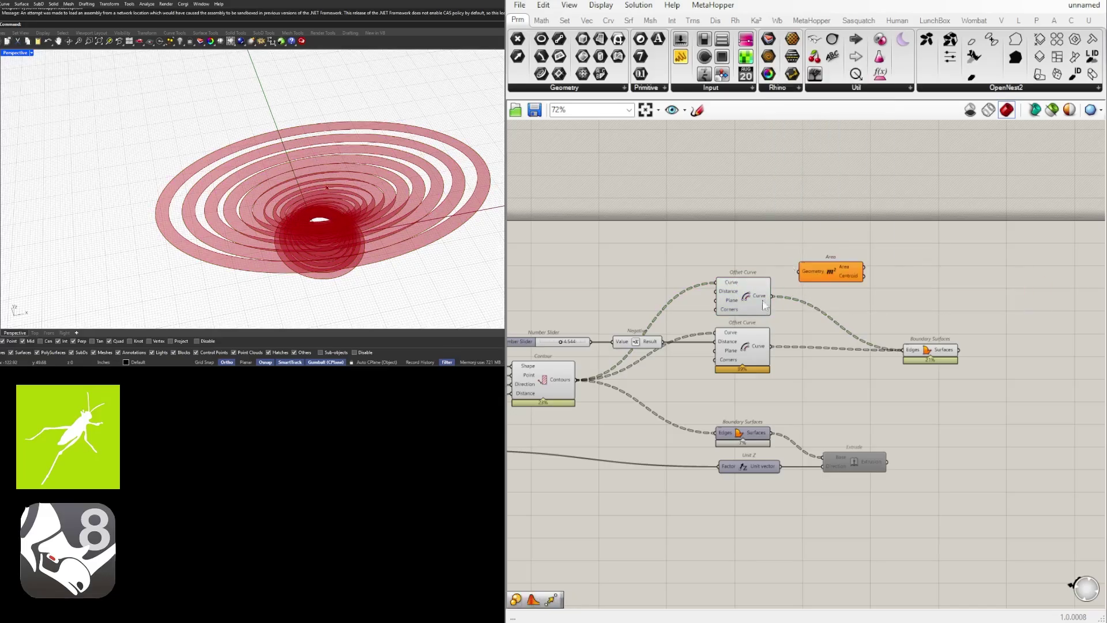
left_click_drag(772, 296, 872, 257)
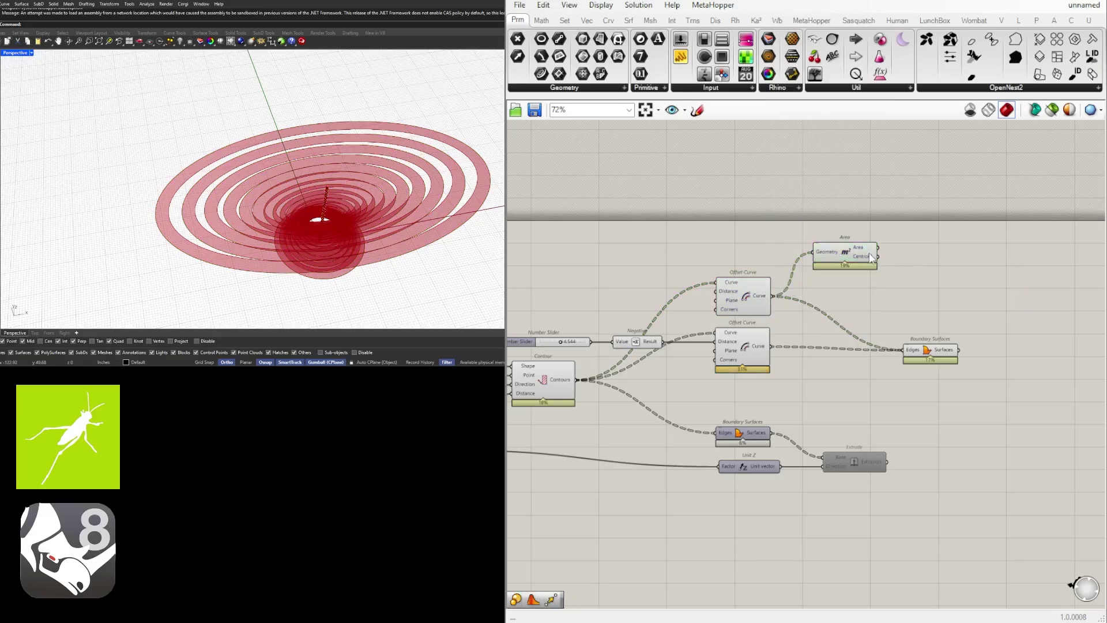
Add a Panel beside the Area component and feed it the Area output
mouse_move(864, 250)
right_click_drag(922, 252, 788, 259)
double_click(787, 260)
type("pan")
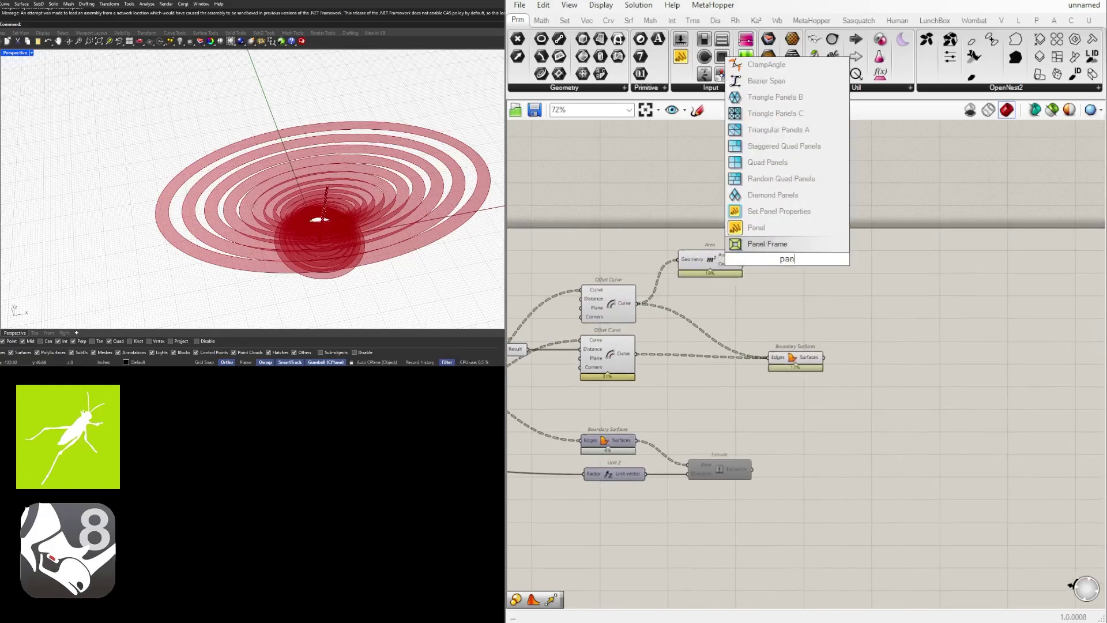
left_click(756, 227)
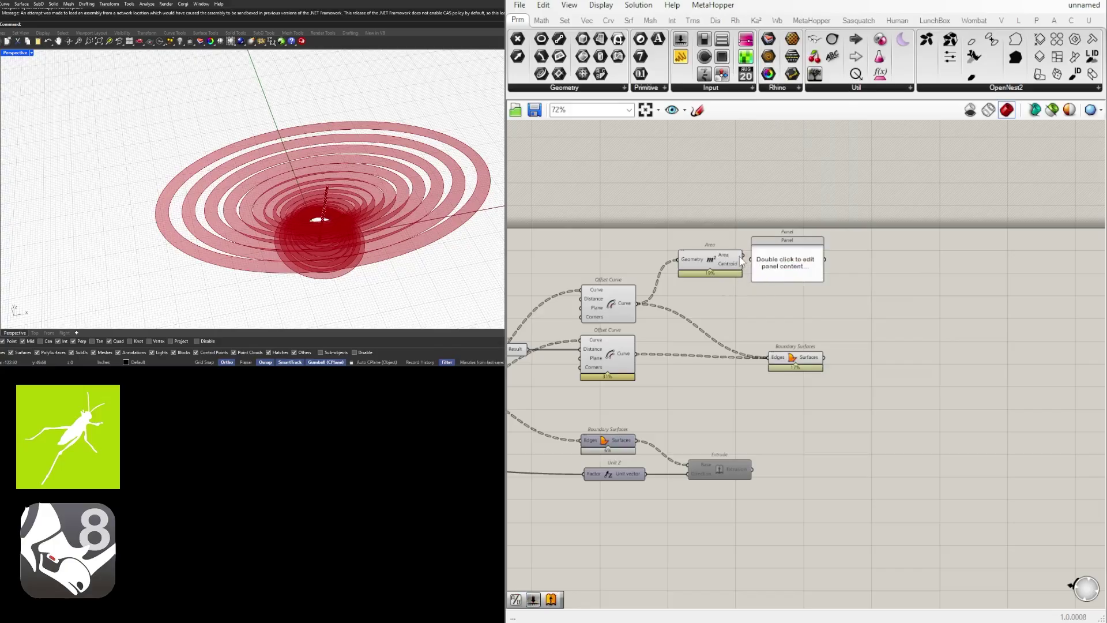
left_click_drag(757, 265, 803, 324)
scroll(798, 271, "up", 5)
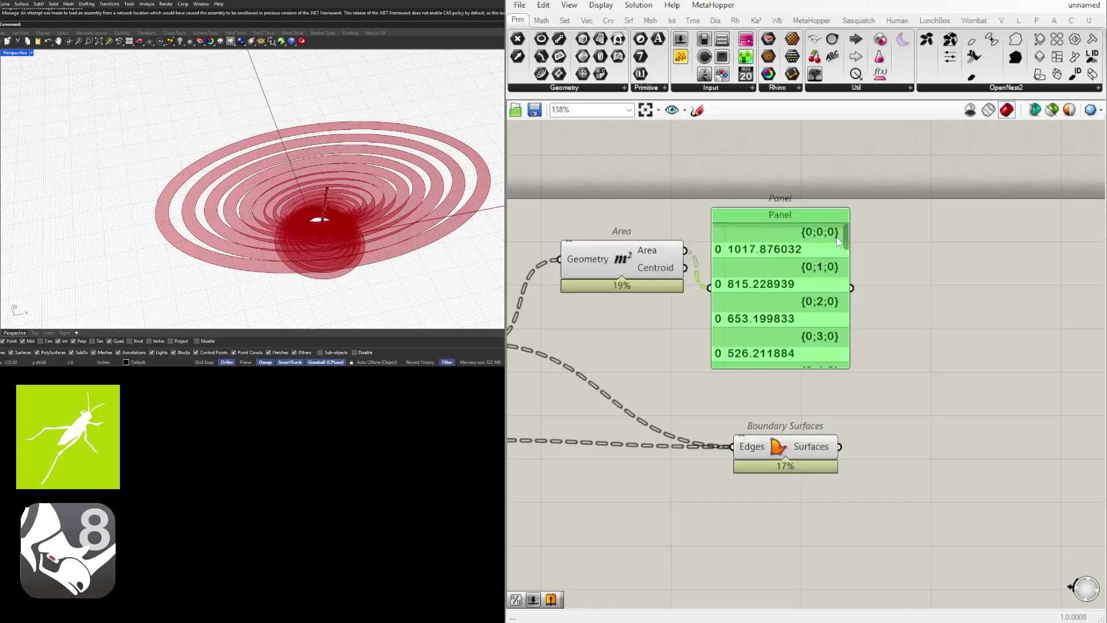
Review the area values from the first to the last layer against the form, and delete the Panel
mouse_move(843, 236)
left_mouse_down()
mouse_move(851, 369)
mouse_move(841, 227)
left_mouse_up()
right_click_drag(347, 259, 395, 236)
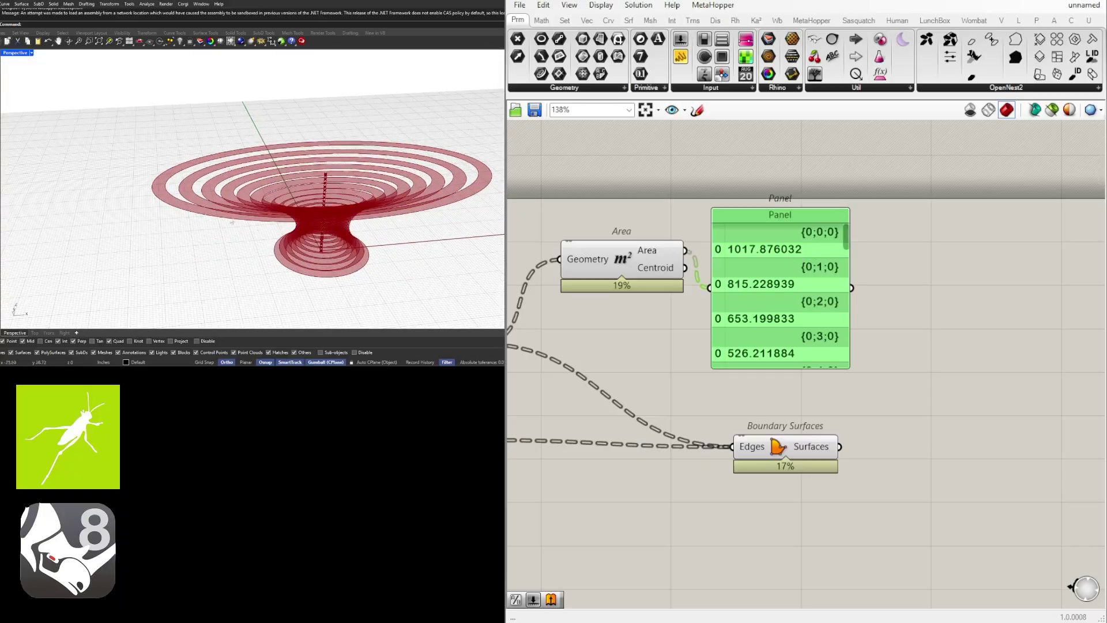
left_click_drag(848, 236, 862, 362)
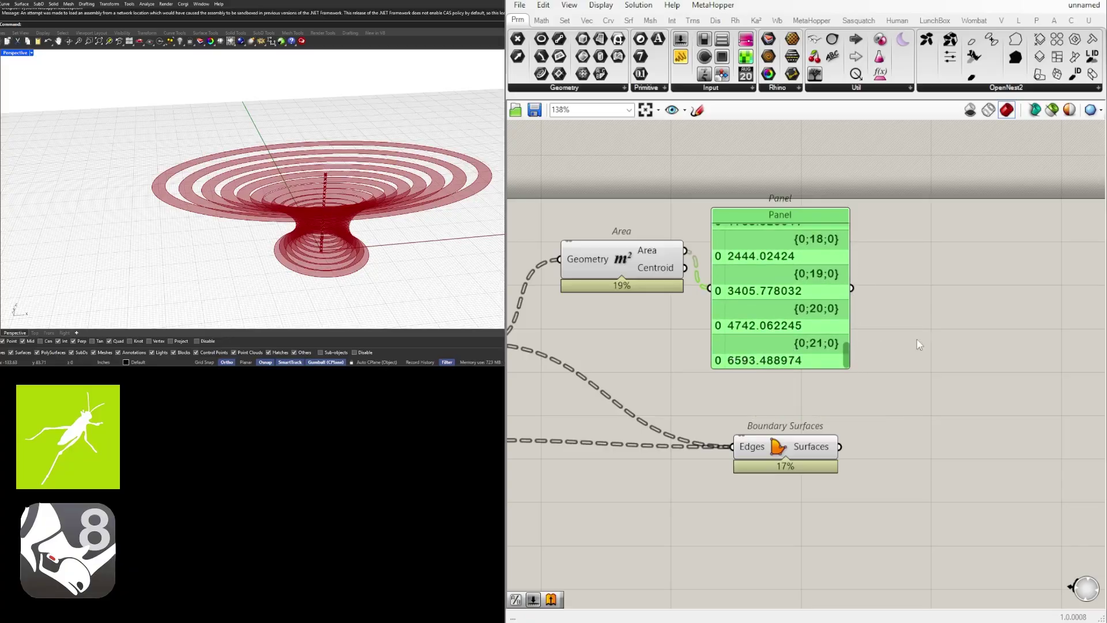
key("Delete")
Place the Area component above the Contour component and feed its Geometry from the Contours output instead of the Offset Curve
scroll(671, 265, "down", 1)
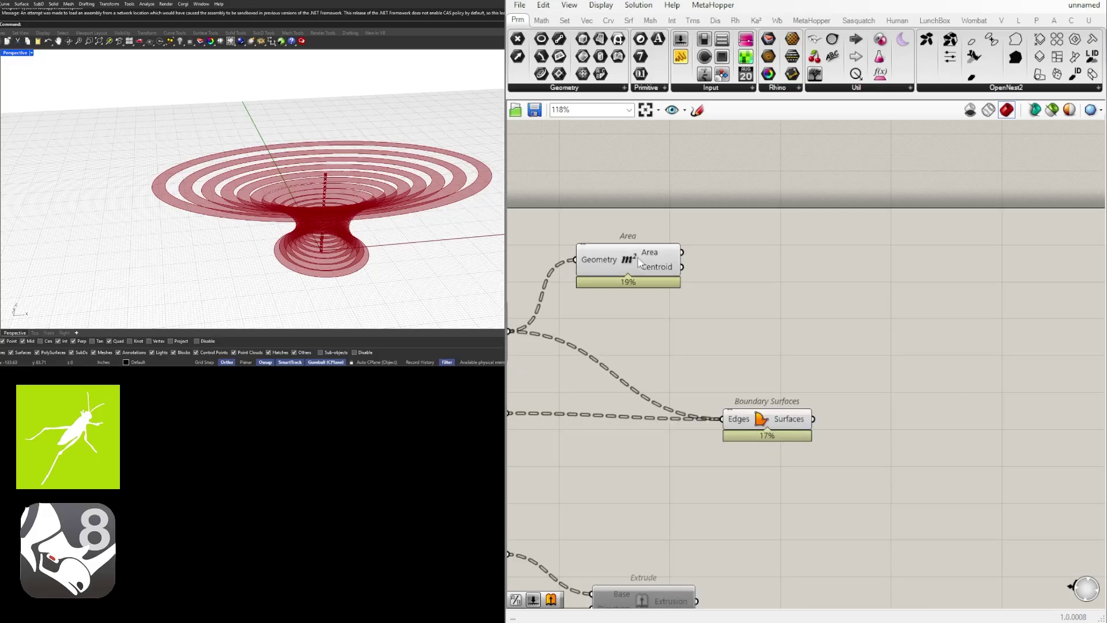
right_click_drag(638, 257, 694, 253)
left_click(699, 249)
left_click(813, 268)
double_click(812, 268)
scroll(884, 349, "down", 3)
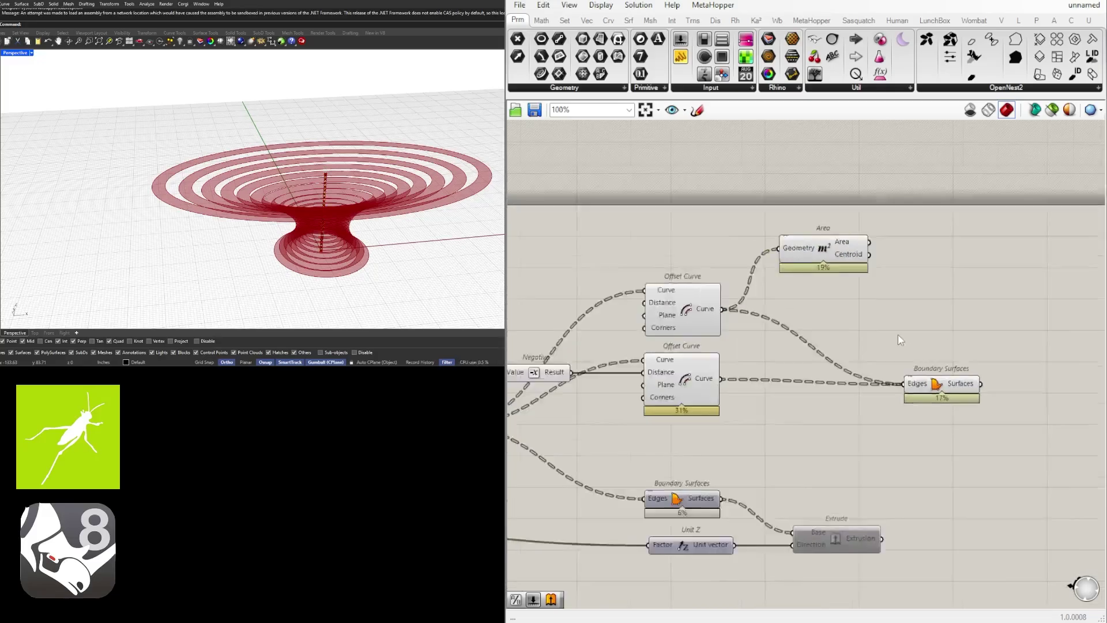
right_click_drag(683, 368, 807, 383)
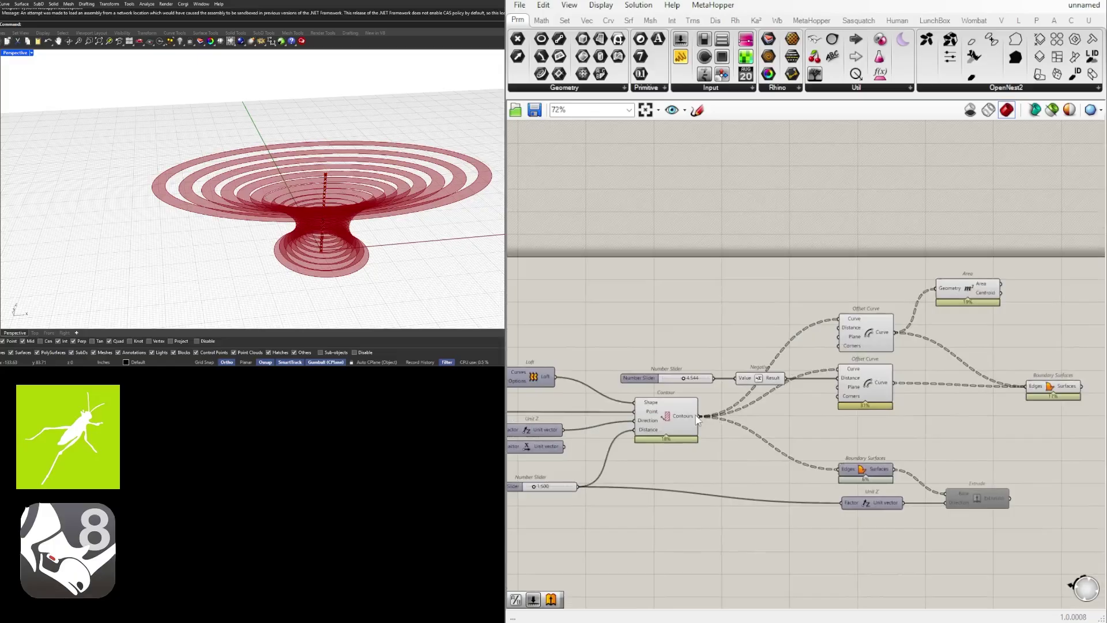
left_click_drag(699, 415, 749, 299)
left_click(670, 425)
Move the offset, surface and extrusion components and the Negative component farther from Contour to free space beside Area
right_click_drag(963, 437, 850, 420)
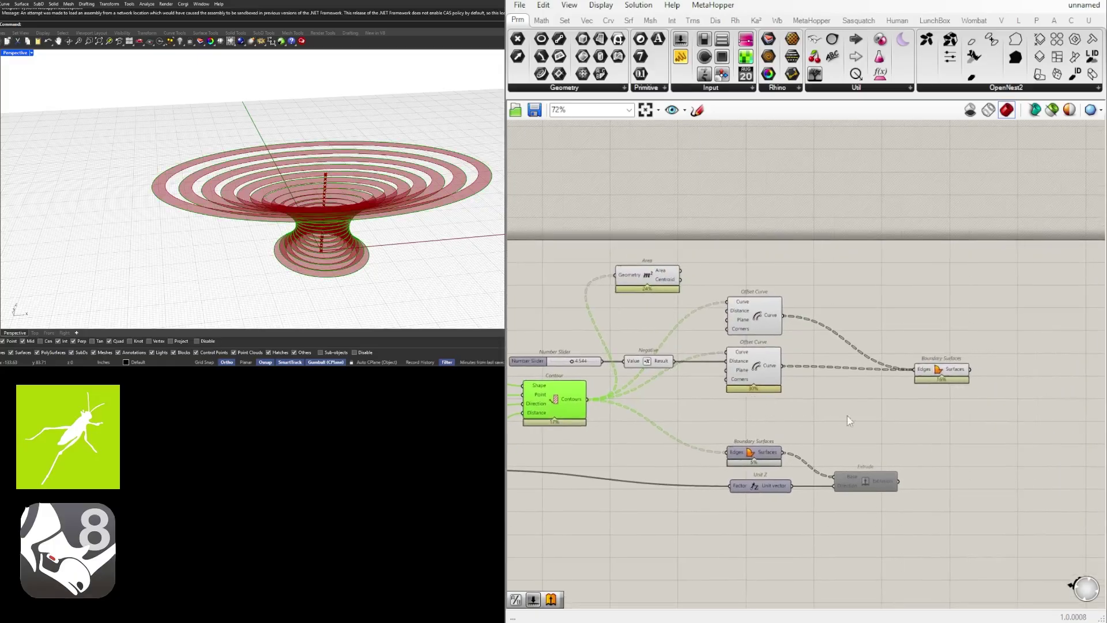
left_click_drag(1053, 538, 899, 307)
left_click(655, 379)
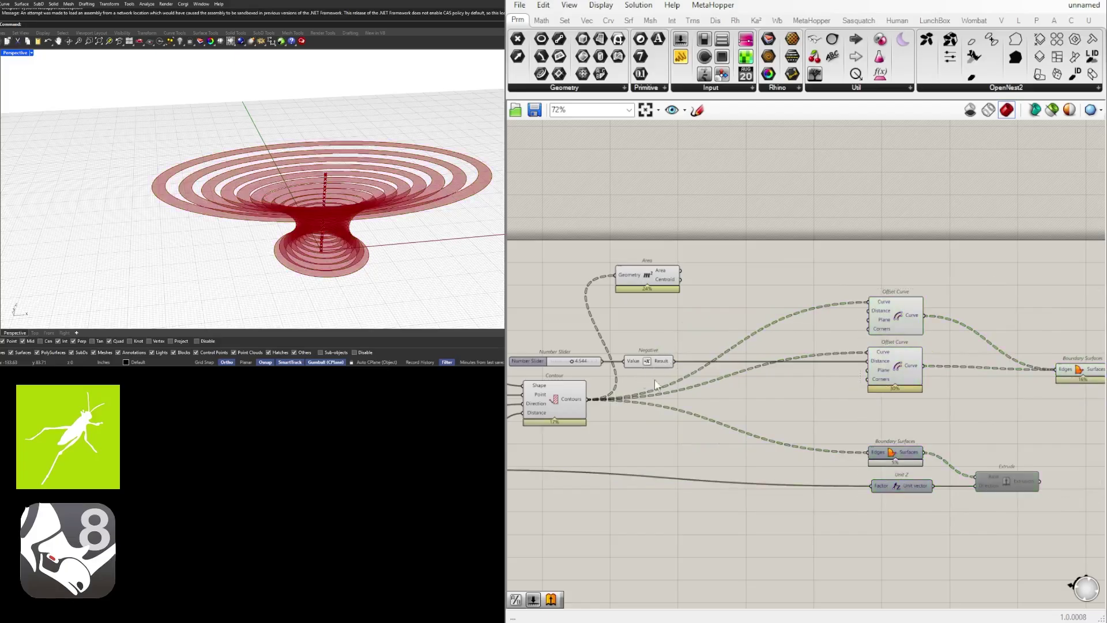
left_click_drag(646, 363, 805, 362)
left_click(717, 286)
left_click_drag(649, 279, 657, 292)
Add a Remap Numbers component, connect the Area output to its Value input and space the two components apart
double_click(736, 287)
type("remap")
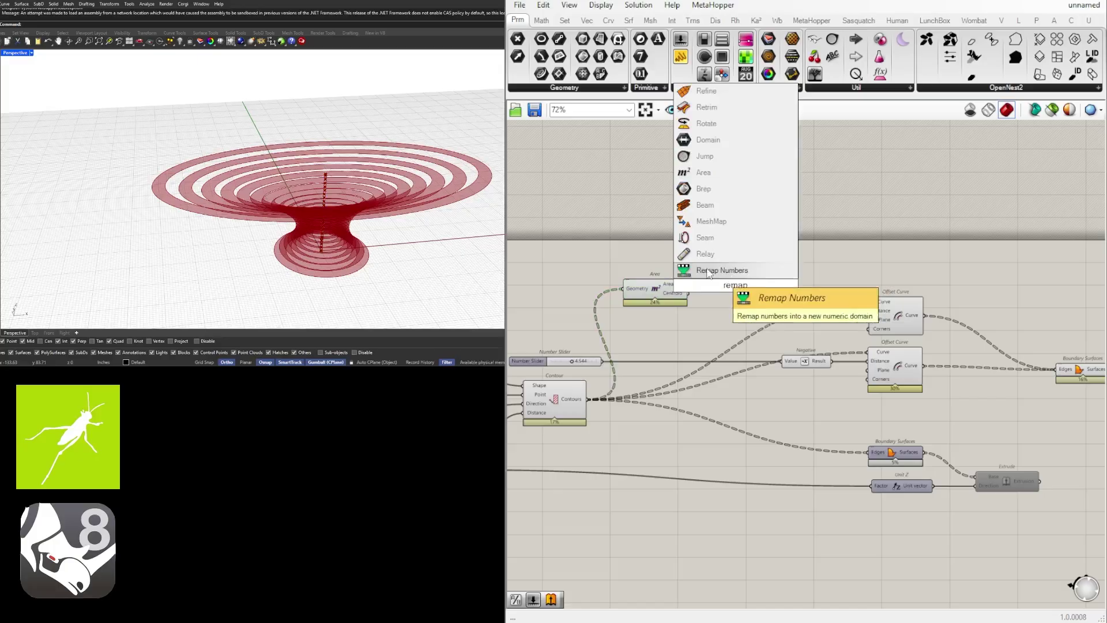
key("Return")
scroll(715, 300, "up", 3)
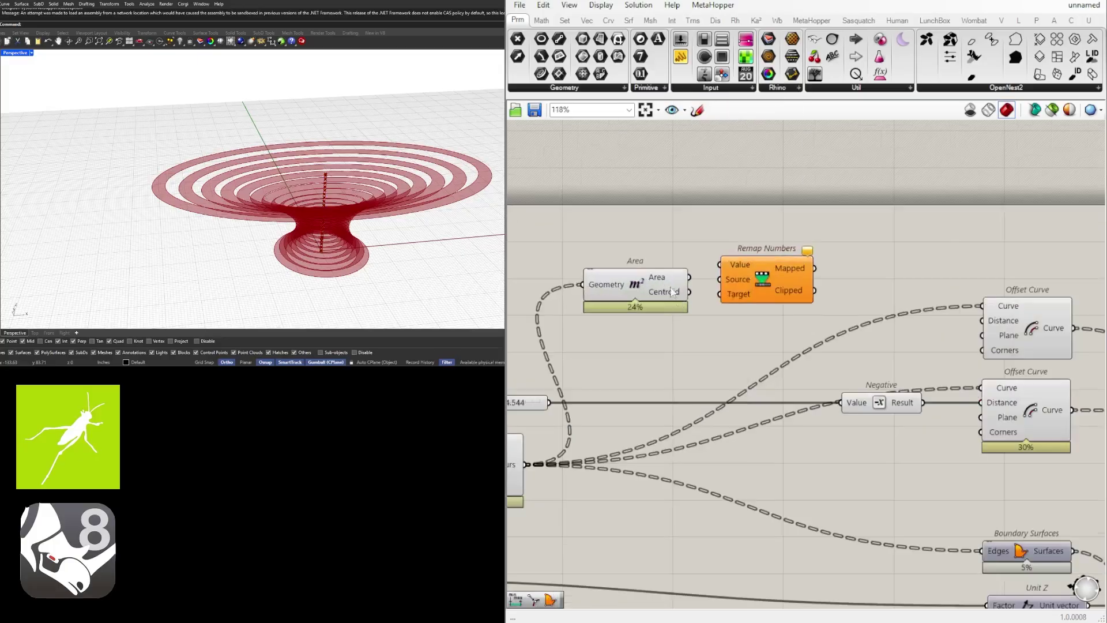
left_click_drag(649, 265, 834, 278)
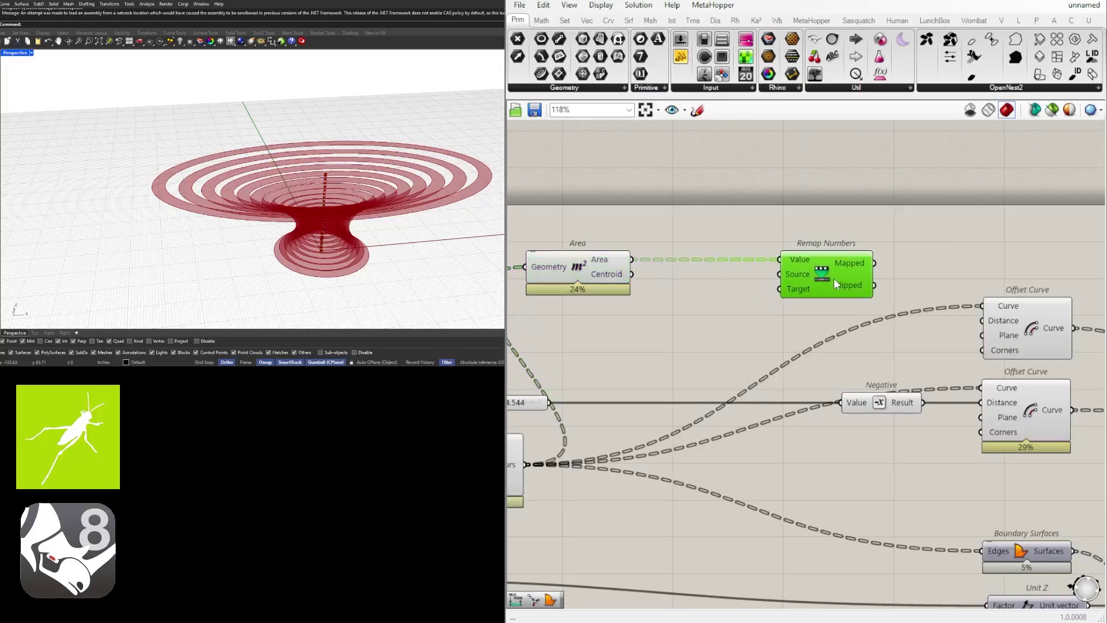
left_click_drag(597, 267, 565, 266)
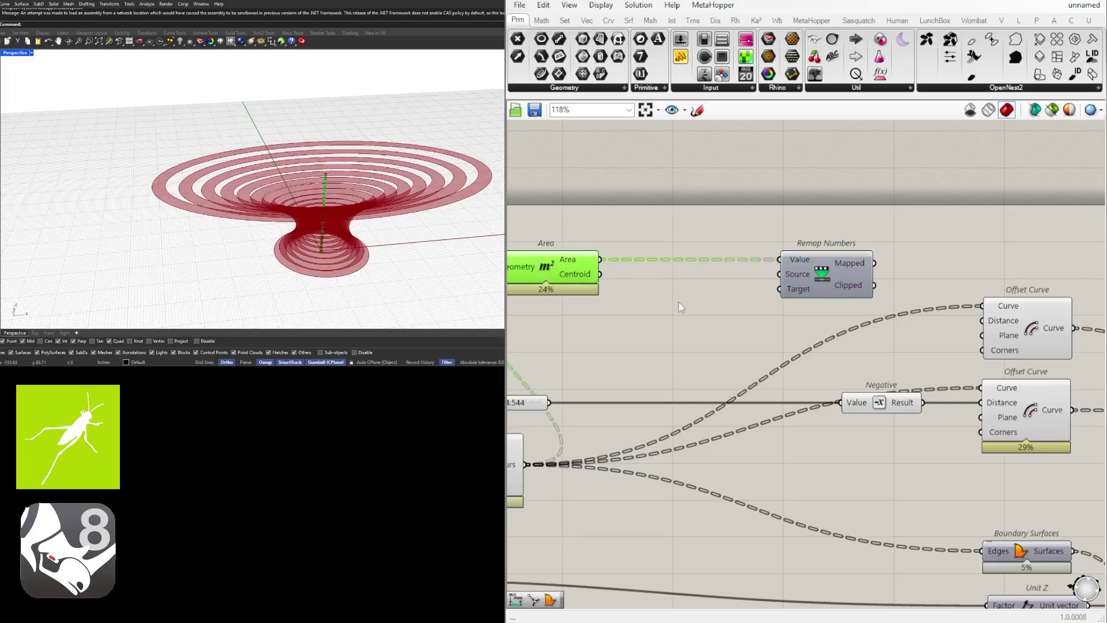
Add a Bounds component fed by the Area output and connect its Domain to the Source input of Remap Numbers
double_click(692, 301)
key("Escape")
right_click_drag(689, 346, 733, 324)
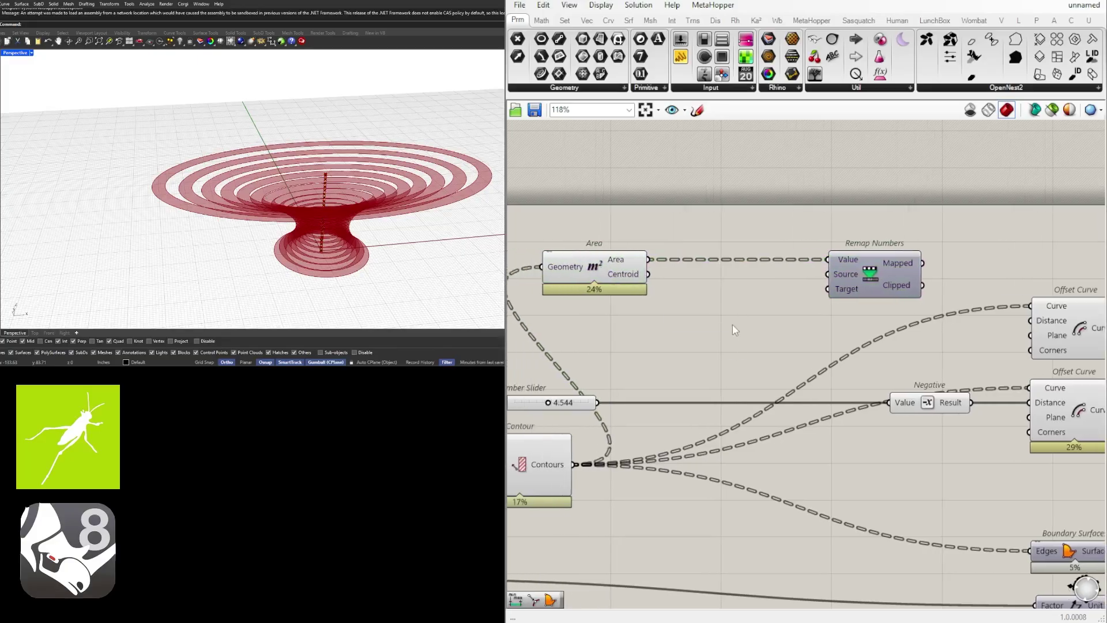
double_click(732, 324)
type("bounds")
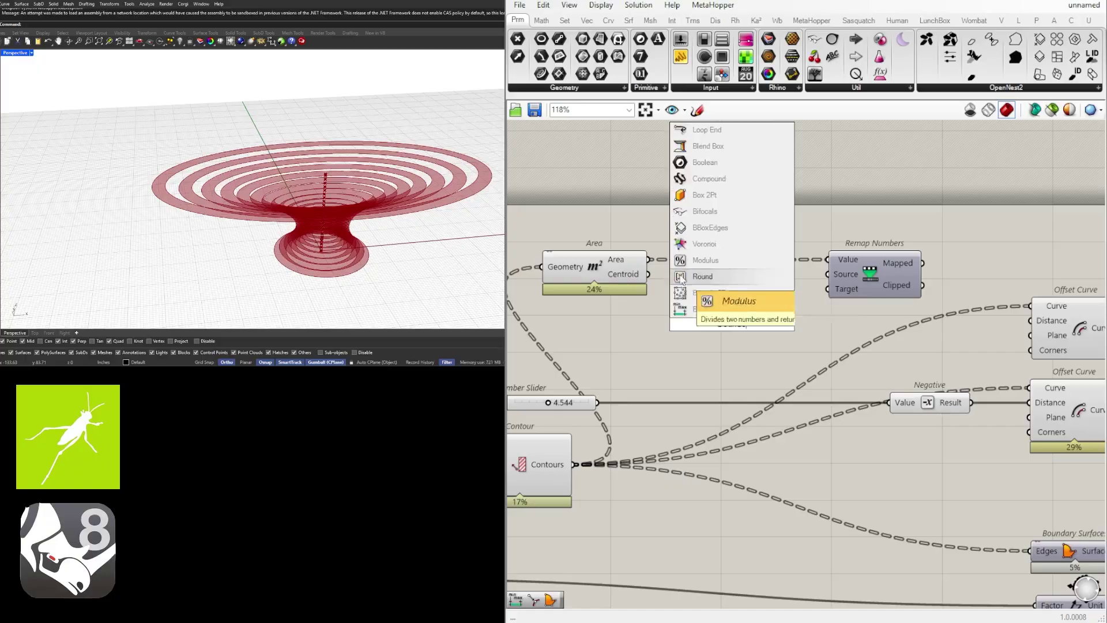
left_click(738, 309)
left_click_drag(740, 312, 828, 274)
left_click_drag(648, 259, 691, 290)
Flatten the Area output, check the values and domain reaching Remap Numbers, and align Bounds with its Source input
mouse_move(776, 294)
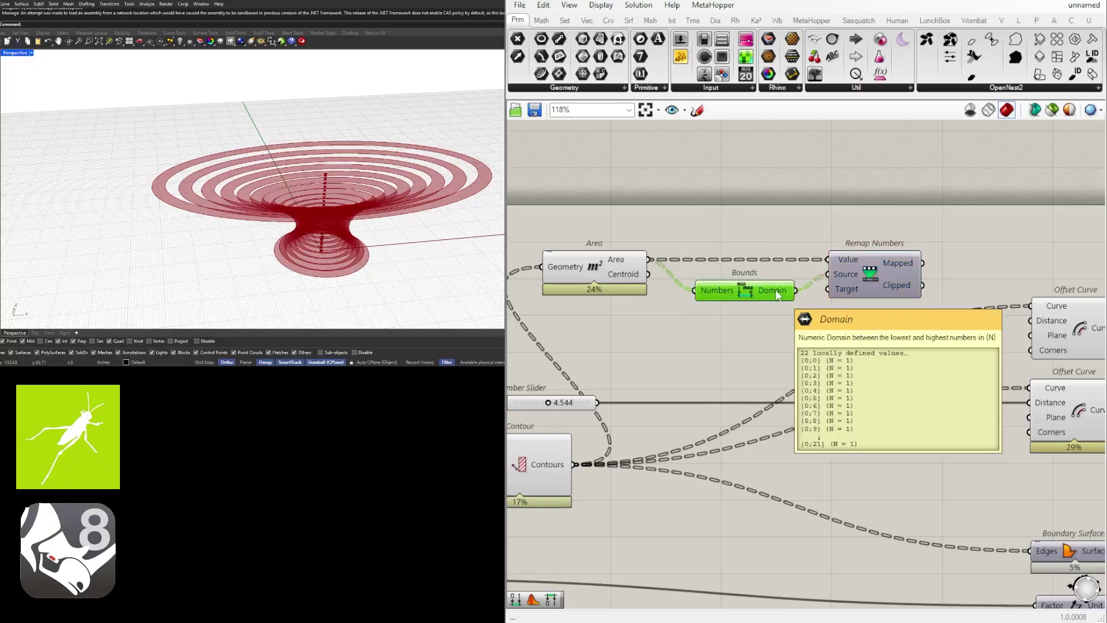
left_click(732, 274)
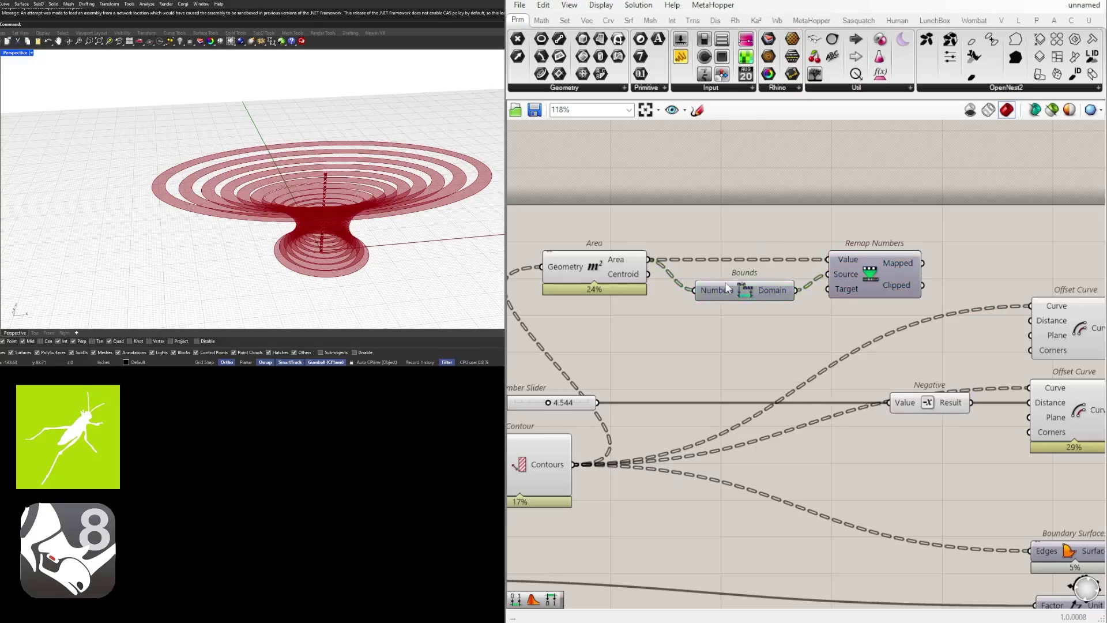
right_click(626, 263)
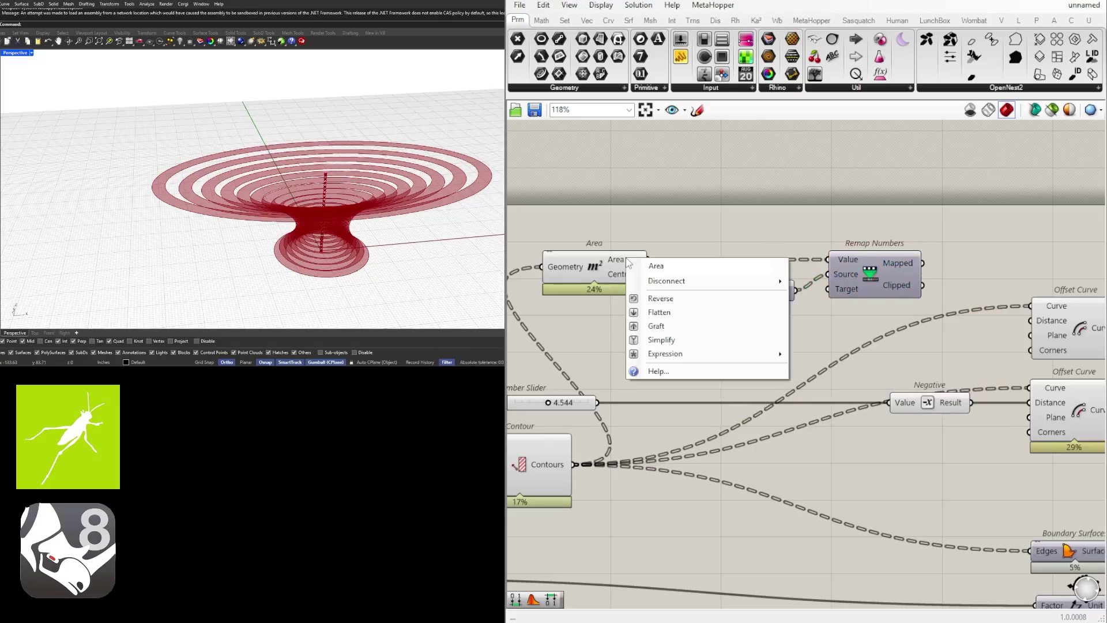
left_click(657, 313)
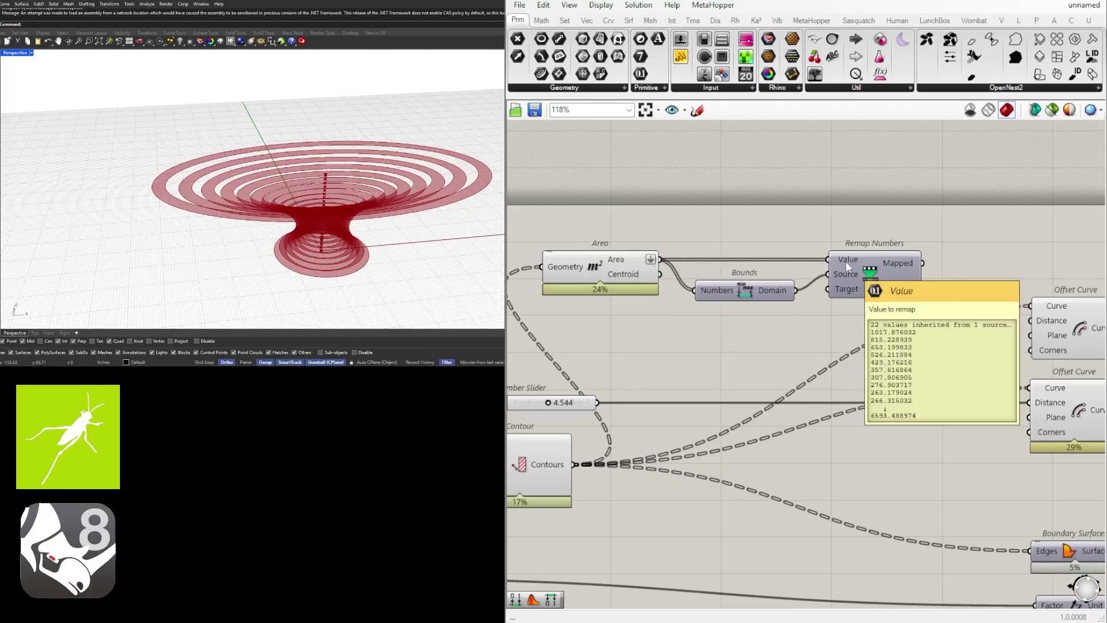
mouse_move(770, 290)
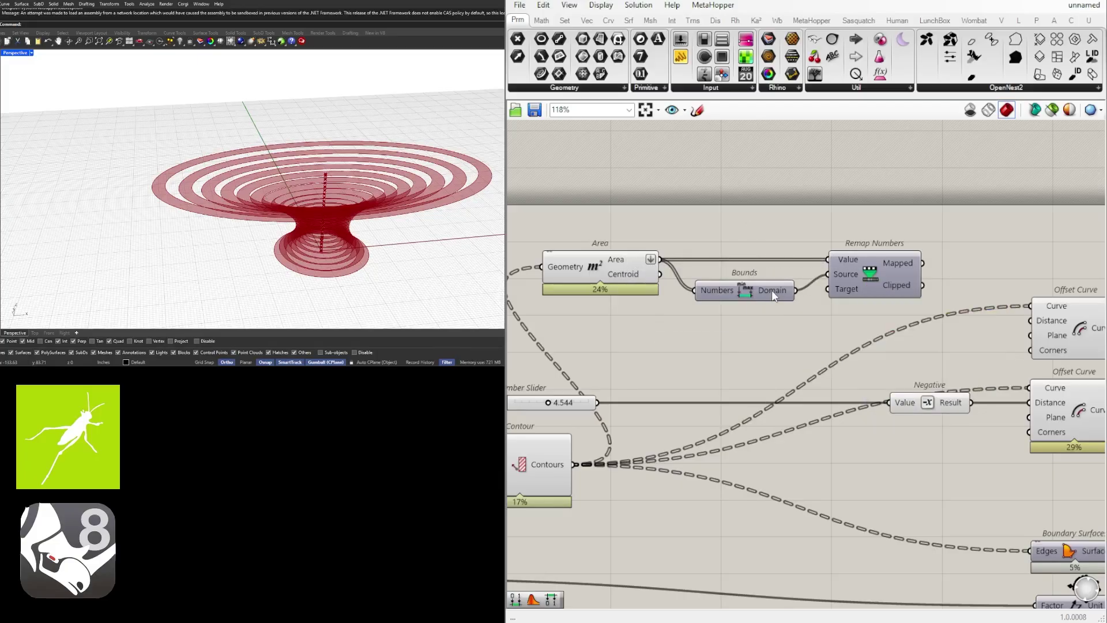
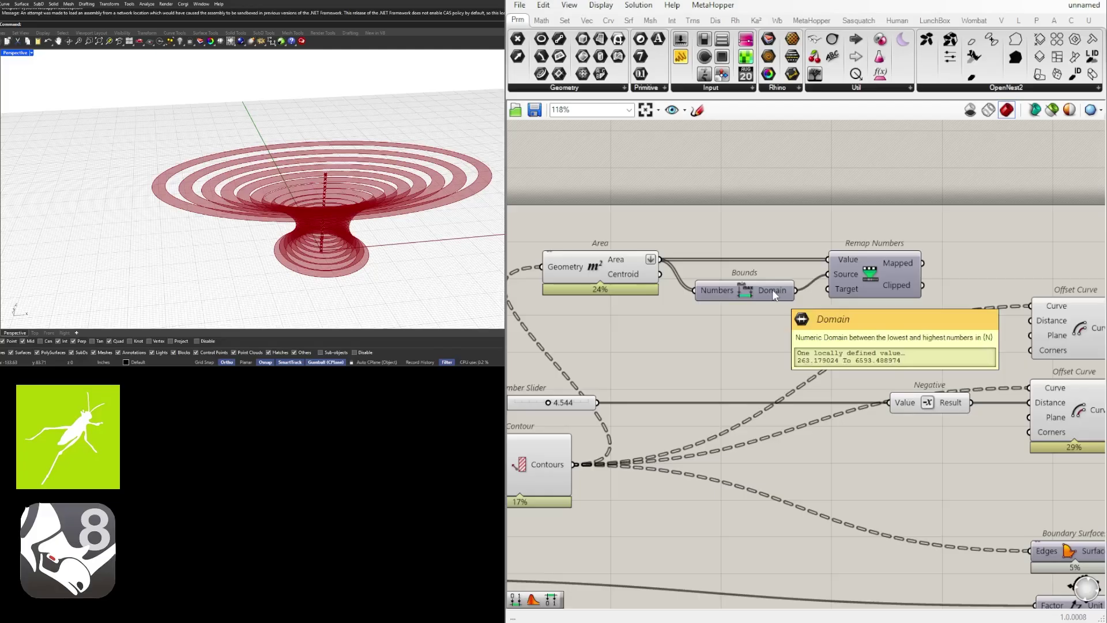
left_click_drag(772, 290, 777, 279)
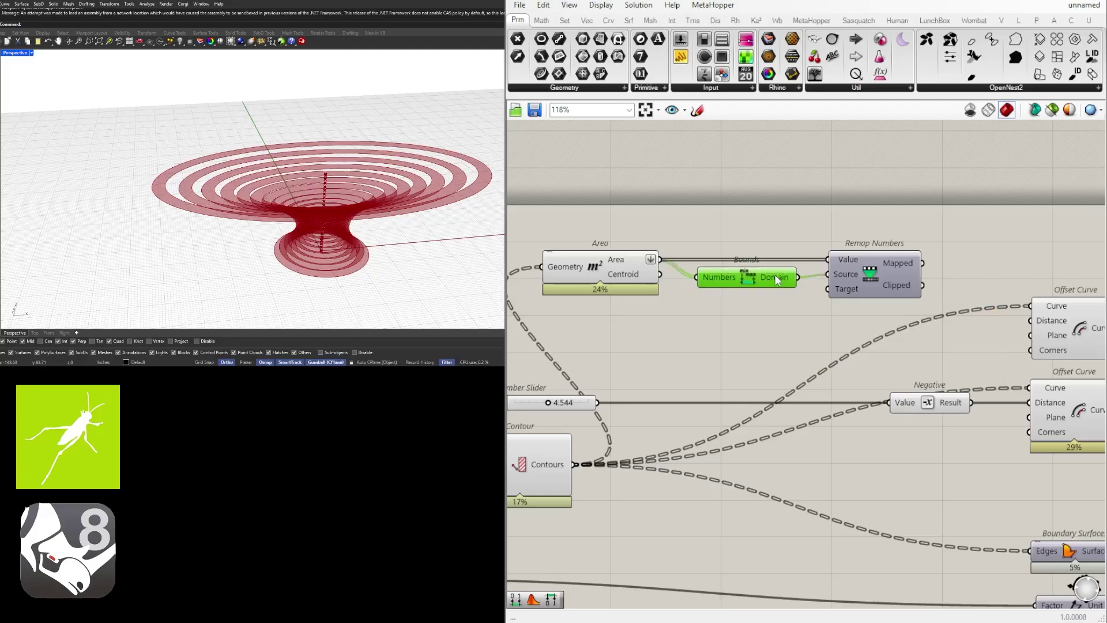
Add a Construct Domain component above Bounds and shift the Area, Bounds and Remap Numbers row down slightly
double_click(720, 340)
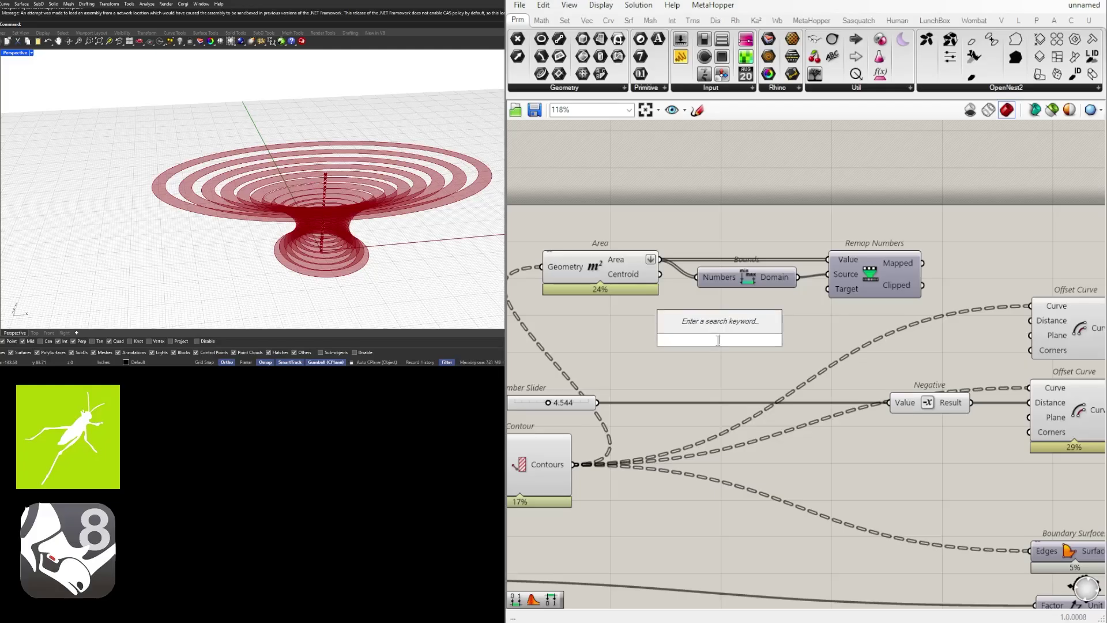
type("constr")
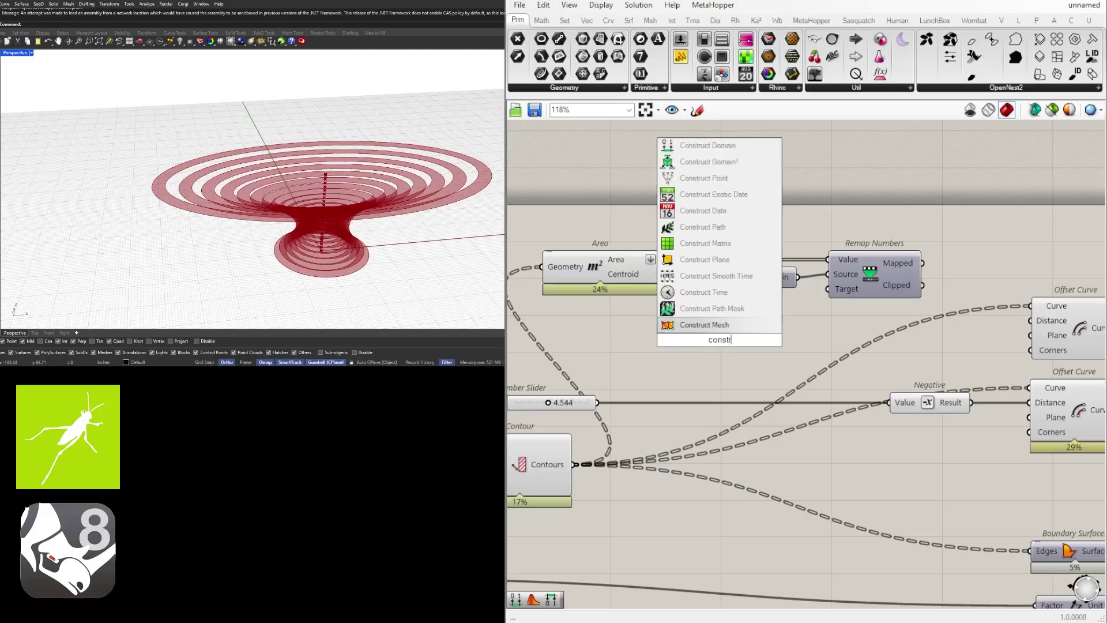
type("uctdomai")
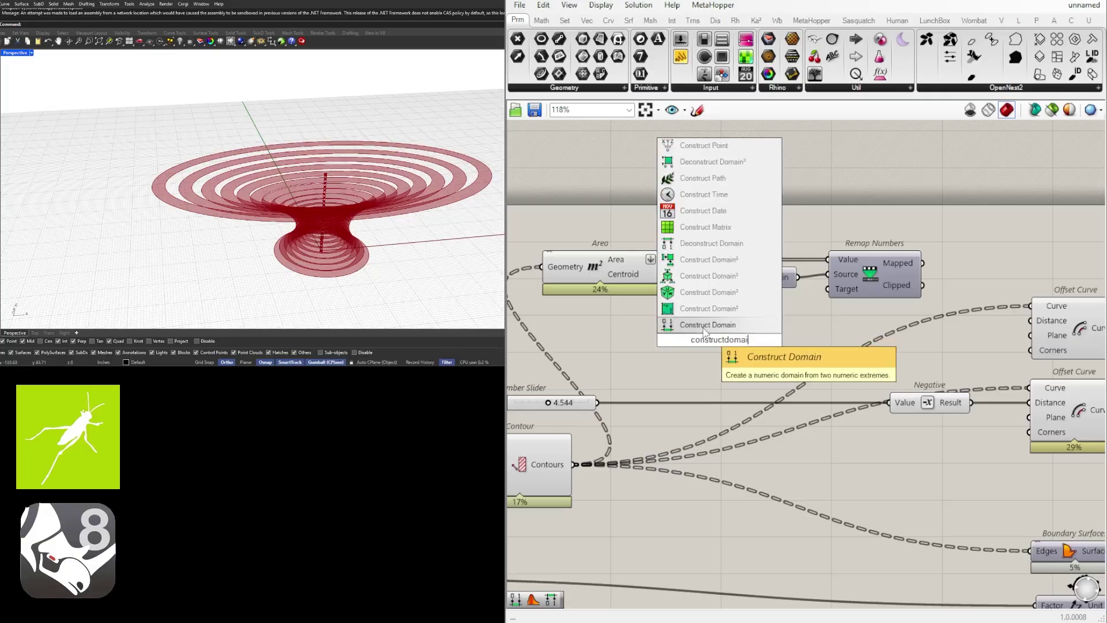
key("Return")
left_click_drag(758, 331, 771, 227)
left_click_drag(534, 202, 928, 302)
left_click_drag(717, 232, 722, 251)
left_click(715, 263)
Add a Number Slider with the value 12.00 beside Construct Domain and duplicate it directly below
right_click_drag(605, 239, 712, 264)
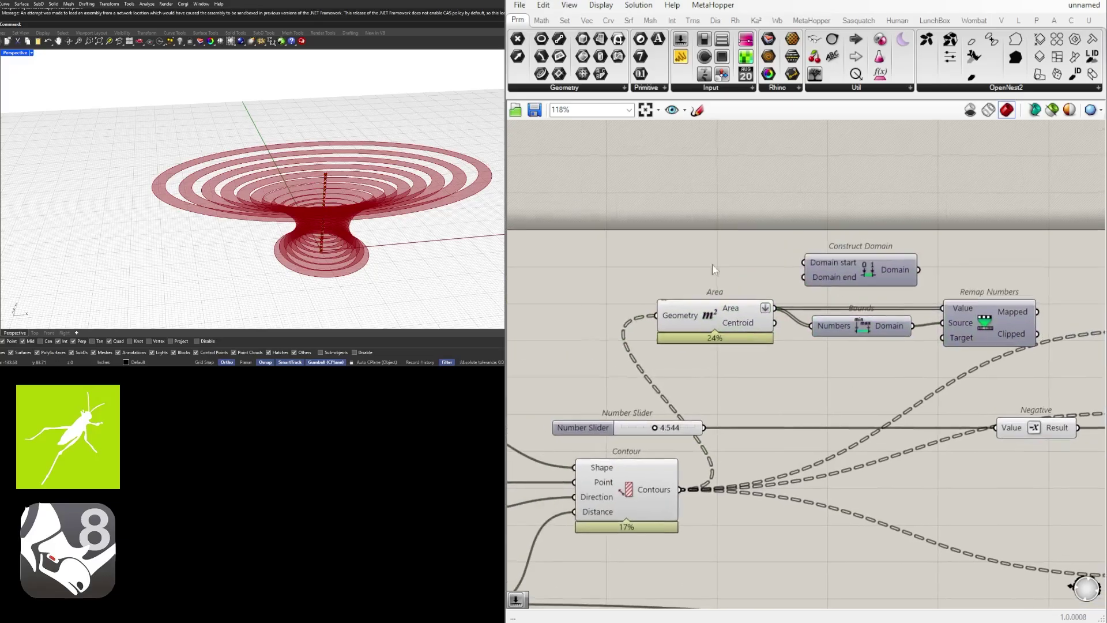
double_click(670, 258)
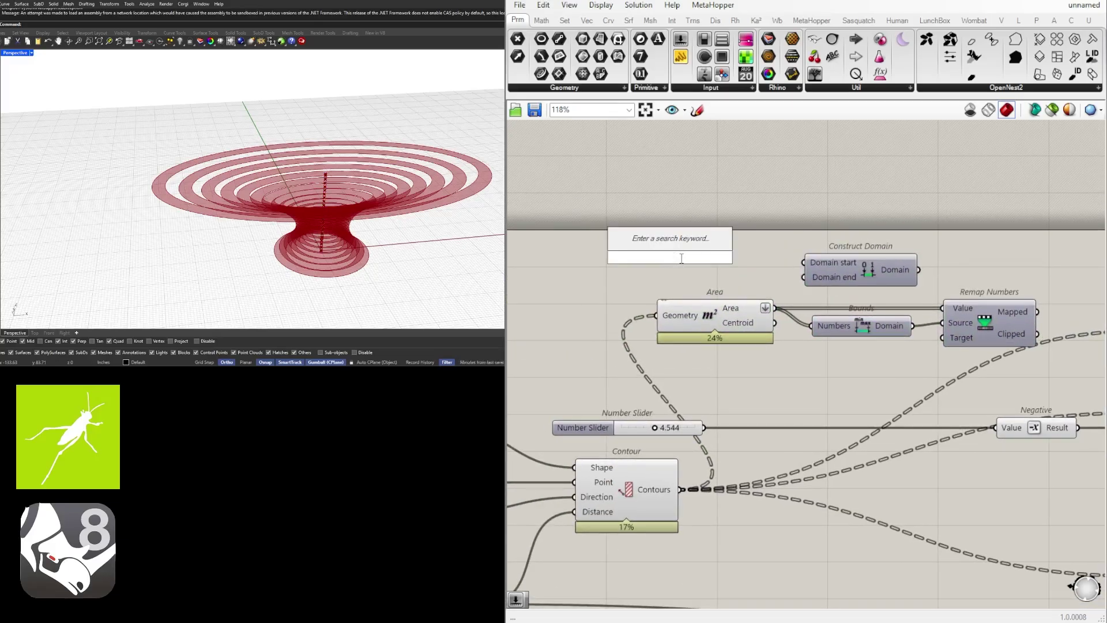
type("12")
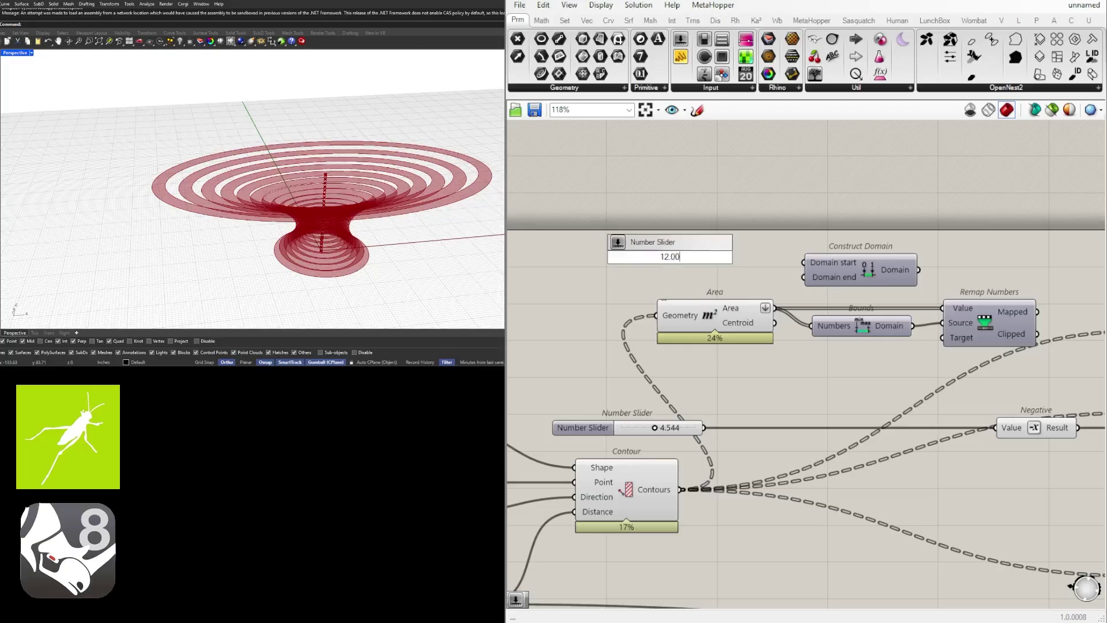
key("Return")
scroll(728, 264, "up", 2)
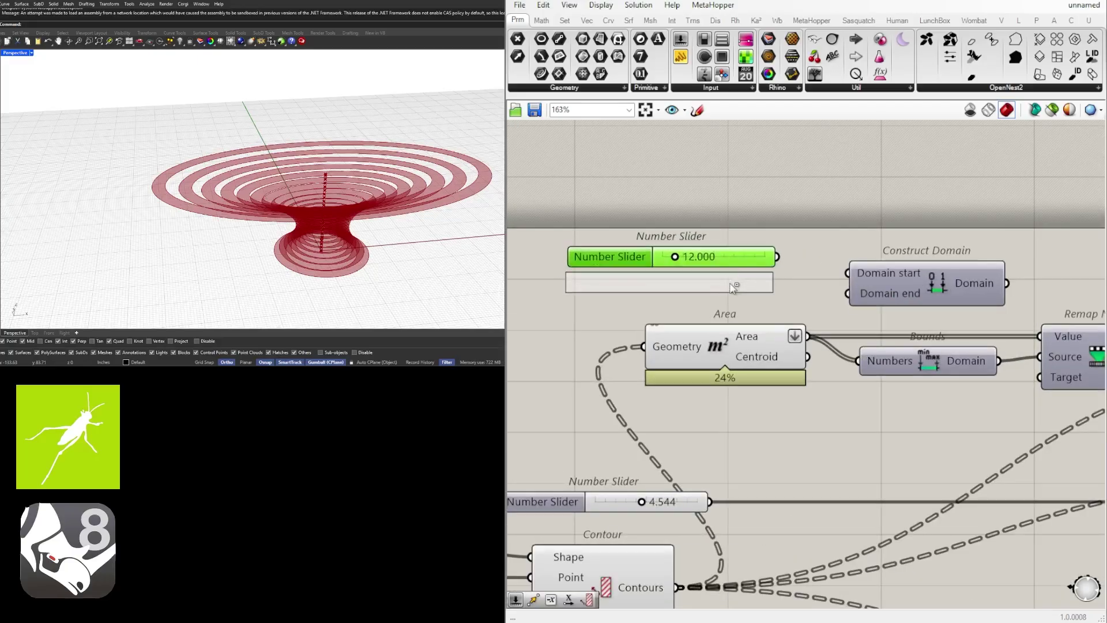
left_click_drag(732, 286, 727, 284, "alt")
Connect the two sliders to Domain start and Domain end, setting them to about 4.631 and 37.793
left_click_drag(777, 256, 847, 273)
left_click_drag(777, 285, 848, 293)
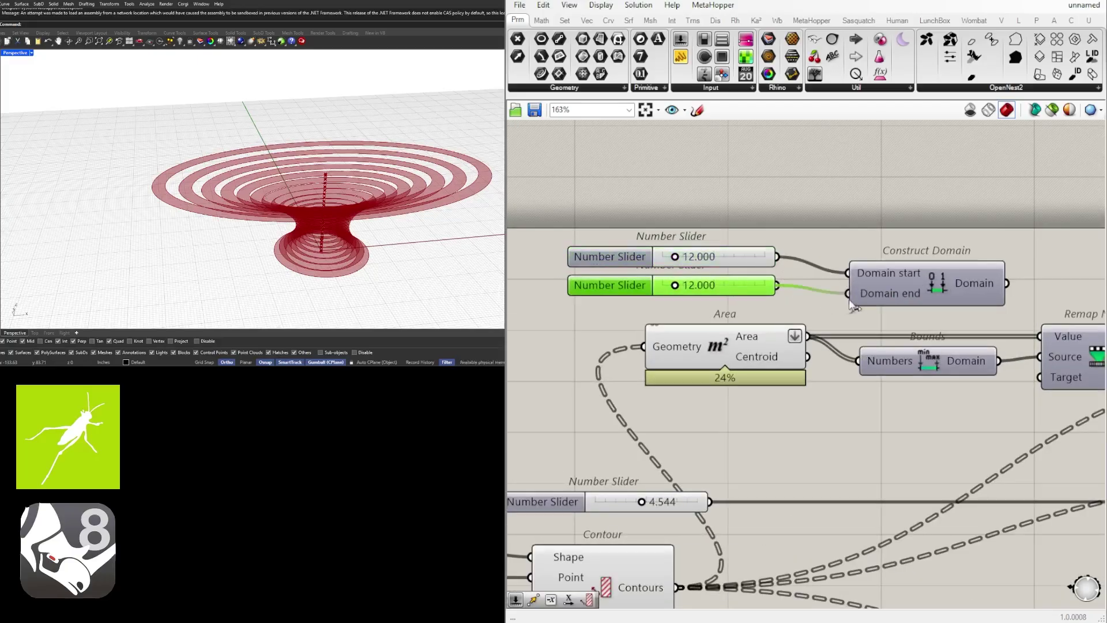
left_click_drag(675, 257, 742, 296)
scroll(742, 295, "down", 3)
left_click(814, 290)
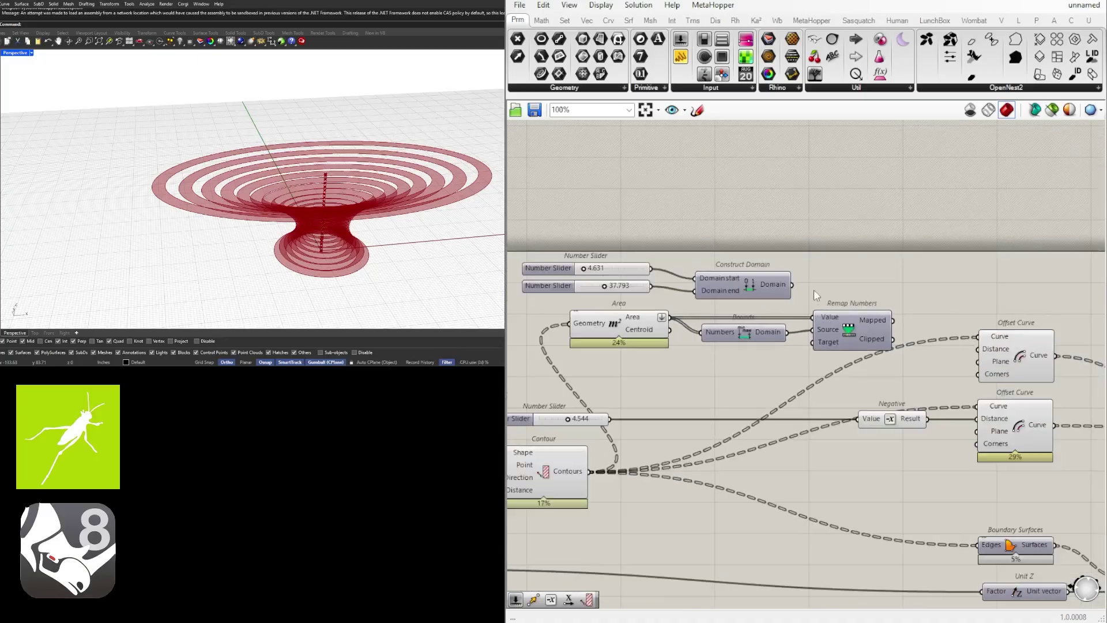
Align Construct Domain with its two sliders and move Remap Numbers slightly away from Bounds
right_click_drag(799, 284, 851, 272)
left_click_drag(917, 292, 571, 242)
mouse_move(792, 275)
left_mouse_down()
mouse_move(676, 271)
mouse_move(786, 279)
left_mouse_up()
left_click(788, 274)
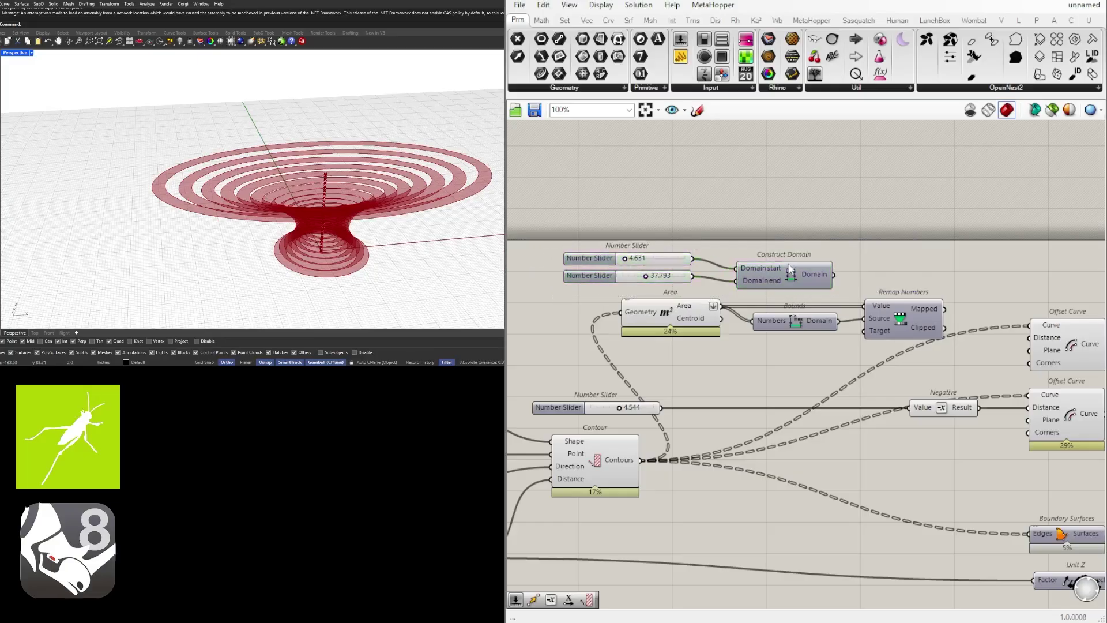
left_click_drag(899, 315, 915, 312)
left_click(878, 278)
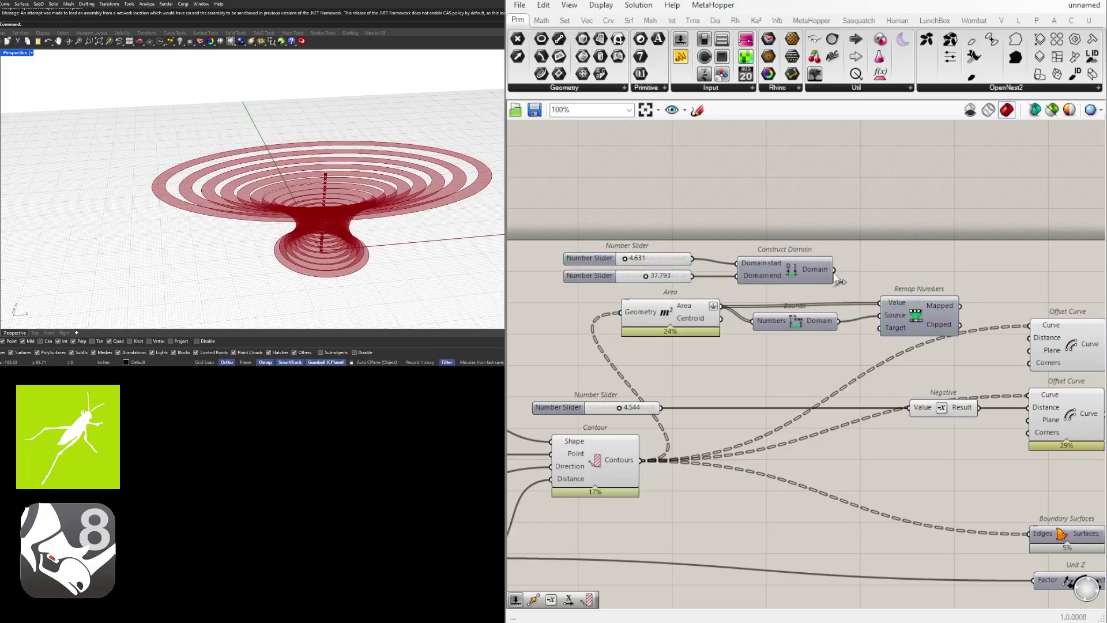
Connect the constructed Domain to the Target input of Remap Numbers, tidy its position, and compare the Area and Mapped values
left_click_drag(834, 269, 911, 318)
left_click(924, 321)
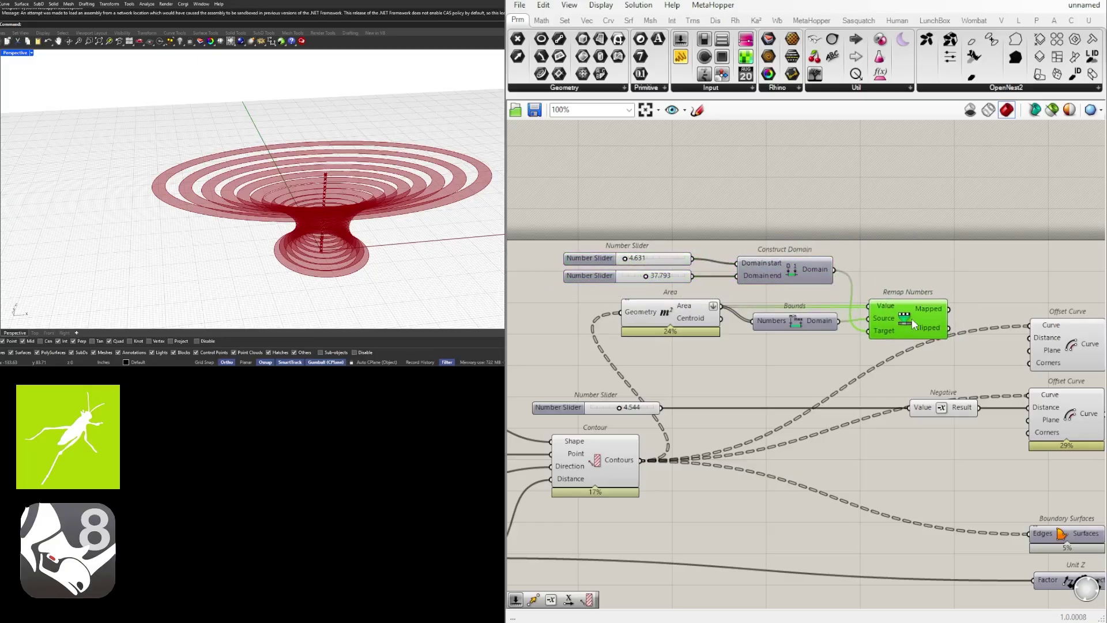
left_click(884, 283)
mouse_move(693, 308)
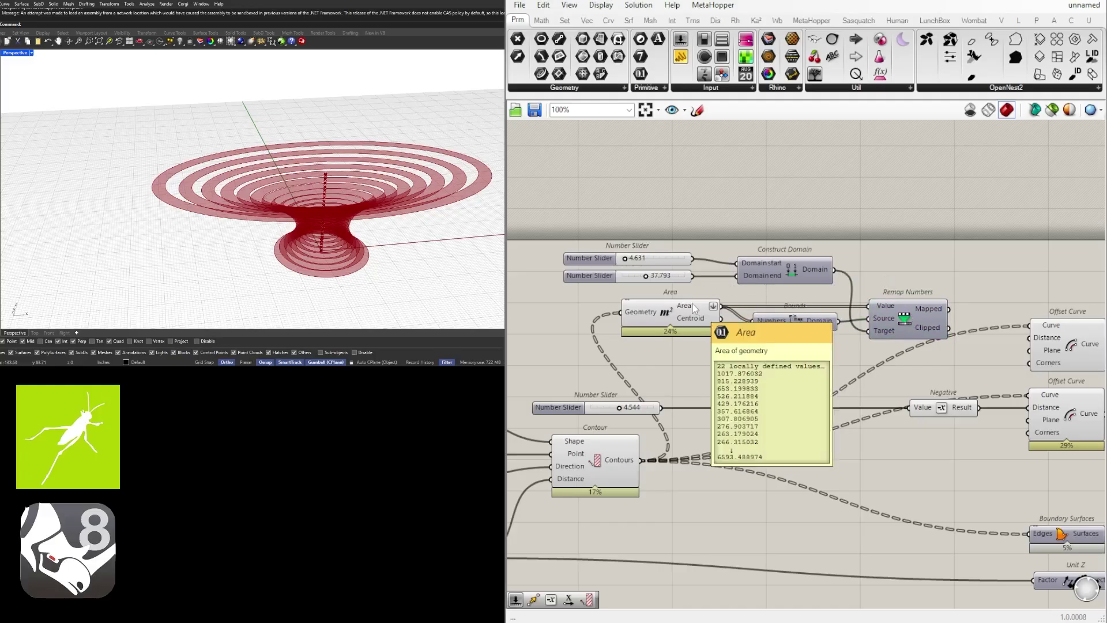
mouse_move(936, 317)
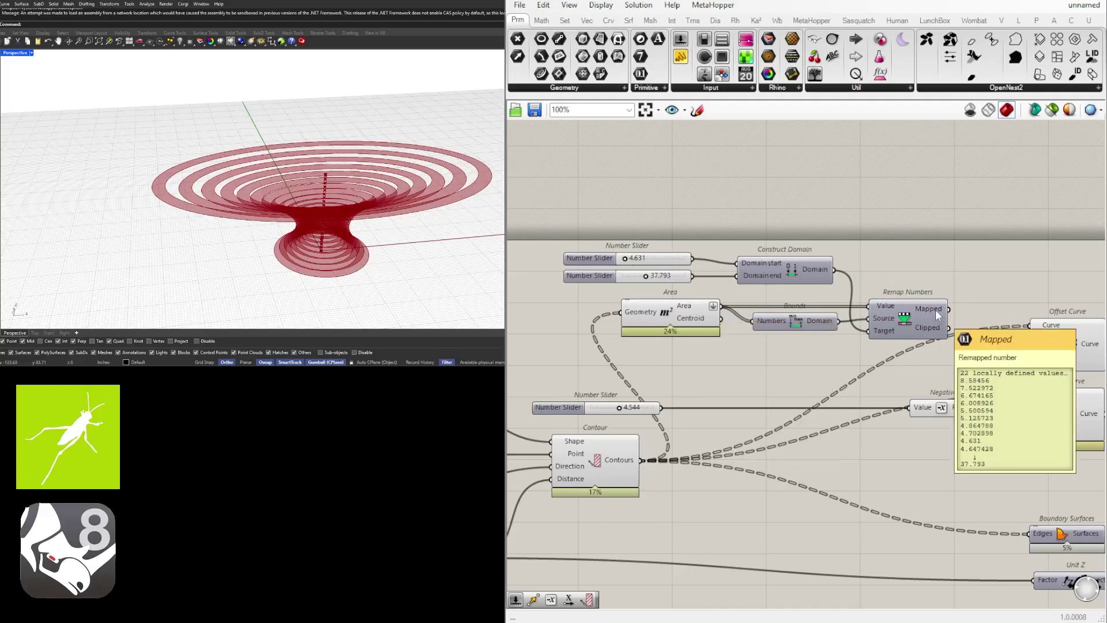
Shift the Negative, Offset Curve, Boundary Surfaces, Unit Z and Extrude components away from Remap Numbers to make room
scroll(935, 310, "down", 5)
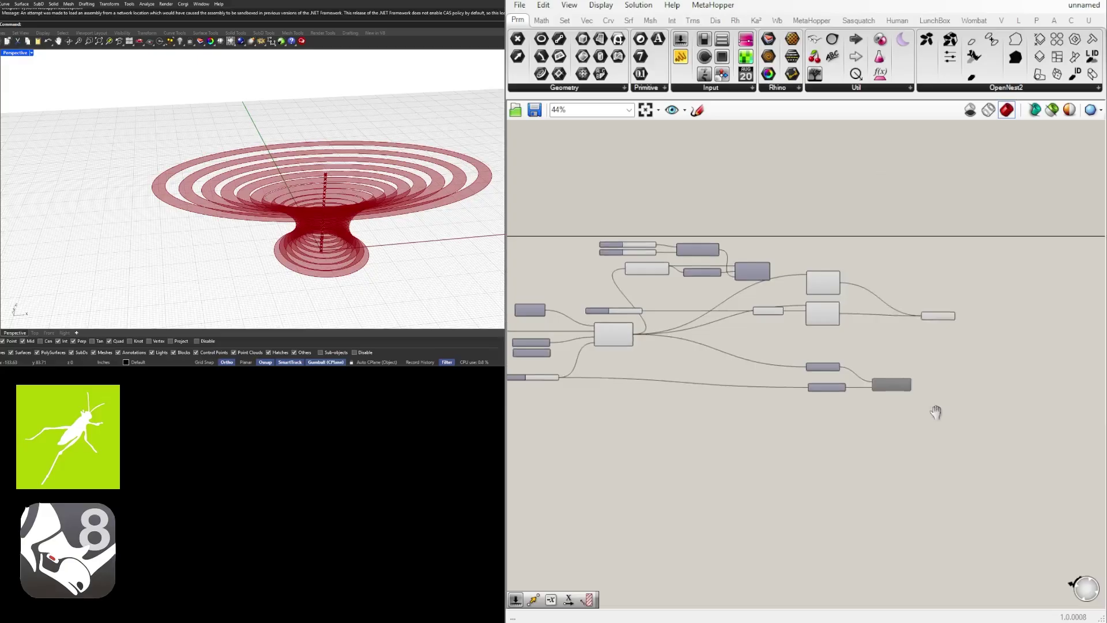
left_click_drag(1055, 465, 743, 254)
left_click_drag(830, 312, 871, 311)
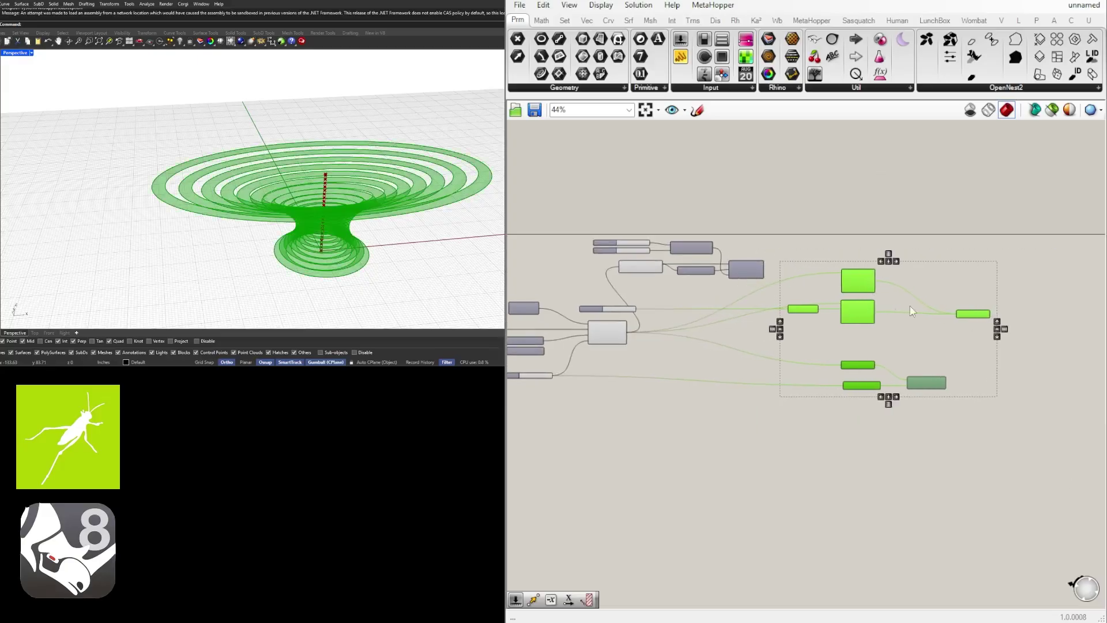
left_click(858, 242)
scroll(739, 272, "up", 3)
left_click(842, 343)
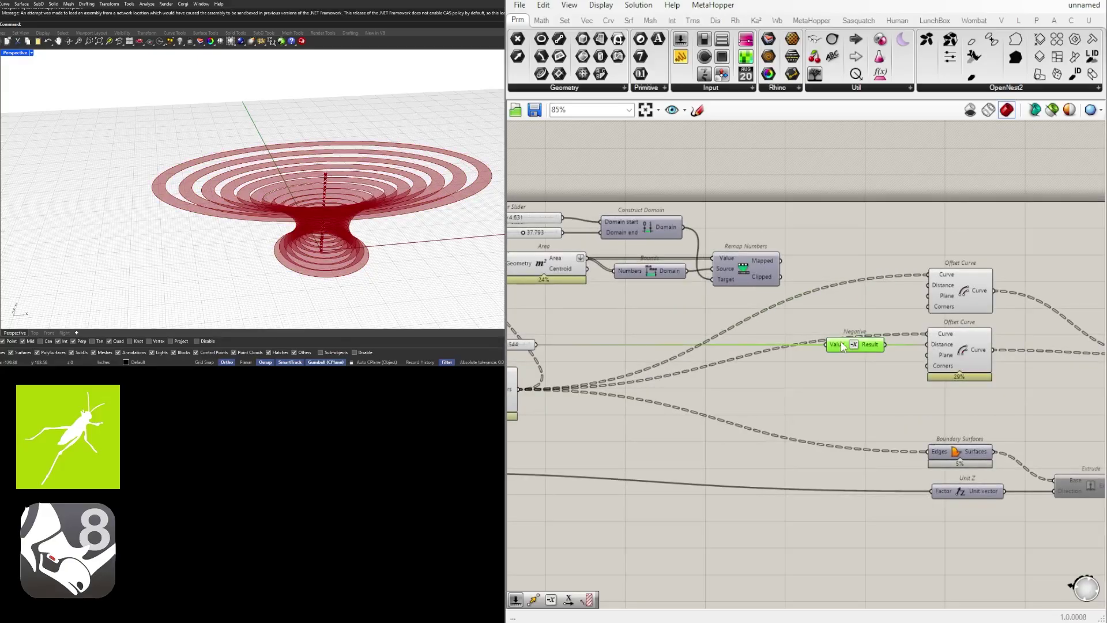
left_click_drag(876, 347, 884, 347)
Disable both Offset Curve components so they do not compute during rewiring
scroll(842, 353, "down", 2)
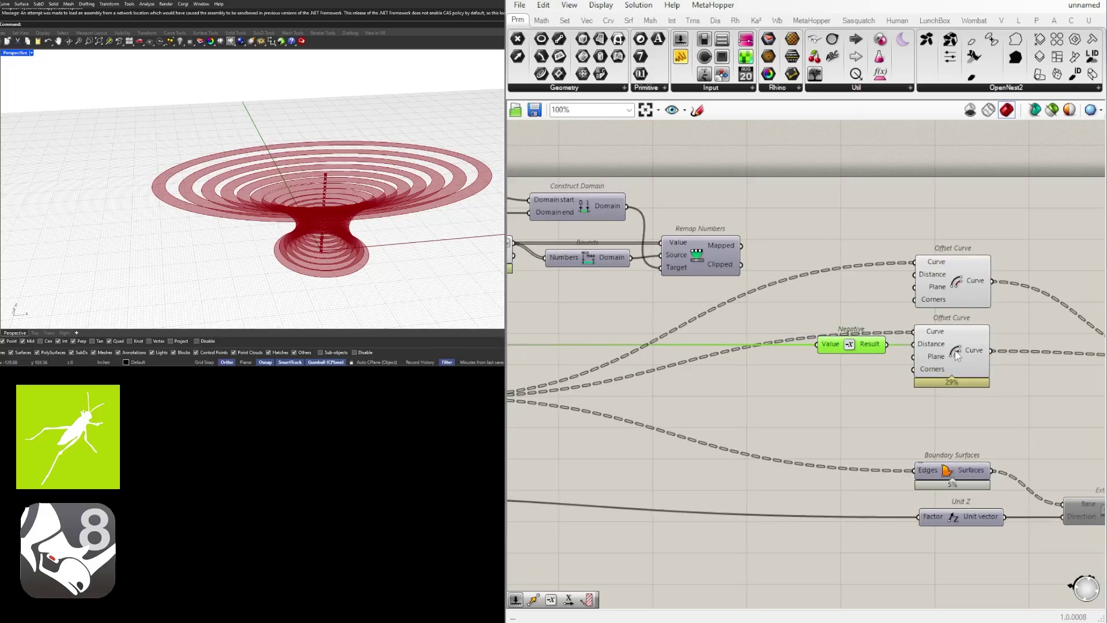
left_click_drag(1008, 396, 952, 279)
middle_click(966, 306)
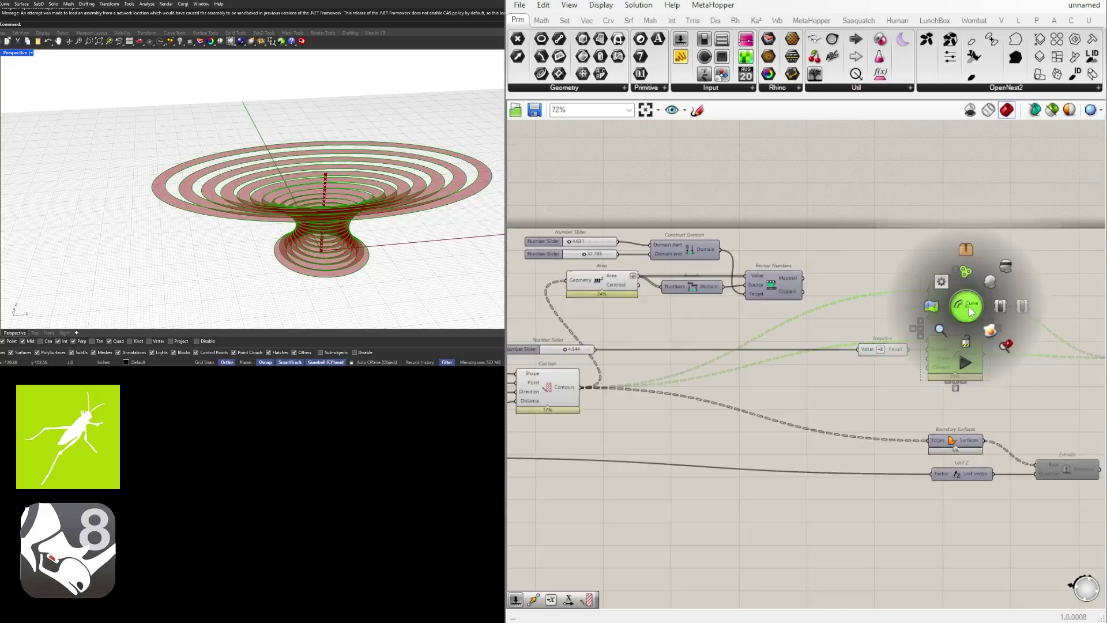
left_click(1022, 307)
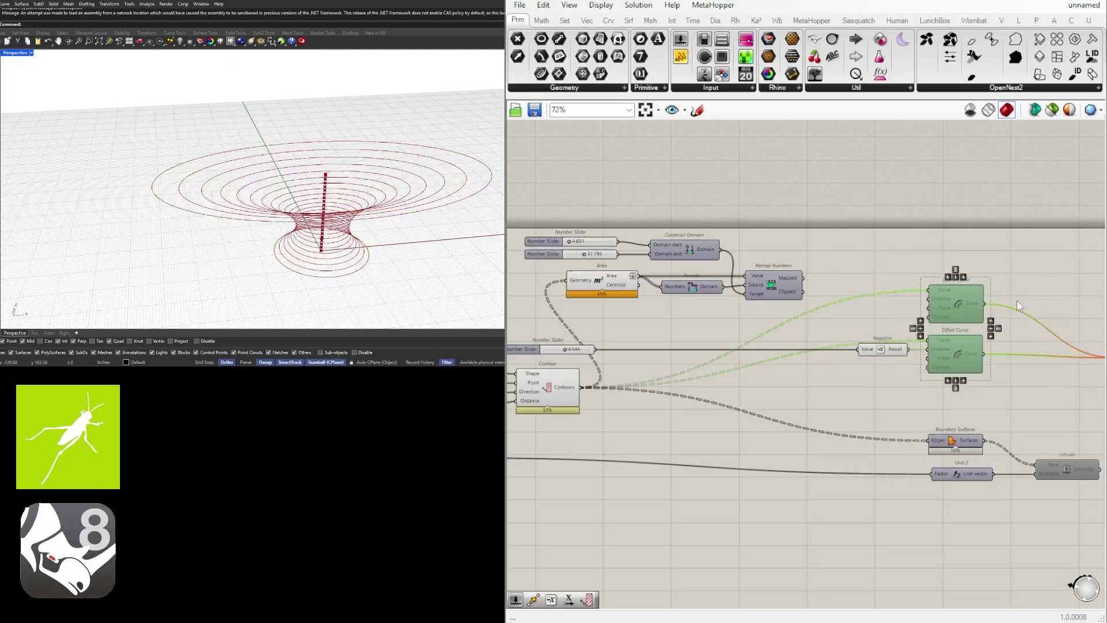
Feed the Mapped output of Remap Numbers into Negative in place of the slider and graft the Negative Result output
scroll(870, 324, "up", 2)
left_click_drag(778, 260, 855, 358)
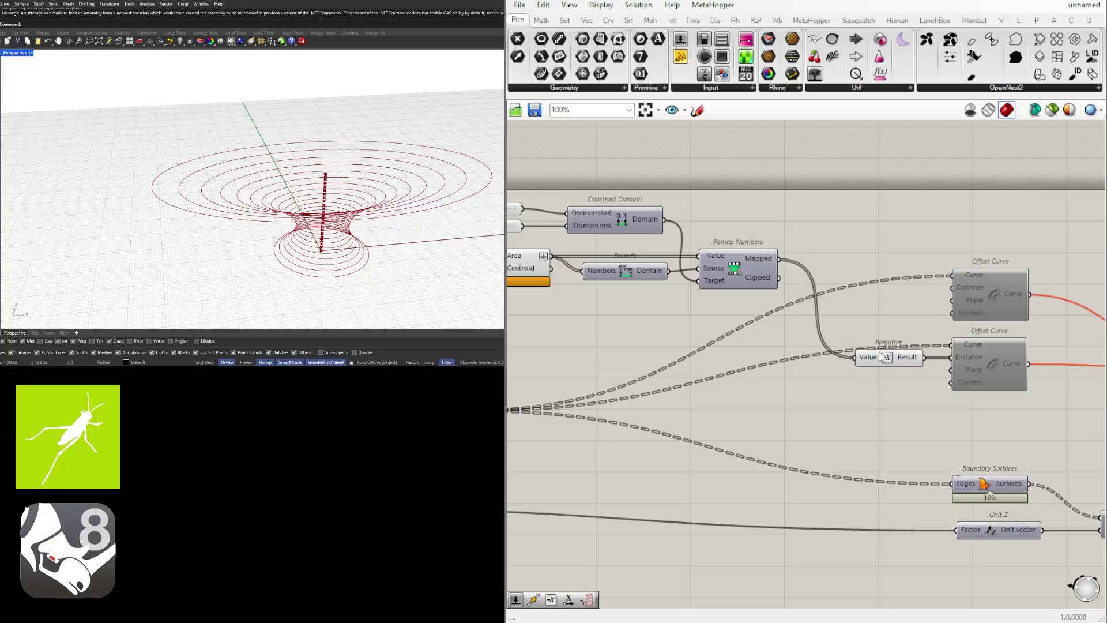
left_click_drag(882, 357, 861, 358)
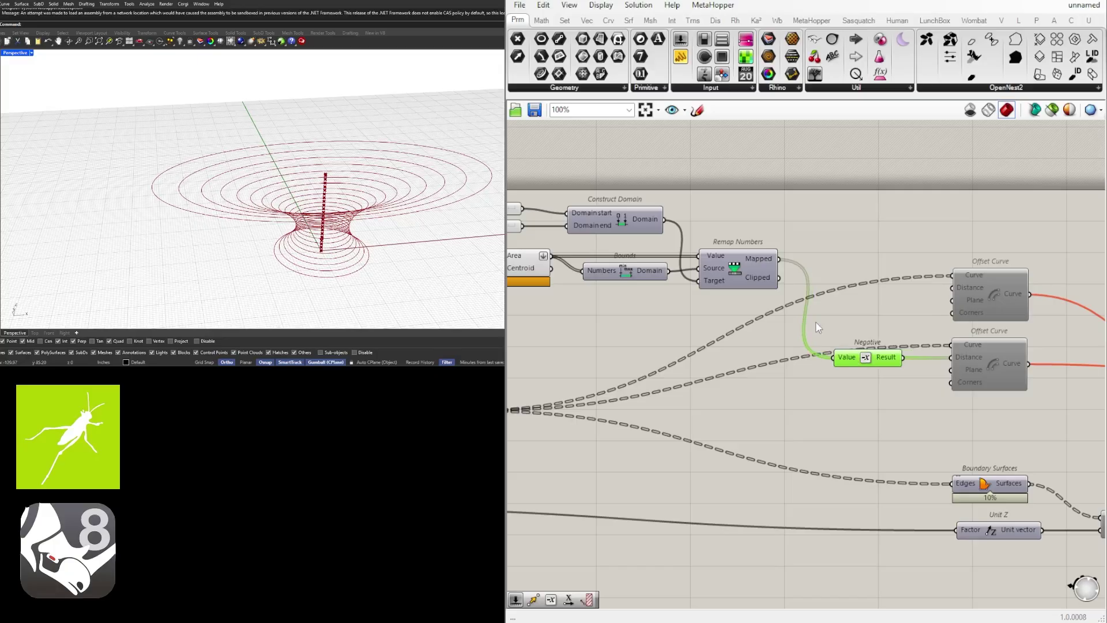
right_click(901, 359)
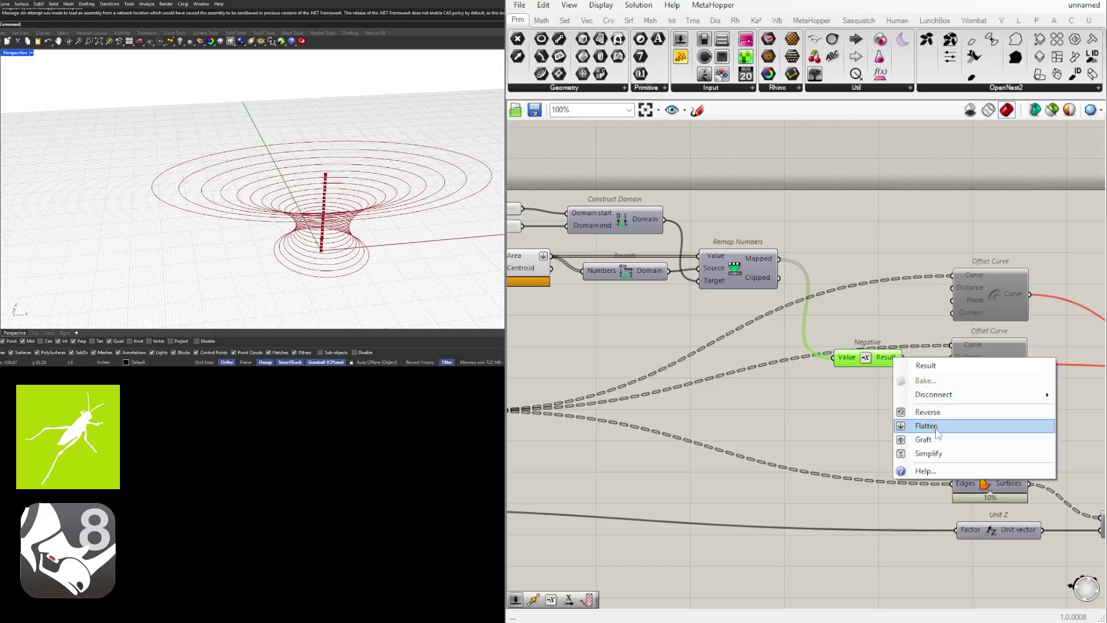
left_click(932, 429)
left_click(919, 331)
left_click(893, 361)
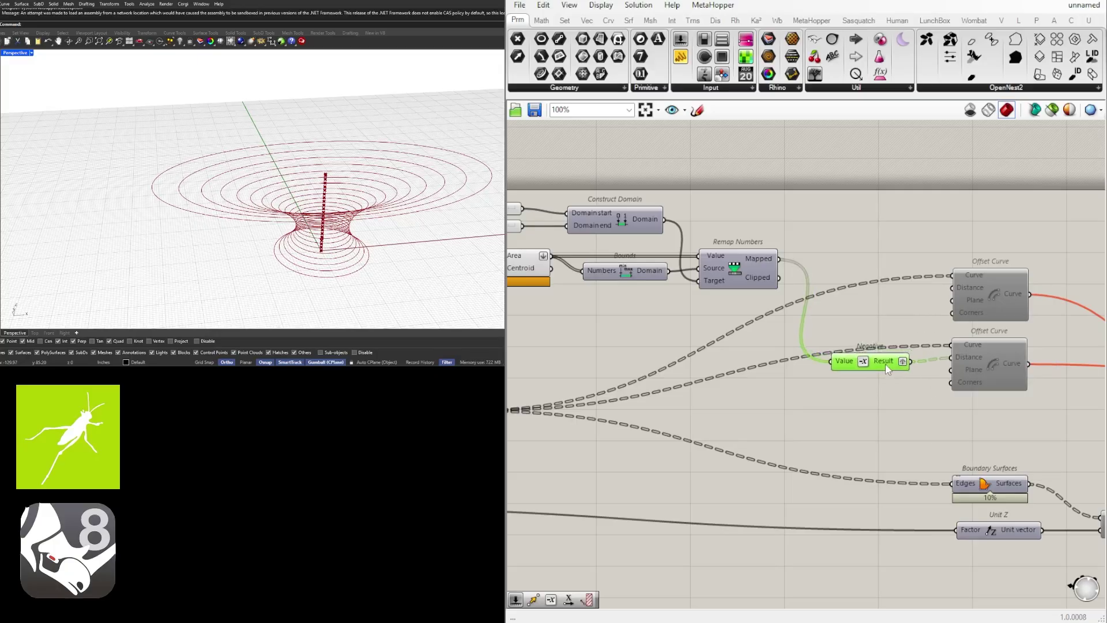
Enable both Offset Curve components again
right_click_drag(990, 354, 877, 362)
left_click_drag(921, 419, 876, 279)
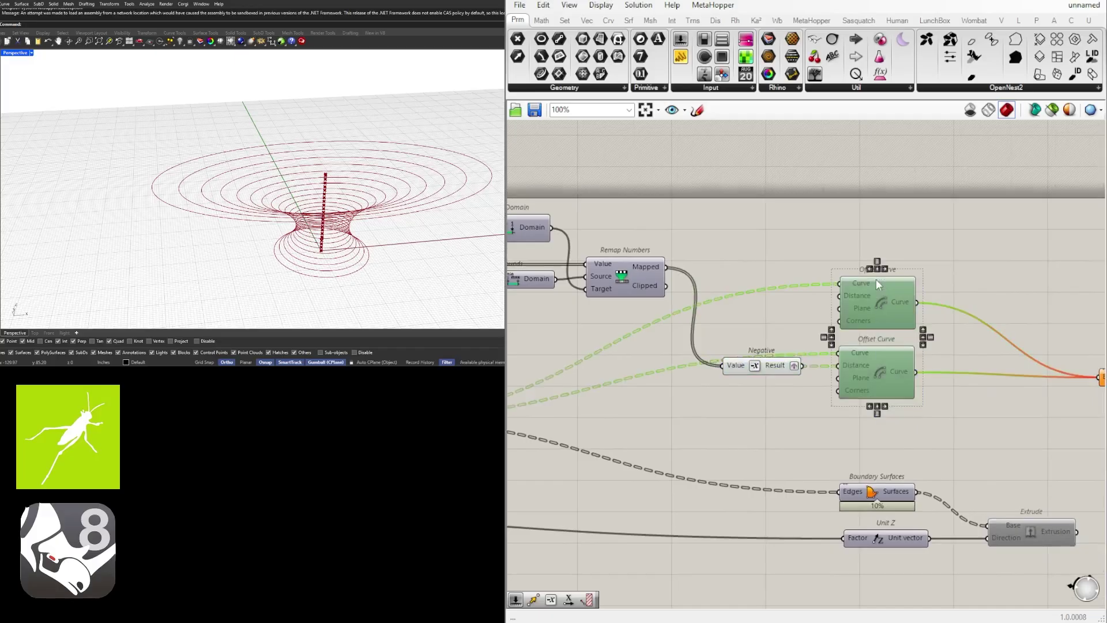
left_click(885, 241)
scroll(872, 240, "down", 2)
left_click_drag(913, 369, 872, 239)
key("space")
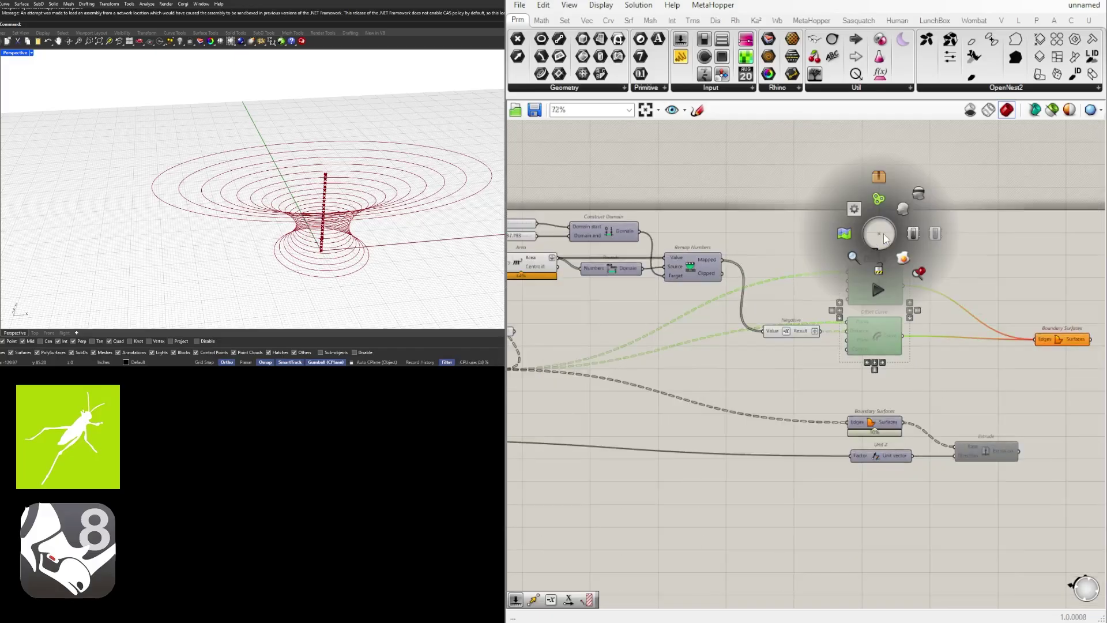
left_click(914, 233)
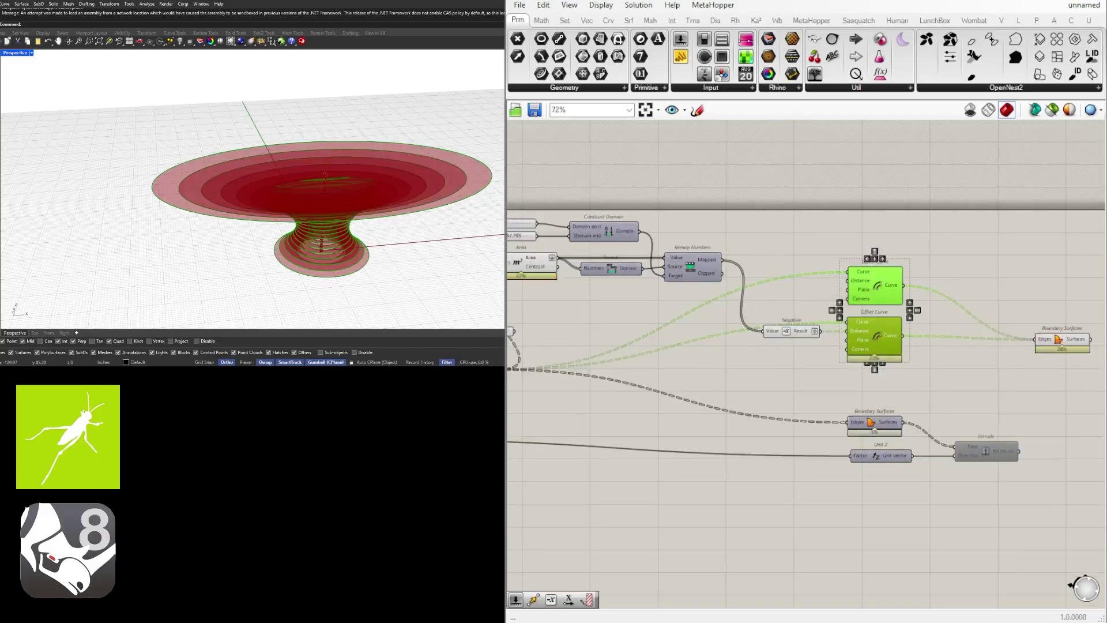
Set the Domain start slider to about 3.125 and the Domain end slider to about 11.534, inspecting the rings from several angles
mouse_move(271, 184)
right_mouse_down()
mouse_move(300, 172)
mouse_move(267, 188)
right_mouse_up()
right_click_drag(777, 254, 917, 278)
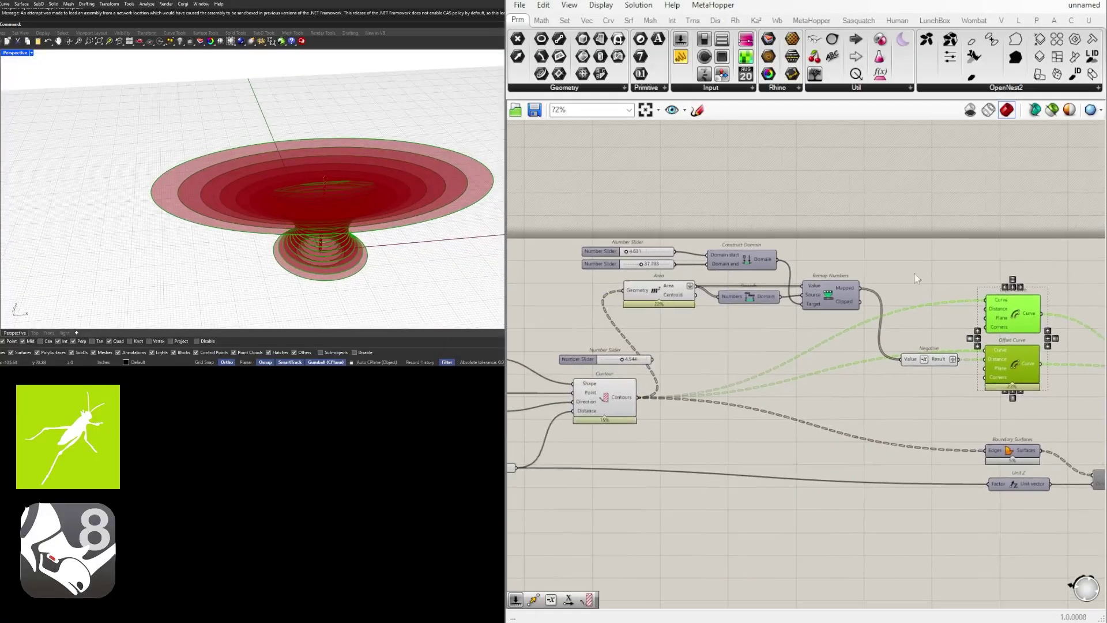
scroll(669, 257, "up", 7)
right_click_drag(539, 248, 715, 272)
scroll(715, 273, "up", 2)
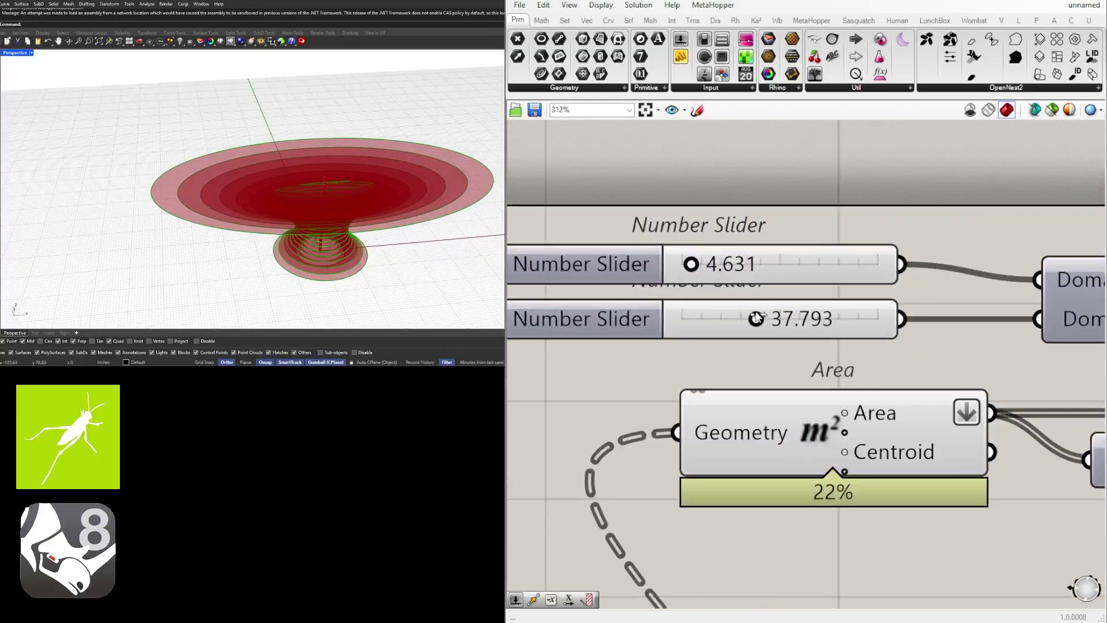
left_click_drag(752, 318, 700, 319)
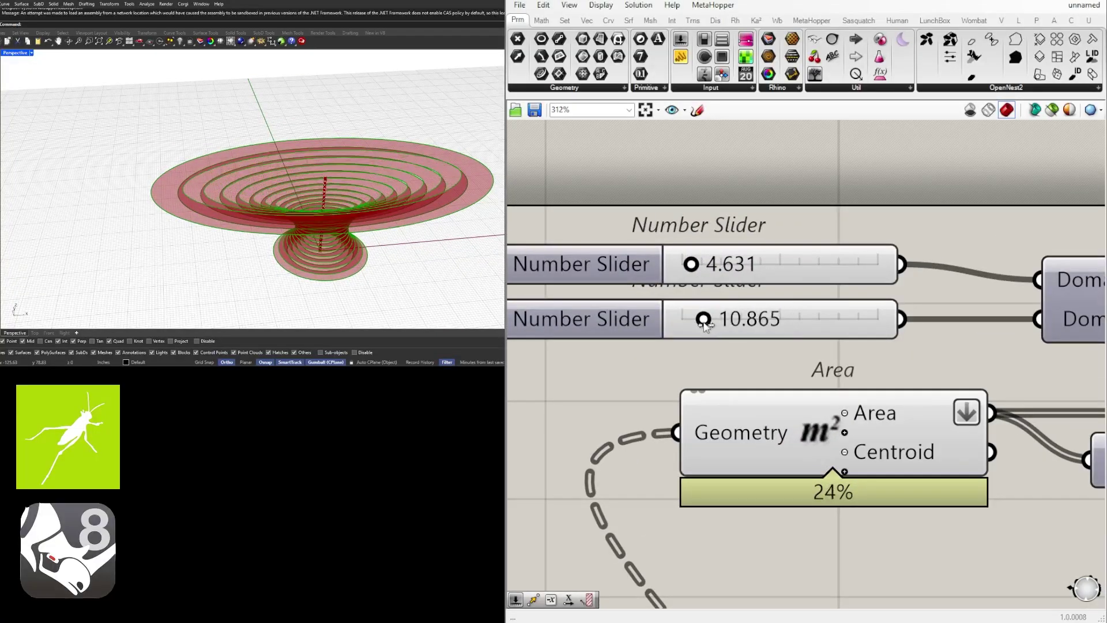
right_click_drag(277, 190, 265, 216)
scroll(692, 270, "up", 3)
mouse_move(690, 265)
left_mouse_down()
mouse_move(671, 268)
mouse_move(684, 268)
left_mouse_up()
scroll(213, 177, "down", 2)
right_click_drag(213, 177, 222, 255)
mouse_move(723, 370)
left_mouse_down()
mouse_move(707, 370)
mouse_move(727, 374)
left_mouse_up()
right_click_drag(217, 257, 212, 199)
scroll(916, 323, "down", 10)
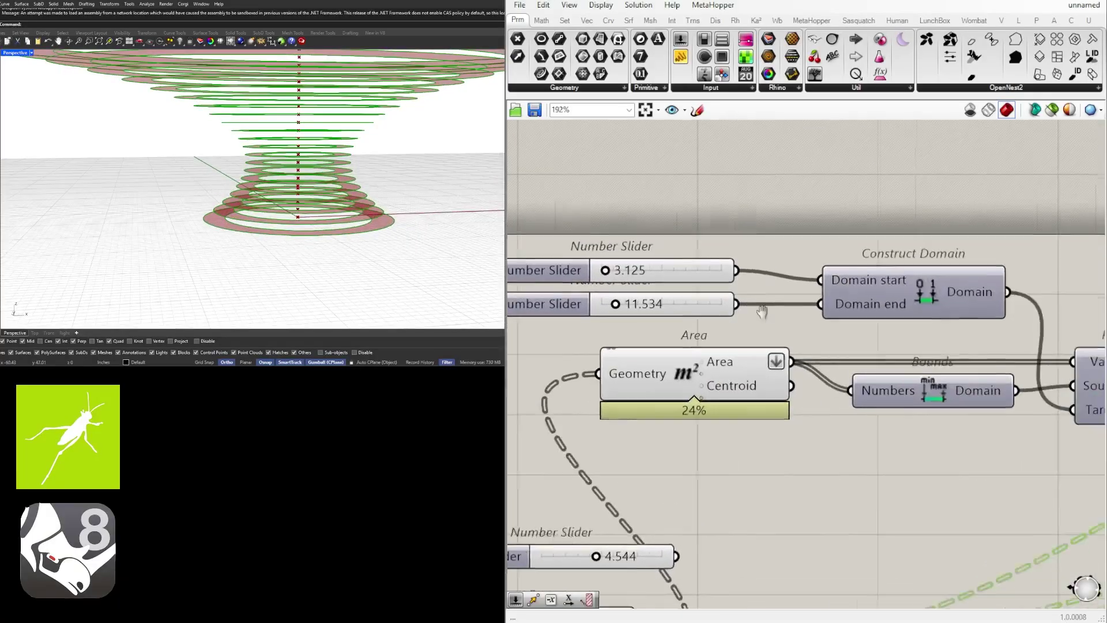
Move the lower Boundary Surfaces, Unit Z and Extrude components together to just below the Boundary Surfaces fed by both Offset Curves
left_click_drag(899, 388, 888, 387)
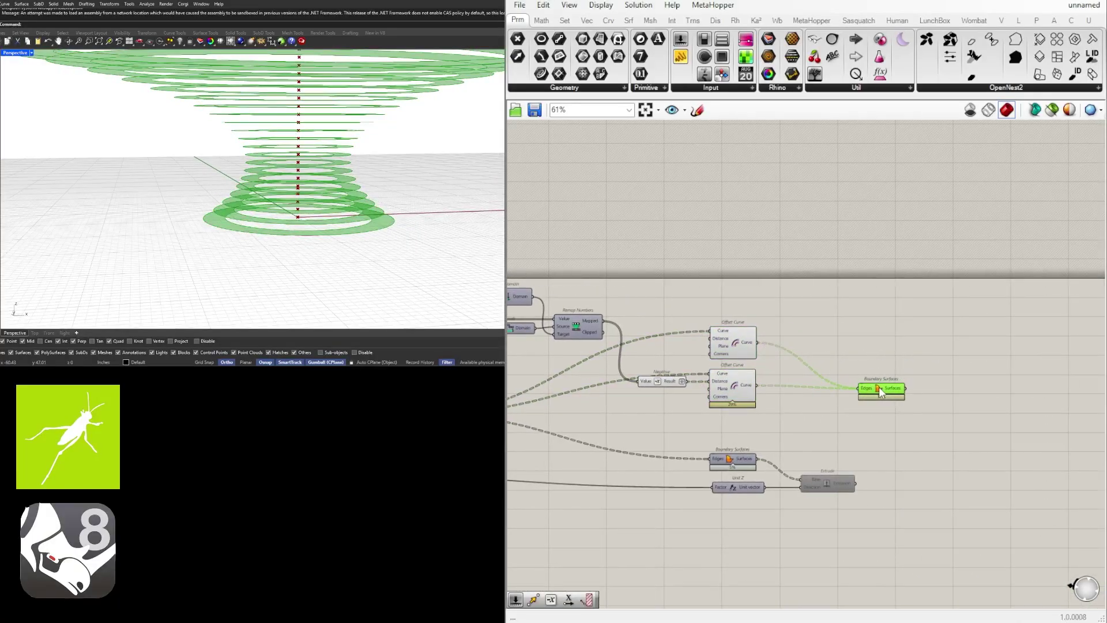
left_click(919, 510)
left_click_drag(879, 514, 704, 461)
left_click_drag(854, 486, 1016, 462)
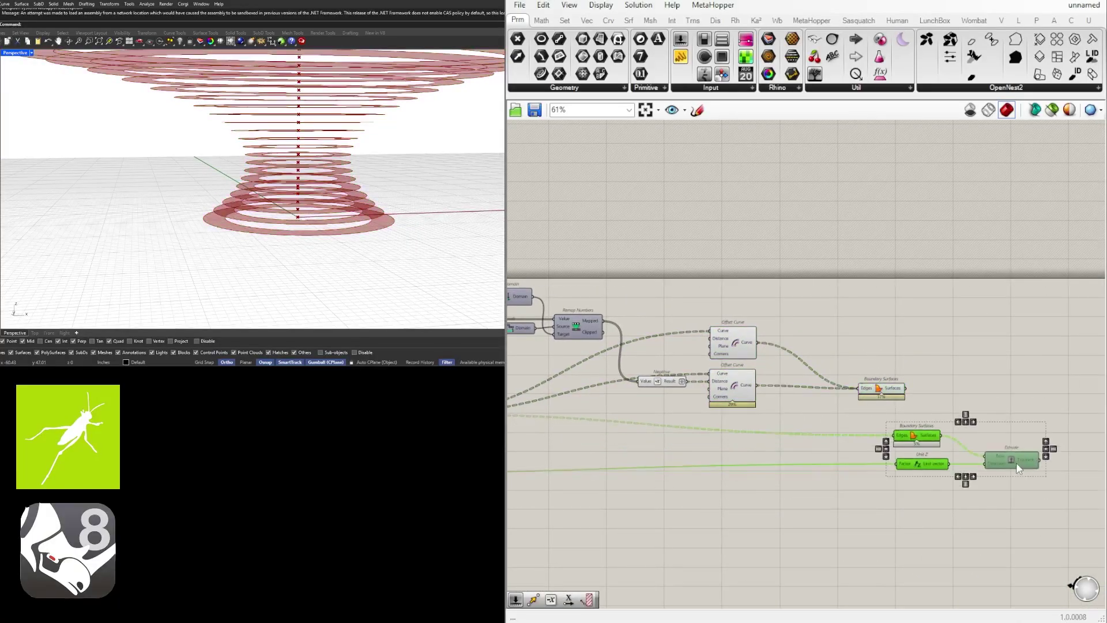
left_click(1012, 474)
scroll(998, 459, "up", 1)
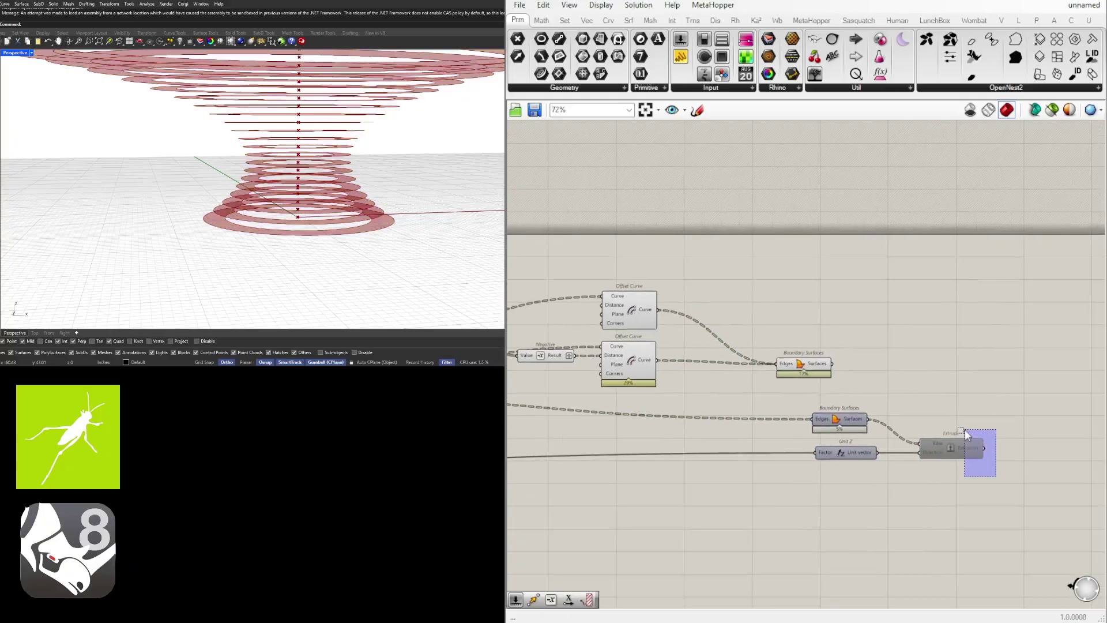
left_click_drag(964, 429, 1049, 457)
Delete the lower Boundary Surfaces component and connect the remaining Boundary Surfaces output to the Extrude component's Base input
left_click(848, 417)
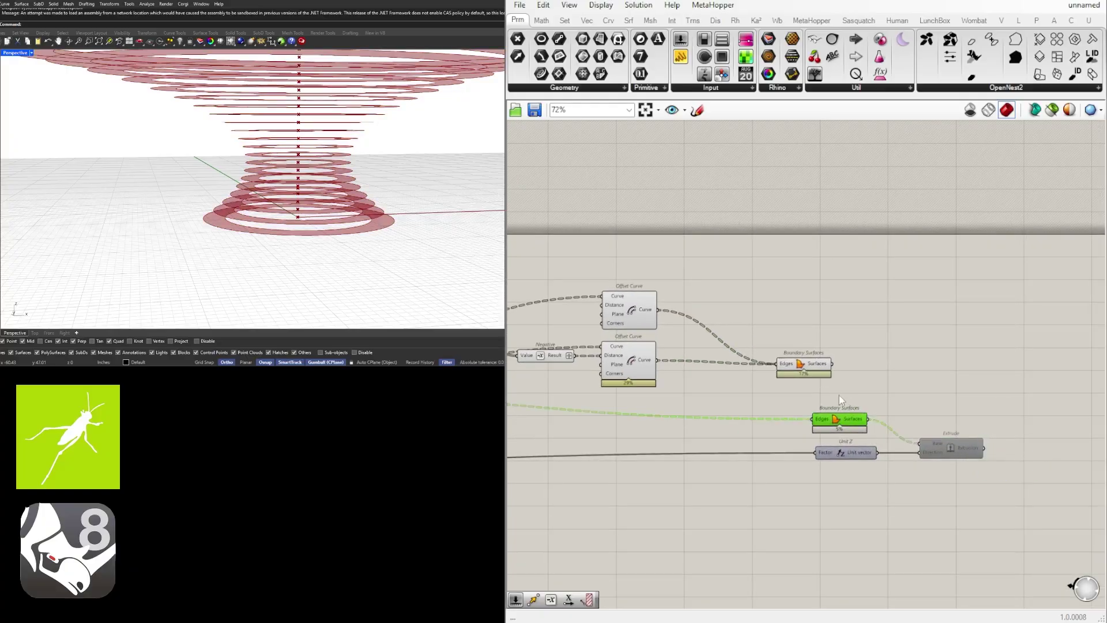
key("Delete")
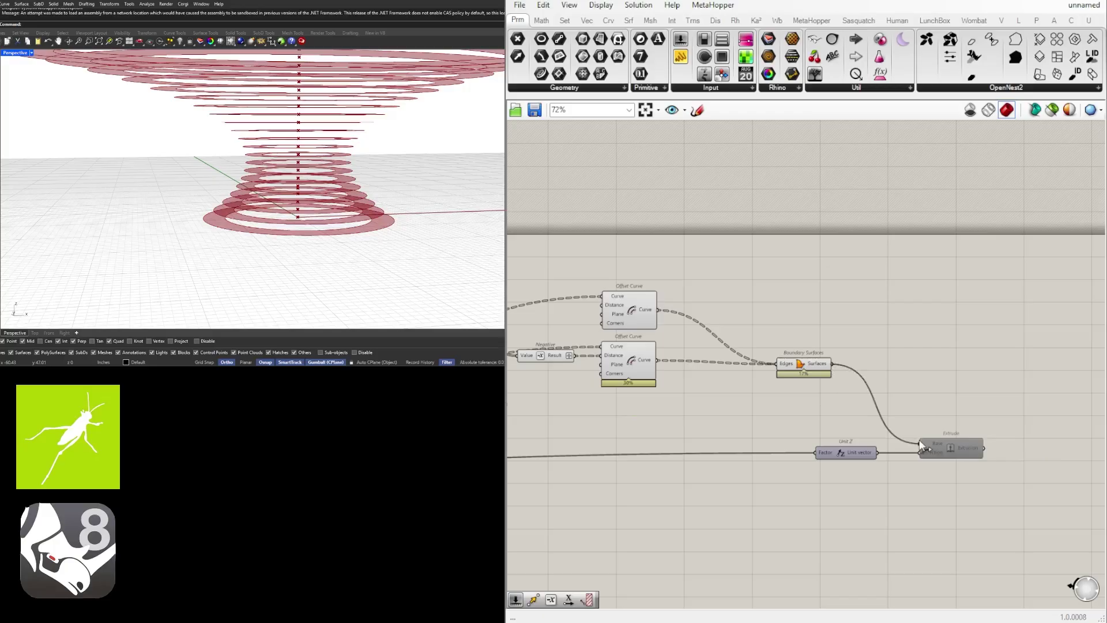
left_click_drag(918, 439, 919, 442)
Reposition Unit Z directly below Boundary Surfaces, with the Extrude component beside them
left_click_drag(979, 494, 824, 434)
left_click_drag(975, 456, 935, 403)
left_click(1025, 491)
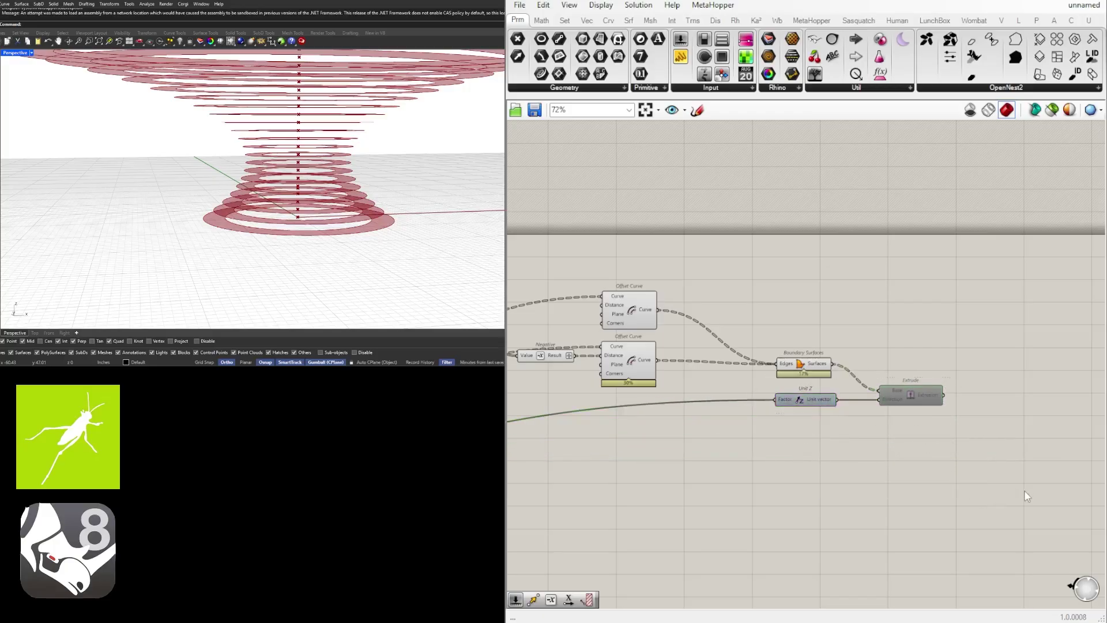
Enable the disabled Extrude component so it extrudes the ring surfaces
right_click_drag(255, 214, 223, 266)
scroll(238, 265, "down", 8)
scroll(230, 230, "up", 5)
right_click_drag(184, 156, 220, 213)
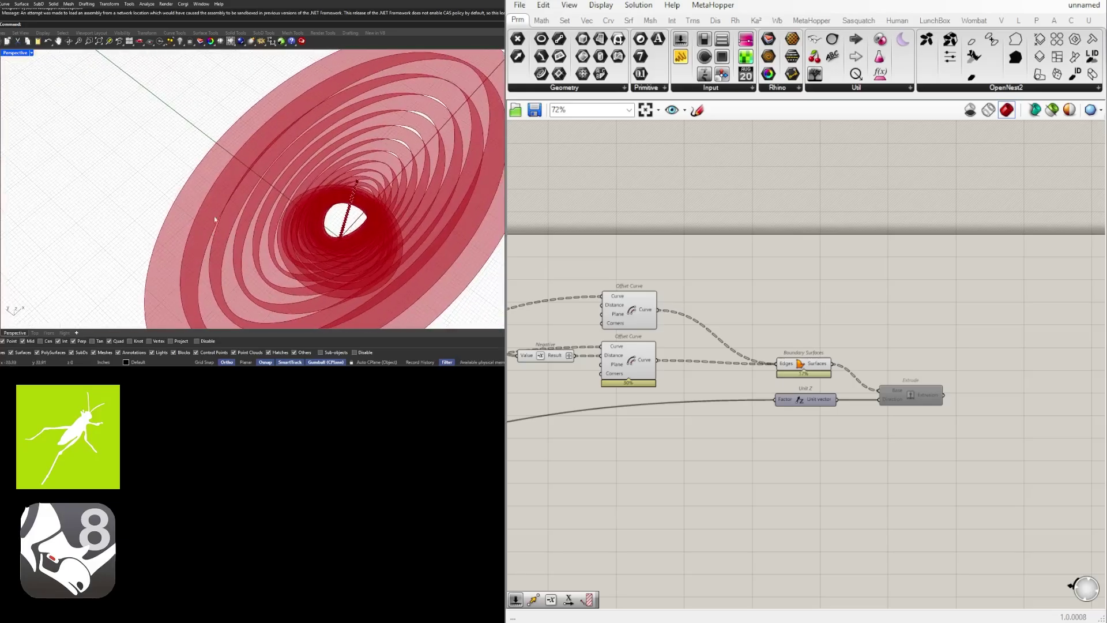
right_click_drag(828, 343, 808, 308)
scroll(808, 308, "up", 3)
left_click(957, 399)
right_click_drag(957, 400, 819, 399)
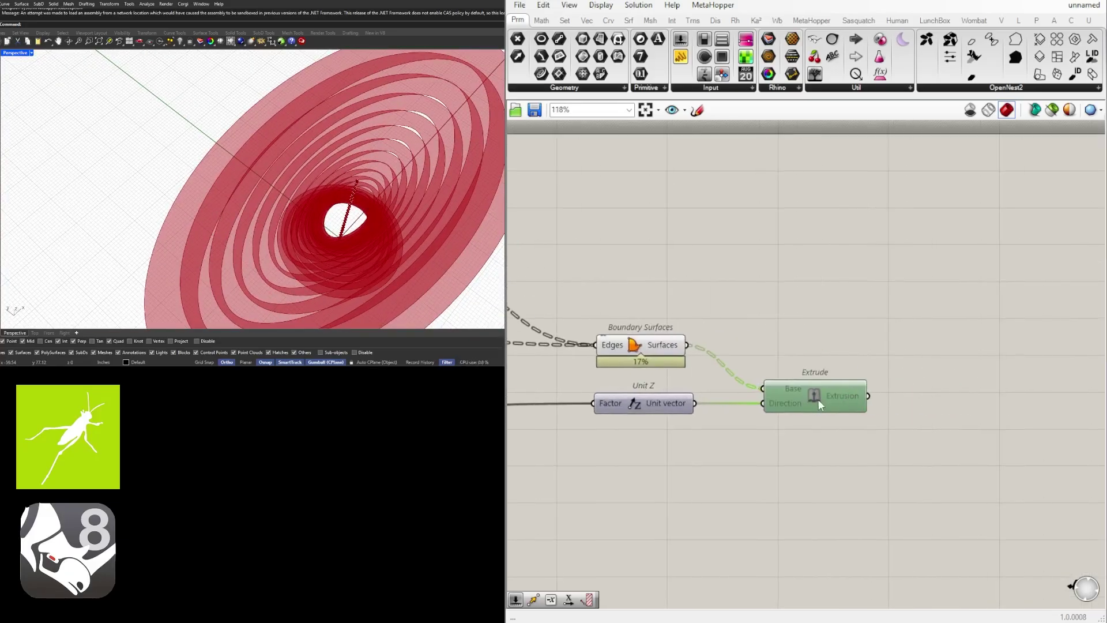
right_click(818, 399)
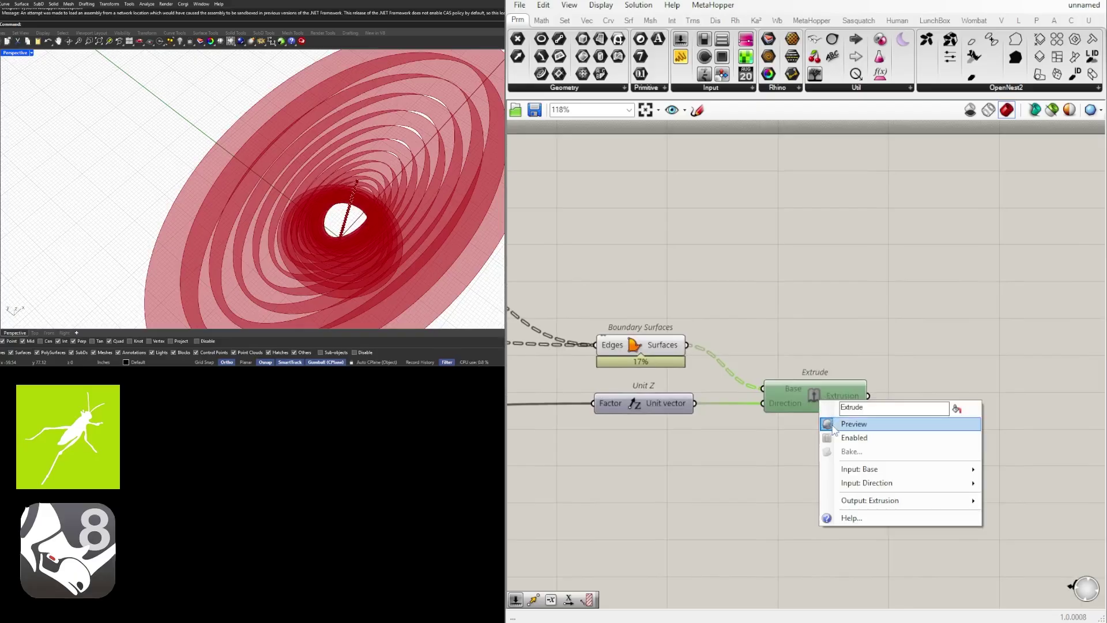
right_click(808, 388)
middle_click(798, 388)
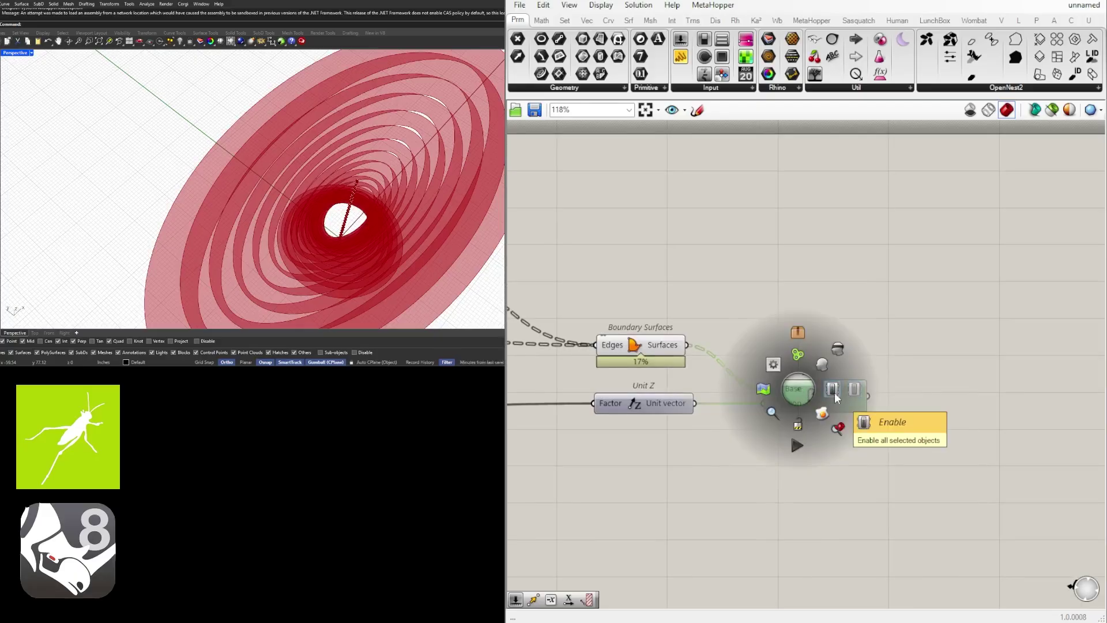
left_click(834, 388)
left_click(842, 296)
Turn off the preview of the Boundary Surfaces component
right_click_drag(292, 210, 313, 149)
scroll(632, 293, "down", 3)
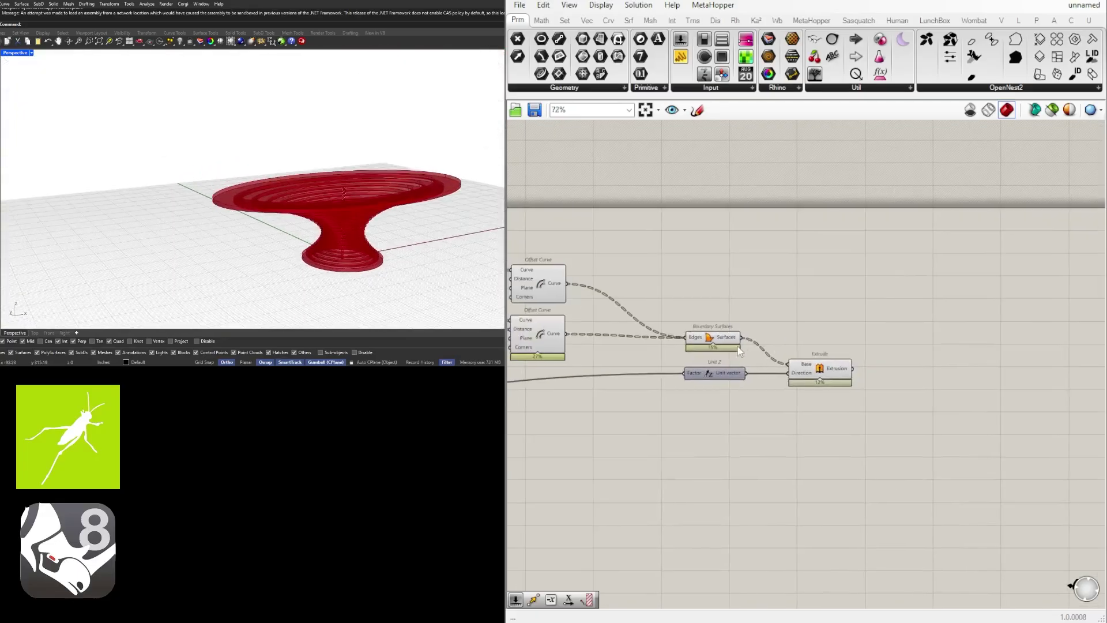
left_click(710, 337)
middle_click(711, 337)
left_click(750, 296)
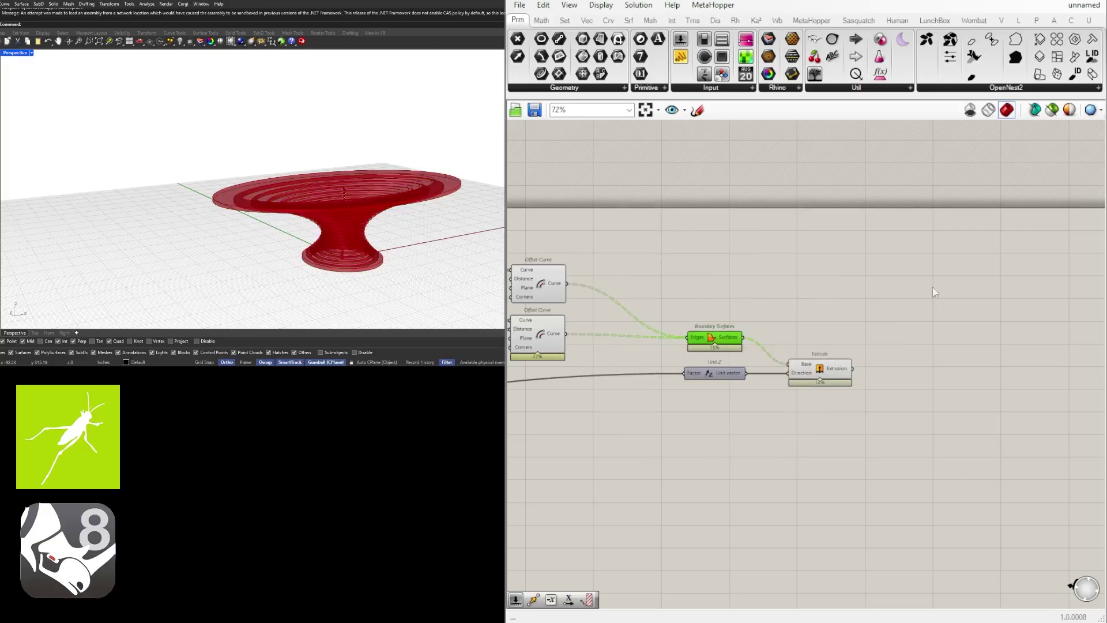
Maximize the Top viewport and examine how the extruded rings overlap in plan
right_click_drag(69, 75, 48, 120)
double_click(21, 56)
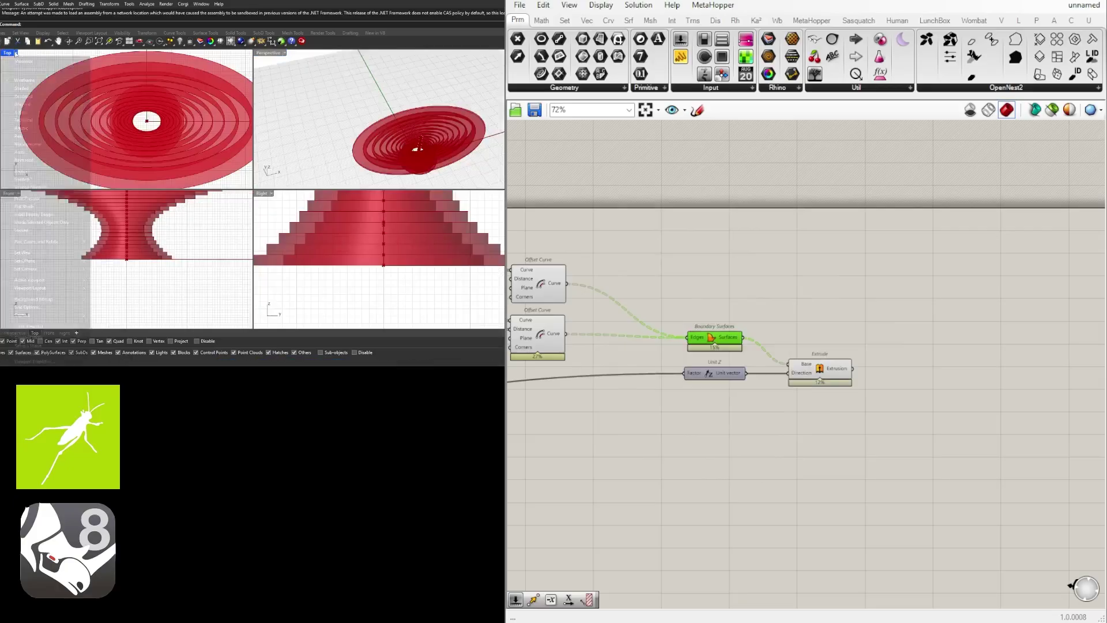
double_click(15, 54)
scroll(138, 190, "down", 7)
scroll(193, 141, "up", 8)
Set the Number Slider feeding the Domain start of Construct Domain to 4
right_click_drag(577, 320, 778, 330)
right_click_drag(588, 321, 790, 335)
right_click_drag(567, 314, 704, 329)
scroll(726, 263, "up", 5)
scroll(663, 268, "up", 4)
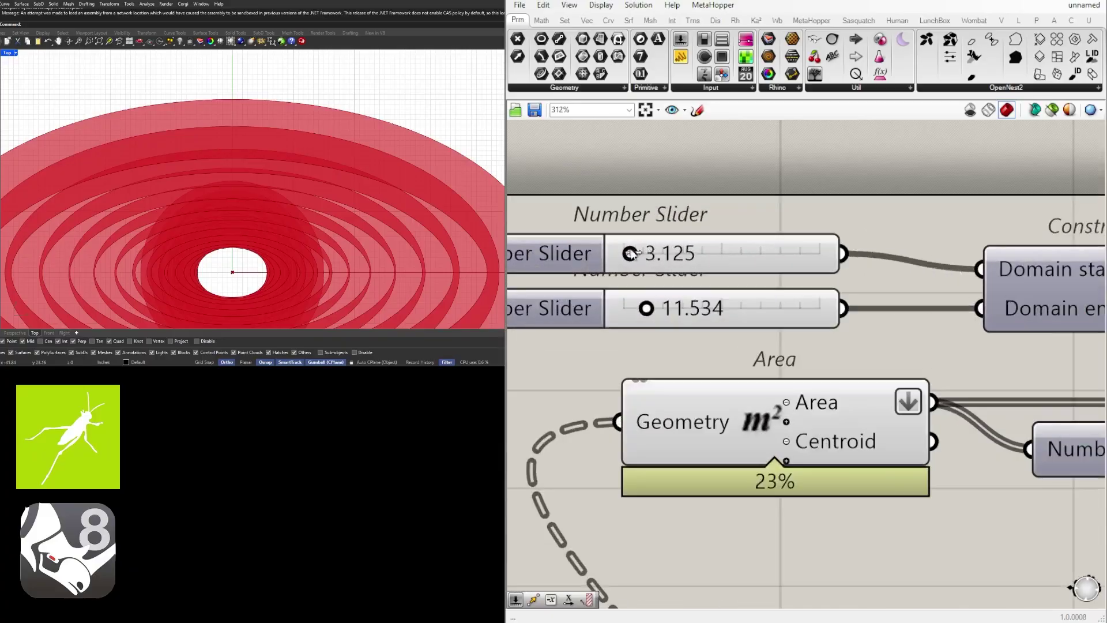
left_click_drag(627, 255, 633, 258)
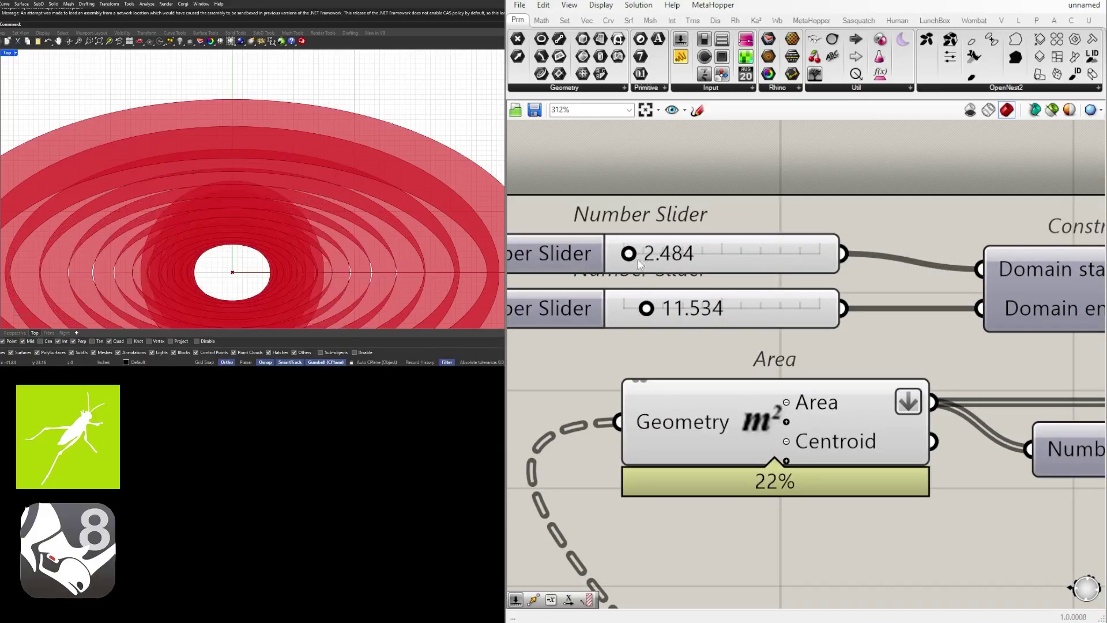
double_click(648, 259)
type("4")
key("Return")
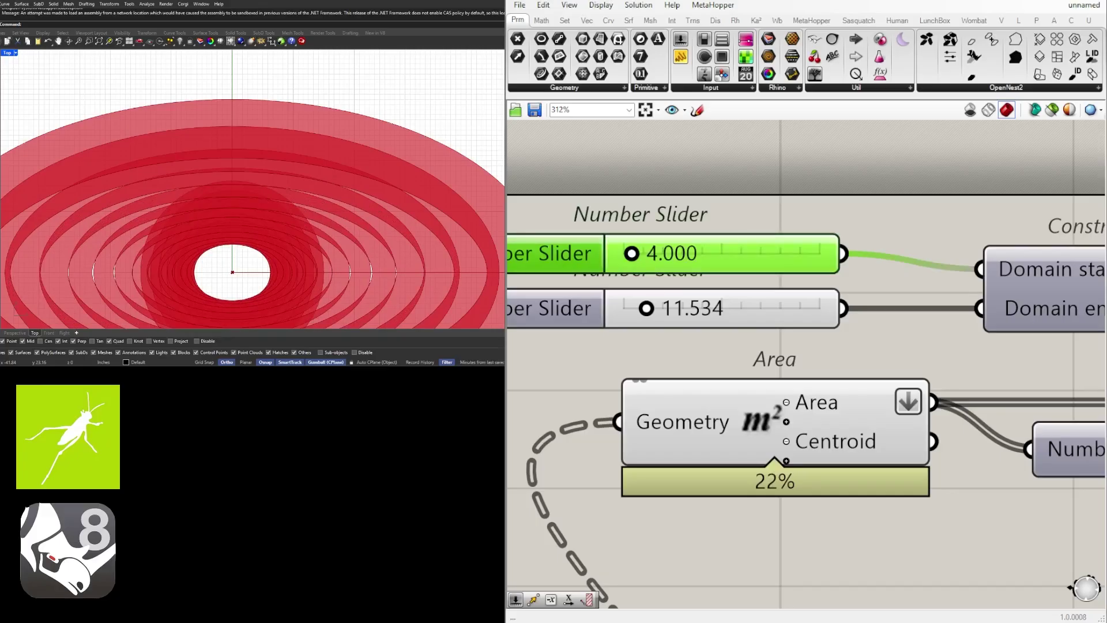
Try Domain end slider values of 5.764, 6.726 and 11.214 to compare the ring widths in plan
left_click_drag(650, 311, 635, 311)
right_click_drag(634, 311, 760, 316)
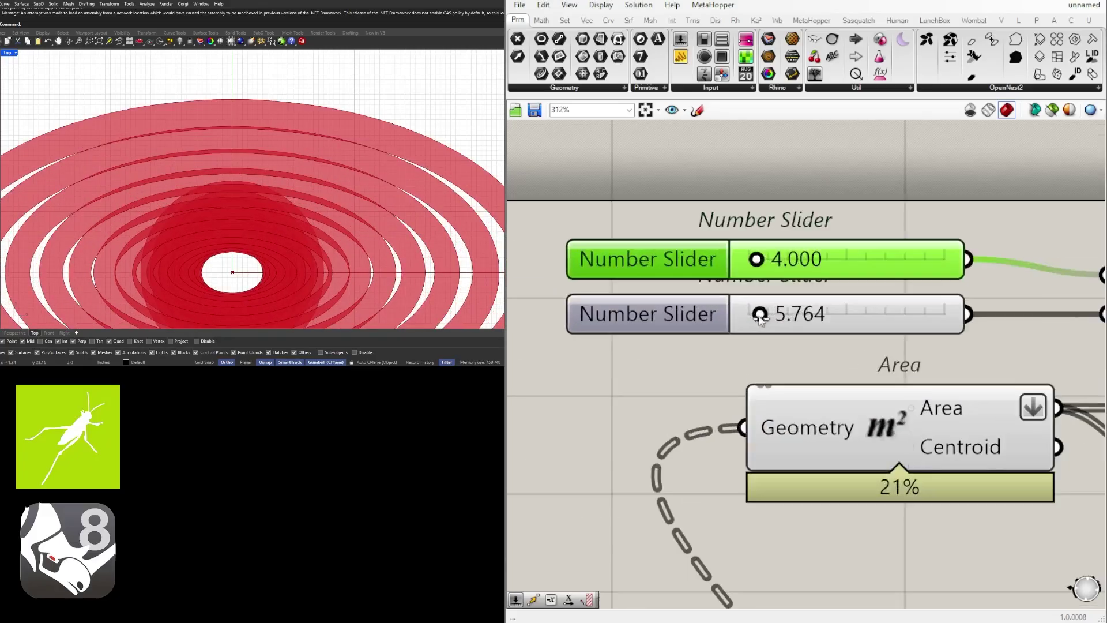
left_click_drag(760, 314, 764, 316)
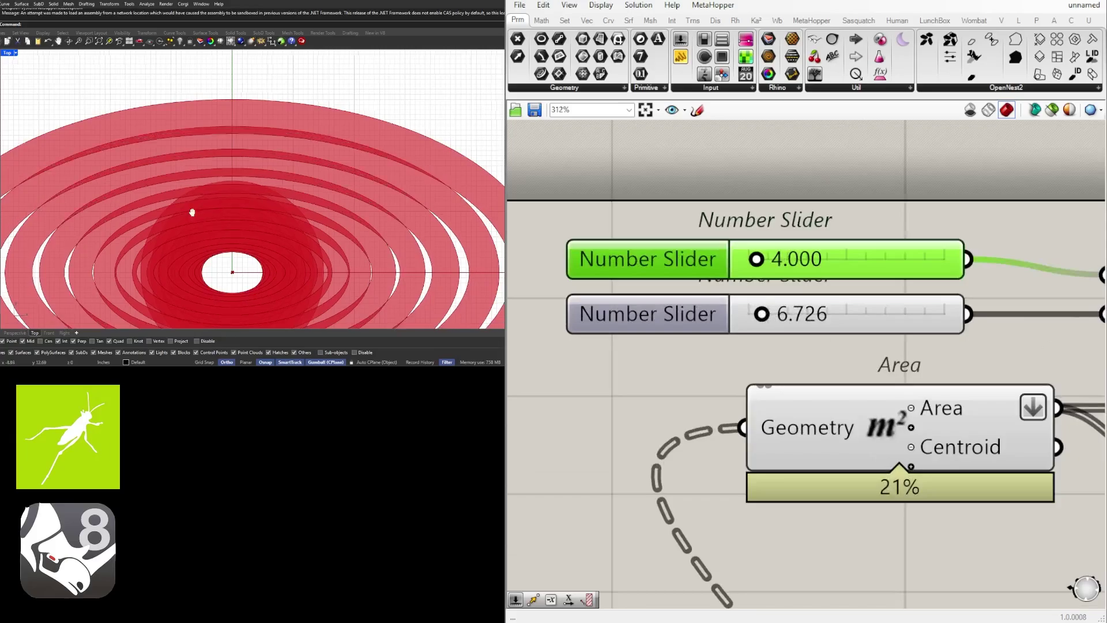
right_click_drag(192, 212, 336, 150)
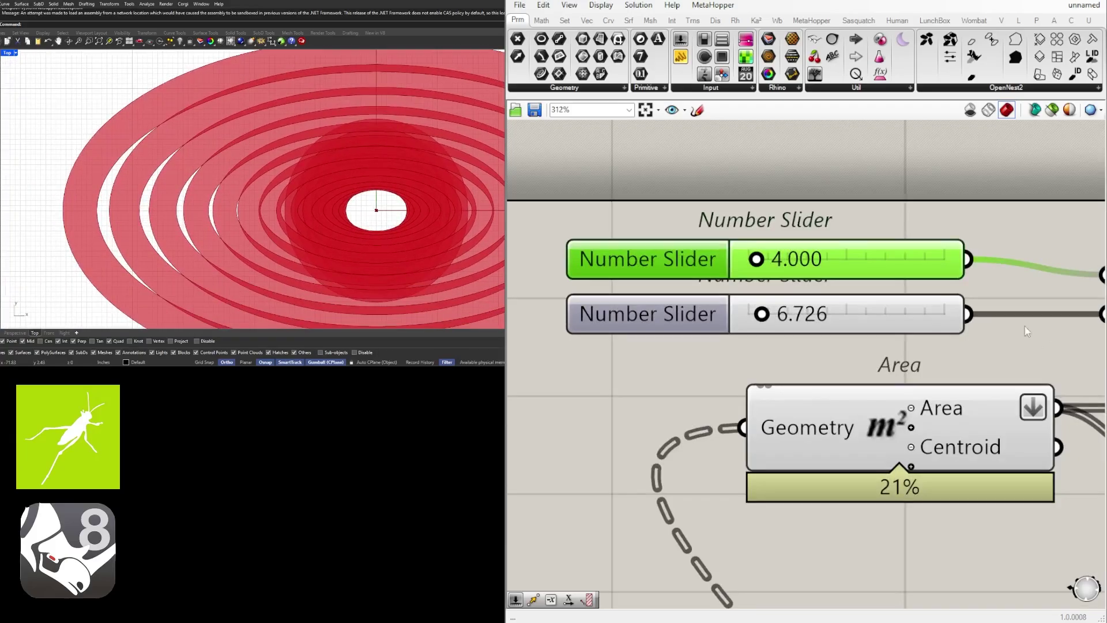
left_click_drag(764, 317, 773, 317)
scroll(895, 218, "down", 2)
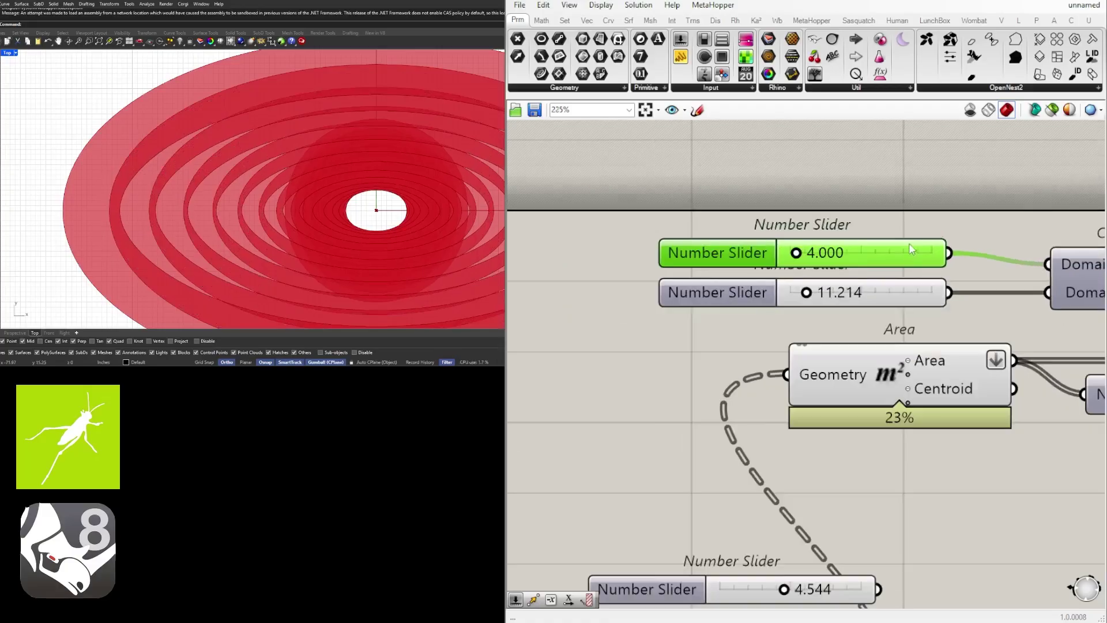
Set the Number Slider feeding the Domain end of Construct Domain to 12
right_click_drag(908, 244, 823, 269)
scroll(712, 279, "up", 5)
left_click_drag(726, 279, 727, 286)
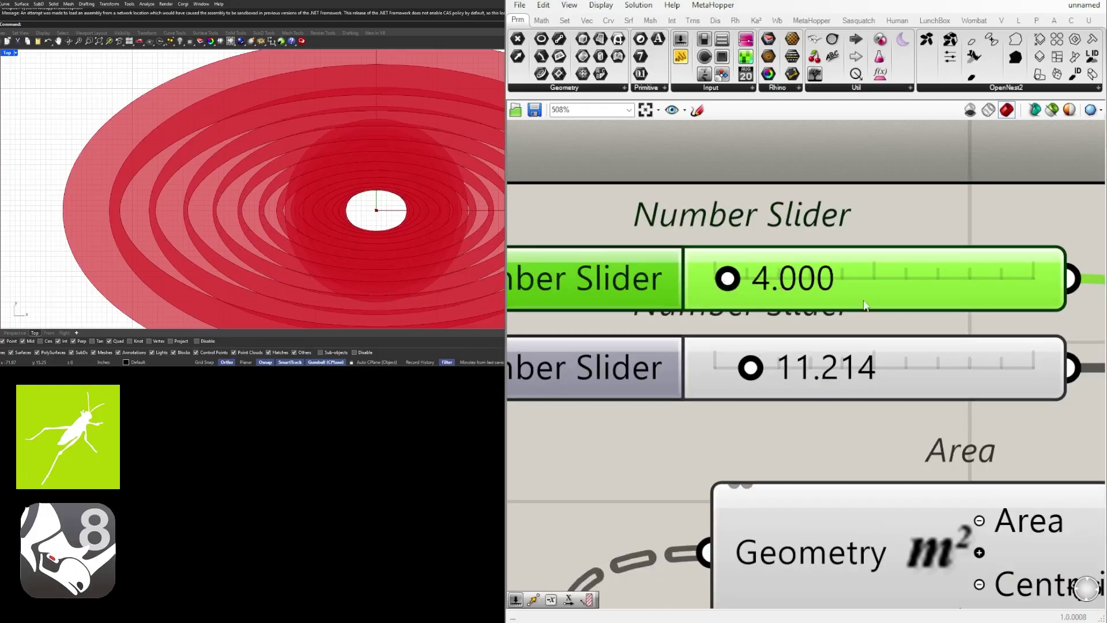
double_click(801, 362)
type("12")
key("Return")
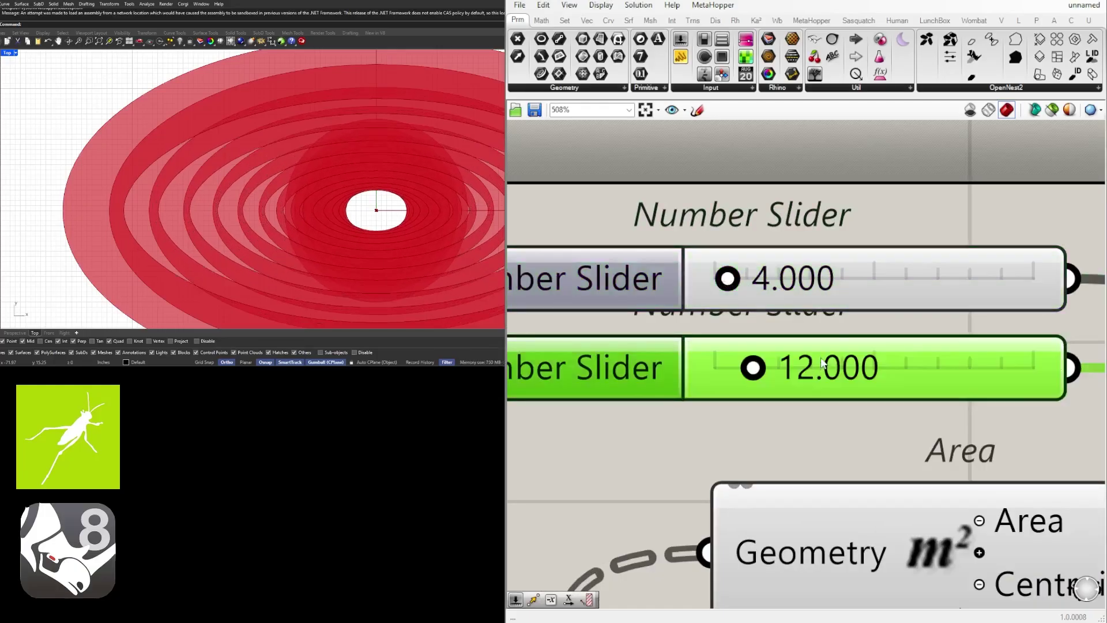
Return to a maximized Perspective viewport and inspect the extruded ring stack from the side and above
scroll(206, 106, "down", 5)
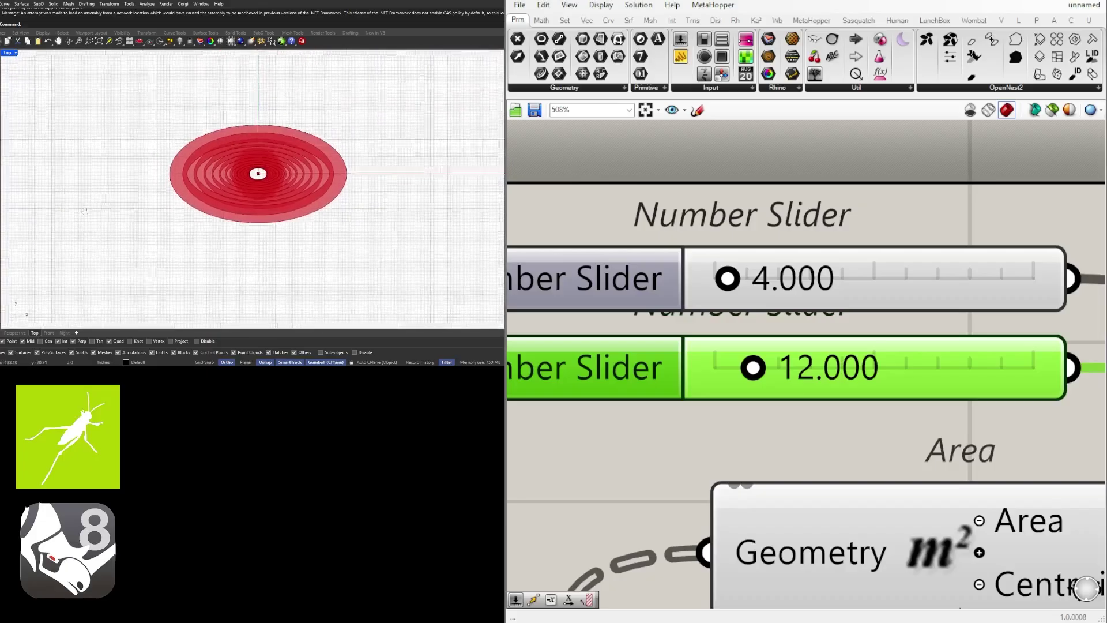
double_click(8, 53)
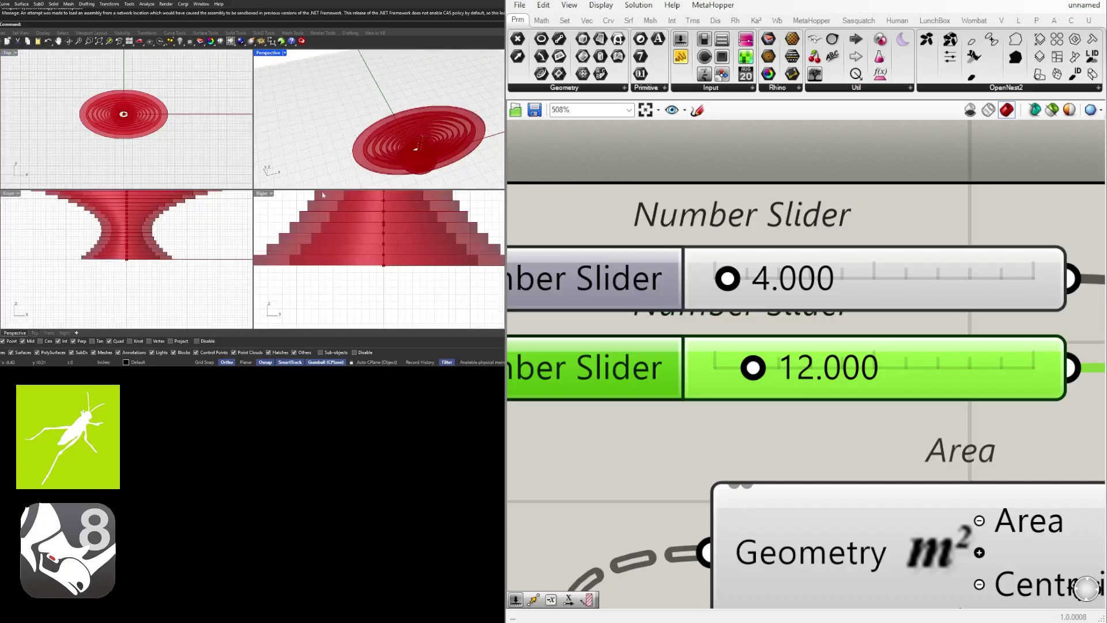
right_click_drag(322, 195, 314, 124)
double_click(268, 53)
right_click_drag(339, 173, 350, 140)
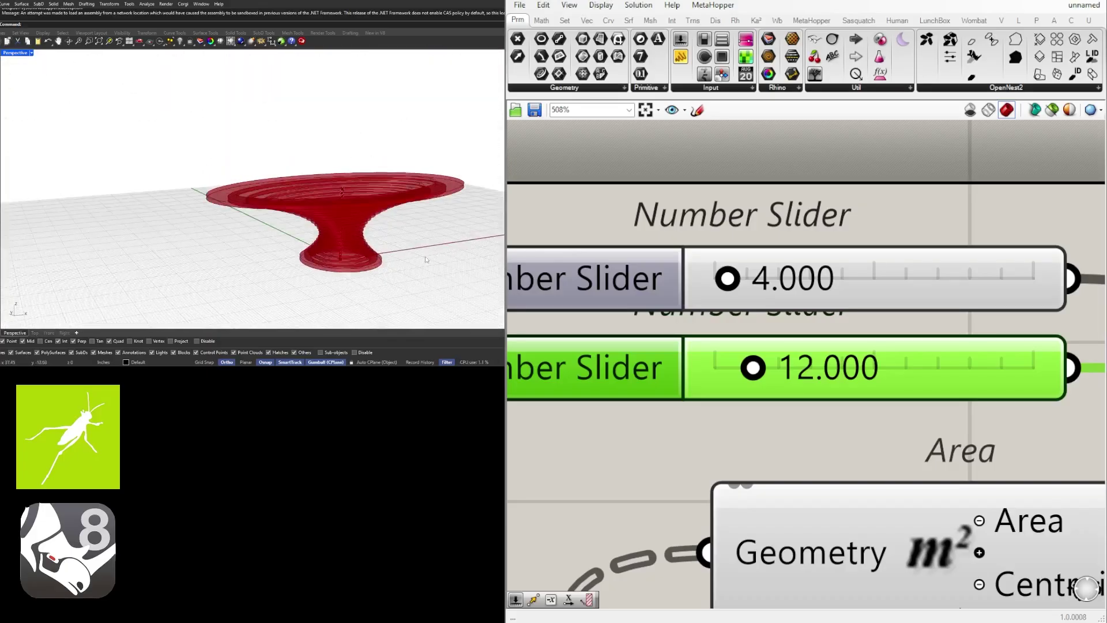
right_click_drag(426, 259, 322, 222)
Move the area remapping, offset and extrusion components together down and away from the Contour component
scroll(868, 326, "down", 10)
scroll(894, 358, "up", 3)
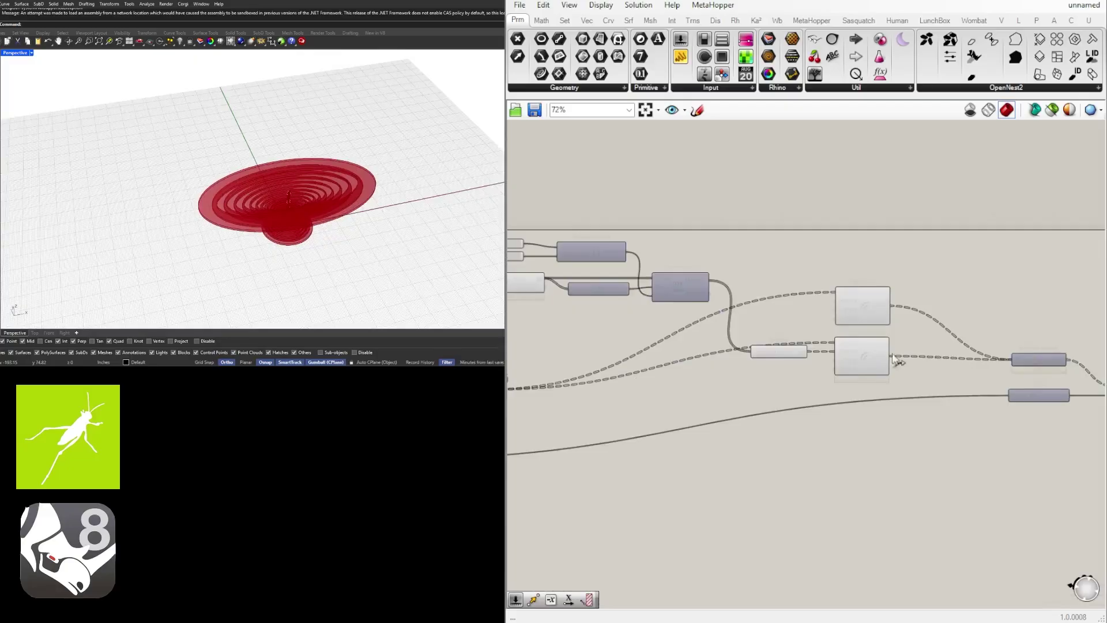
scroll(896, 360, "down", 2)
left_click_drag(1052, 410, 620, 192)
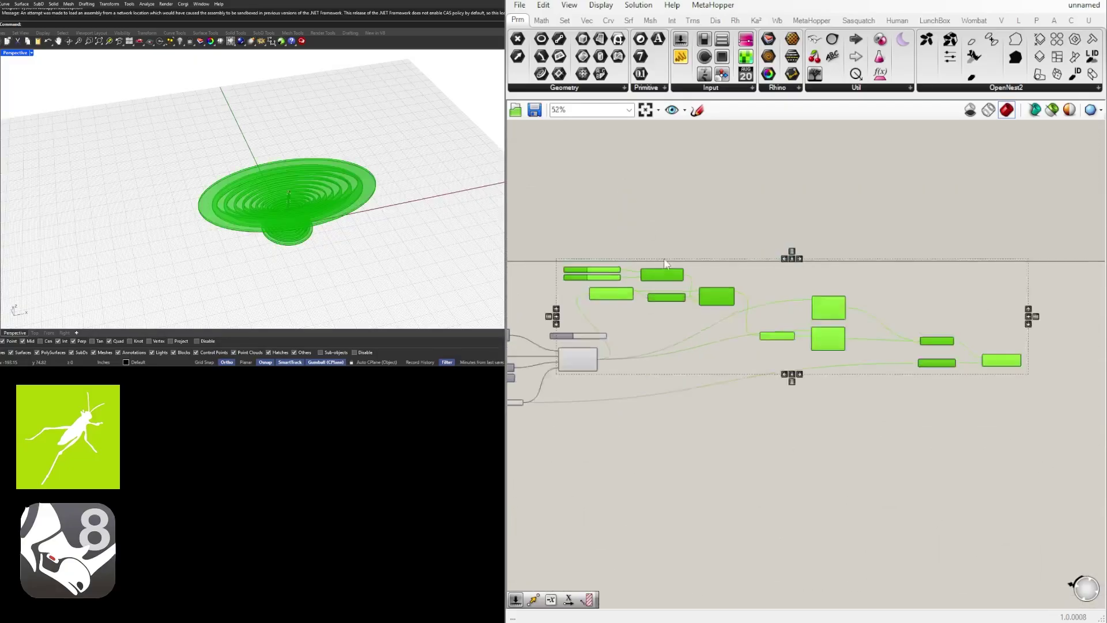
scroll(664, 259, "up", 2)
left_click_drag(665, 285, 721, 353)
left_click(753, 300)
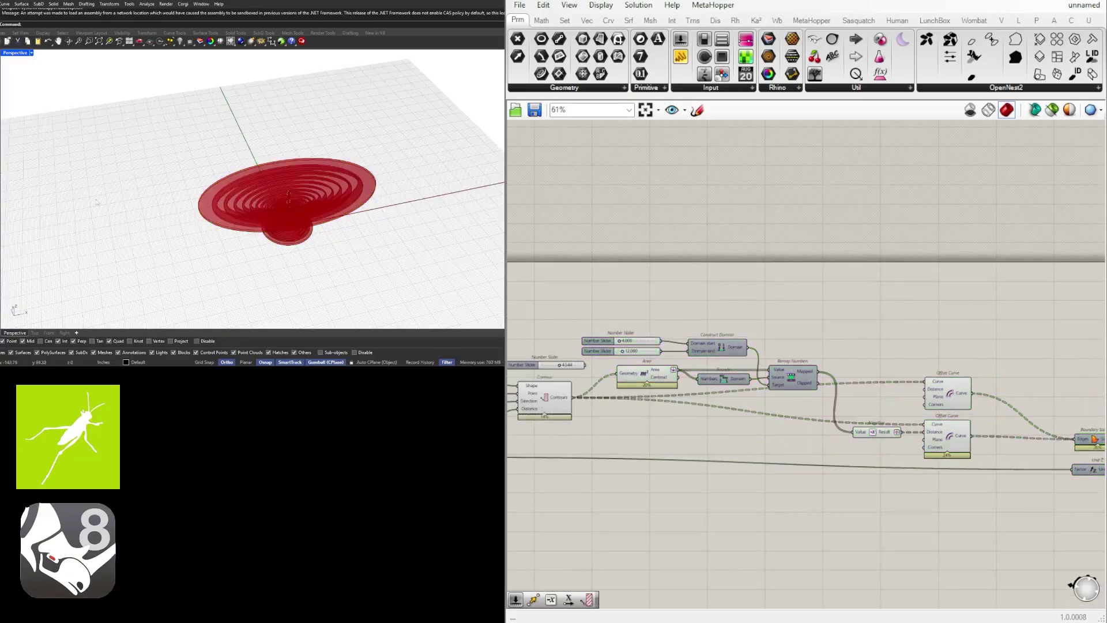
Move the Negative component up beside the Mapped output of Remap Numbers
scroll(843, 449, "up", 3)
scroll(772, 404, "down", 3)
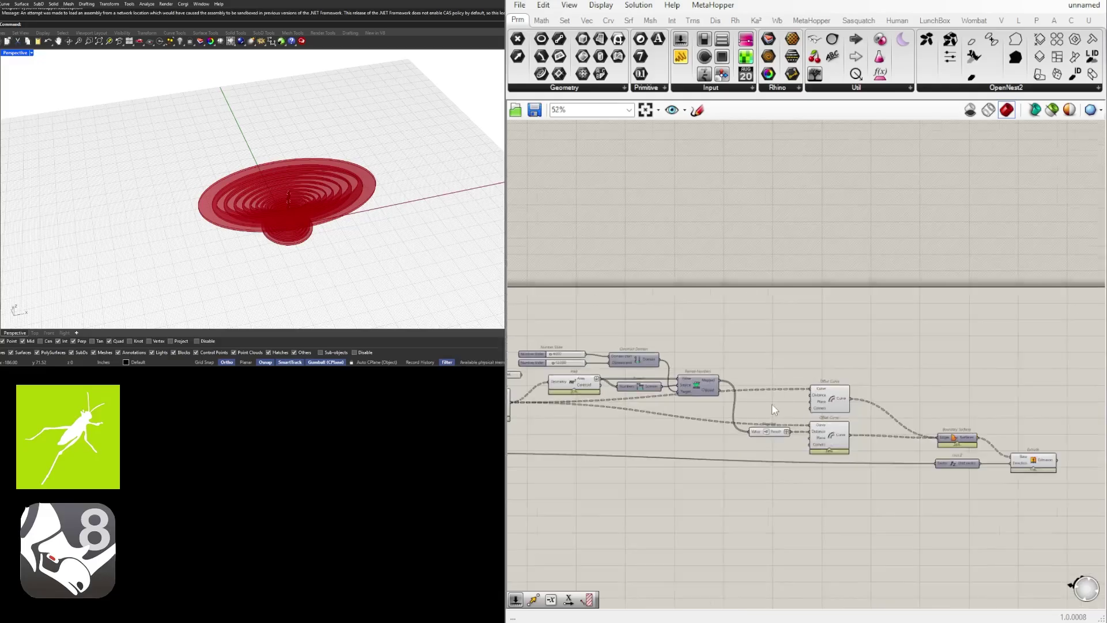
scroll(861, 437, "up", 1)
left_click_drag(860, 436, 856, 369)
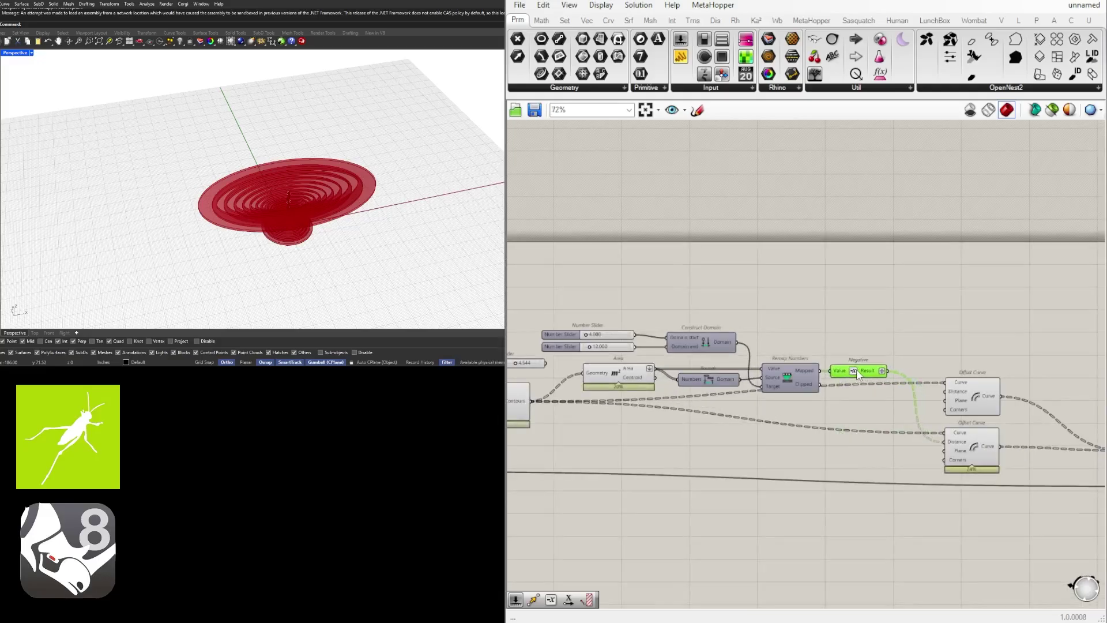
Set the wire display of the upper Offset Curve's Curve input to Hidden
scroll(964, 384, "up", 3)
right_click_drag(964, 385, 742, 387)
right_click(714, 391)
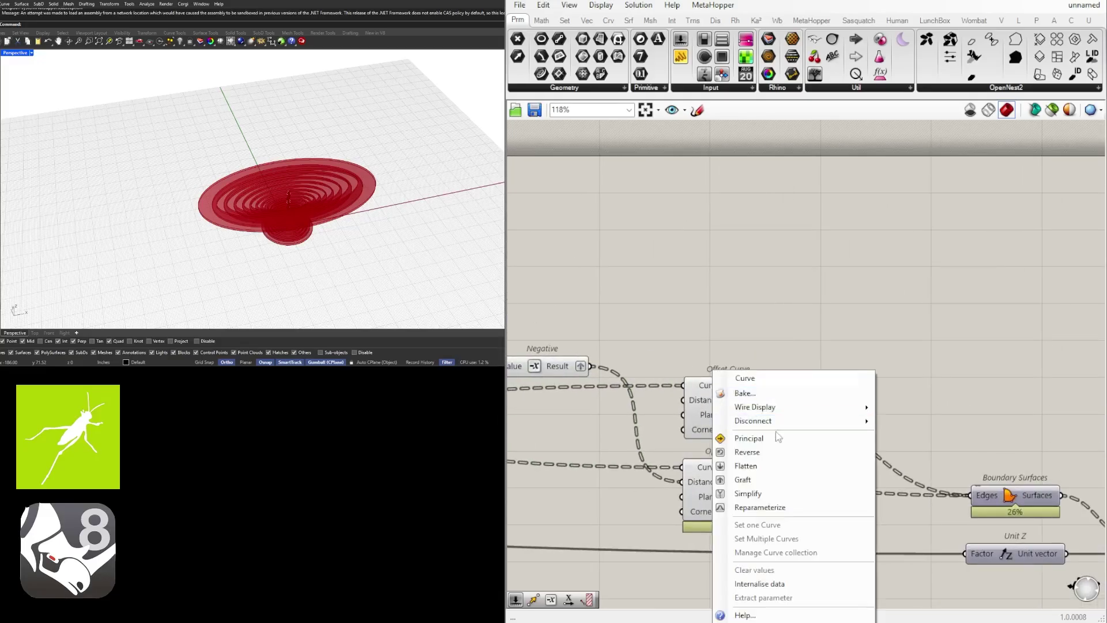
left_click(743, 408)
left_click(856, 276)
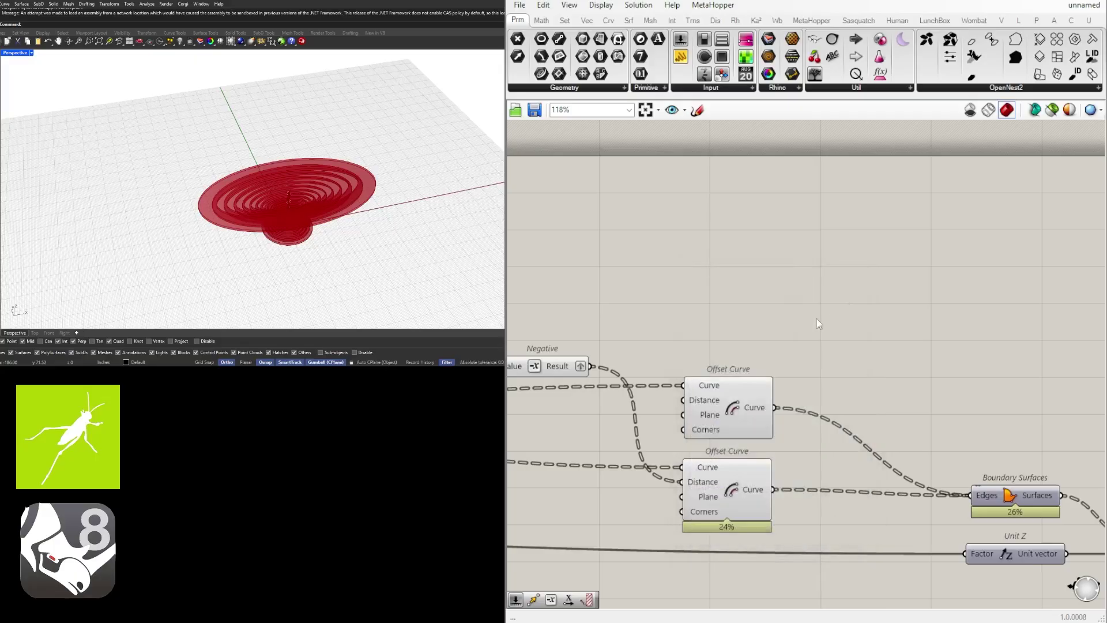
right_click(709, 389)
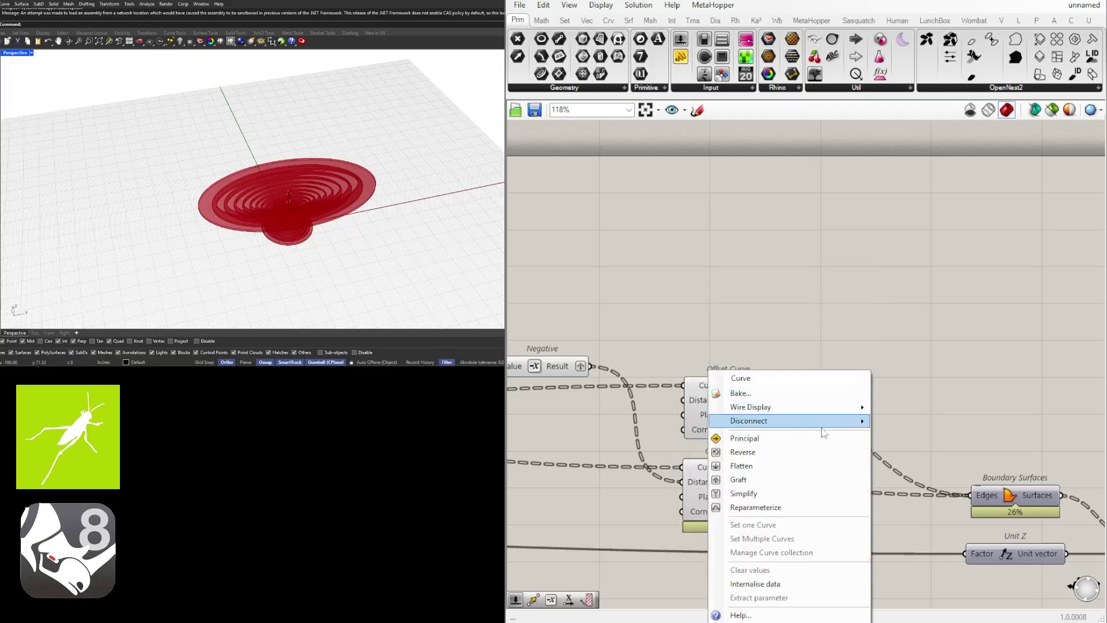
mouse_move(830, 407)
left_click(904, 435)
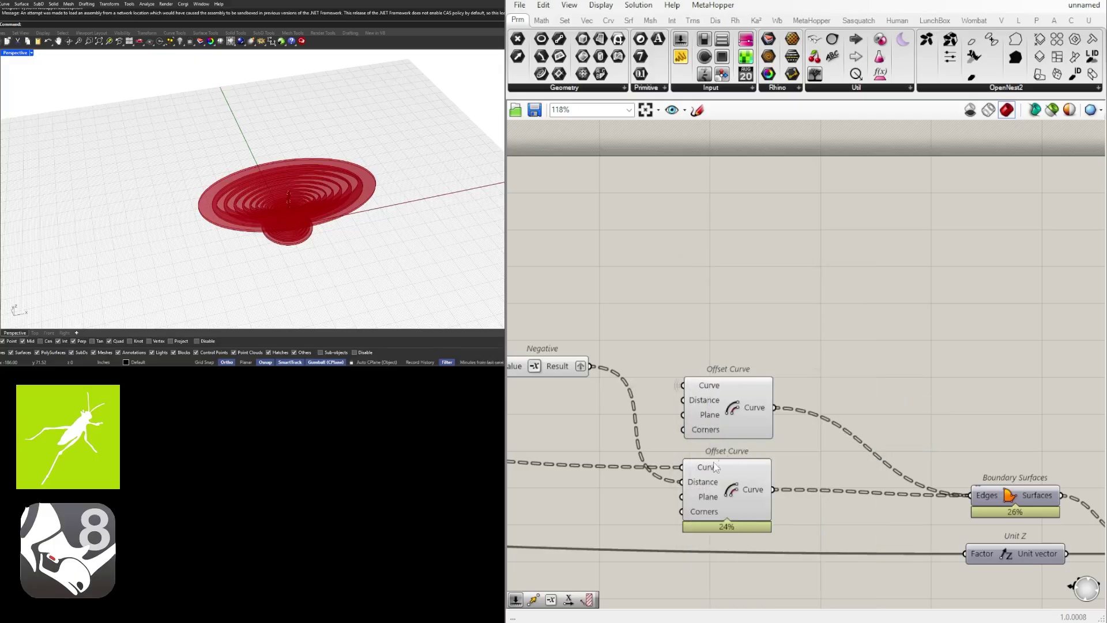
right_click(711, 385)
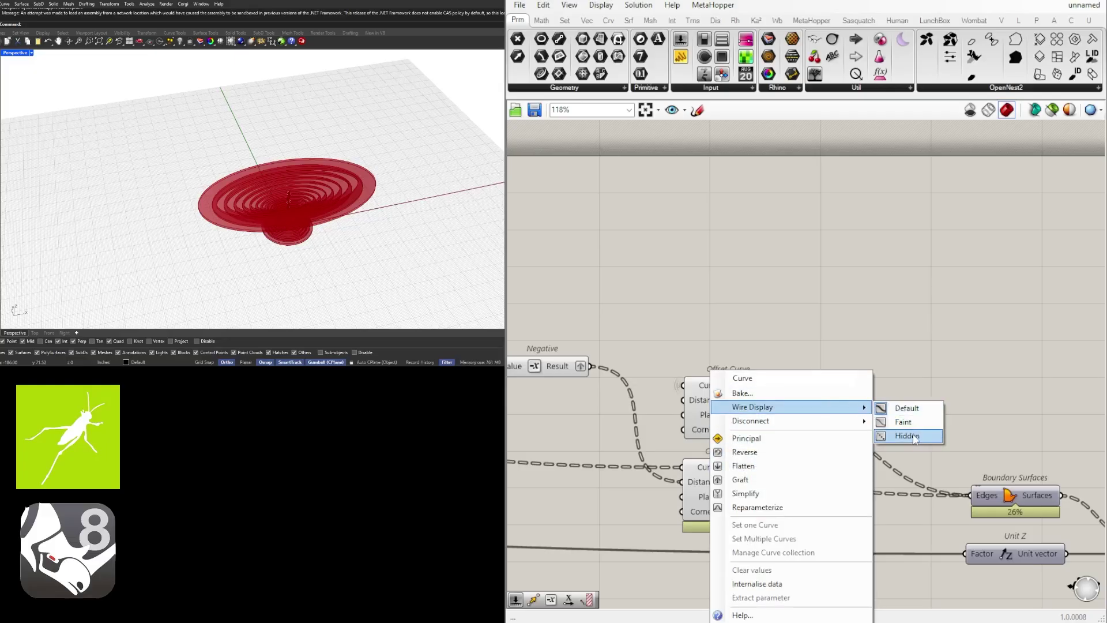
Hide the wire of the lower Offset Curve's Curve input and move both Offset Curve components up beside the Negative component
left_click(904, 435)
scroll(945, 460, "down", 5)
scroll(911, 441, "up", 4)
right_click_drag(1057, 528, 909, 476)
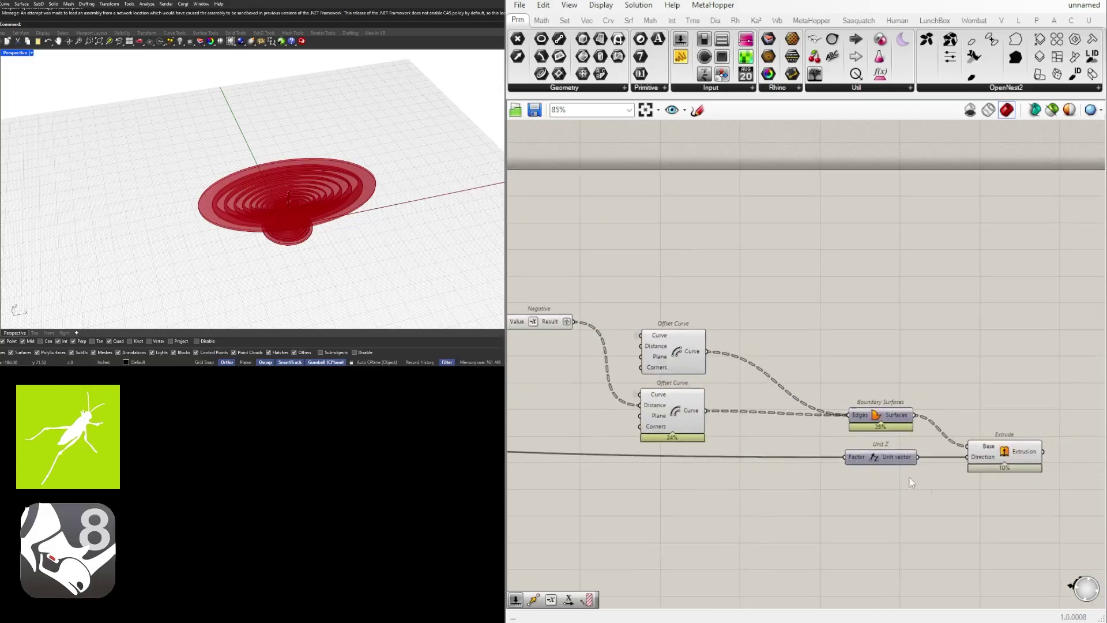
scroll(928, 481, "down", 4)
scroll(850, 437, "up", 3)
left_click_drag(870, 478, 761, 335)
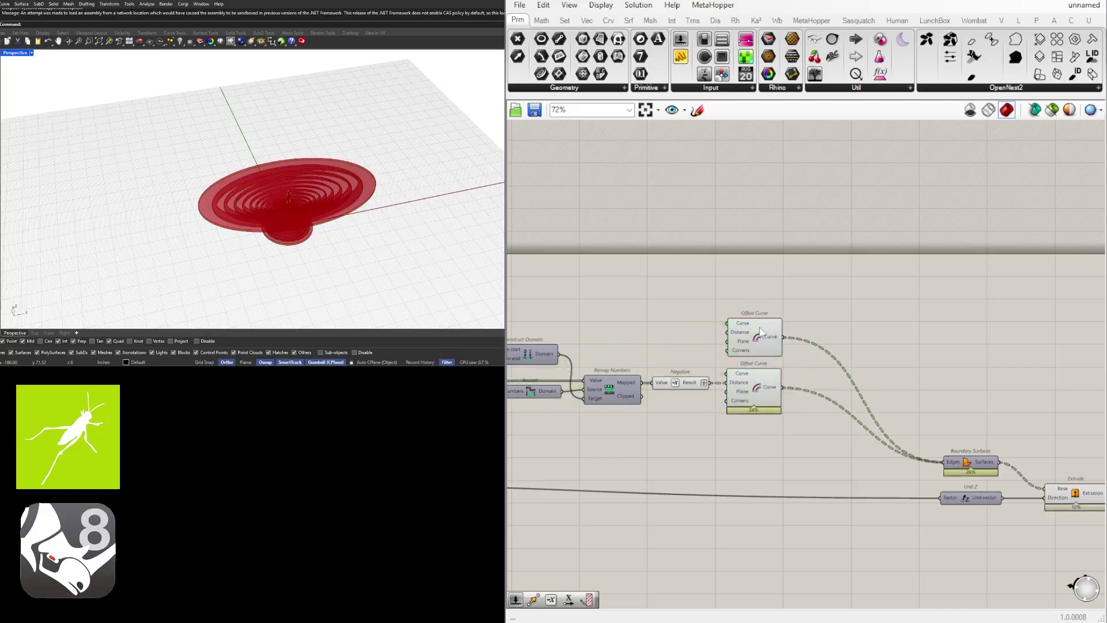
left_click(761, 334)
left_click(811, 336)
Move the Boundary Surfaces component up and close beside the output of the lower Offset Curve
scroll(922, 369, "down", 5)
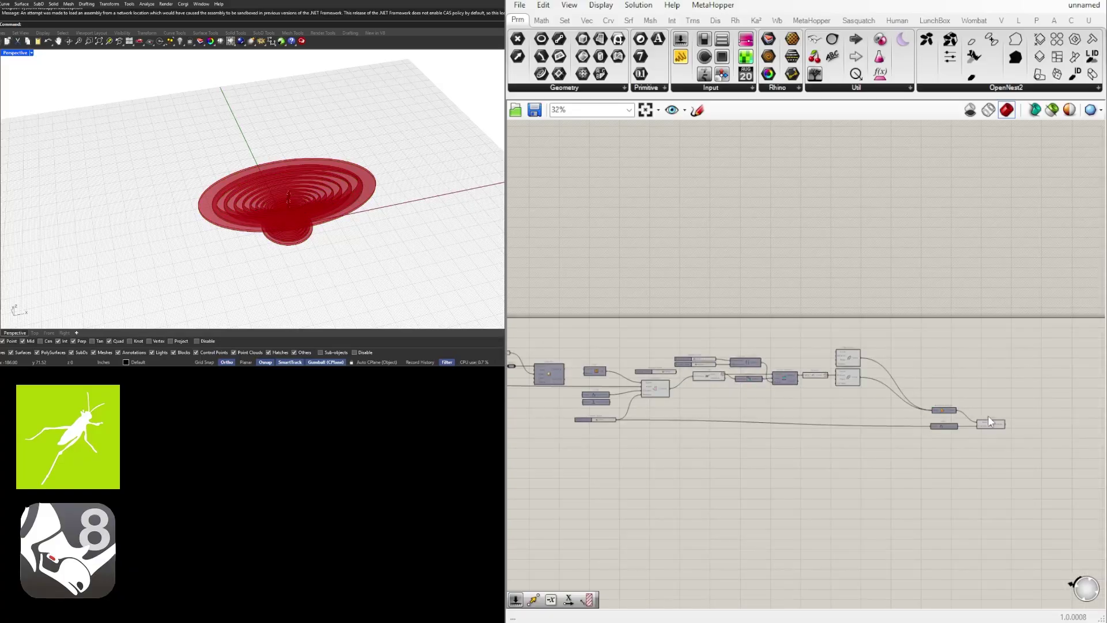
right_click_drag(987, 415, 870, 423)
scroll(870, 419, "up", 4)
left_click_drag(784, 425, 679, 355)
Move Unit Z and Extrude together so Unit Z sits directly below Boundary Surfaces and Extrude just beyond it
scroll(751, 409, "down", 4)
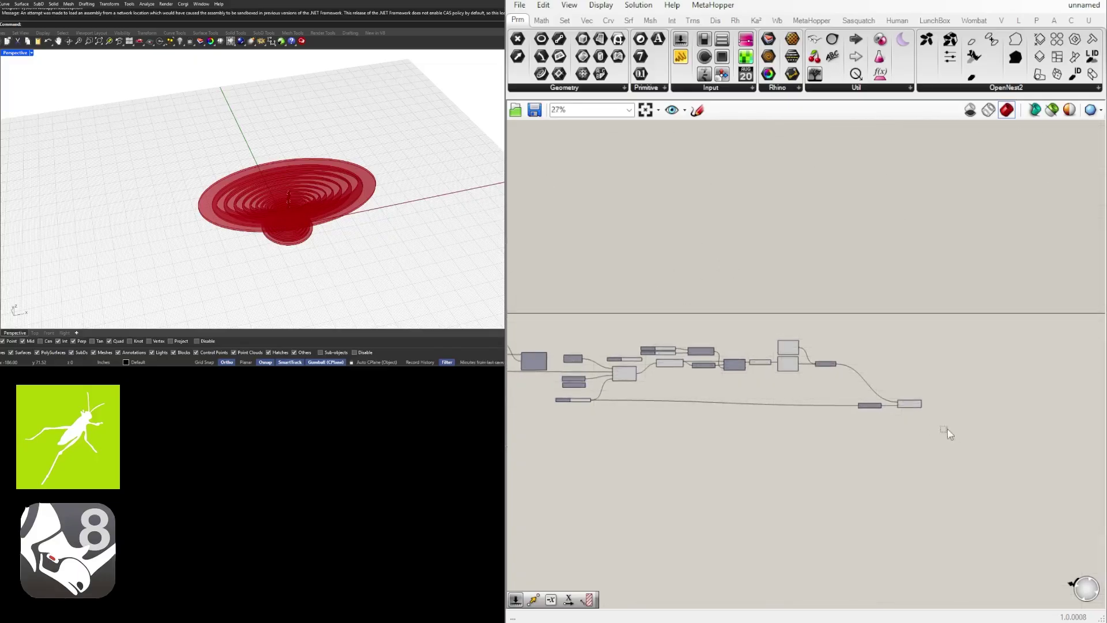
scroll(868, 402, "up", 3)
left_click_drag(947, 429, 866, 407)
left_click(896, 468)
scroll(902, 467, "down", 3)
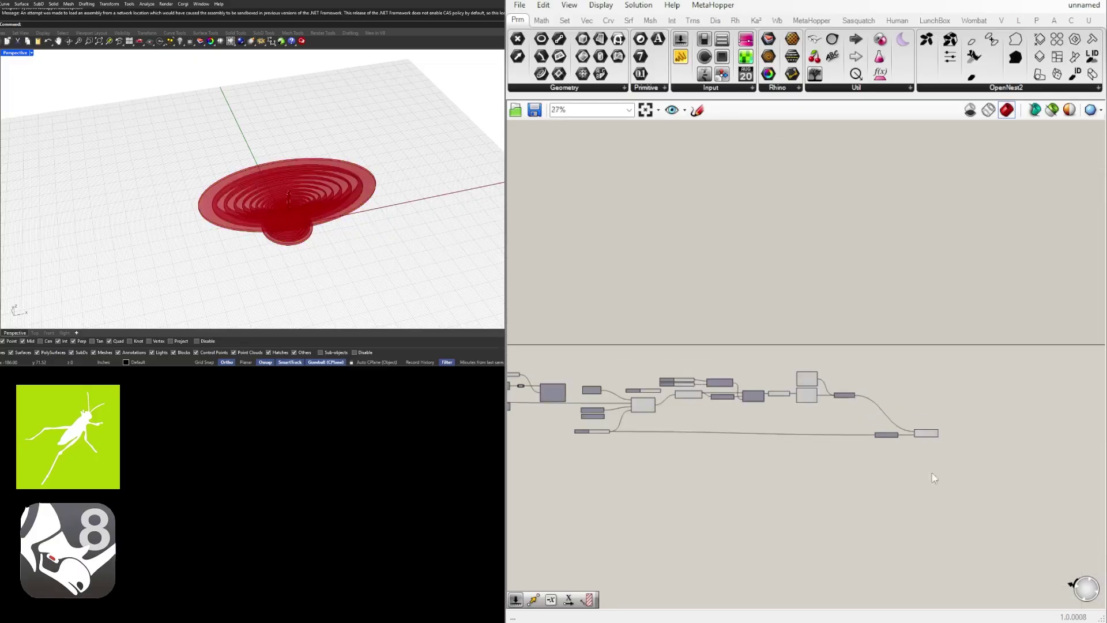
left_click_drag(980, 482, 603, 425)
scroll(604, 427, "up", 4)
left_click(984, 488)
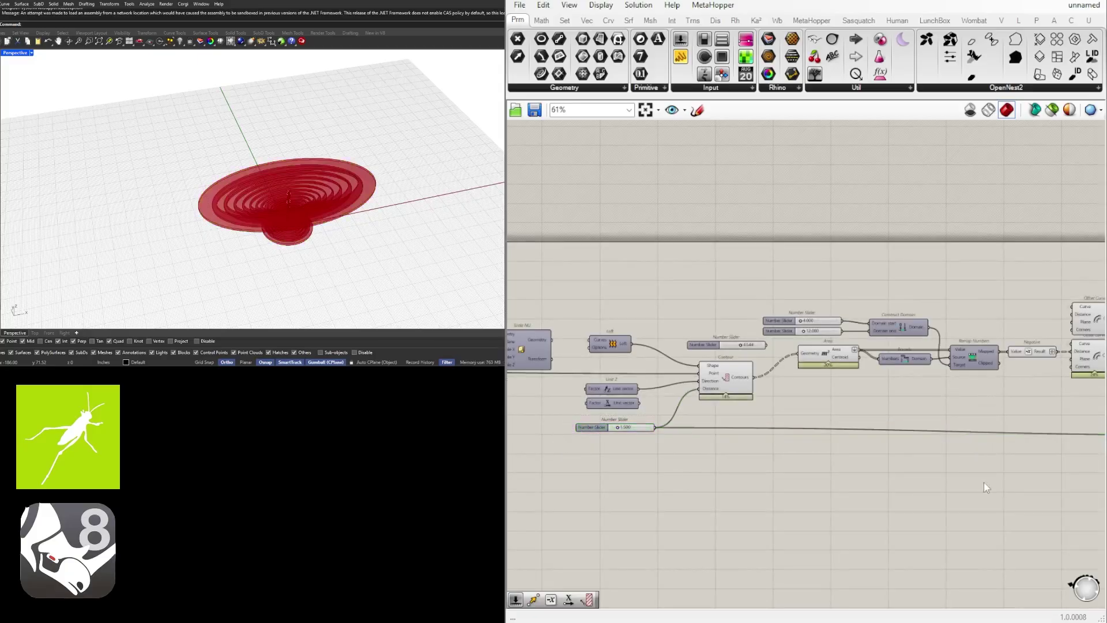
right_click_drag(984, 488, 781, 400)
scroll(928, 420, "up", 2)
left_click_drag(951, 469, 819, 410)
right_click_drag(898, 427, 759, 355)
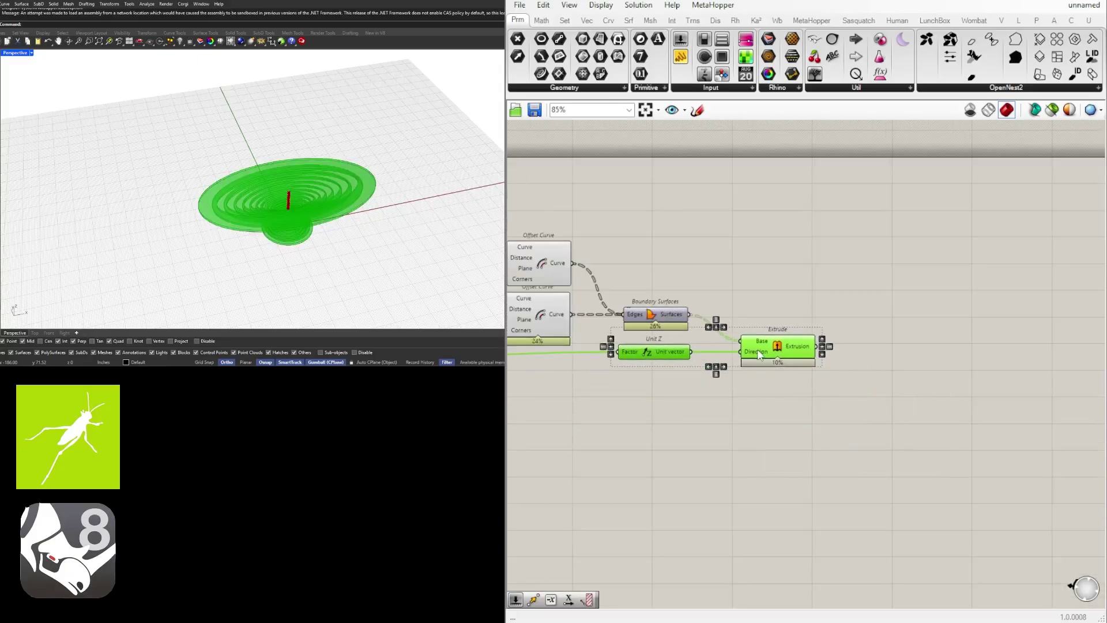
left_click(741, 411)
Set the wire display of Unit Z's Factor input to Hidden and nudge Extrude slightly to the right
scroll(643, 361, "up", 3)
right_click(631, 343)
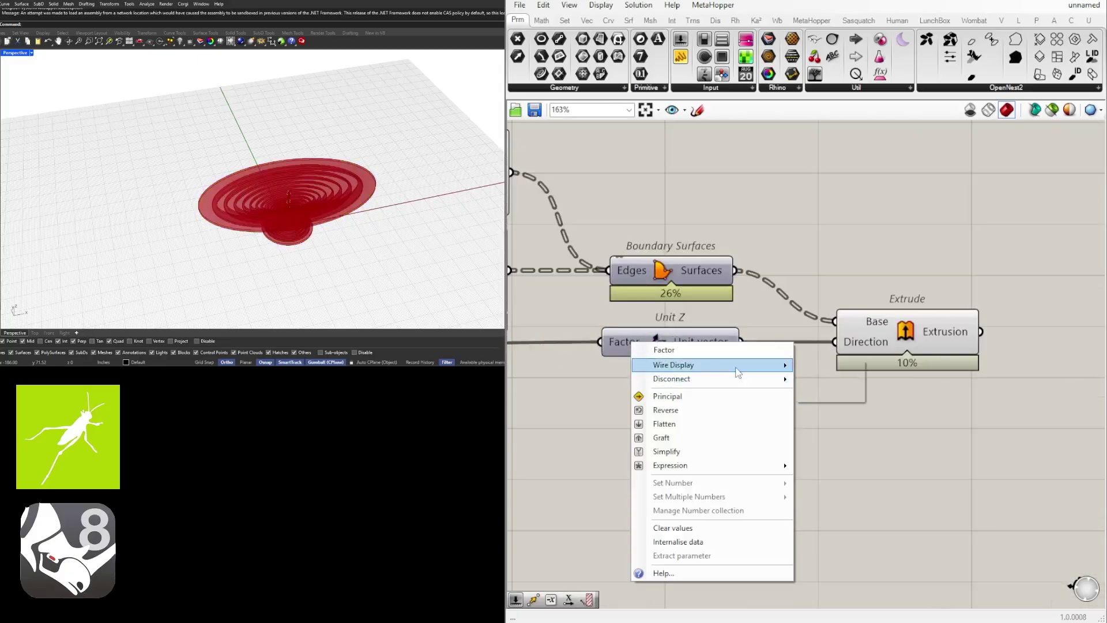
mouse_move(738, 372)
left_click(834, 397)
left_click_drag(910, 345, 914, 345)
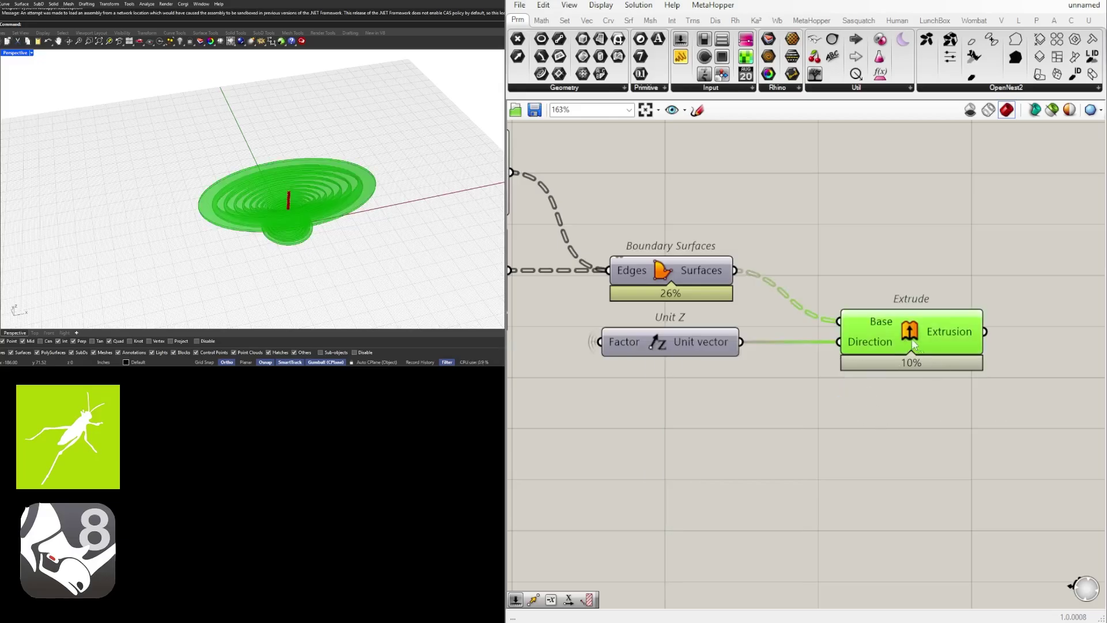
left_click(778, 381)
scroll(686, 398, "down", 4)
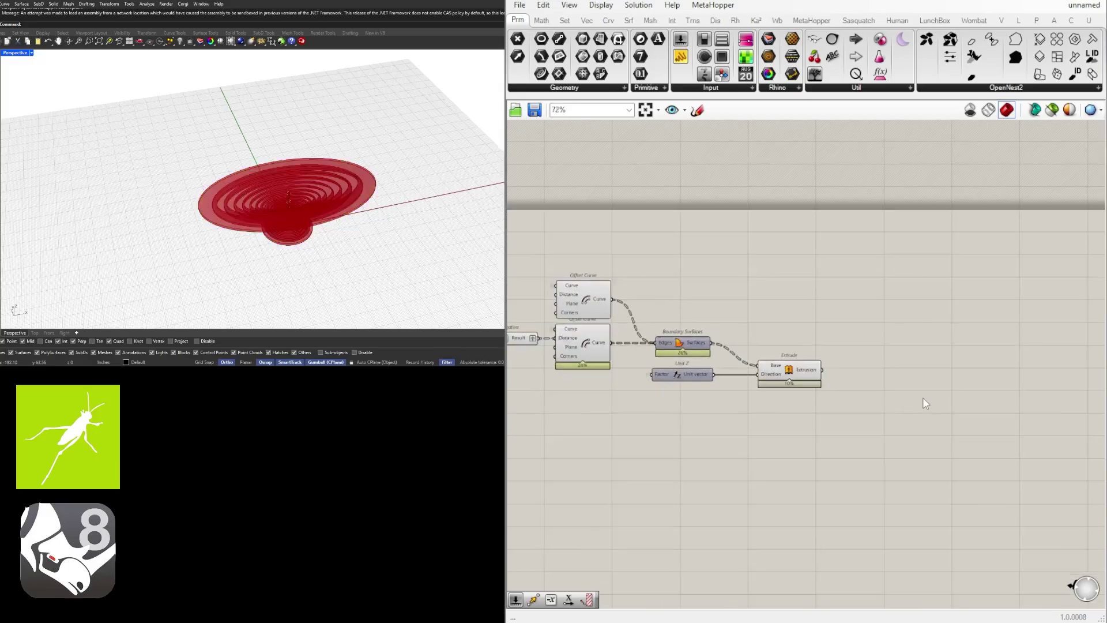
Add a Custom Preview component to the right of Extrude
double_click(922, 396)
type("cust")
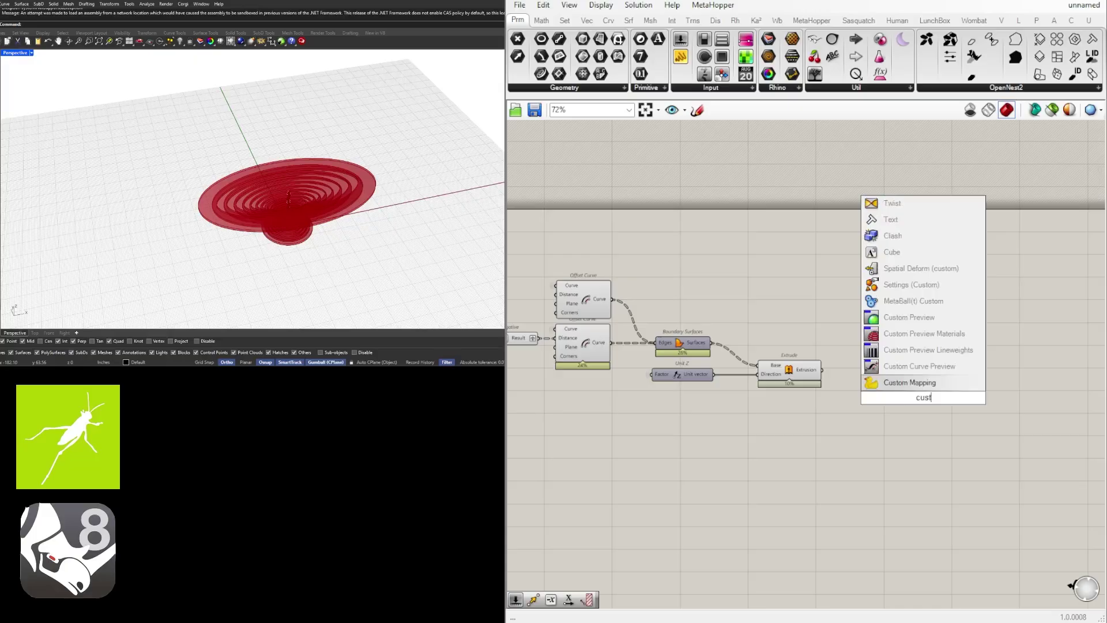
left_click(910, 317)
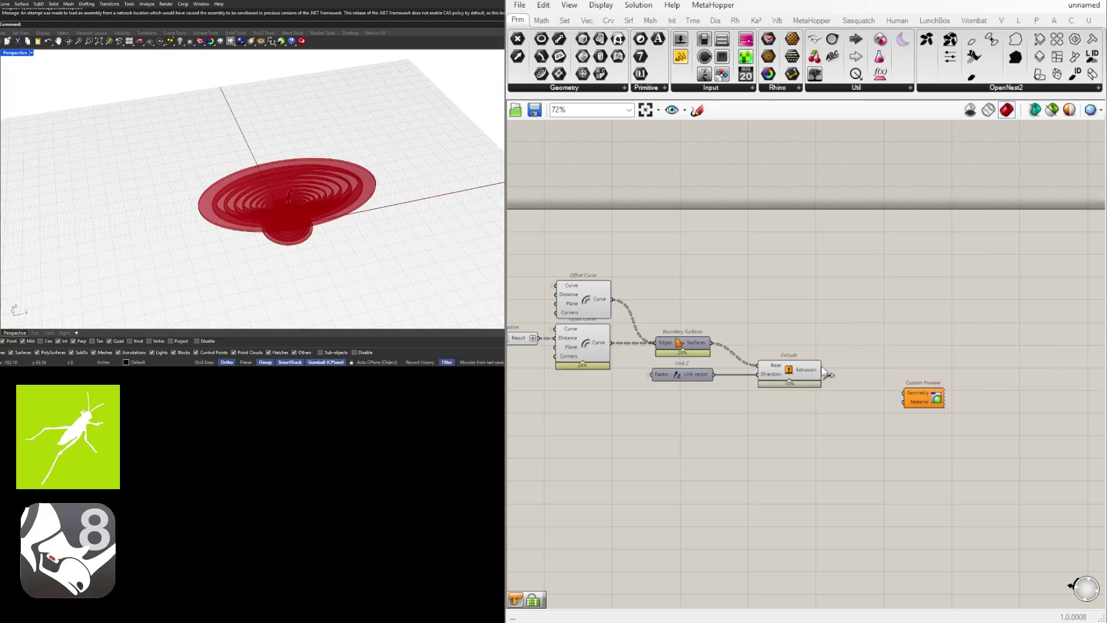
Add a Geometry parameter after Extrude and wire Extrusion through it into Custom Preview's Geometry input
double_click(848, 372)
type("g")
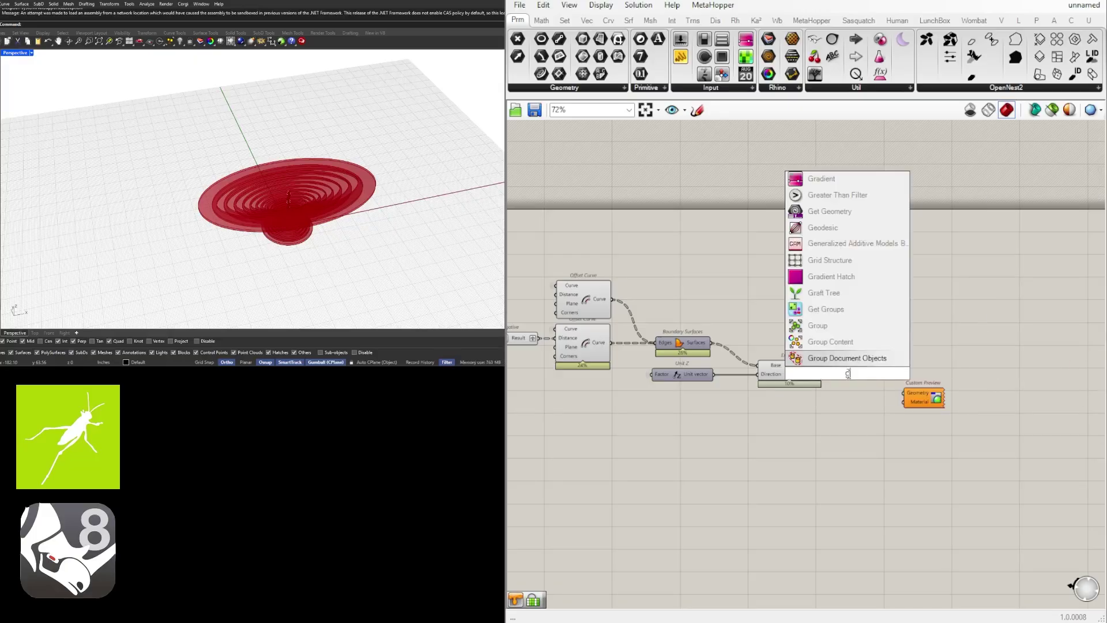
type("eo")
key("Return")
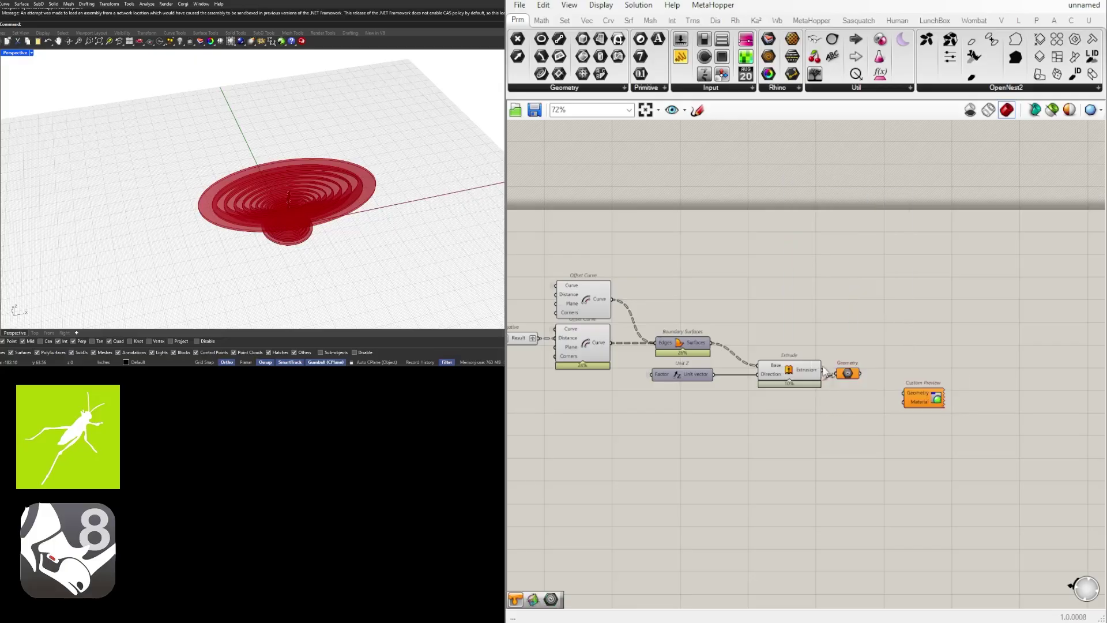
scroll(820, 368, "up", 3)
left_click(874, 377)
left_click_drag(874, 377, 876, 371)
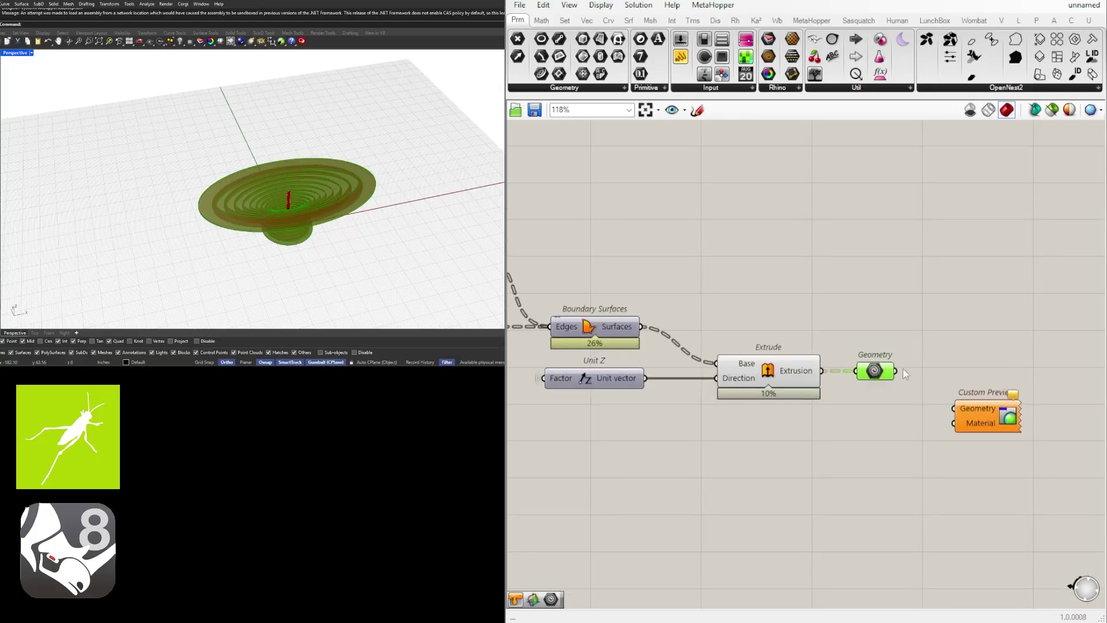
left_click_drag(959, 409, 993, 401)
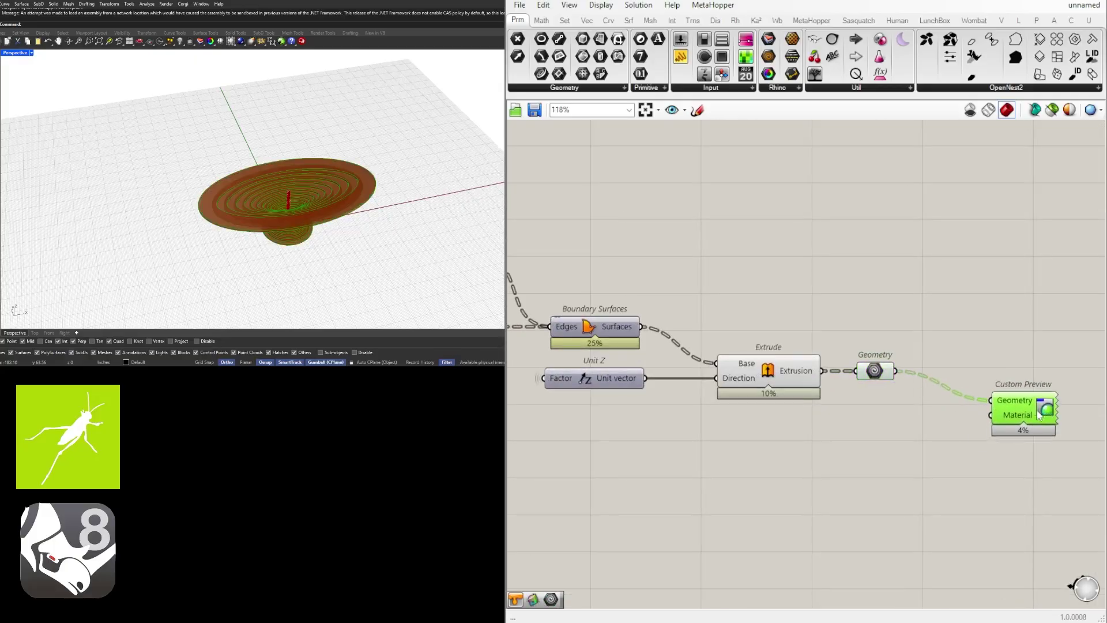
Add a Colour Swatch component below the Geometry parameter
double_click(870, 441)
type("swatch")
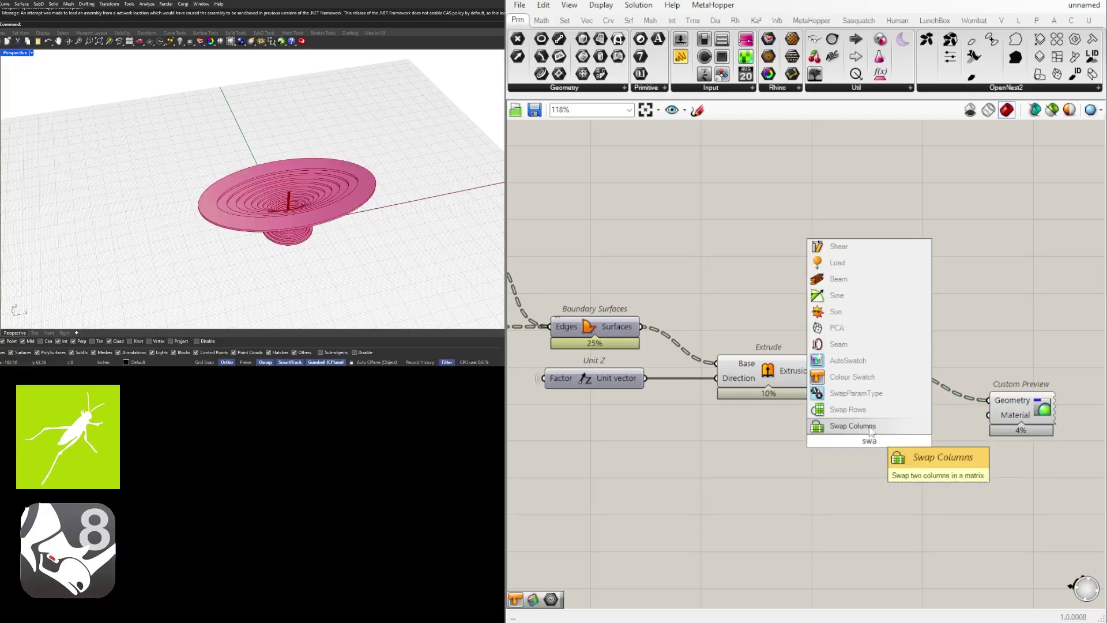
key("Return")
Set the swatch colour to hue 30, saturation 100 and value 50, and connect it to Custom Preview's Material input
left_click(897, 426)
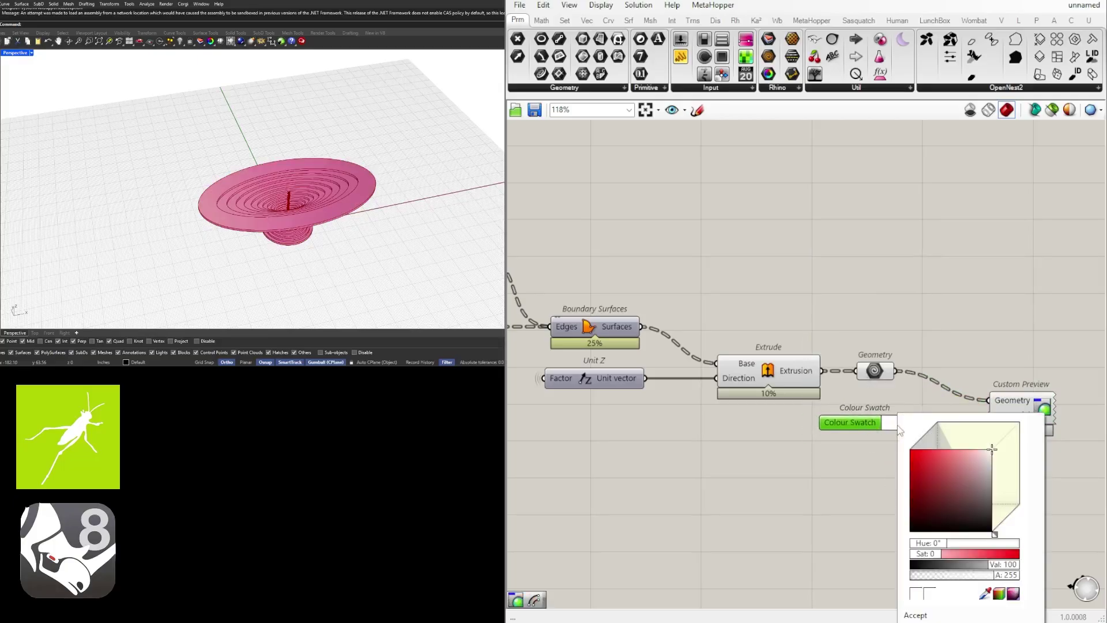
double_click(936, 545)
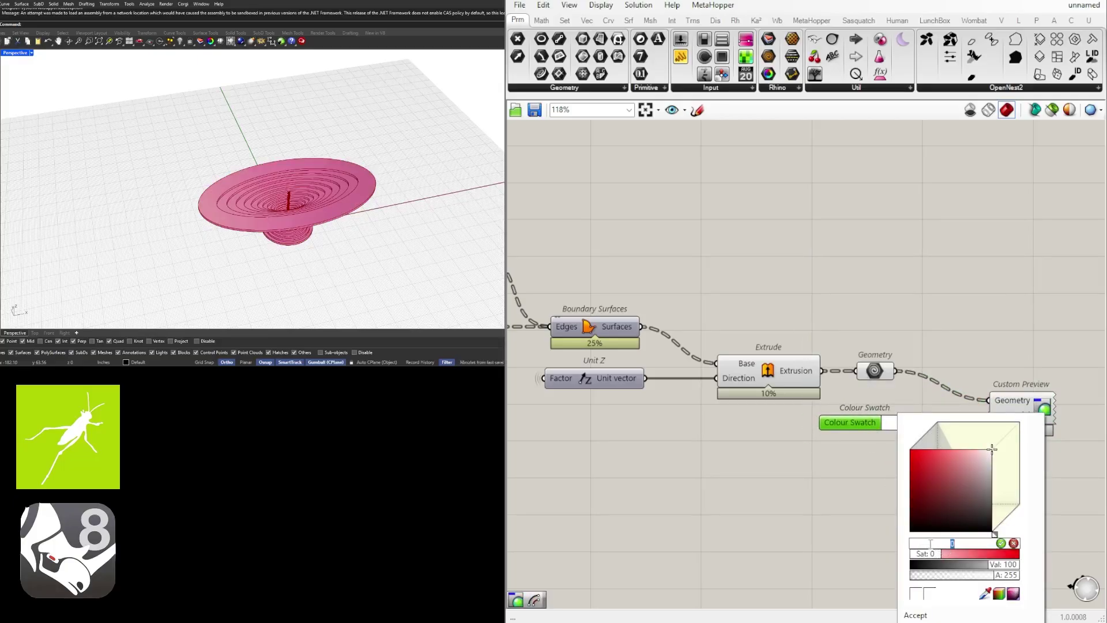
type("30")
key("Return")
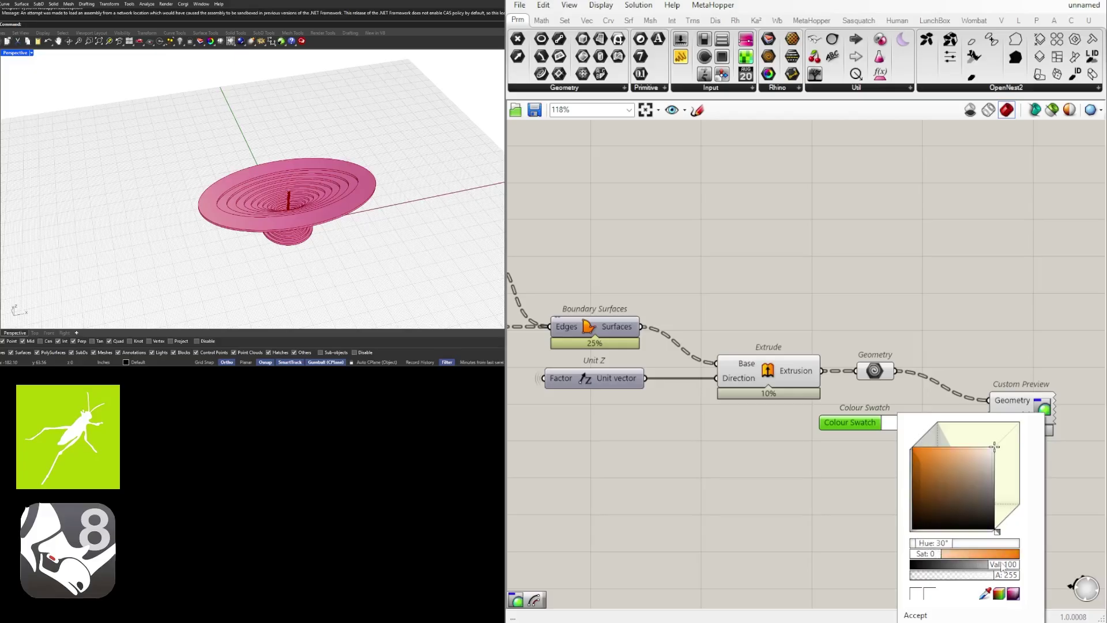
left_click_drag(996, 566, 974, 568)
mouse_move(941, 461)
left_mouse_down()
mouse_move(928, 449)
mouse_move(901, 468)
mouse_move(897, 437)
left_mouse_up()
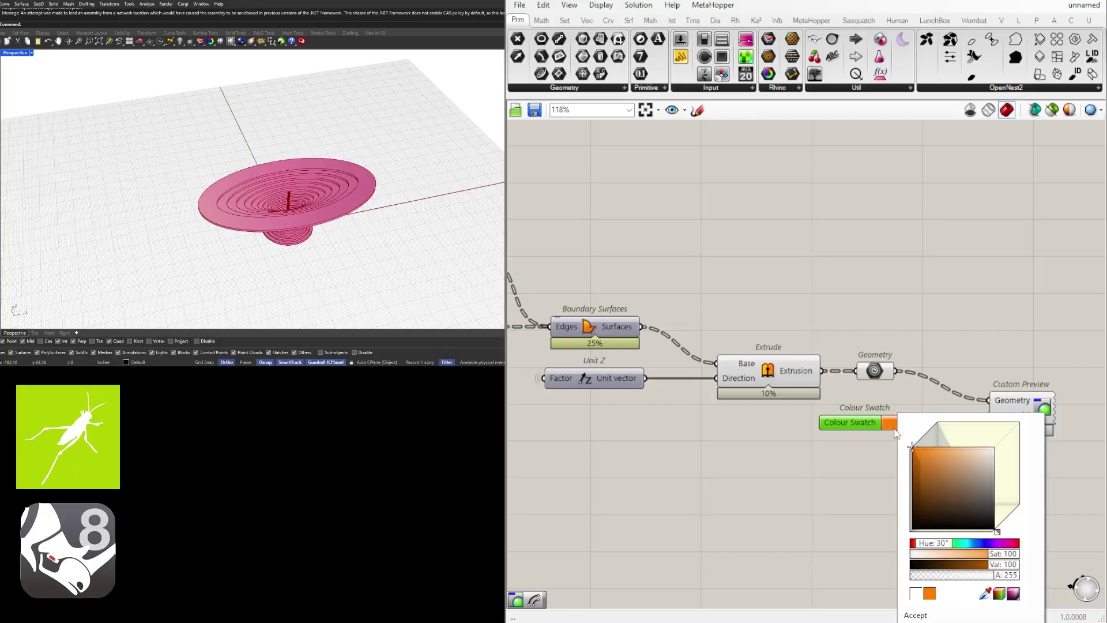
double_click(1005, 567)
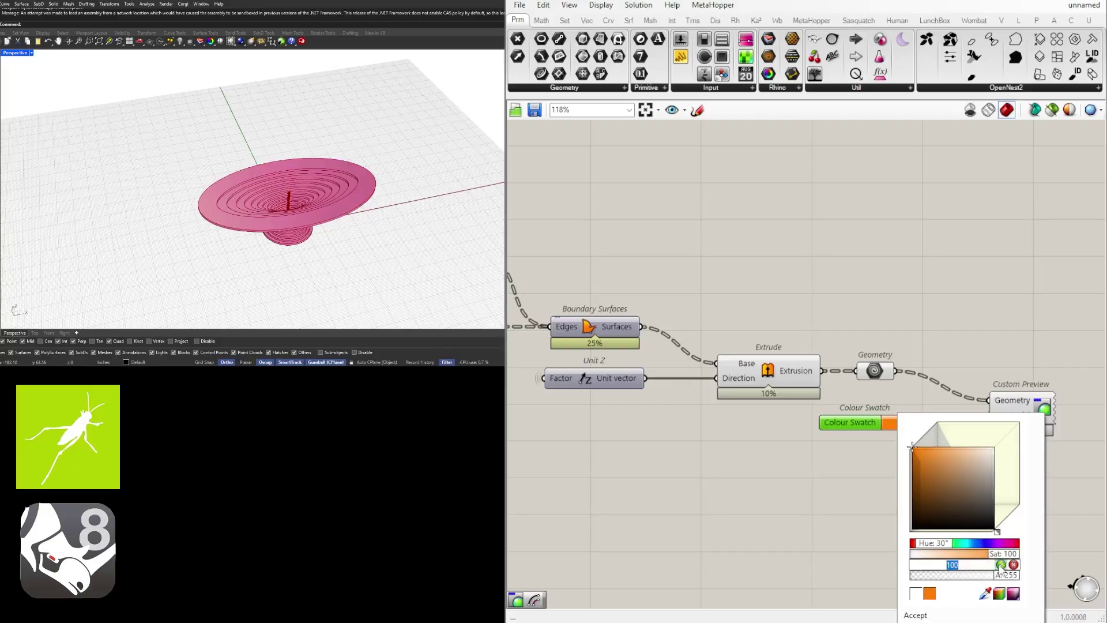
type("50")
left_click(1000, 564)
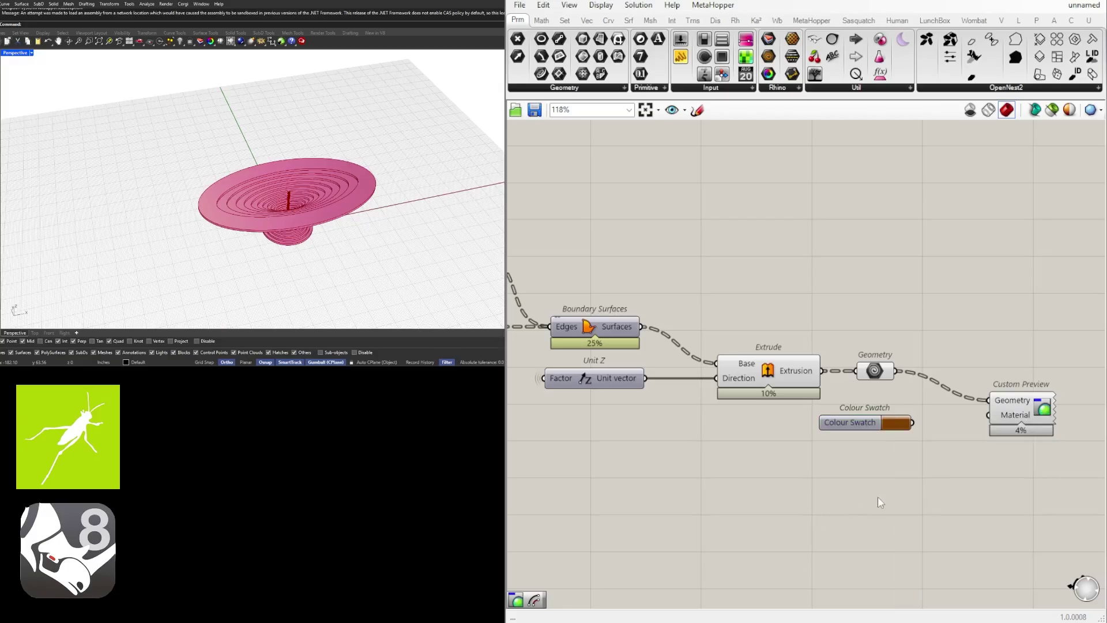
right_click_drag(932, 413, 836, 408)
left_click_drag(815, 416, 853, 418)
Turn off the preview of the Extrude component and the Geometry parameter
left_click_drag(806, 379, 667, 331)
middle_click(669, 329)
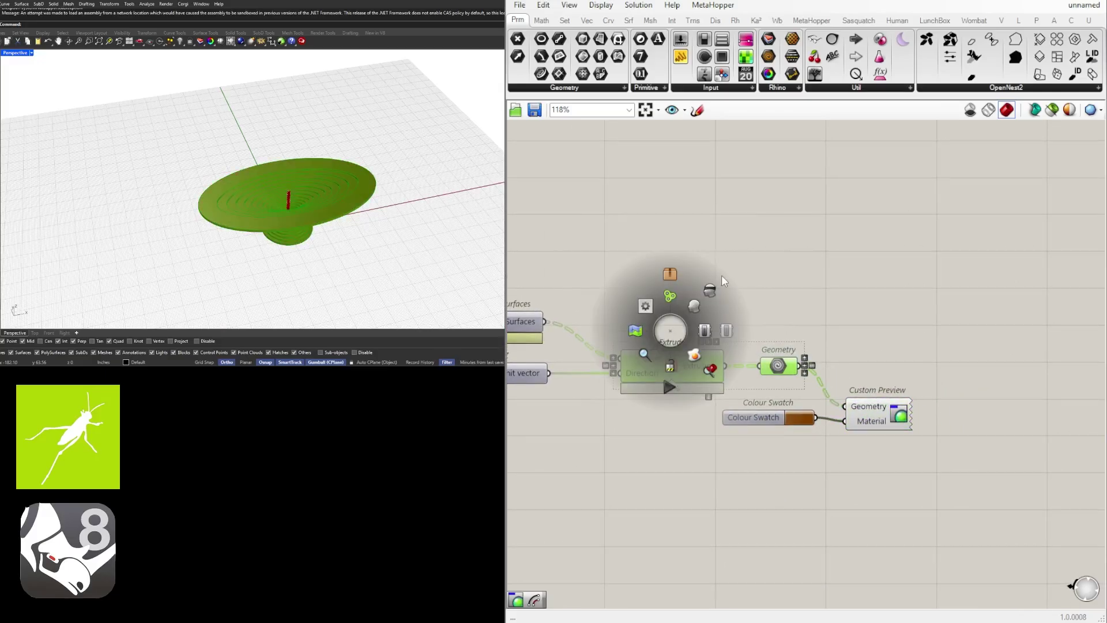
left_click(705, 293)
left_click(719, 290)
Brighten the Colour Swatch to an orange with value 89, keeping hue 30 and saturation 100
right_click_drag(254, 207, 24, 205)
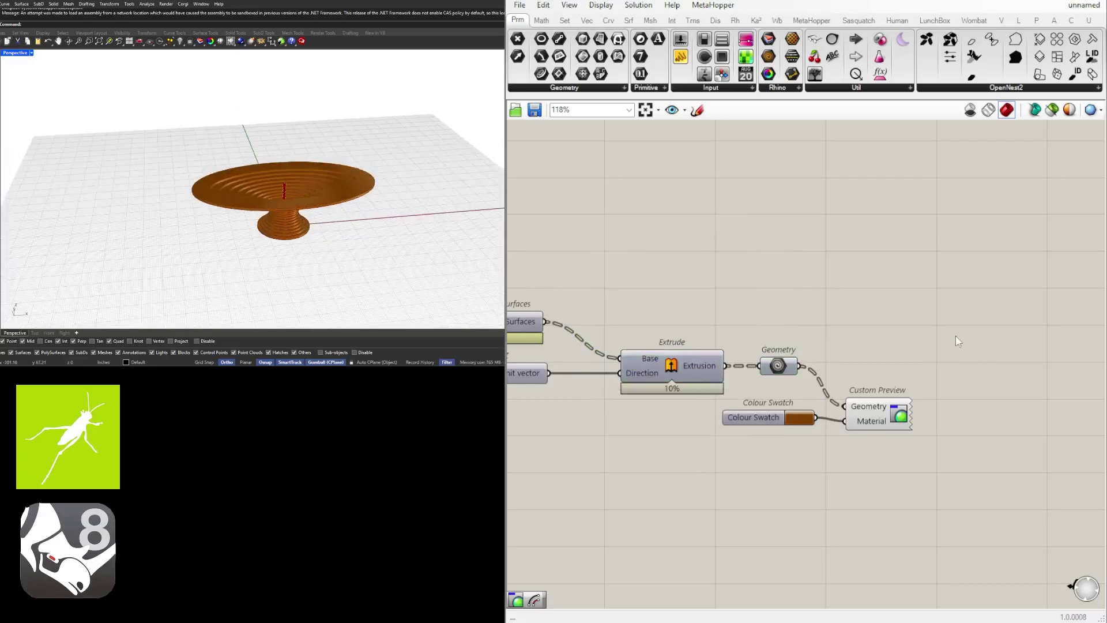
right_click_drag(271, 214, 332, 172)
scroll(332, 172, "up", 5)
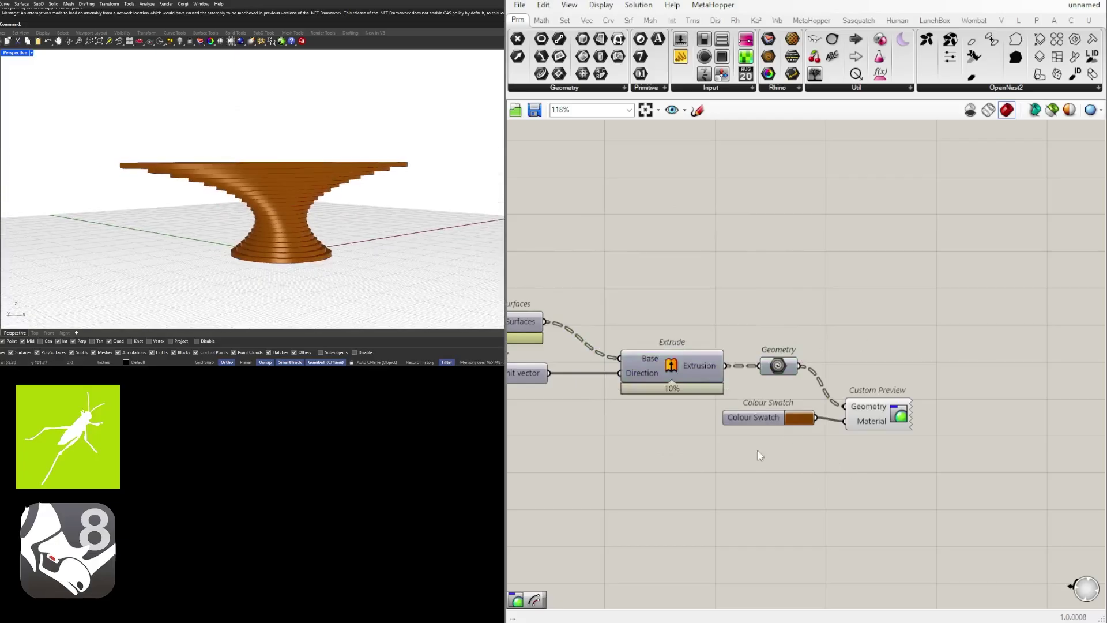
left_click(793, 426)
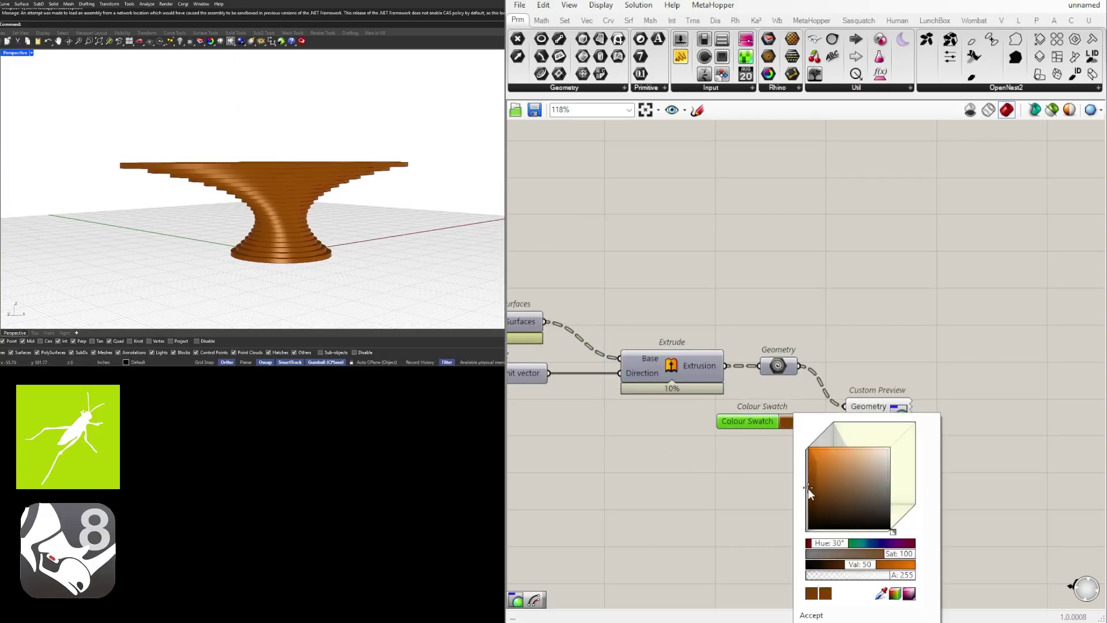
mouse_move(809, 489)
left_mouse_down()
mouse_move(803, 510)
mouse_move(808, 457)
left_mouse_up()
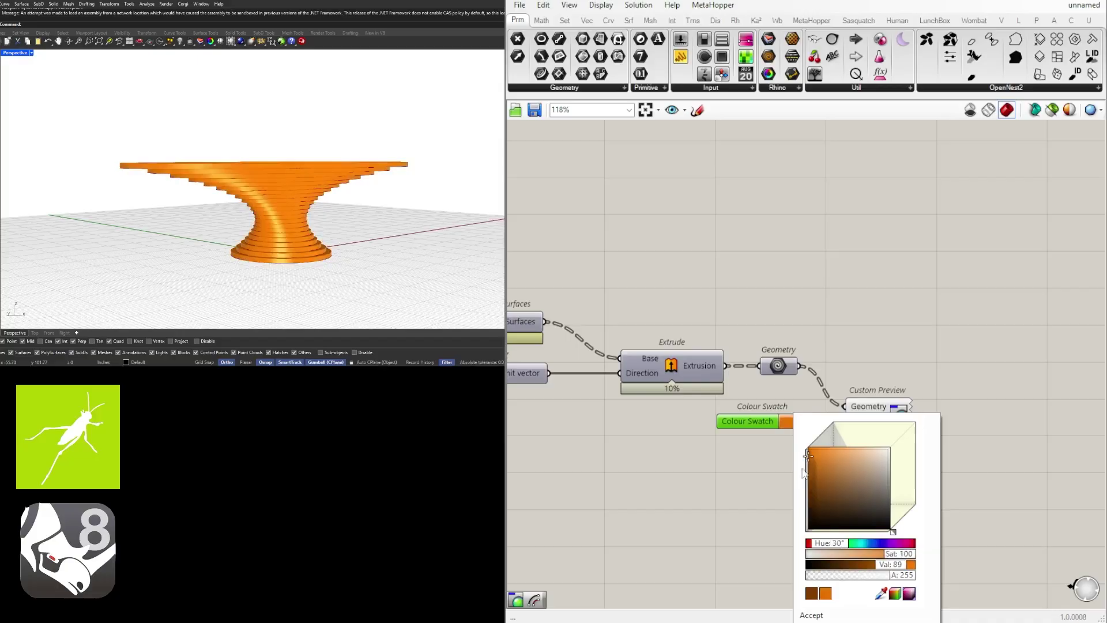
Turn off the preview of both Offset Curve components
right_click_drag(242, 150, 167, 139)
scroll(769, 434, "down", 3)
scroll(769, 433, "up", 2)
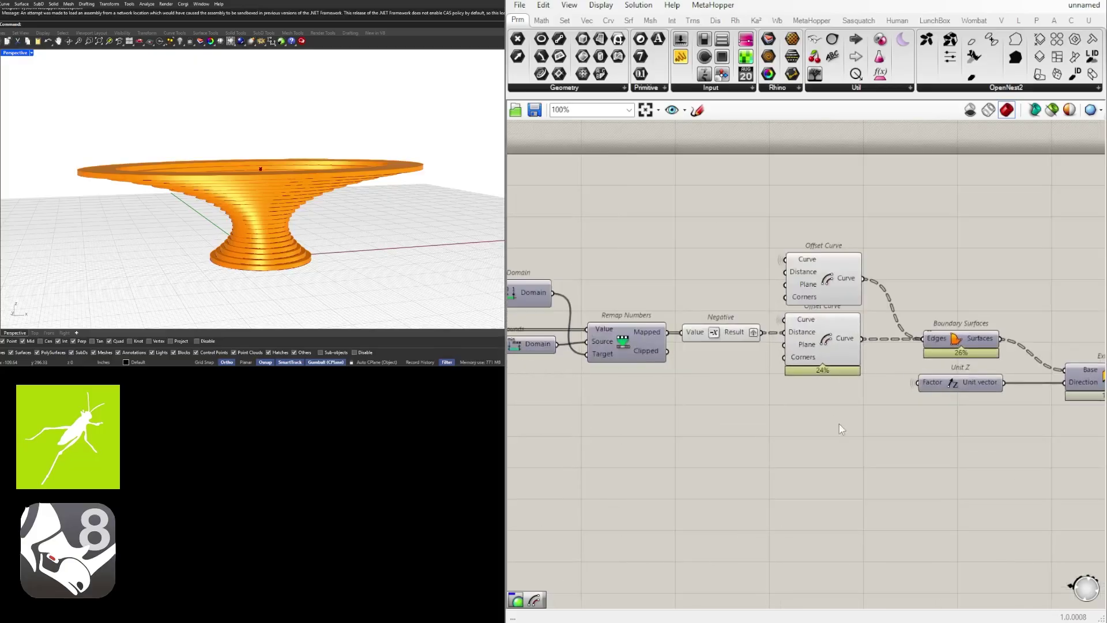
left_click_drag(839, 424, 728, 227)
middle_click(750, 237)
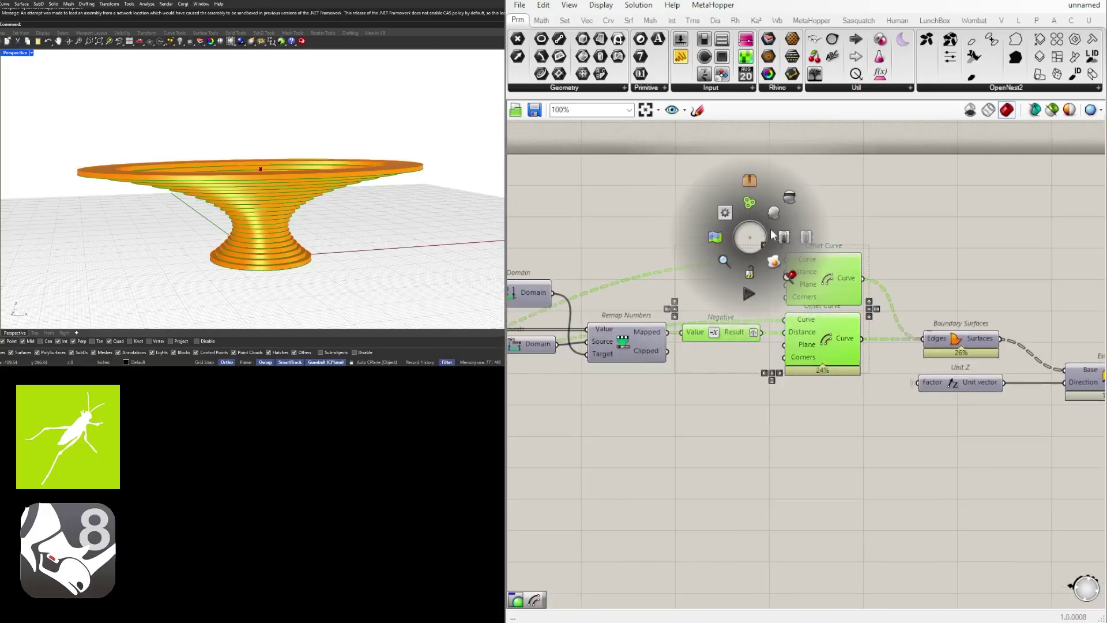
left_click(789, 198)
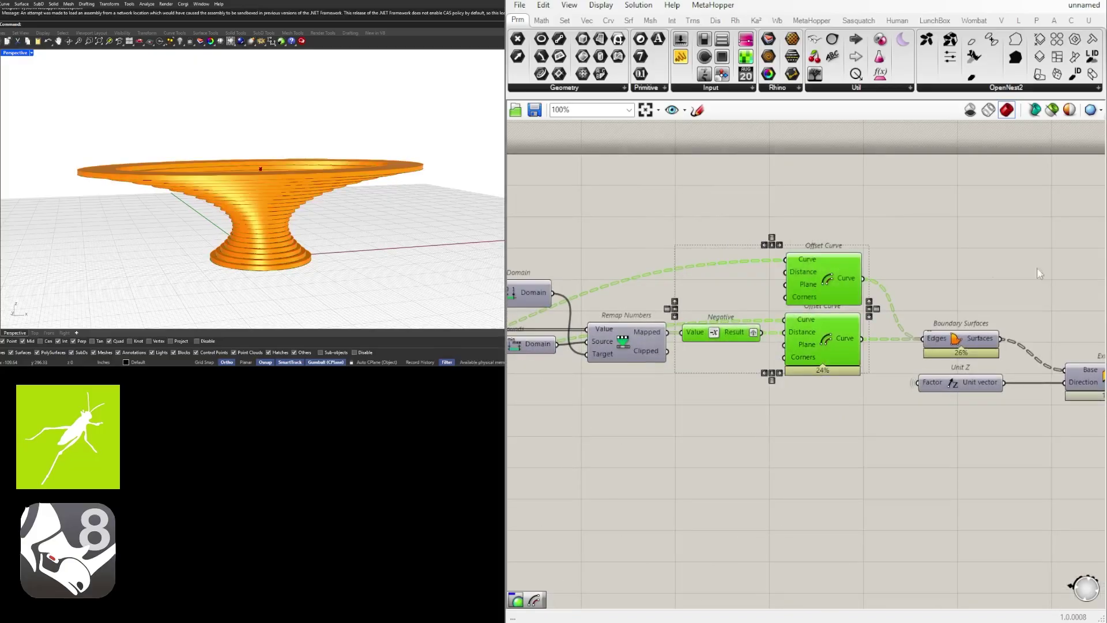
Turn off the preview of the Contour and Area components
scroll(996, 327, "down", 4)
right_click_drag(814, 346, 967, 359)
scroll(822, 354, "up", 3)
left_click_drag(883, 407, 688, 318)
middle_click(721, 325)
left_click(751, 288)
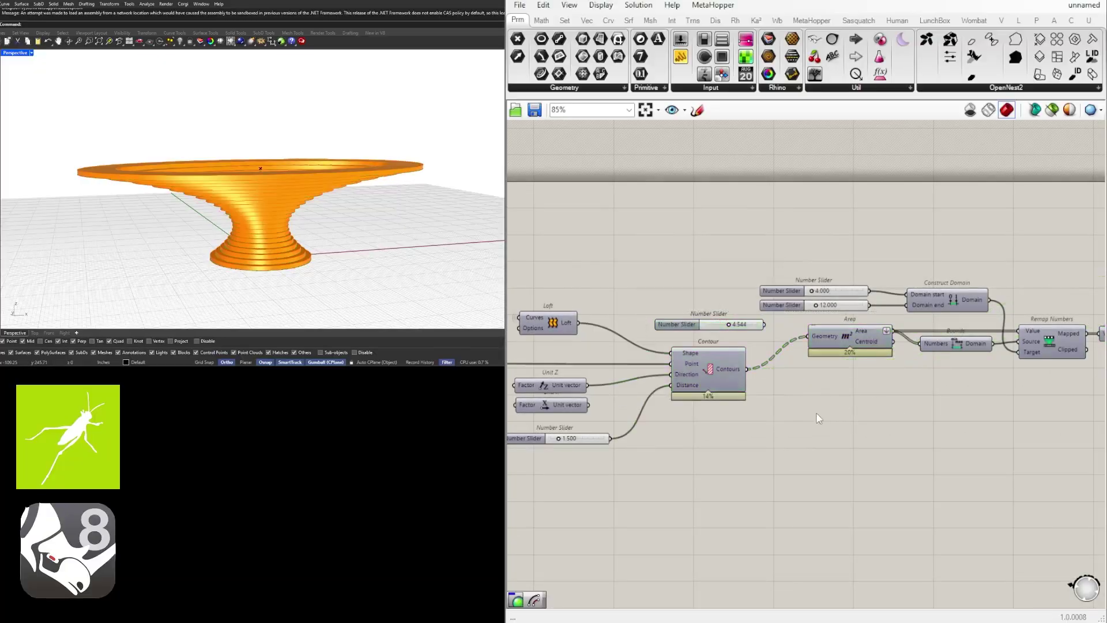
Set the number slider feeding Contour's Distance input to 1.000 and check the table from the side
right_click_drag(819, 419, 954, 413)
scroll(676, 430, "up", 3)
double_click(732, 406)
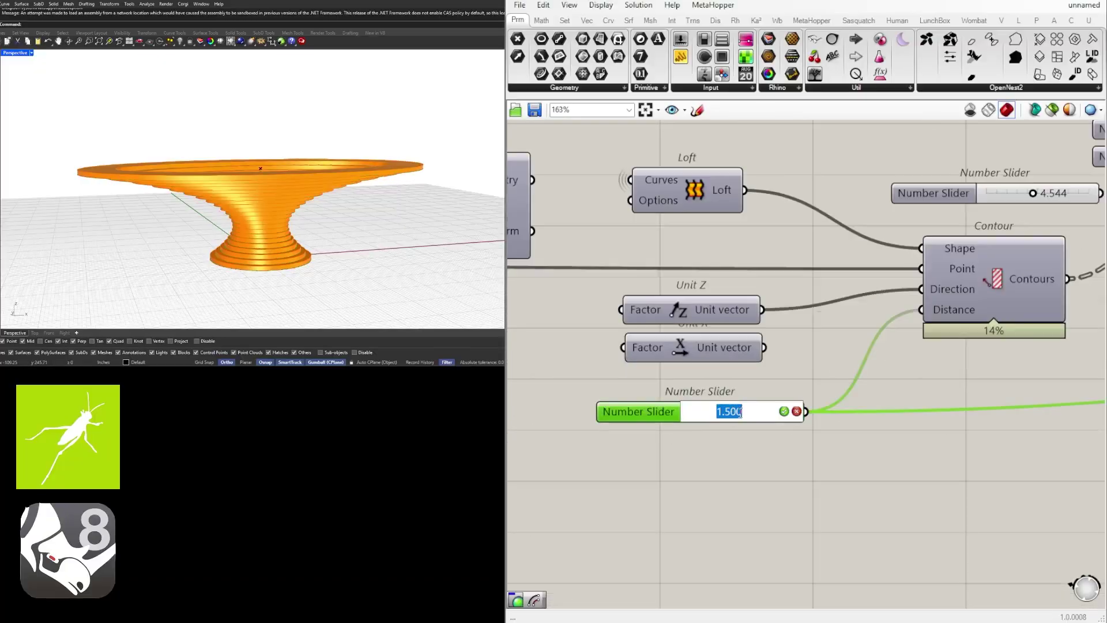
key("Return")
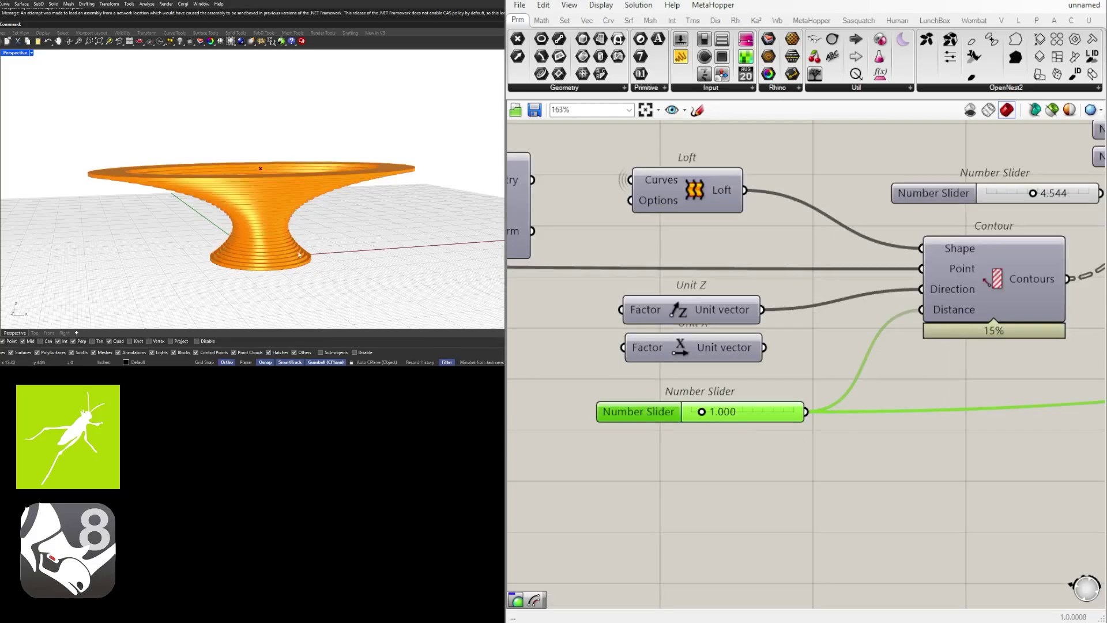
right_click_drag(299, 253, 263, 180)
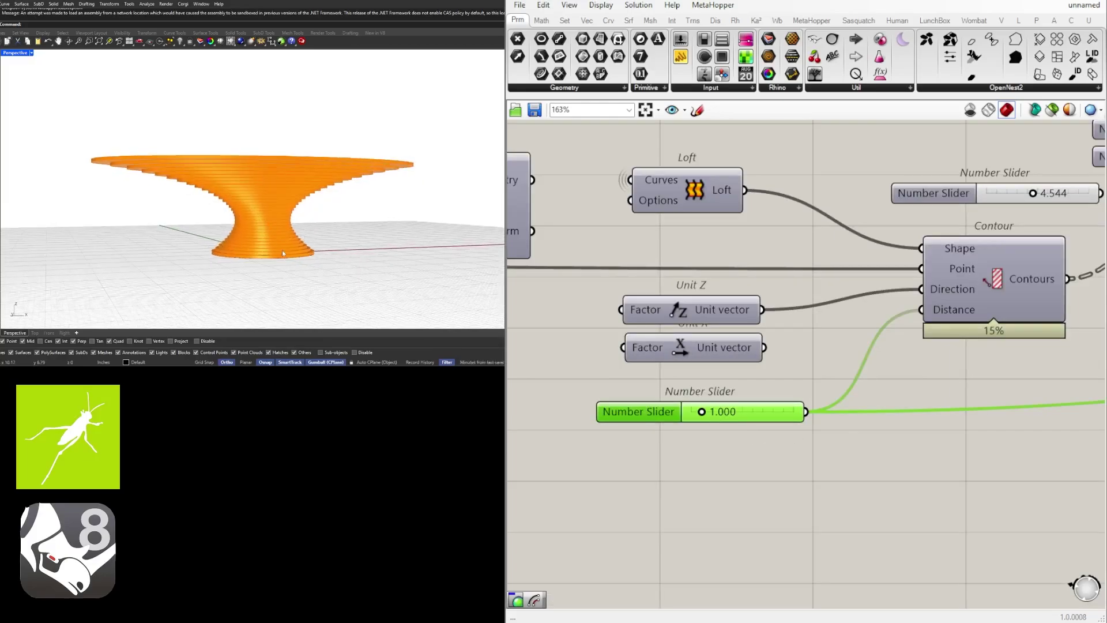
Set the number slider feeding Contour's Distance input to 0.5
mouse_move(128, 168)
right_mouse_down()
mouse_move(139, 219)
mouse_move(136, 187)
right_mouse_up()
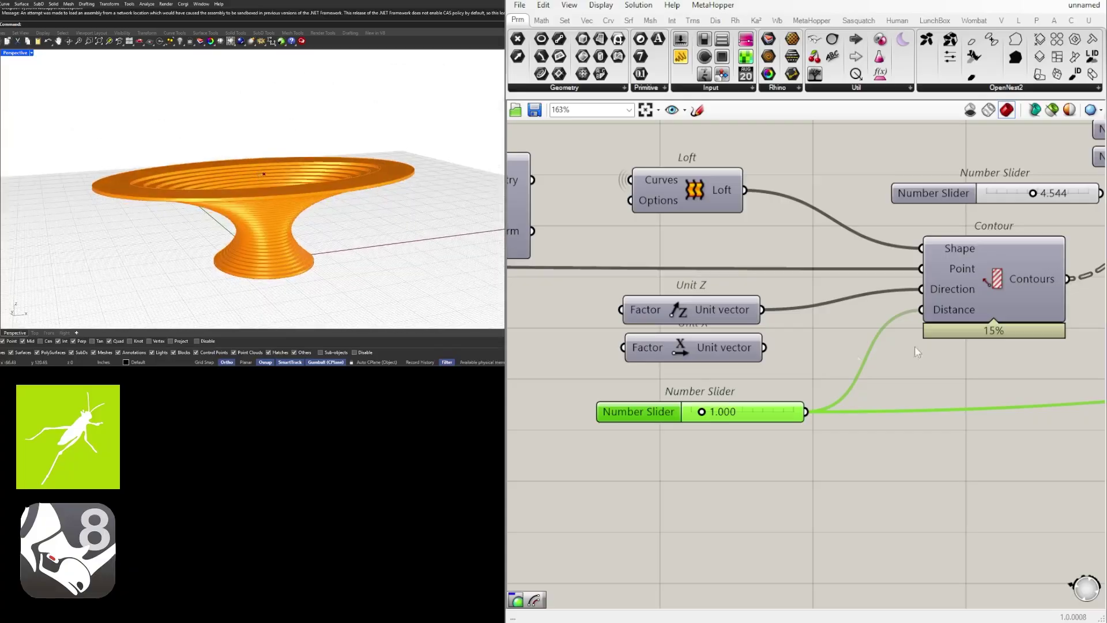
double_click(741, 413)
type(".5")
key("Return")
right_click_drag(341, 242, 274, 245)
scroll(816, 365, "down", 4)
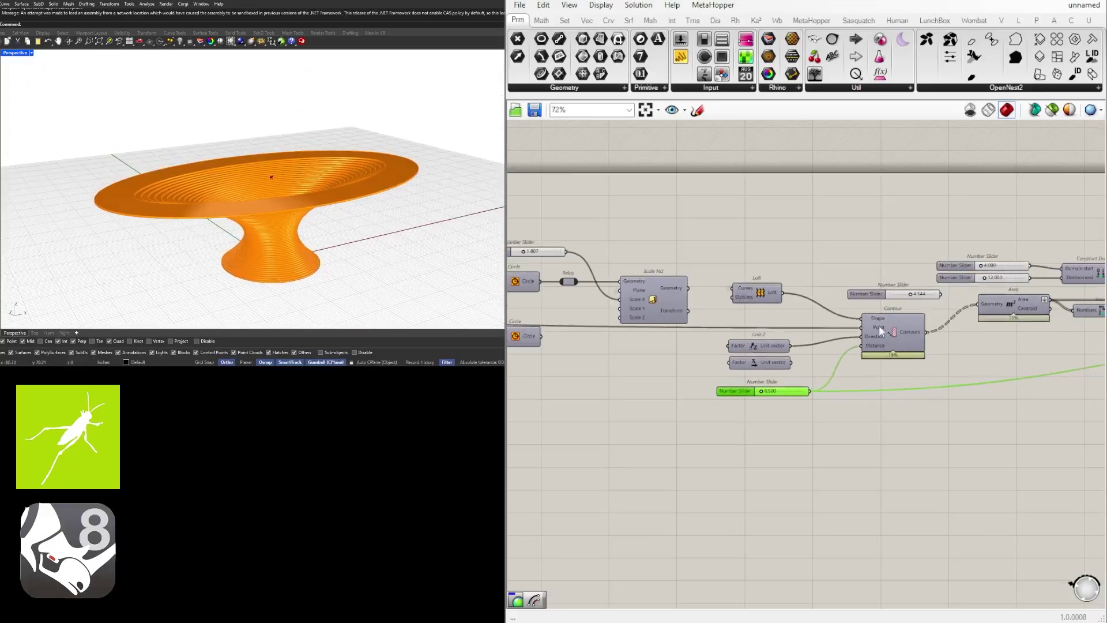
Replace Unit Z with the Unit X vector as Contour's Direction input and check the downstream Area component
right_click_drag(629, 327, 616, 367)
right_click_drag(927, 346, 892, 332)
scroll(737, 385, "up", 3)
left_click_drag(735, 384, 764, 381)
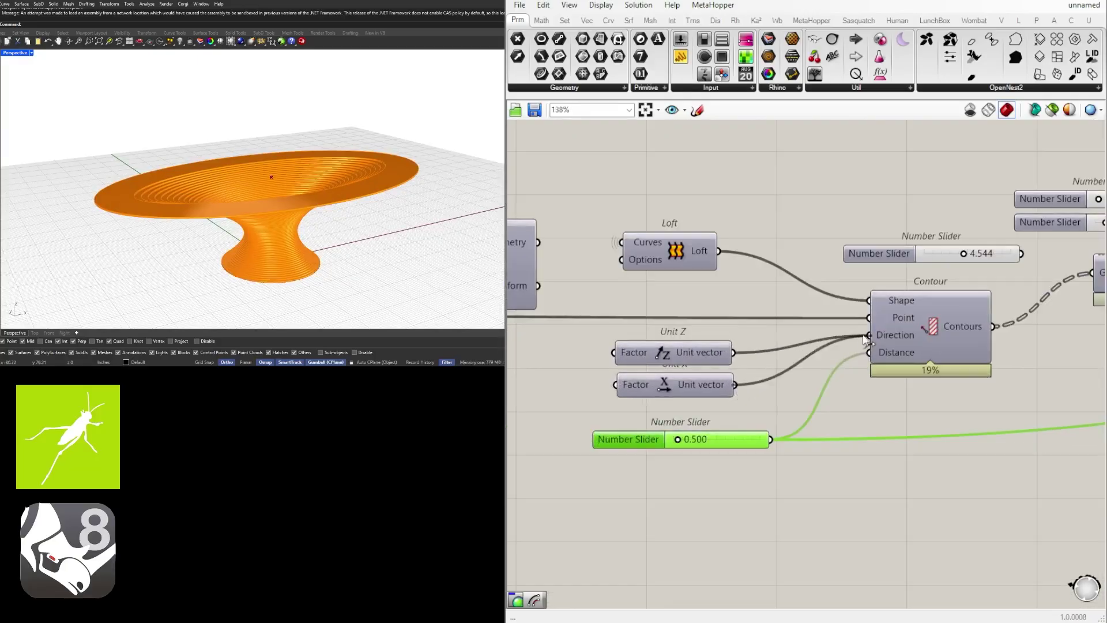
left_click_drag(869, 335, 869, 335)
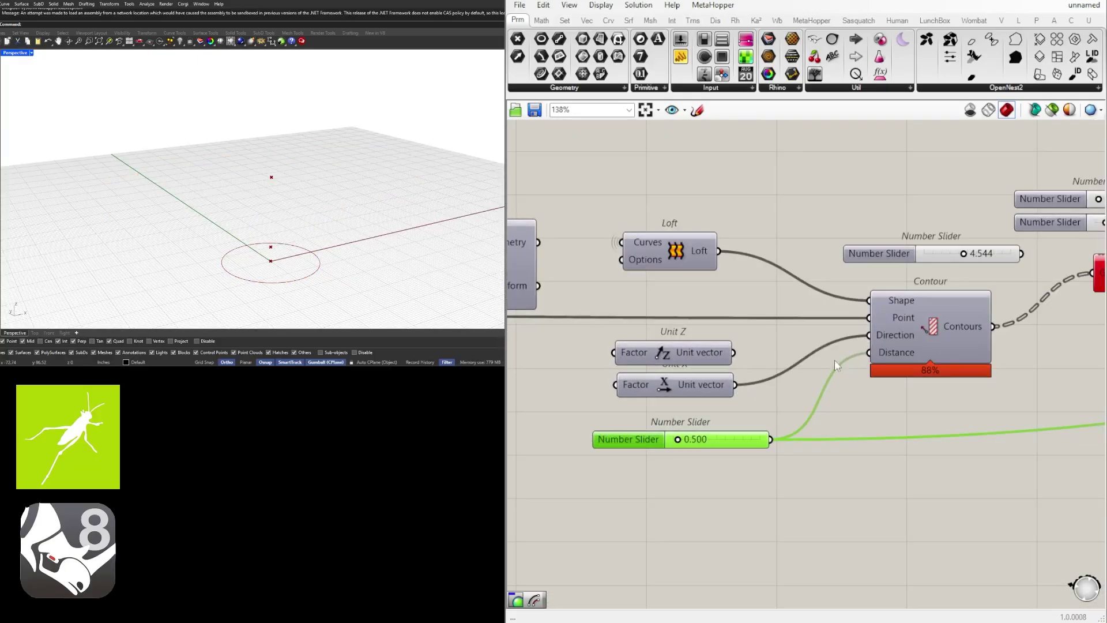
scroll(835, 360, "down", 3)
scroll(784, 363, "up", 3)
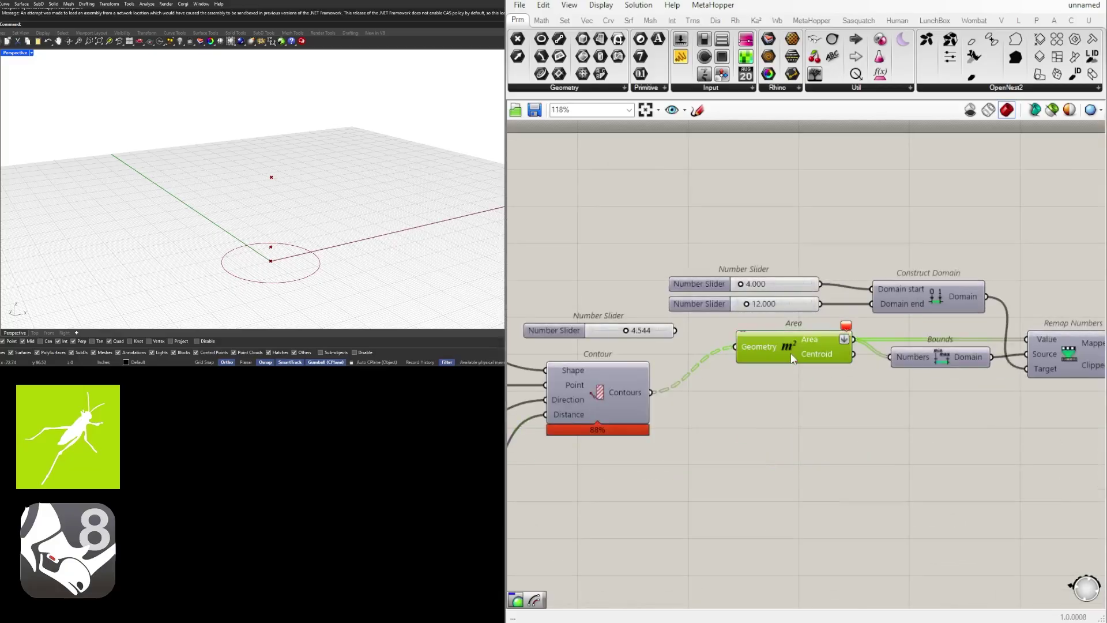
left_click_drag(791, 354, 783, 359)
scroll(655, 381, "down", 2)
right_click_drag(654, 389, 878, 337)
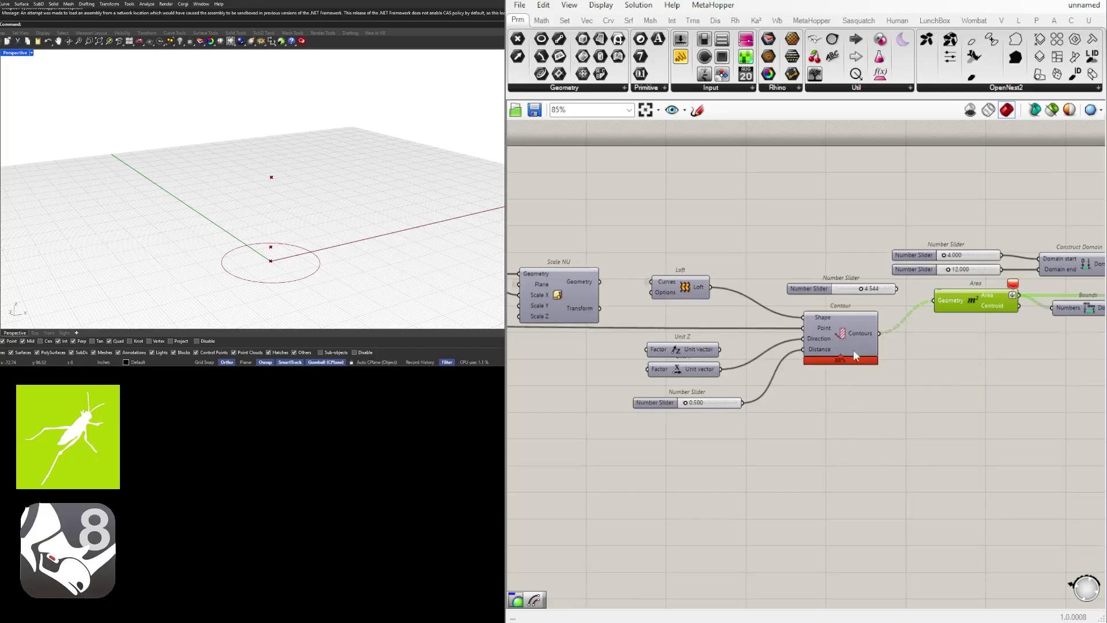
Turn on the preview of the Contour component and inspect its section curves from the side and above
left_click(842, 336)
middle_click(840, 334)
left_click(866, 311)
mouse_move(199, 193)
right_mouse_down()
mouse_move(216, 245)
mouse_move(236, 168)
mouse_move(279, 176)
mouse_move(245, 195)
mouse_move(375, 173)
mouse_move(207, 198)
right_mouse_up()
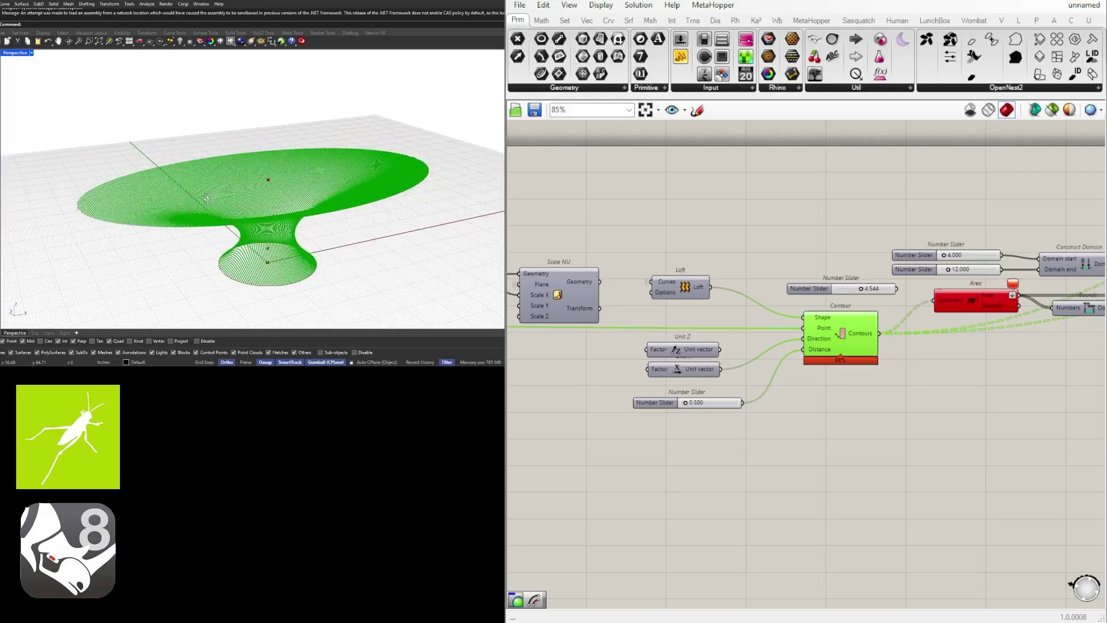
scroll(1018, 362, "down", 1)
right_click_drag(1020, 363, 863, 379)
right_click_drag(199, 187, 265, 165)
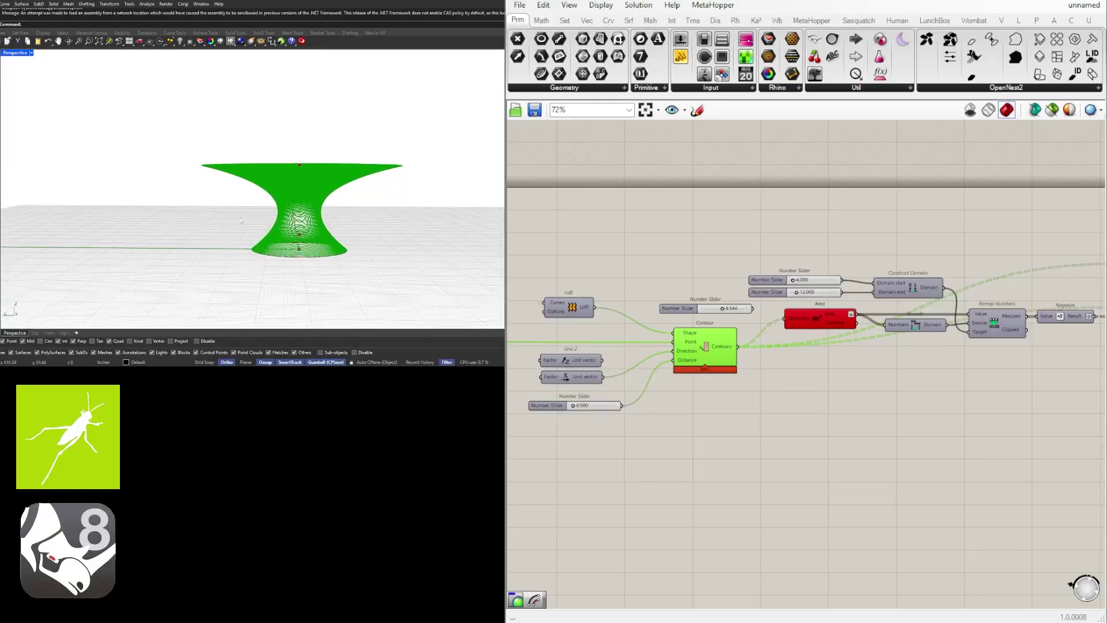
right_click_drag(241, 220, 260, 269)
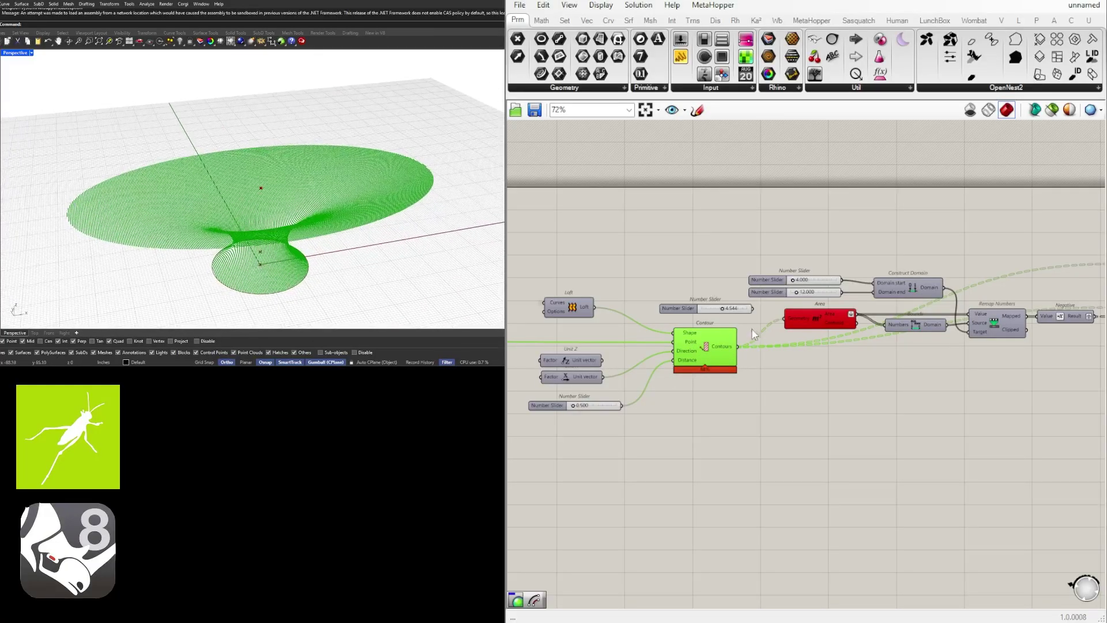
Shift Loft aside and insert a Cap Holes component between Loft and Contour's Shape input
left_click(567, 307)
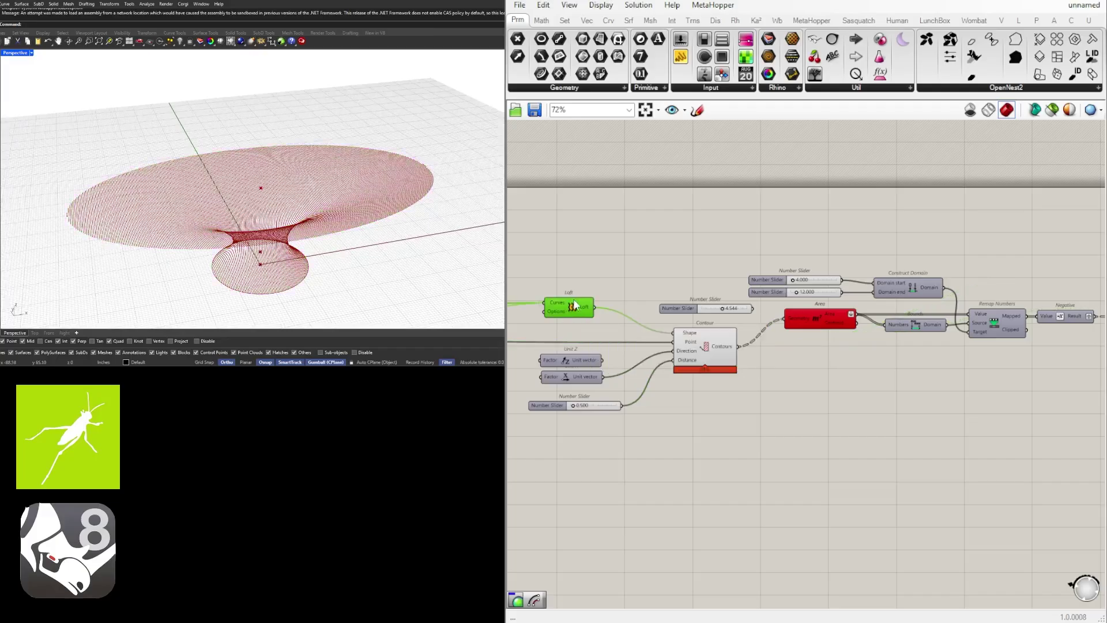
scroll(585, 320, "up", 4)
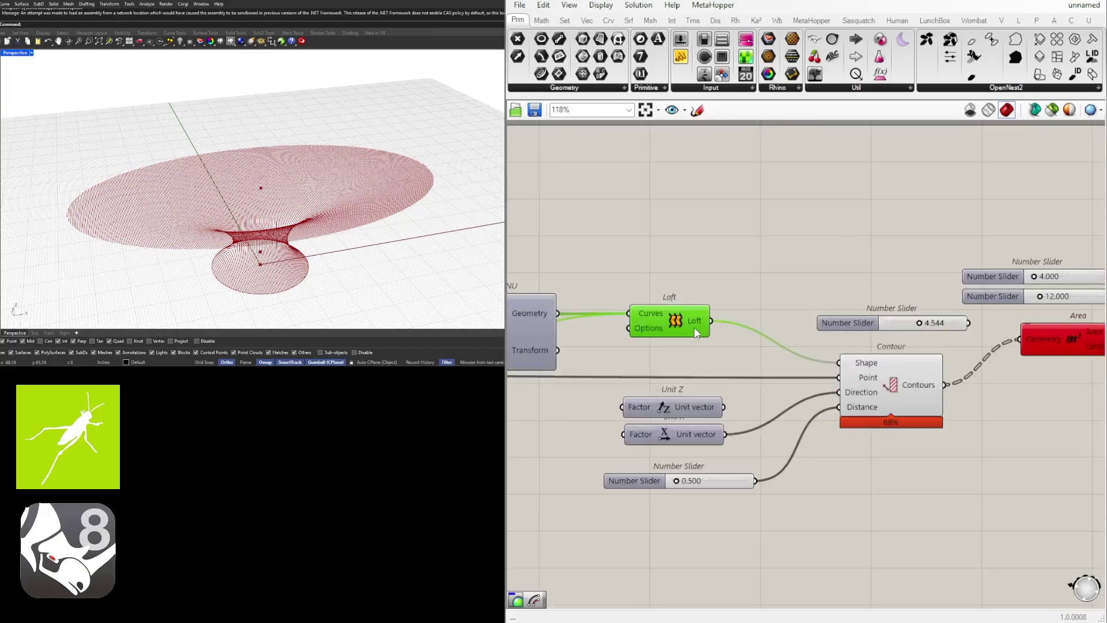
left_click_drag(693, 327, 657, 324)
double_click(727, 293)
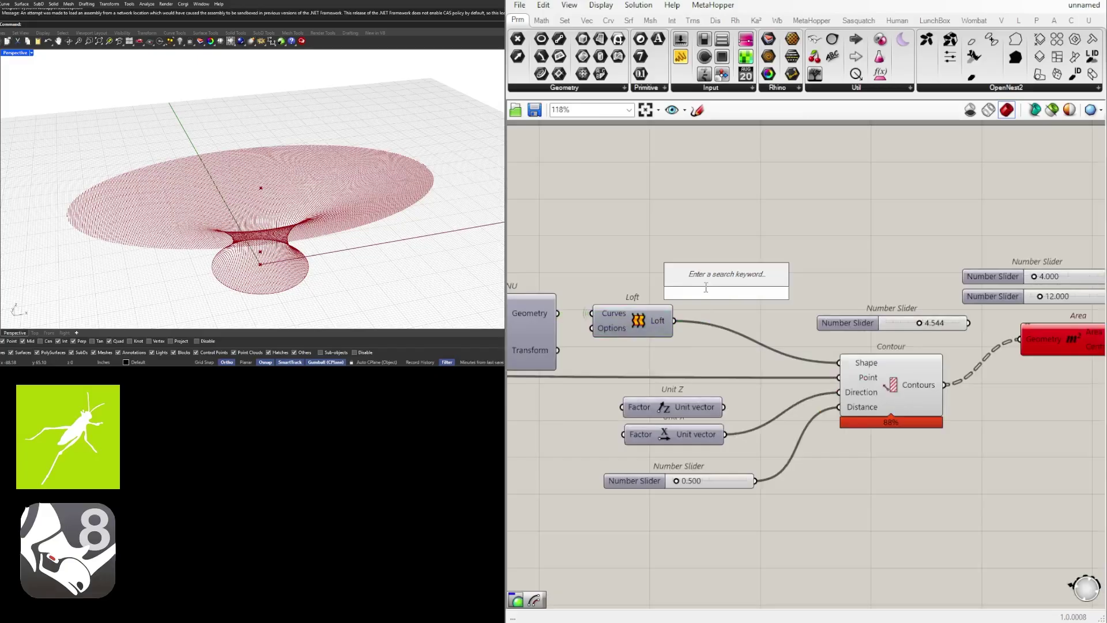
type("cap")
left_click(705, 281)
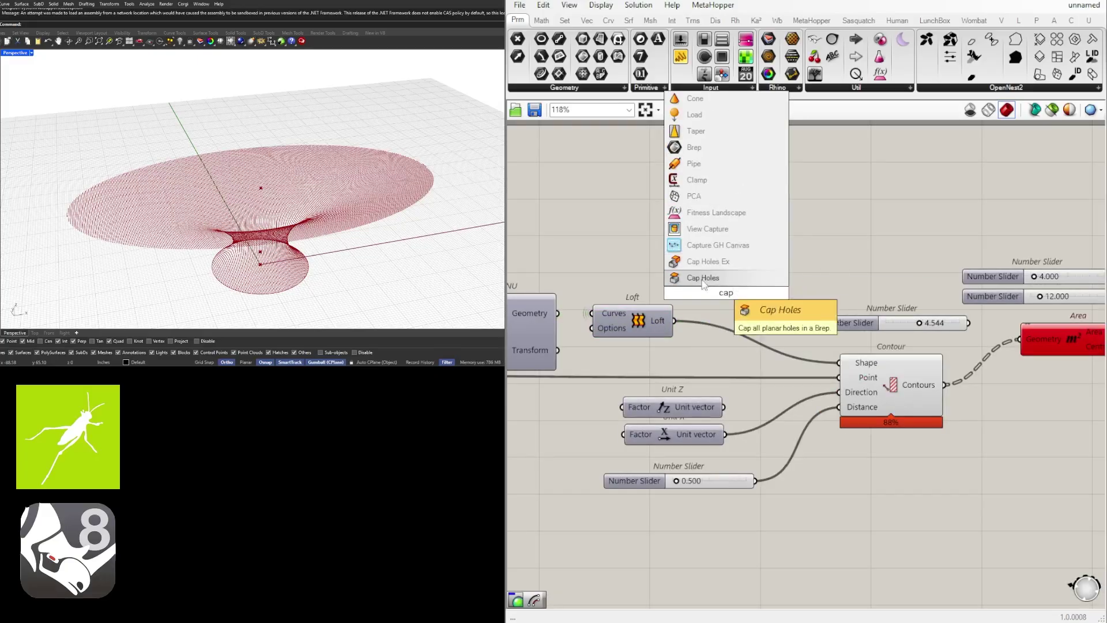
left_click_drag(717, 304, 718, 314)
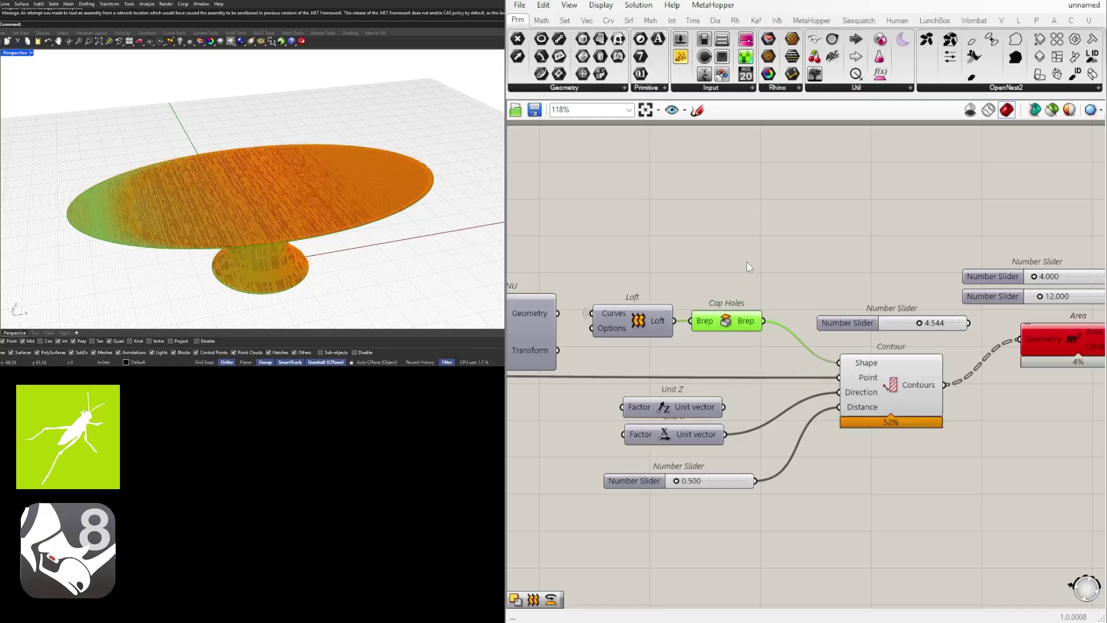
right_click_drag(188, 221, 161, 171)
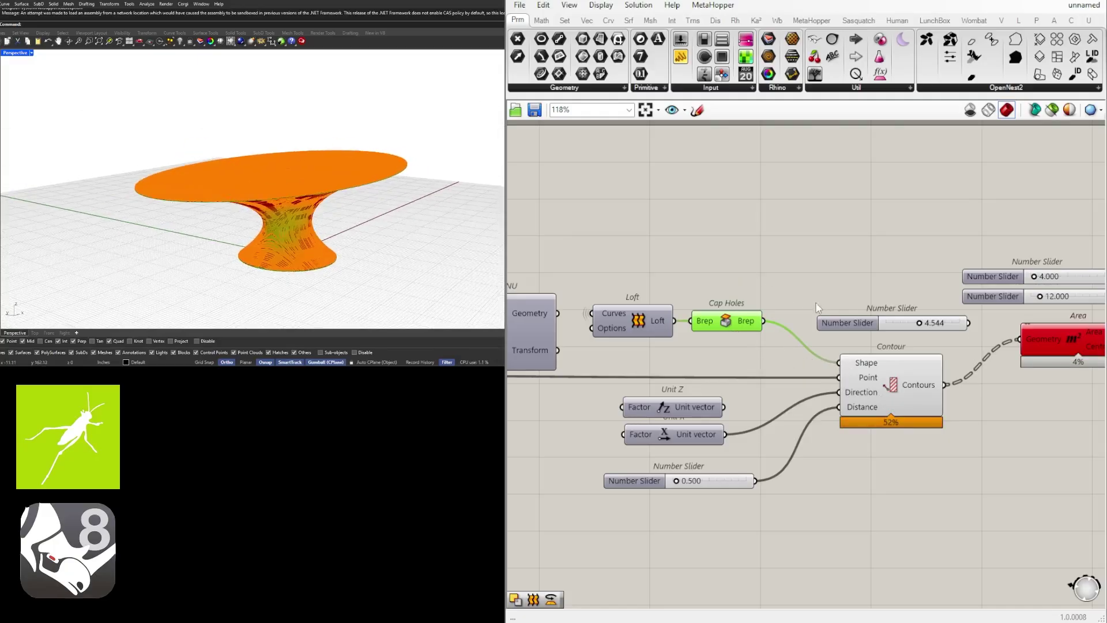
Examine the Area component and the vertical slices of the capped table close up from several angles
left_click(776, 359)
right_click_drag(1068, 341, 812, 332)
left_click(813, 331)
scroll(692, 381, "down", 1)
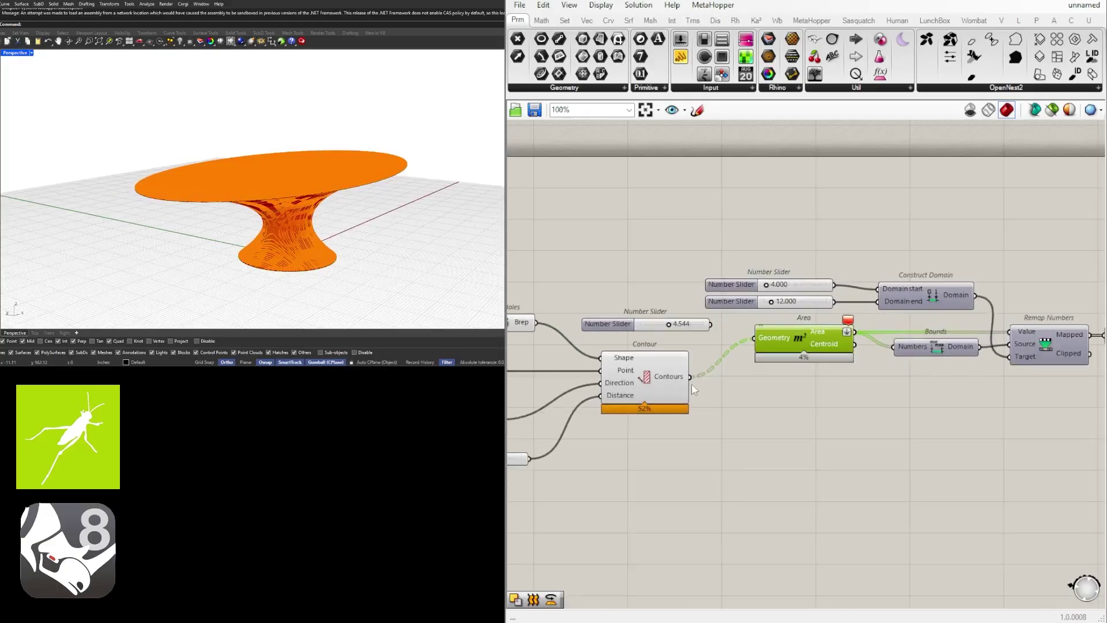
right_click_drag(766, 407, 744, 397)
left_click(746, 402)
right_click_drag(615, 406, 917, 408)
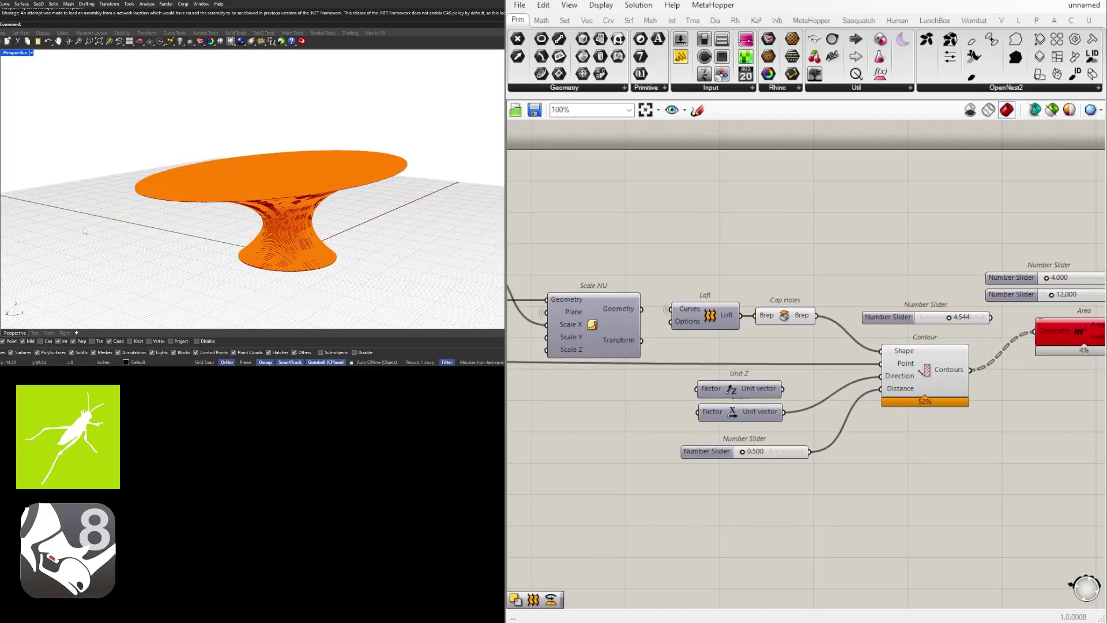
scroll(300, 236, "up", 5)
scroll(303, 231, "down", 4)
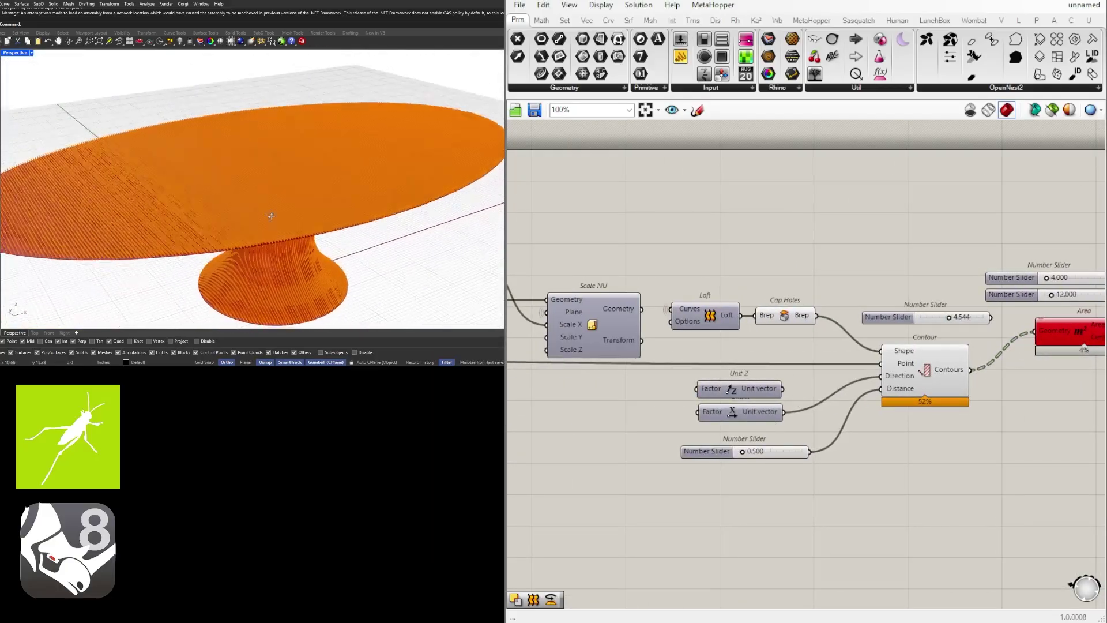
scroll(305, 221, "up", 6)
scroll(305, 224, "down", 6)
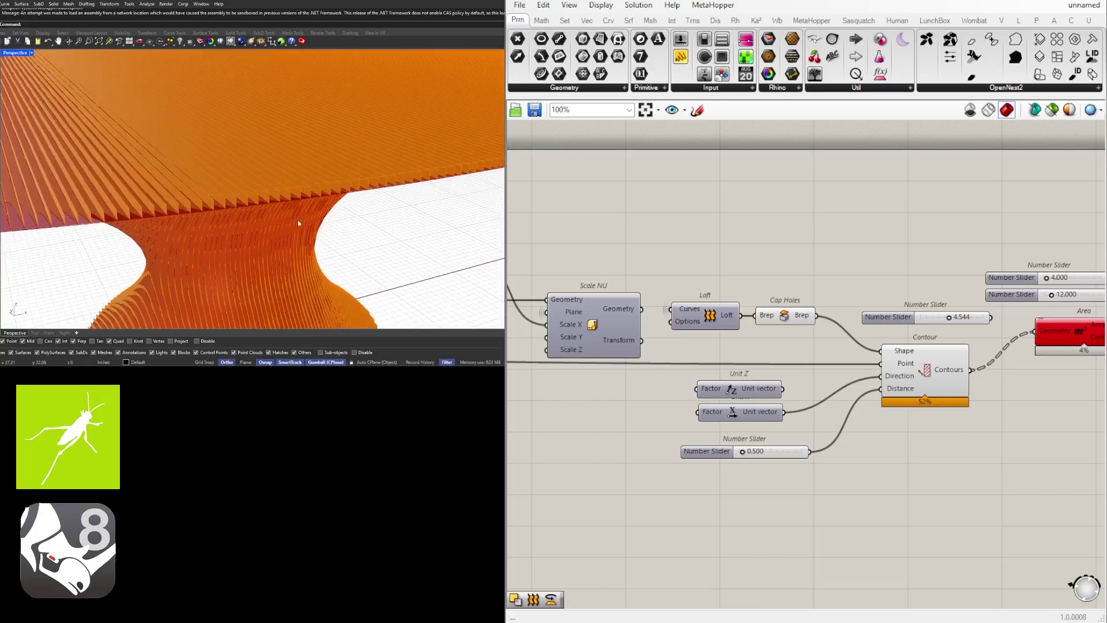
mouse_move(314, 212)
right_mouse_down()
mouse_move(361, 231)
mouse_move(334, 220)
right_mouse_up()
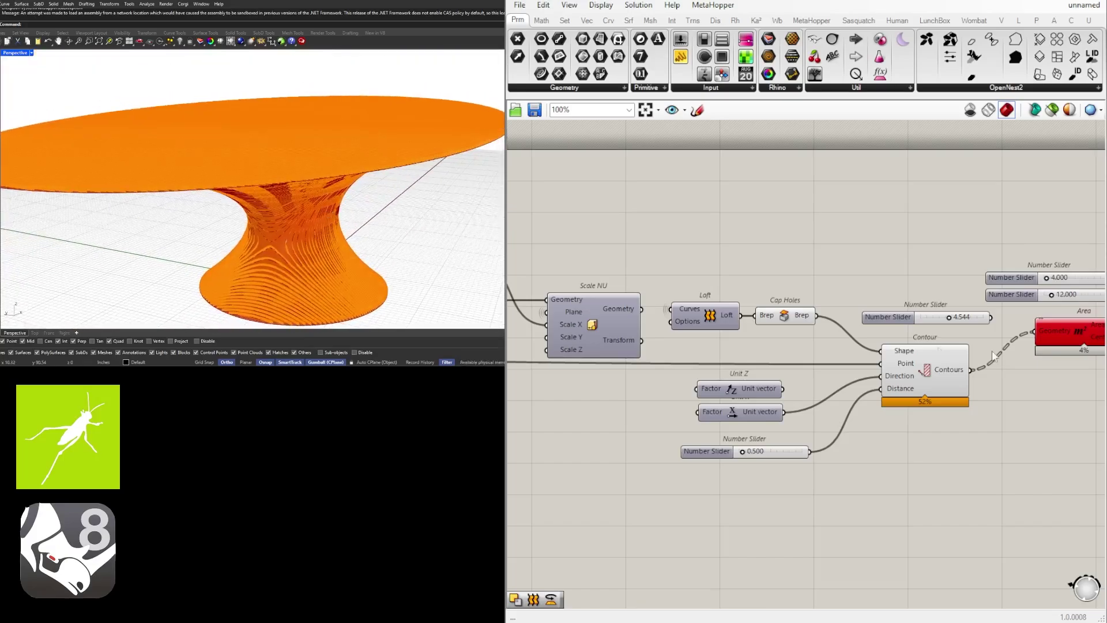
Delete the Cap Holes component and wire Loft directly to Contour's Shape input
right_click_drag(778, 318, 753, 321)
left_click(757, 321)
key("Delete")
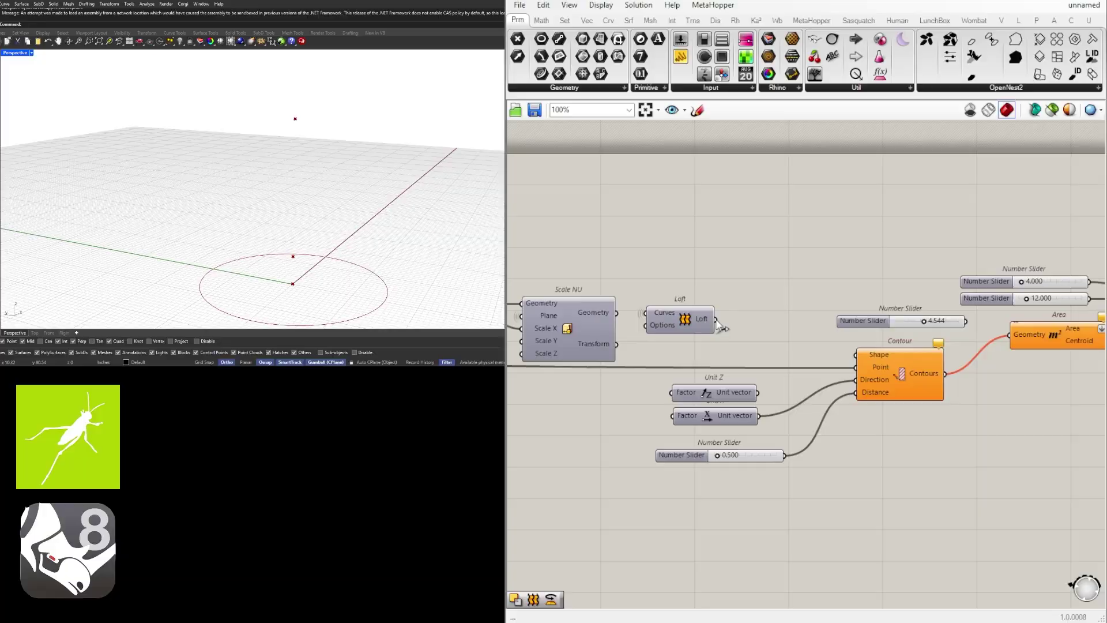
left_click_drag(849, 350, 851, 353)
right_click_drag(991, 355, 826, 348)
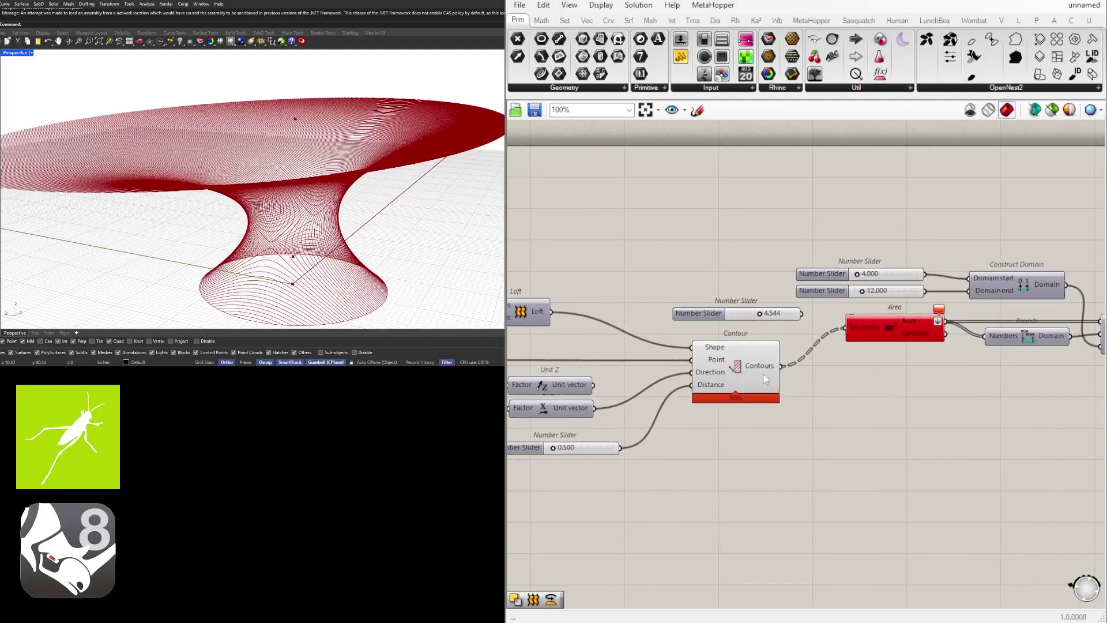
Examine the open contour curves and the downstream Offset Curve and Boundary Surfaces components
left_click(761, 380)
right_click_drag(271, 192, 196, 225)
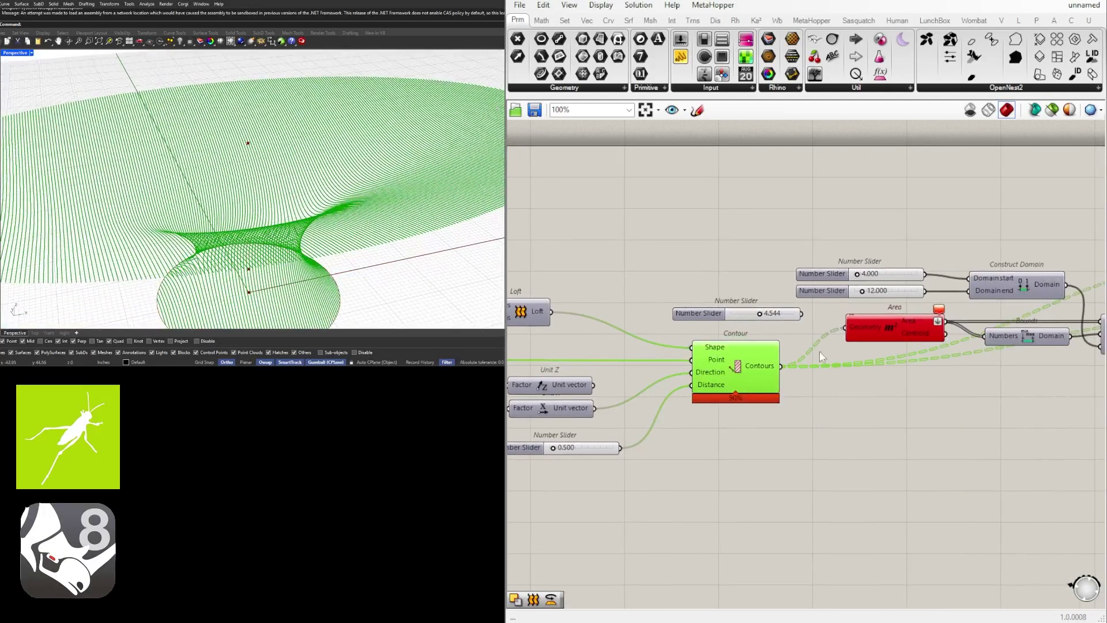
right_click_drag(926, 338, 695, 316)
scroll(696, 315, "down", 3)
right_click_drag(1000, 312, 867, 309)
scroll(868, 312, "up", 3)
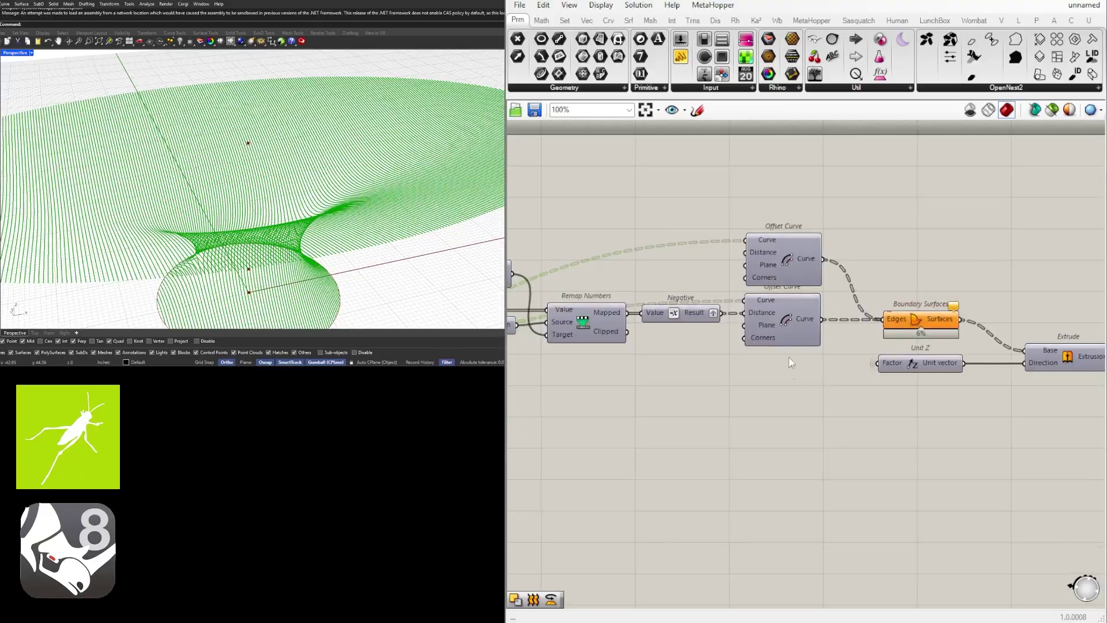
scroll(845, 297, "down", 2)
right_click_drag(587, 375, 866, 386)
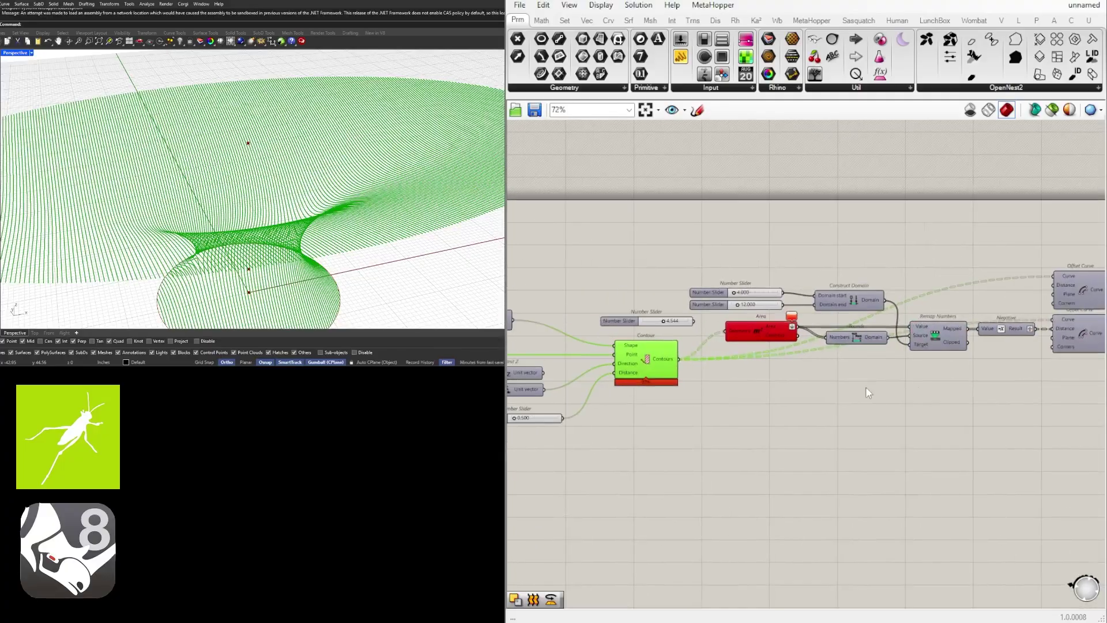
Reconnect Unit Z to Contour's Direction input and delete the Unit X component
scroll(645, 362, "up", 4)
right_click_drag(645, 362, 1051, 347)
right_click_drag(815, 381, 639, 379)
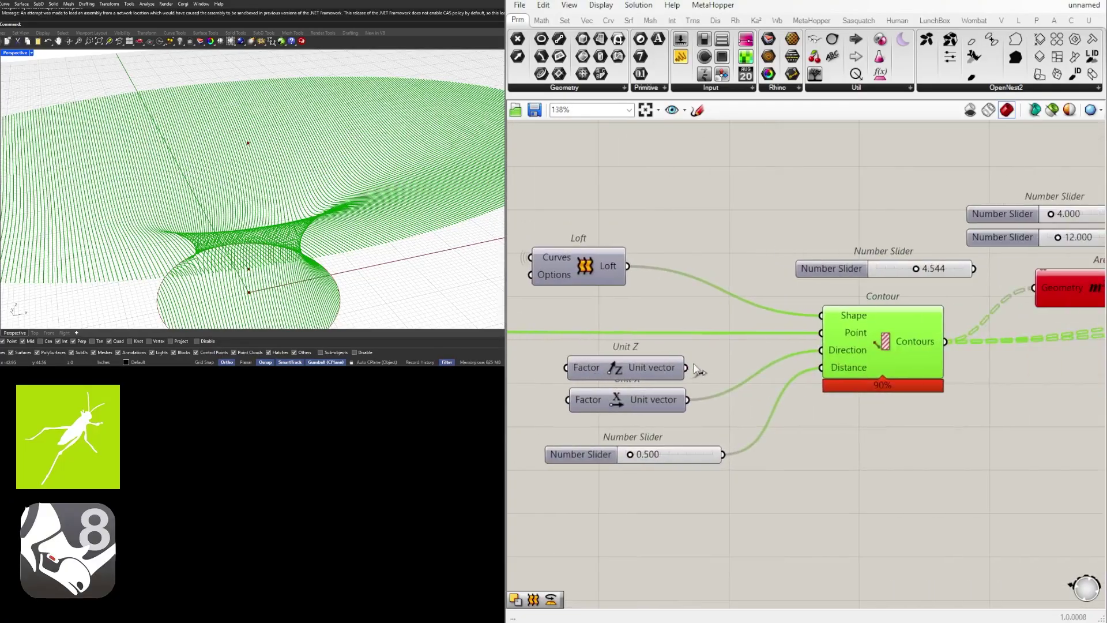
scroll(871, 393, "down", 2)
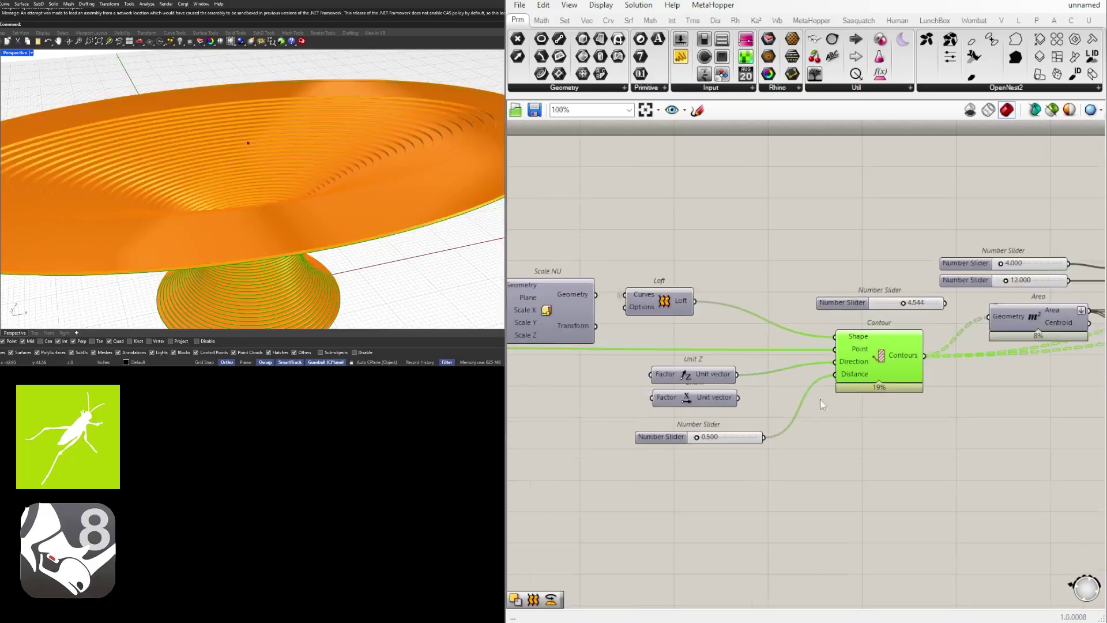
left_click_drag(768, 412, 695, 390)
key("Delete")
Set the Construct Domain sliders to 2.000 for the start and 5.808 for the end
right_click_drag(806, 384, 588, 375)
right_click_drag(260, 150, 55, 124)
scroll(915, 197, "down", 5)
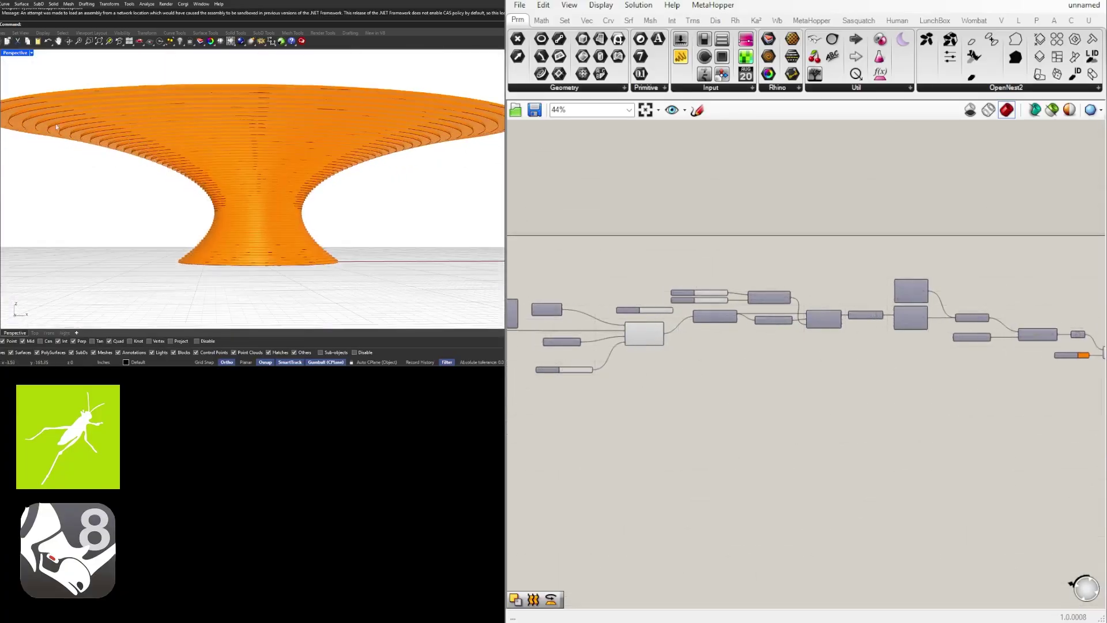
right_click_drag(135, 138, 120, 155)
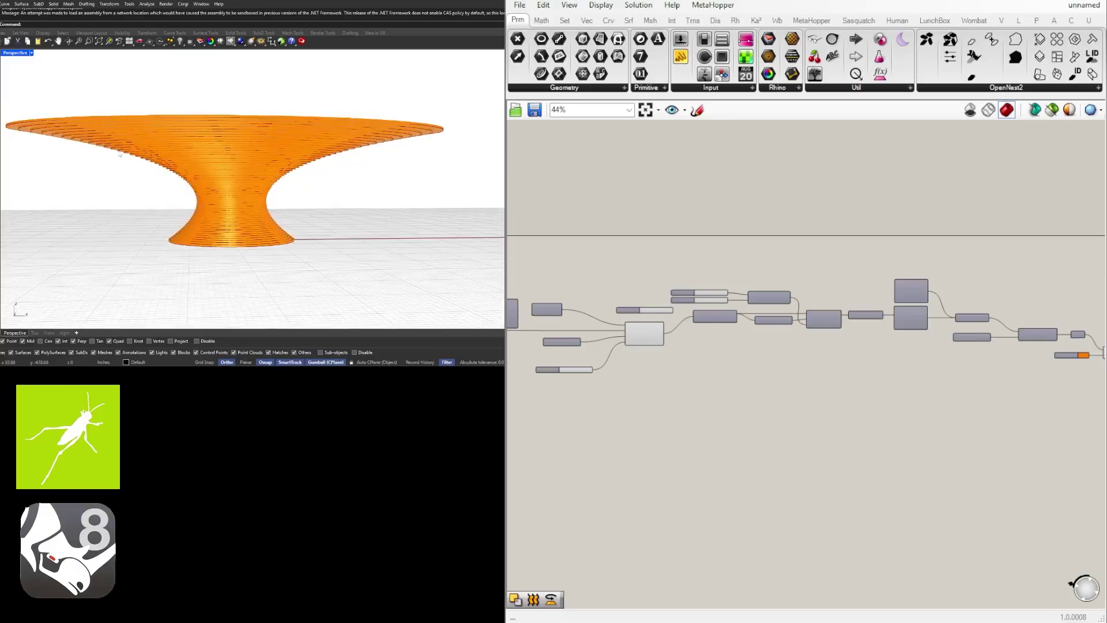
scroll(15, 128, "up", 5)
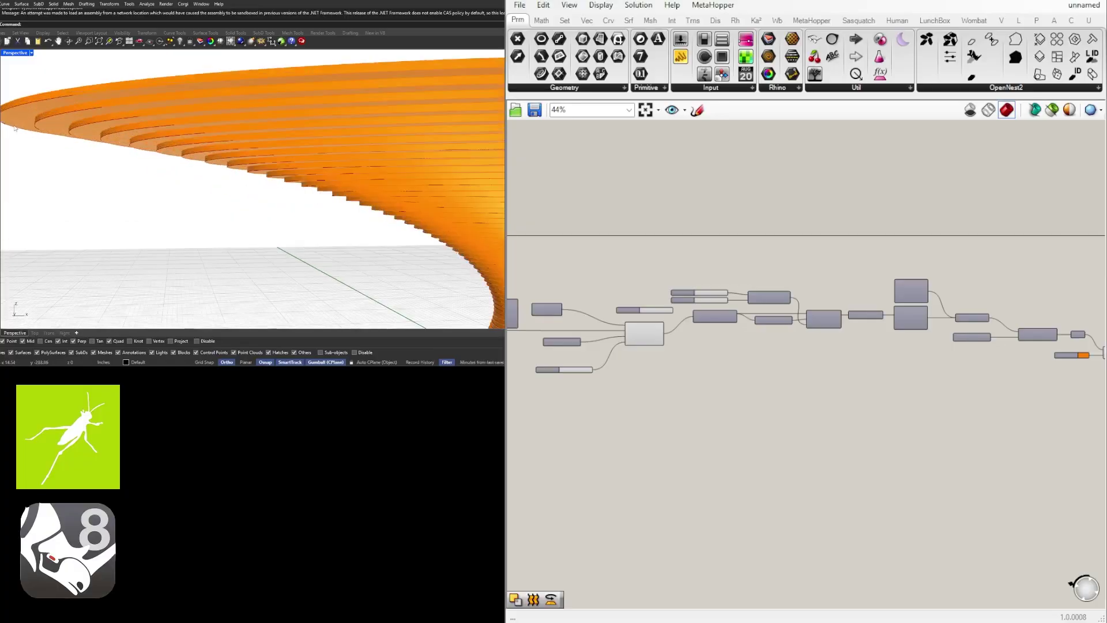
scroll(699, 296, "up", 10)
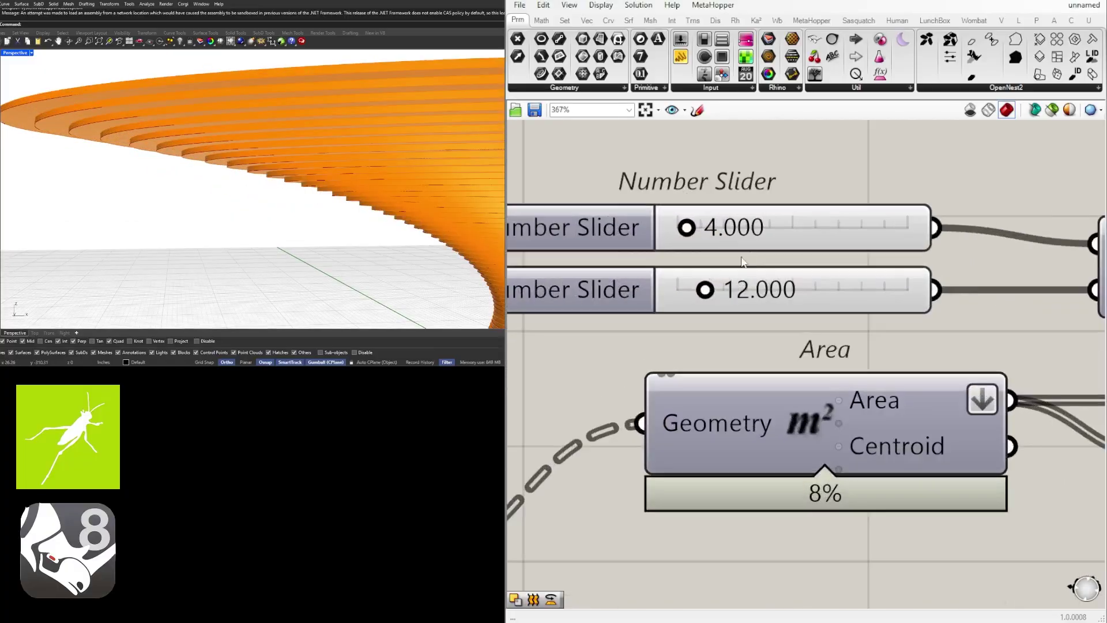
scroll(713, 339, "up", 2)
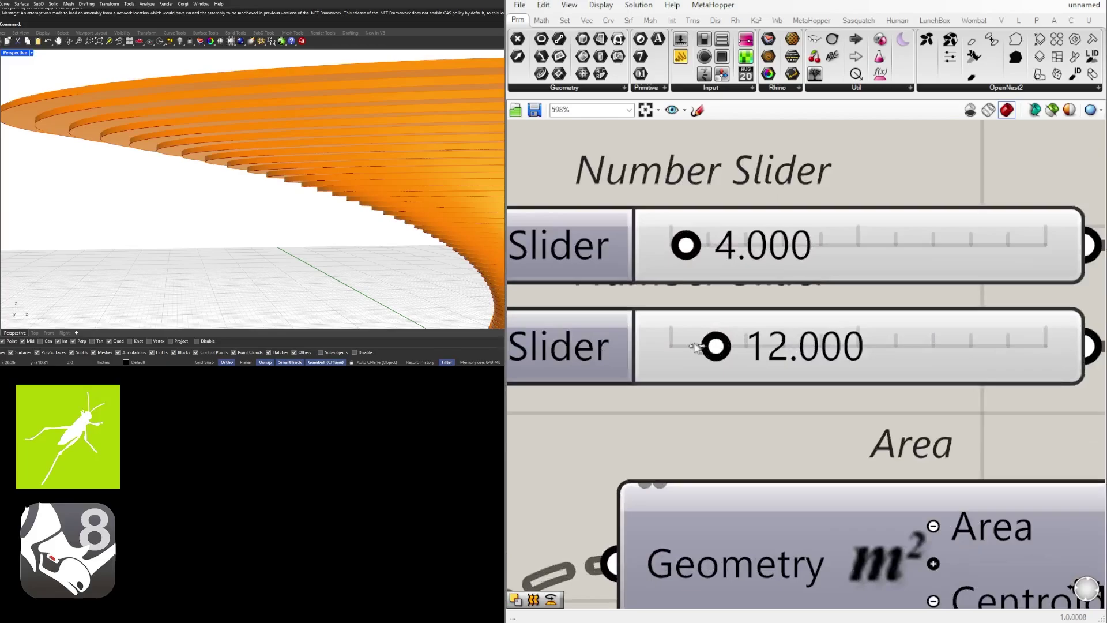
left_click_drag(695, 346, 692, 346)
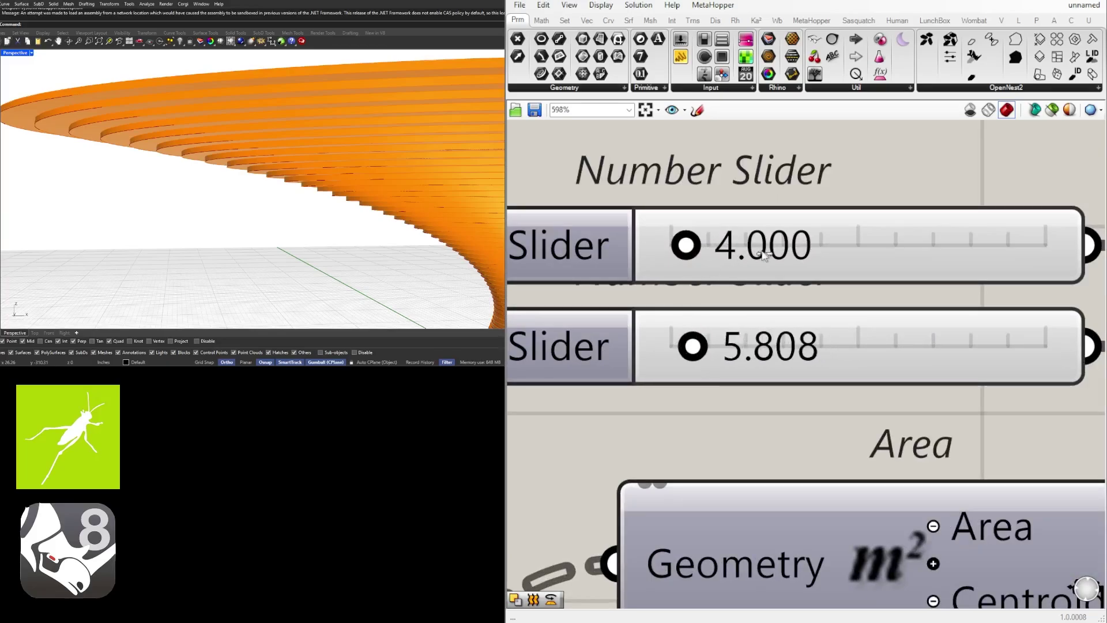
double_click(763, 255)
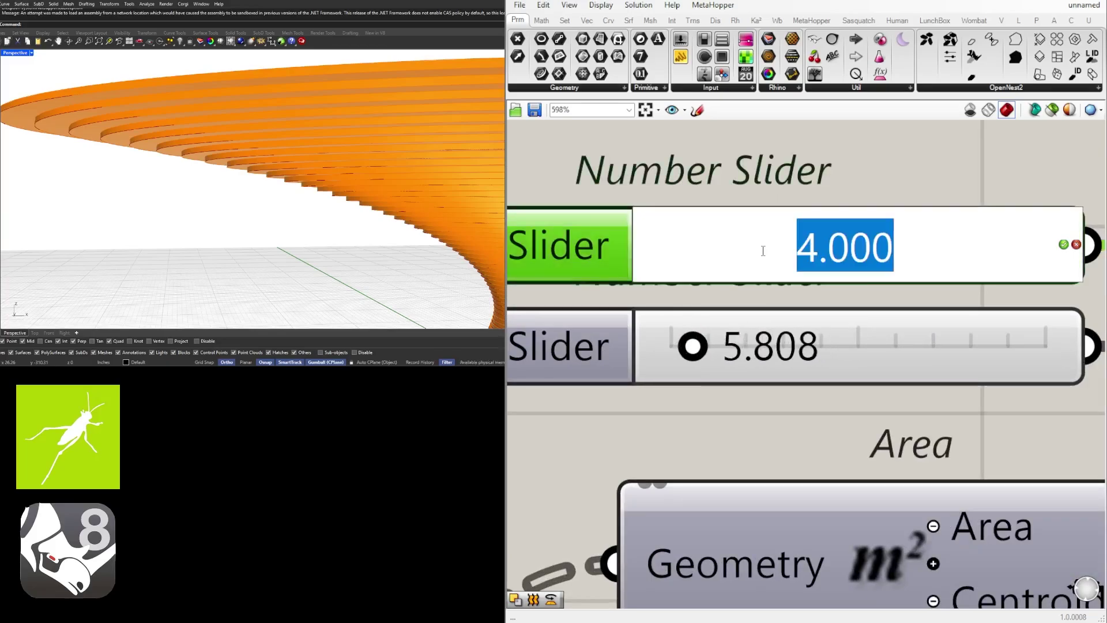
type("2")
key("Return")
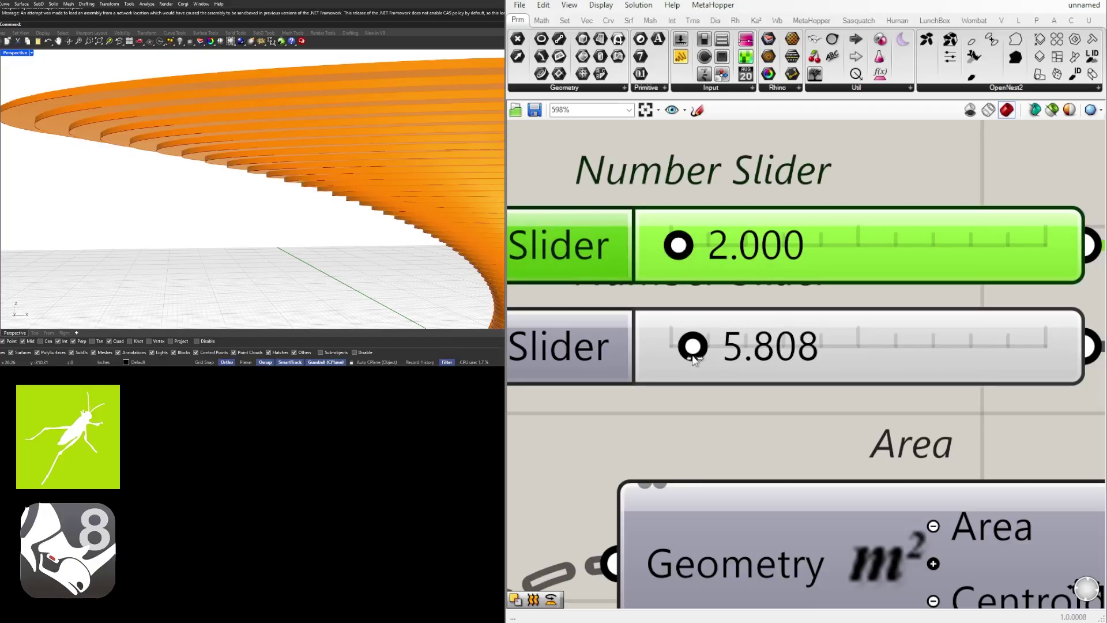
Lower the Construct Domain end slider to 1.792 and inspect the ring gaps in the Top view
left_click_drag(693, 354, 683, 358)
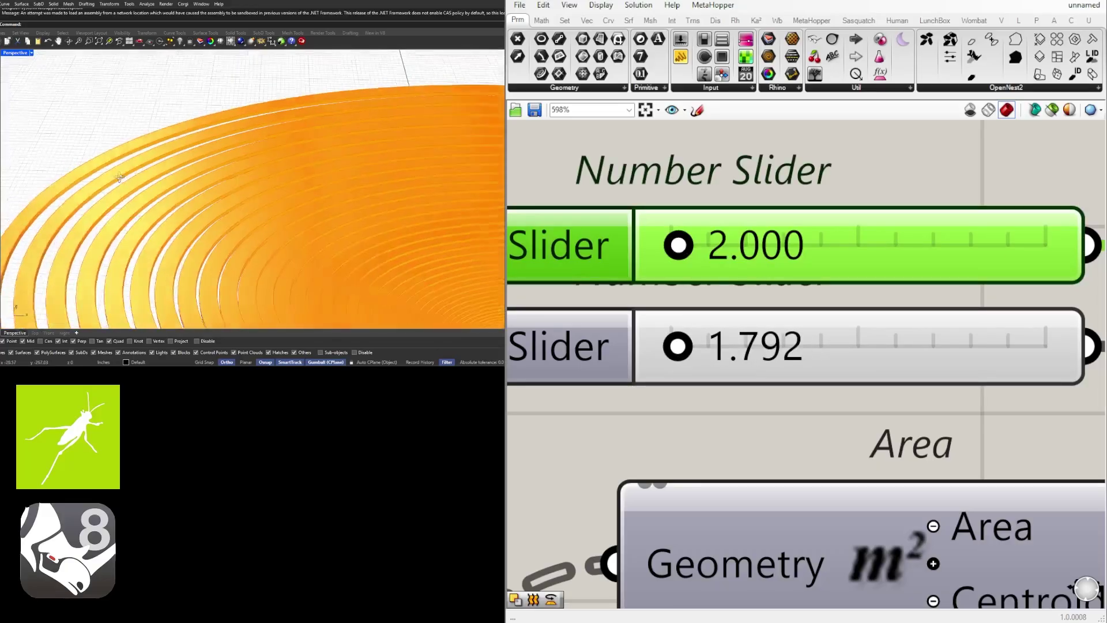
double_click(15, 53)
double_click(14, 54)
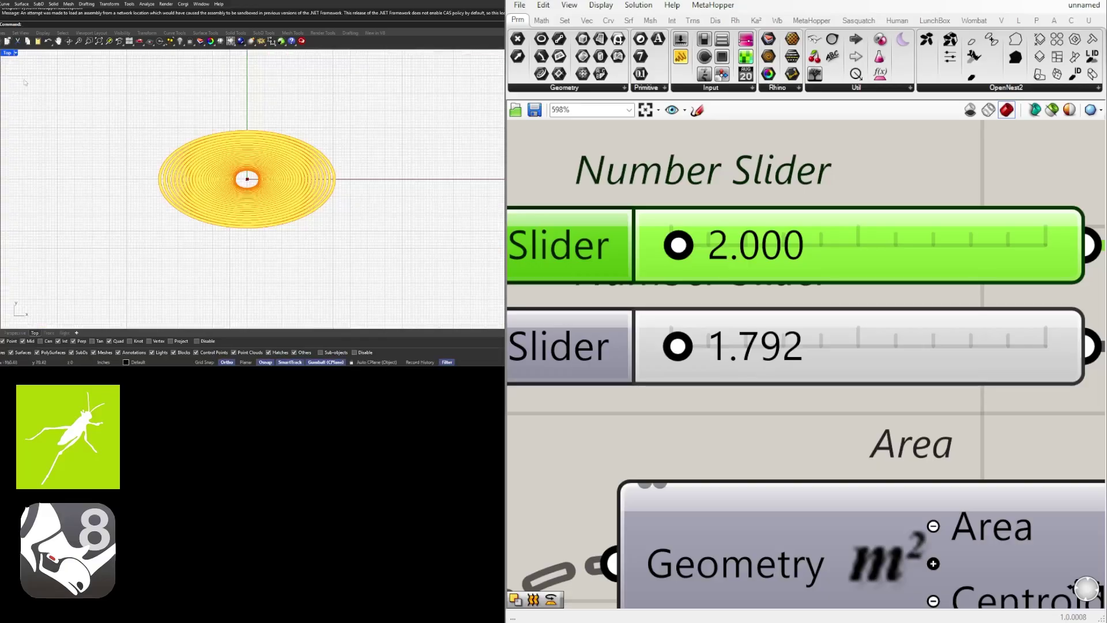
scroll(173, 177, "up", 16)
right_click_drag(173, 177, 201, 196)
scroll(712, 335, "up", 2)
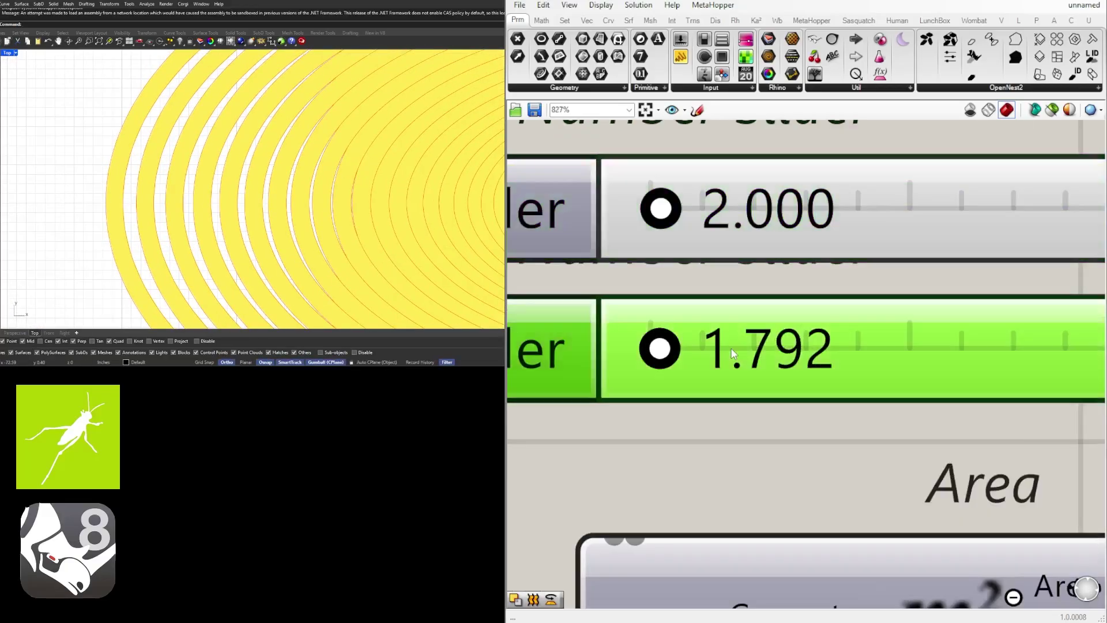
Try 2.000 and 4.000 on the Construct Domain end slider, checking the whole table in the Perspective view
double_click(769, 363)
type("2")
key("Return")
double_click(769, 363)
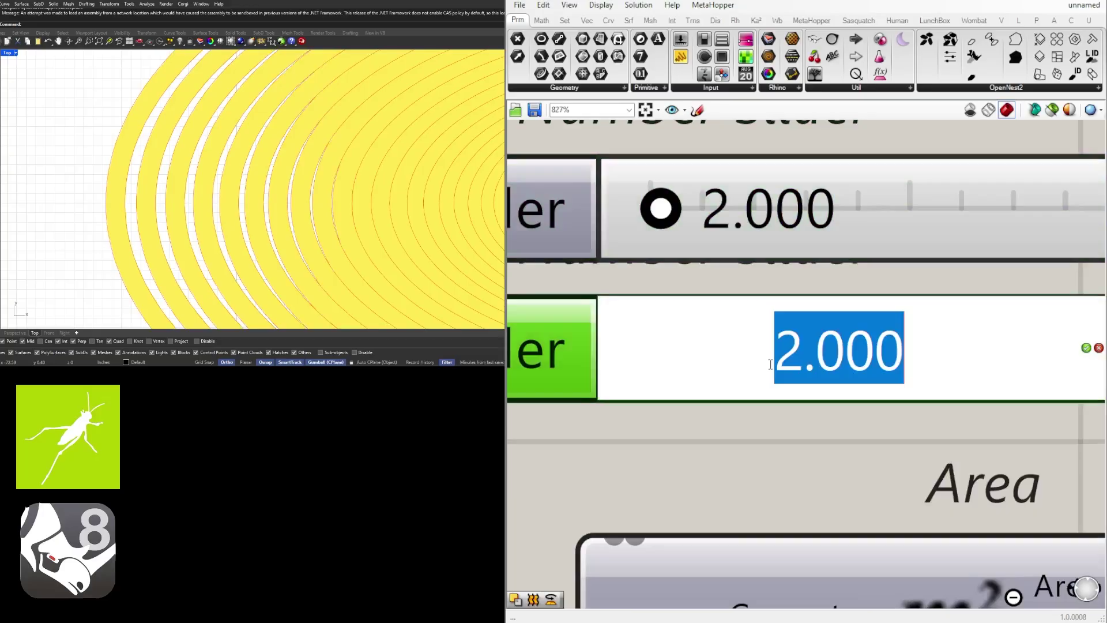
type("4")
key("Return")
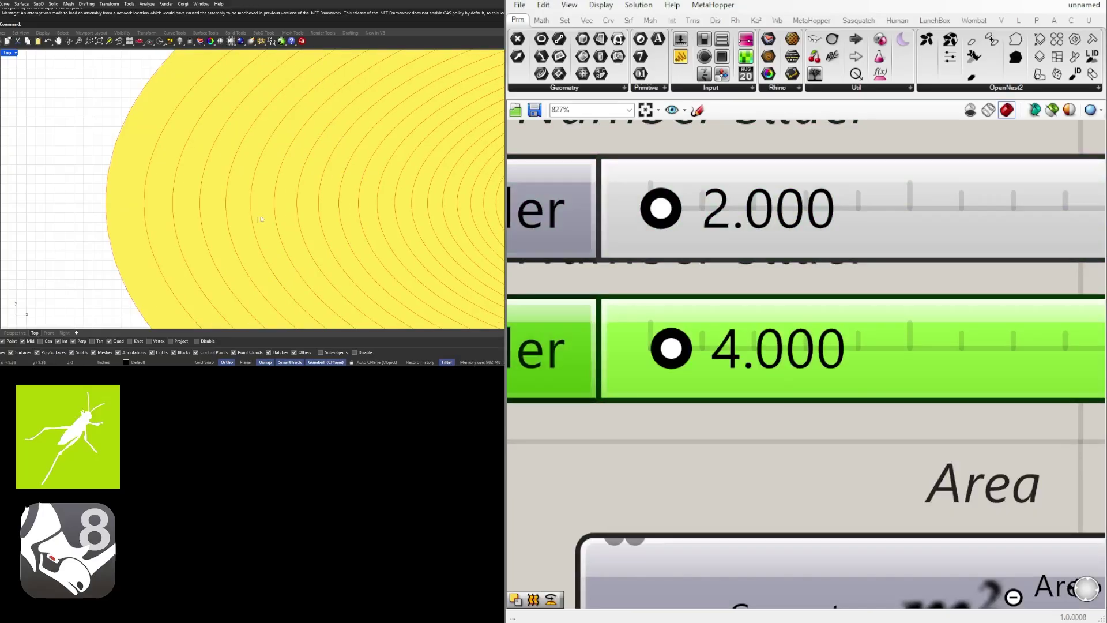
double_click(8, 53)
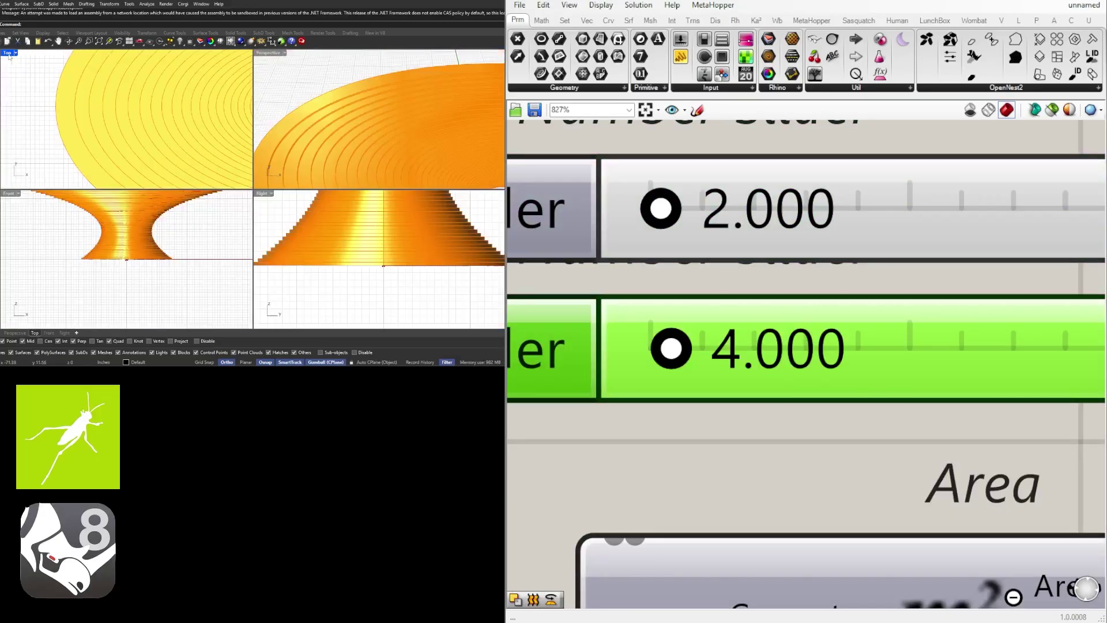
double_click(291, 53)
right_click_drag(291, 53, 363, 197)
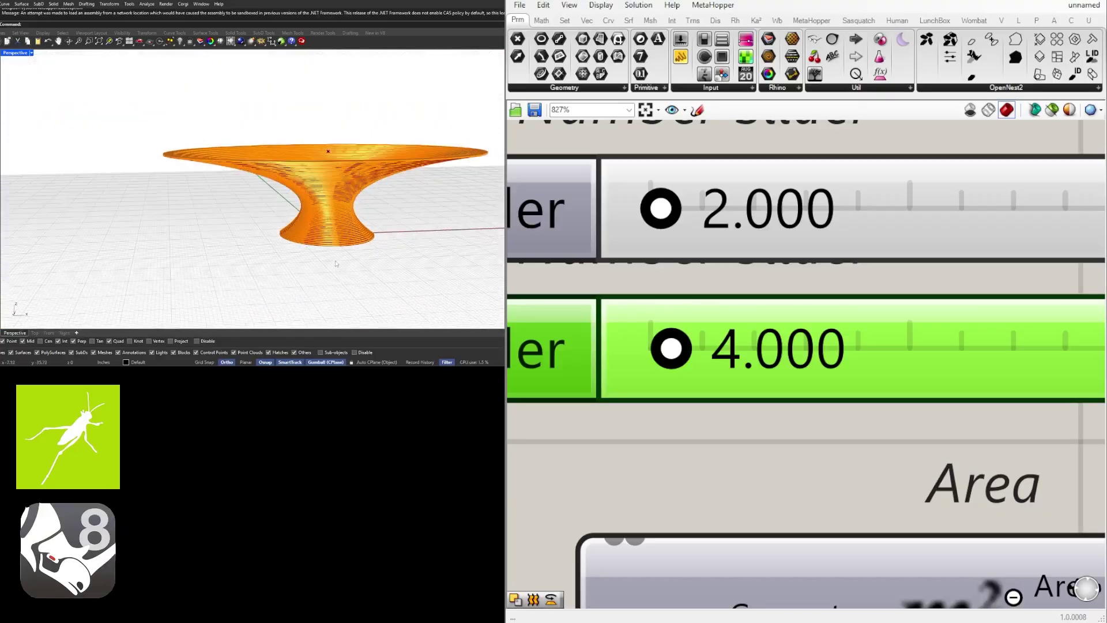
scroll(705, 336, "down", 4)
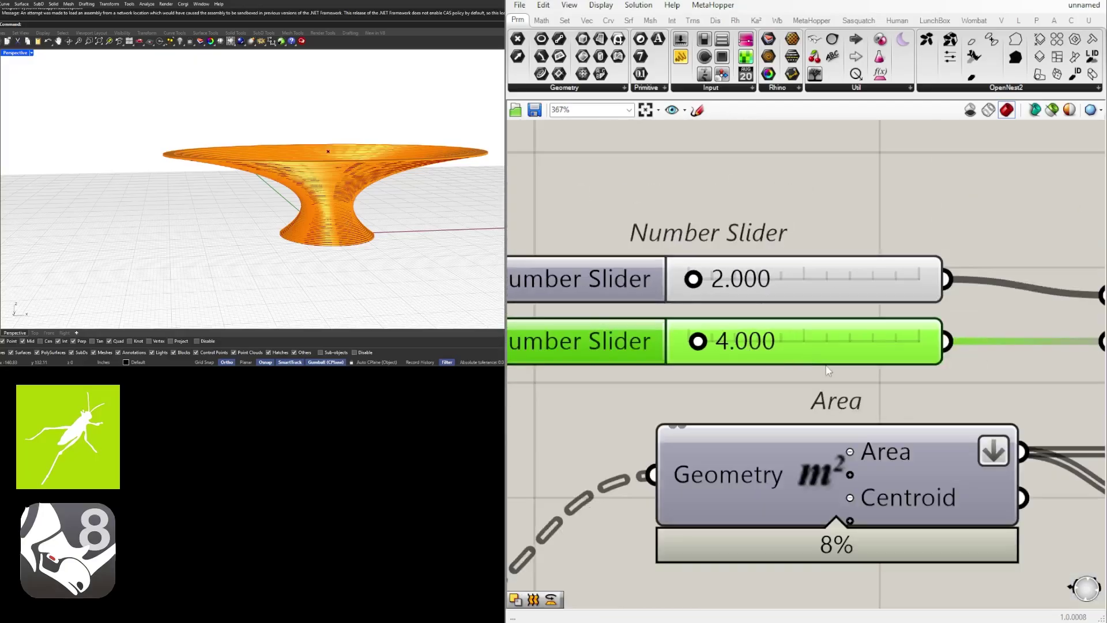
right_click_drag(323, 173, 258, 152)
Set the Contour Distance slider to 1.000 and check the thicker layers on the table
scroll(909, 427, "down", 5)
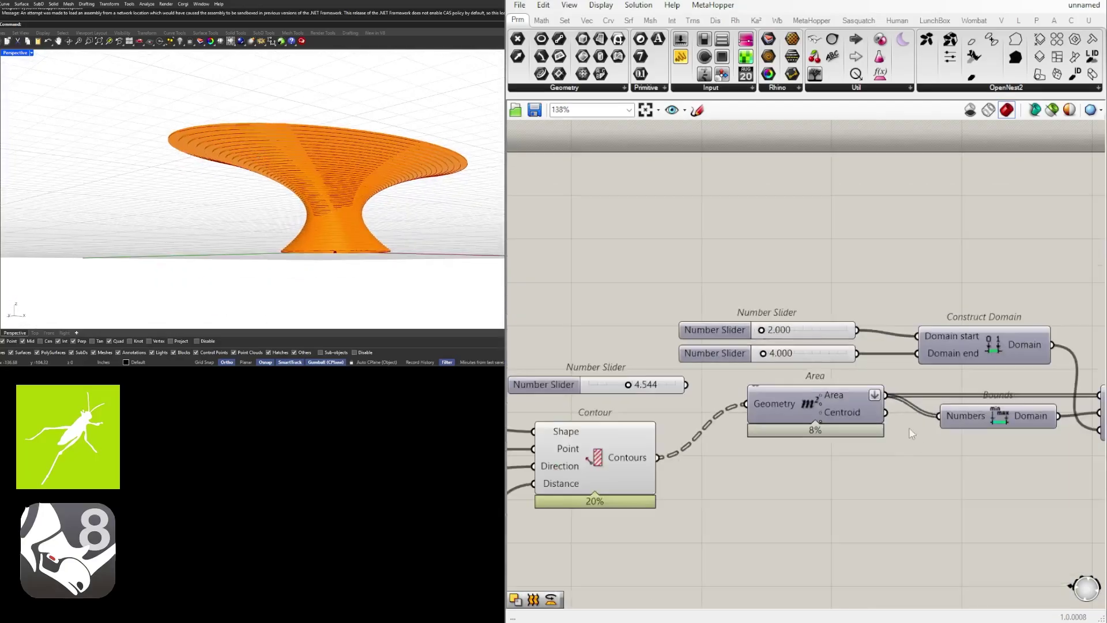
right_click_drag(909, 427, 755, 370)
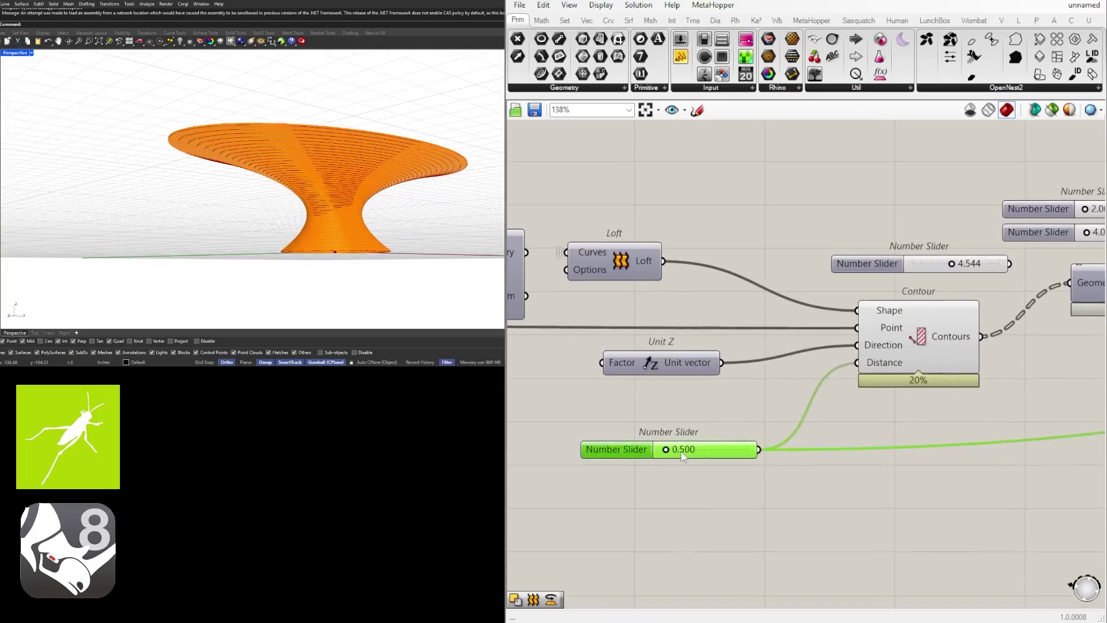
double_click(681, 452)
type("1")
key("Return")
right_click_drag(173, 190, 156, 175)
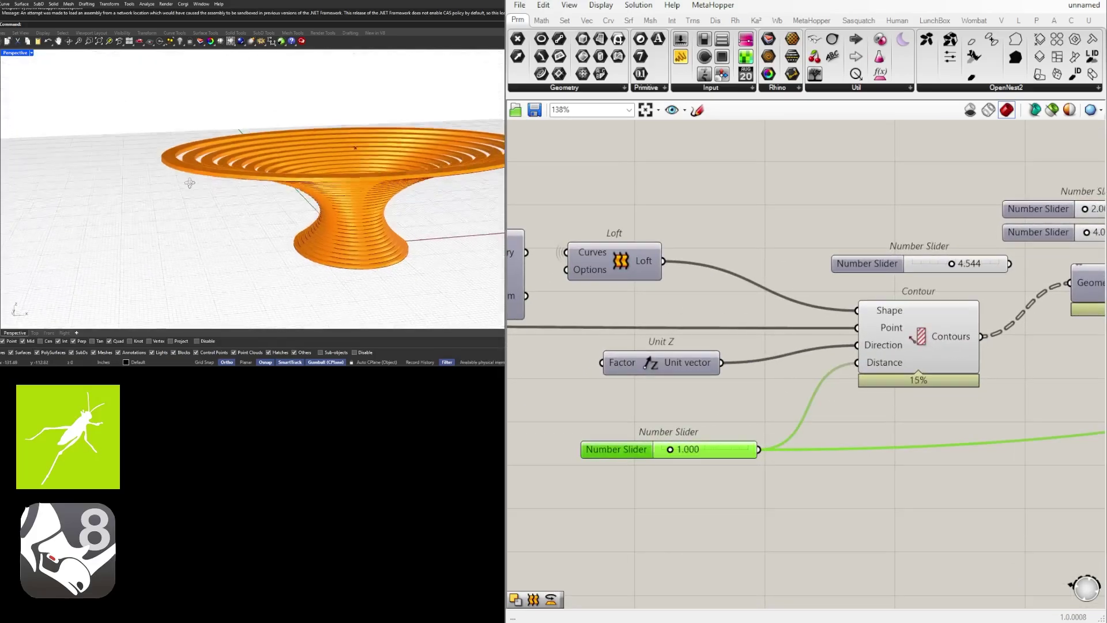
scroll(156, 175, "up", 6)
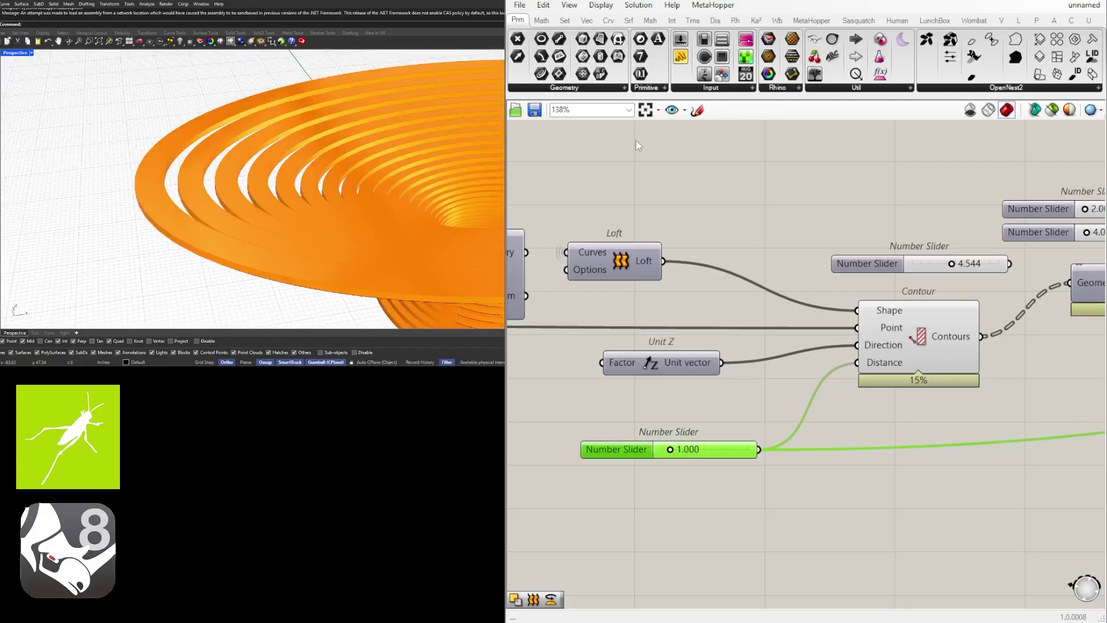
Raise the Construct Domain end slider to 8.864, checking the ring overlap in the Top and Perspective views
double_click(6, 53)
right_click_drag(106, 95, 222, 116)
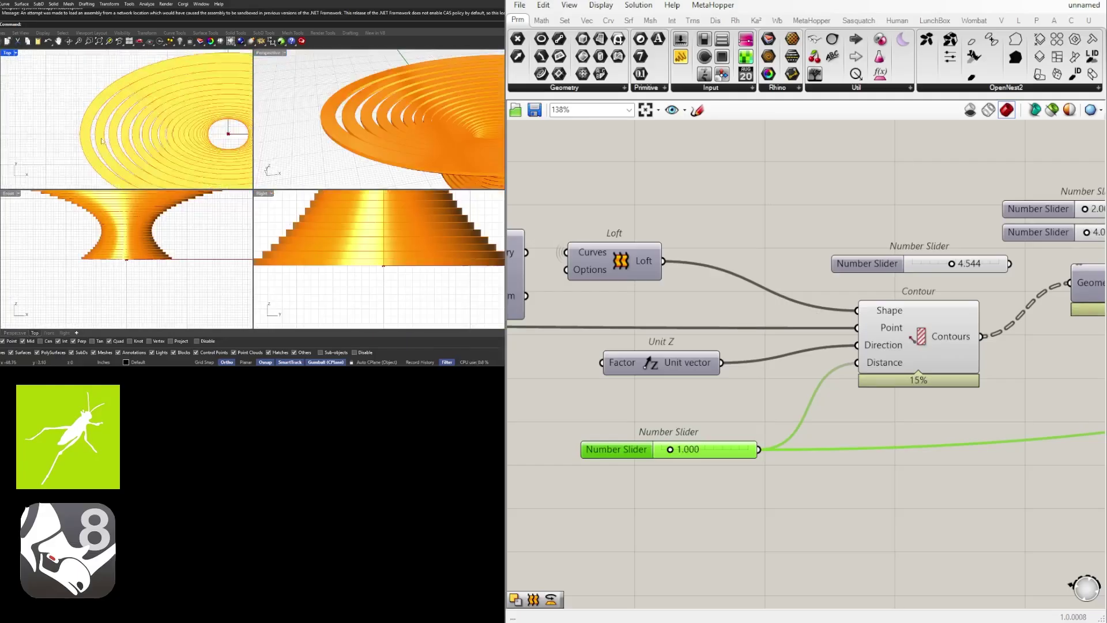
scroll(223, 116, "down", 2)
right_click_drag(1016, 271, 793, 251)
scroll(793, 251, "down", 1)
scroll(793, 251, "up", 5)
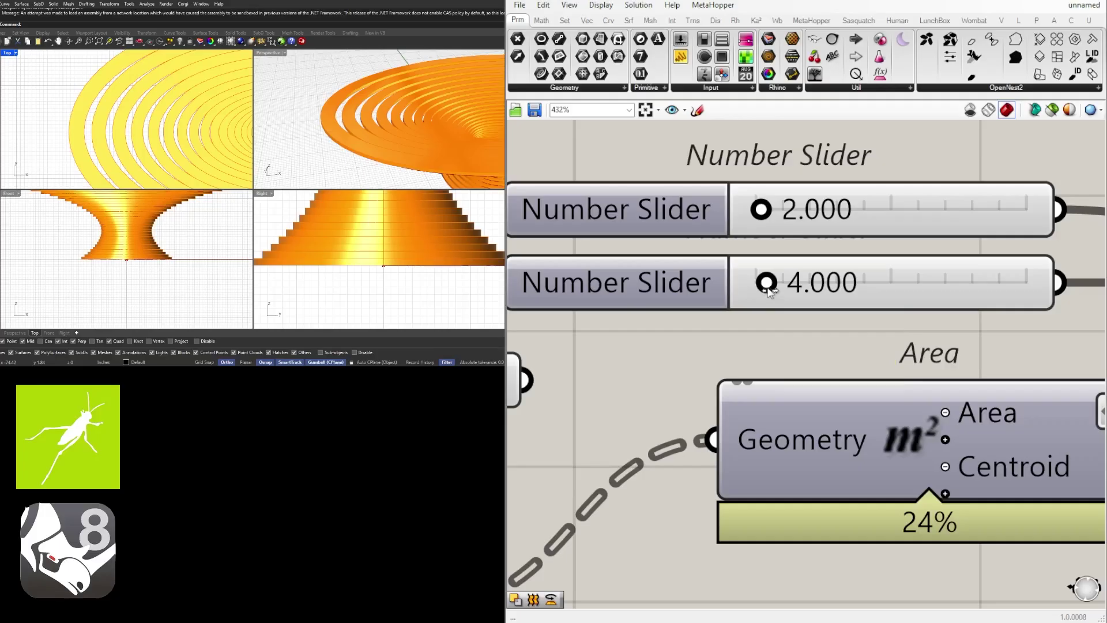
left_click_drag(768, 289, 782, 289)
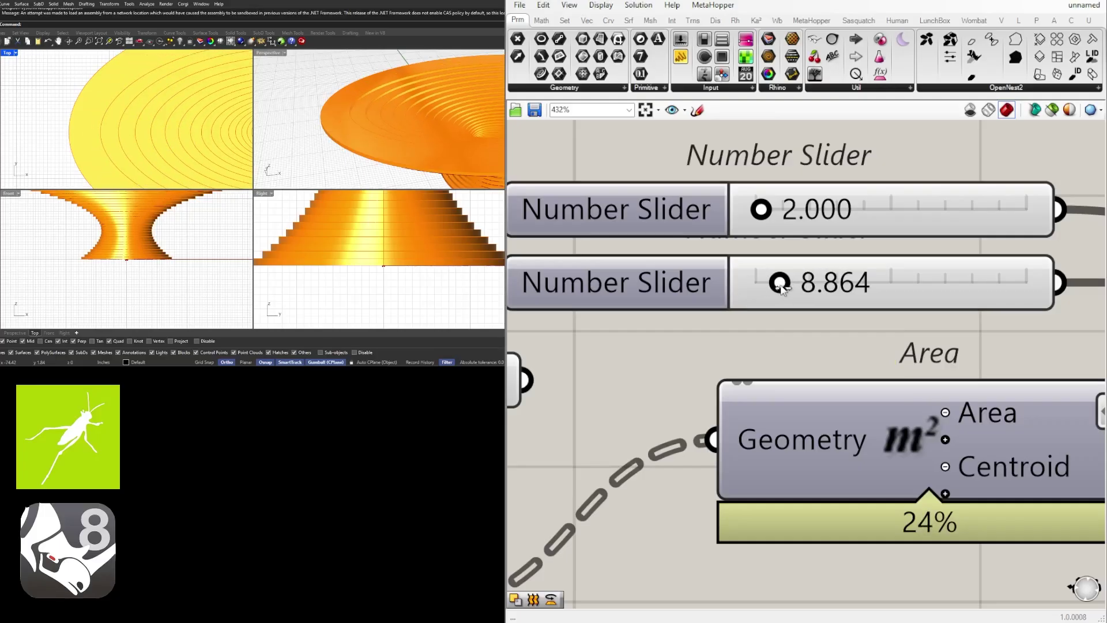
double_click(271, 53)
scroll(311, 173, "down", 6)
right_click_drag(317, 213, 346, 207)
scroll(762, 314, "down", 3)
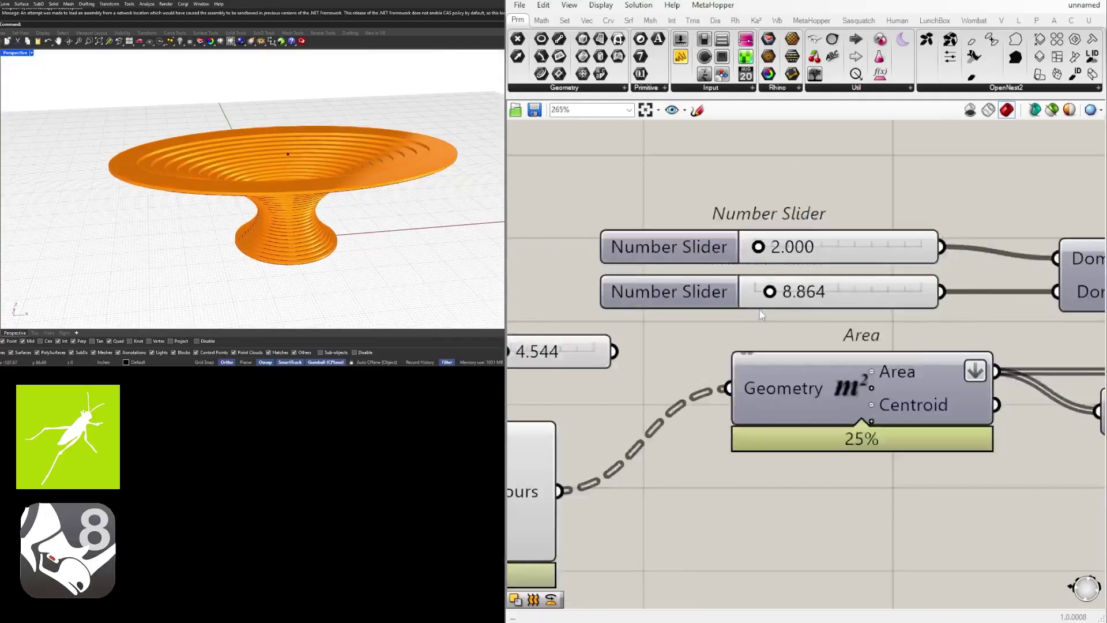
Select the Scale NU component and examine its ellipse outline against the table's uppermost layer from several angles
scroll(761, 314, "down", 6)
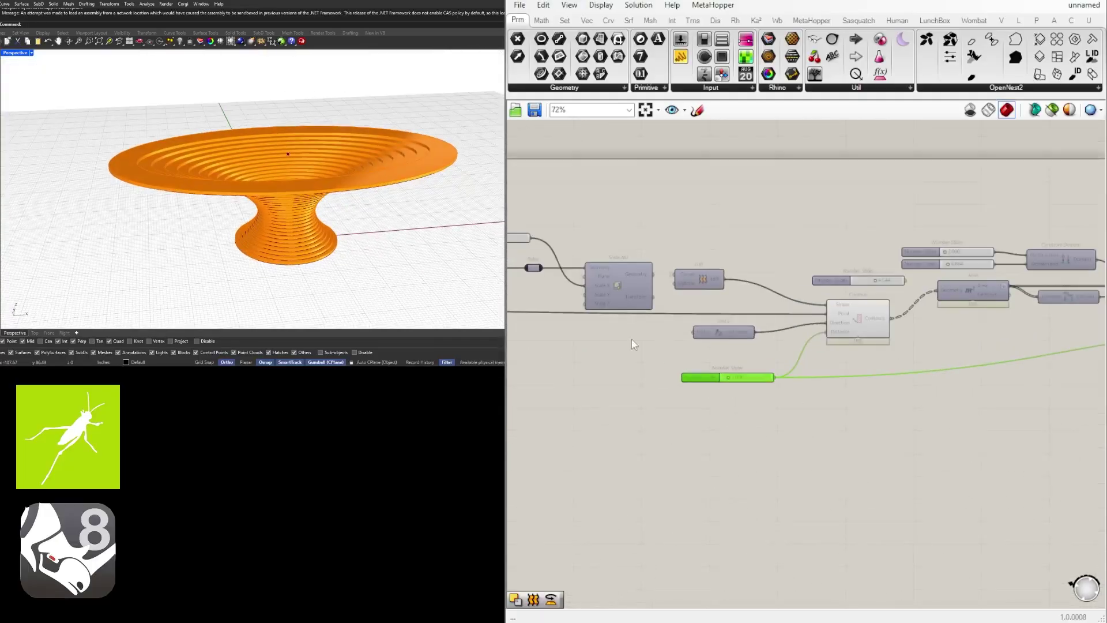
right_click_drag(634, 344, 767, 338)
right_click_drag(1026, 303, 773, 302)
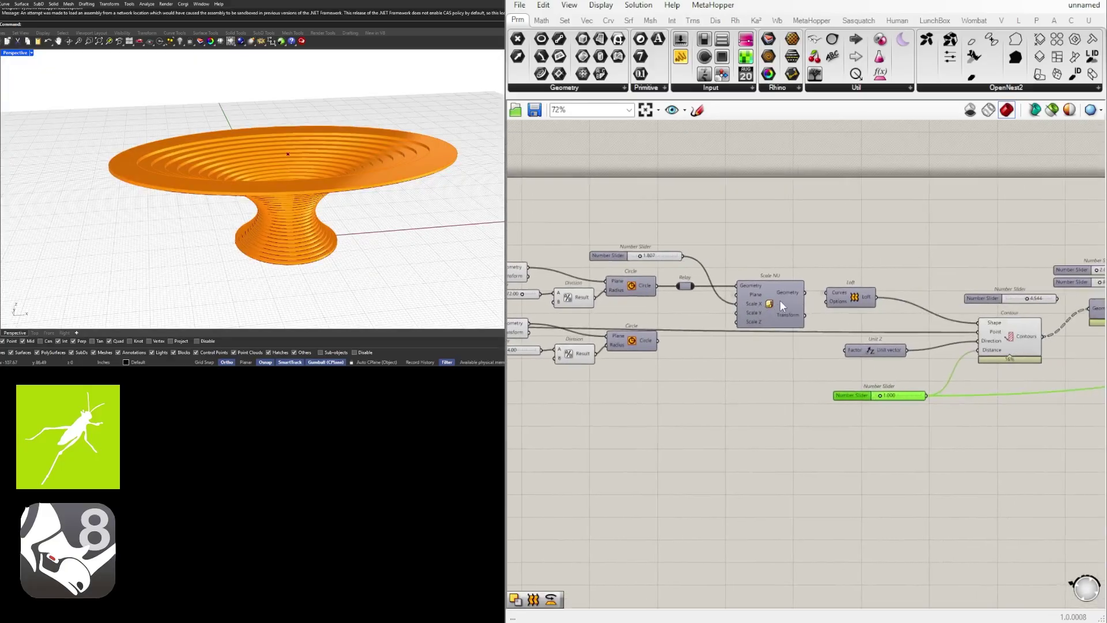
key("space")
left_click(804, 274)
right_click_drag(190, 133, 209, 111)
scroll(103, 168, "up", 10)
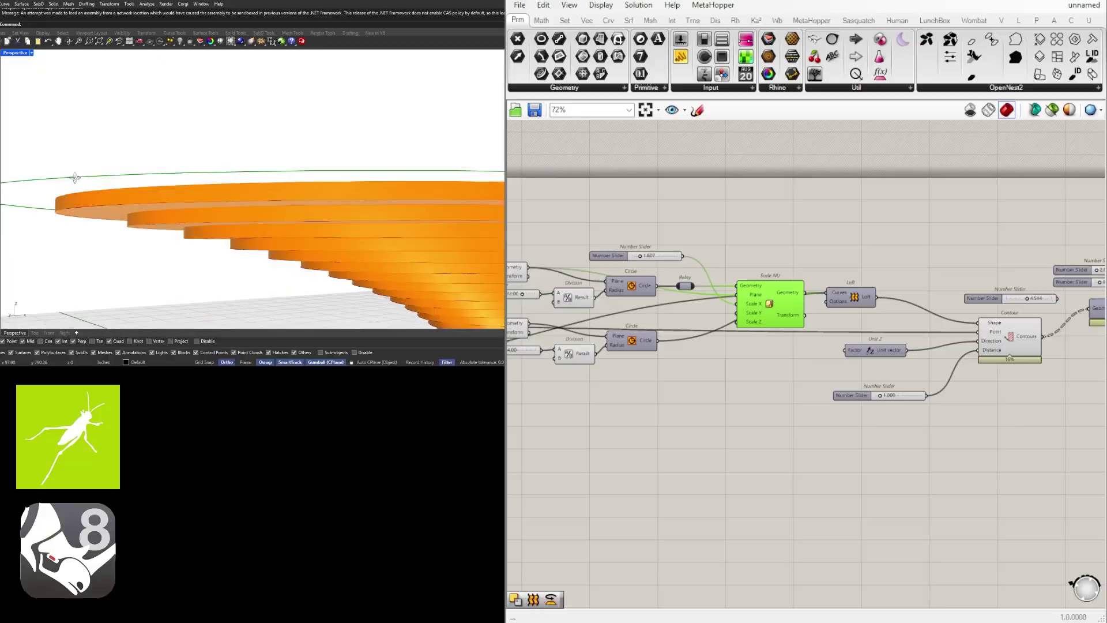
scroll(78, 185, "down", 10)
scroll(115, 199, "up", 5)
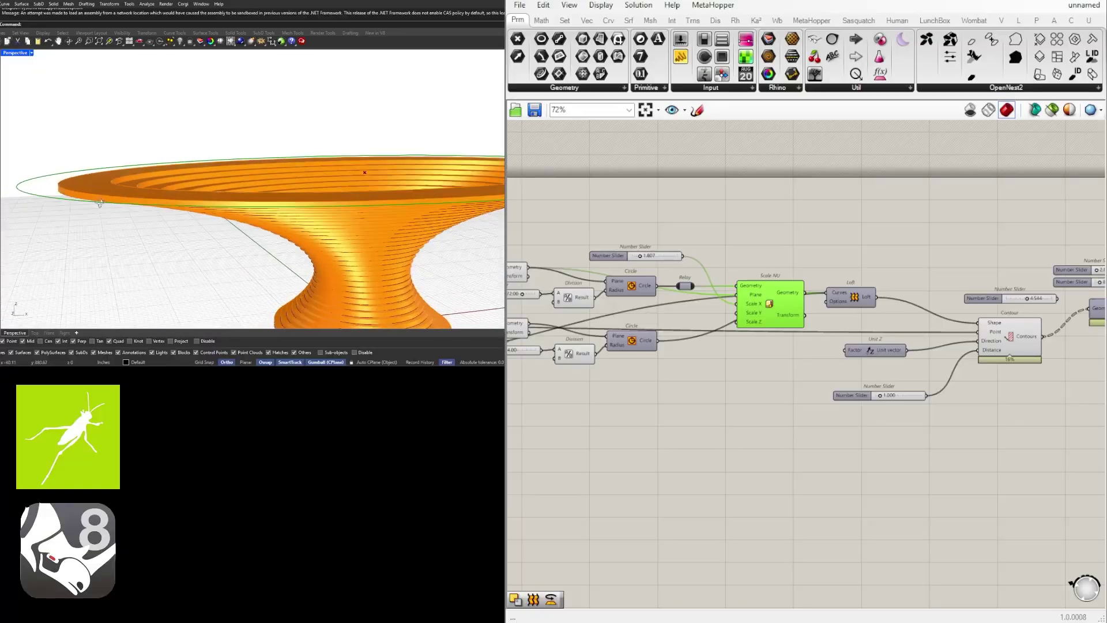
scroll(146, 185, "down", 5)
scroll(709, 276, "down", 1)
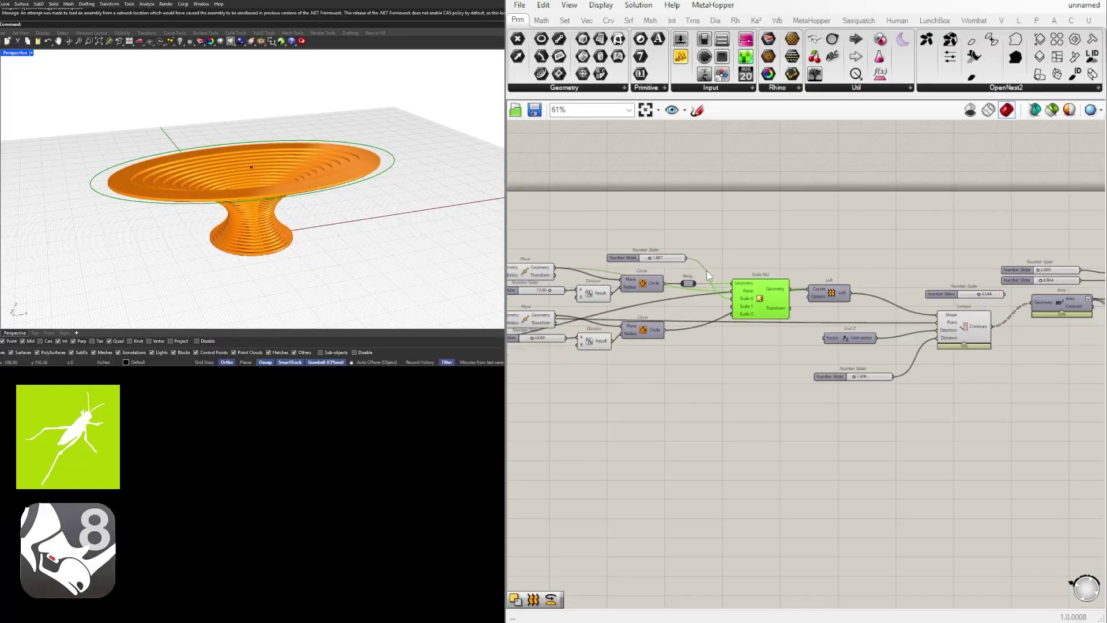
right_click_drag(124, 183, 253, 263)
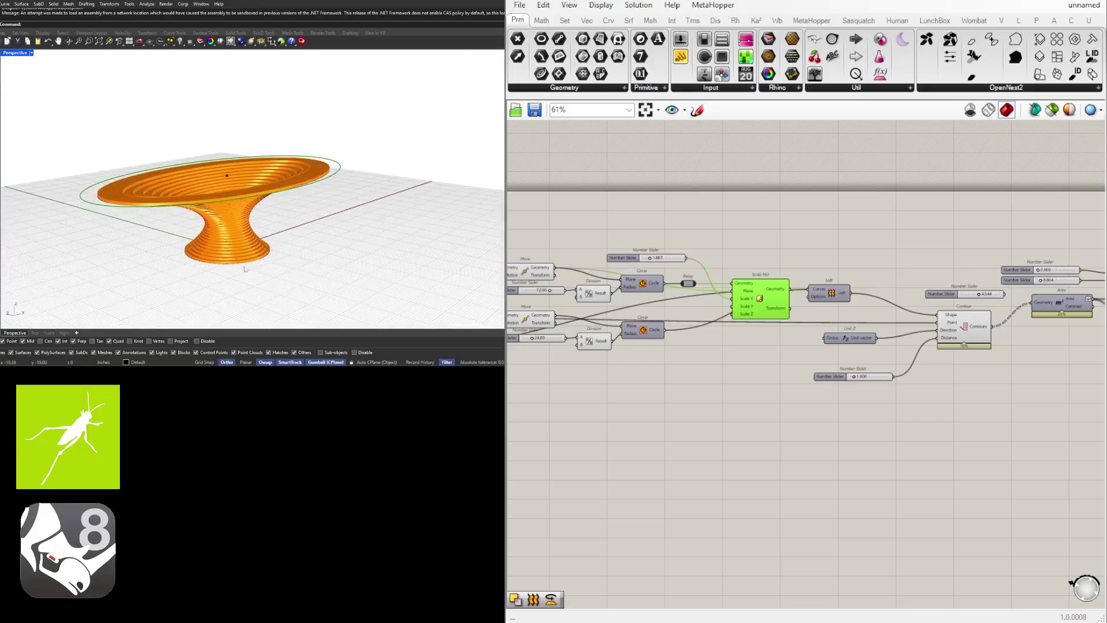
right_click_drag(262, 262, 270, 259)
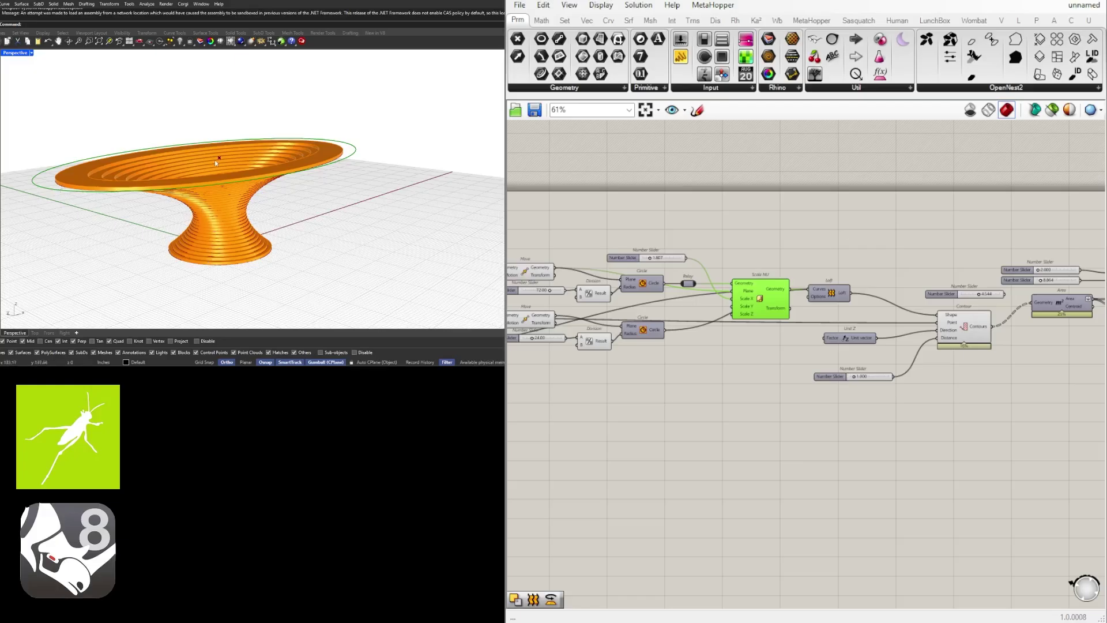
right_click_drag(214, 160, 7, 180)
scroll(749, 291, "down", 2)
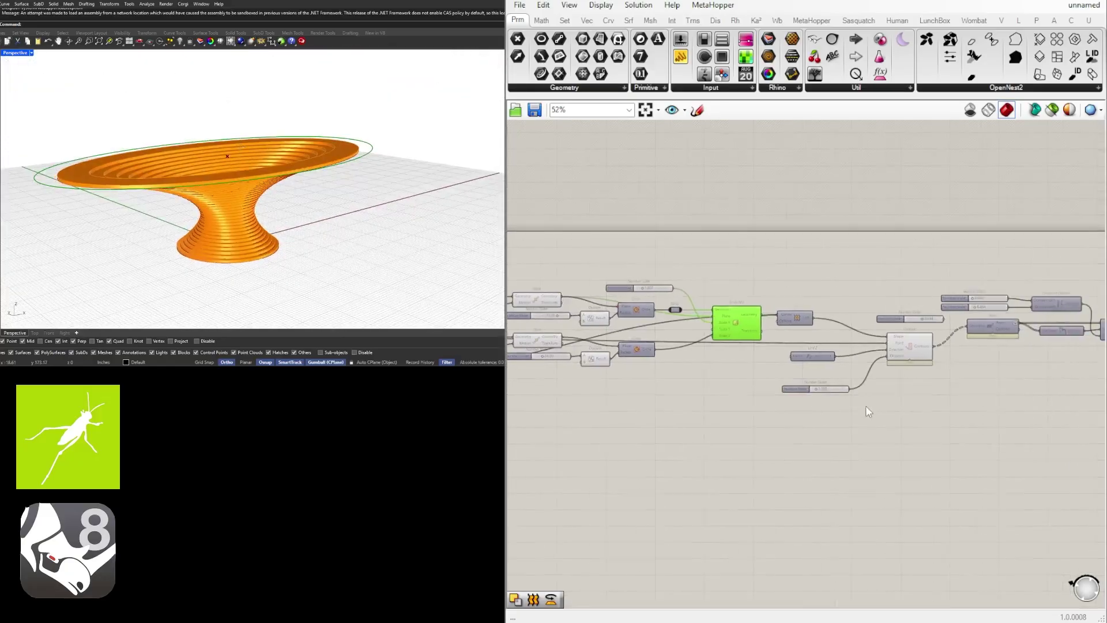
Add a Boundary Surfaces component above Loft and connect Scale NU's Geometry output to its Edges input
double_click(842, 446)
scroll(759, 403, "up", 5)
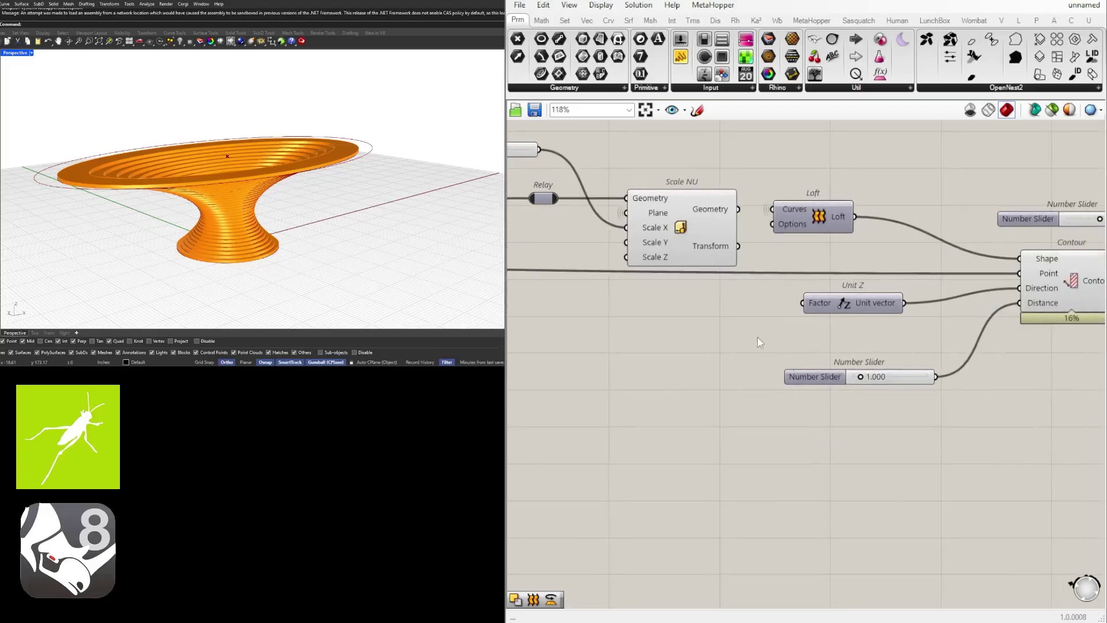
left_click(657, 231)
right_click_drag(830, 199, 839, 360)
double_click(835, 313)
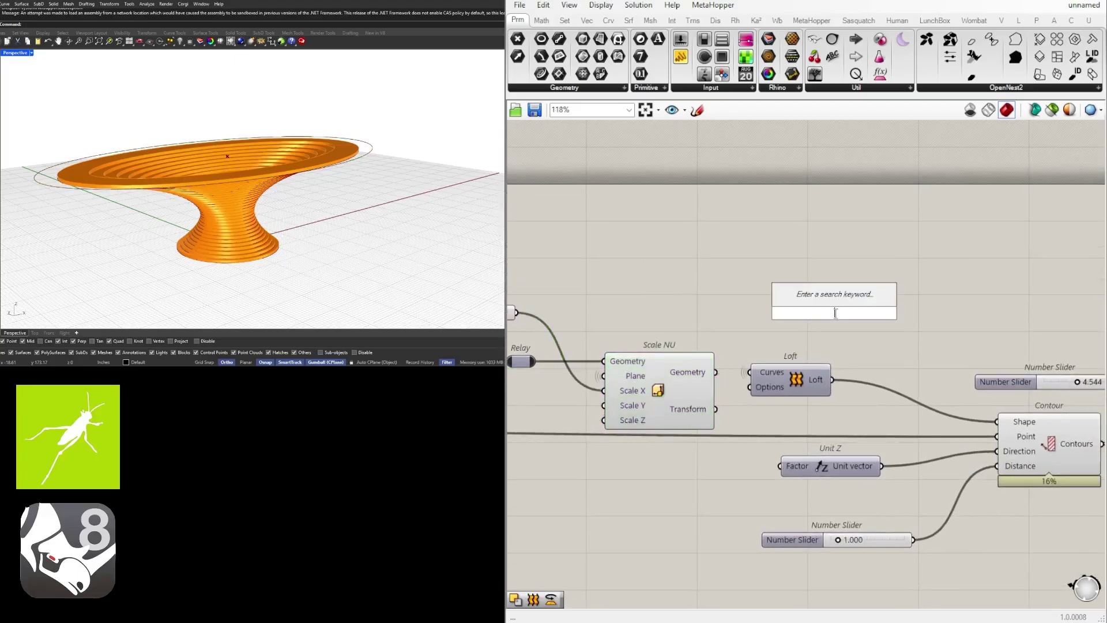
type("boundary")
key("Return")
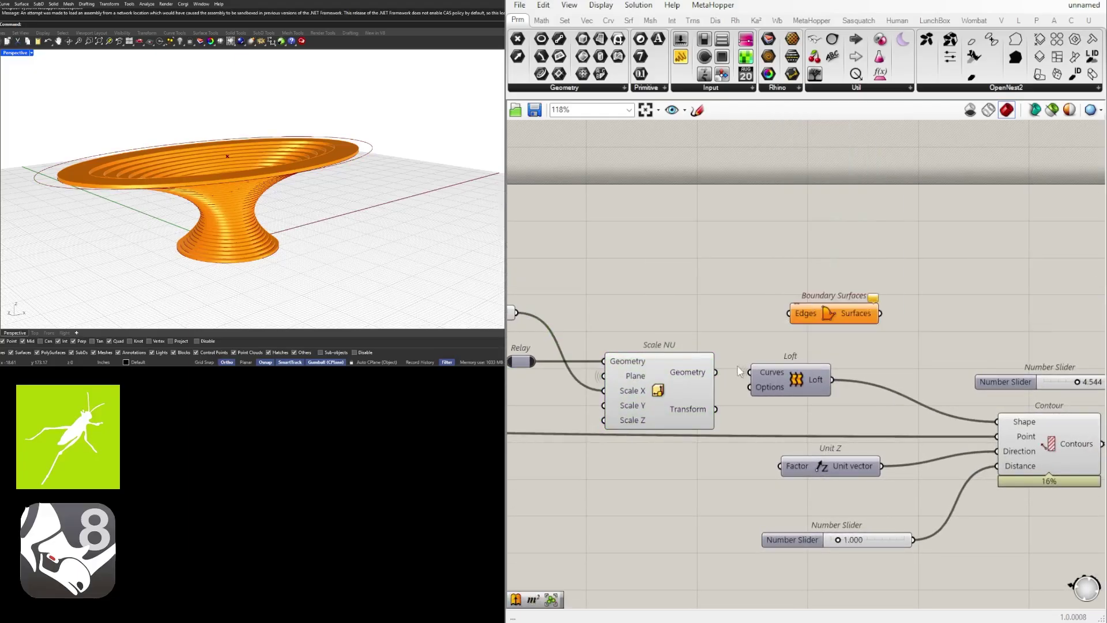
left_click_drag(804, 327, 791, 310)
left_click(948, 299)
Add an Extrude component and connect the new Boundary Surfaces output to its Base input
right_click_drag(939, 286, 911, 293)
double_click(912, 293)
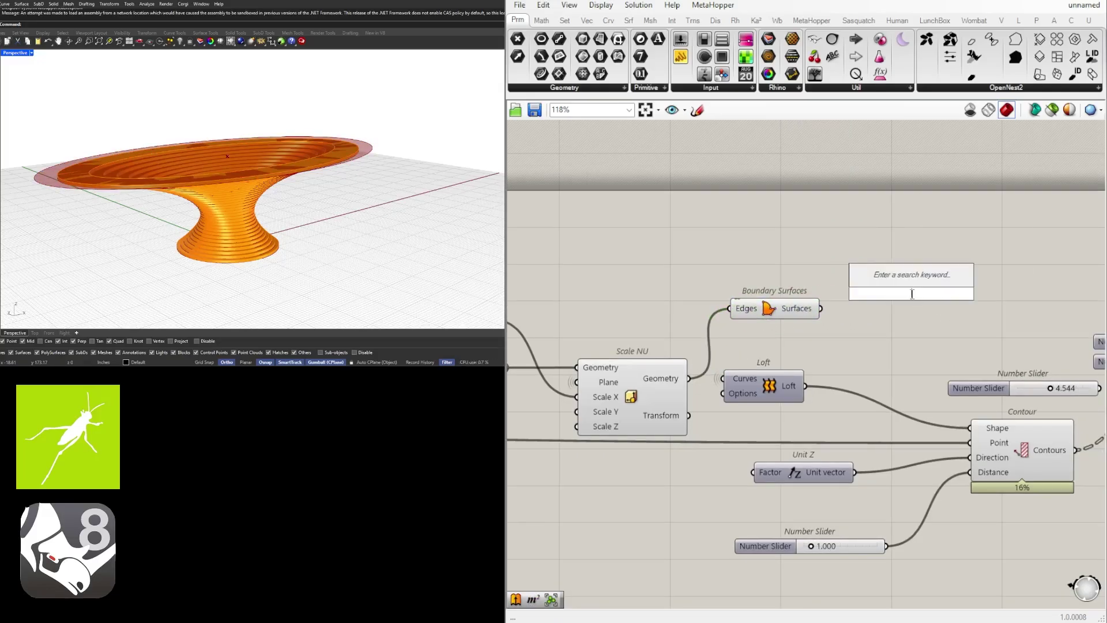
type("extrude")
key("Return")
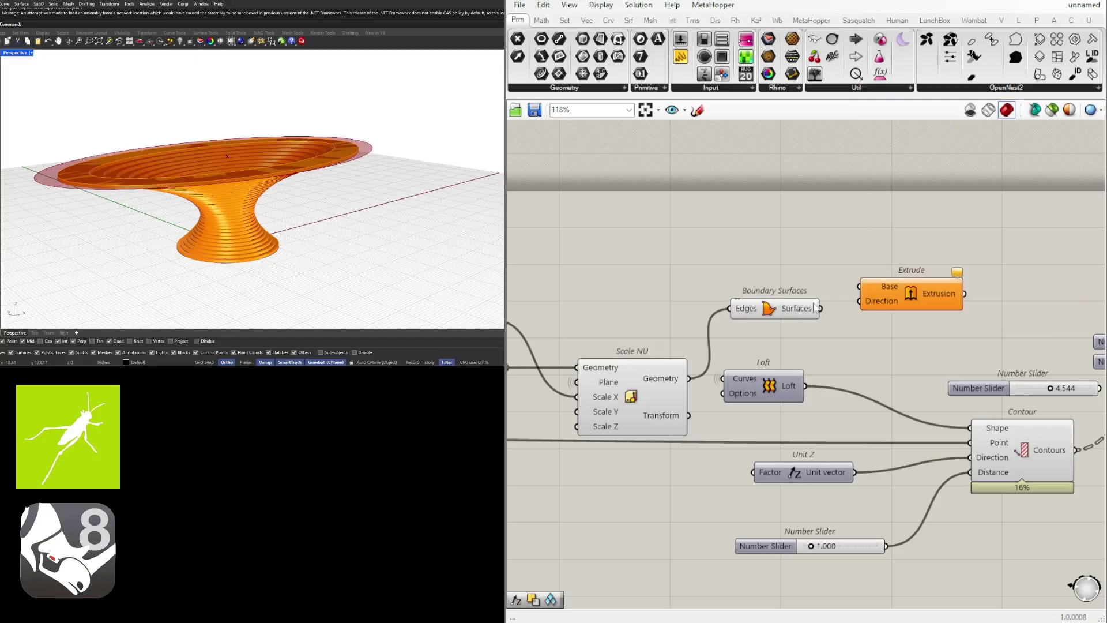
left_click_drag(861, 287, 921, 275)
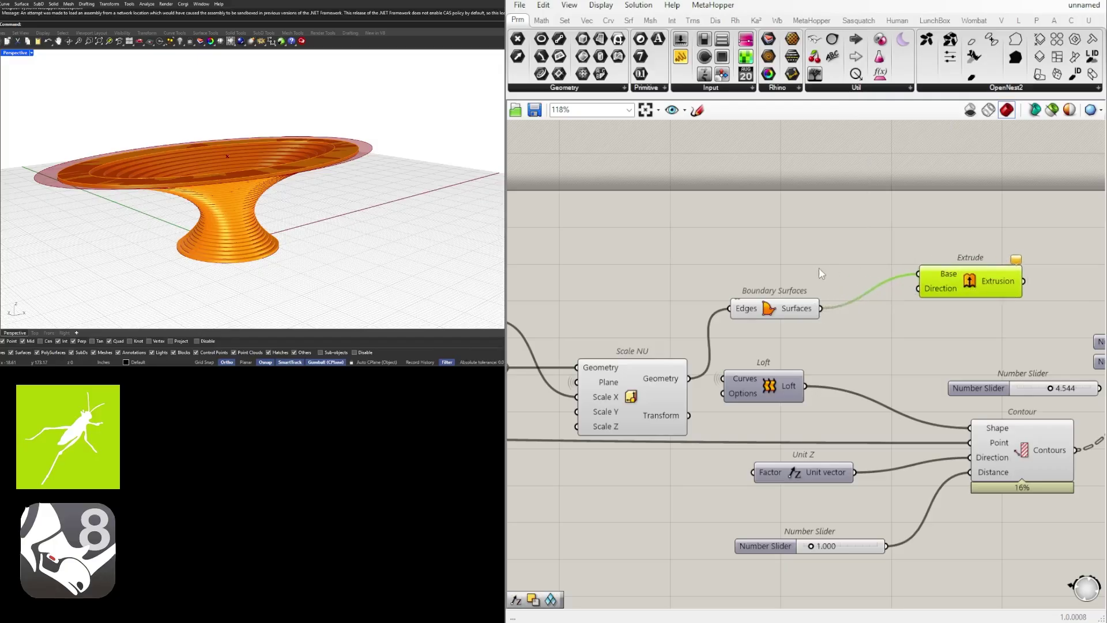
Add a Unit Z component above Boundary Surfaces and connect its Unit vector output to Extrude's Direction input
double_click(821, 272)
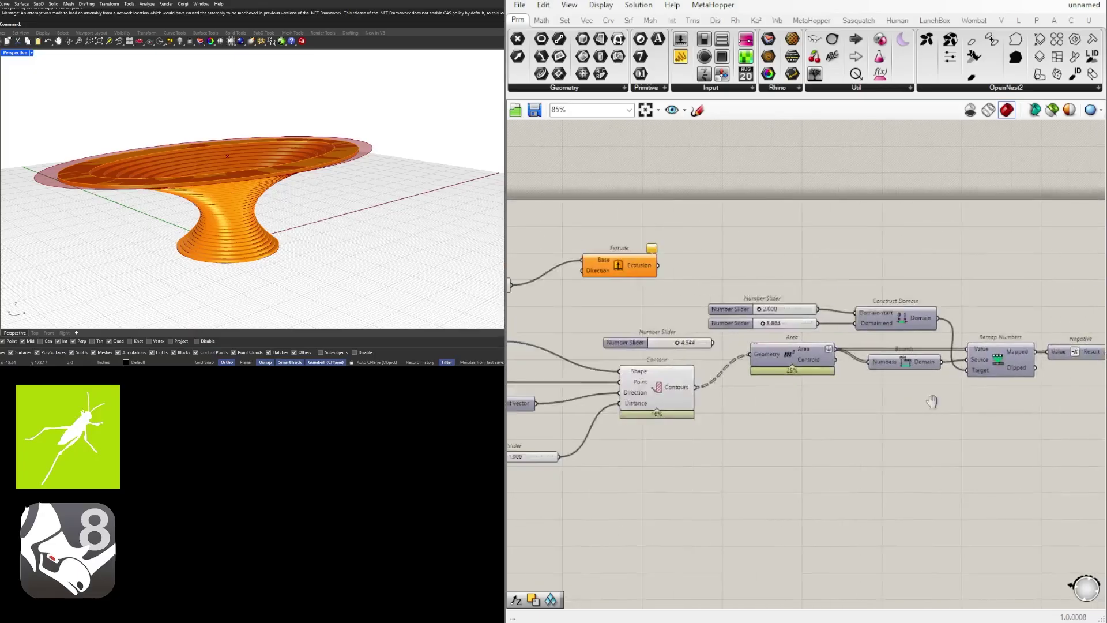
double_click(726, 285)
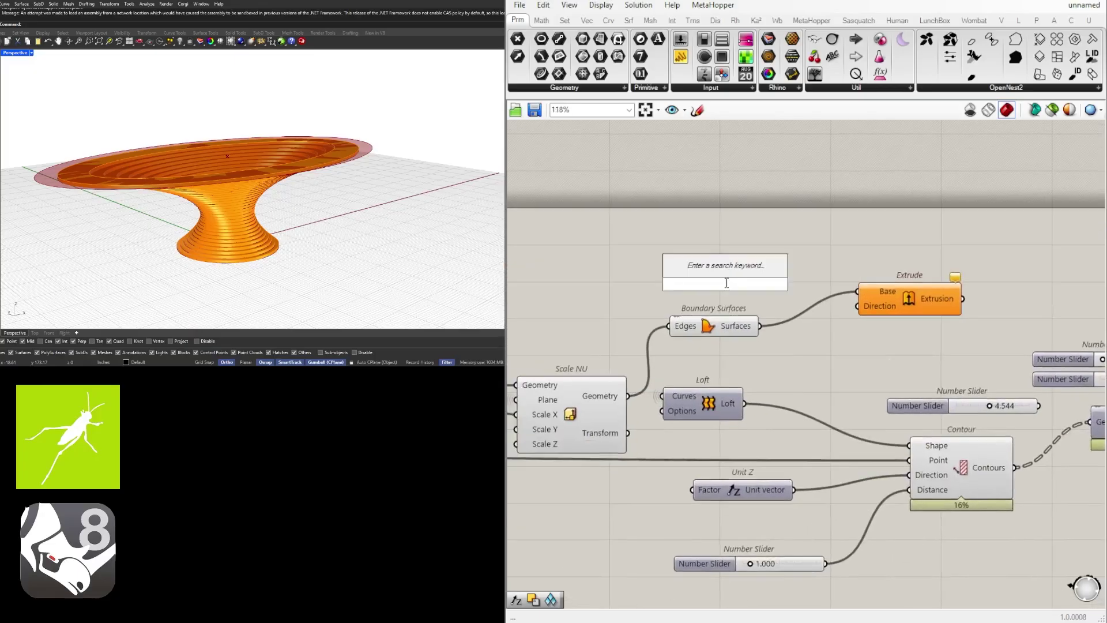
type("unit z")
key("Return")
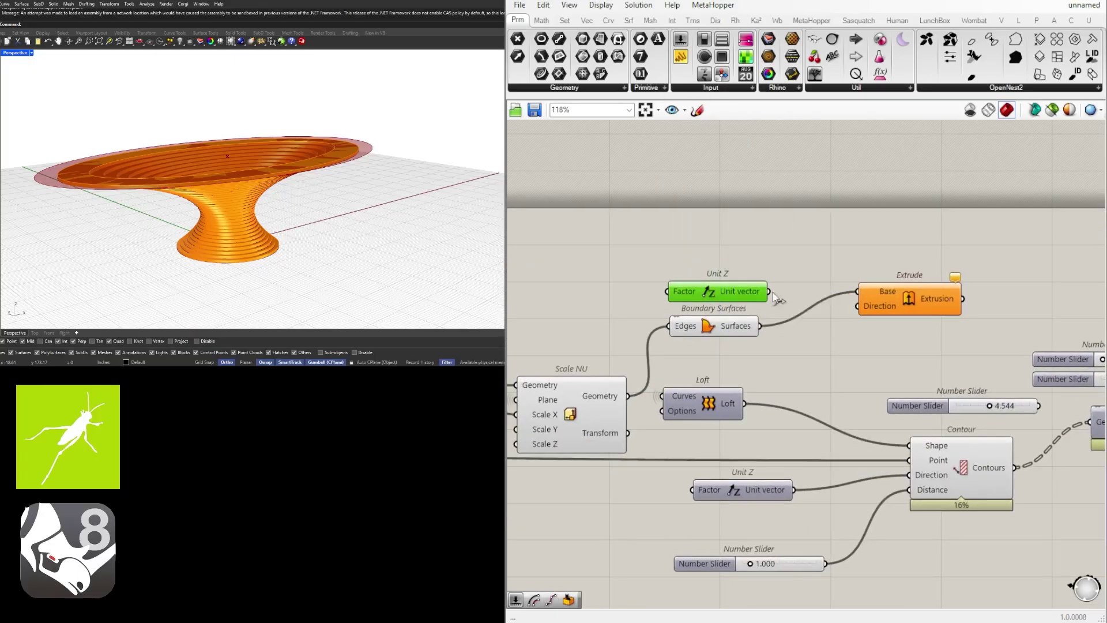
left_click_drag(859, 304, 878, 293)
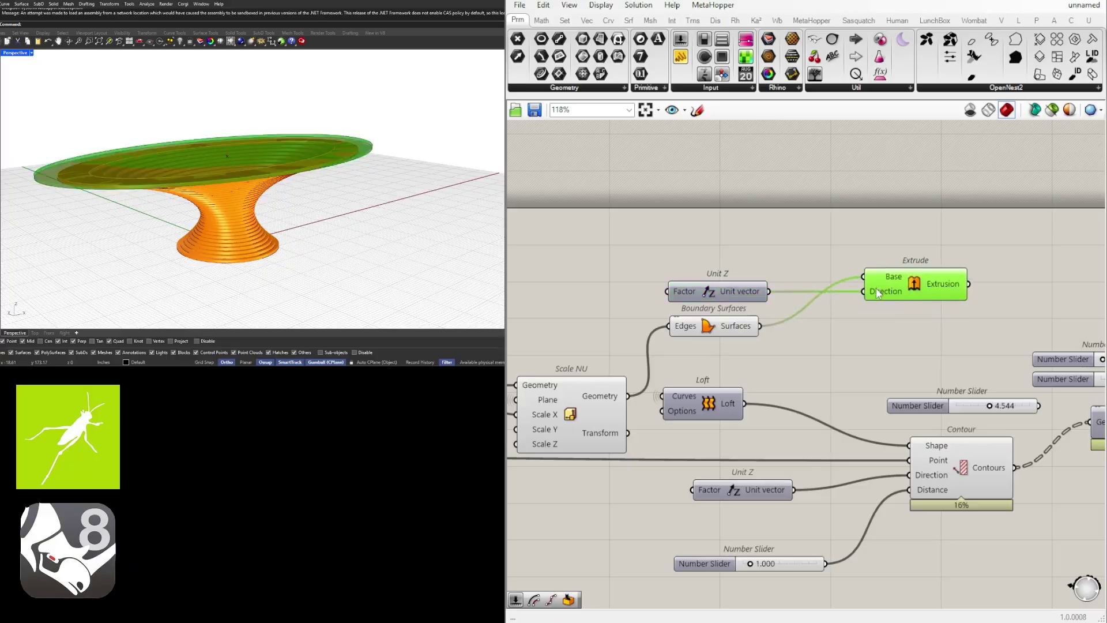
Add a number slider with a value of 1.00 and connect it to the upper Unit Z's Factor input
left_click(711, 297)
right_click_drag(710, 297, 800, 307)
double_click(660, 305)
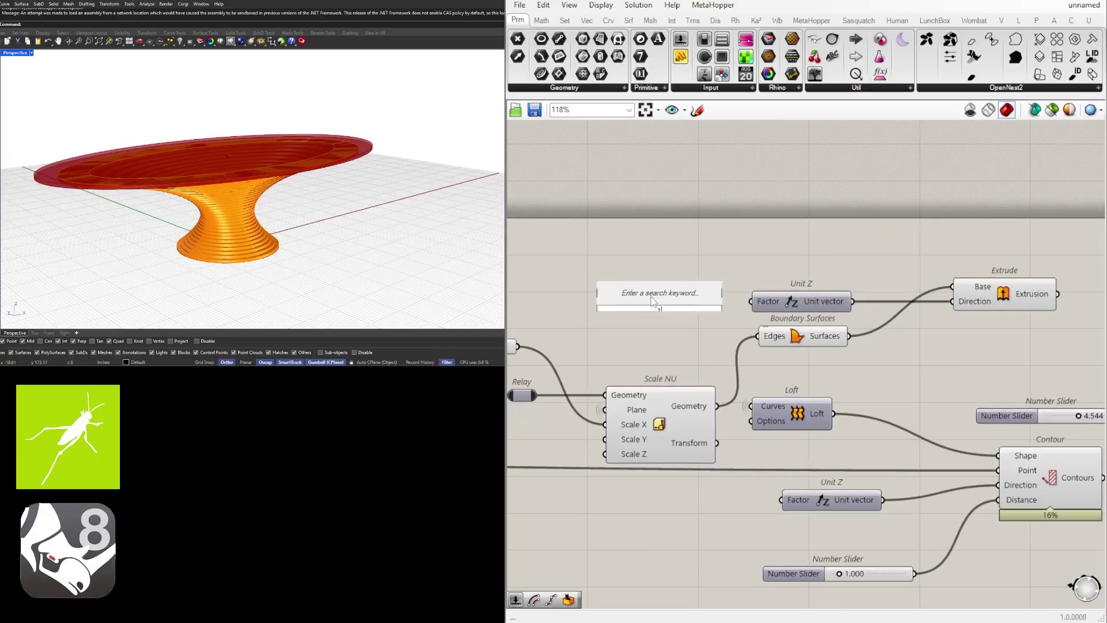
type("number slider")
key("Return")
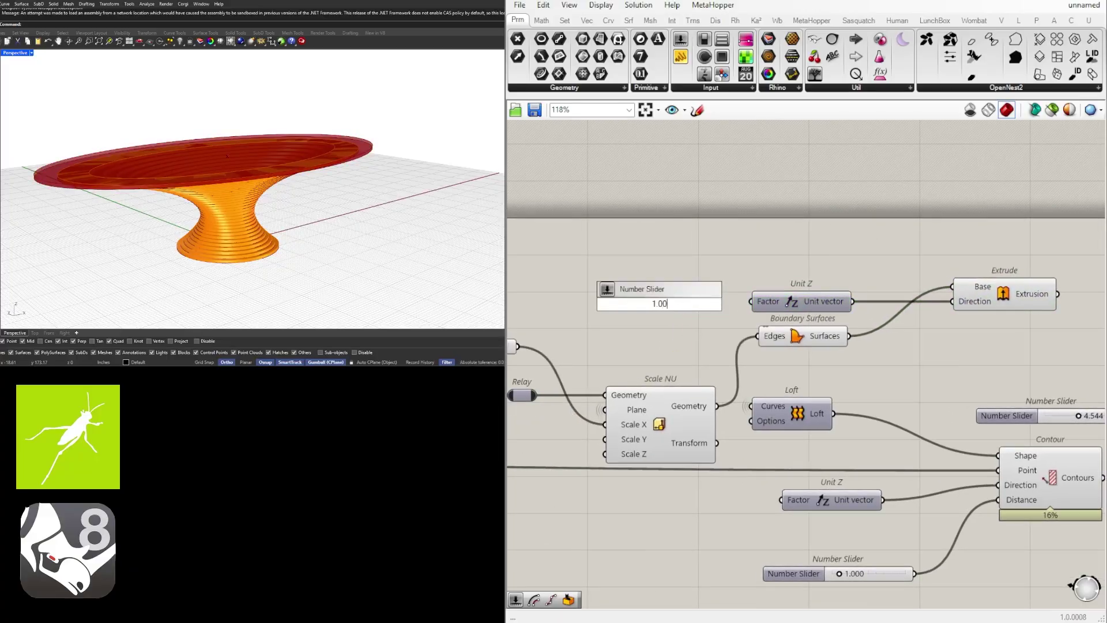
key("Return")
scroll(728, 306, "up", 3)
left_click(634, 296)
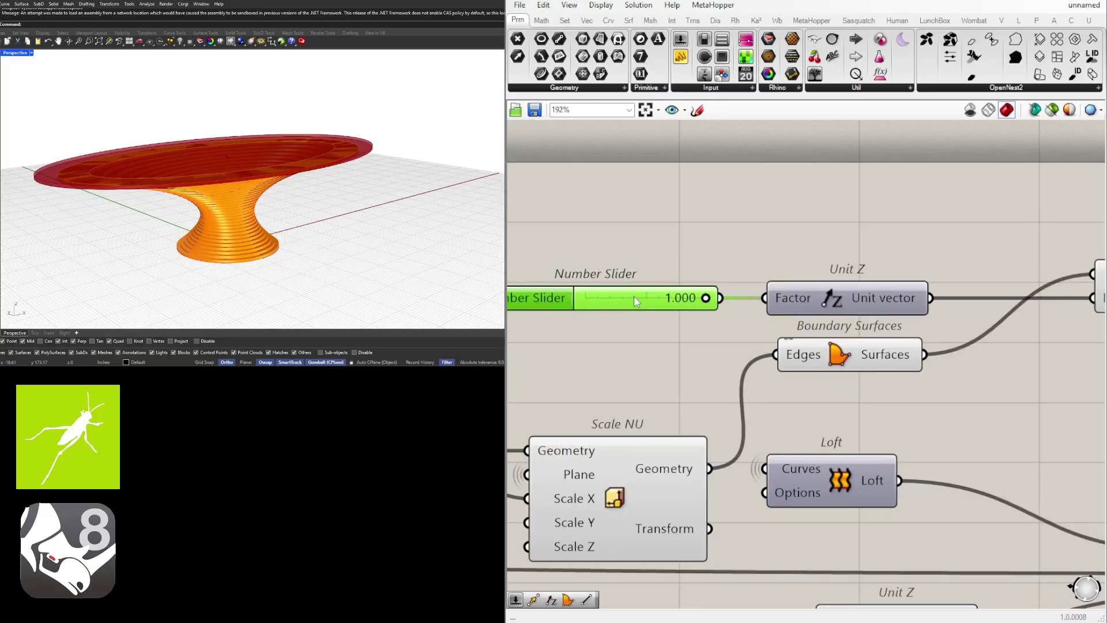
Hide the previews of the upper Unit Z and Boundary Surfaces, and nudge the tabletop extrusion components as a group
scroll(634, 296, "down", 4)
left_click_drag(782, 345, 673, 294)
middle_click(691, 265)
left_click(718, 241)
left_click(865, 334)
left_click_drag(865, 333, 509, 278)
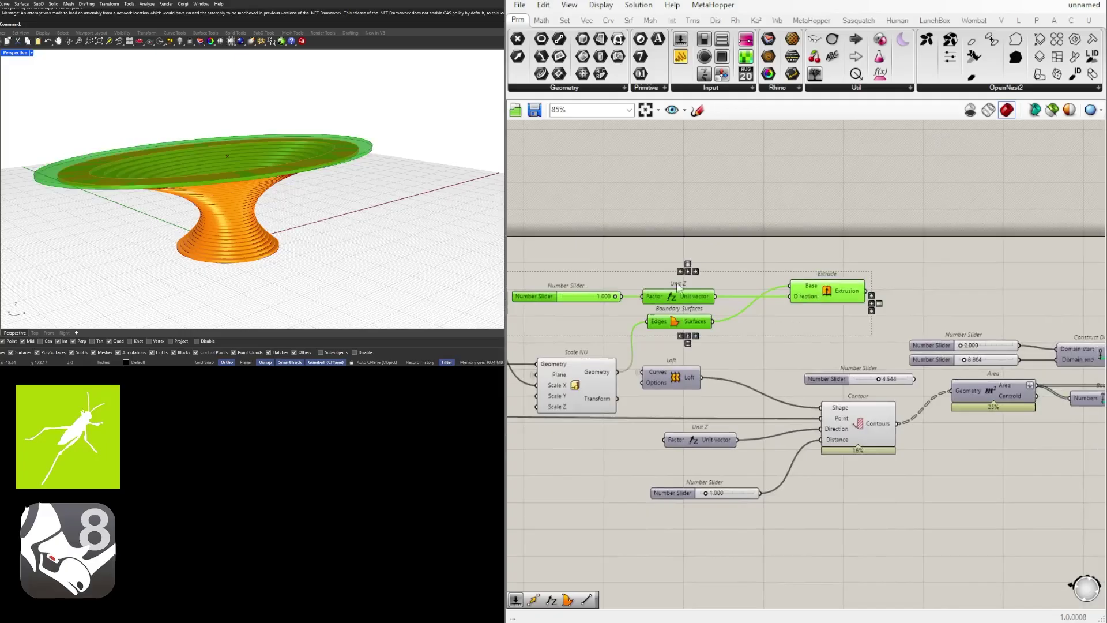
left_click_drag(820, 289, 821, 297)
left_click(822, 263)
Copy the Geometry, Colour Swatch and Custom Preview components from the end of the definition to beside the tabletop Extrude
scroll(910, 323, "down", 4)
right_click_drag(909, 324, 539, 319)
scroll(538, 318, "up", 3)
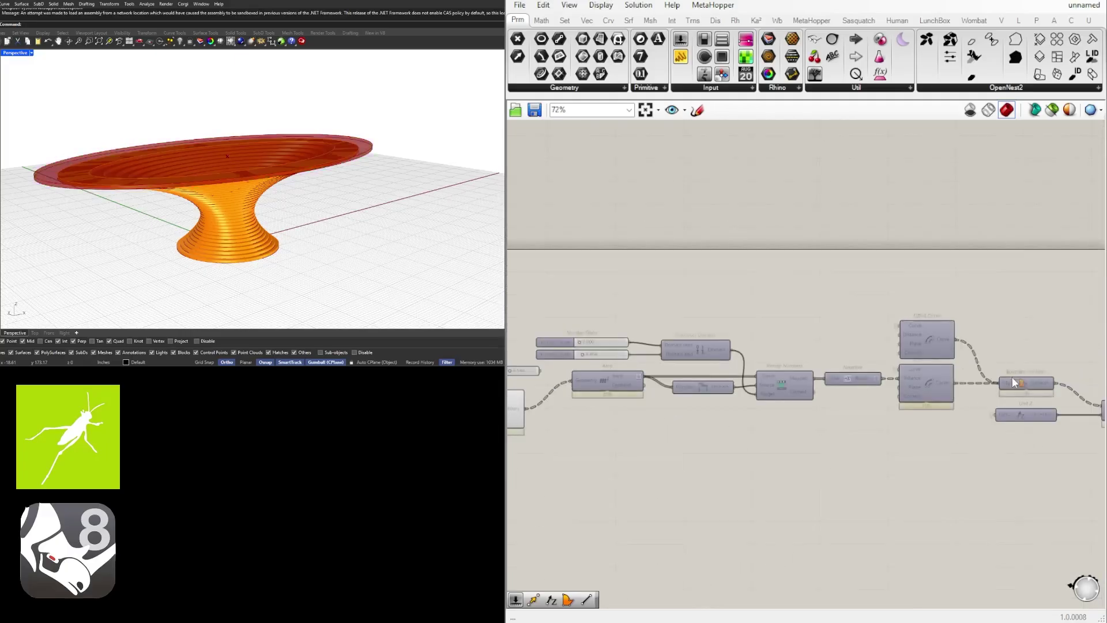
right_click_drag(1013, 381, 783, 368)
scroll(783, 367, "down", 2)
left_click_drag(1032, 452, 888, 377)
scroll(1039, 398, "down", 2)
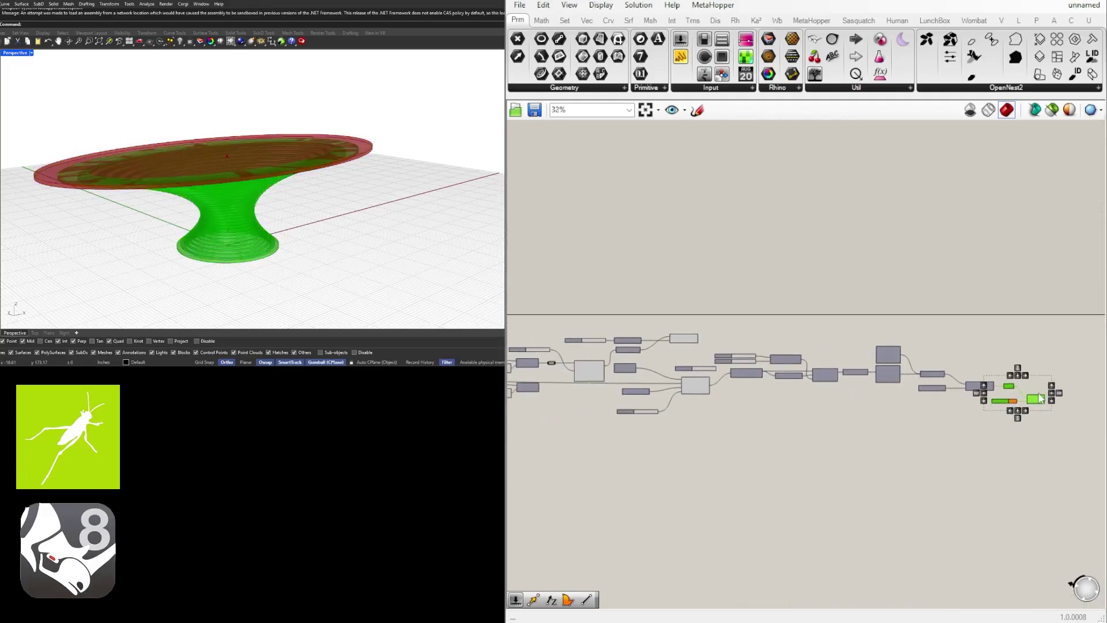
left_click_drag(1033, 399, 758, 344, "alt")
scroll(714, 325, "up", 6)
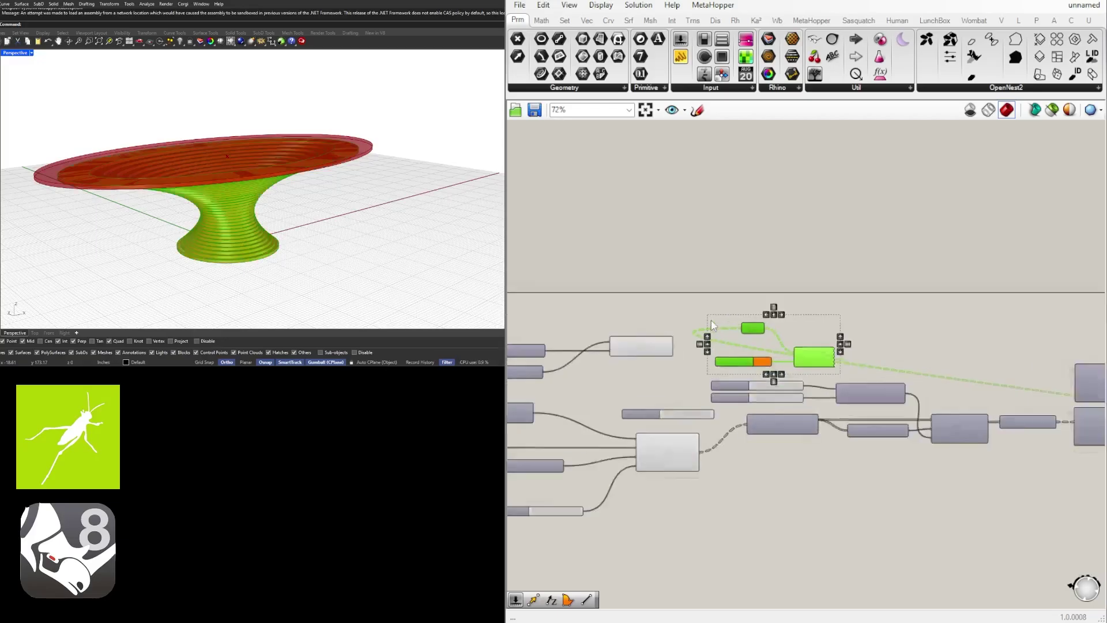
Connect the tabletop Extrude's Extrusion output to the copied Geometry, and arrange the Colour Swatch and Custom Preview compactly around it
left_click(719, 327)
left_click_drag(647, 389, 706, 387)
left_click_drag(918, 408, 901, 395)
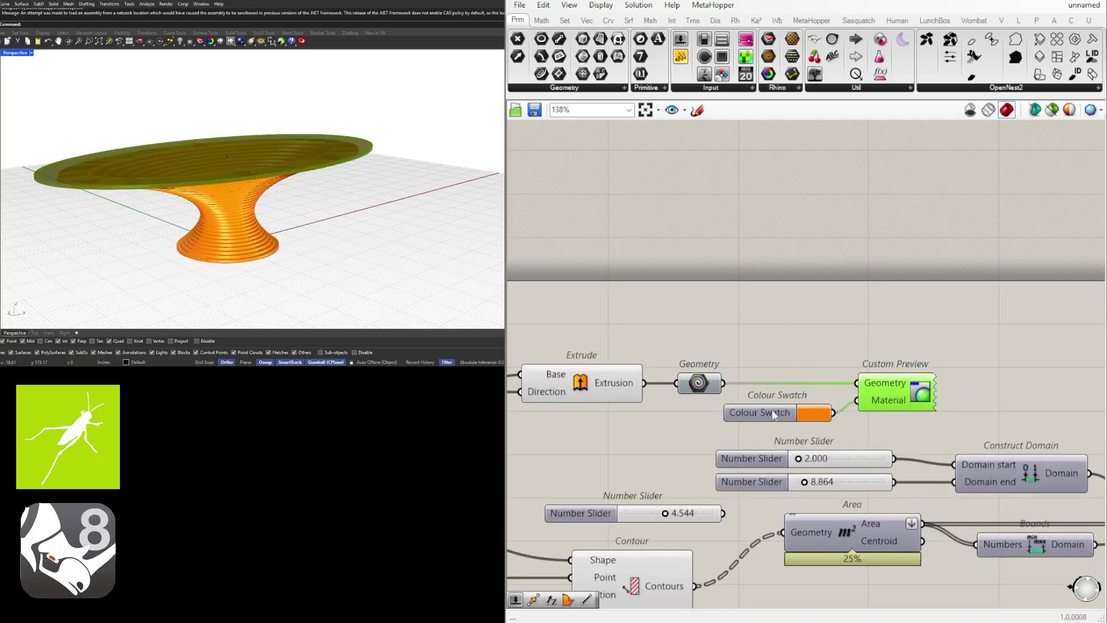
left_click_drag(771, 409, 662, 337)
left_click_drag(867, 383, 797, 383)
left_click(763, 370)
Change the tabletop Colour Swatch to a turquoise hue of 173° with an alpha of 25
left_click(708, 346)
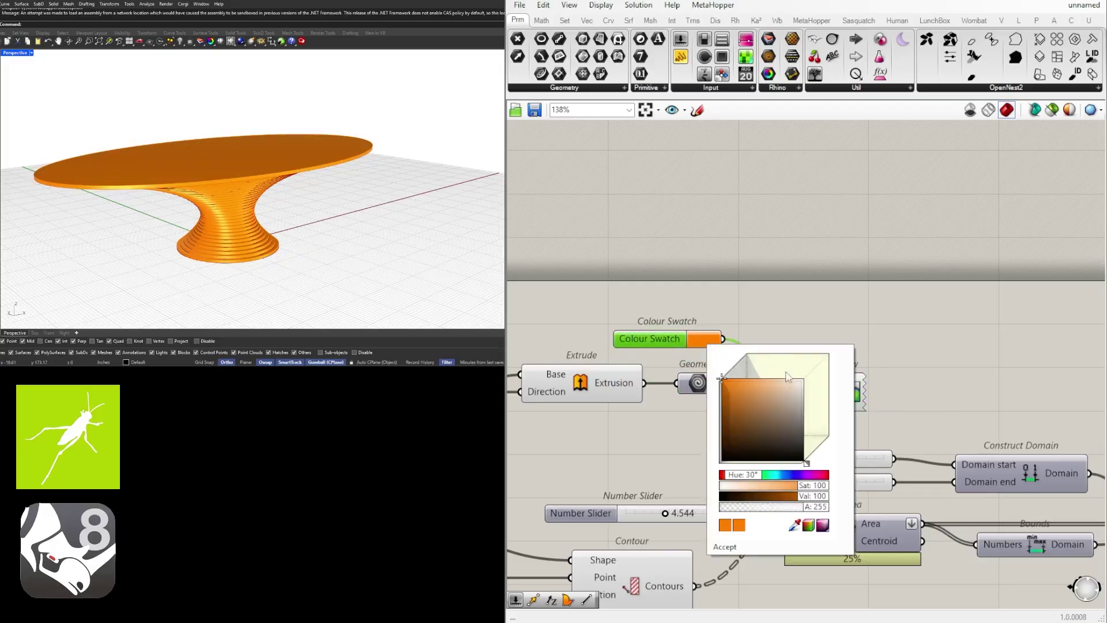
left_click_drag(756, 480, 787, 480)
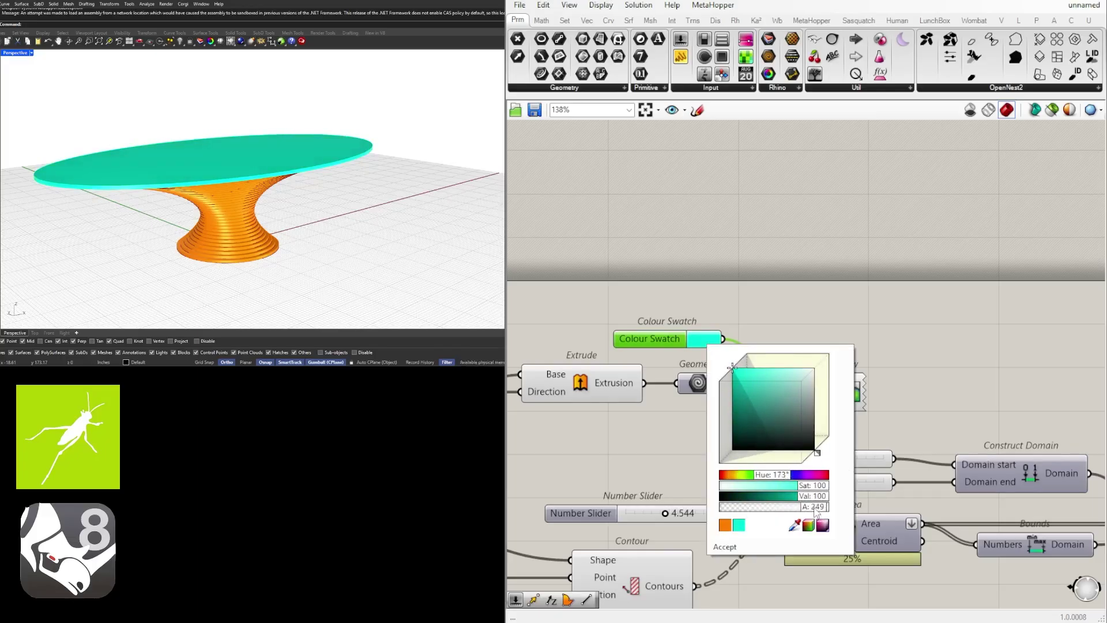
left_click_drag(806, 508, 753, 507)
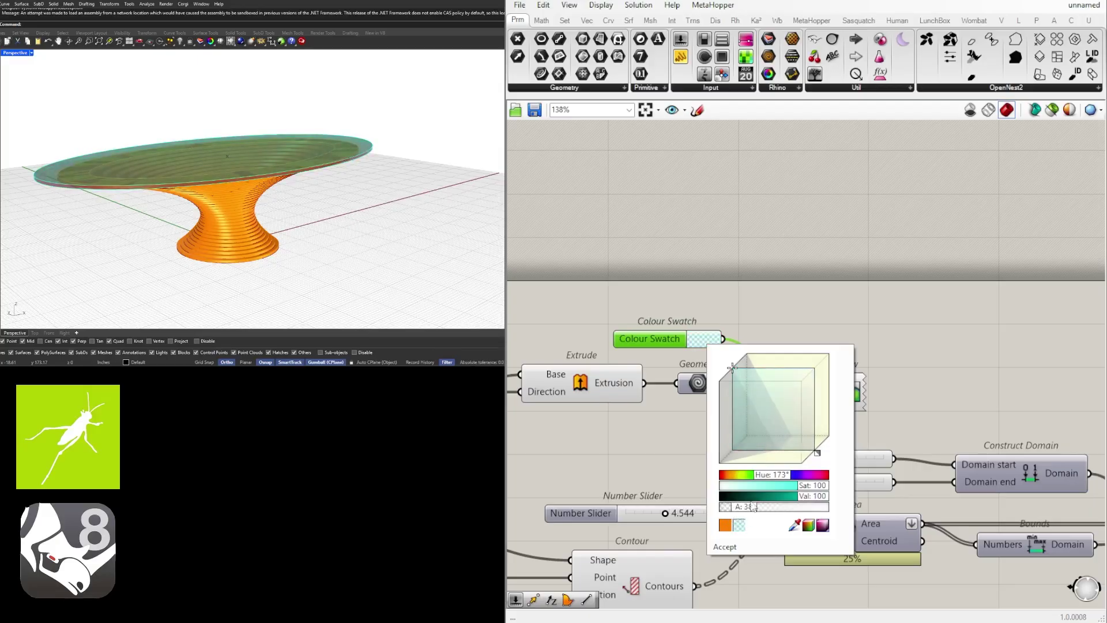
double_click(750, 507)
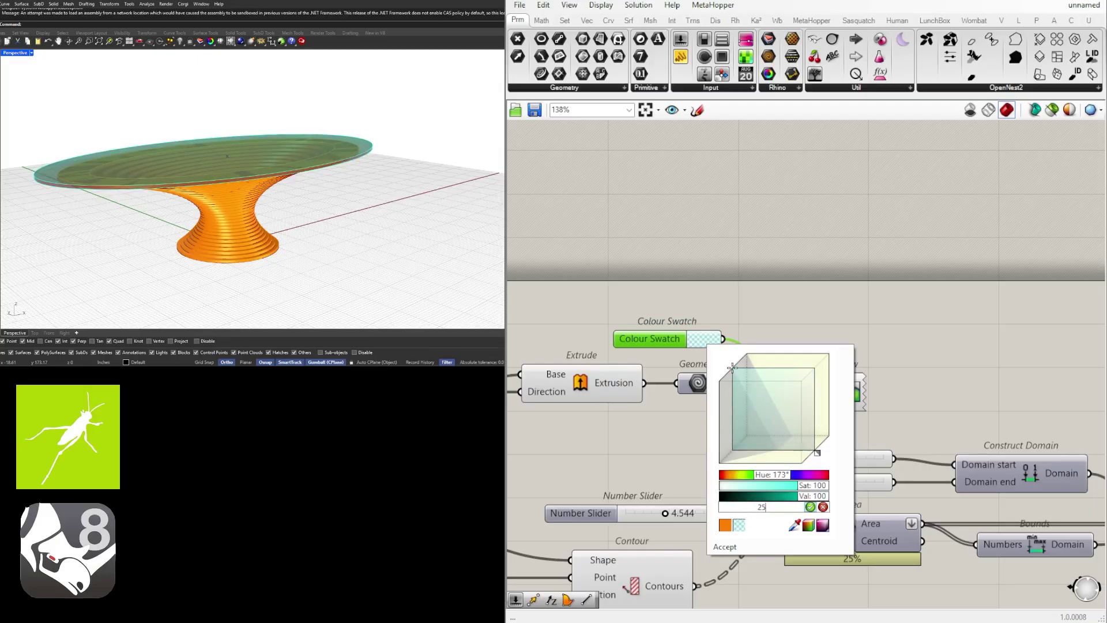
key("Return")
left_click(825, 262)
Turn off the default preview of the tabletop Extrude component
right_click_drag(662, 350, 719, 351)
left_click_drag(696, 441, 635, 371)
middle_click(637, 371)
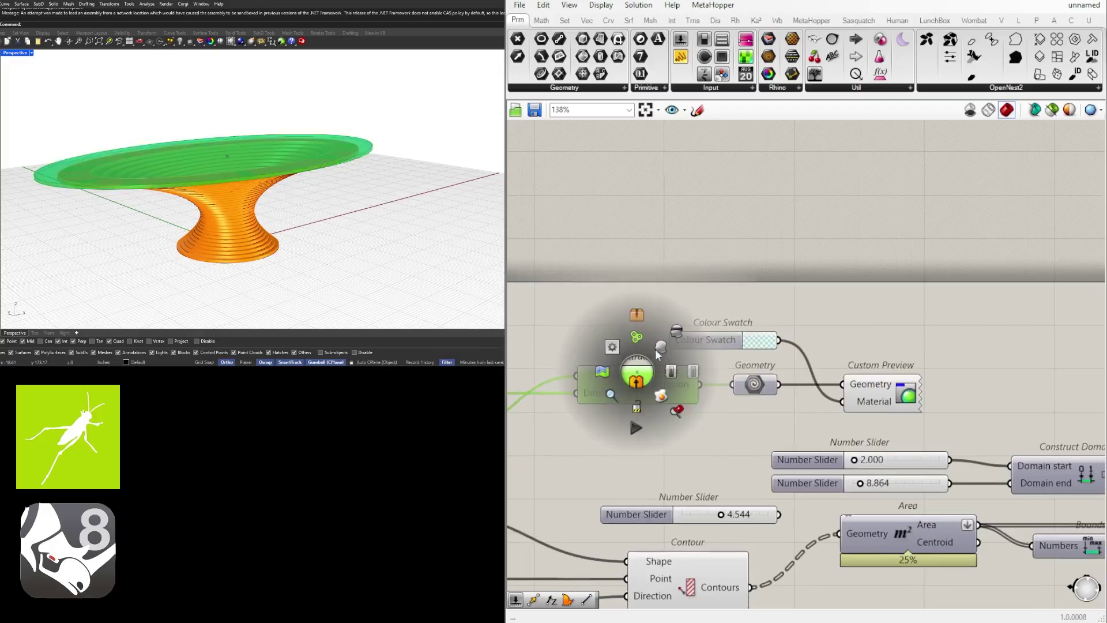
left_click(676, 330)
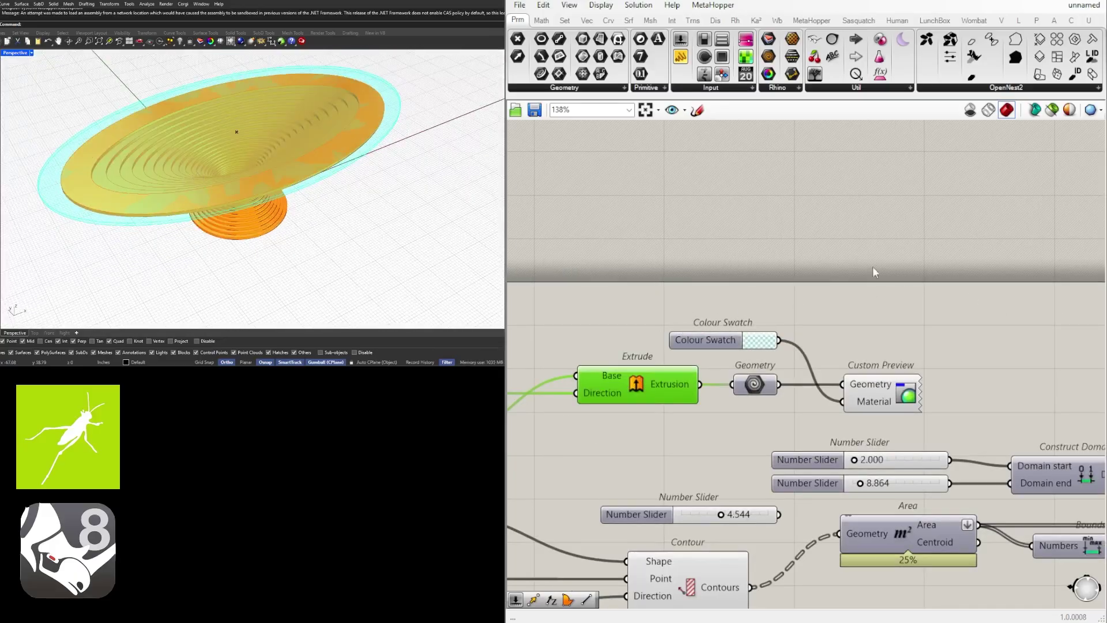
Set the tabletop swatch's saturation to 50 and shift its hue to a blue of about 223°
scroll(724, 415, "up", 1)
left_click(762, 330)
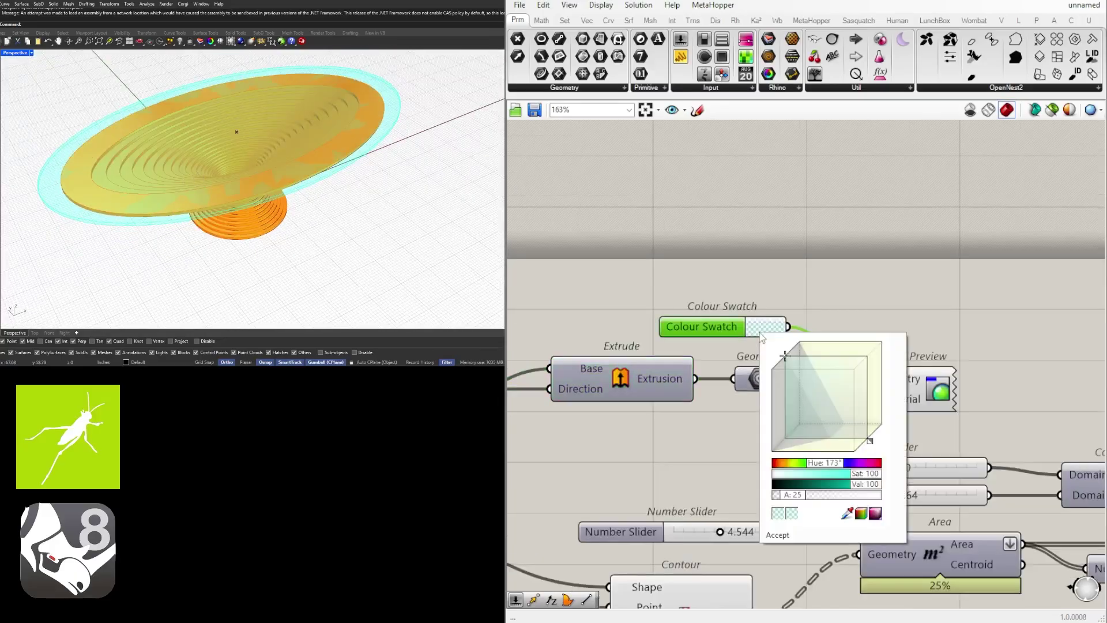
mouse_move(857, 477)
left_mouse_down()
mouse_move(825, 478)
mouse_move(839, 480)
left_mouse_up()
double_click(846, 477)
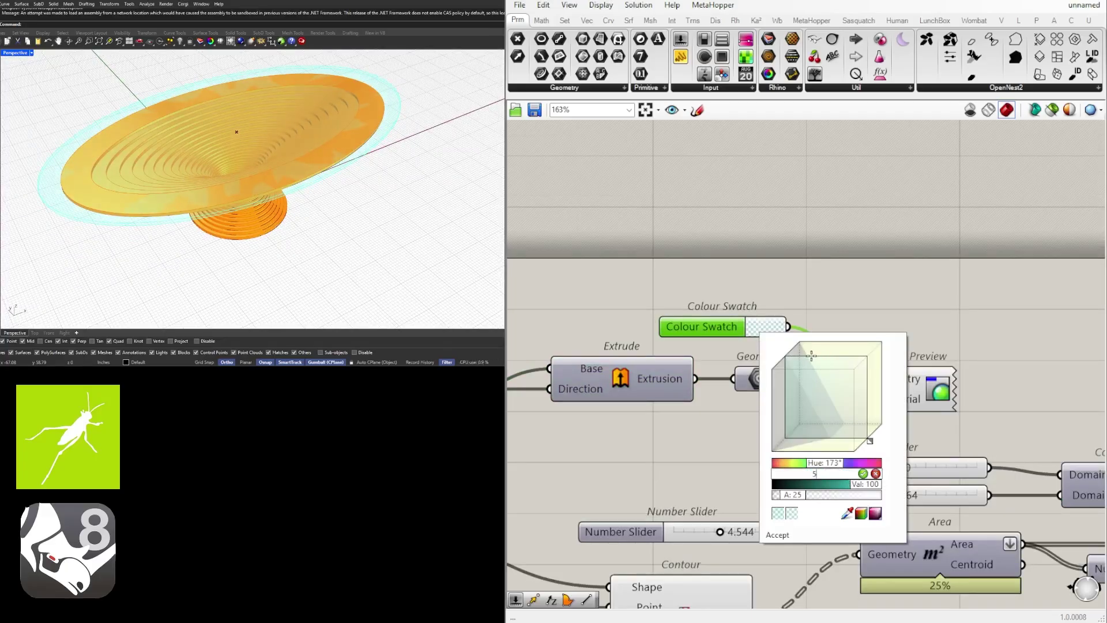
type("50")
key("Return")
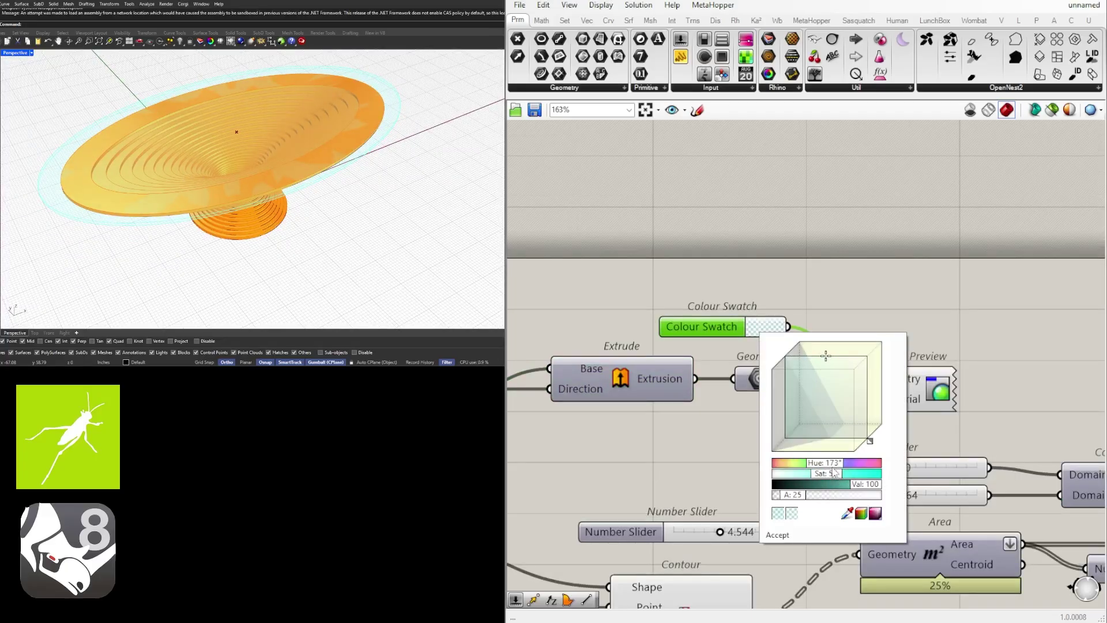
left_click_drag(830, 466, 843, 470)
double_click(846, 468)
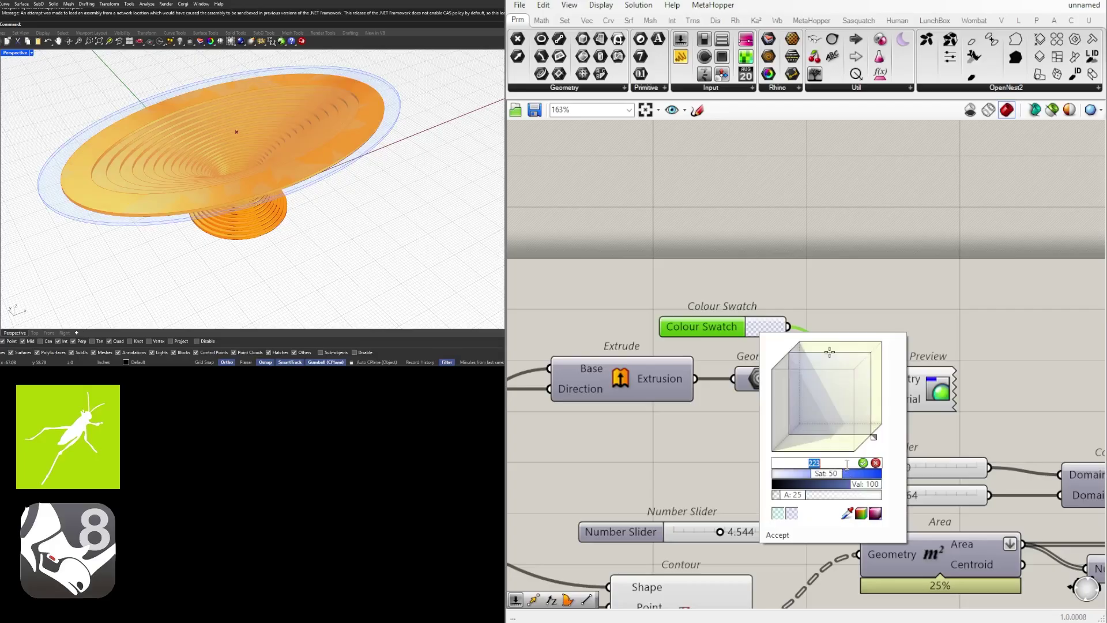
key("Return")
Delete the unconnected 4.544 number slider above the Contour component
right_click_drag(287, 226, 274, 167)
scroll(762, 363, "down", 4)
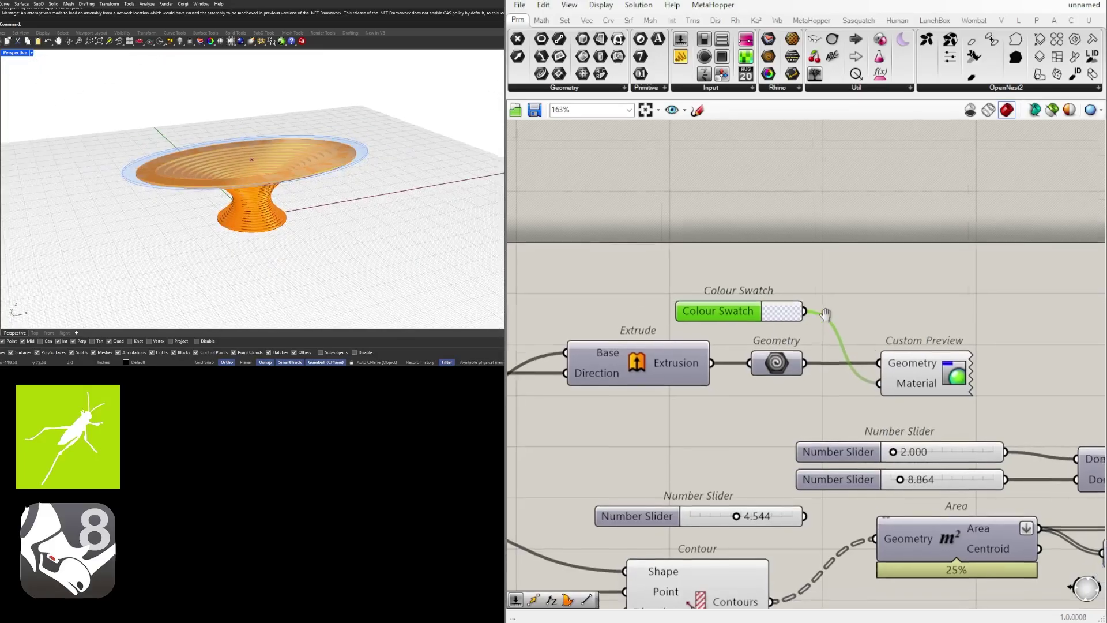
right_click_drag(762, 363, 824, 335)
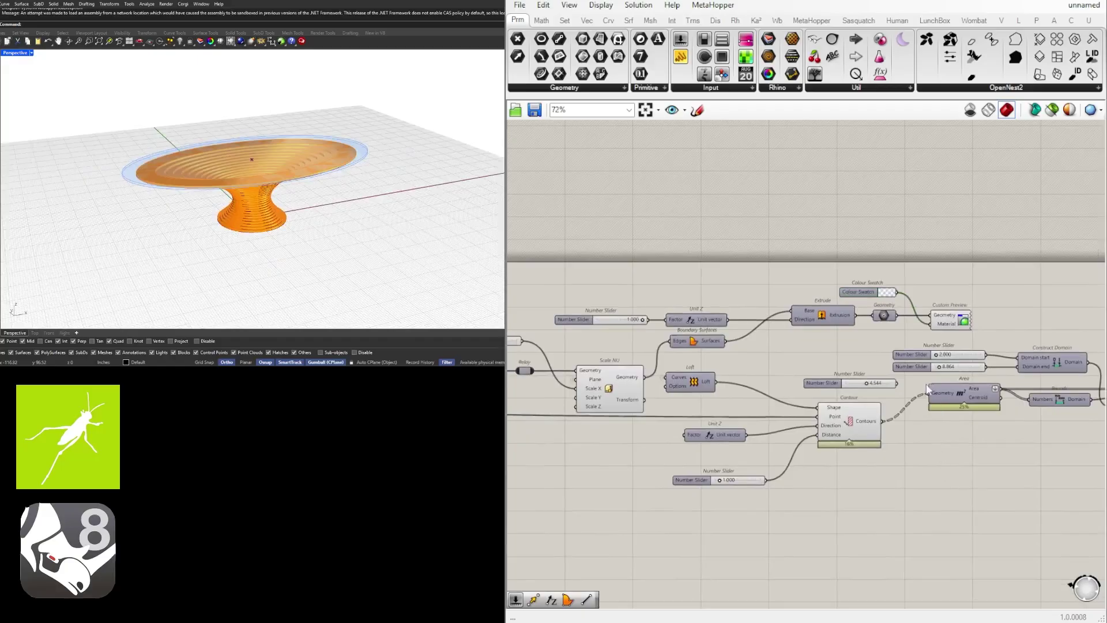
left_click(848, 384)
scroll(847, 384, "up", 2)
key("Delete")
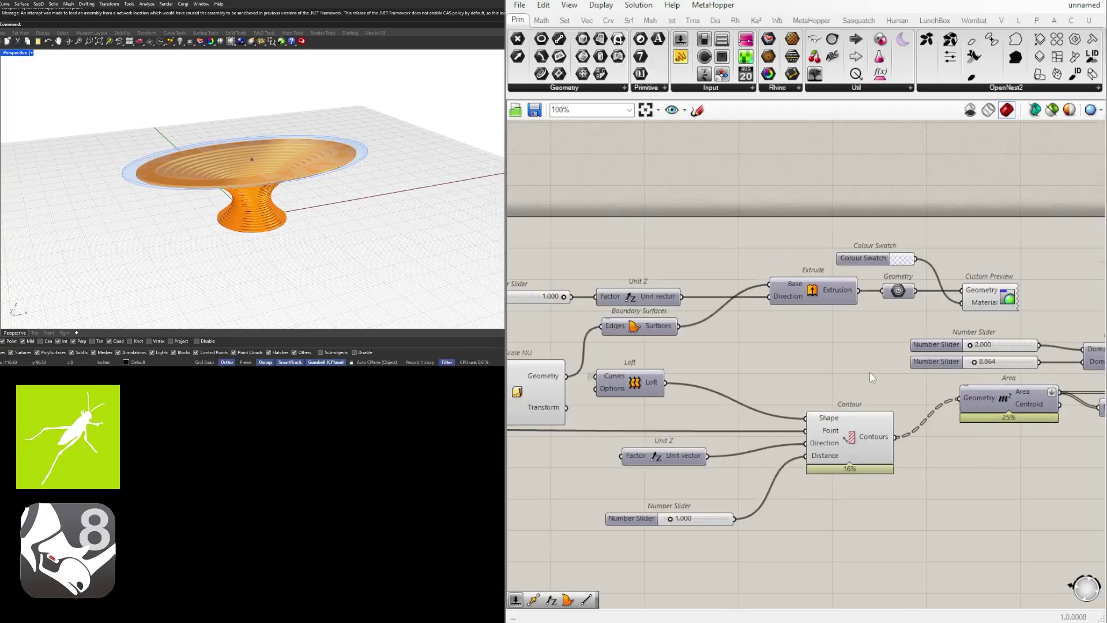
Move all ring-building components after Contour, through the orange Custom Preview, slightly down and closer to Contour
scroll(944, 352, "down", 6)
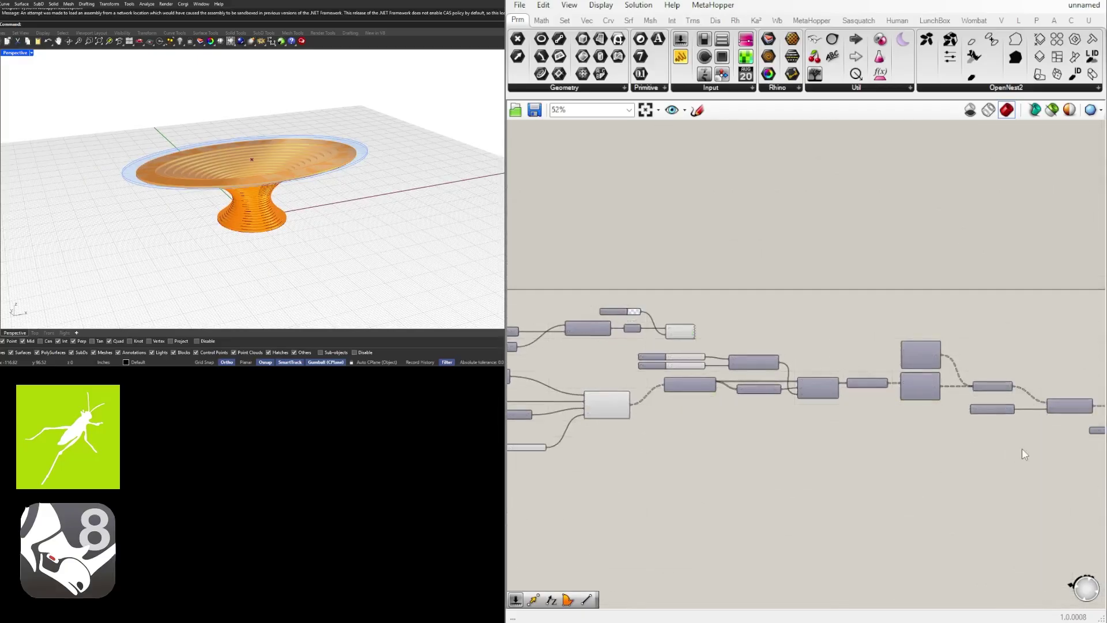
left_click_drag(977, 451, 683, 361)
scroll(784, 345, "up", 3)
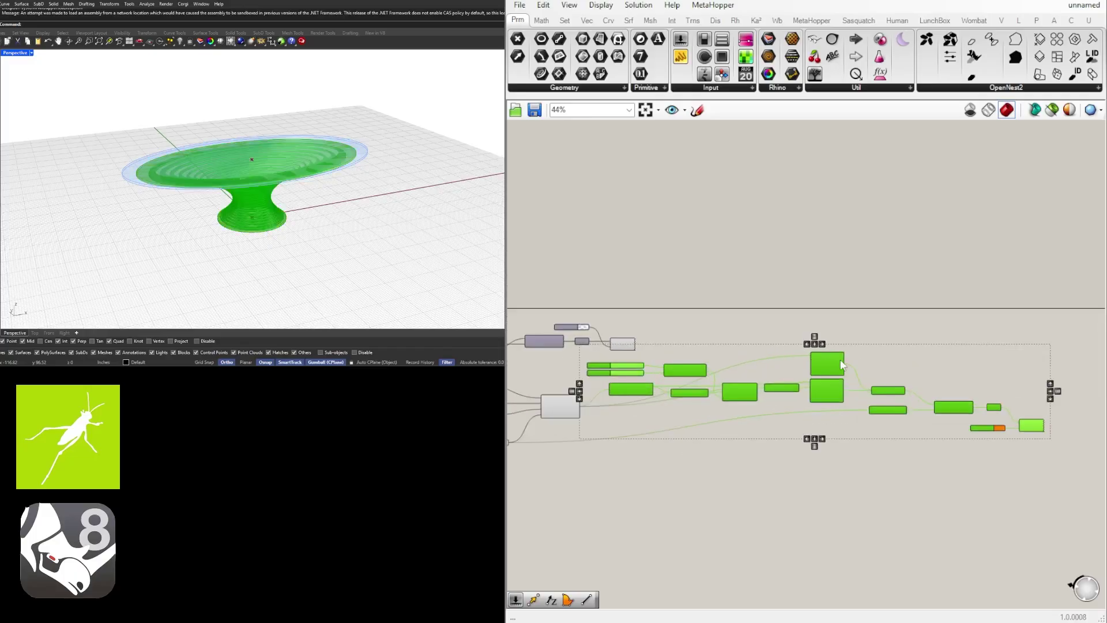
left_click(893, 351)
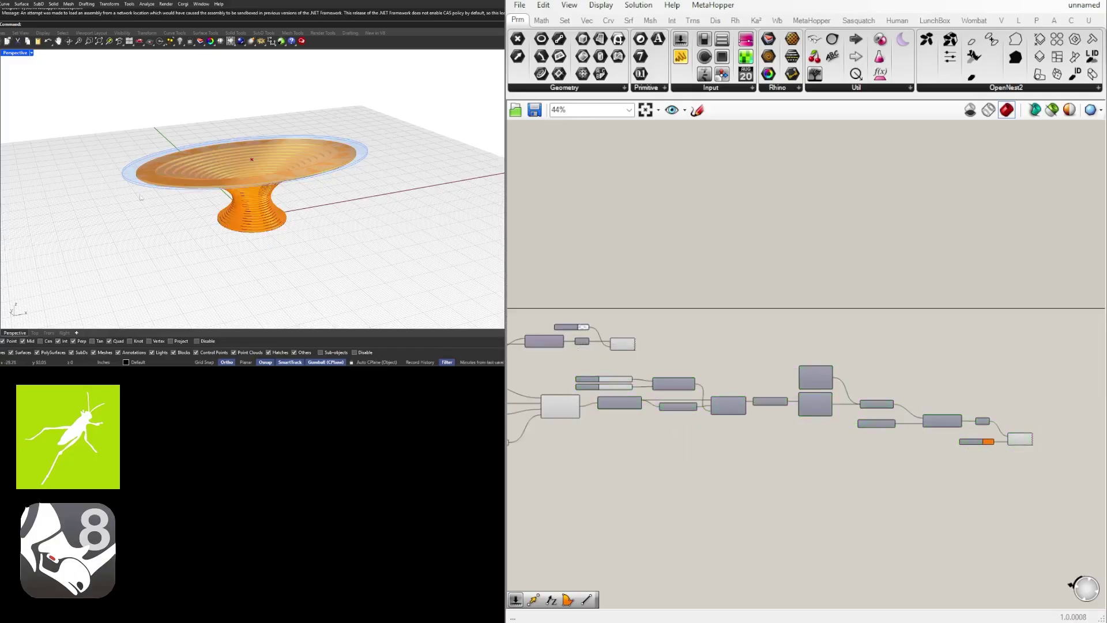
Try a value of 24 on the slider feeding the base circle's radius division and view the table from the side
scroll(597, 474, "up", 6)
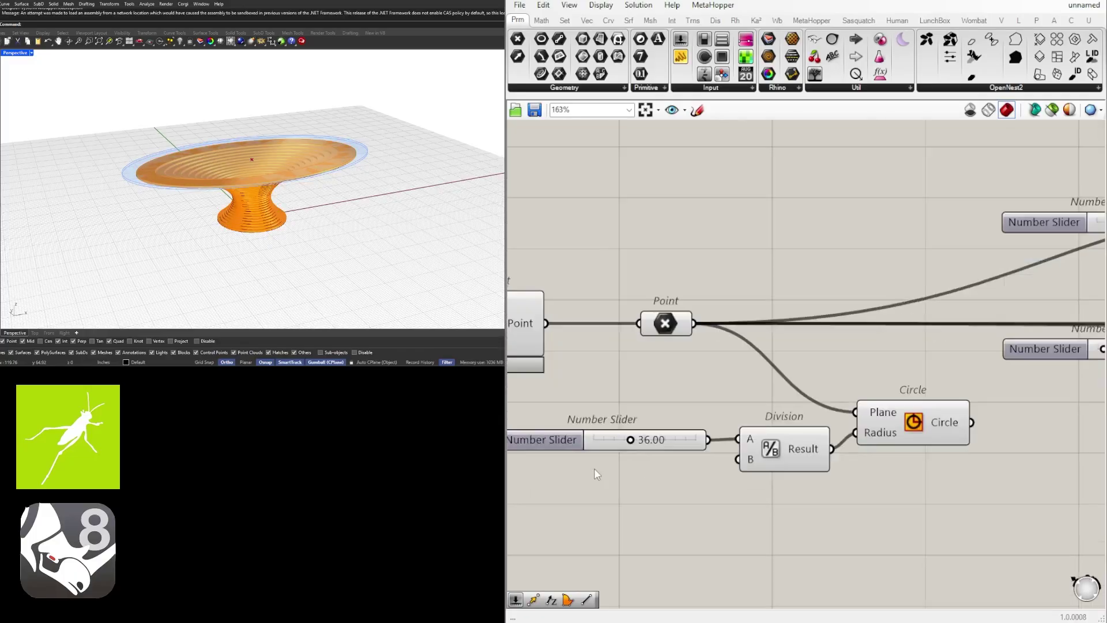
left_click_drag(919, 420, 922, 420)
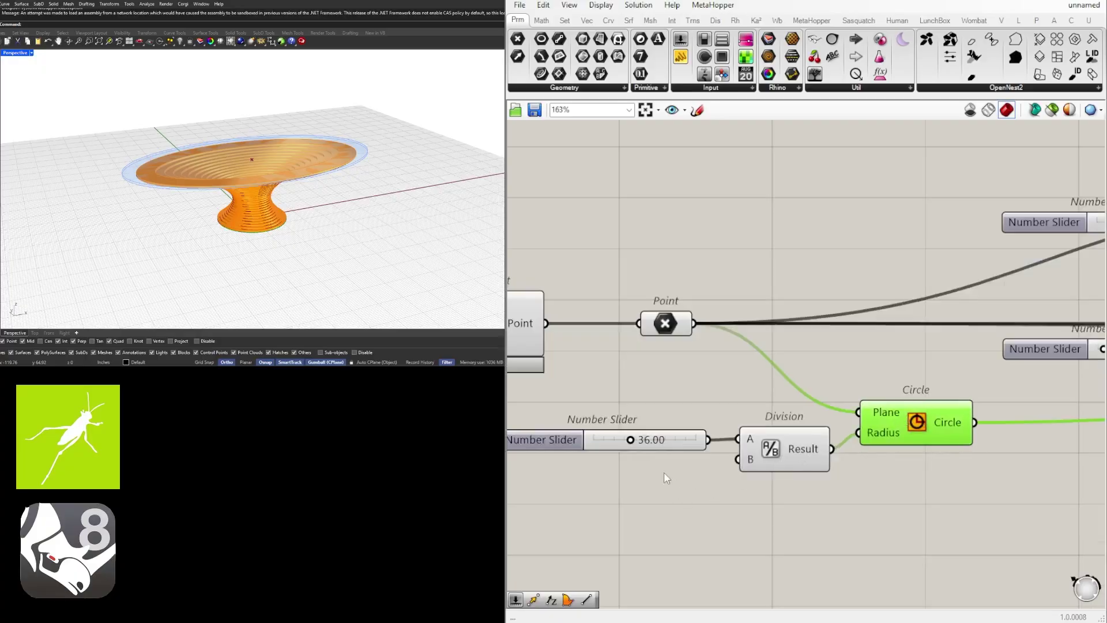
scroll(565, 464, "up", 3)
double_click(725, 419)
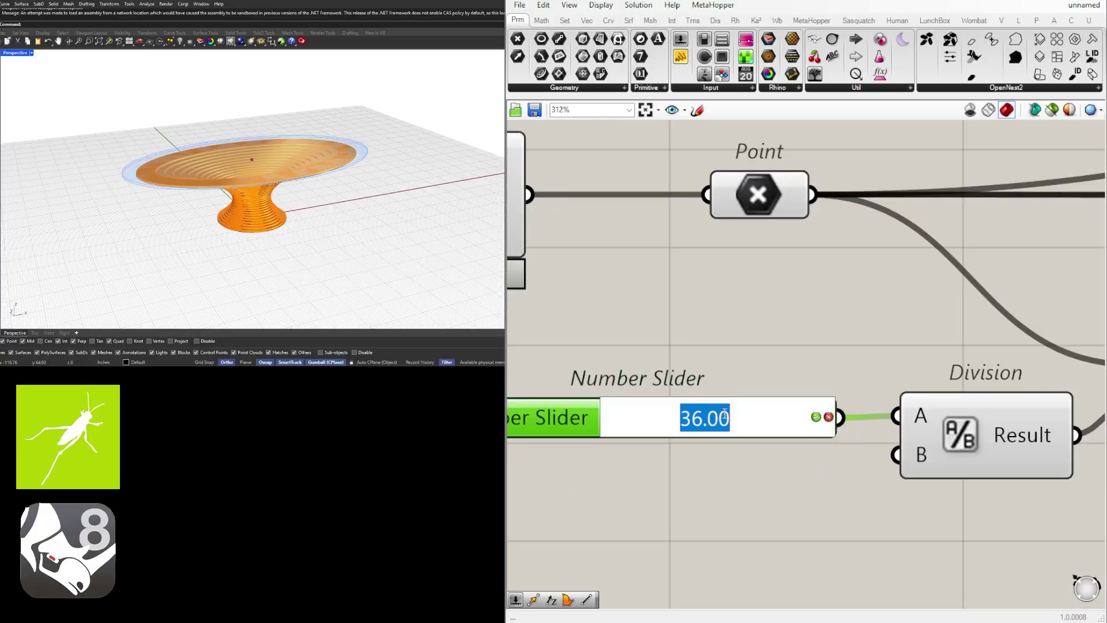
type("24")
key("Return")
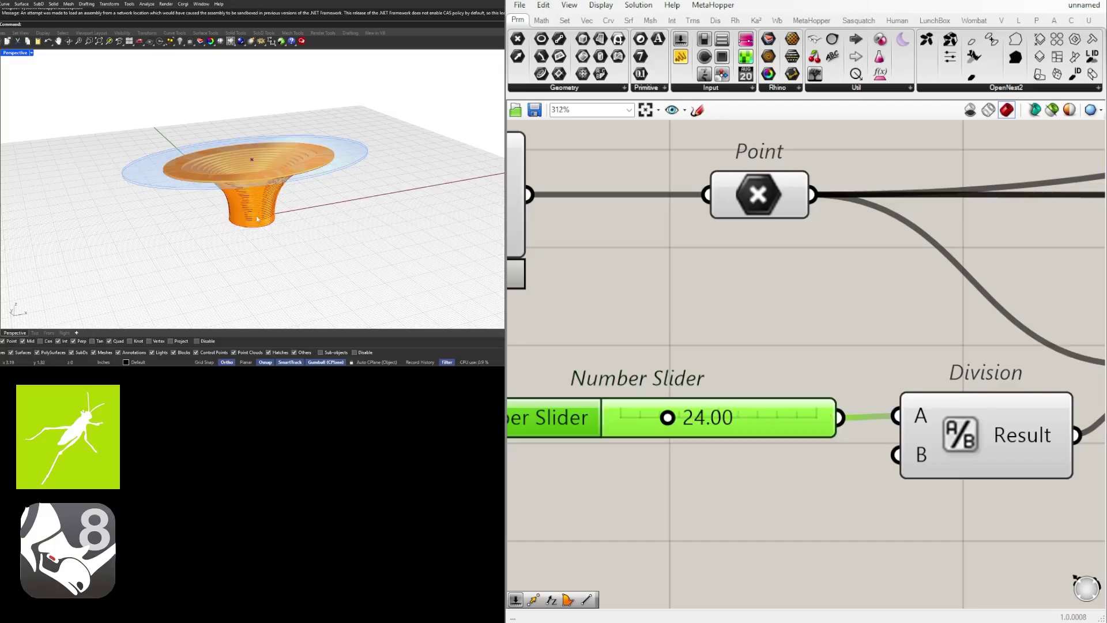
right_click_drag(259, 232, 87, 220)
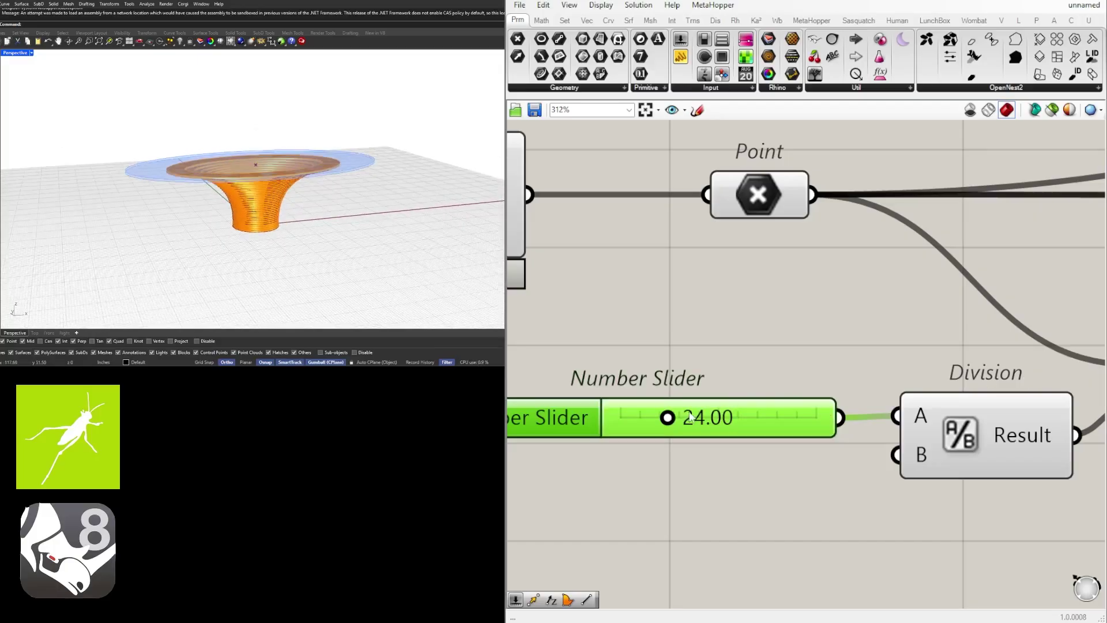
Set the slider feeding the base circle's radius division to 48
double_click(672, 422)
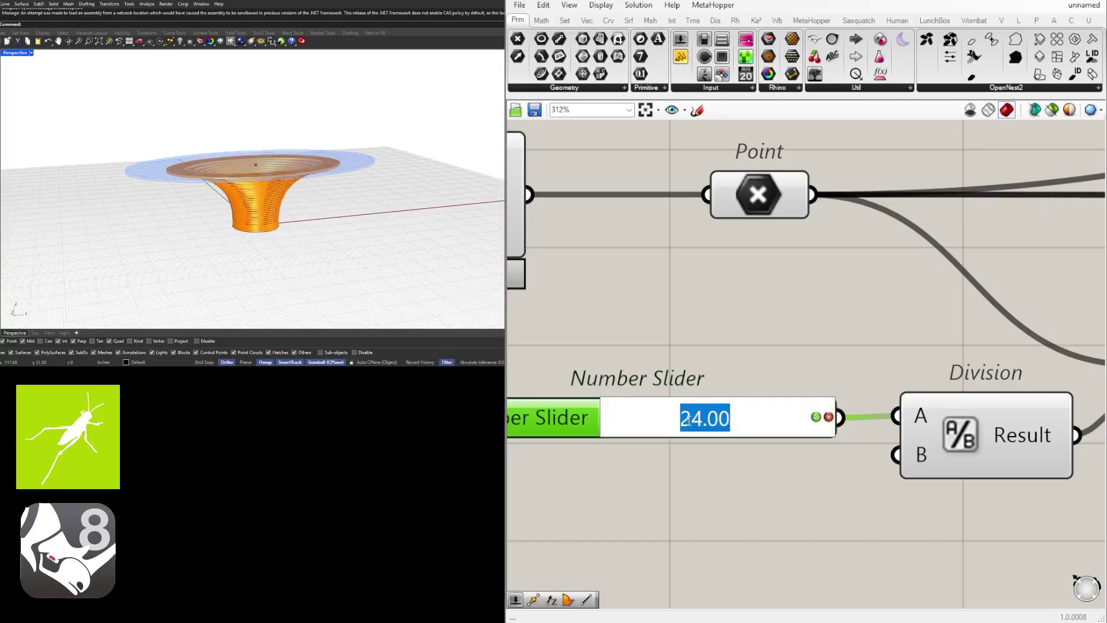
type("48")
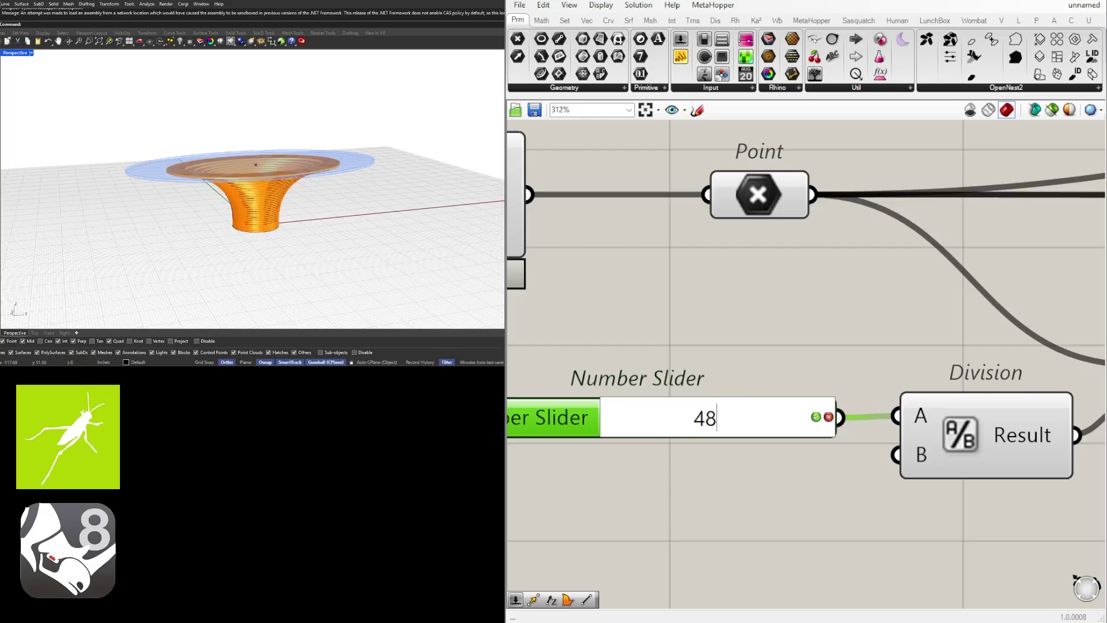
key("Return")
Set the slider feeding the top circle's radius division to 84 and view the table from the side
scroll(766, 344, "down", 3)
scroll(767, 344, "down", 3)
right_click_drag(852, 349, 735, 384)
right_click_drag(1026, 280, 814, 291)
right_click_drag(947, 298, 641, 344)
scroll(643, 342, "down", 1)
scroll(647, 341, "up", 4)
double_click(647, 341)
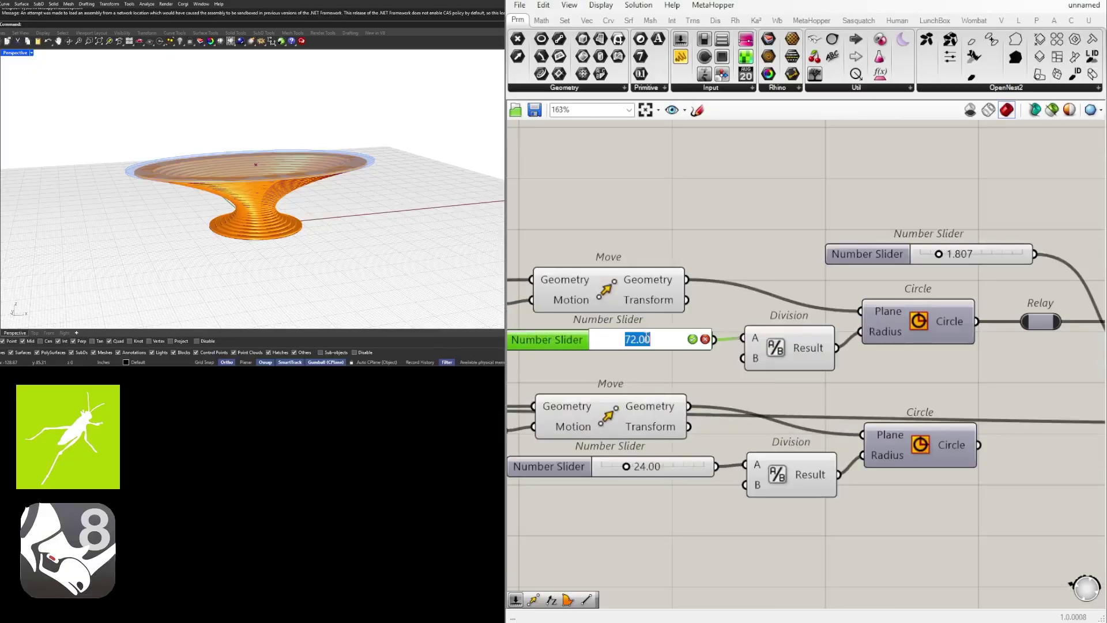
type("84")
key("Return")
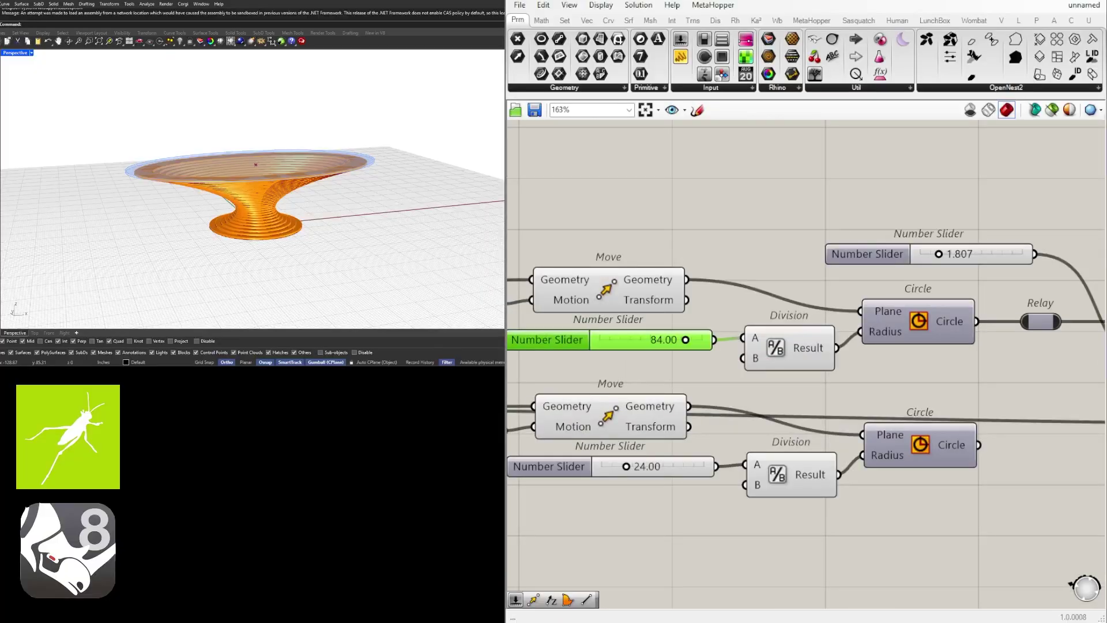
right_click_drag(110, 132, 85, 132)
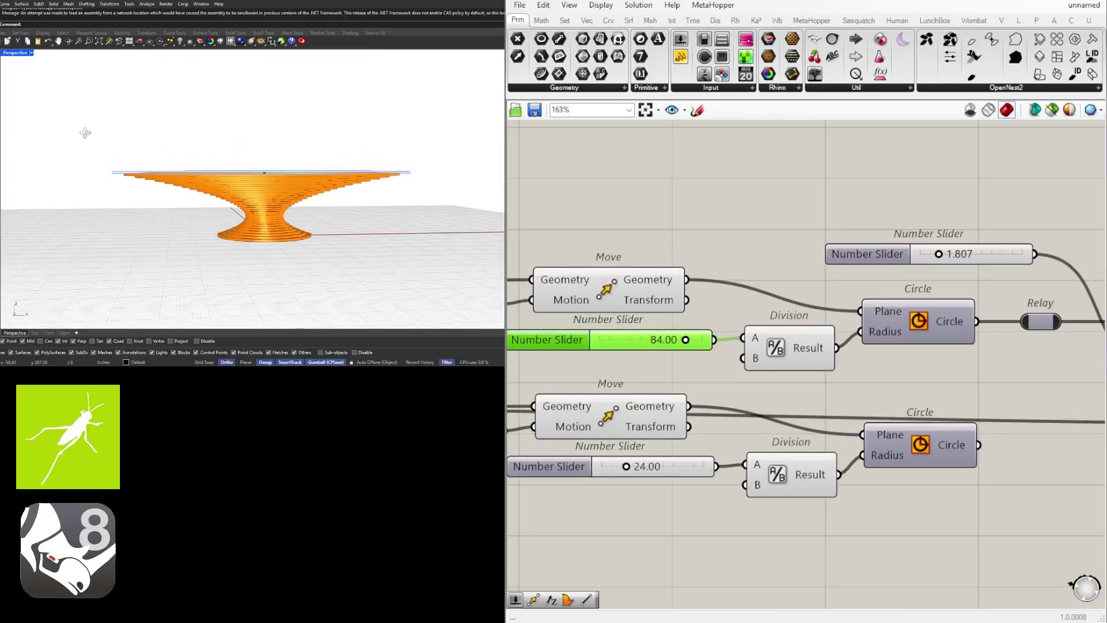
scroll(767, 332, "down", 3)
right_click_drag(980, 365, 910, 376)
right_click_drag(672, 415, 845, 406)
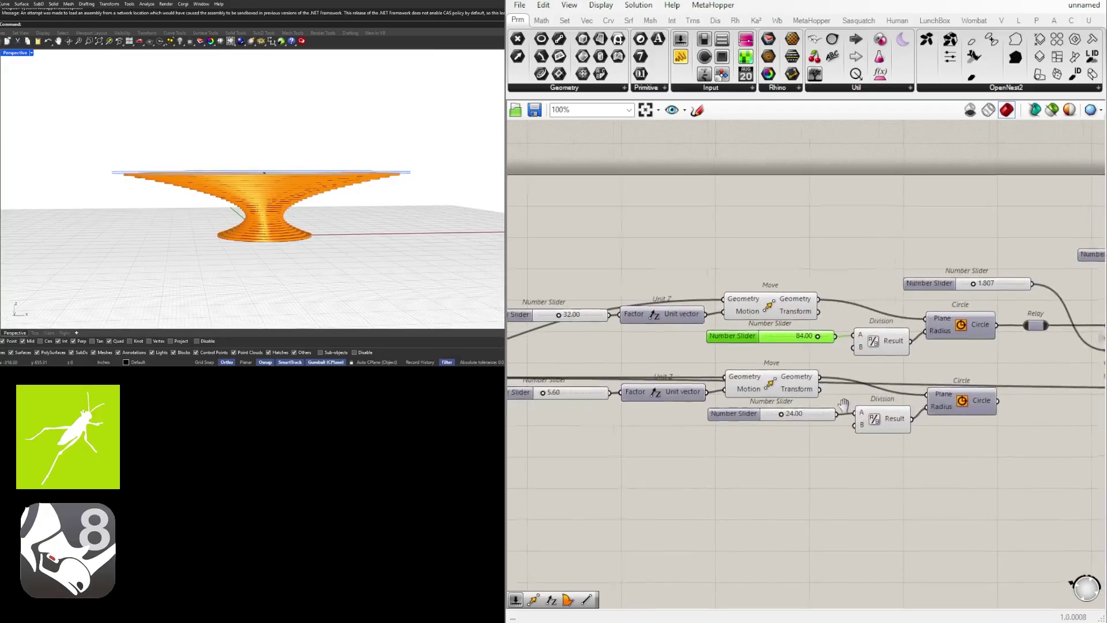
Set the top circle's height slider to 36 and raise the middle circle's height slider to about 10.13
scroll(542, 324, "up", 3)
right_click_drag(530, 324, 706, 317)
scroll(705, 317, "up", 2)
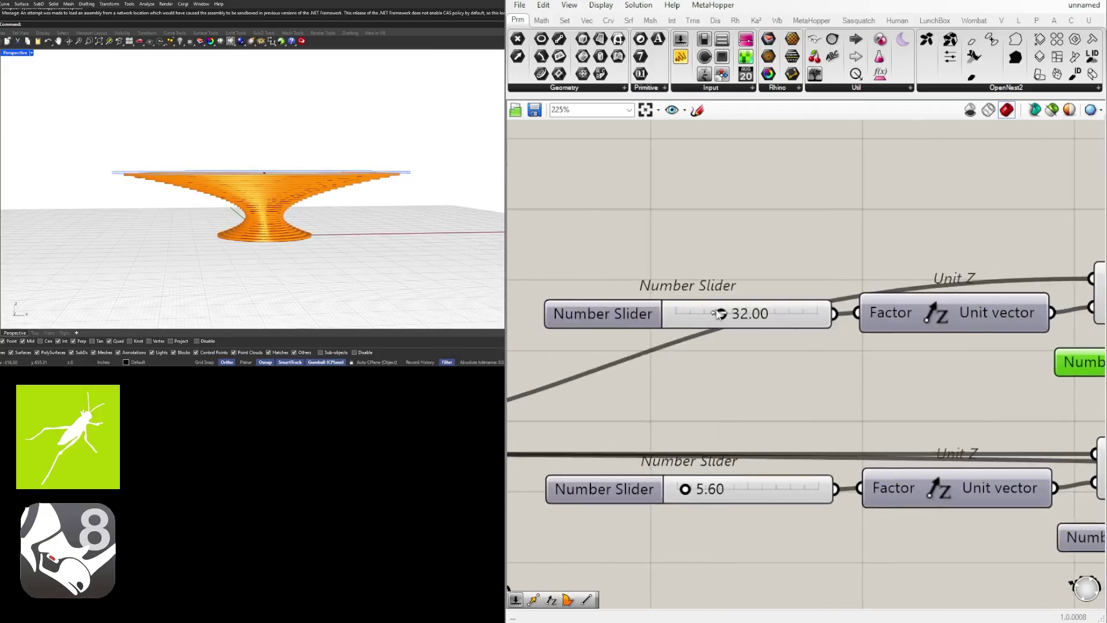
left_click_drag(719, 313, 765, 321)
double_click(765, 320)
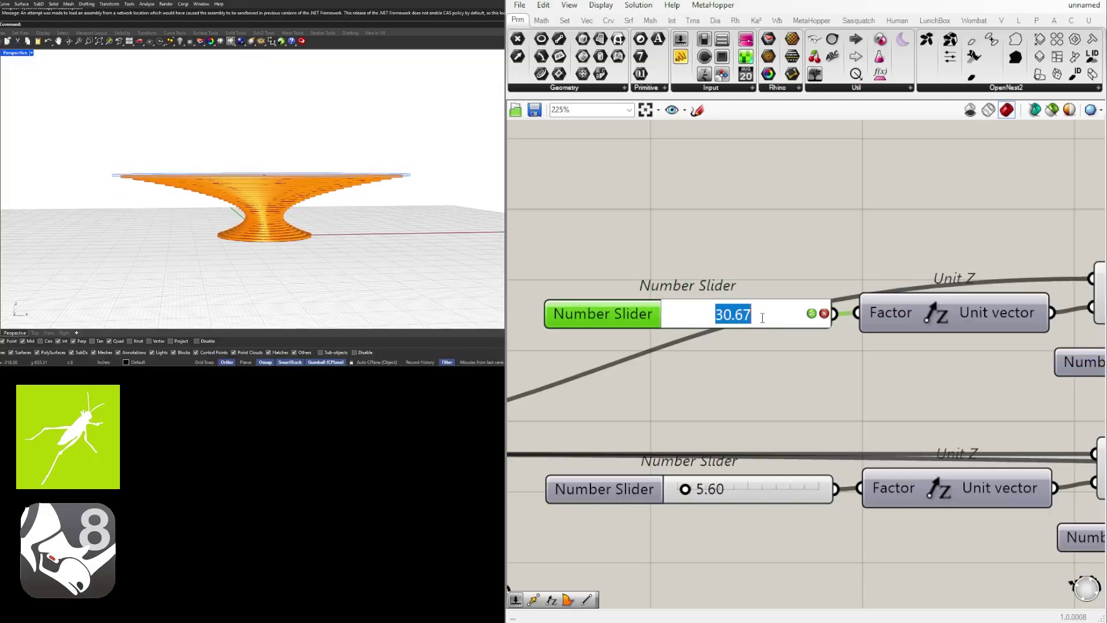
type("36")
key("Return")
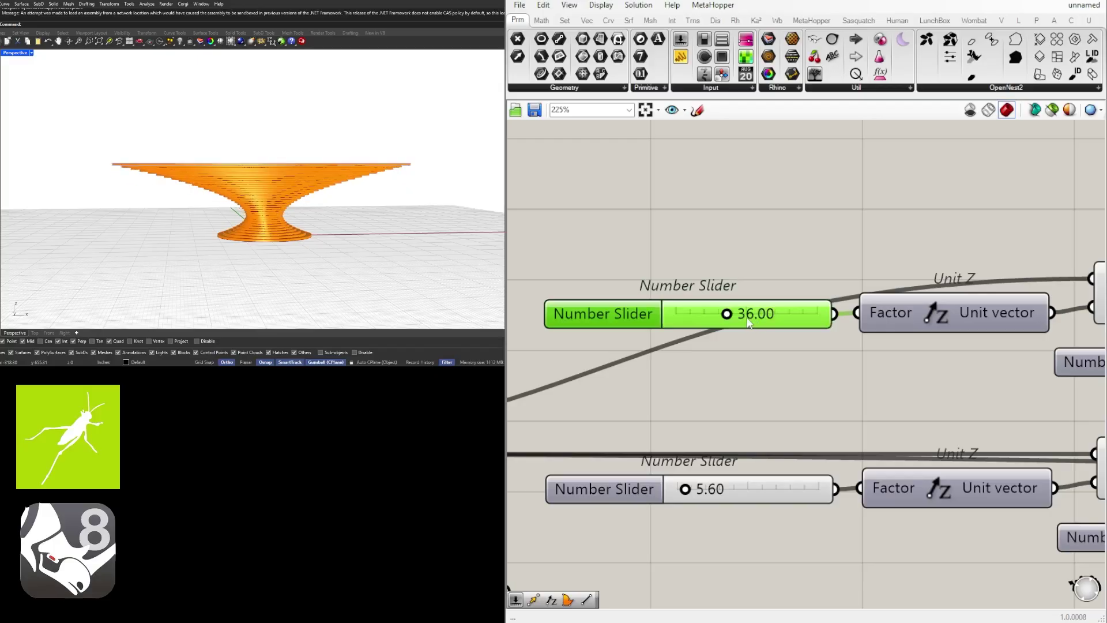
scroll(712, 412, "up", 2)
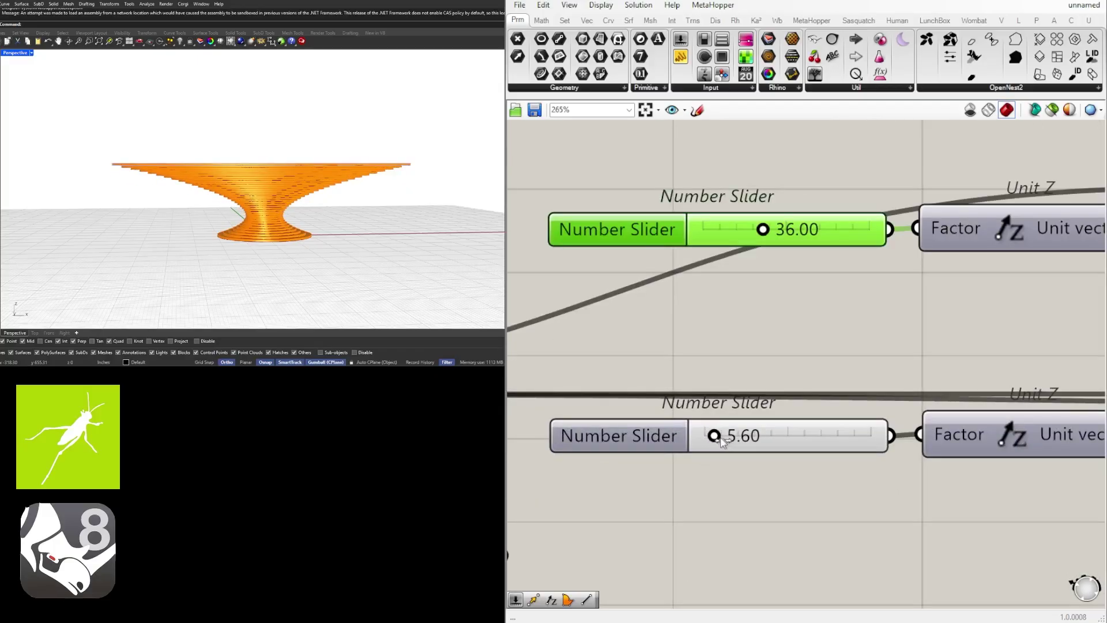
left_click_drag(720, 441, 721, 441)
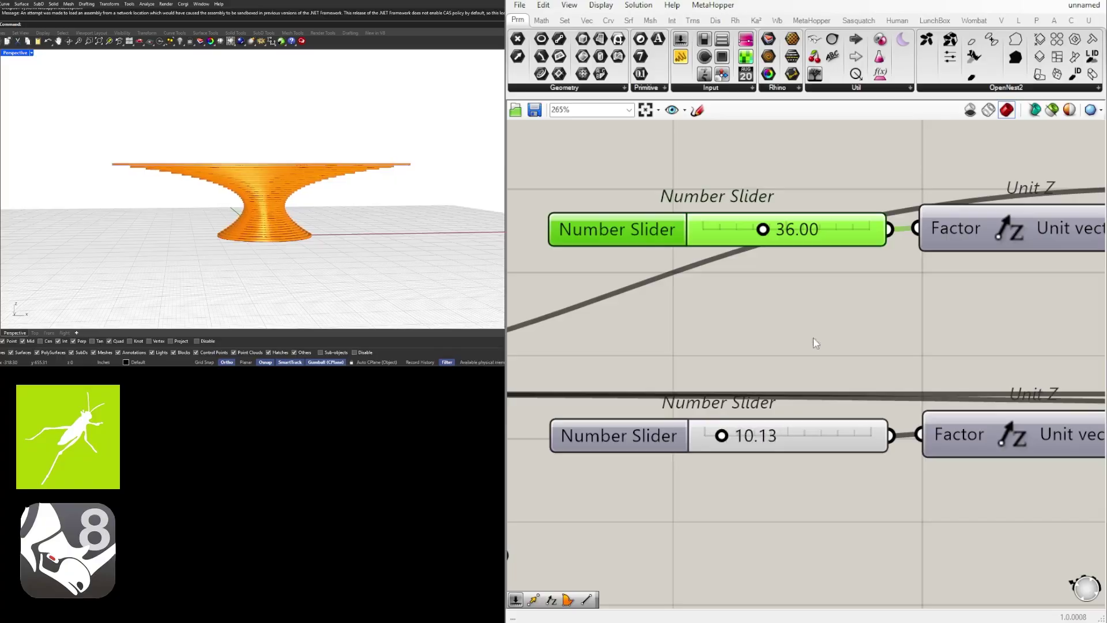
Change the Loft component's loft type to Loose and commit the option
scroll(812, 337, "down", 4)
right_click_drag(813, 336, 766, 350)
scroll(766, 351, "up", 3)
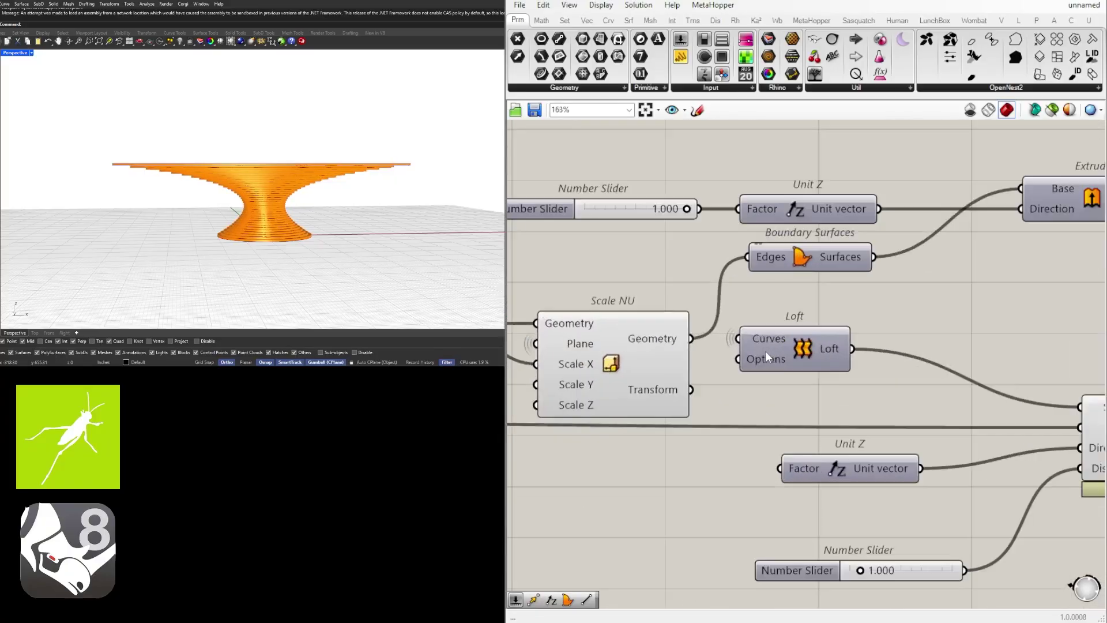
right_click(766, 354)
mouse_move(854, 467)
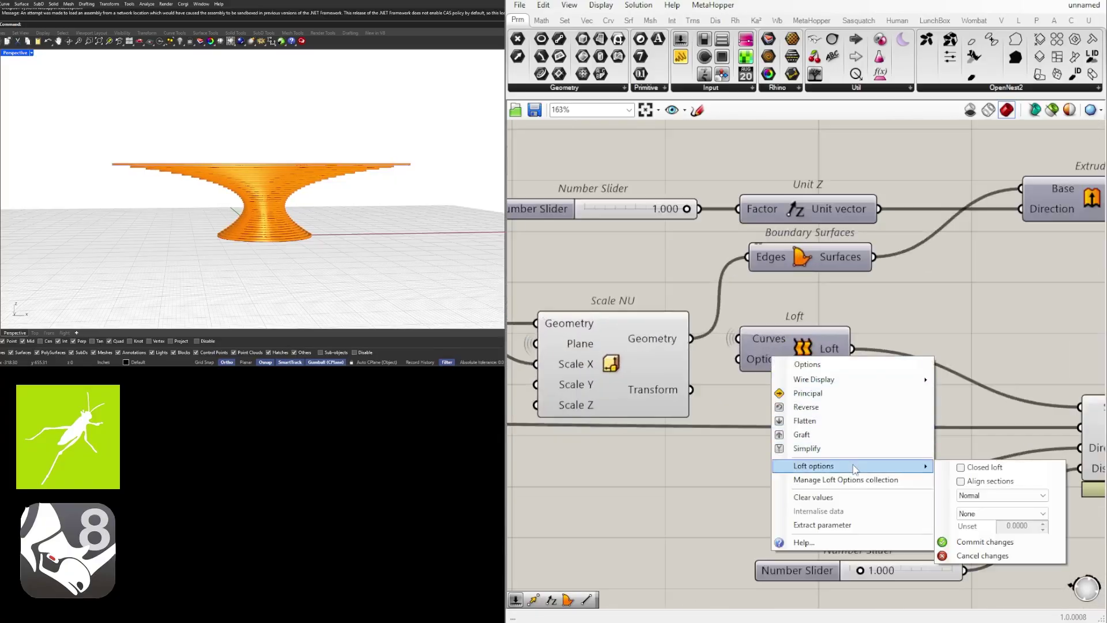
left_click(984, 494)
left_click(989, 514)
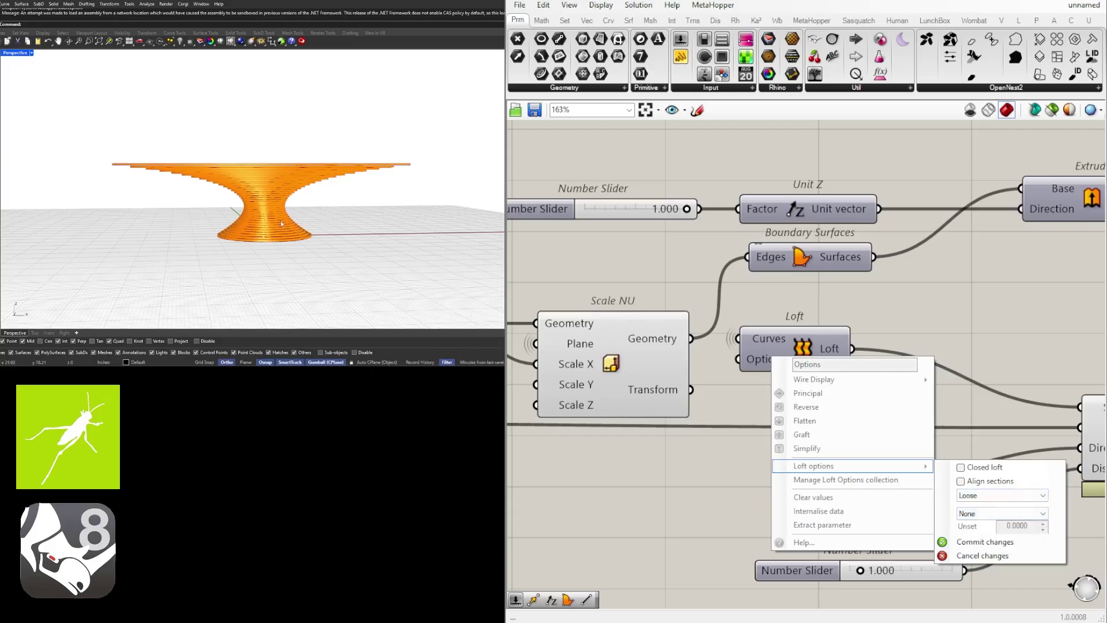
left_click(984, 542)
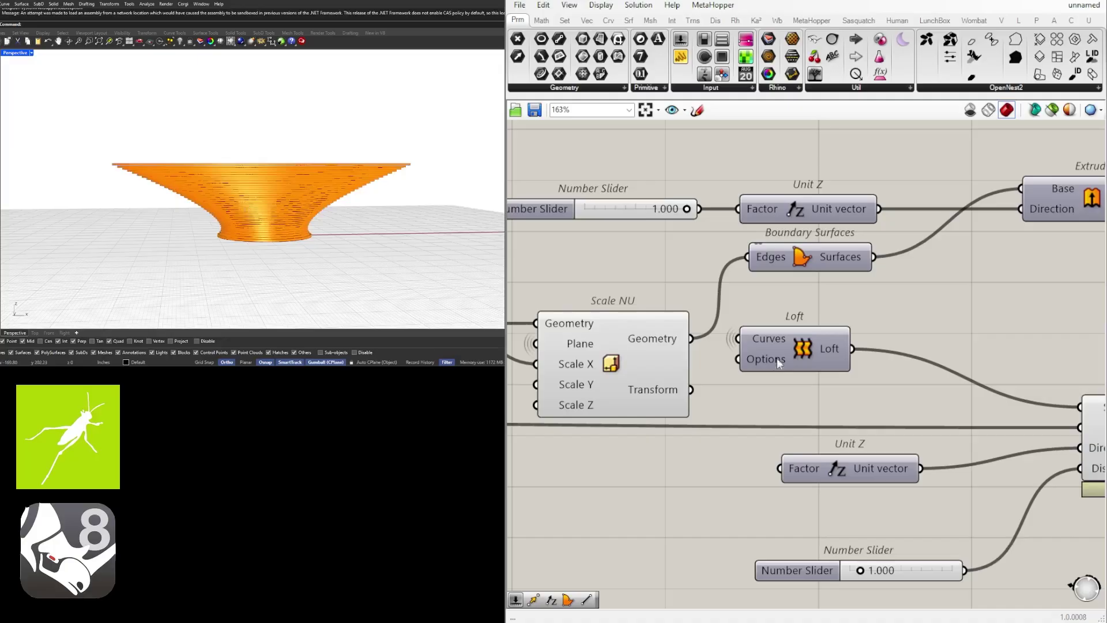
Raise the middle circle's height slider to about 32.38 and inspect the table's profile
scroll(777, 357, "down", 4)
right_click_drag(688, 403, 1070, 411)
scroll(628, 378, "up", 6)
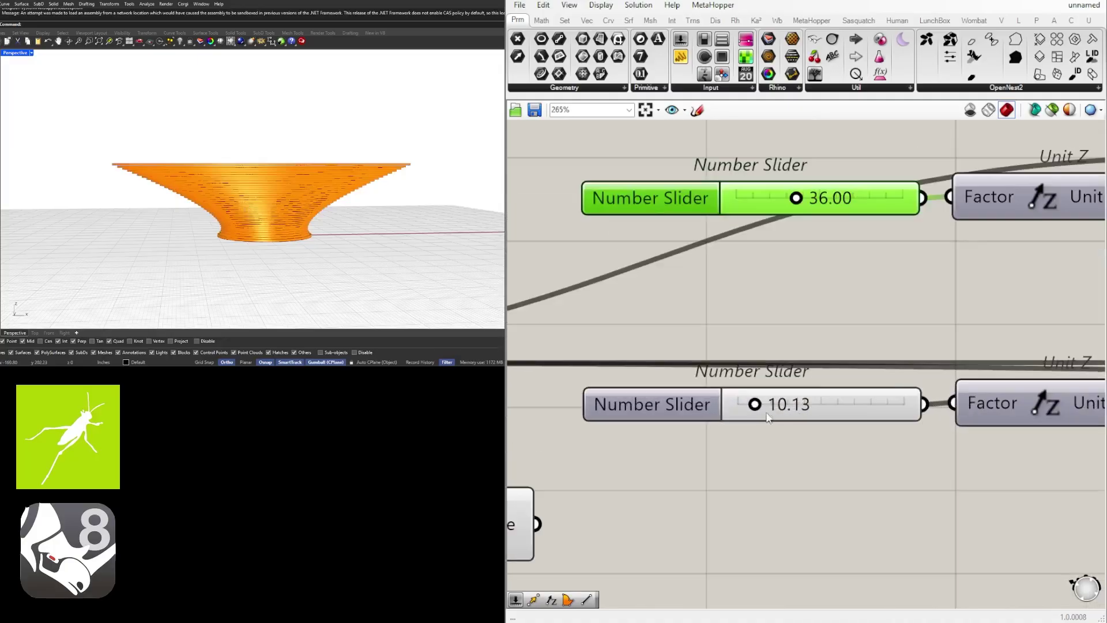
left_click_drag(770, 409, 798, 410)
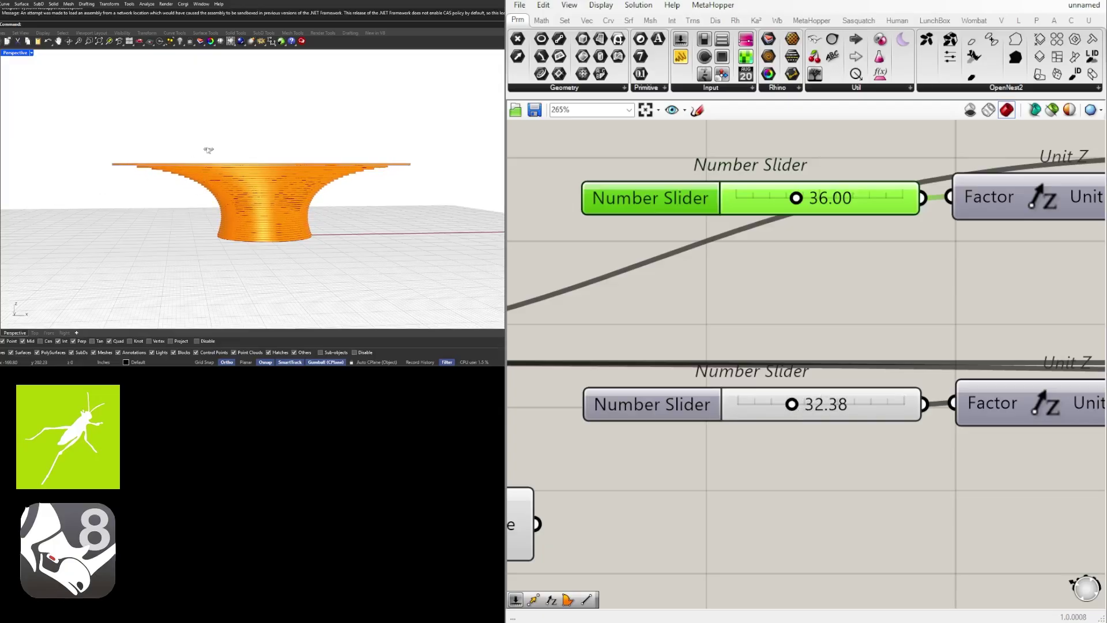
right_click_drag(208, 150, 233, 153)
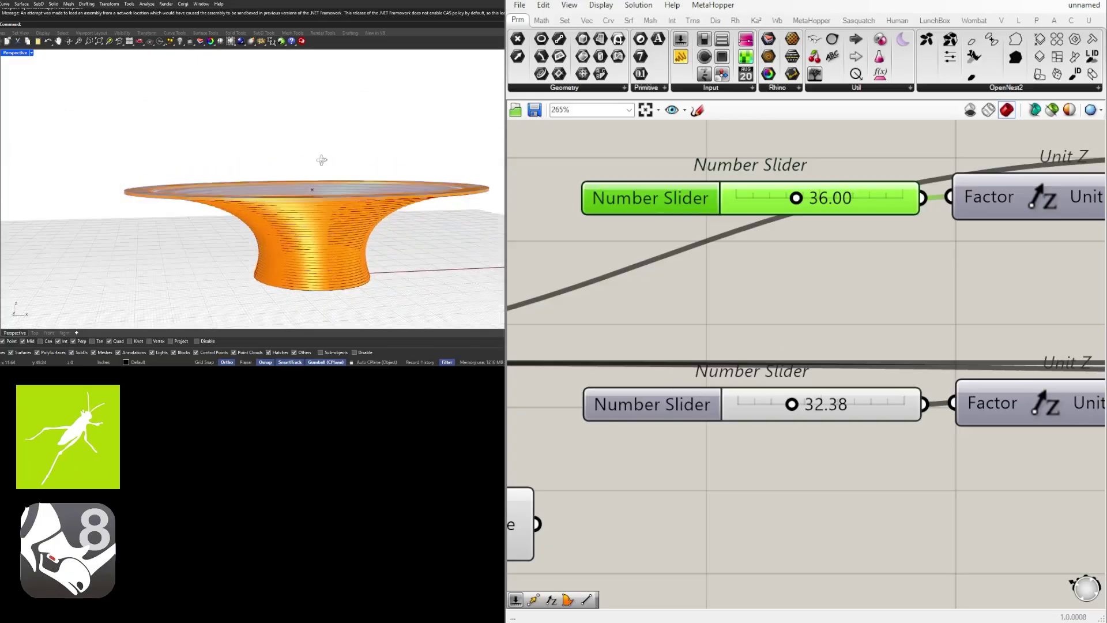
Set the slider feeding the middle circle's radius division to 12
scroll(901, 329, "down", 5)
right_click_drag(901, 402, 535, 408)
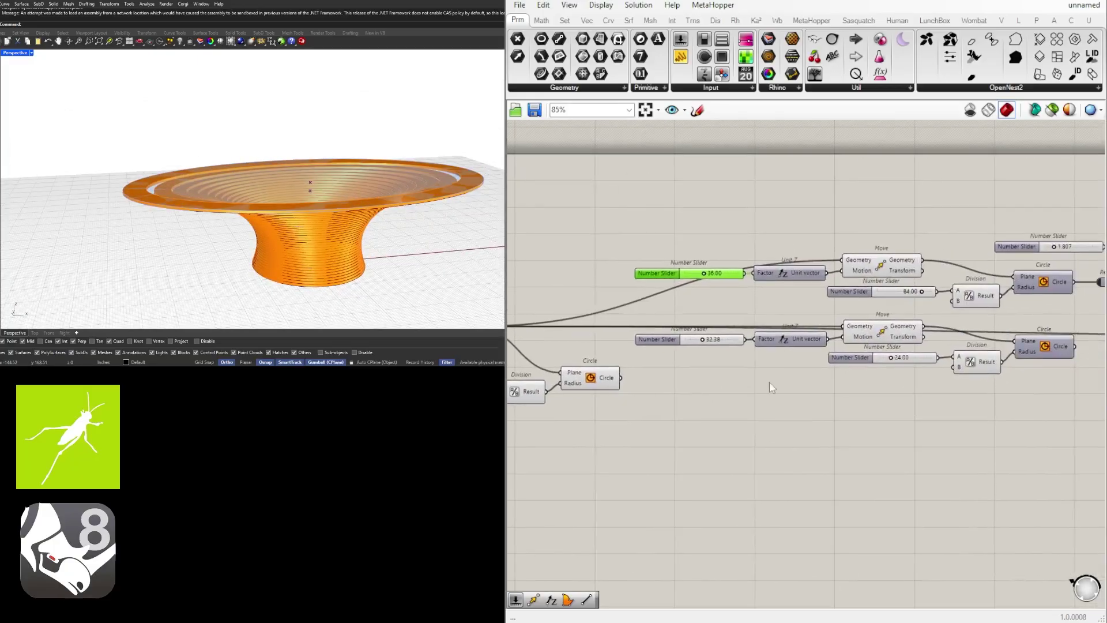
right_click_drag(789, 345, 652, 349)
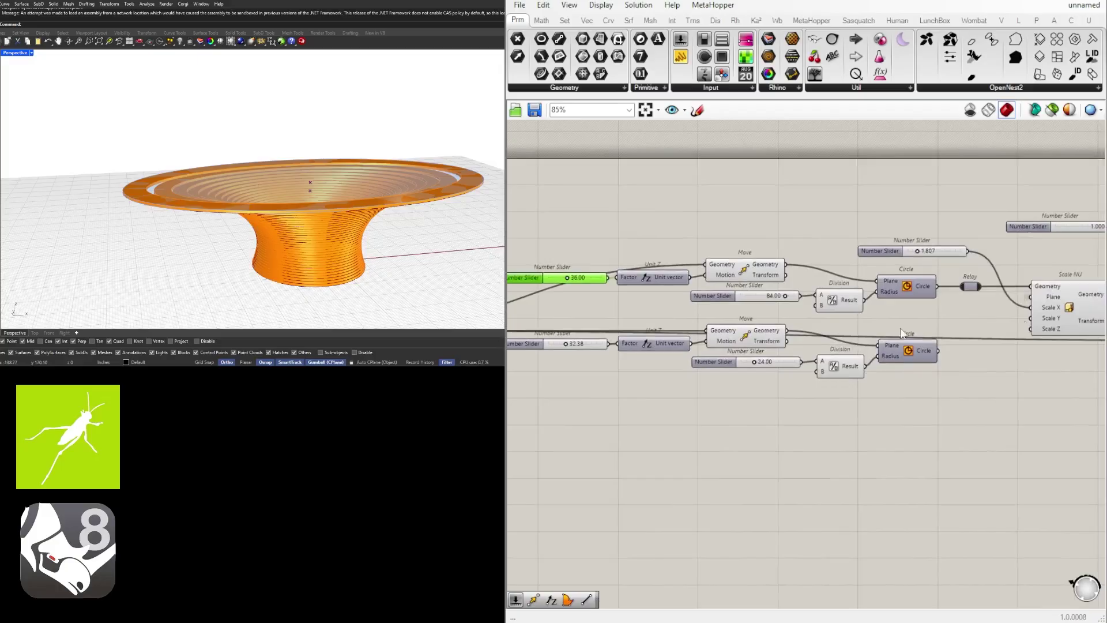
scroll(759, 354, "up", 9)
left_click_drag(711, 417, 713, 421)
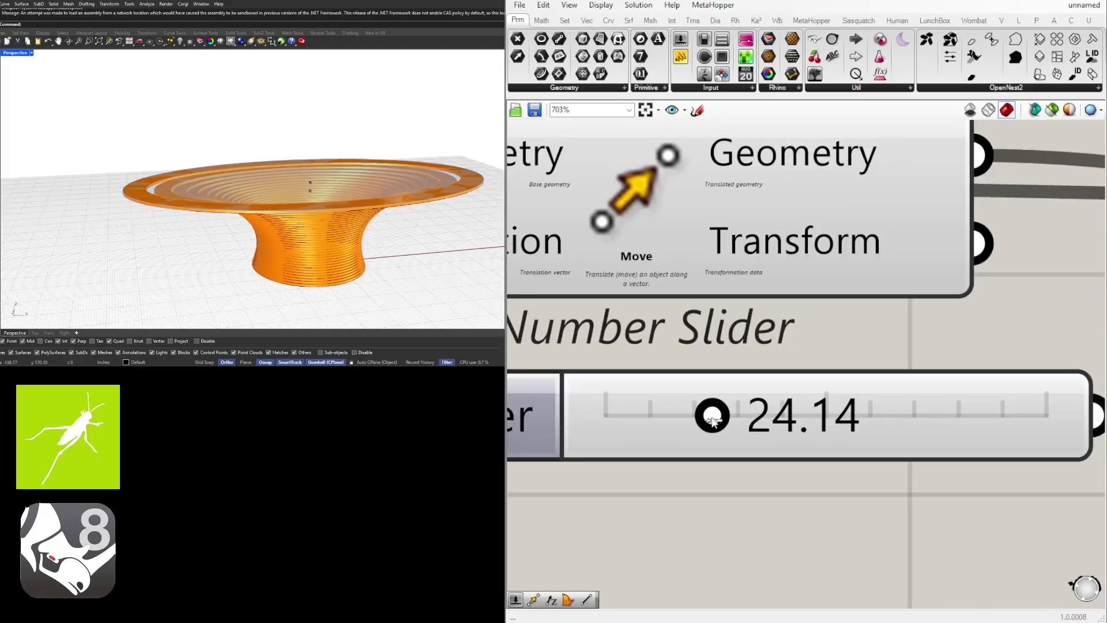
double_click(747, 424)
type("12")
key("Return")
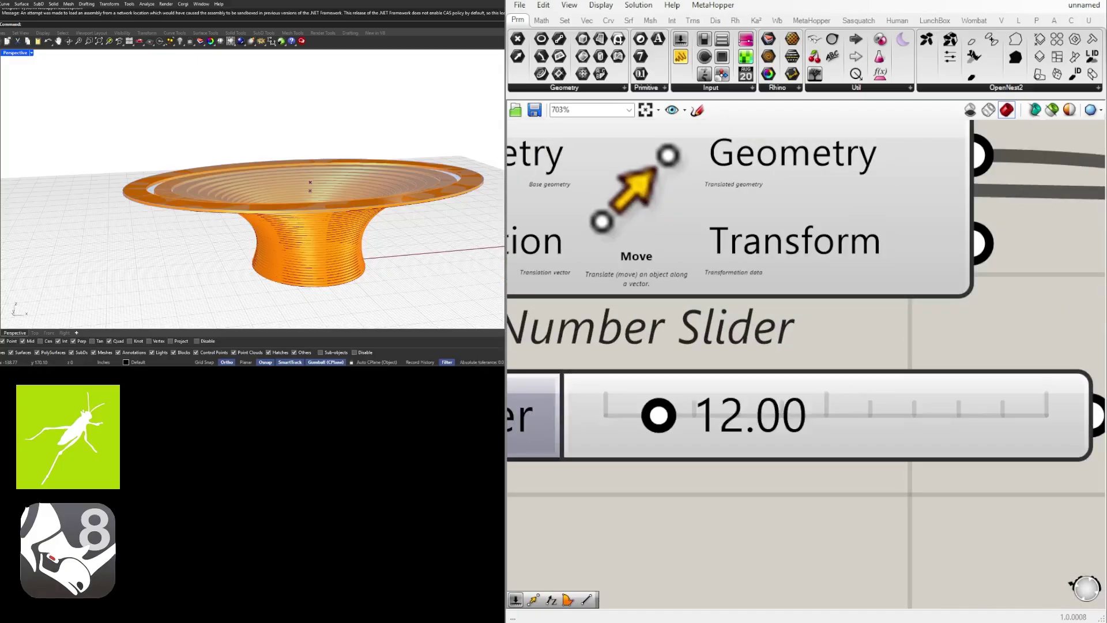
Try 0 on the slider feeding the middle circle's radius division, and set it to 0.5
left_click_drag(658, 424, 591, 424)
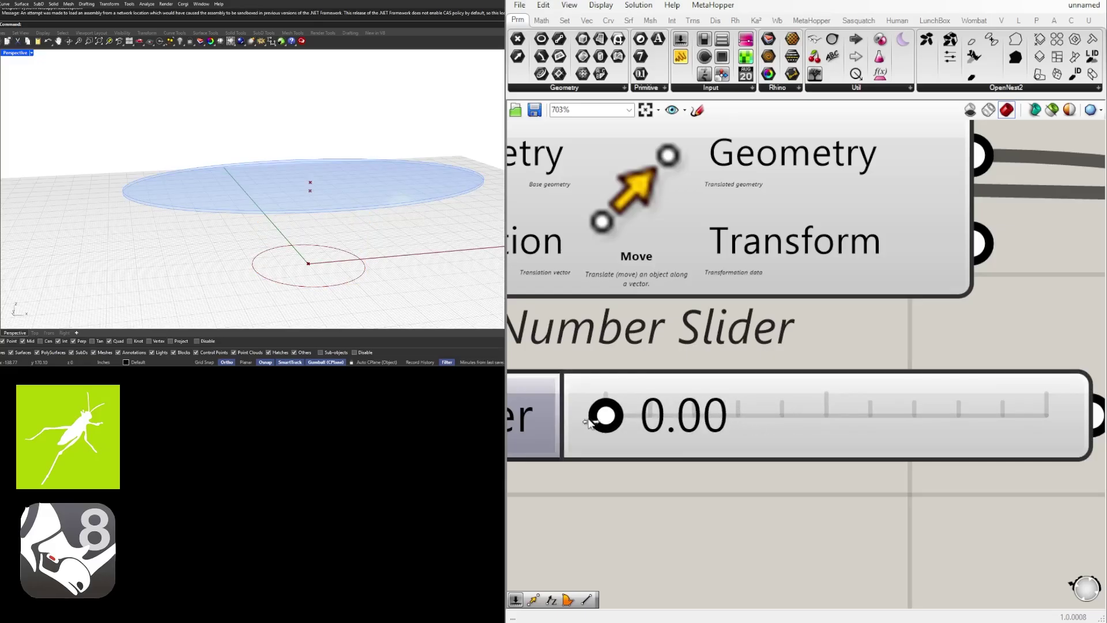
double_click(663, 416)
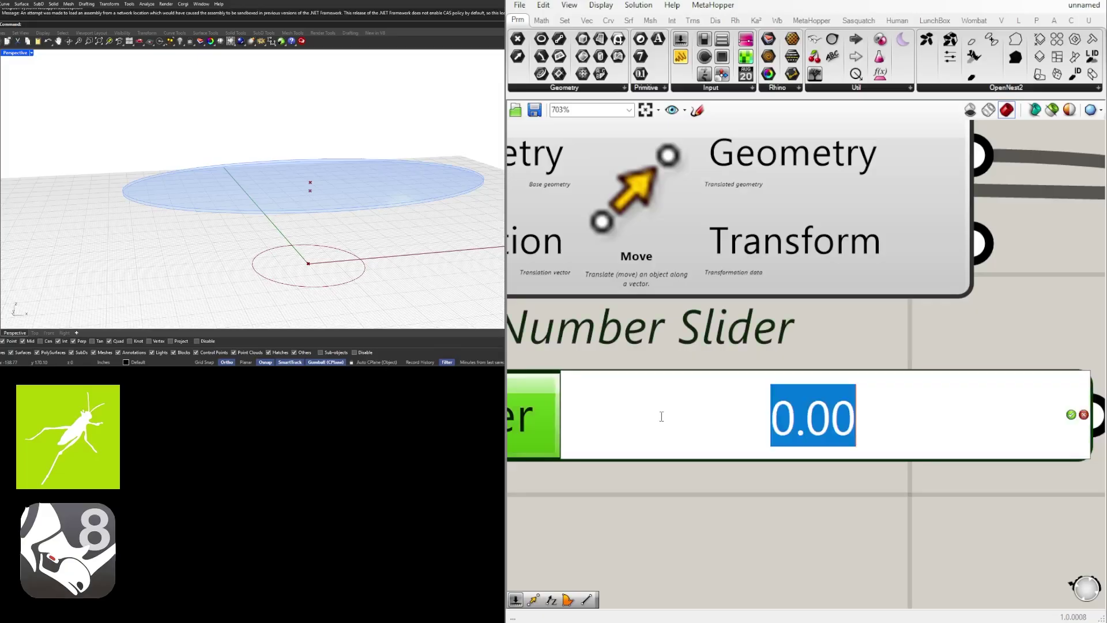
type(".5")
key("Return")
scroll(690, 419, "down", 5)
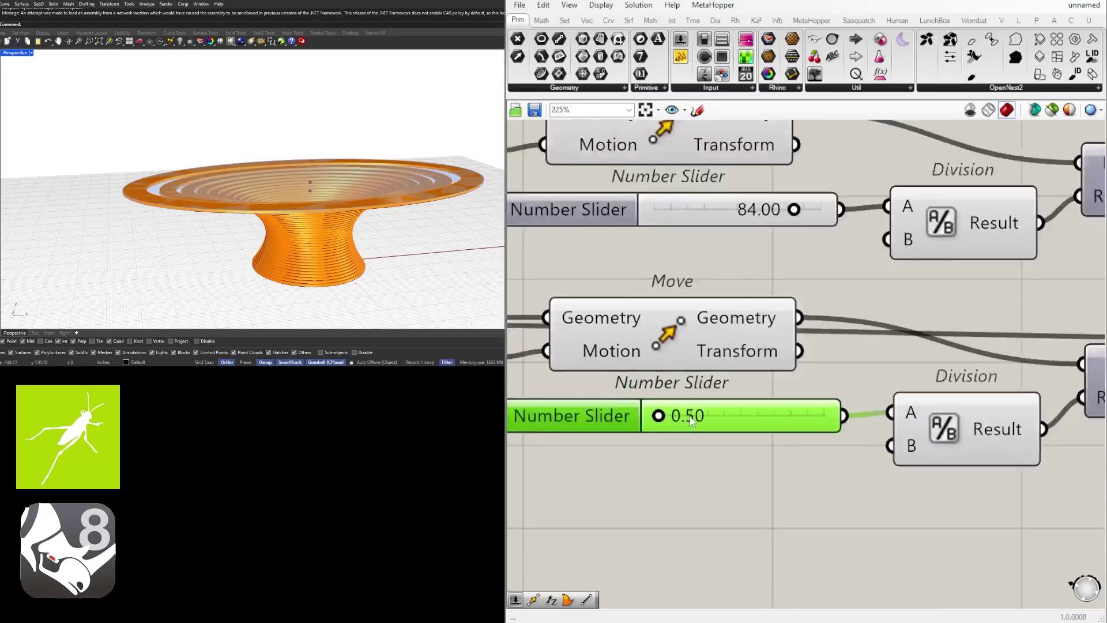
Try to switch the Loft component's loft type from Loose to Tight
scroll(690, 417, "down", 5)
right_click_drag(1078, 420, 734, 424)
scroll(667, 389, "up", 3)
right_click(660, 369)
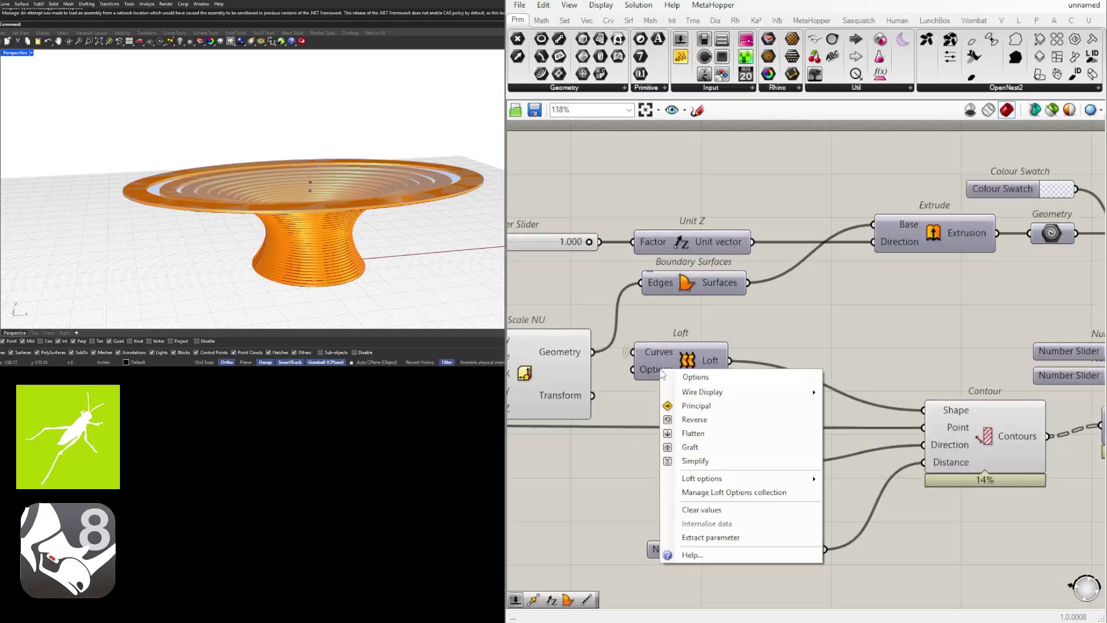
mouse_move(756, 477)
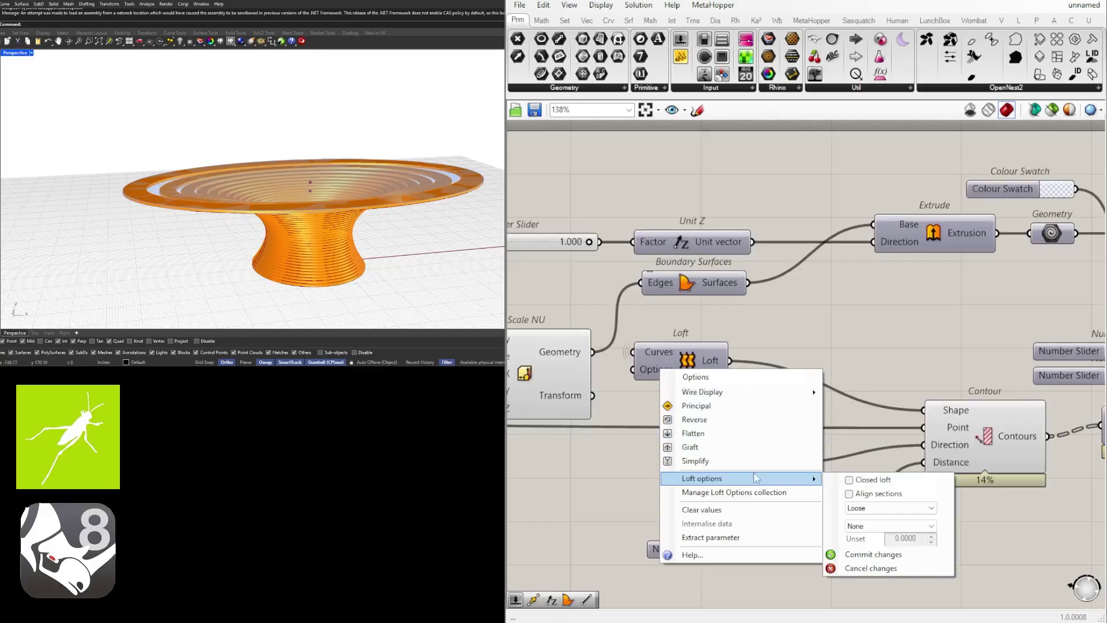
left_click(878, 508)
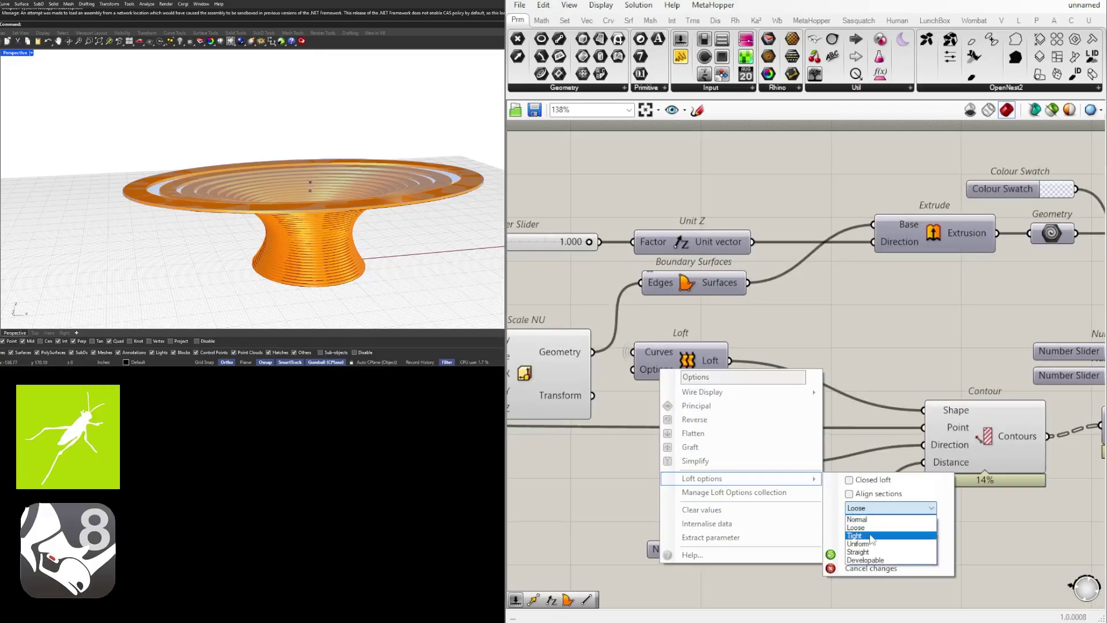
left_click(871, 536)
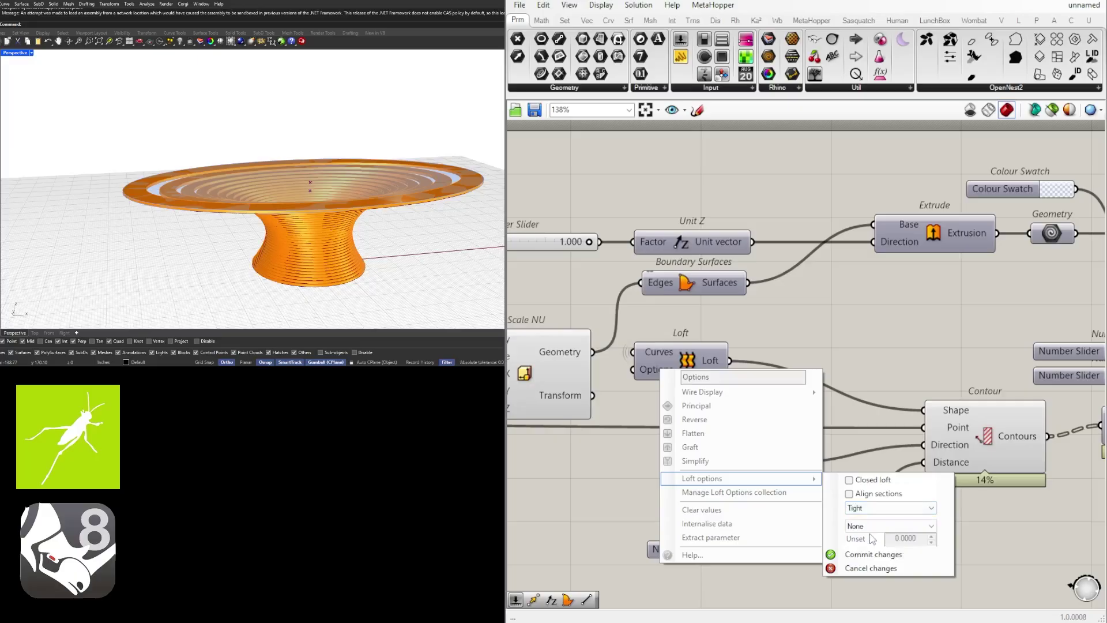
left_click(862, 552)
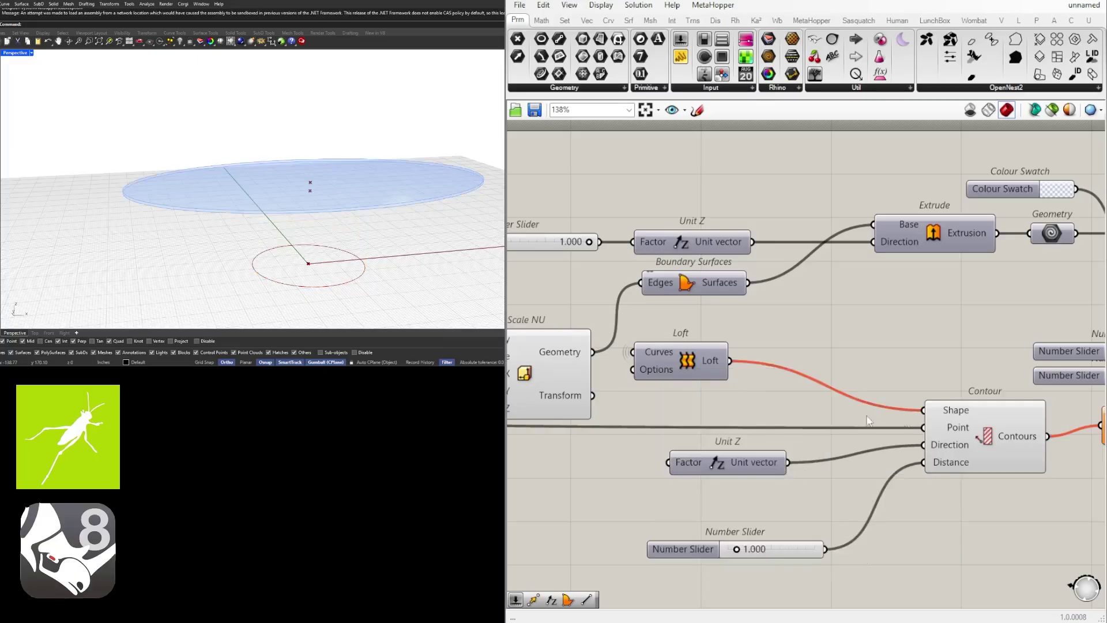
Choose the Tight loft type again in the Loft options, commit it, and check the table from the side
right_click(670, 370)
mouse_move(815, 479)
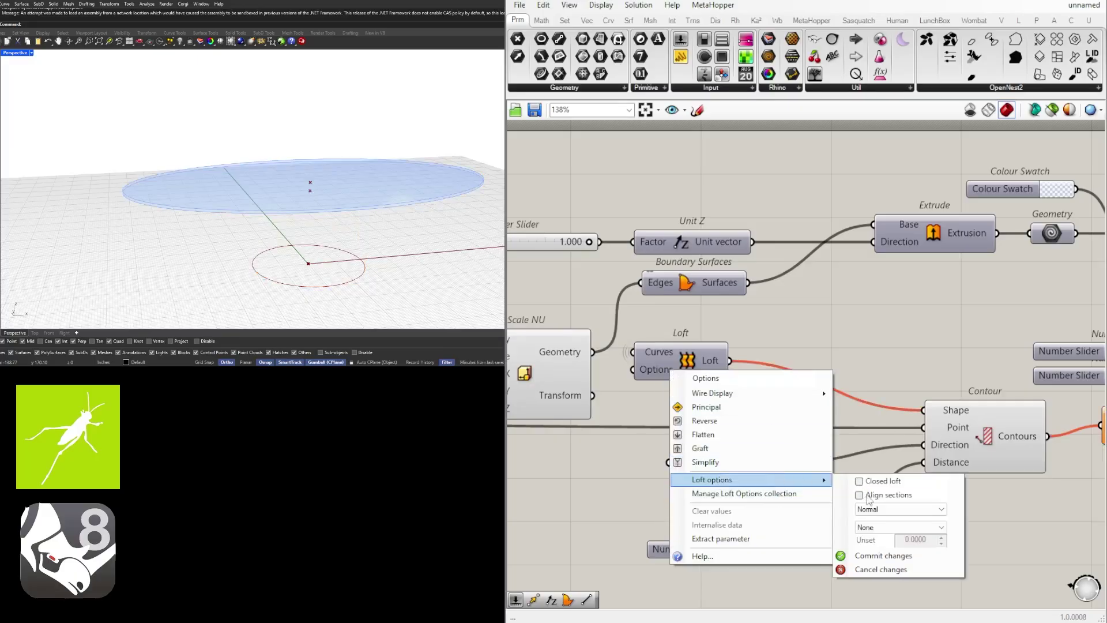
left_click(874, 508)
left_click(875, 528)
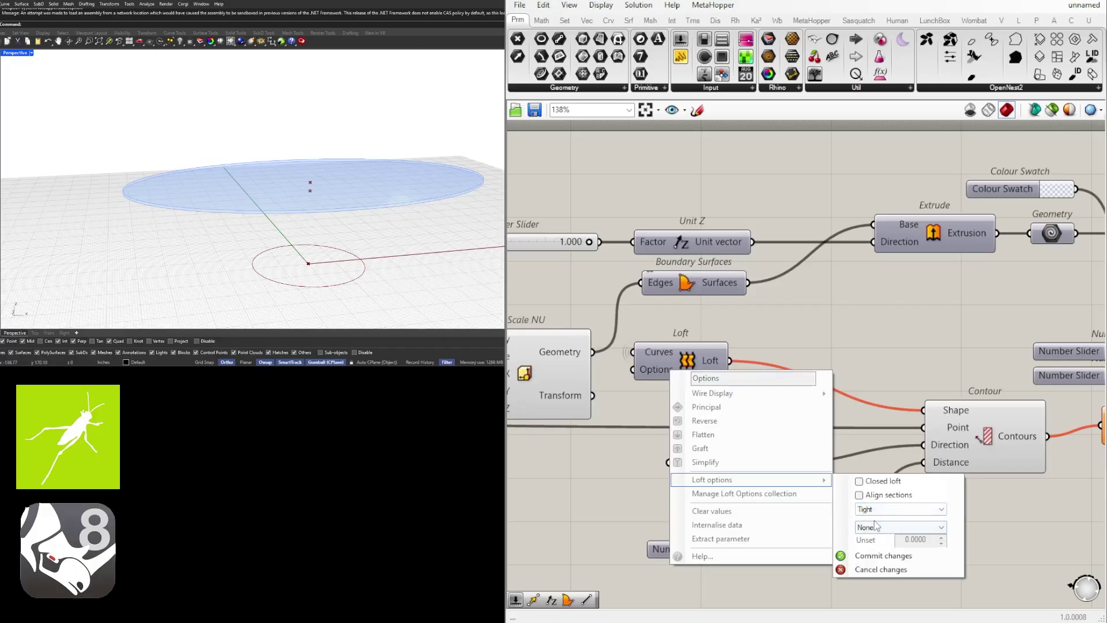
left_click(865, 555)
scroll(750, 467, "down", 2)
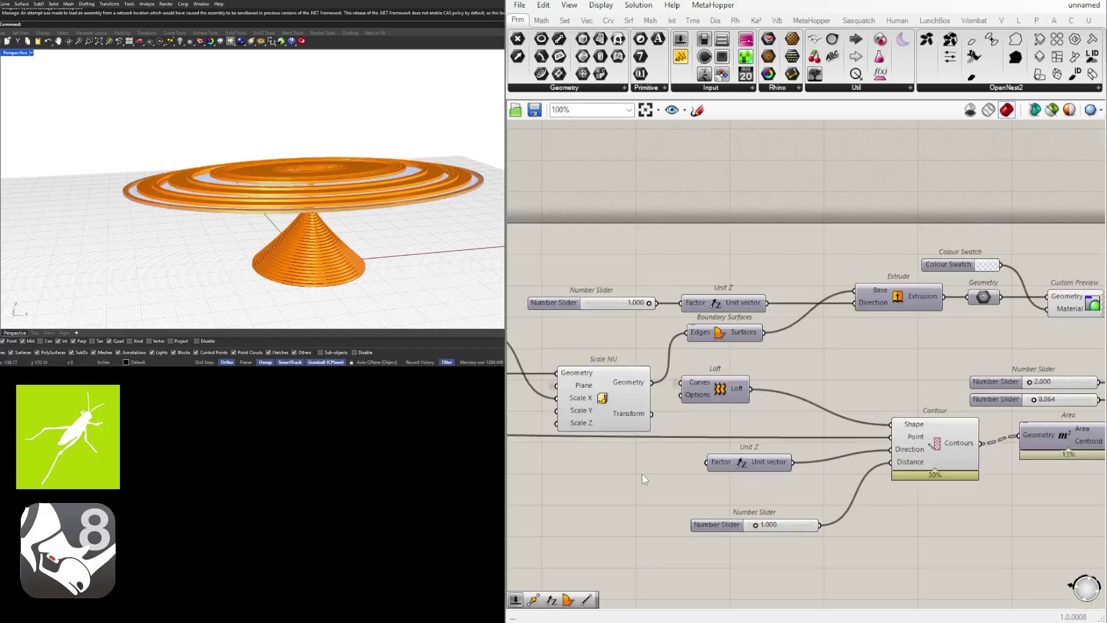
right_click_drag(642, 473, 825, 462)
scroll(825, 463, "down", 2)
right_click_drag(300, 259, 298, 206)
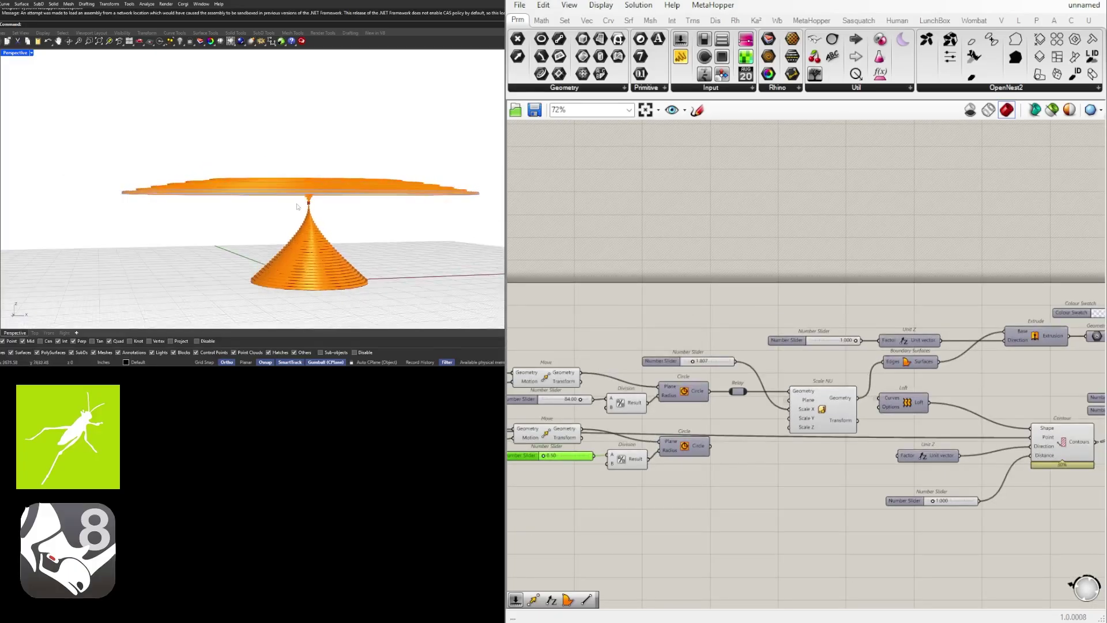
Set the slider feeding the middle circle's radius division to 24 and inspect the tabletop rings
right_click_drag(669, 390, 968, 369)
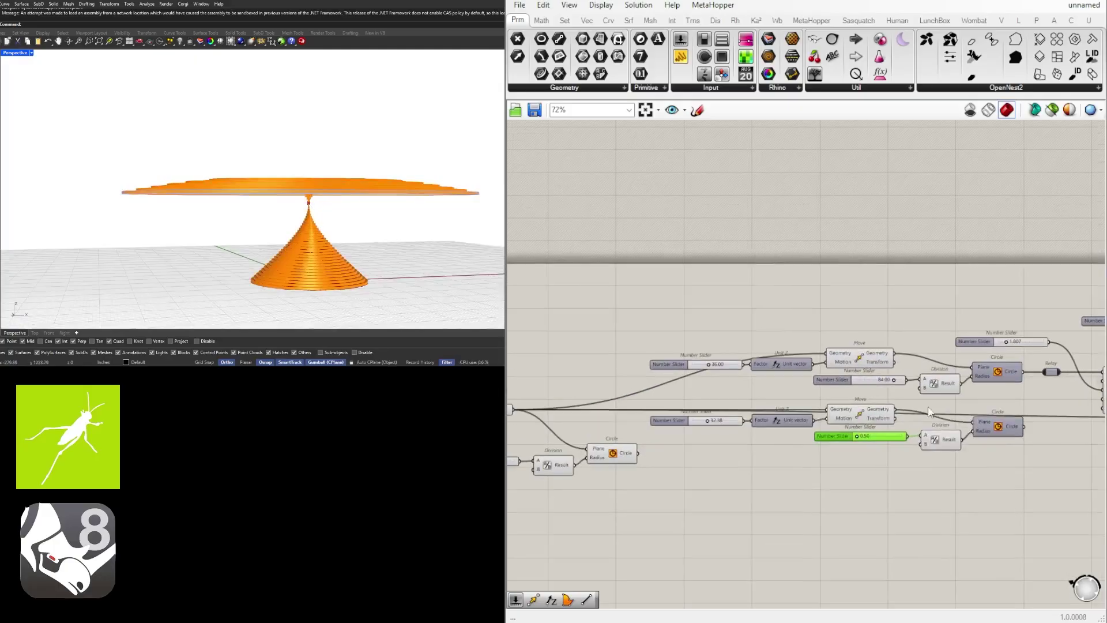
scroll(862, 438, "up", 5)
double_click(862, 412)
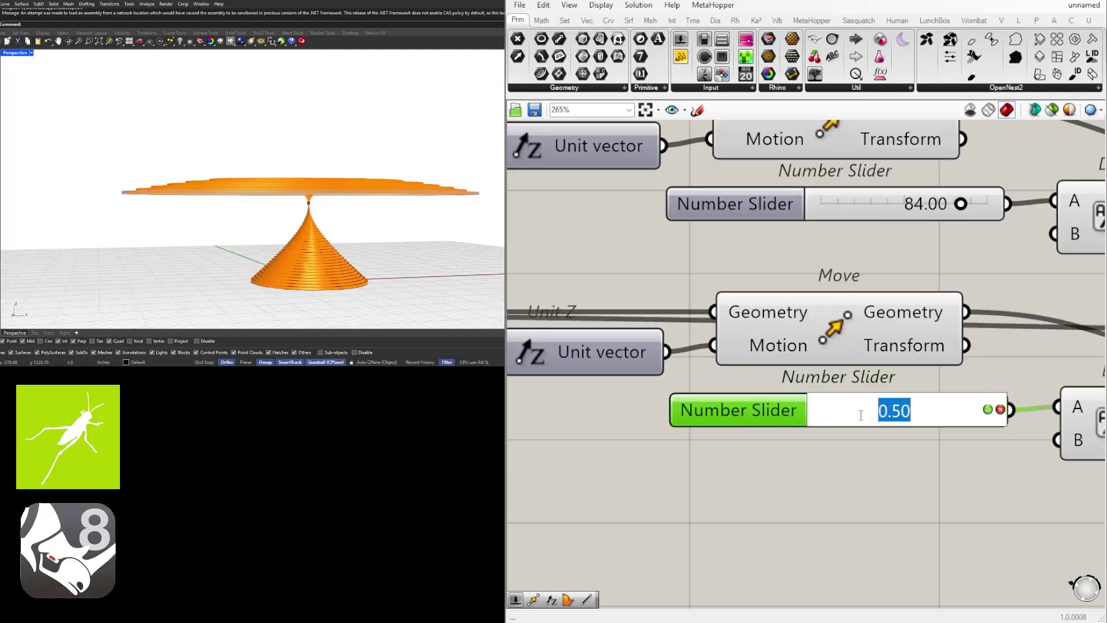
type("24")
key("Return")
scroll(840, 412, "down", 3)
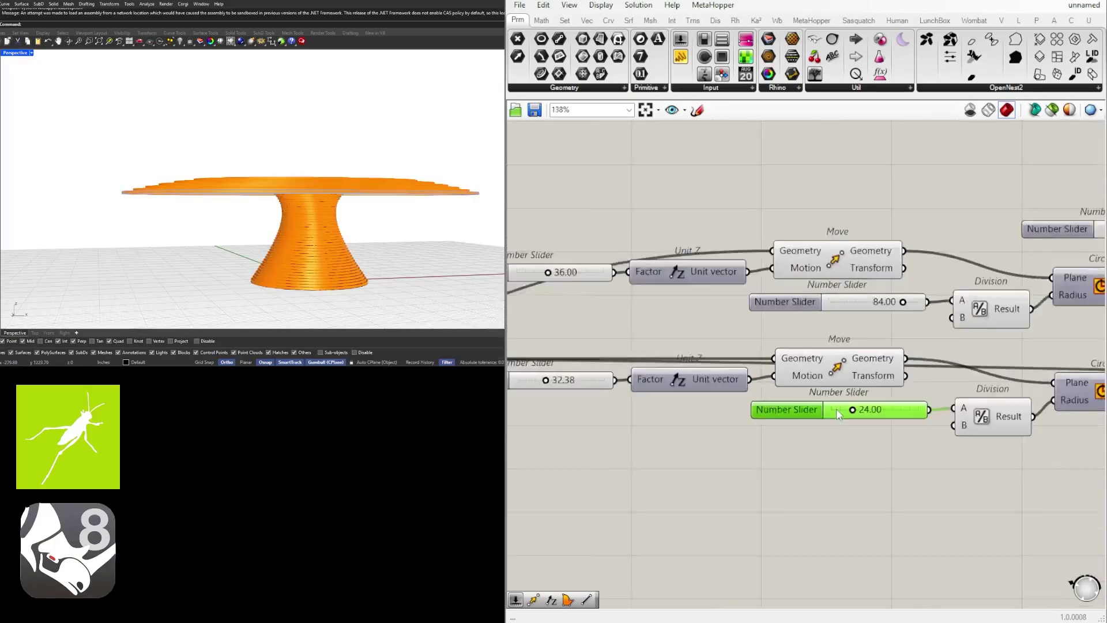
scroll(839, 416, "down", 1)
right_click_drag(322, 144, 319, 180)
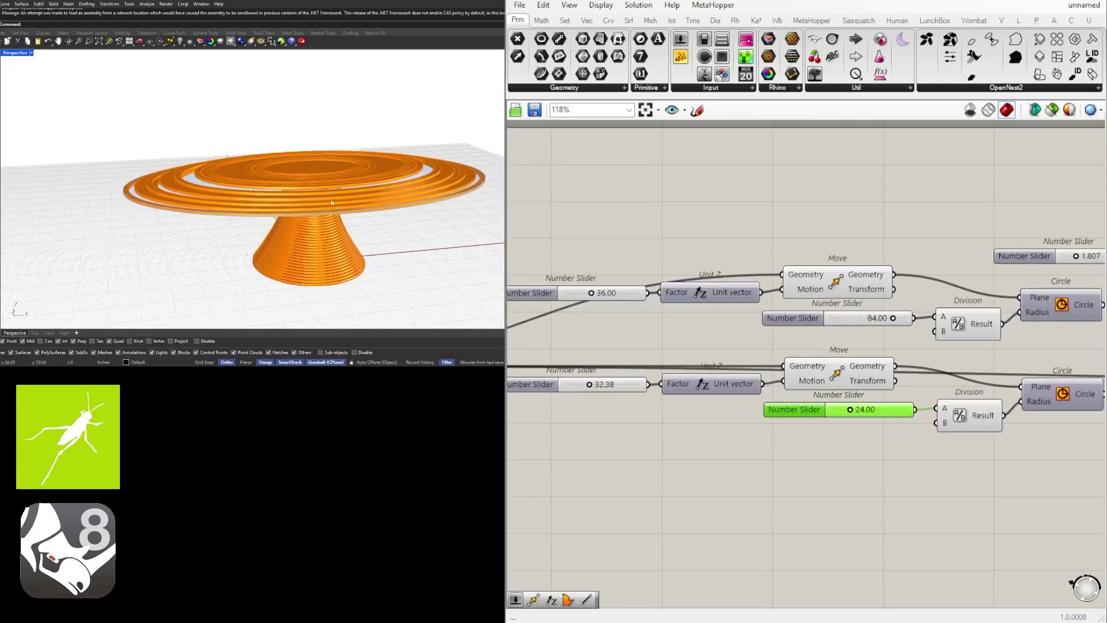
Set the middle circle's height slider to 12 and inspect the table from above
scroll(591, 379, "up", 4)
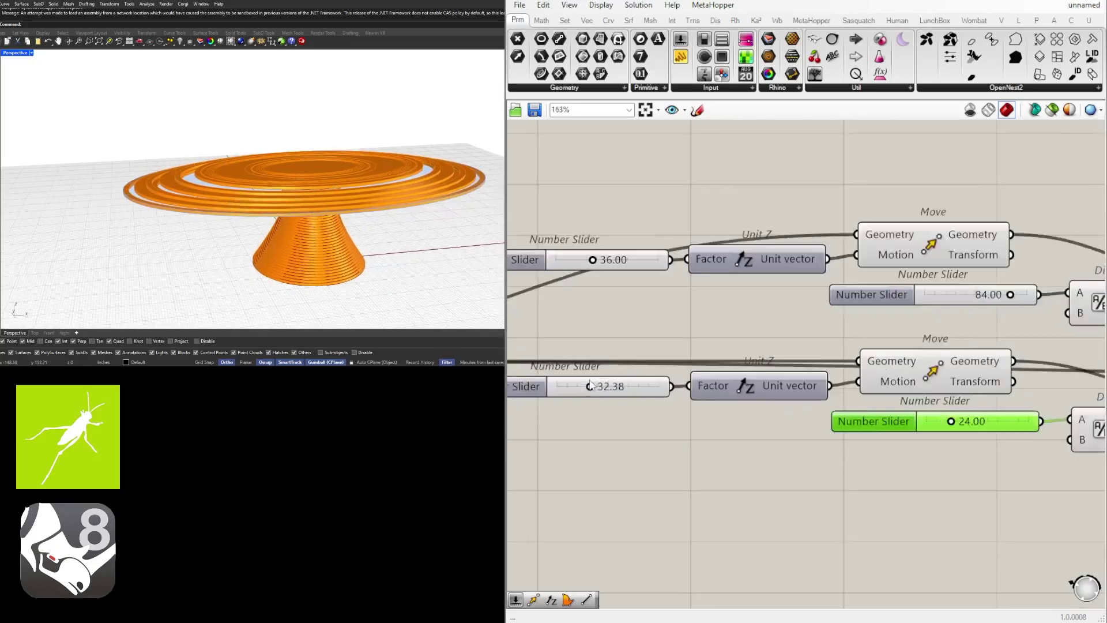
double_click(593, 385)
type("12")
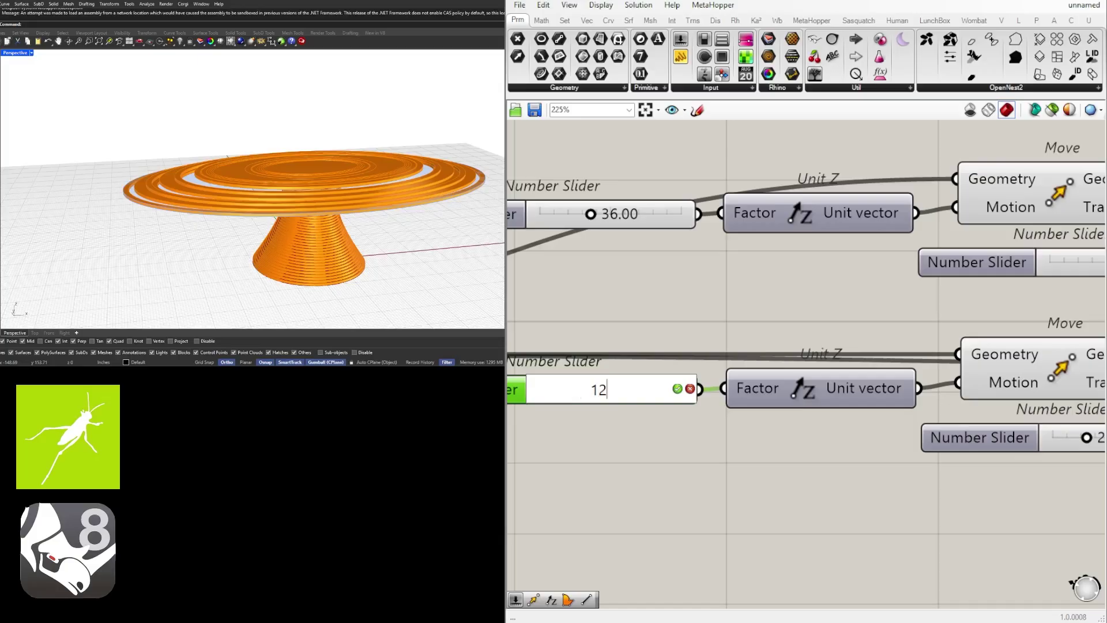
key("Return")
mouse_move(219, 220)
right_mouse_down()
mouse_move(218, 190)
mouse_move(216, 215)
mouse_move(213, 192)
mouse_move(210, 208)
mouse_move(224, 227)
right_mouse_up()
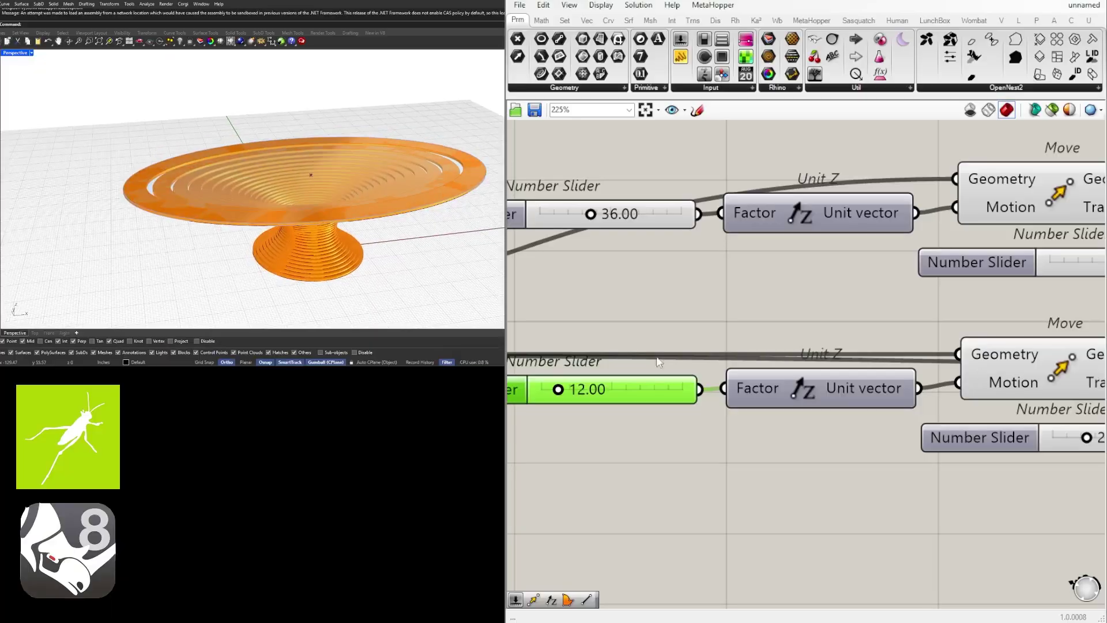
Set the Domain end slider of Construct Domain to 12 and inspect the tabletop rings and their outer edge
scroll(903, 385, "down", 8)
scroll(903, 385, "up", 2)
right_click_drag(903, 386, 664, 358)
scroll(664, 357, "up", 3)
scroll(664, 357, "up", 6)
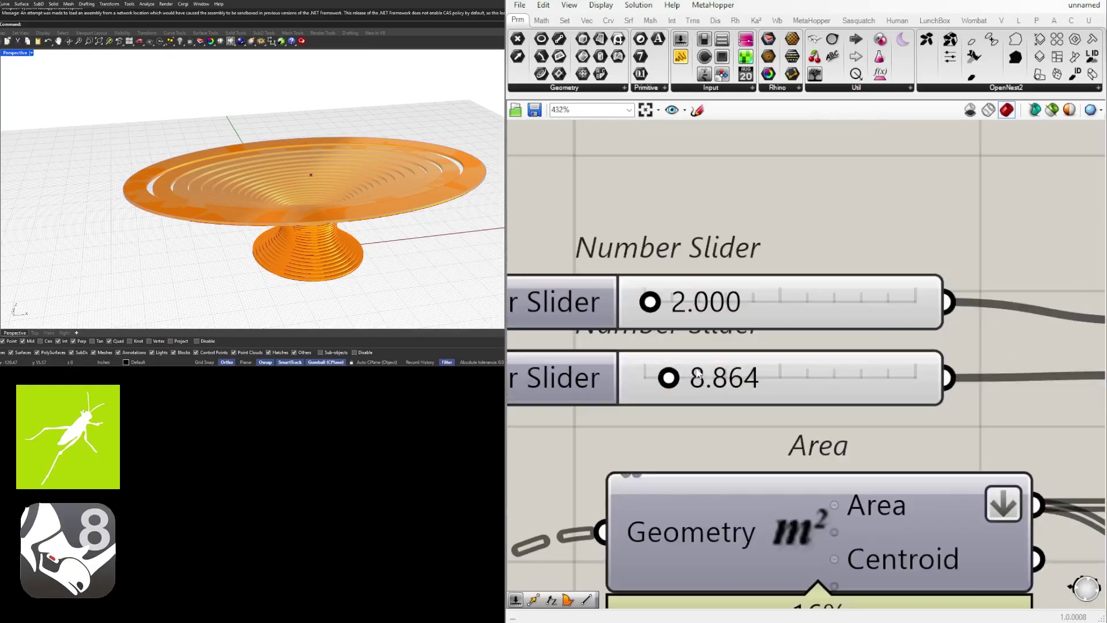
double_click(669, 378)
type("12")
key("Return")
mouse_move(199, 208)
right_mouse_down()
mouse_move(191, 151)
mouse_move(201, 138)
mouse_move(205, 196)
right_mouse_up()
scroll(765, 331, "down", 7)
right_click_drag(311, 173, 144, 191)
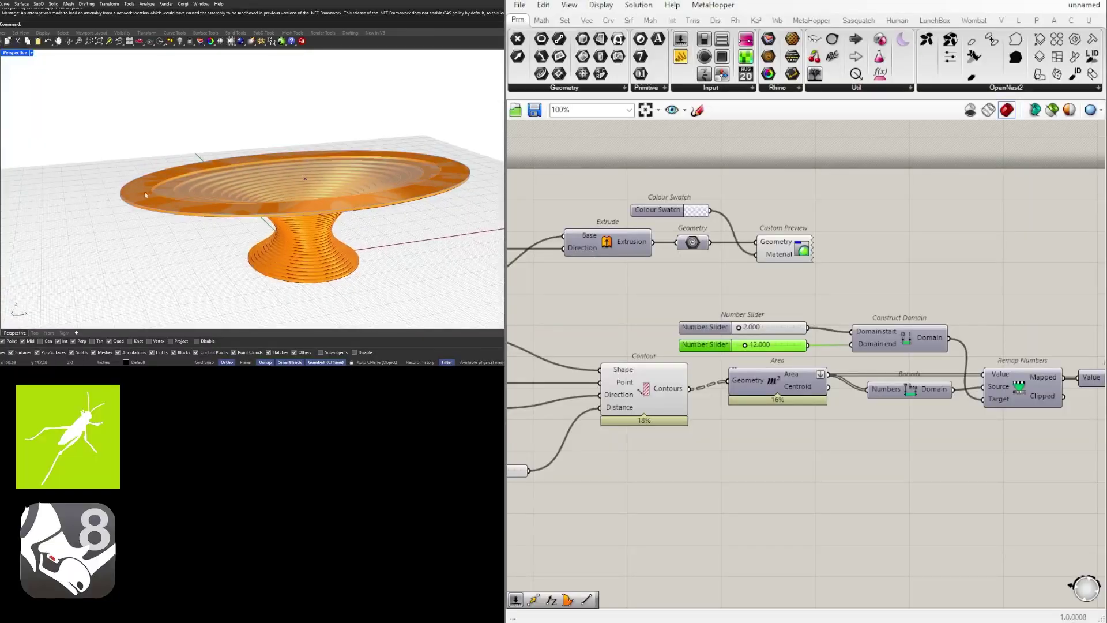
scroll(138, 188, "up", 5)
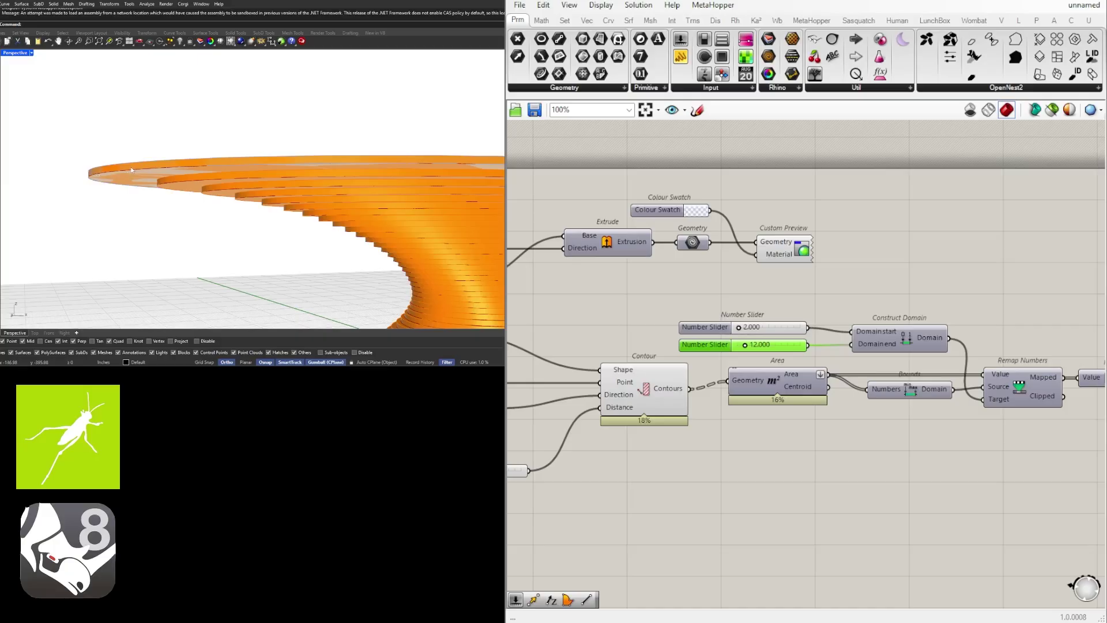
scroll(761, 291, "down", 4)
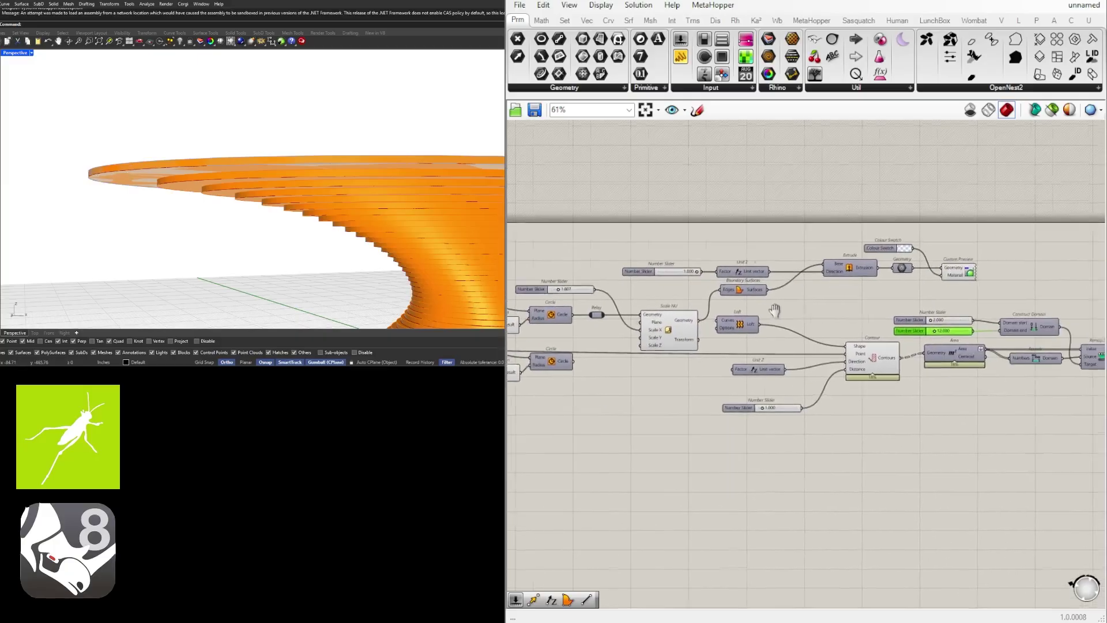
Examine the translucent top's preview, its extrusion height slider and settings, and the slider driving the contour distance
left_click(812, 276)
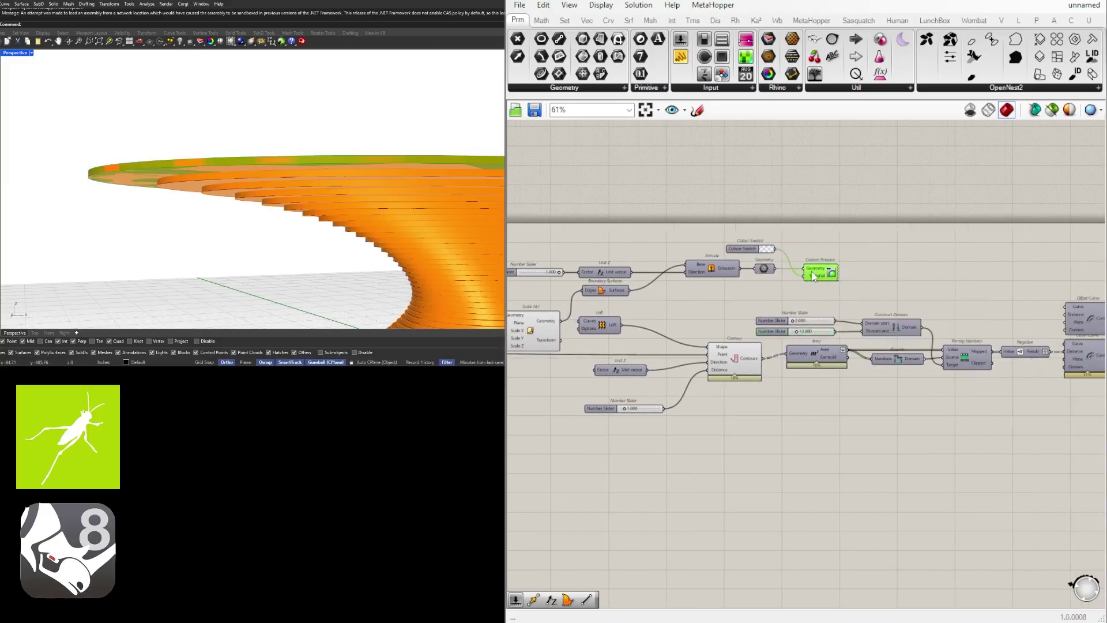
left_click(795, 255)
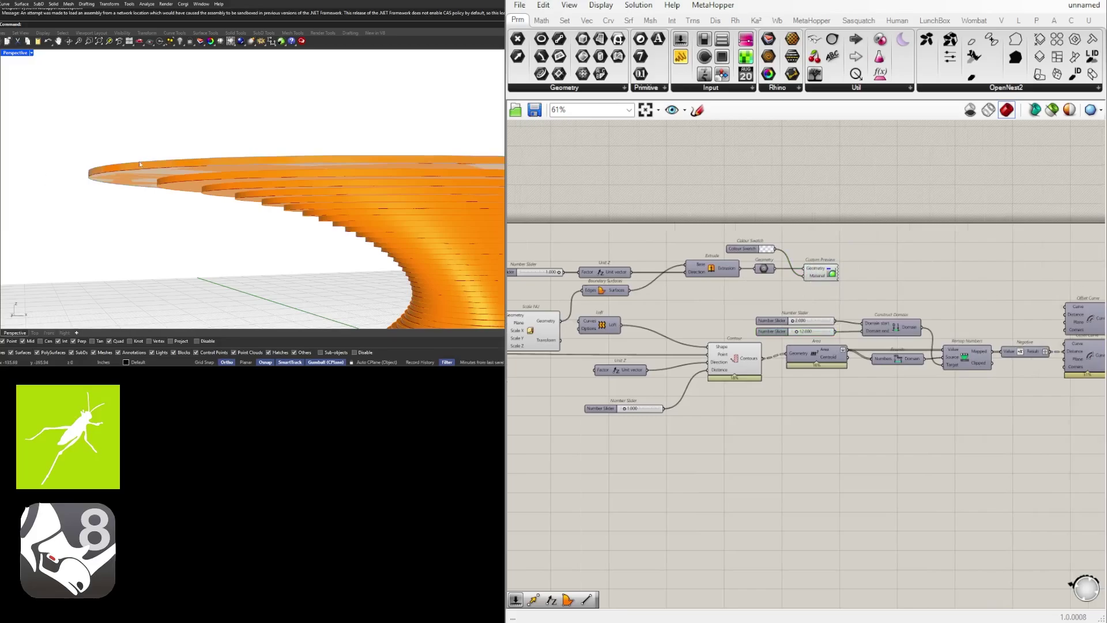
scroll(813, 236, "up", 4)
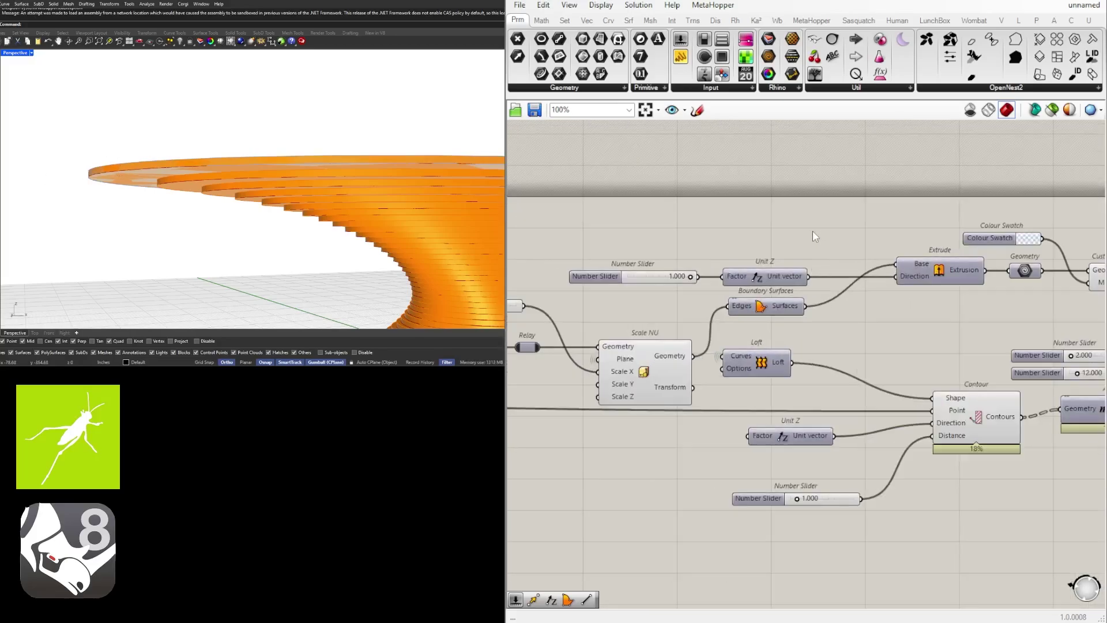
right_click_drag(751, 247, 828, 263)
mouse_move(702, 286)
left_mouse_down()
mouse_move(641, 269)
mouse_move(707, 288)
left_mouse_up()
scroll(778, 289, "down", 3)
right_click_drag(928, 320, 791, 332)
scroll(694, 425, "up", 4)
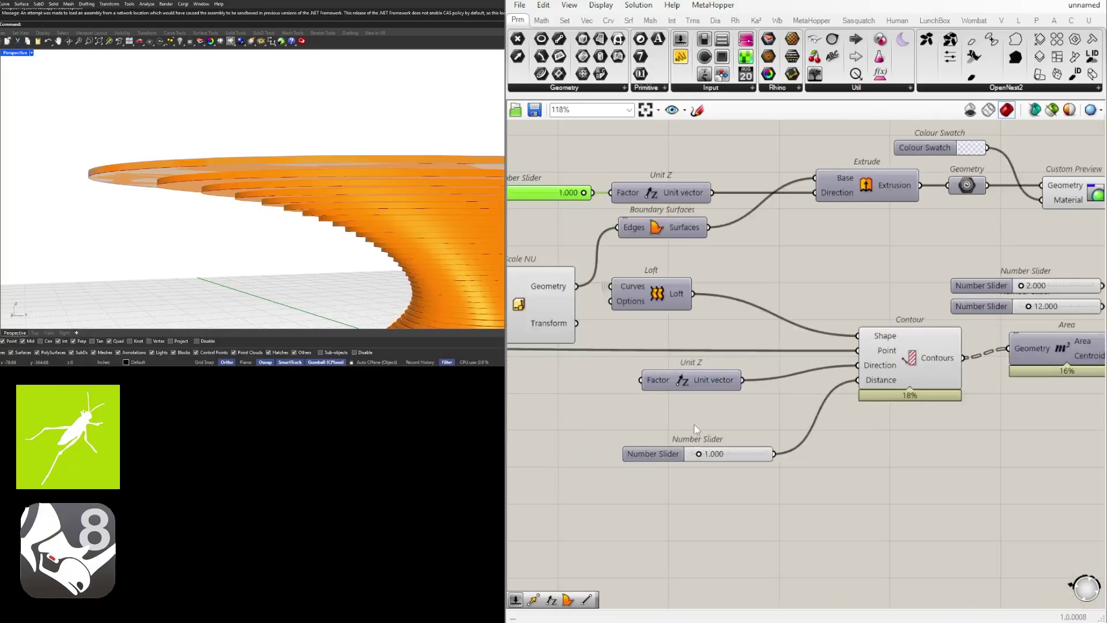
right_click_drag(637, 452, 815, 449)
scroll(814, 451, "down", 2)
mouse_move(814, 450)
left_mouse_down()
mouse_move(724, 458)
mouse_move(808, 440)
left_mouse_up()
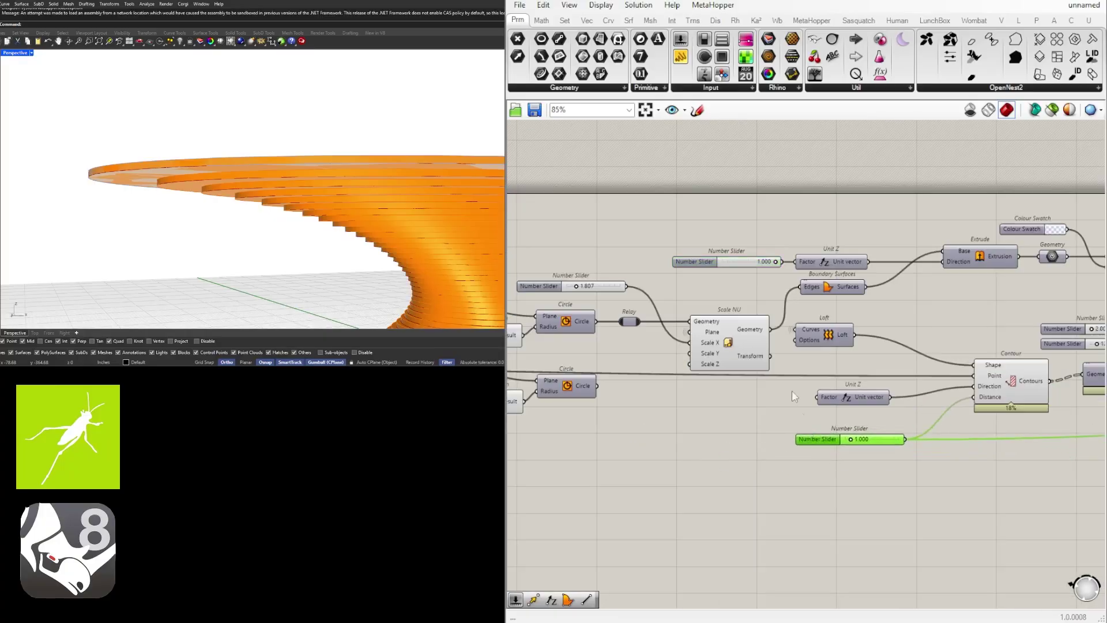
scroll(770, 245, "up", 4)
double_click(652, 281)
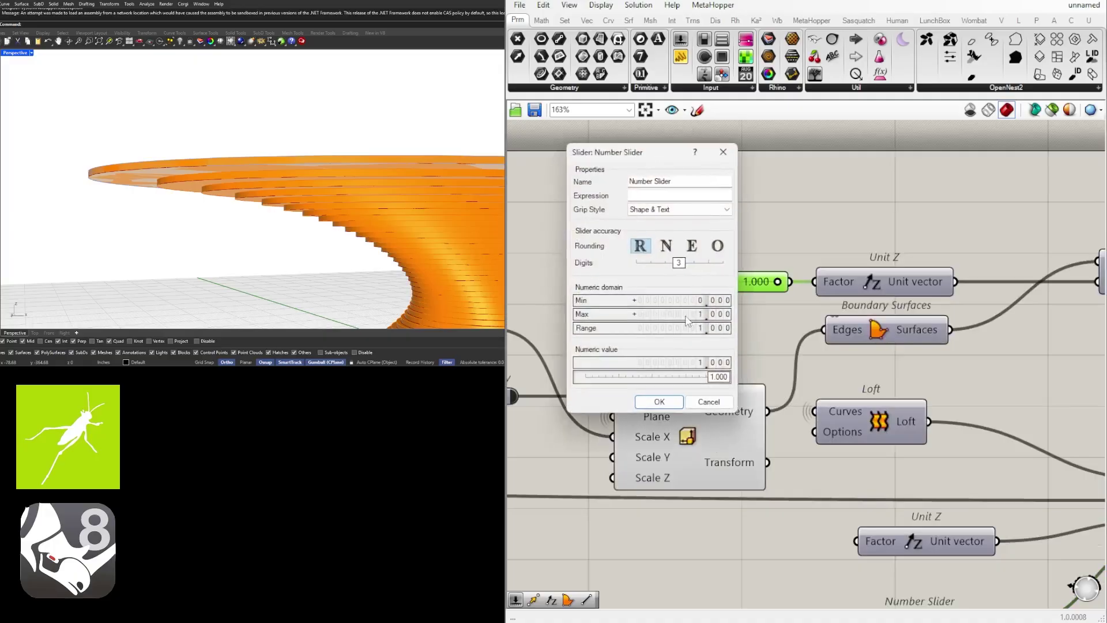
left_click(722, 152)
Add a Move component and connect the Boundary Surfaces output to its Geometry input
right_click_drag(1009, 216, 667, 254)
scroll(708, 322, "down", 2)
right_click_drag(707, 323, 884, 319)
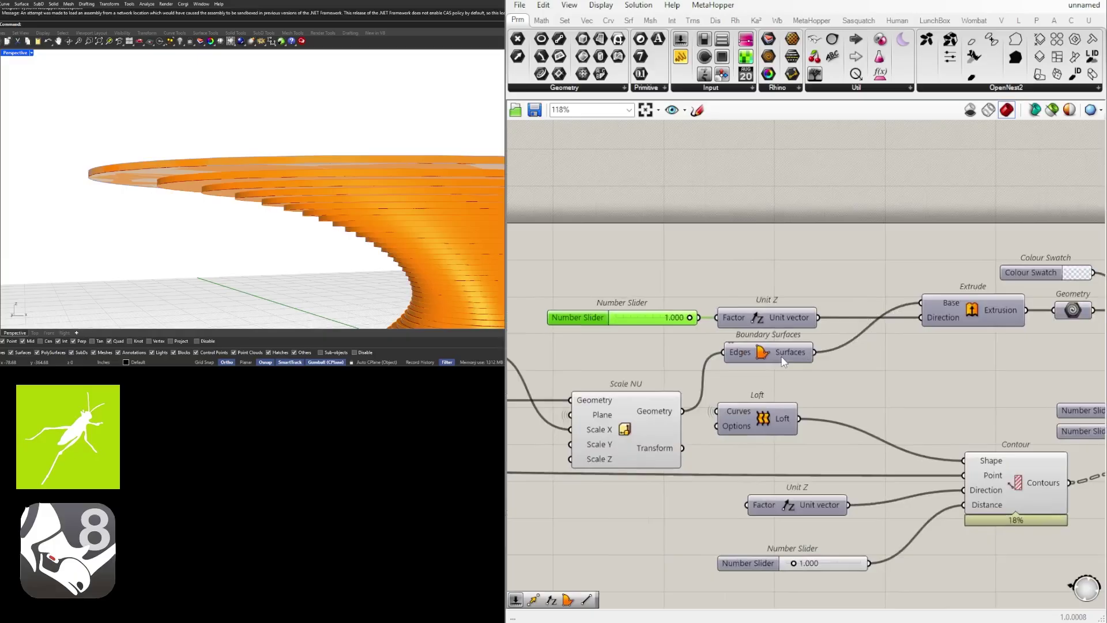
left_click_drag(857, 364, 622, 275)
left_click(822, 324)
scroll(878, 290, "down", 3)
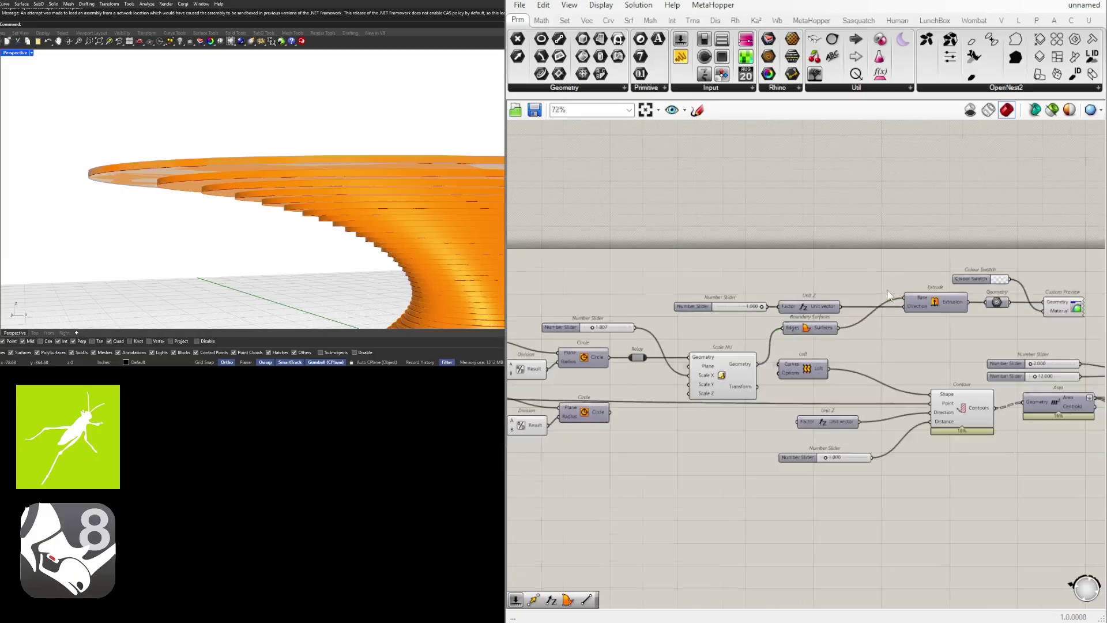
scroll(889, 295, "up", 3)
double_click(902, 346)
type("m")
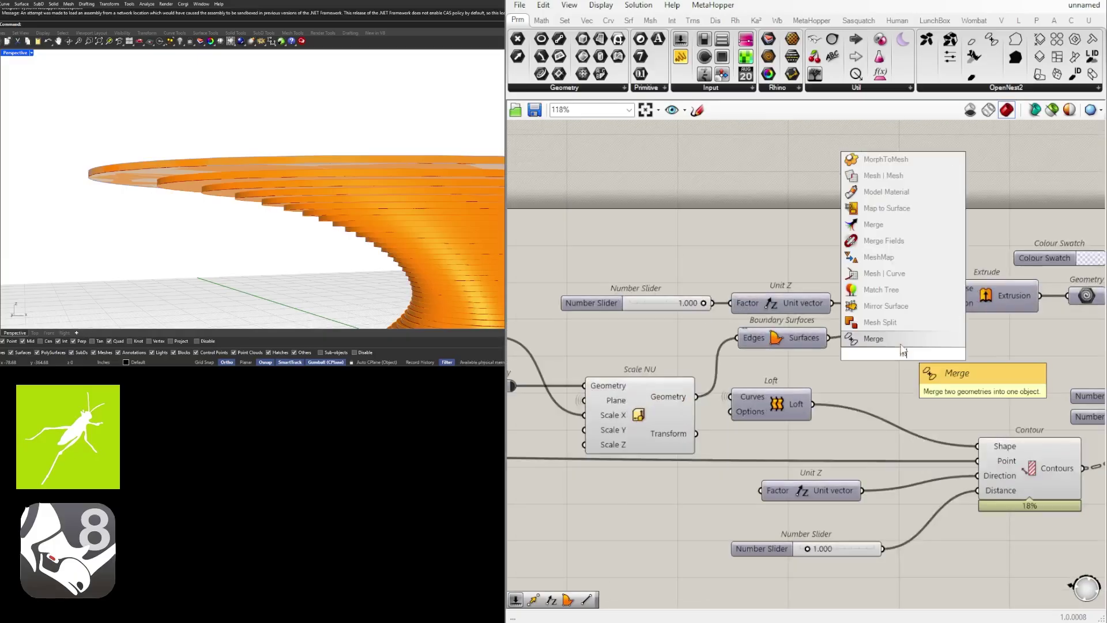
type("ove")
key("Return")
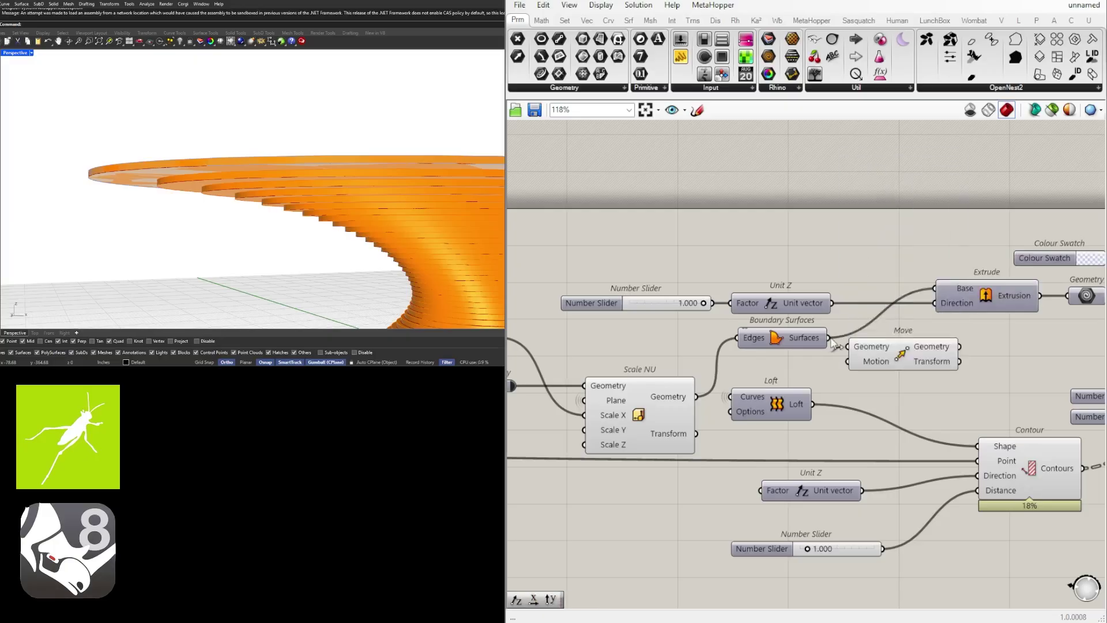
left_click_drag(828, 338, 847, 362)
scroll(872, 343, "down", 4)
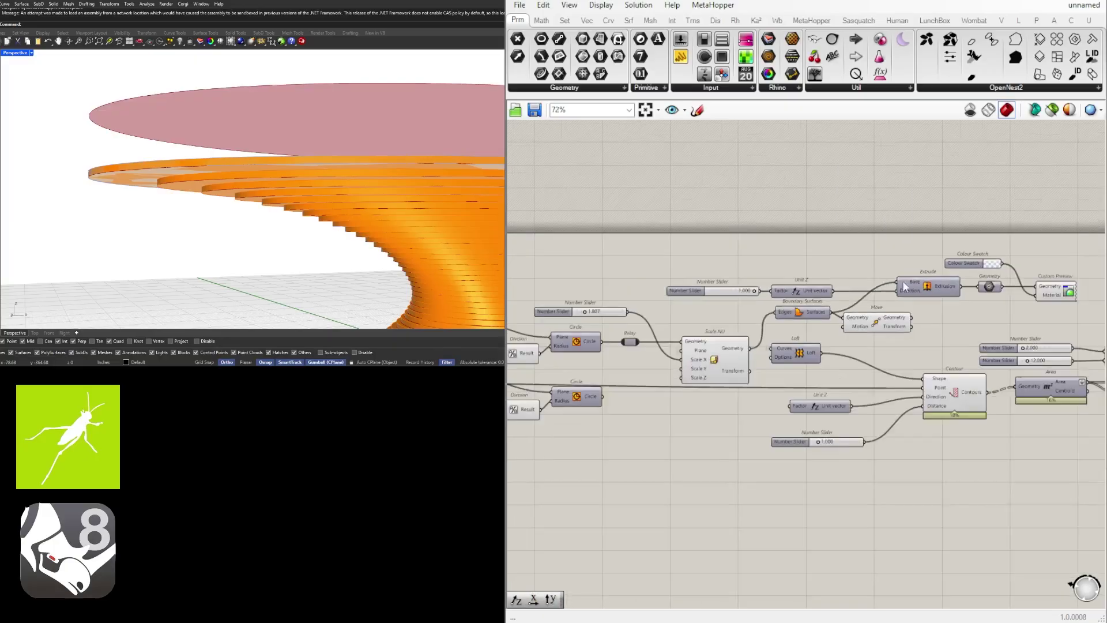
Make room beside the Move component, duplicate the extrusion's Number Slider and Unit Z, and feed the copy into Move's Motion input
left_click_drag(920, 356, 632, 300)
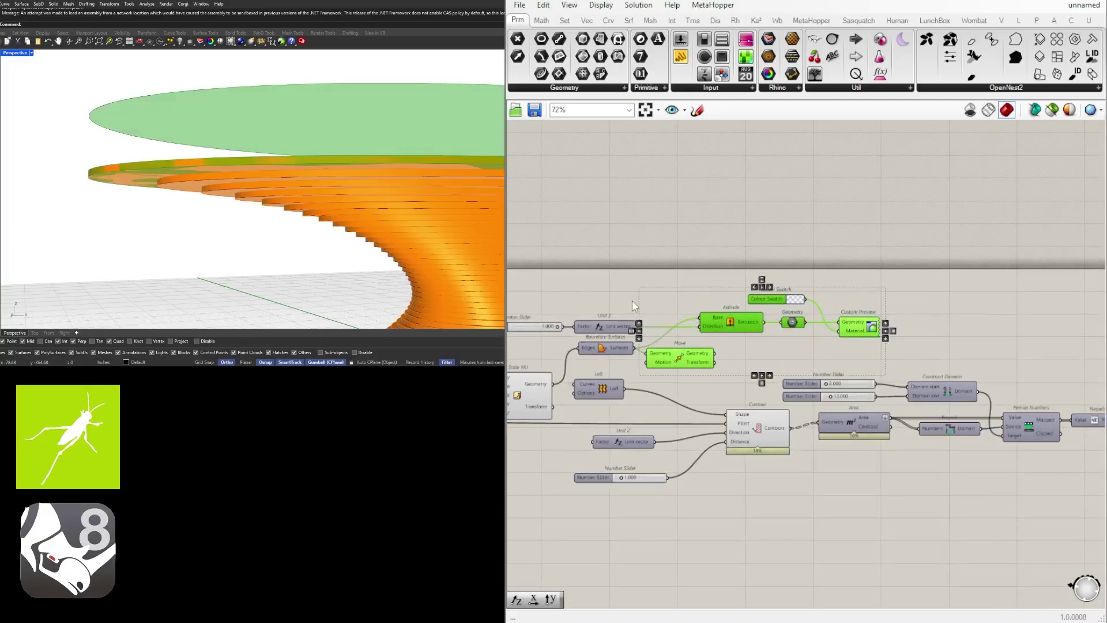
left_click_drag(554, 324, 668, 309, "shift")
left_click_drag(680, 277, 603, 323)
scroll(672, 311, "up", 2)
left_click_drag(674, 310, 640, 329)
left_click_drag(729, 358, 732, 355)
left_click_drag(777, 352, 784, 352)
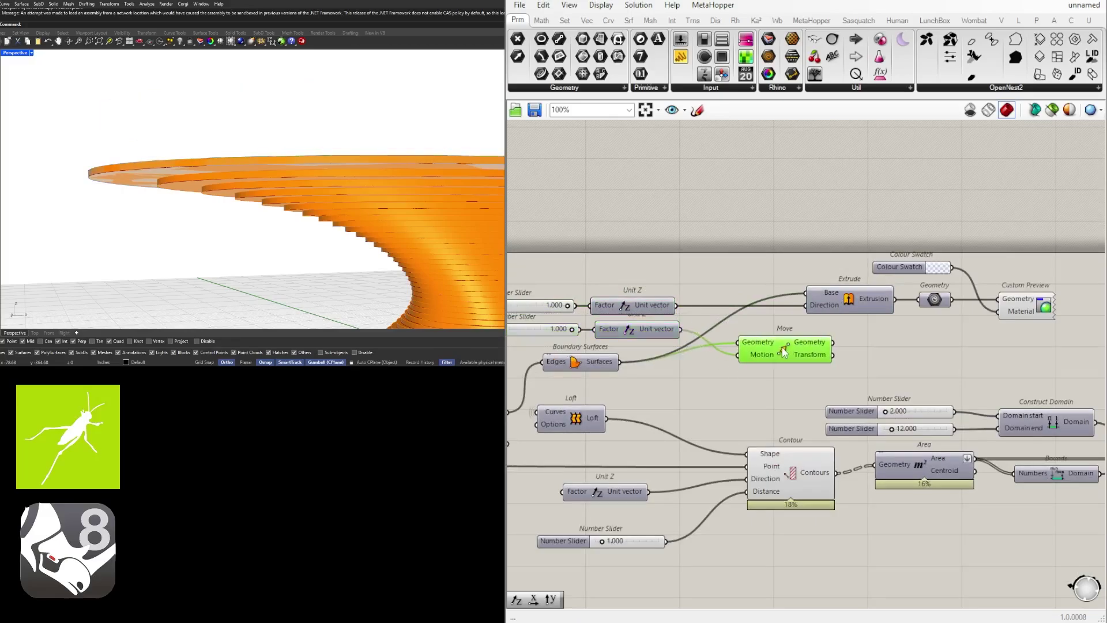
Connect the Move component's Geometry output to the Base input of the translucent top's Extrude in place of the Boundary Surfaces
right_click_drag(823, 346, 788, 347)
left_click(804, 353)
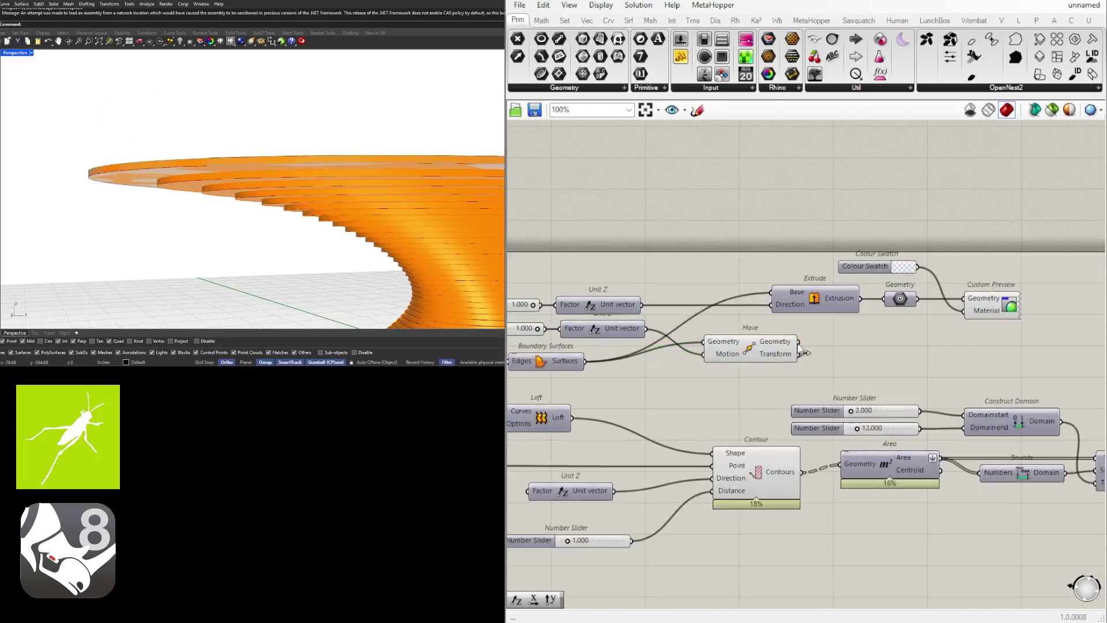
left_click_drag(1069, 246, 909, 316)
left_click(831, 271)
Inspect the translucent top from the side and set the slider driving its Move distance to 0
right_click_drag(231, 191, 332, 138)
scroll(849, 340, "down", 2)
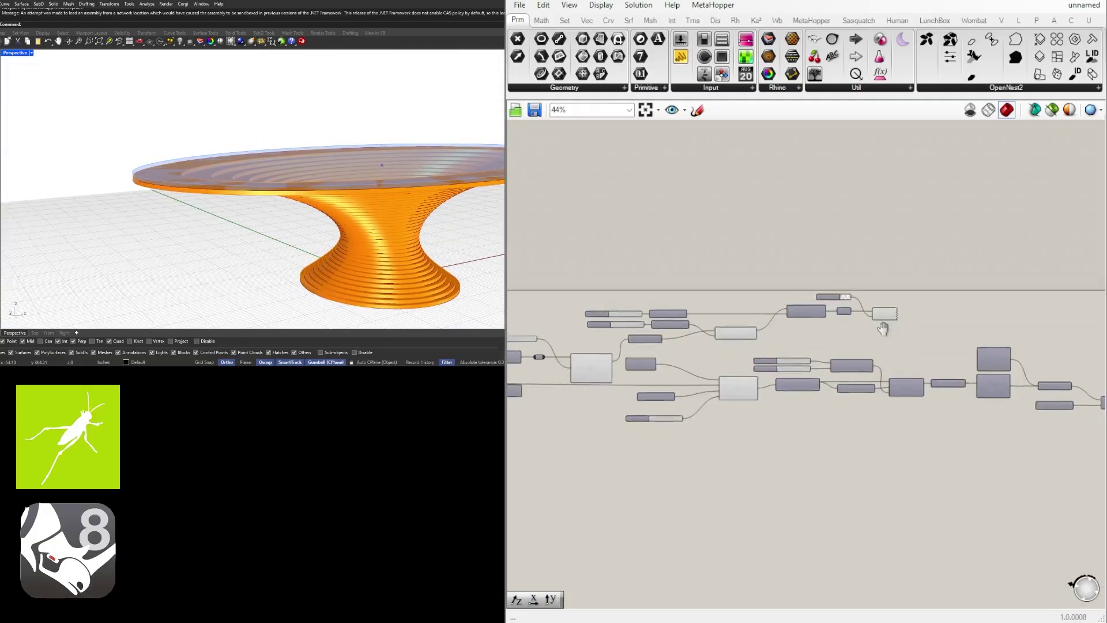
right_click_drag(950, 352, 918, 335)
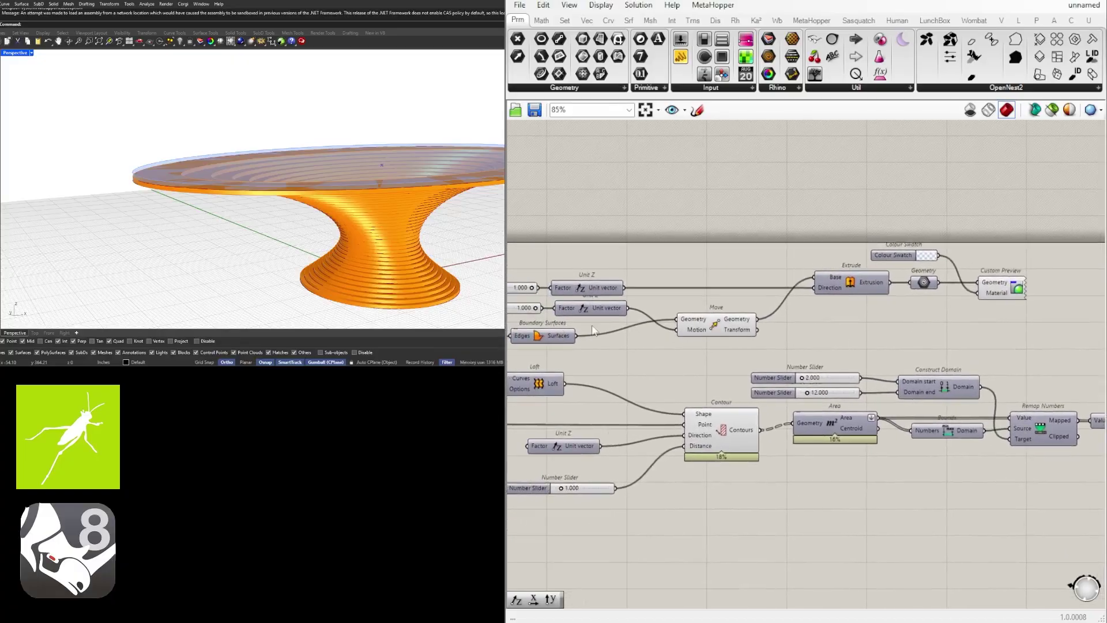
scroll(594, 330, "up", 3)
left_click_drag(718, 310, 596, 312)
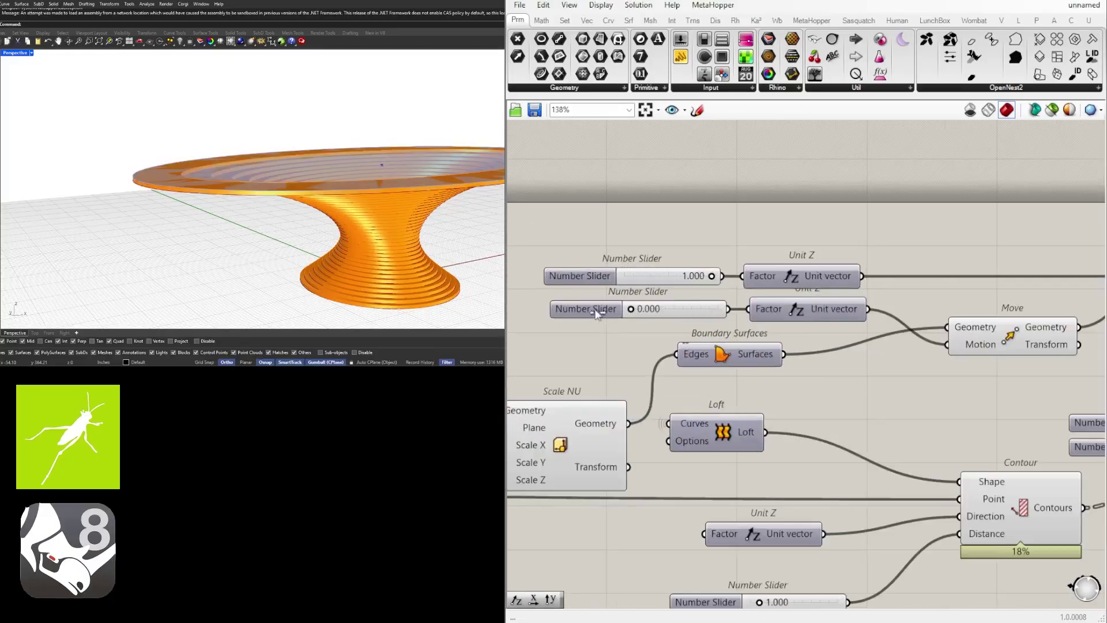
Turn on the preview of the Geometry parameter that follows the orange rings' Extrude
scroll(850, 308, "down", 5)
right_click_drag(1078, 354, 642, 353)
scroll(655, 354, "up", 4)
right_click_drag(735, 434, 743, 374)
right_click(697, 401)
left_click(720, 374)
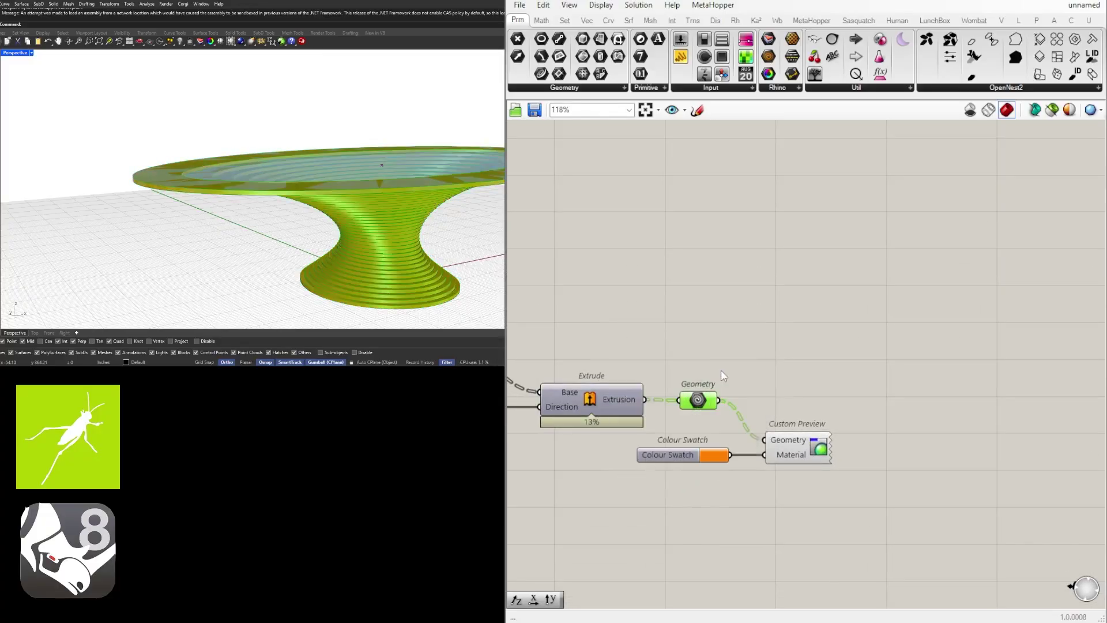
Add a Cull Index component, feed the rings' Geometry into its List input, and move the Colour Swatch and Custom Preview aside
double_click(852, 357)
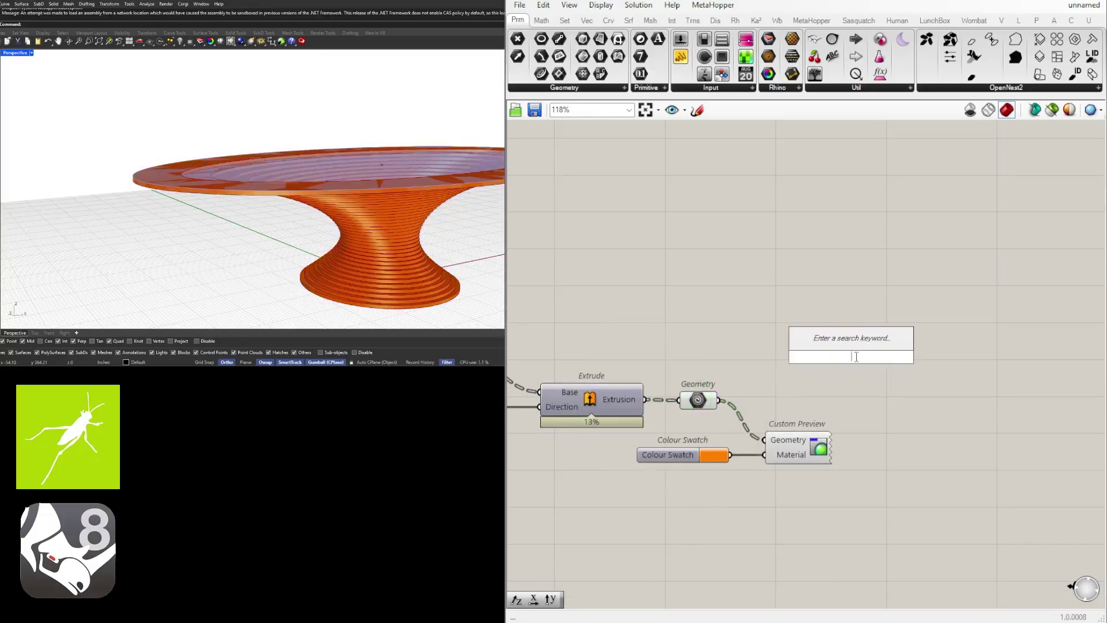
type("cull")
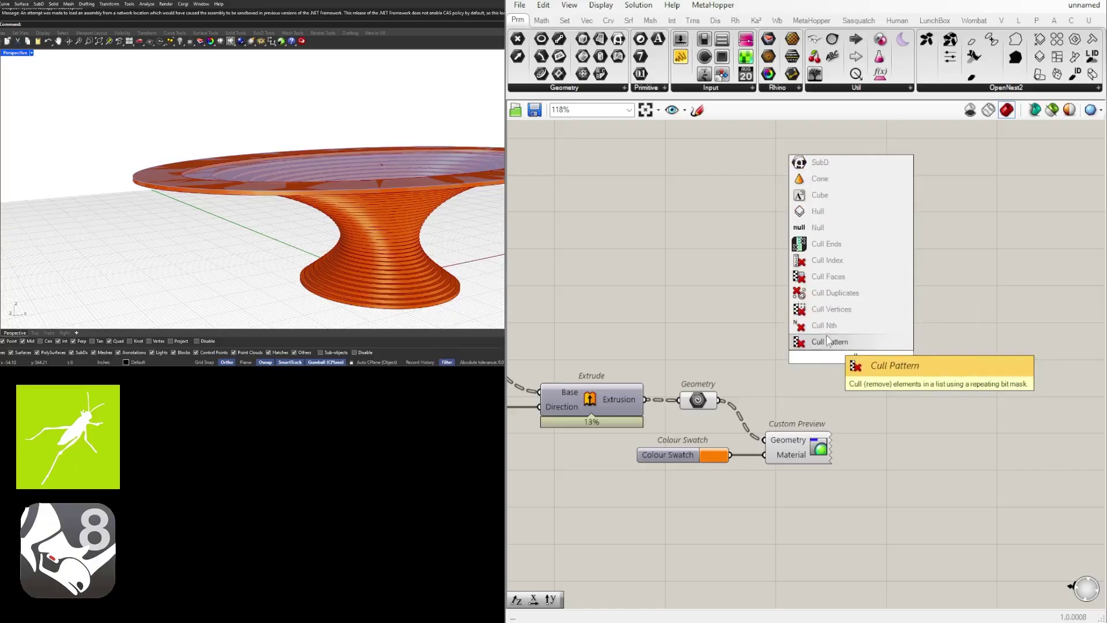
left_click(830, 261)
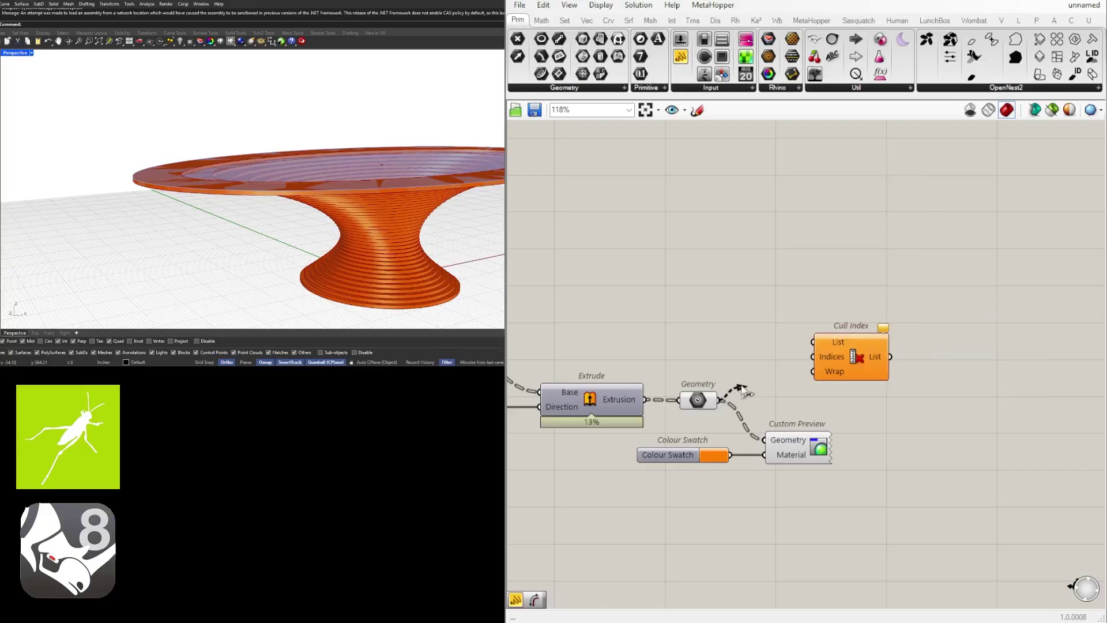
left_click_drag(840, 341, 808, 387)
left_click_drag(866, 491, 631, 430)
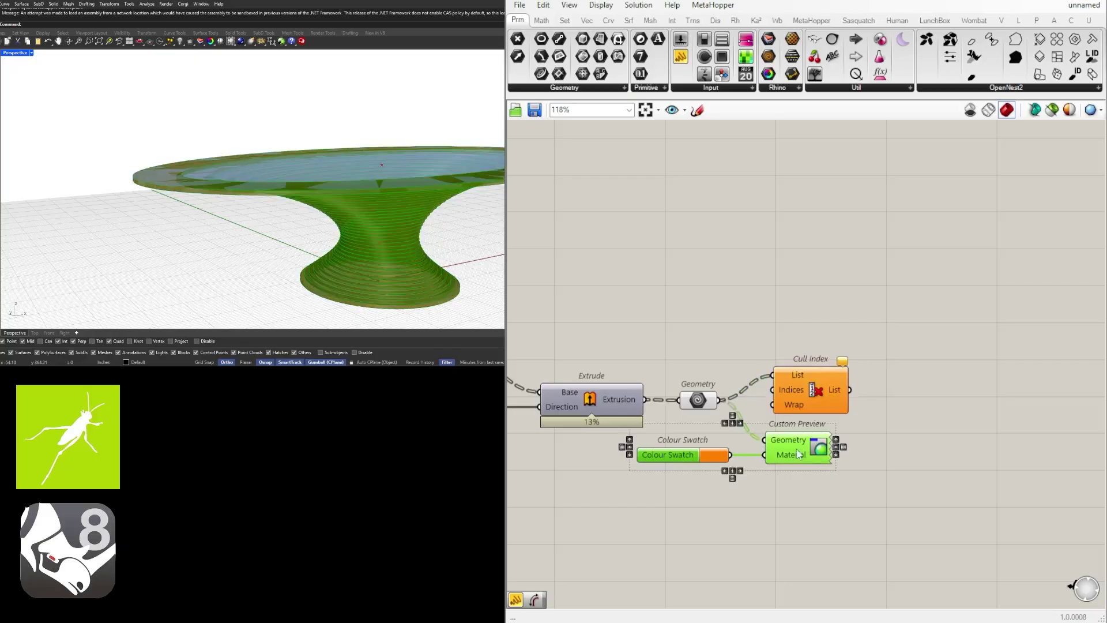
left_click_drag(796, 455, 946, 506)
left_click_drag(820, 382, 825, 406)
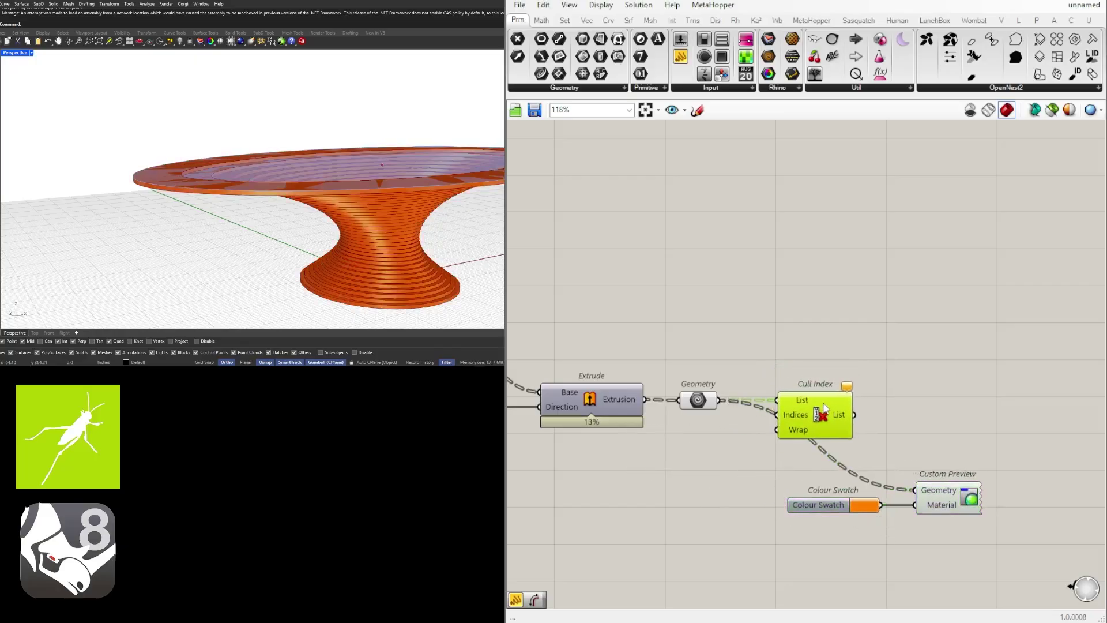
Flatten the Cull Index component's List input, leaving its Reverse modifier switched off
right_click(785, 397)
left_click(834, 479)
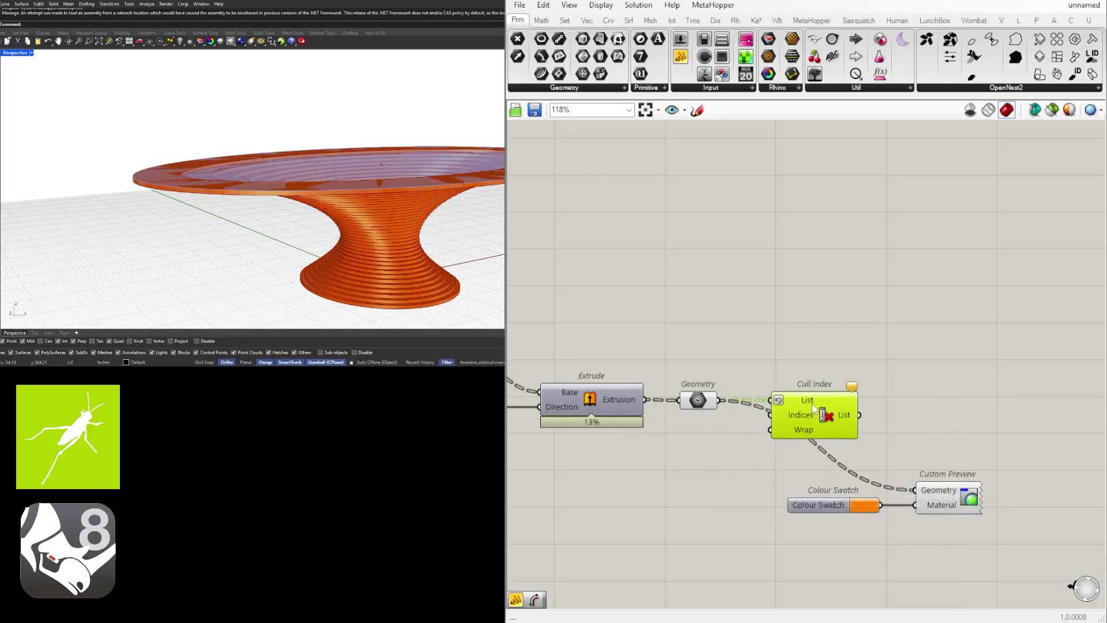
right_click(779, 402)
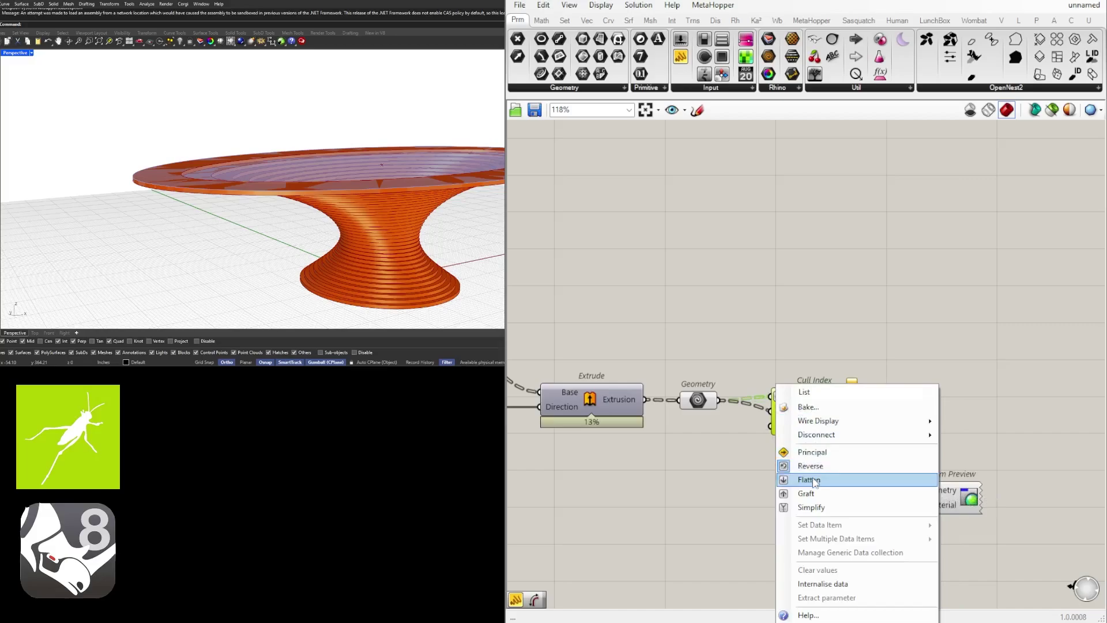
left_click(807, 477)
right_click(790, 404)
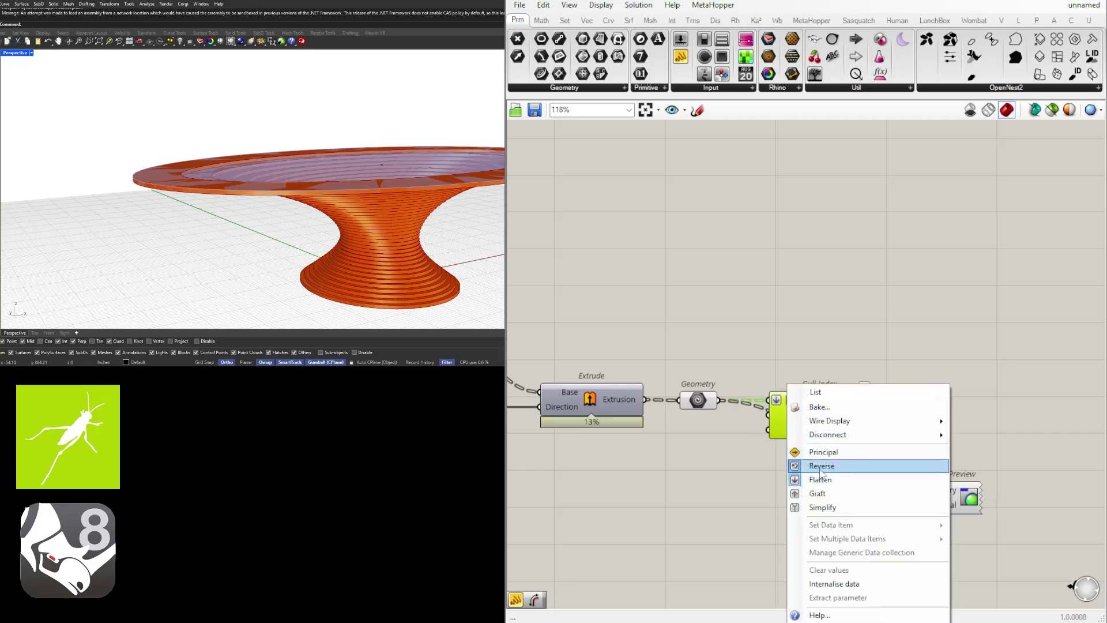
left_click(821, 476)
double_click(709, 454)
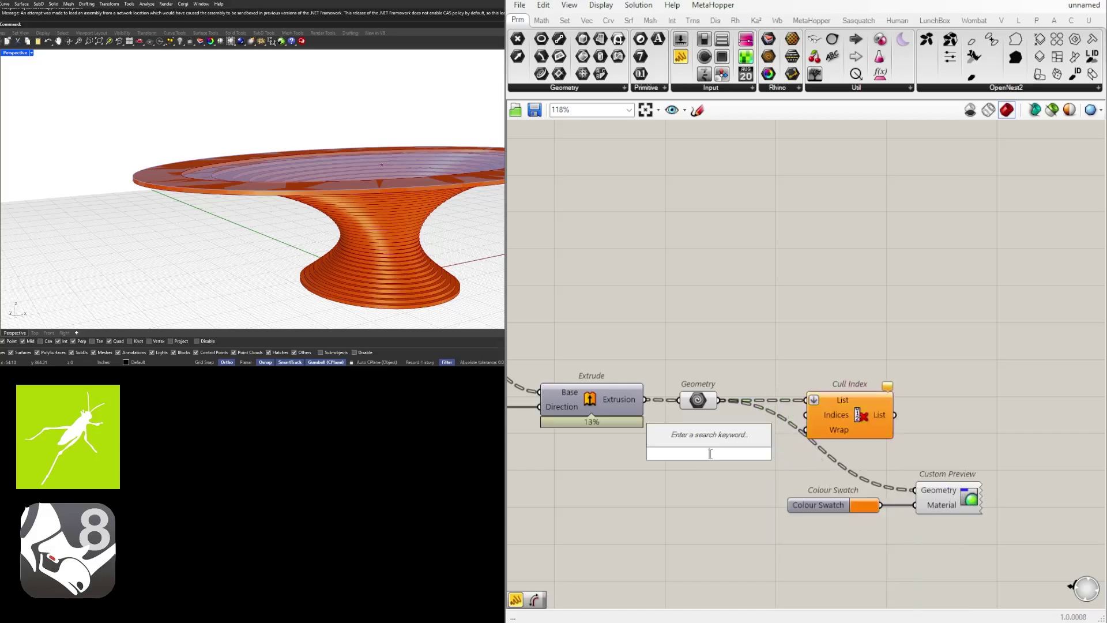
type("-1")
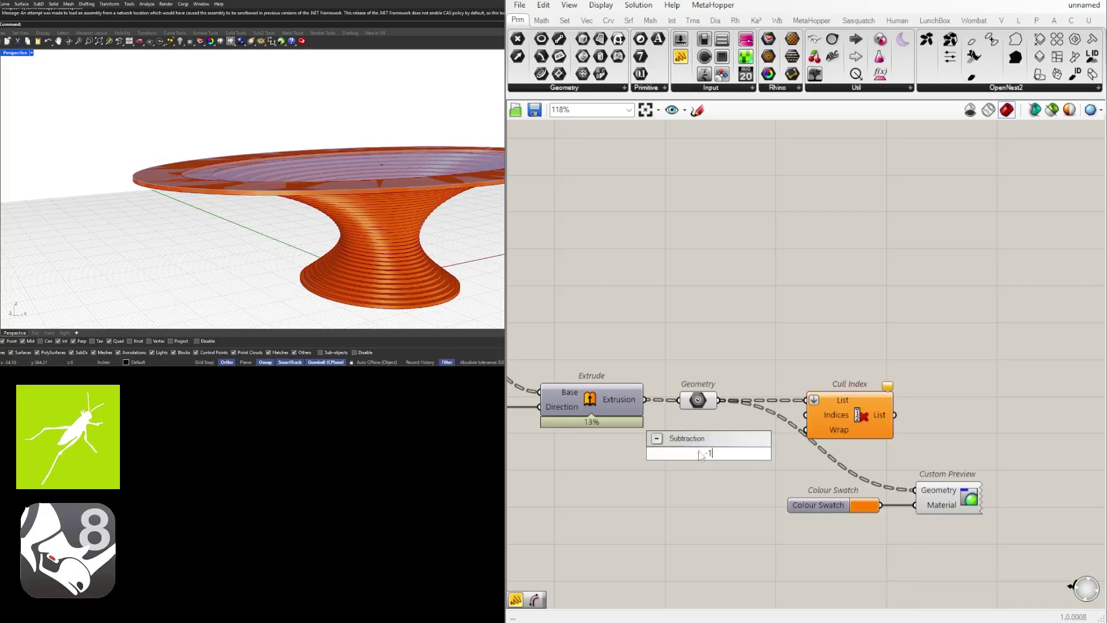
key("Return")
scroll(702, 457, "up", 3)
key("Delete")
Add a Panel containing -1 beside the Cull Index component
double_click(702, 454)
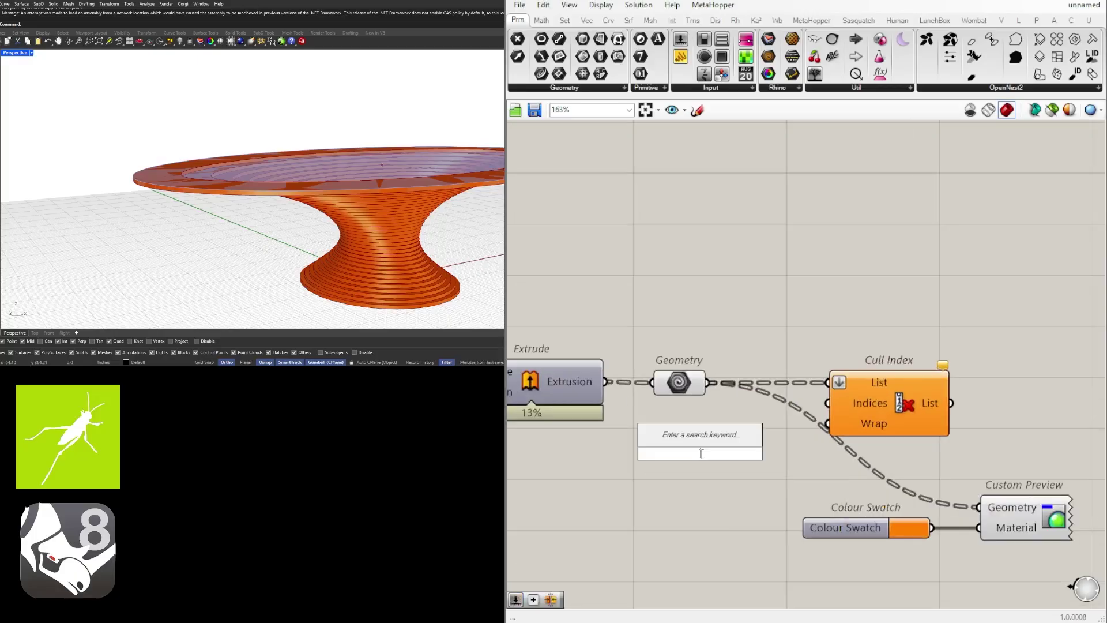
type("\"")
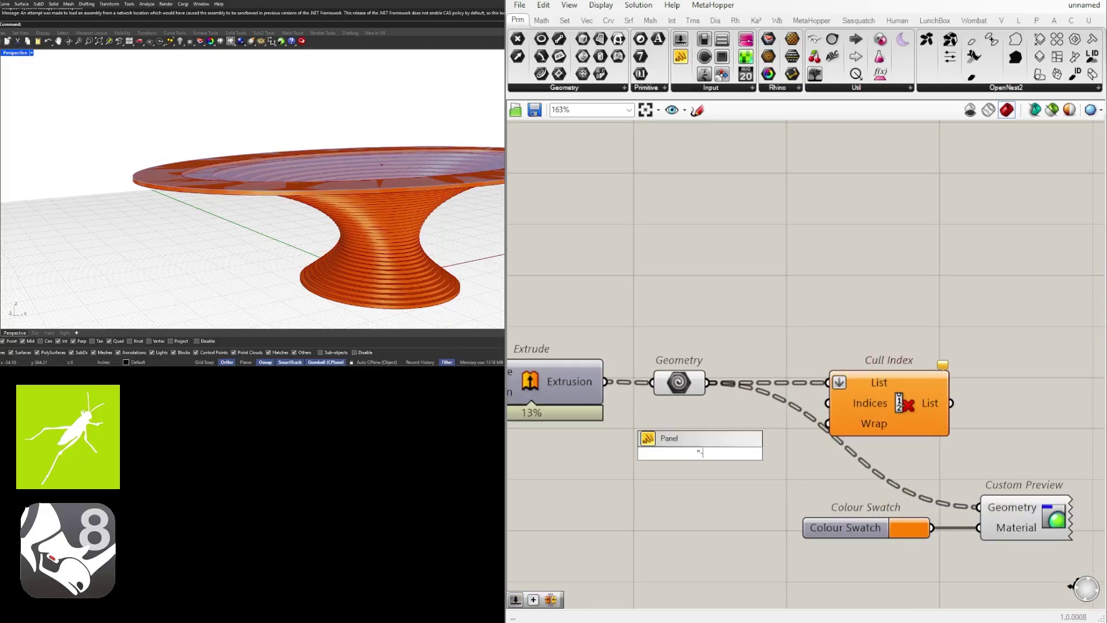
type("-1")
key("Return")
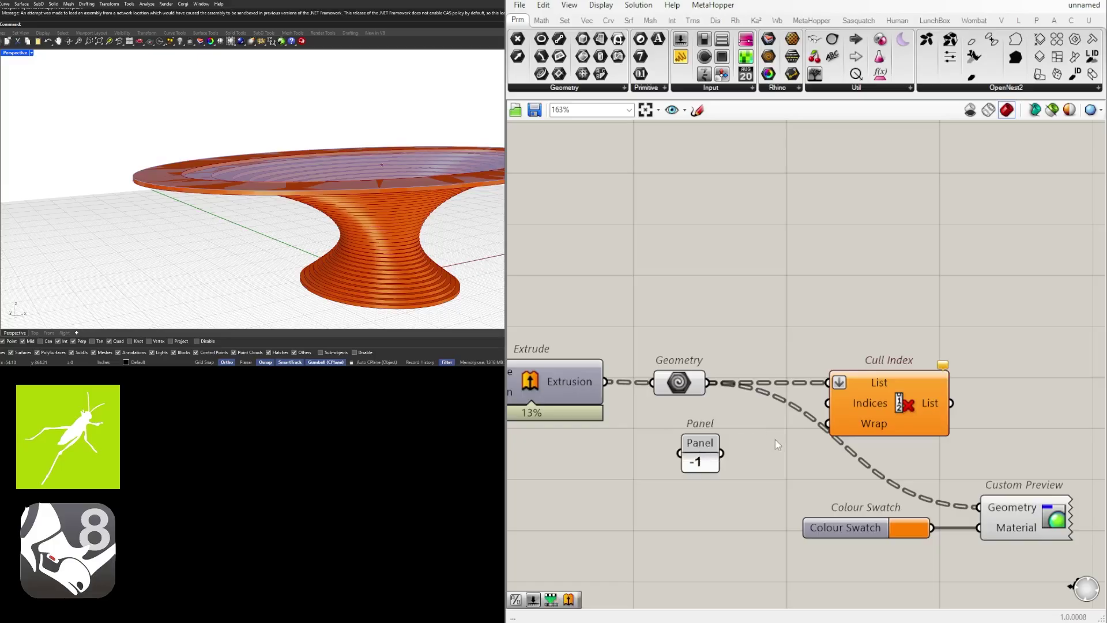
Connect the -1 Panel to Cull Index's Indices, feed the culled List into Custom Preview's Geometry, and reposition the preview and swatch
left_click(838, 407)
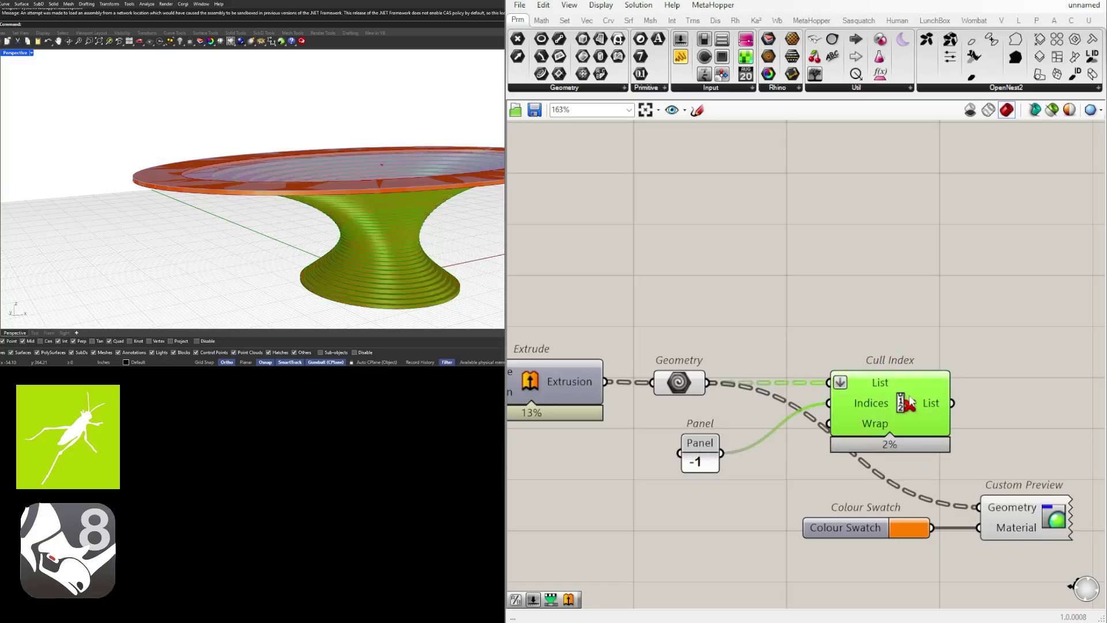
right_click_drag(977, 414, 798, 414)
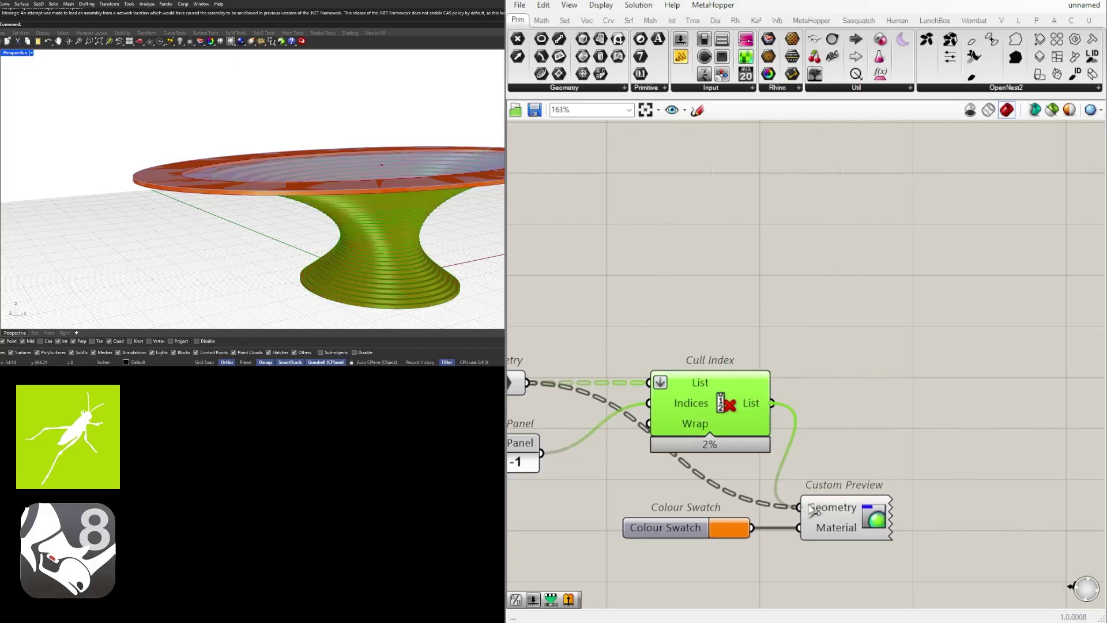
left_click_drag(959, 545, 647, 499)
left_click_drag(844, 514, 960, 425)
left_click(880, 483)
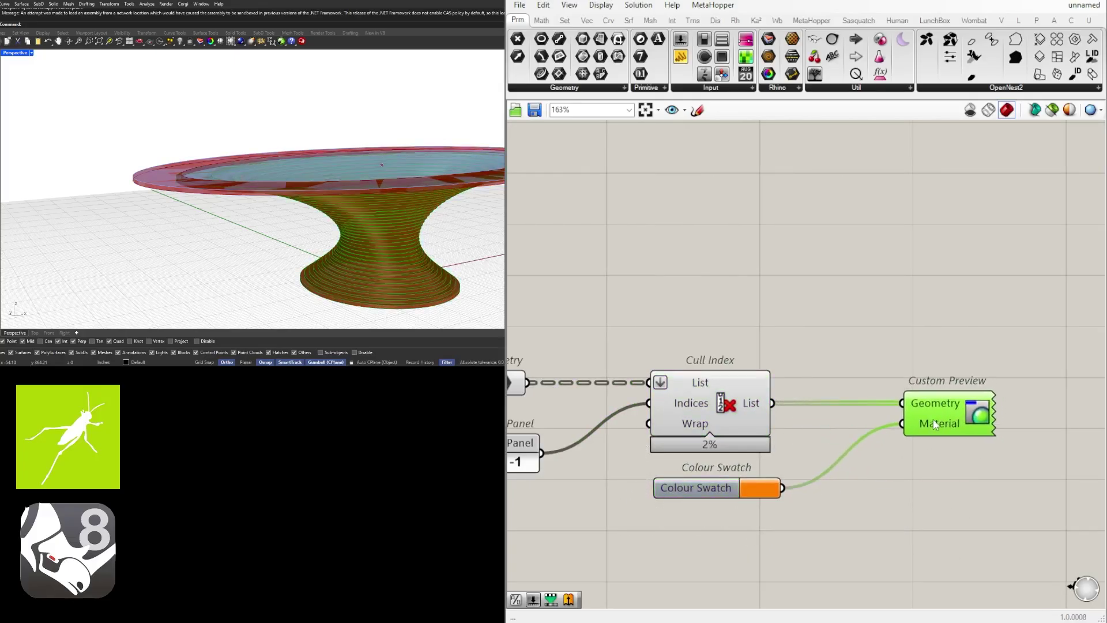
Replace the -1 Panel with a number slider created from -1<0, connected to Cull Index's Indices input at -1
right_click_drag(530, 520, 732, 492)
left_click(733, 491)
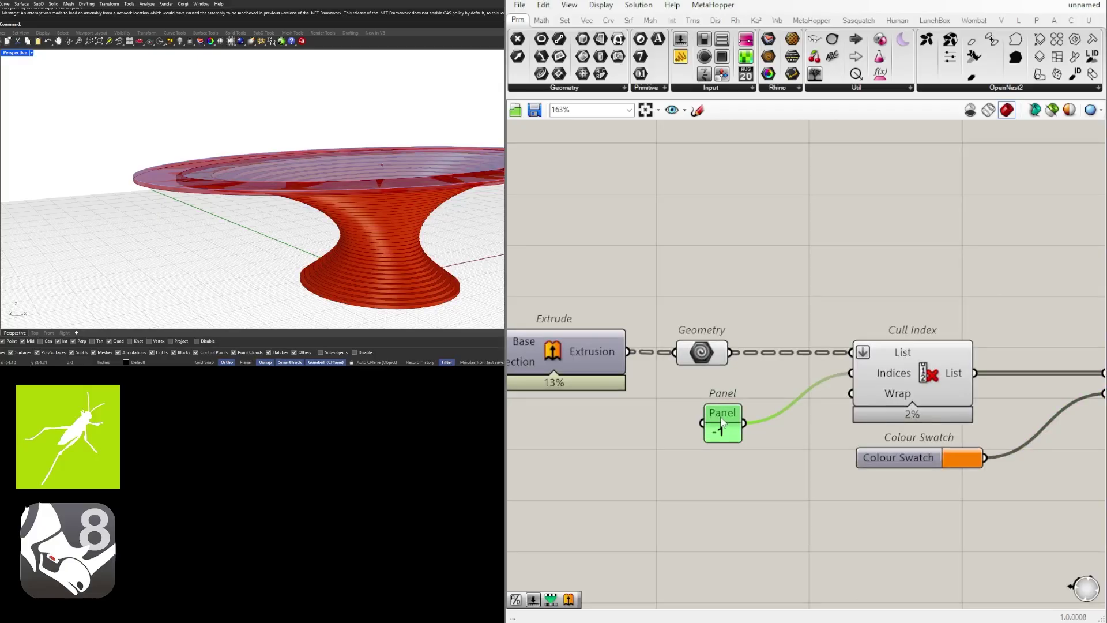
key("Delete")
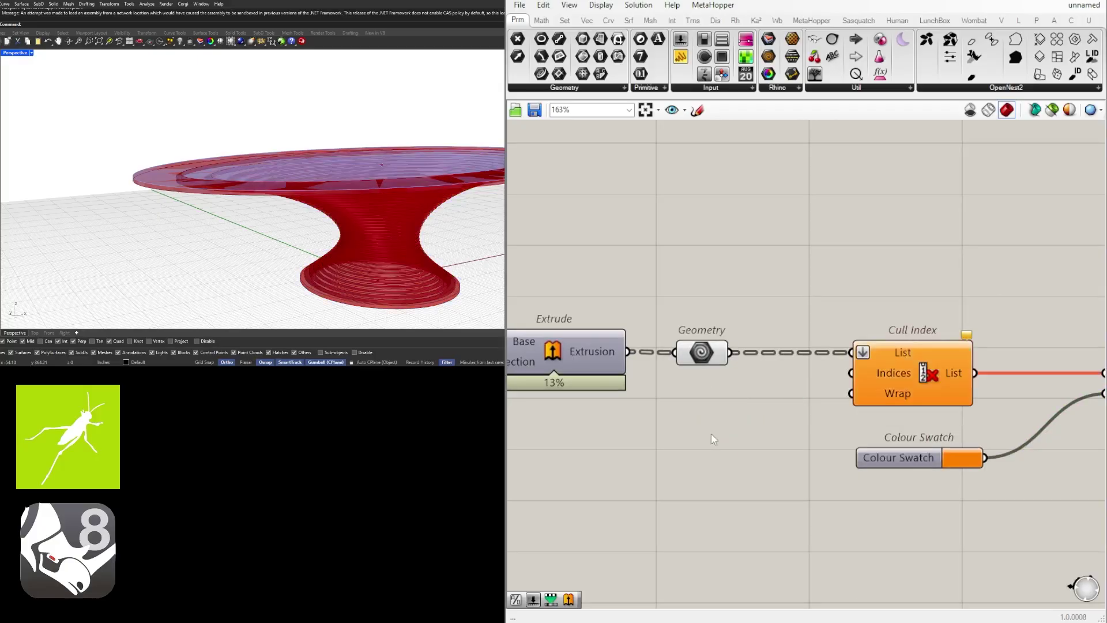
double_click(711, 433)
type("-1<0")
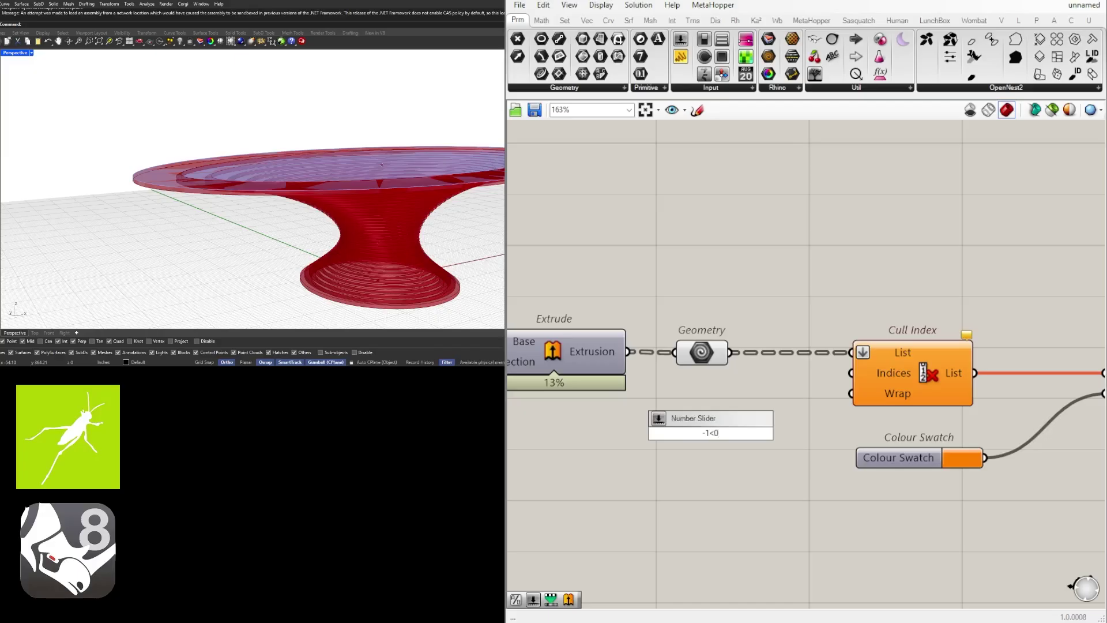
key("Return")
scroll(715, 435, "up", 2)
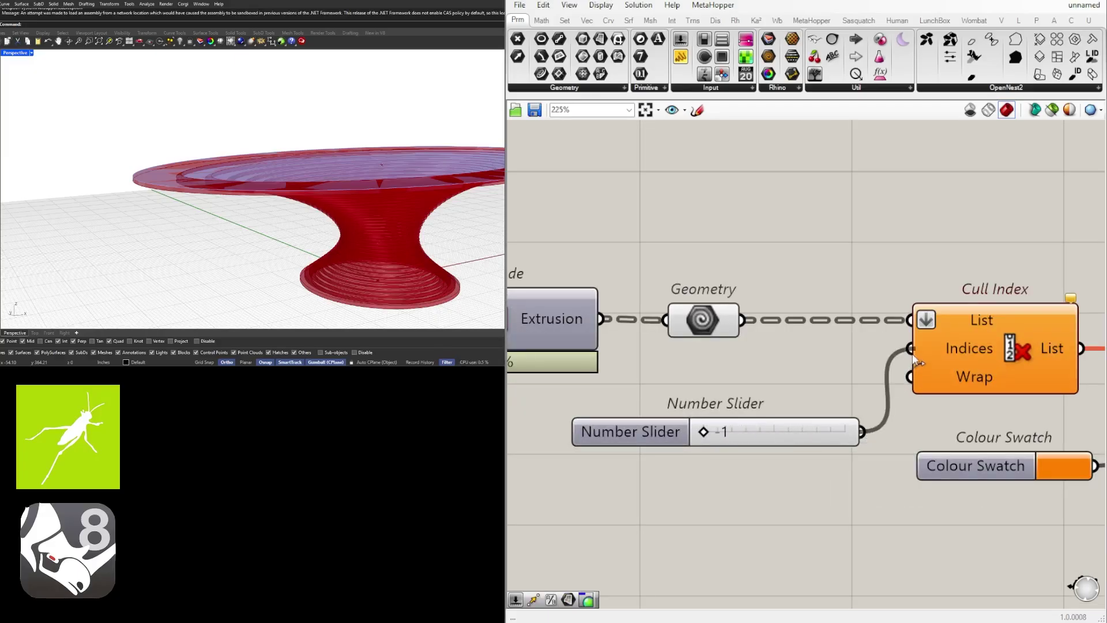
left_click_drag(917, 362, 915, 361)
left_click_drag(634, 431, 585, 425)
scroll(712, 372, "down", 3)
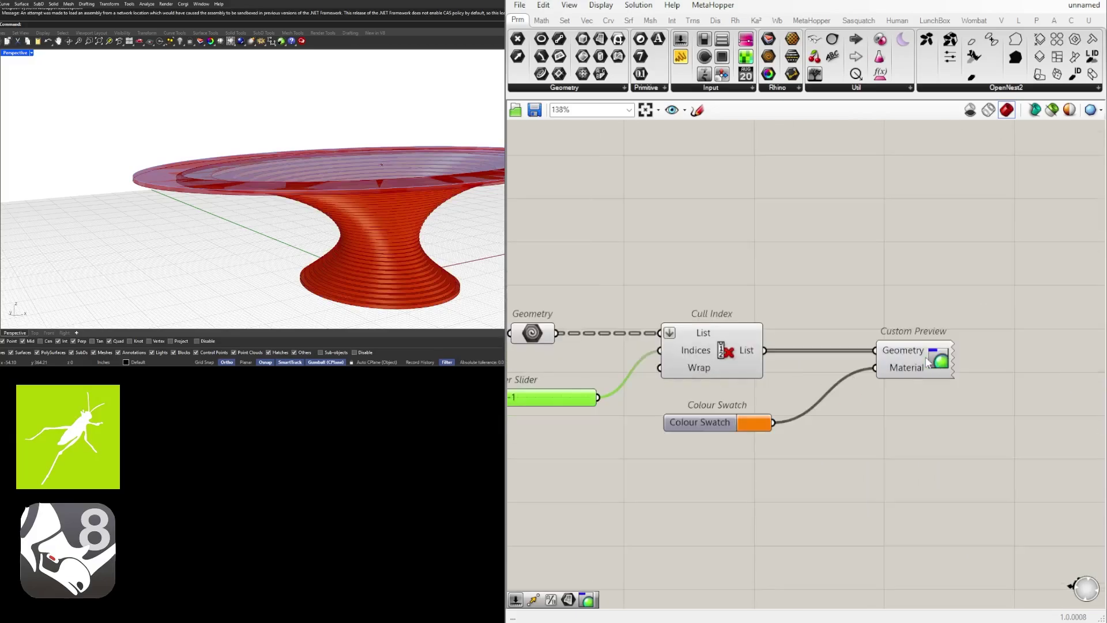
Turn off the previews of the rings' Geometry parameter and the Cull Index component
right_click_drag(927, 362, 1035, 362)
left_click_drag(874, 382, 657, 296)
middle_click(663, 297)
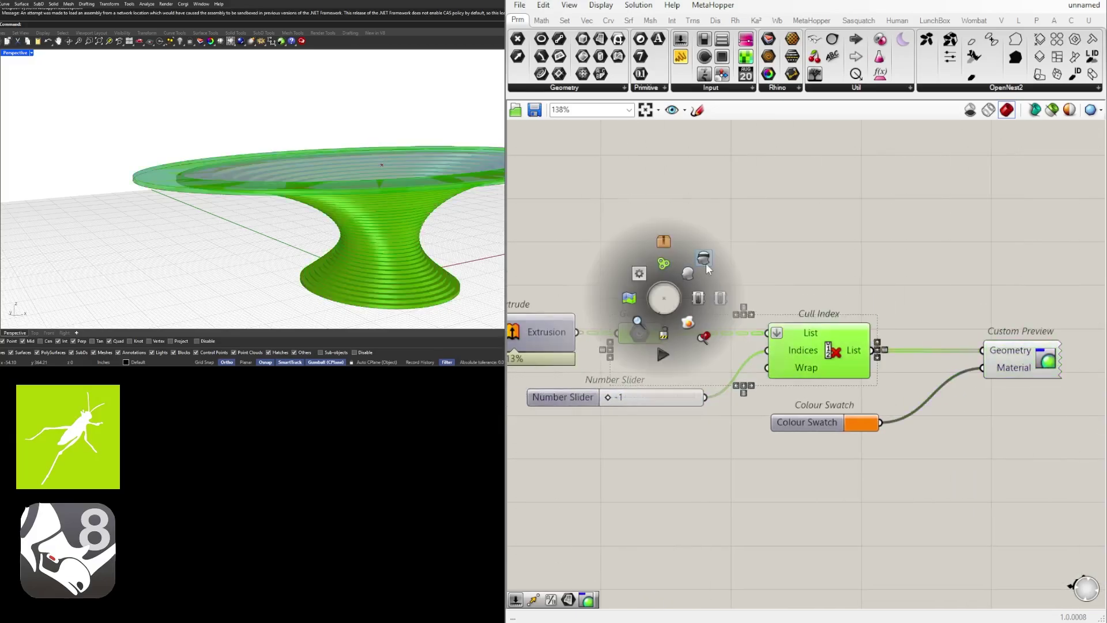
left_click(703, 258)
right_click_drag(173, 203, 194, 198)
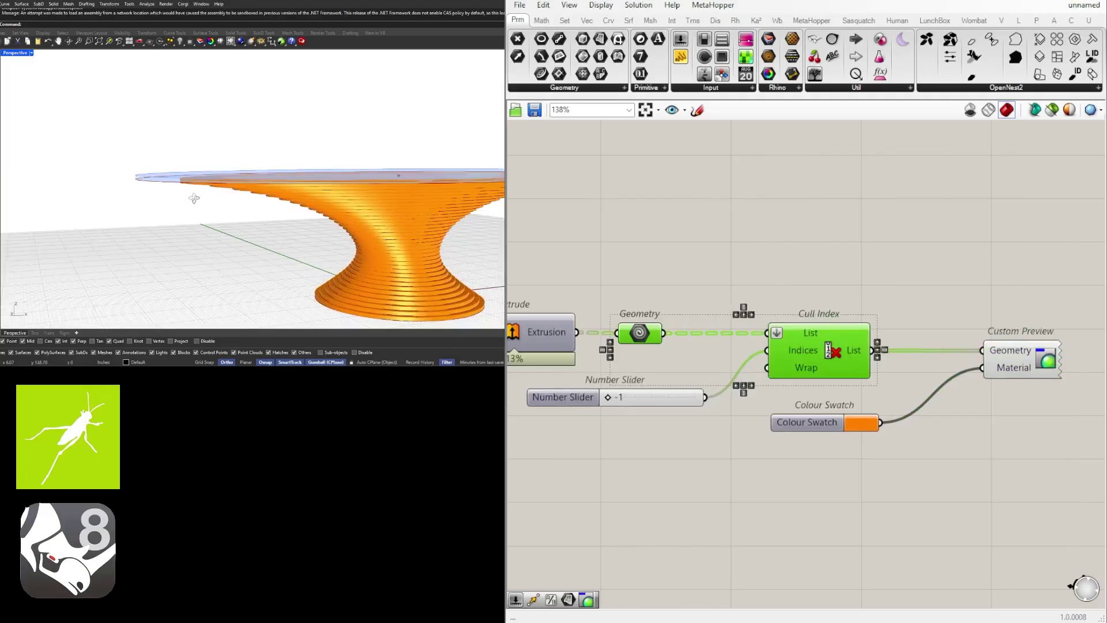
Turn off the preview of the Move component that feeds the tabletop's Extrude
scroll(828, 292, "down", 5)
right_click_drag(634, 291, 1058, 344)
right_click_drag(684, 254, 876, 263)
scroll(753, 271, "up", 1)
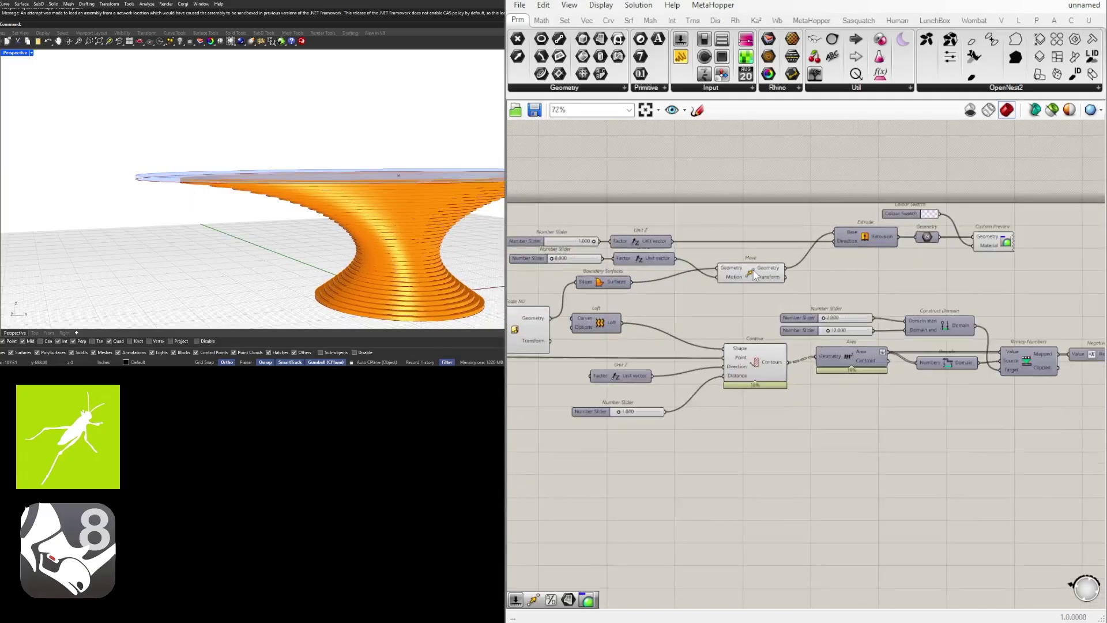
scroll(754, 275, "up", 1)
left_click(752, 274)
middle_click(743, 248)
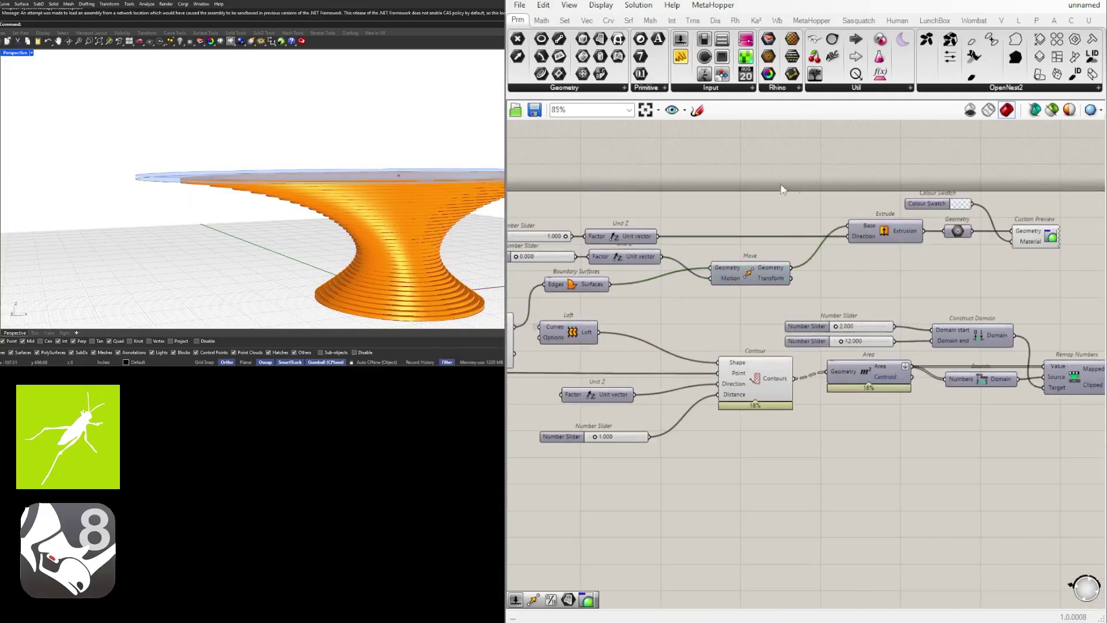
scroll(782, 190, "down", 3)
scroll(635, 282, "up", 3)
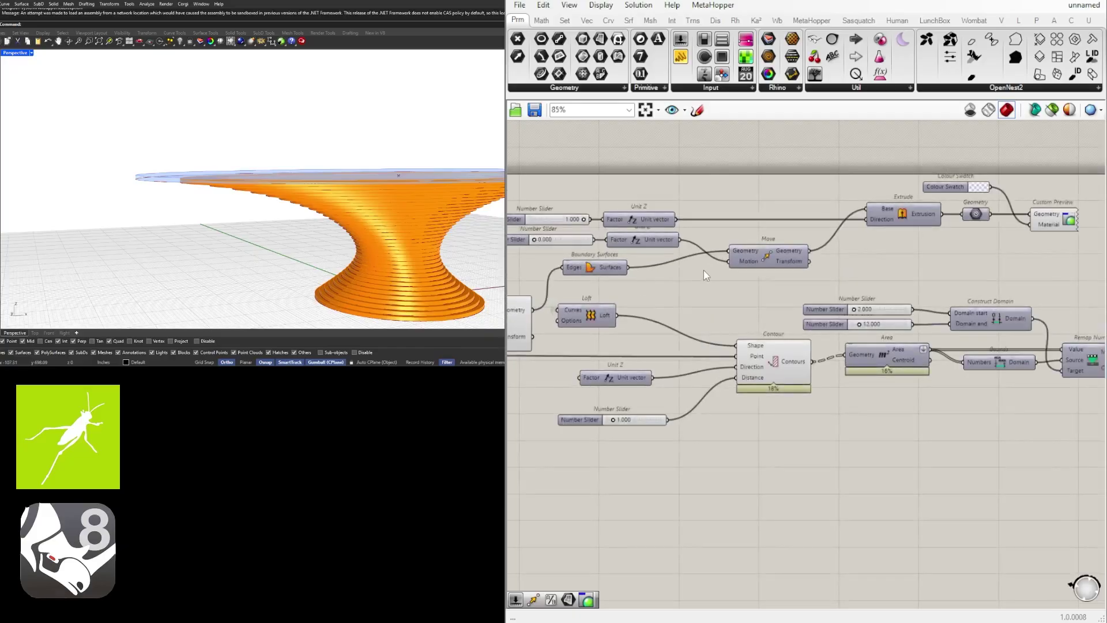
Try changing the Cull Index slider's value to test the ring removal, and return it to -1
scroll(696, 268, "down", 4)
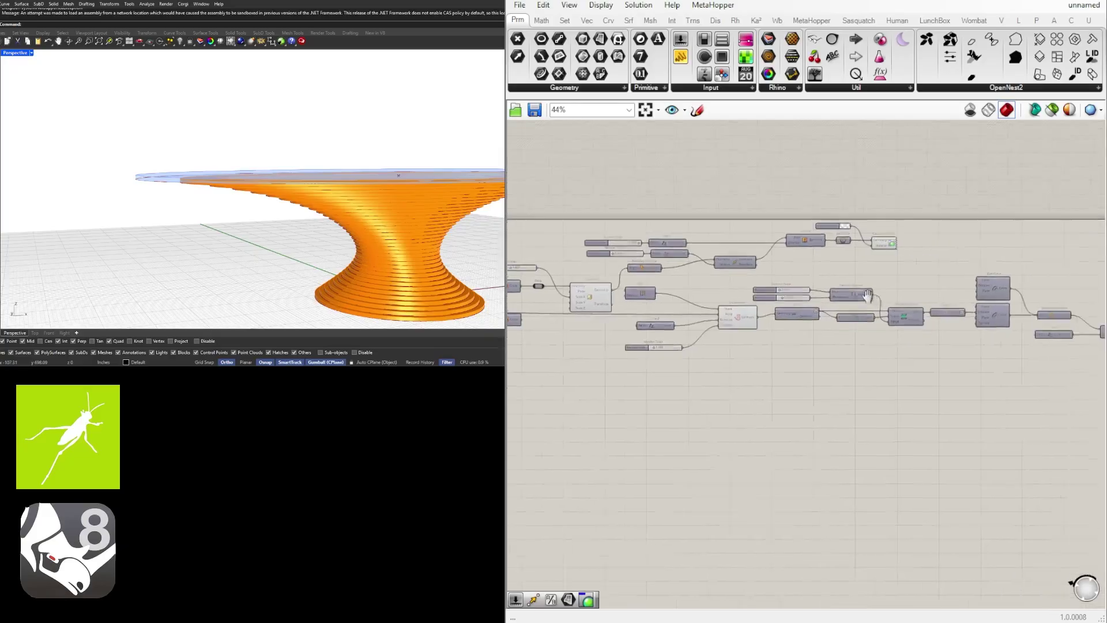
scroll(867, 295, "up", 4)
scroll(627, 355, "up", 3)
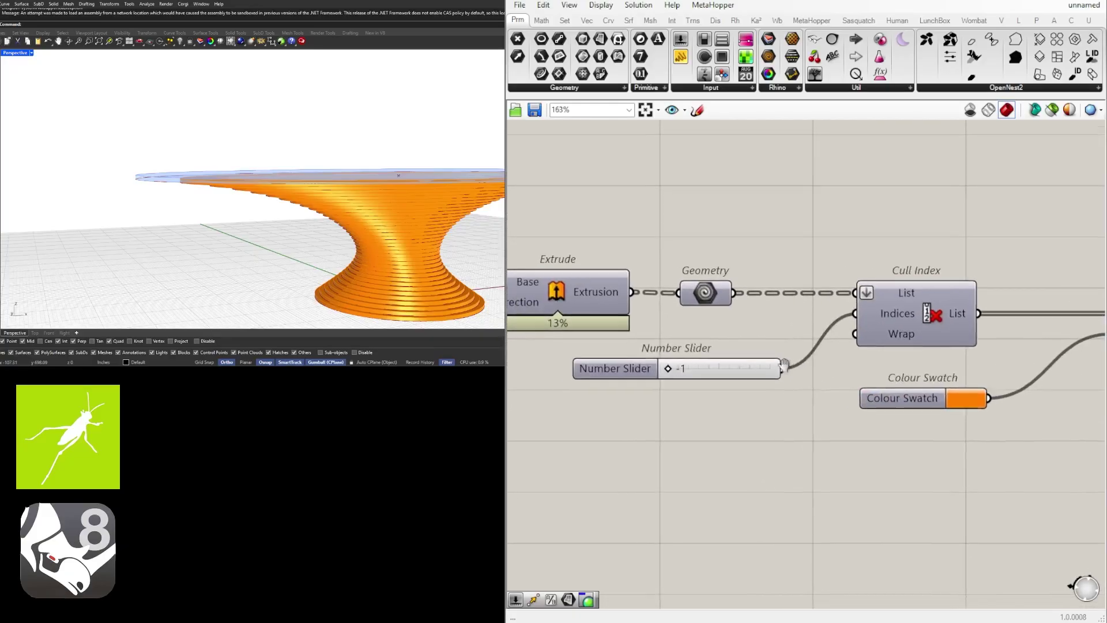
left_click_drag(664, 368, 727, 375)
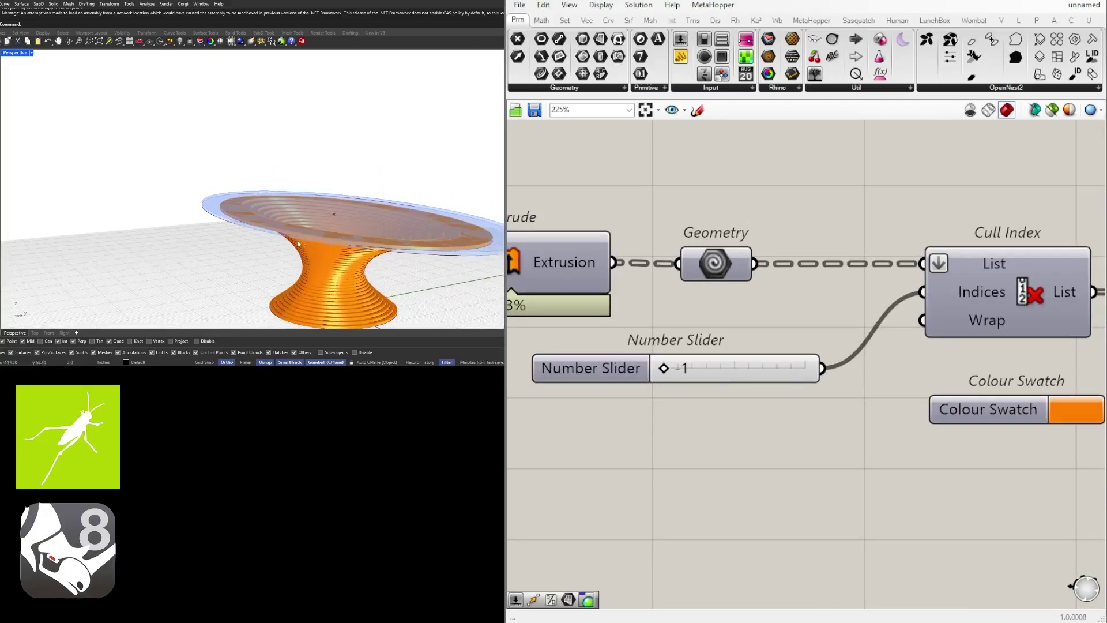
Align the rings' Custom Preview component with the Cull Index component's List output
scroll(725, 369, "down", 3)
scroll(803, 368, "down", 3)
scroll(957, 358, "up", 2)
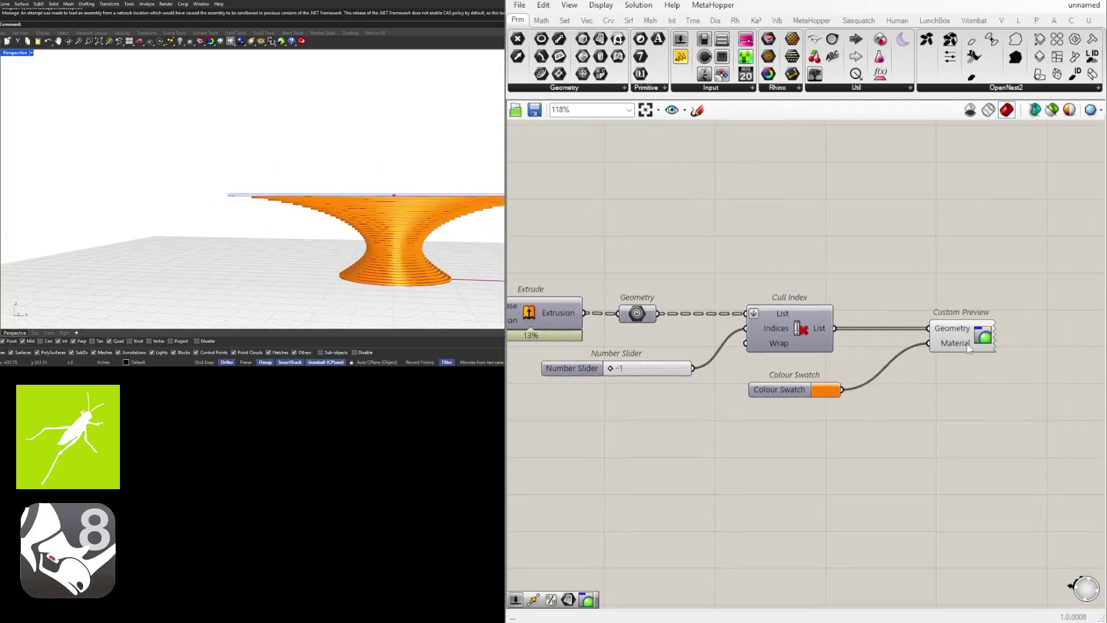
left_click(968, 348)
right_click_drag(882, 279, 831, 275)
left_click_drag(900, 328, 913, 328)
left_click(912, 300)
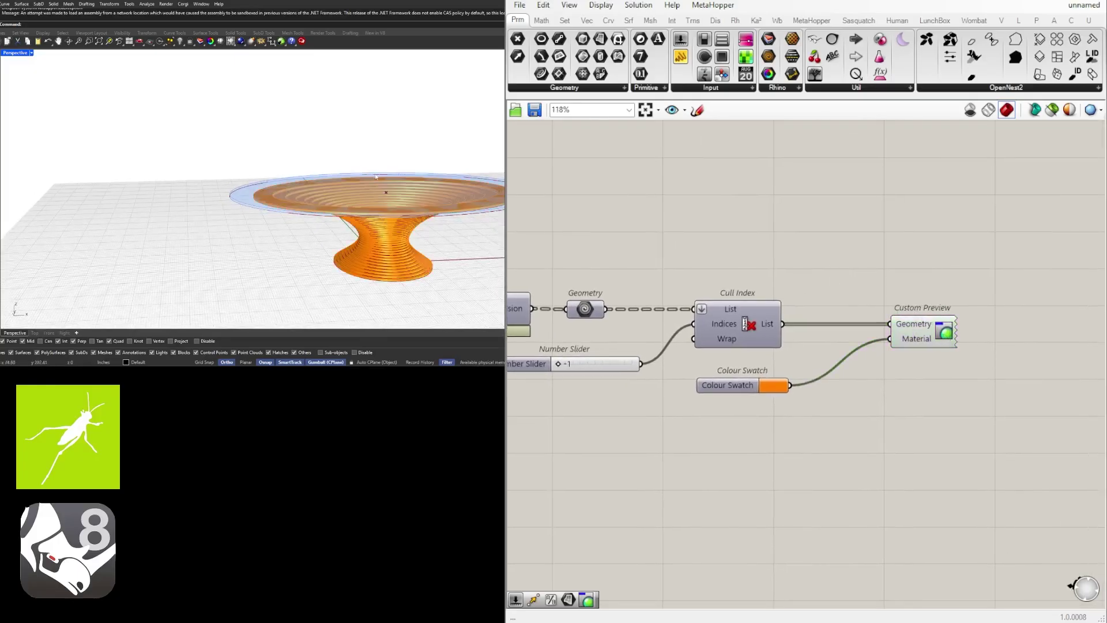
Move the entire definition slightly down, away from the canvas's upper edge
right_click_drag(376, 176, 233, 202)
scroll(746, 299, "down", 3)
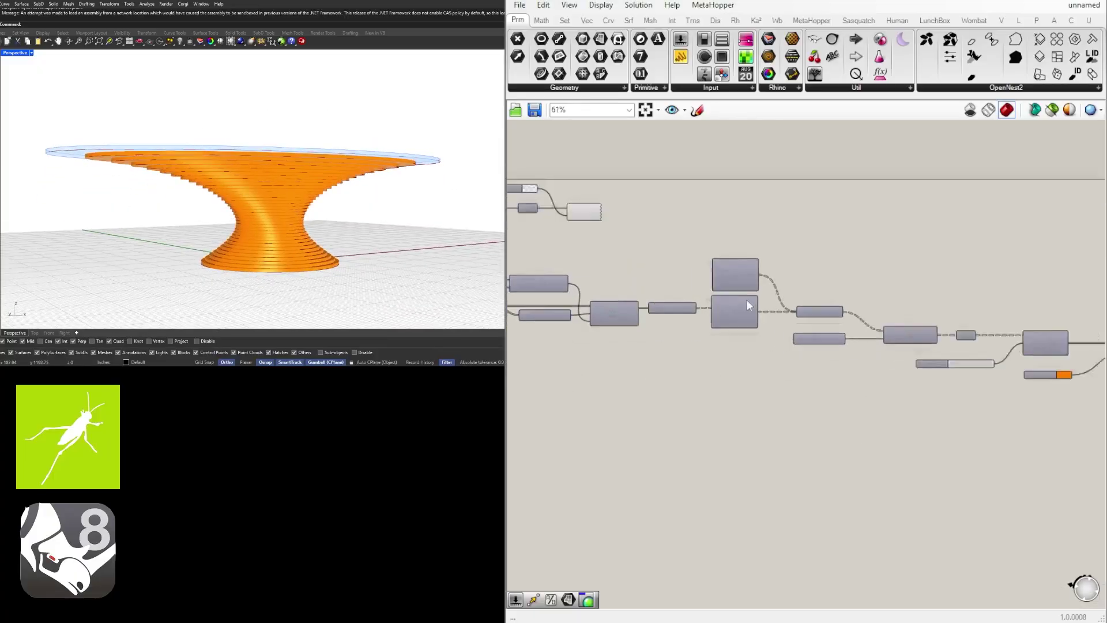
scroll(746, 300, "down", 5)
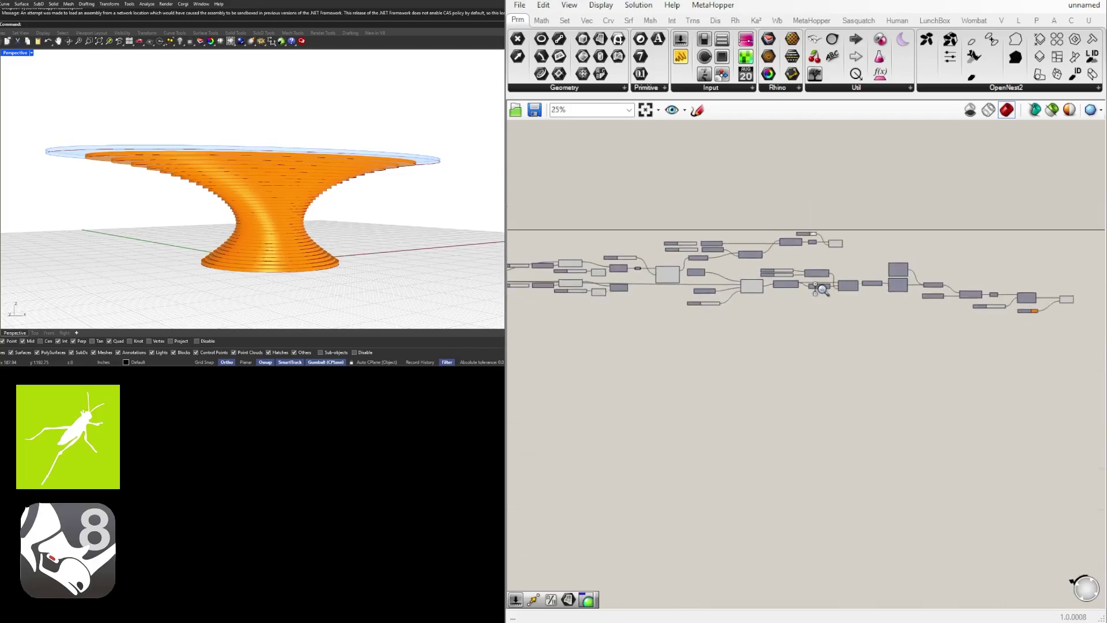
scroll(969, 368, "down", 2)
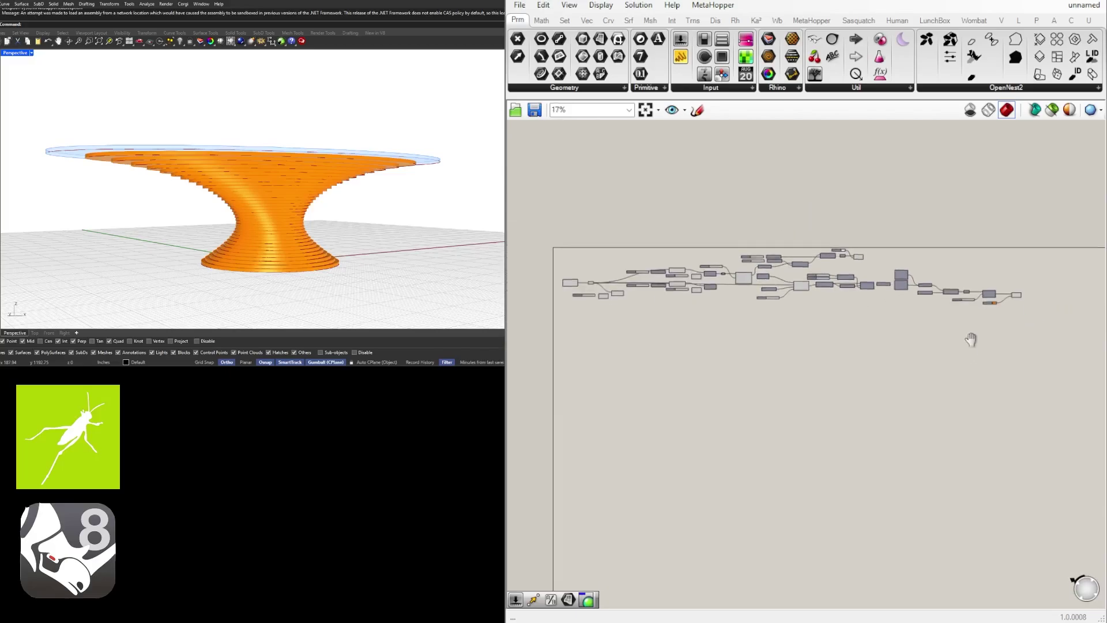
left_click_drag(1055, 378, 560, 236)
left_click_drag(747, 277, 751, 288)
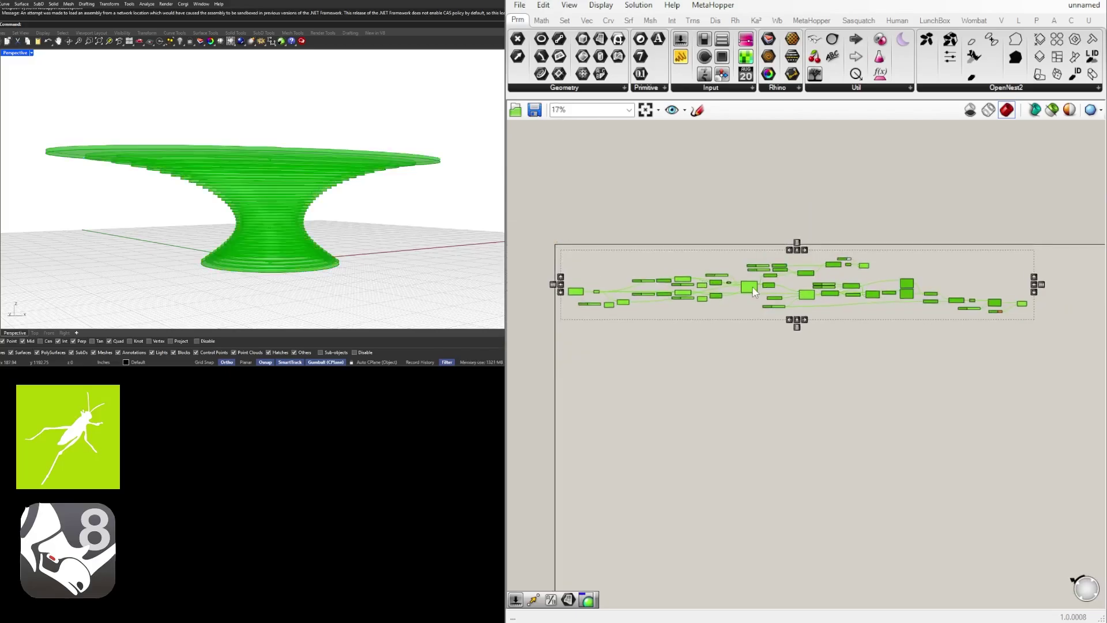
left_click(783, 250)
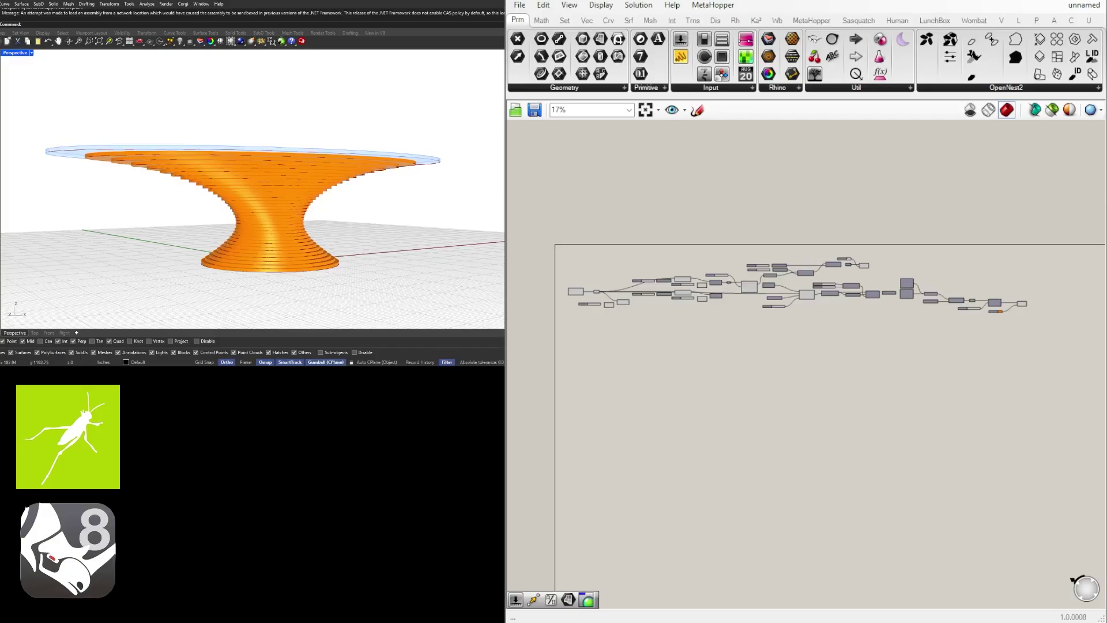
Rename the base circle's diameter slider BASE DIA and place it in its own group
scroll(580, 291, "up", 5)
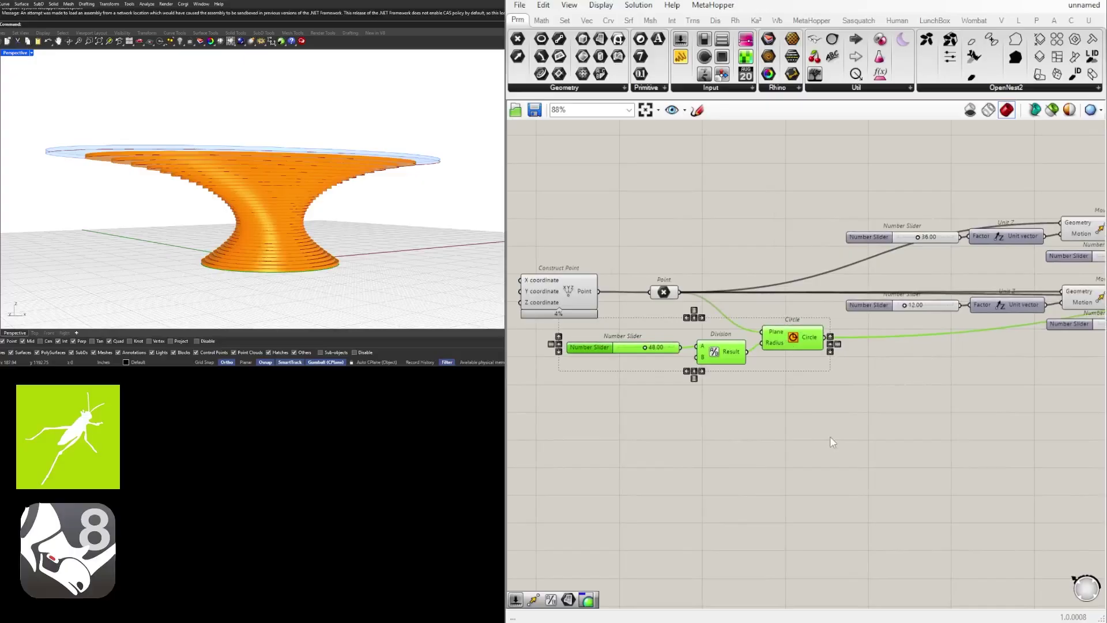
right_click(602, 347)
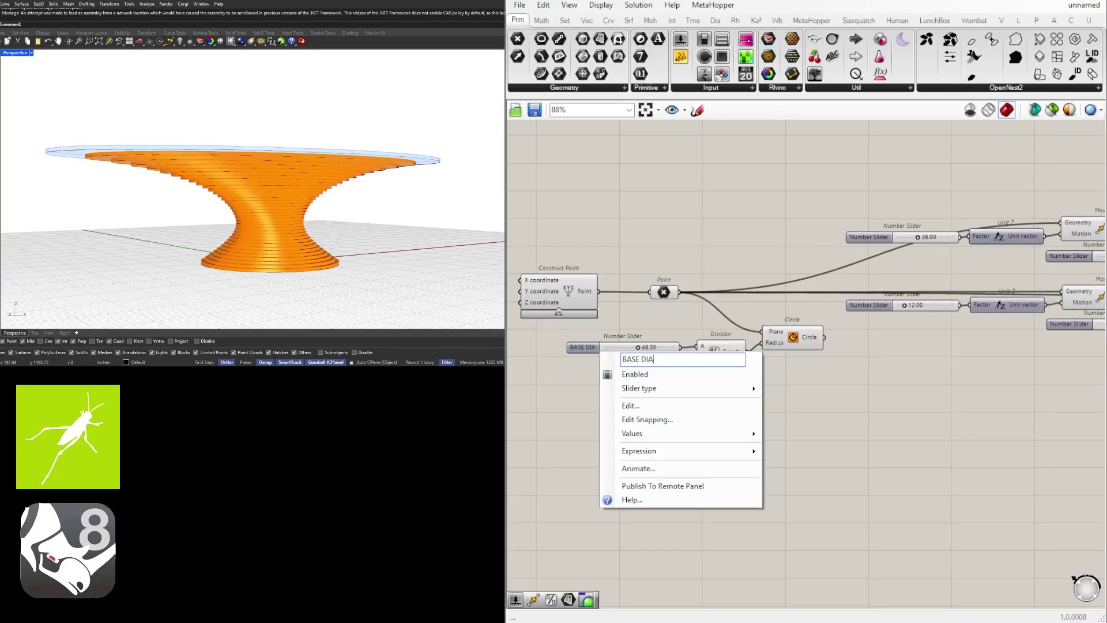
left_click(582, 386)
left_click(586, 347)
key("ctrl+g")
Group the Point parameter on its own and title the group SET ONE POINT
left_click(664, 293)
key("ctrl+g")
right_click(669, 282)
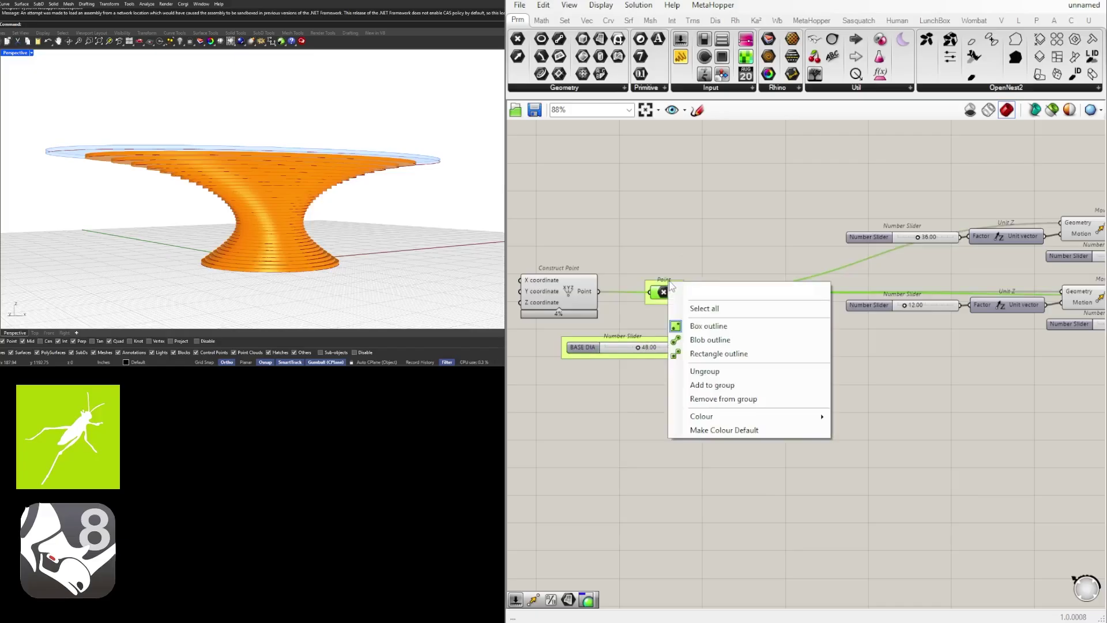
type("SET ONE POINT")
Hide the wires entering both circle Move components' Geometry inputs and the Contour component's Point input
right_click_drag(827, 274, 675, 303)
right_click_drag(827, 317, 641, 332)
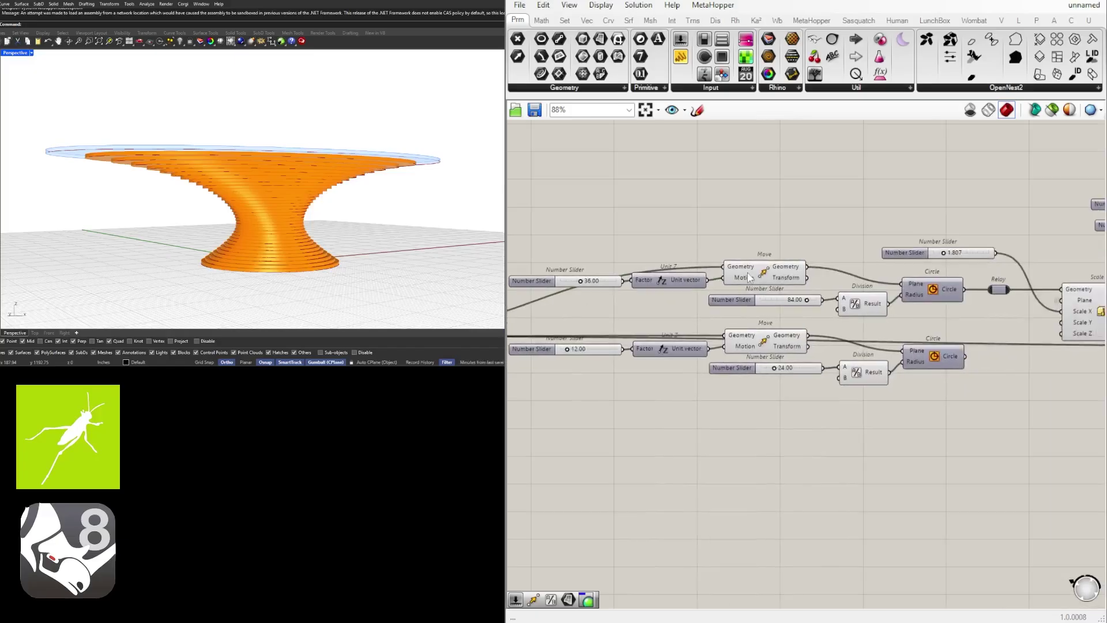
right_click(743, 267)
left_click(940, 332)
right_click(746, 335)
mouse_move(896, 377)
left_click(943, 402)
right_click_drag(945, 404, 463, 386)
right_click(876, 328)
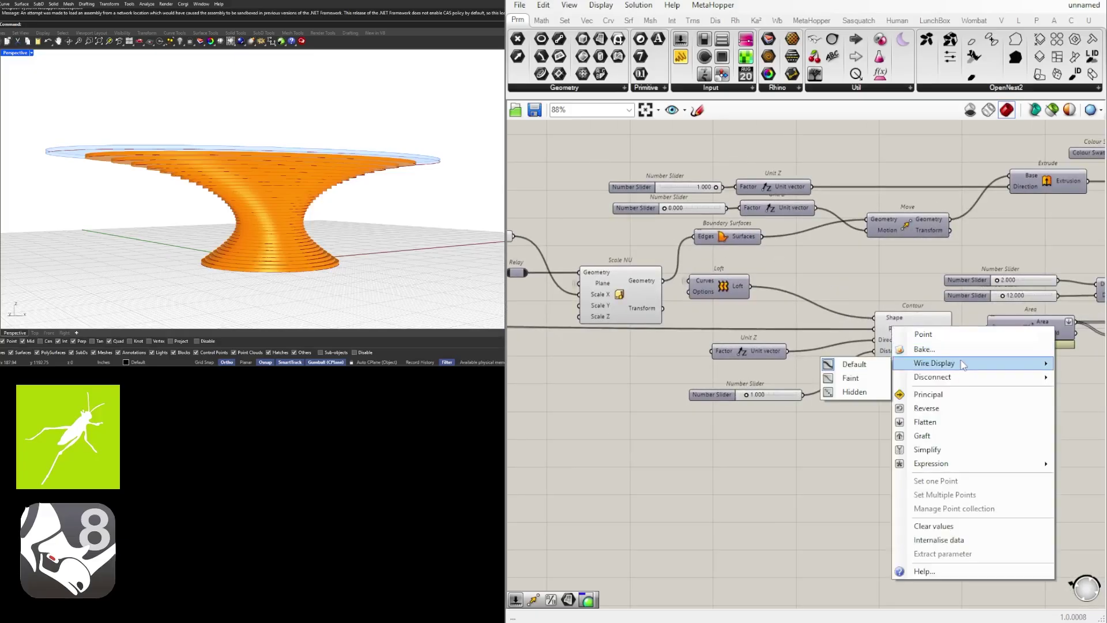
left_click(837, 388)
right_click_drag(577, 334, 1024, 369)
right_click_drag(865, 369, 902, 370)
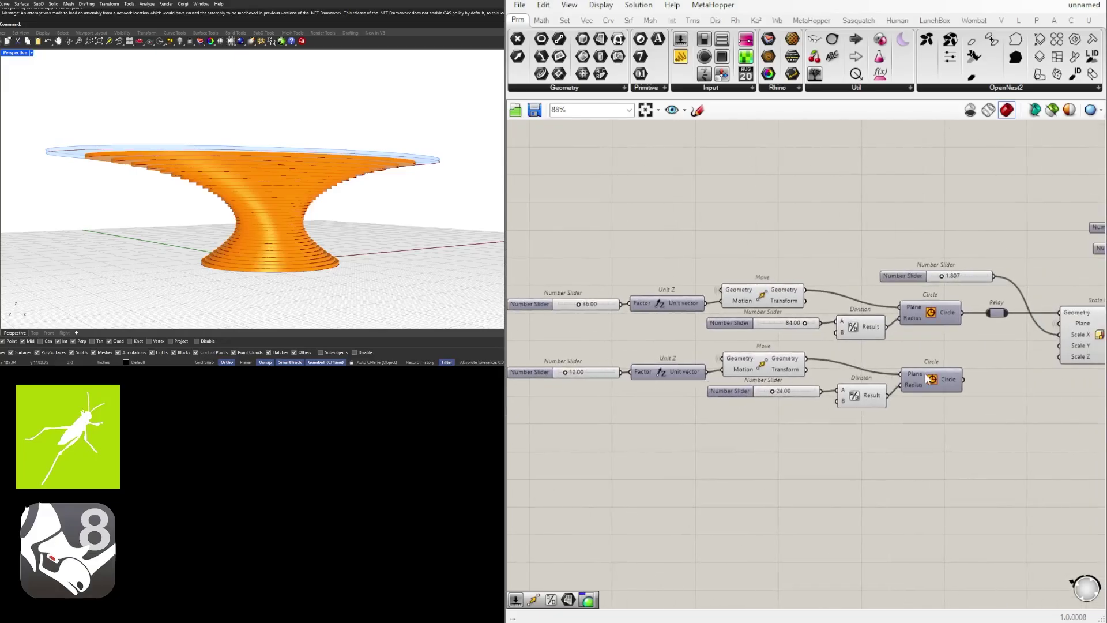
Rename the lower Unit Z factor slider MID DIA and the upper one TOP DIA
right_click(543, 365)
type("MID DIA")
key("Return")
right_click(546, 299)
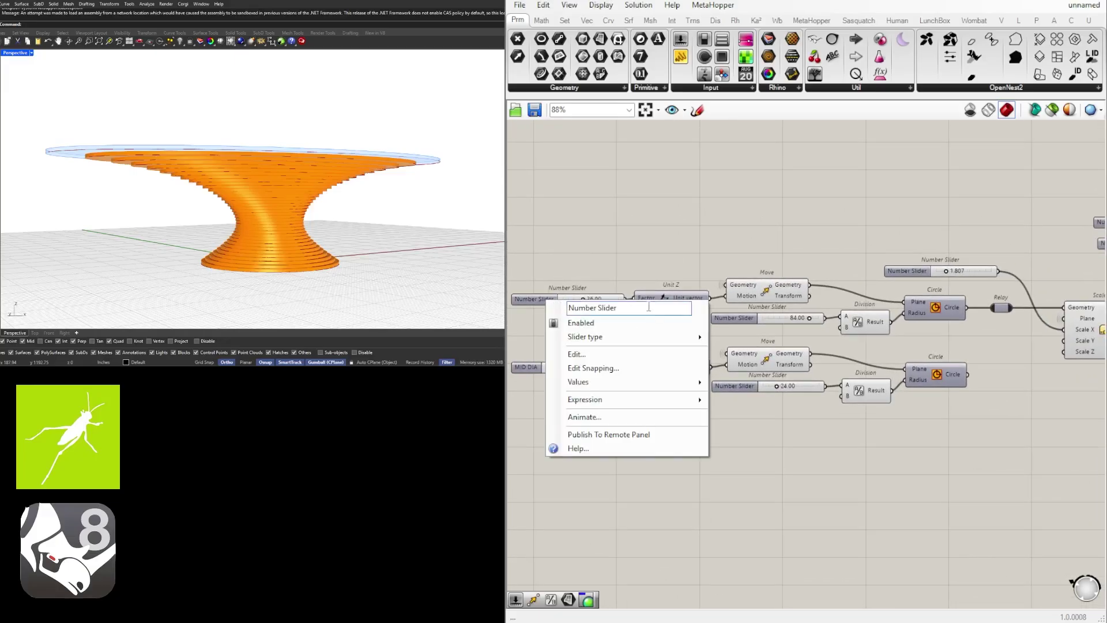
type("TOP DIA")
key("Return")
Place each of the two Unit Z factor sliders in its own group
right_click_drag(555, 369, 655, 366)
left_click(655, 367)
left_click(632, 297, "shift")
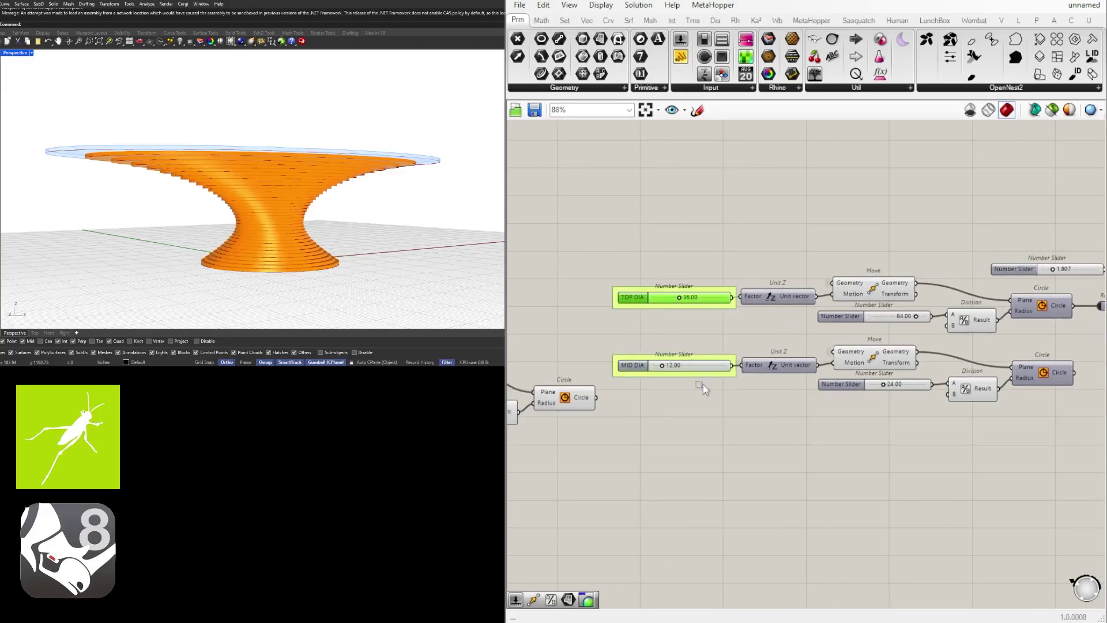
Rename the grouped lower Unit Z slider MID LOCATION and the upper one TOP HEIGHT
scroll(656, 368, "up", 4)
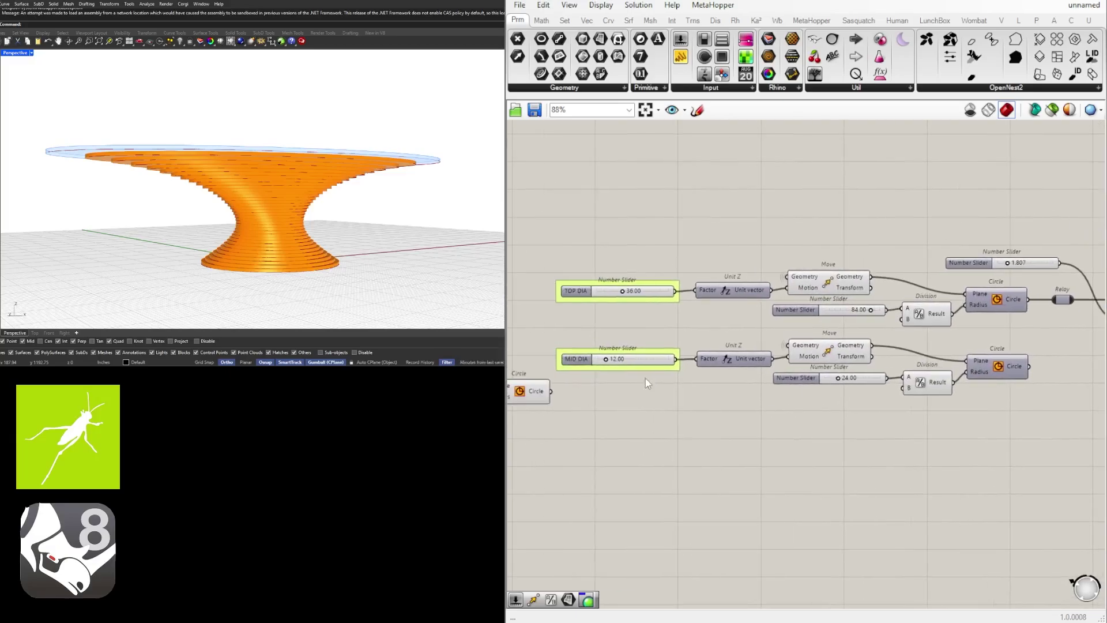
right_click(557, 349)
type("MID LOC")
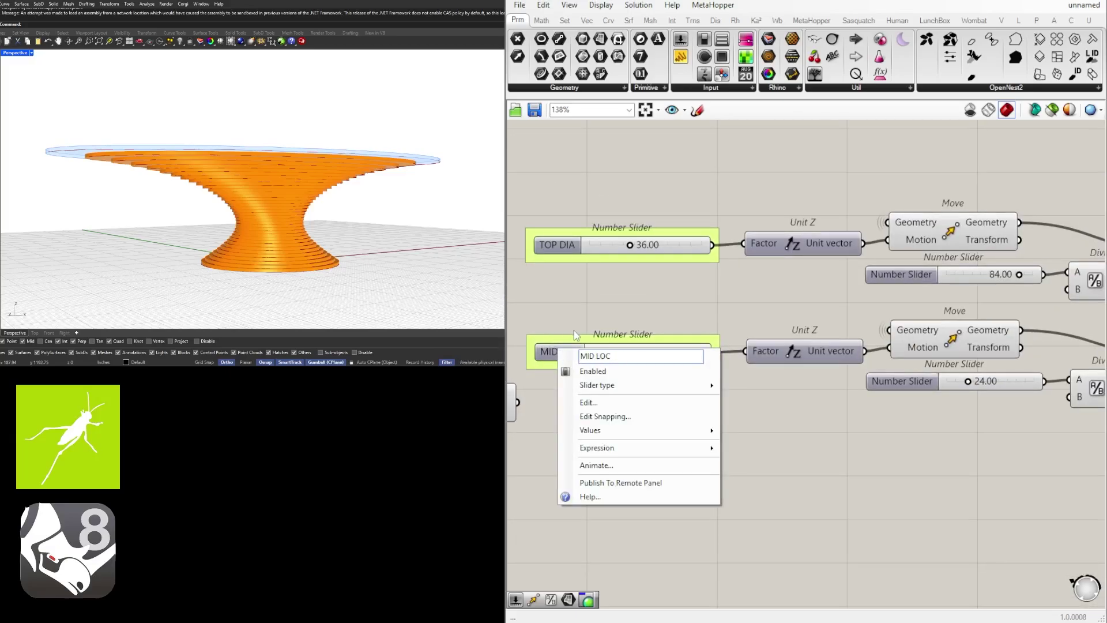
type("ATION")
key("Return")
right_click(559, 242)
type("HEIGHT")
key("Return")
scroll(557, 226, "down", 2)
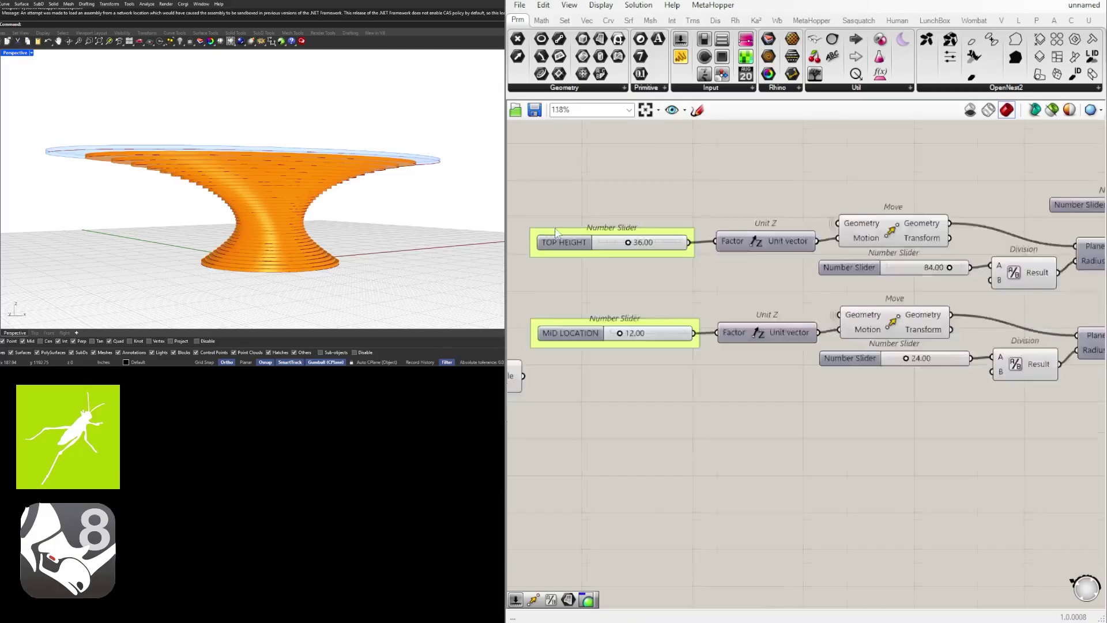
Rename the slider feeding the upper circle's Division component TOP DIA
right_click_drag(868, 277, 712, 274)
right_click(719, 264)
left_click_drag(793, 271, 784, 272)
type("TOP DIA")
key("Return")
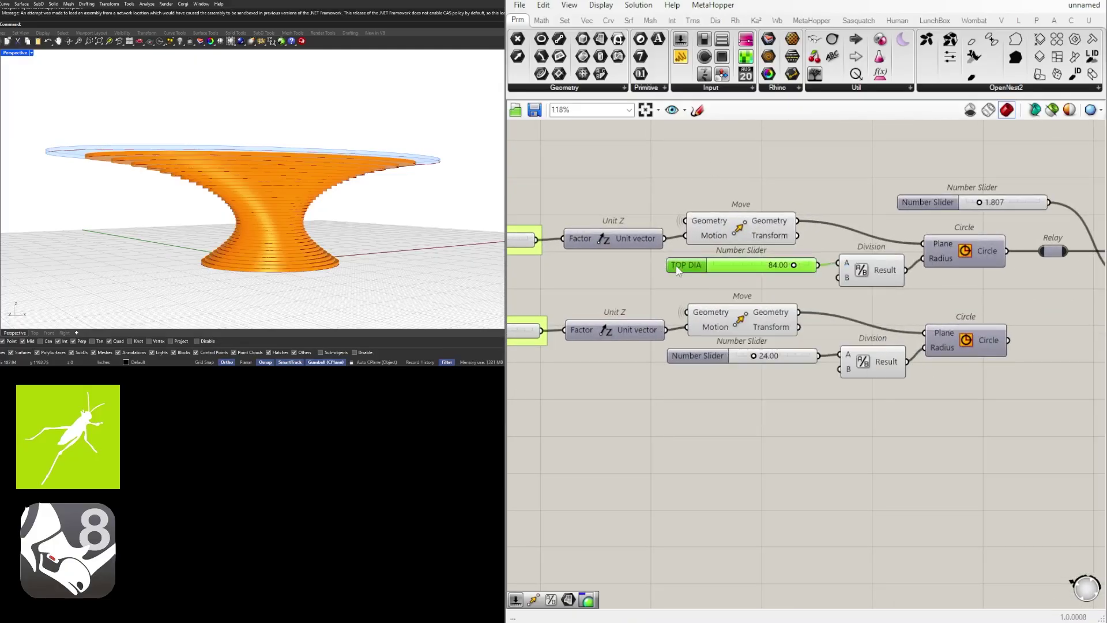
Rename the slider feeding the lower circle's Division component MID DIA and place it in its own group
right_click(691, 355)
type("MID DIA")
key("Return")
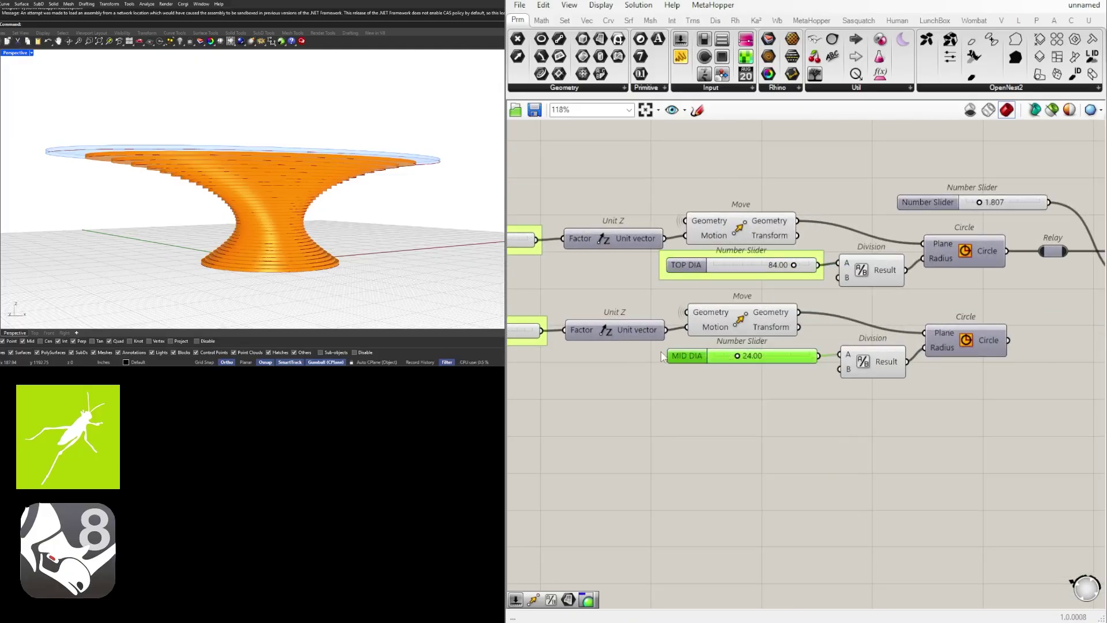
key("ctrl+g")
Rename the slider feeding the Scale NU component BOT DIA and place it in its own group
scroll(1033, 261, "down", 3)
scroll(768, 351, "up", 3)
right_click(684, 292)
right_click(671, 296)
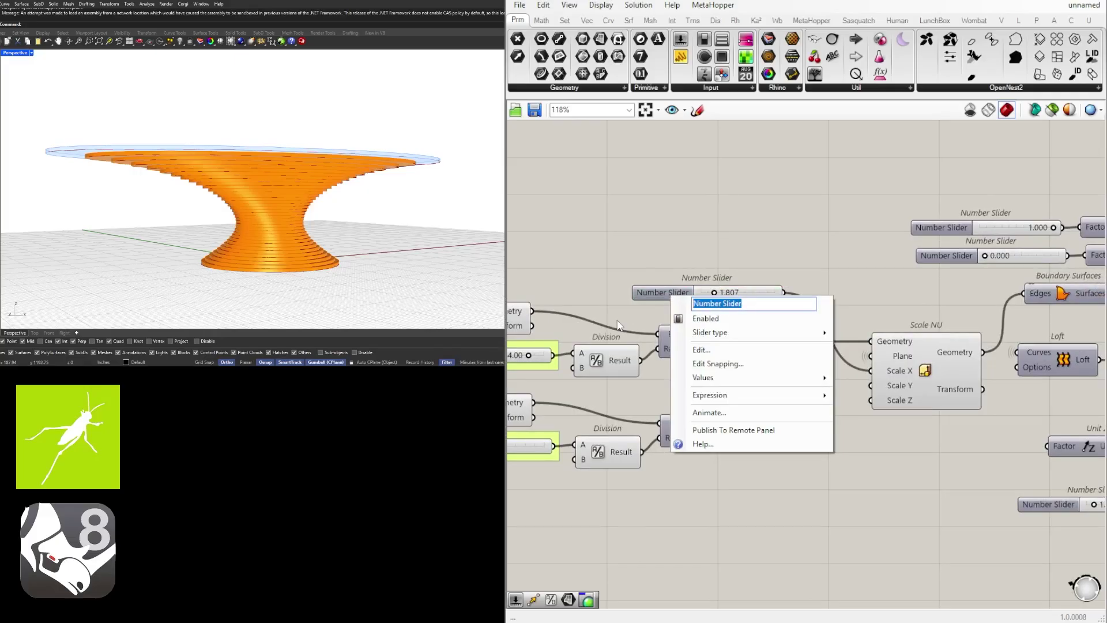
type("BOT DIA")
key("Return")
key("ctrl+g")
Rename the slider whose Unit Z vector drives the glass surface's Move component Z SHIFT
scroll(646, 271, "down", 4)
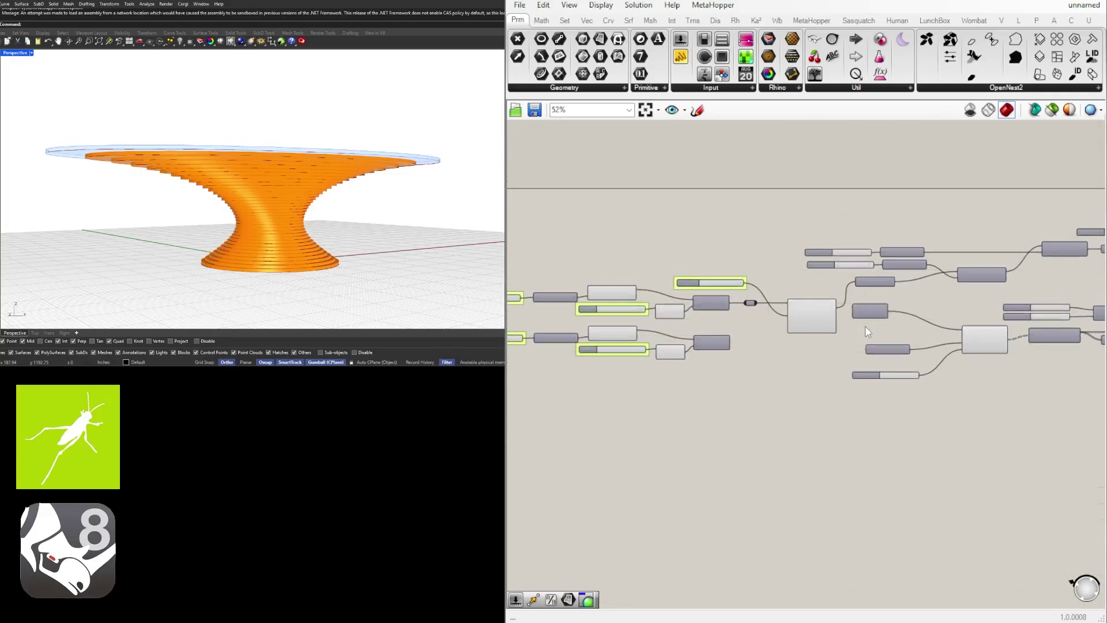
left_click_drag(825, 401, 588, 295)
middle_click(630, 273)
left_click(600, 248)
left_click(779, 262)
scroll(979, 252, "up", 6)
right_click(543, 244)
scroll(576, 271, "down", 1)
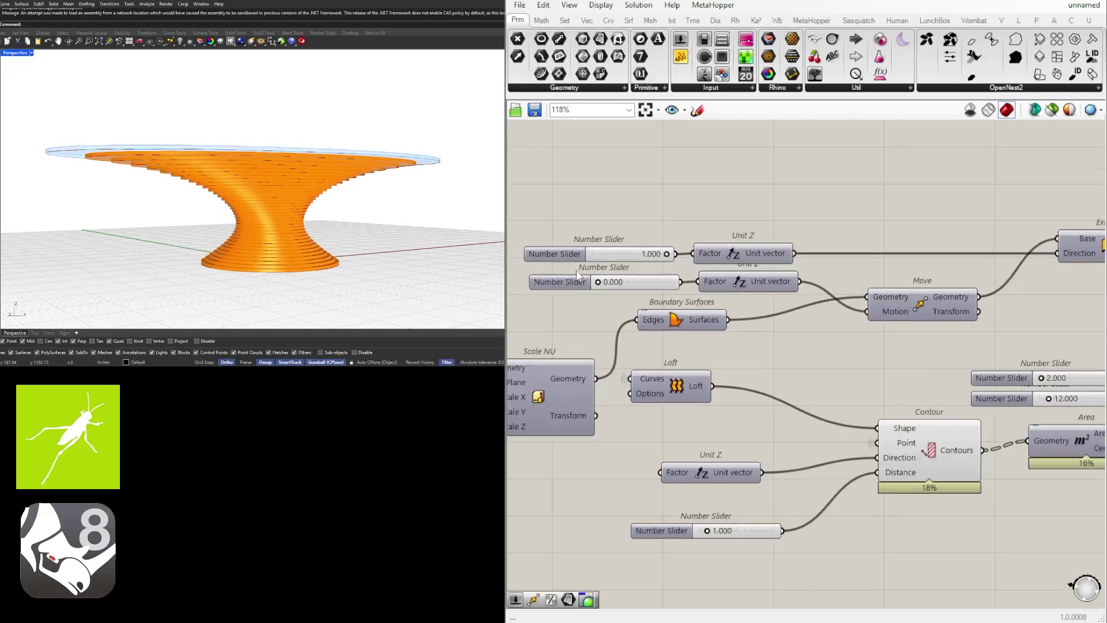
scroll(576, 270, "down", 1)
right_click(574, 289)
key("Return")
Rename the slider whose Unit Z vector sets the glass extrusion direction GLASS Z HEIGHT
scroll(581, 258, "up", 2)
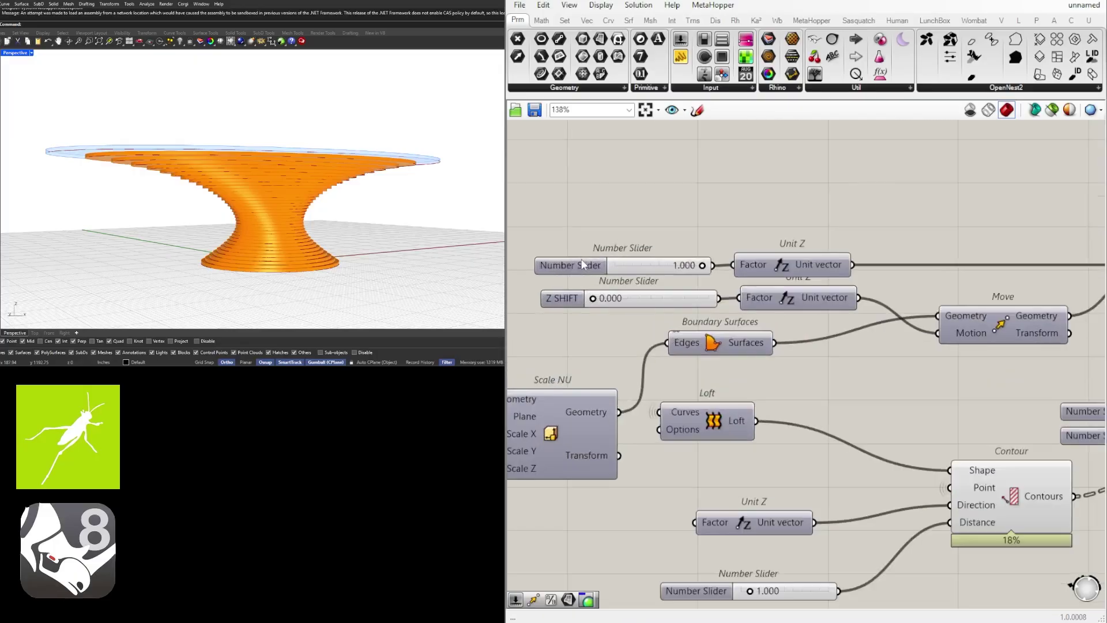
right_click(577, 267)
type("GLASS HEIGHT")
key("Return")
left_click(560, 298)
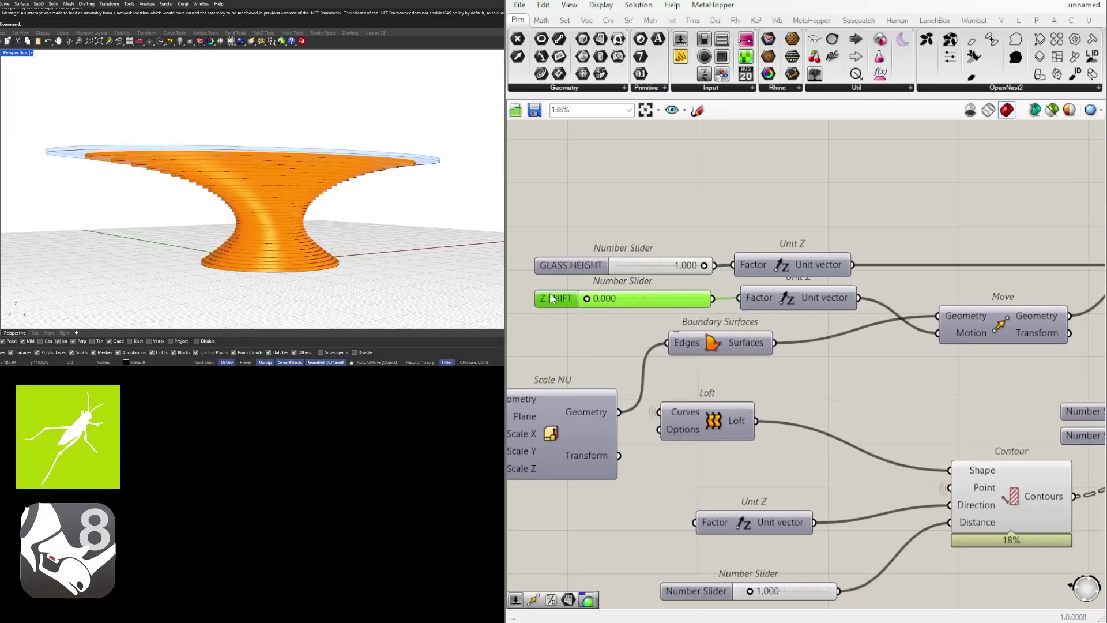
right_click(563, 265)
type("Z")
key("Return")
scroll(686, 232, "down", 5)
scroll(668, 242, "up", 3)
Place the GLASS Z HEIGHT and Z SHIFT sliders each in its own group
left_click(602, 249)
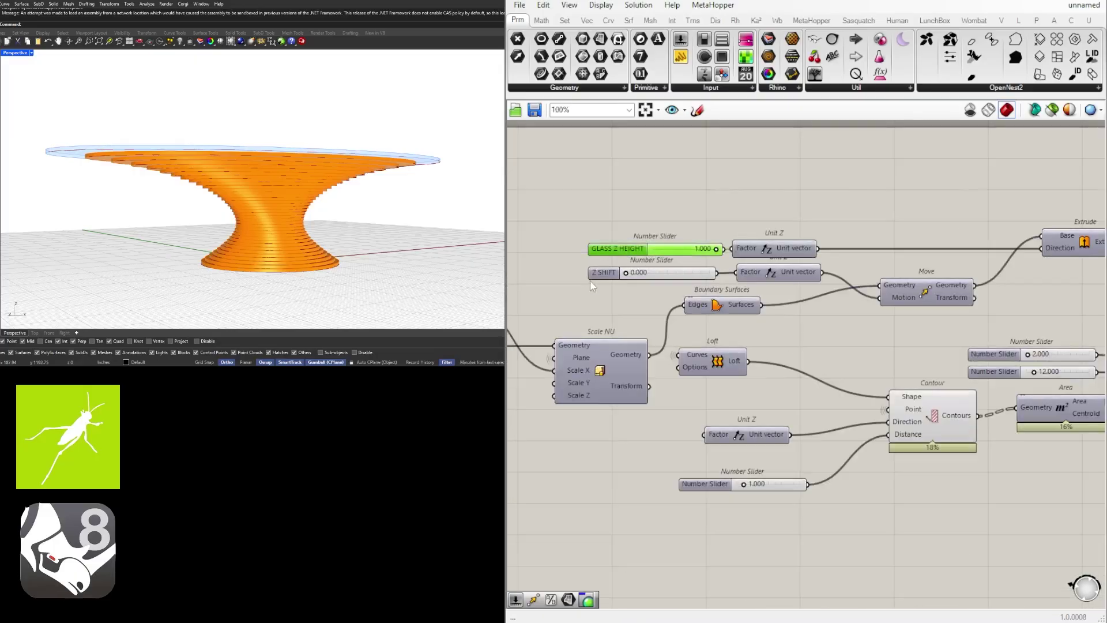
key("ctrl+g")
left_click(589, 277)
key("ctrl+g")
left_click(629, 315)
Line up the Contour component's Unit Z and distance slider beside it, and rename the slider CONTOUR HEIGHT
scroll(640, 309, "down", 4)
right_click_drag(1013, 369, 662, 377)
scroll(967, 415, "down", 1)
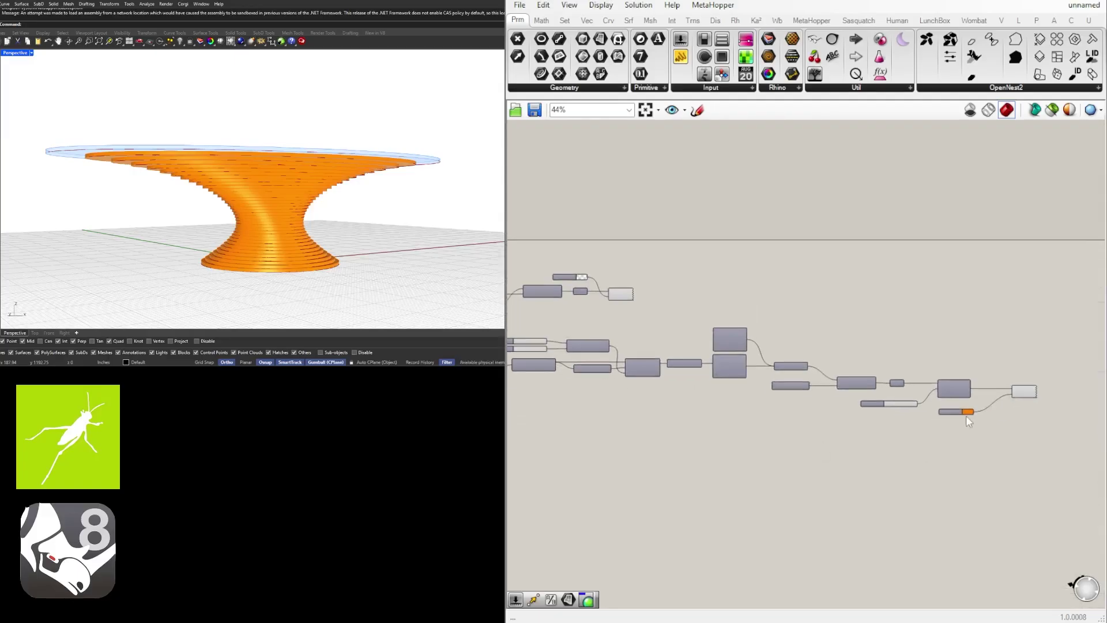
scroll(968, 416, "up", 4)
scroll(580, 452, "down", 2)
right_click_drag(579, 451, 1034, 459)
right_click_drag(513, 397, 686, 410)
scroll(688, 410, "up", 5)
left_click_drag(701, 358, 703, 342)
left_click_drag(680, 425, 690, 381)
left_click(749, 409)
right_click(688, 376)
left_click_drag(770, 385, 613, 390)
type("HEIGHT")
key("Return")
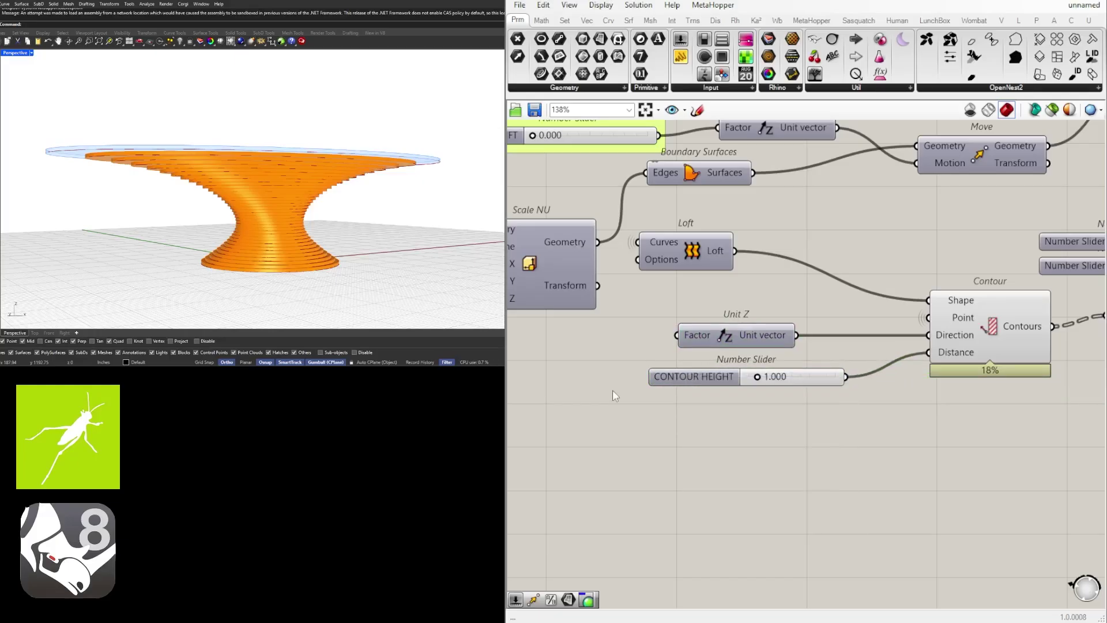
Rename the Construct Domain start slider OFFSET MIN and the end slider OFFSET MAX
scroll(699, 414, "down", 5)
middle_click(697, 382)
scroll(723, 380, "up", 6)
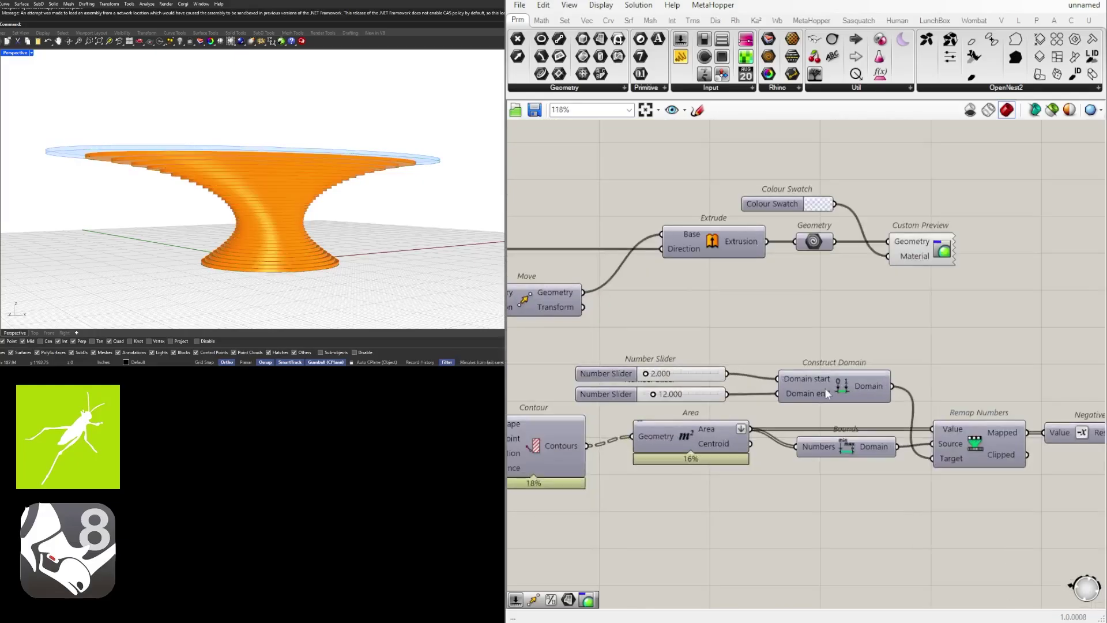
left_click_drag(766, 415, 722, 380)
right_click(677, 384)
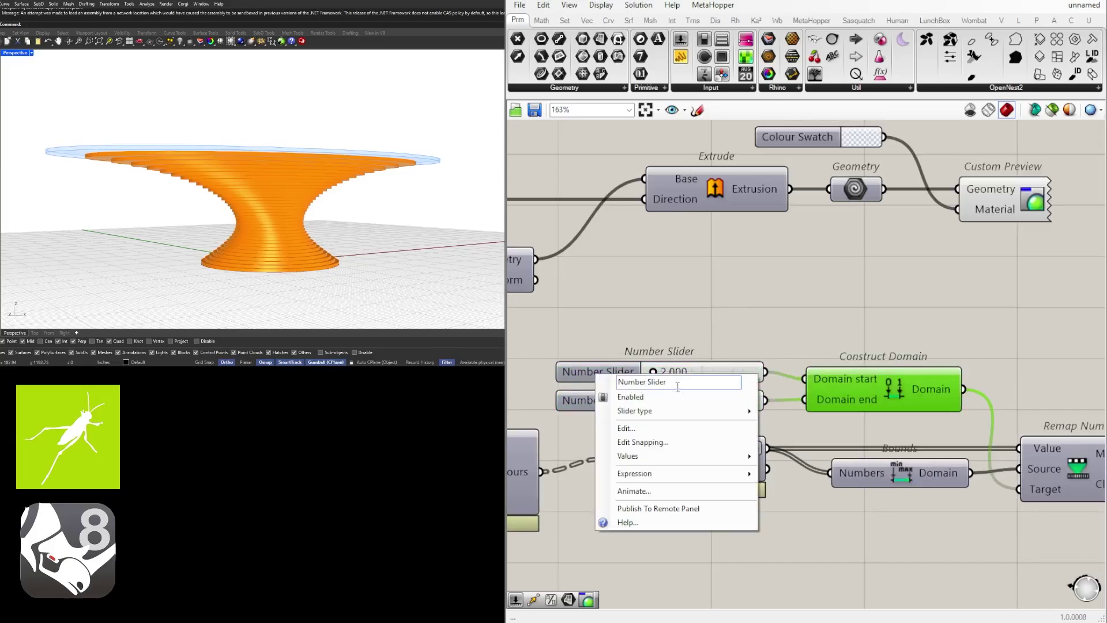
key("Return")
right_click(652, 406)
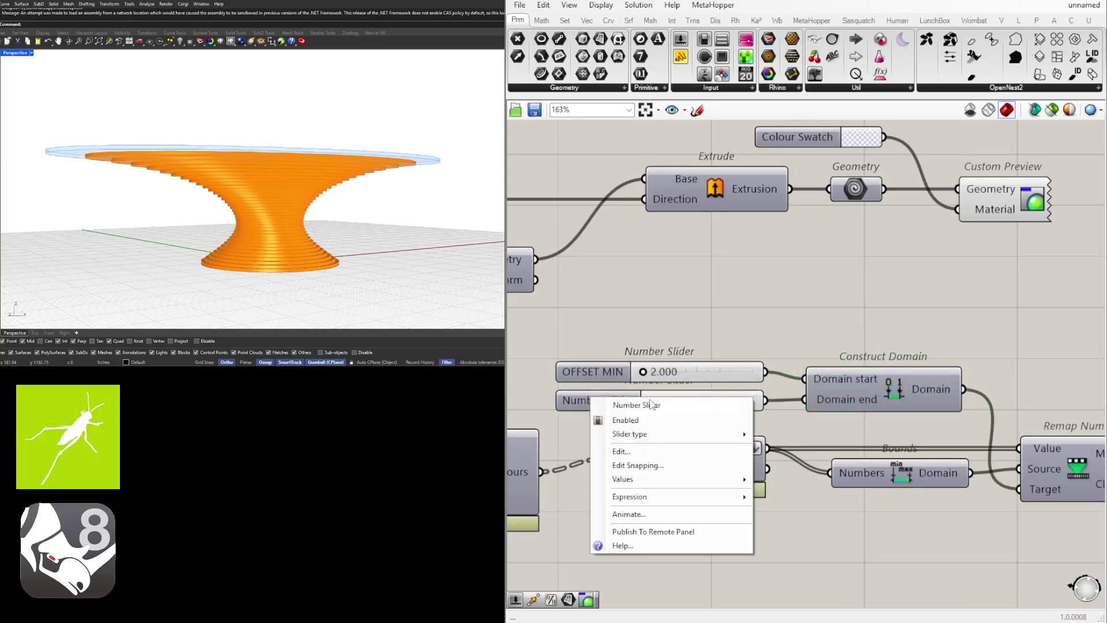
type("OFFSET MAX")
key("Return")
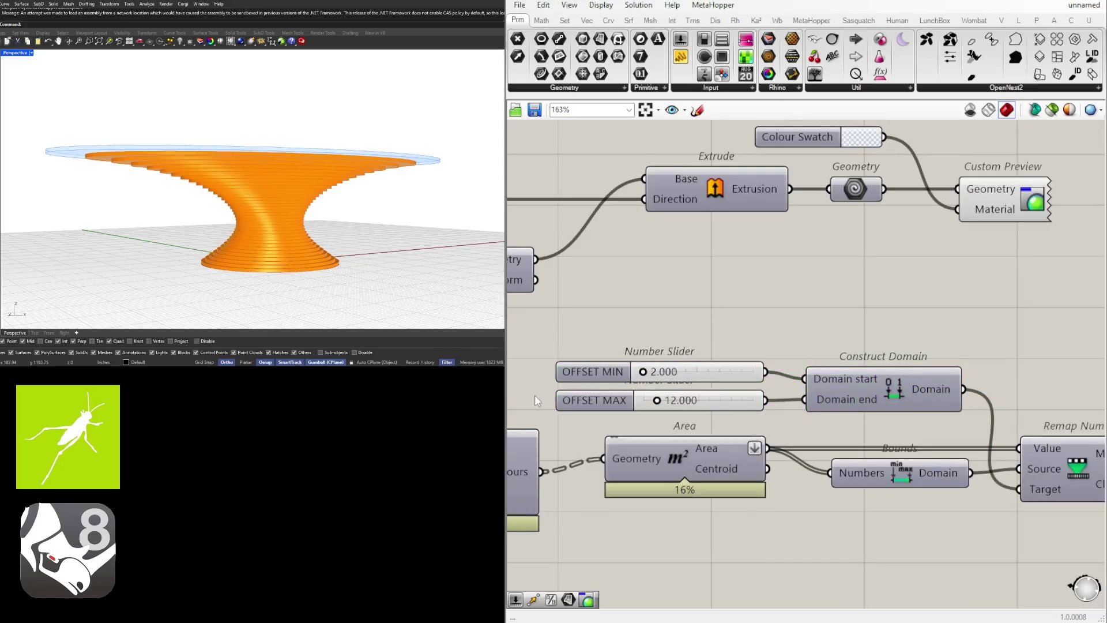
Place the OFFSET MIN and OFFSET MAX sliders in separate groups and space them apart
left_click(599, 398, "shift")
key("ctrl+g")
left_click_drag(600, 373, 599, 353)
Group the Geometry container after the glass extrusion and label the group GLASS TOP
scroll(830, 346, "down", 4)
right_click_drag(858, 353, 827, 359)
left_click_drag(759, 316, 722, 286)
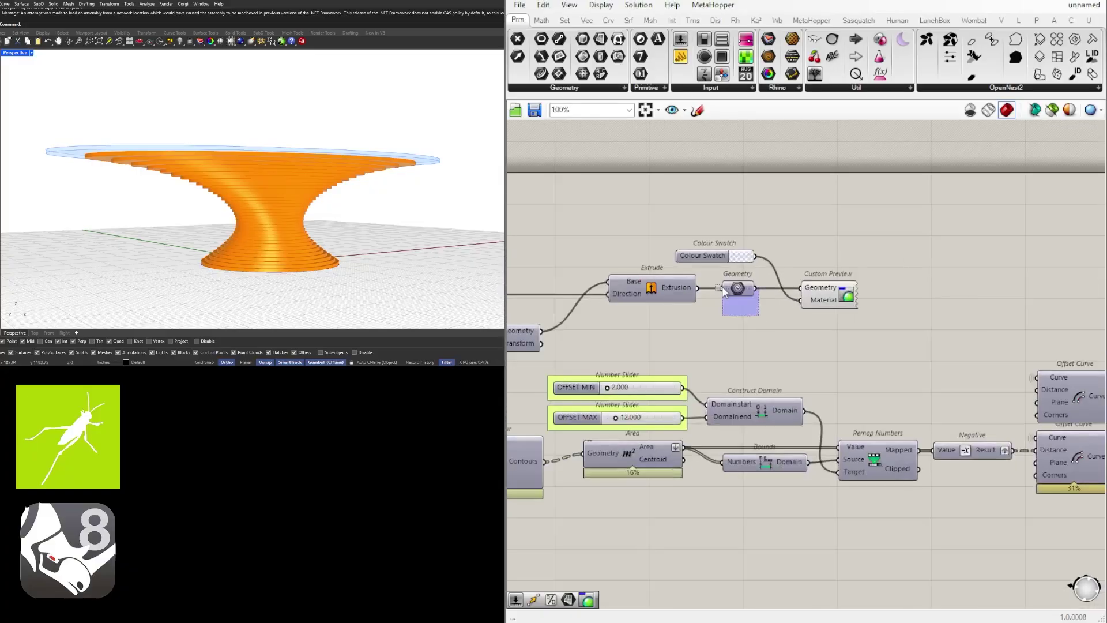
scroll(778, 300, "up", 1)
right_click(745, 277)
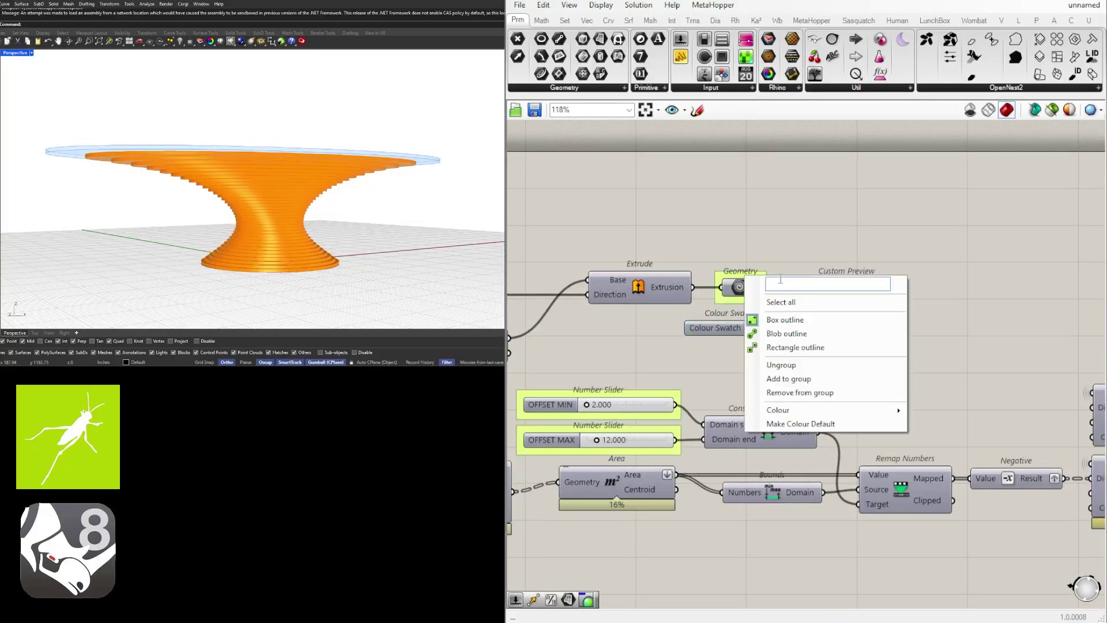
key("Return")
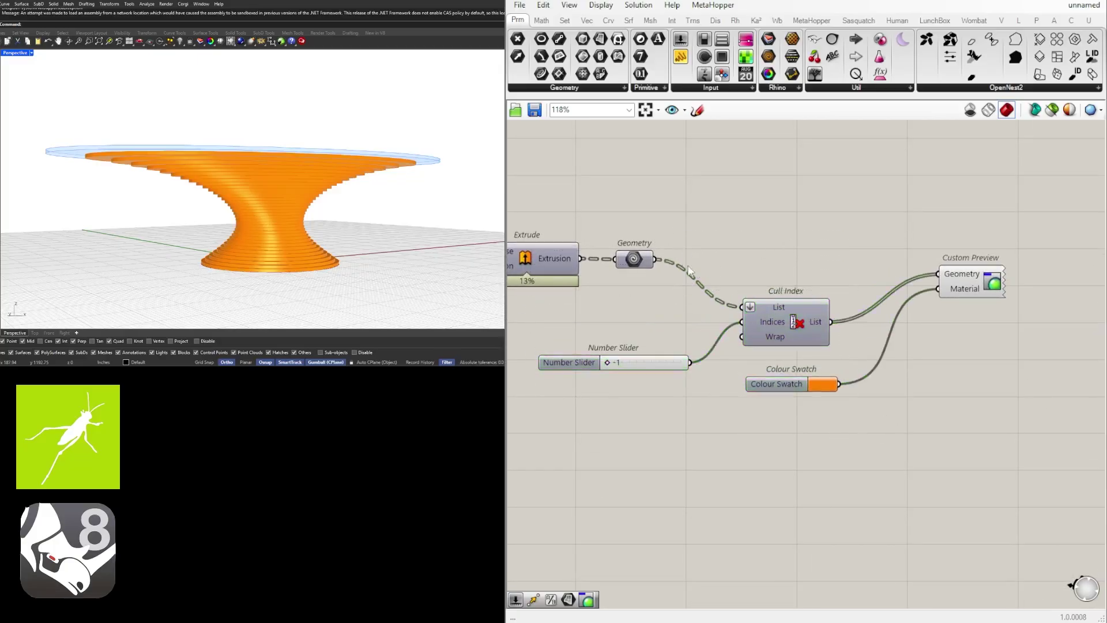
Align the orange Custom Preview and its Colour Swatch with the Cull Index component
left_click_drag(949, 292, 946, 327)
left_click(904, 262)
left_click(906, 276)
Rename the Cull Index Indices slider REMOVE TOP and line it up with the Indices input
right_click(579, 362)
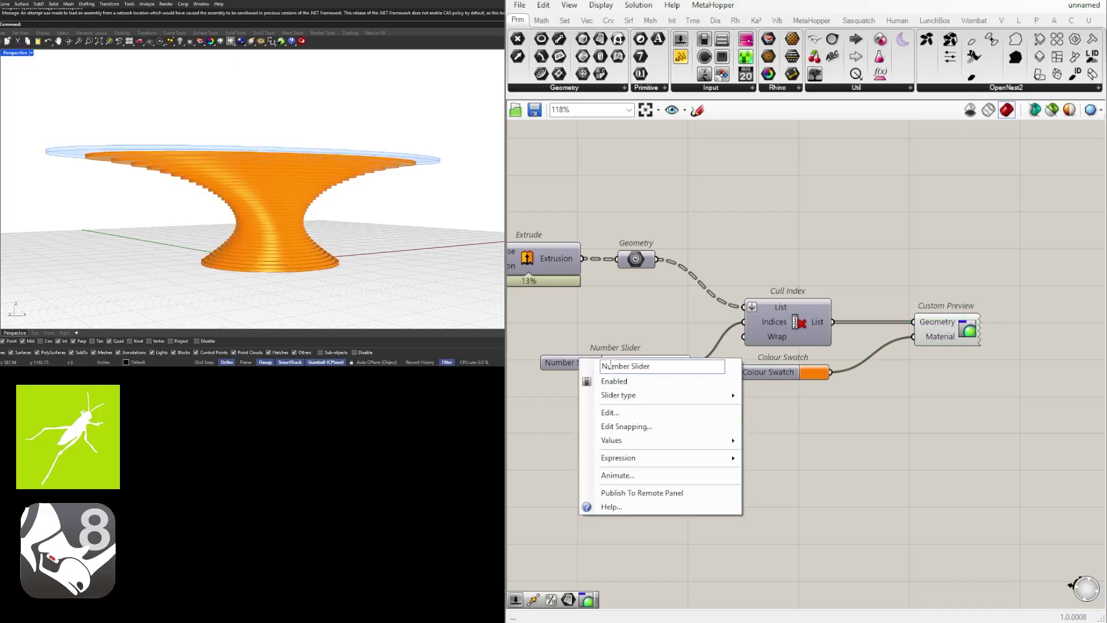
left_click(646, 338)
right_click_drag(585, 364, 593, 374)
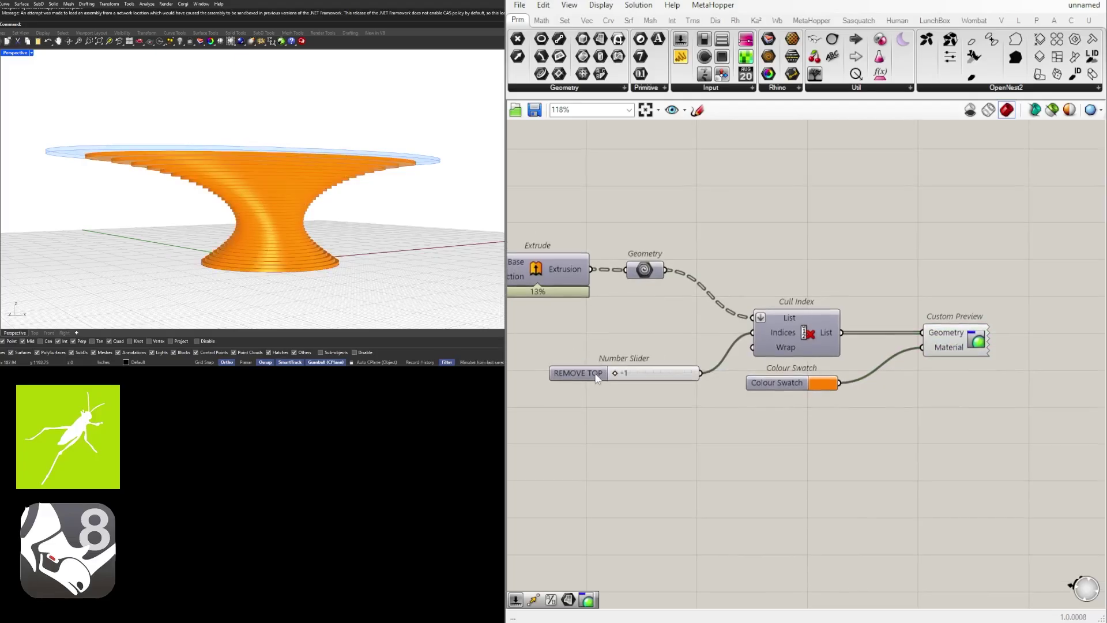
left_click_drag(590, 369, 615, 344)
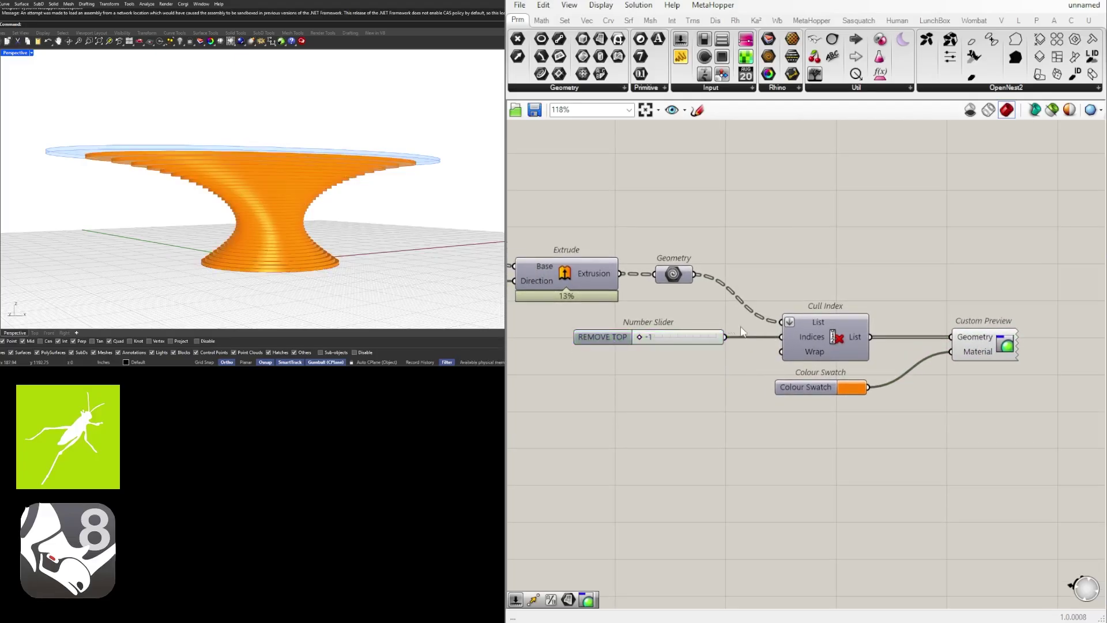
Wire the Geometry container into the orange Custom Preview alongside the culled list, and insert a relay on that wire
right_click_drag(742, 331, 668, 356)
left_click_drag(891, 361, 901, 298)
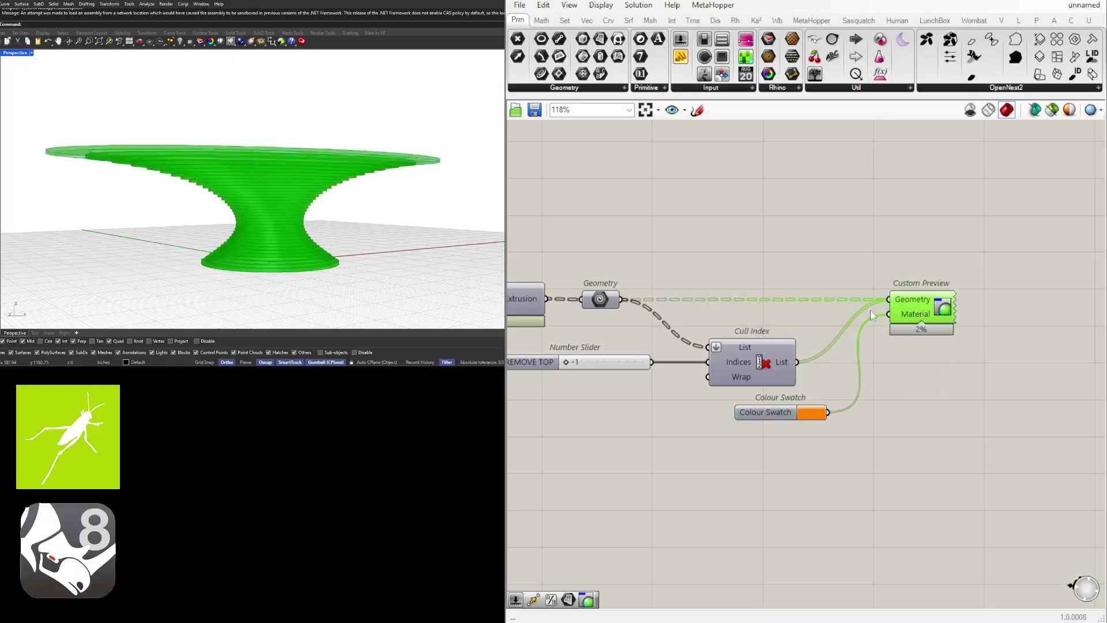
left_click(807, 323)
double_click(742, 299)
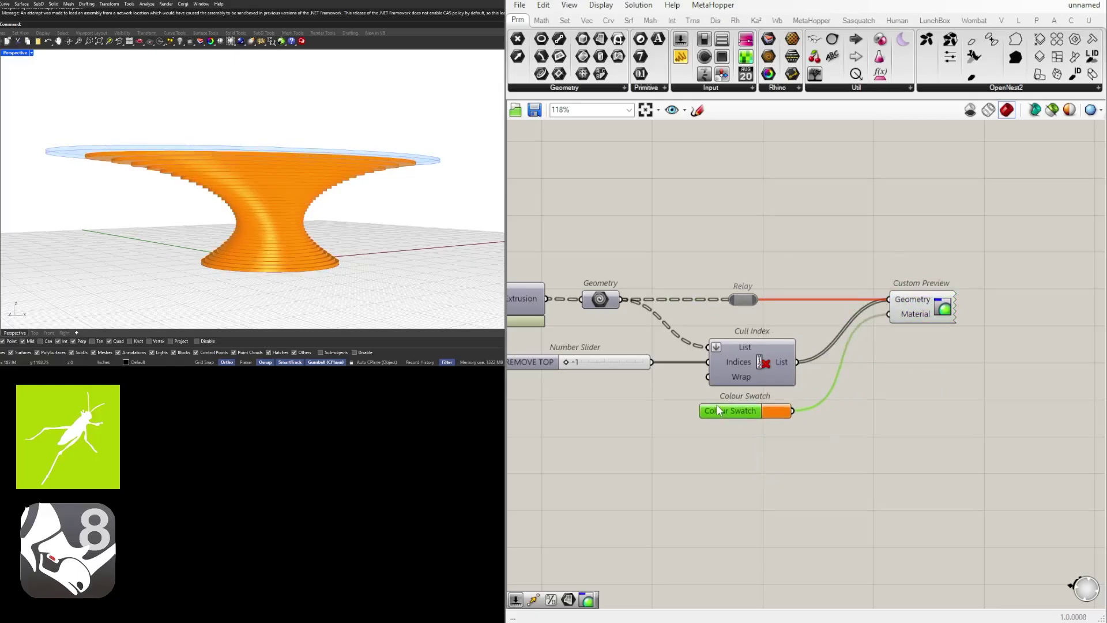
Insert a relay on the Cull Index output wire and disconnect the orange Custom Preview's Geometry input
left_click_drag(960, 347, 830, 306)
left_click_drag(816, 314, 888, 314)
left_click(886, 350)
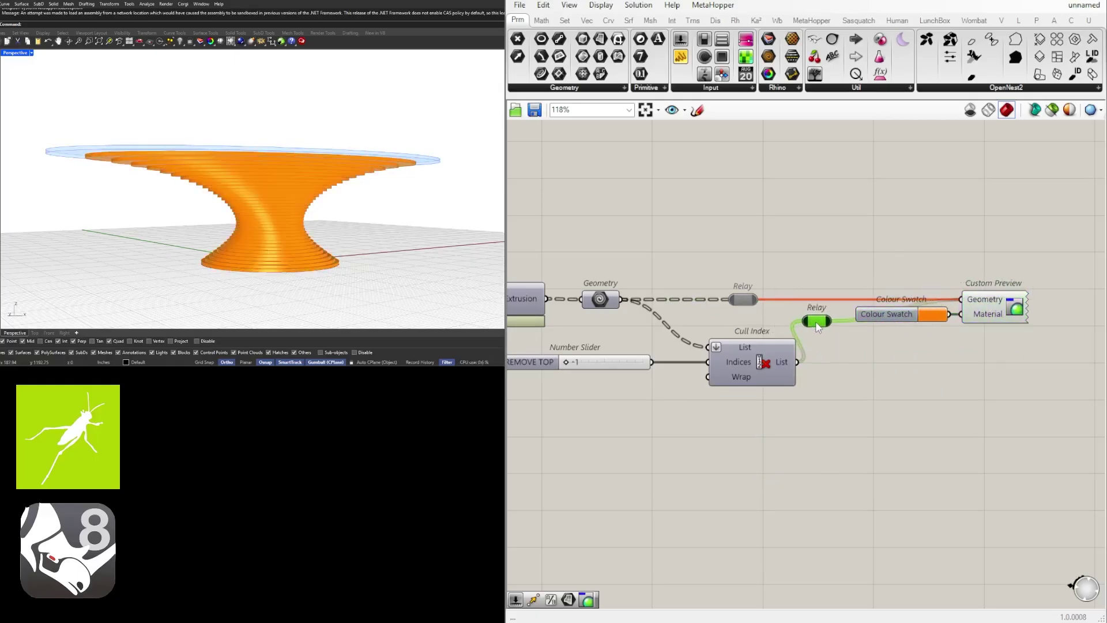
right_click(980, 299)
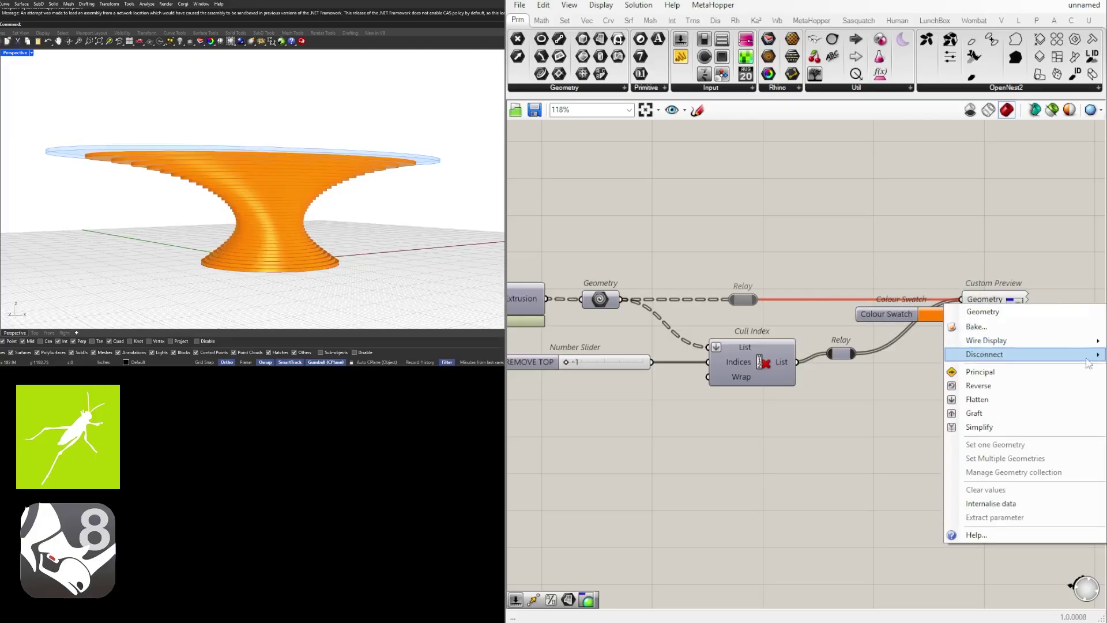
left_click(989, 358)
Disconnect the GLASS TOP geometry from its Custom Preview and move the preview with its Colour Swatch clear of the group
scroll(851, 315, "down", 4)
right_click_drag(628, 323, 1026, 363)
scroll(818, 248, "up", 4)
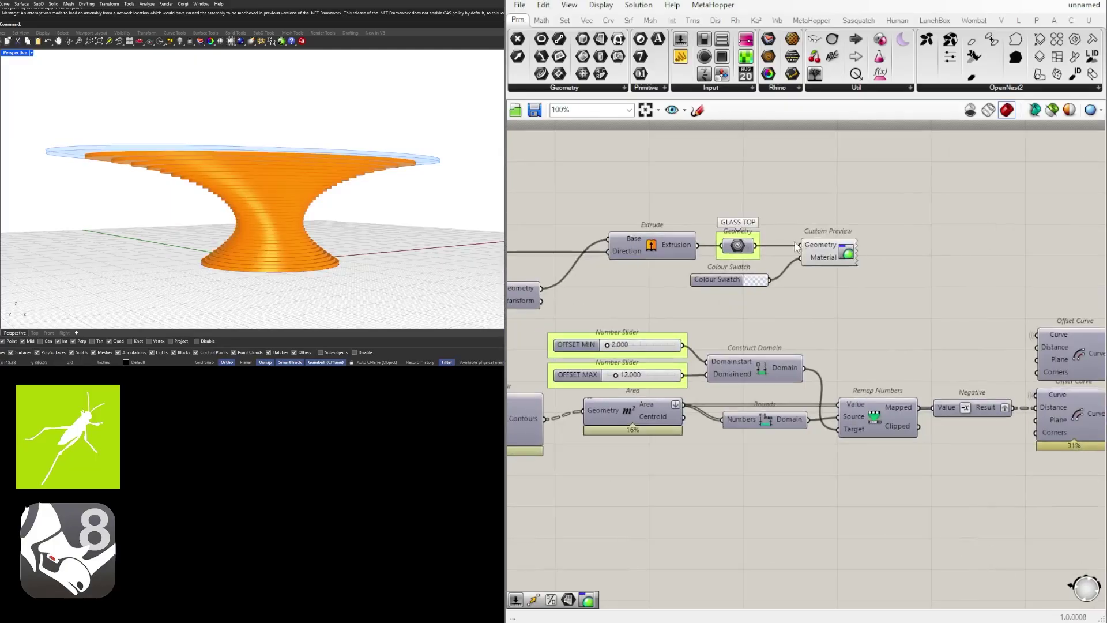
right_click(813, 243)
mouse_move(882, 278)
left_click(1008, 309)
left_click_drag(836, 252, 885, 254)
scroll(992, 247, "up", 2)
left_click(902, 208)
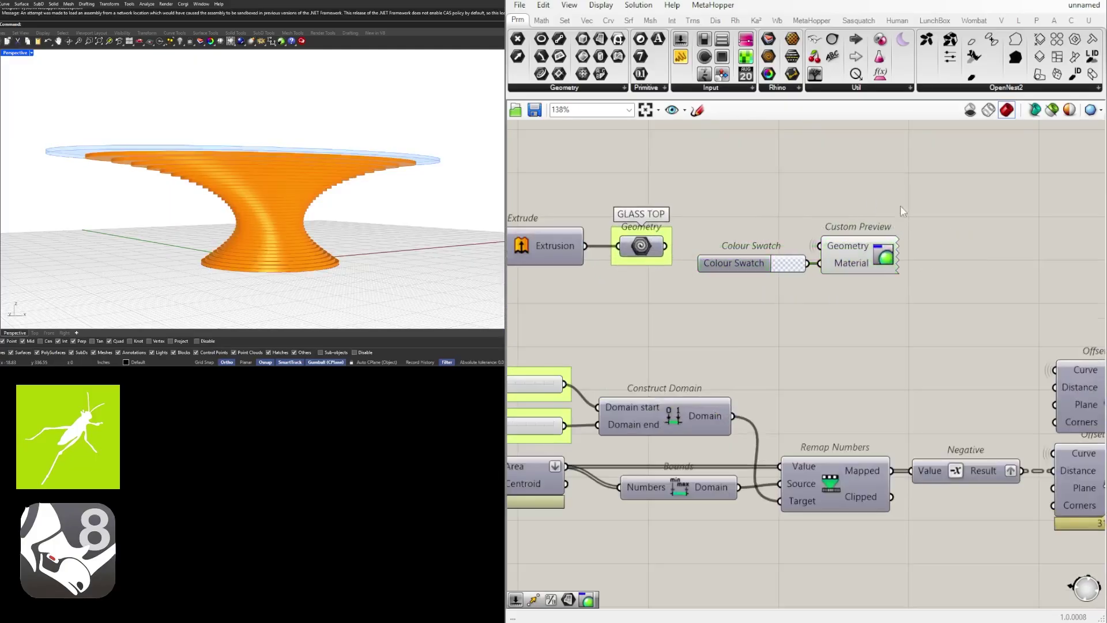
scroll(902, 209, "down", 2)
right_click_drag(942, 278, 530, 294)
scroll(836, 299, "down", 4)
right_click_drag(106, 217, 160, 223)
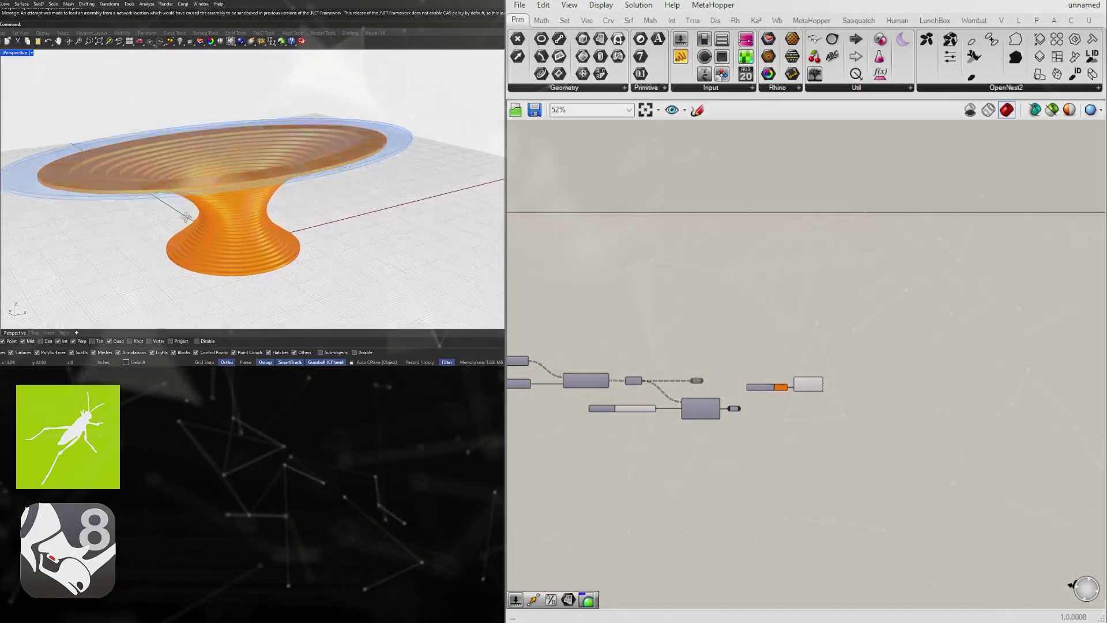